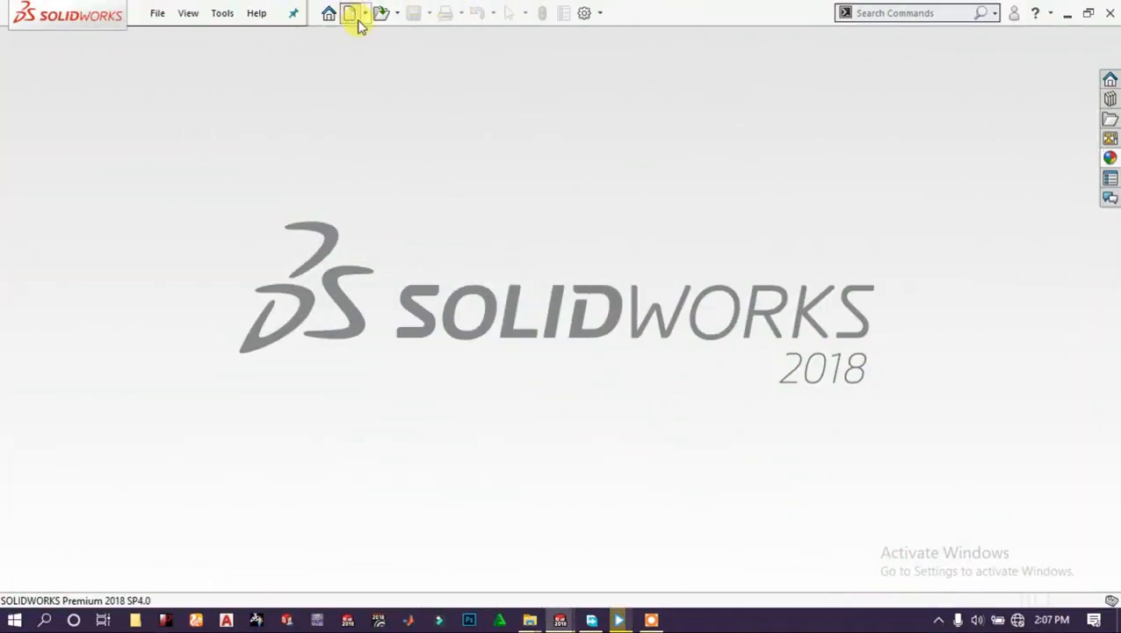
Create a new part document and start a sketch on the Front Plane.
{"action": "left_click", "coordinate": [350, 13]}
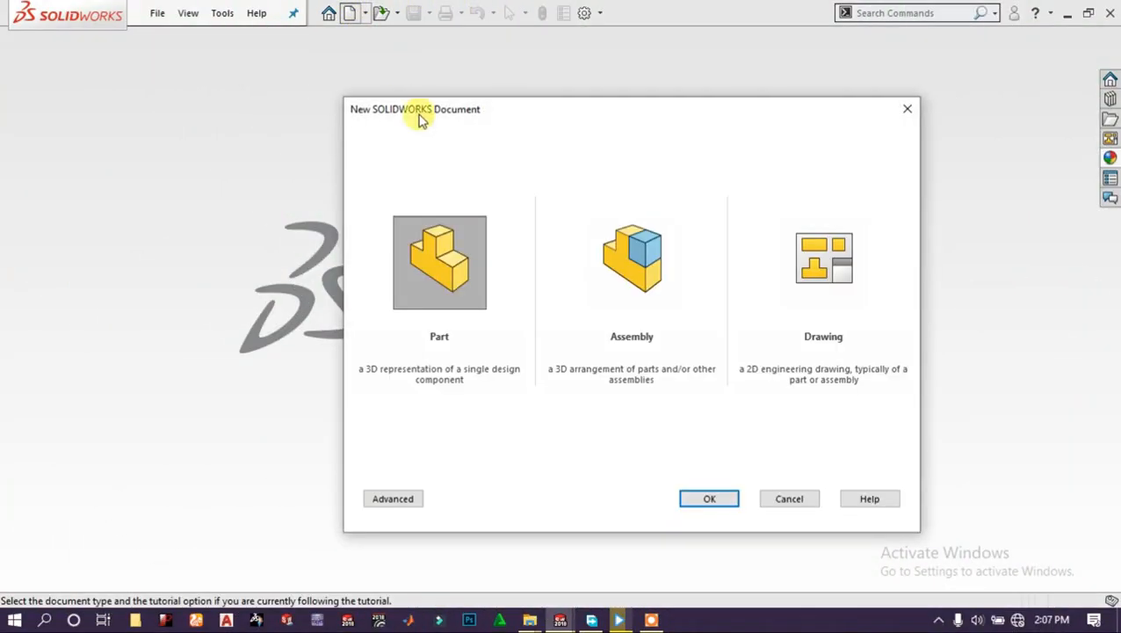
{"action": "left_click", "coordinate": [708, 499]}
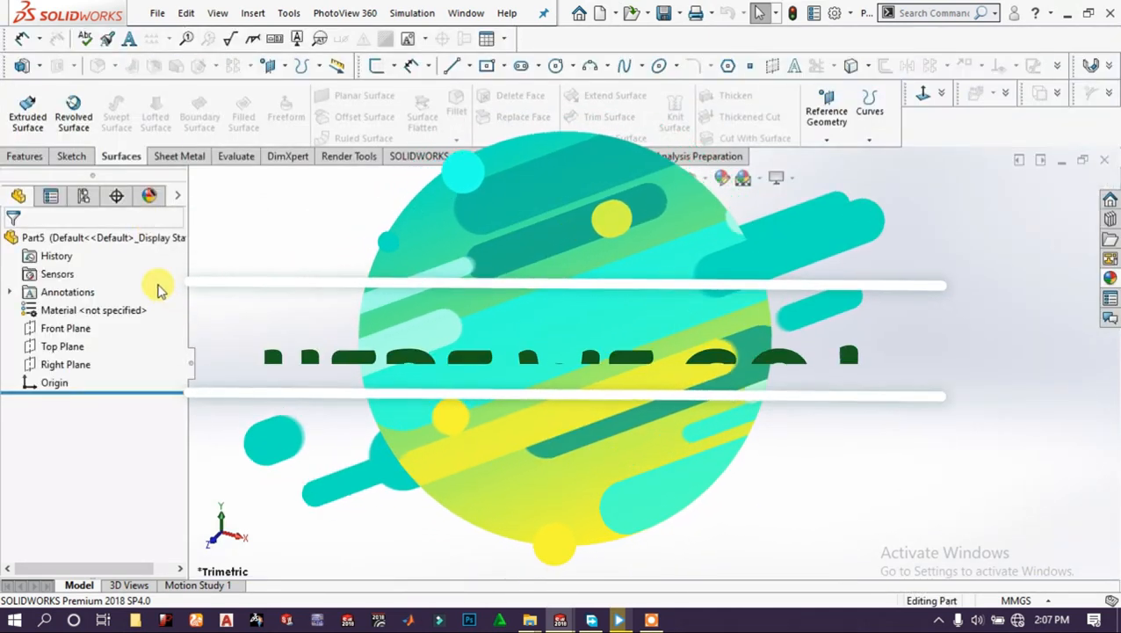
{"action": "left_click", "coordinate": [71, 332]}
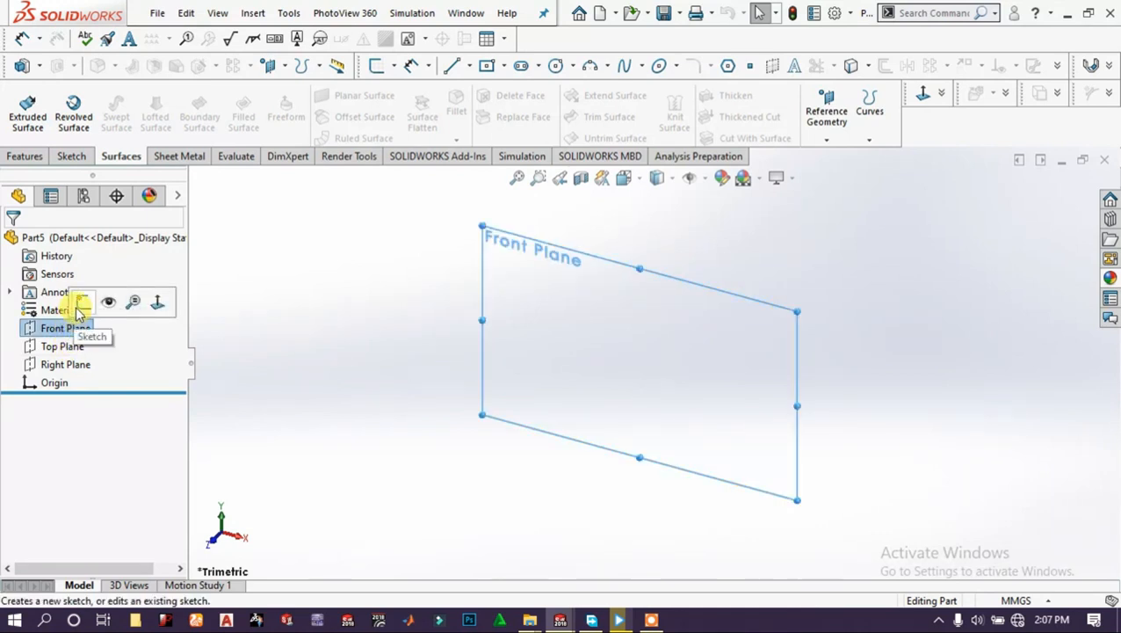
{"action": "left_click", "coordinate": [79, 301]}
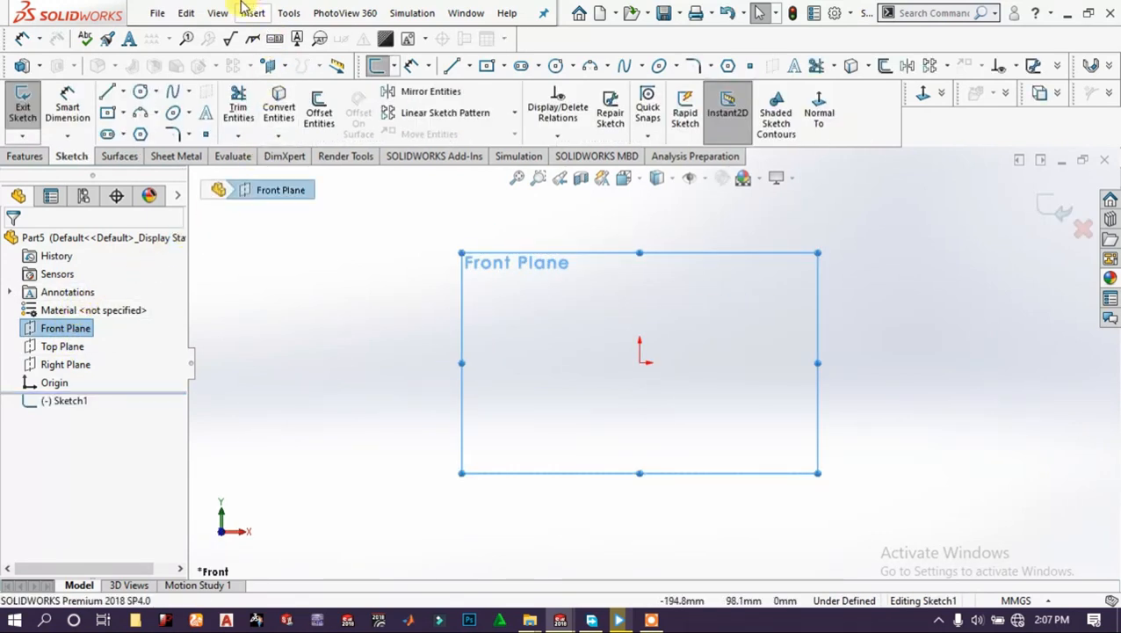
Insert the bmw-5-series FRONT image as a sketch picture.
{"action": "left_click", "coordinate": [158, 14]}
{"action": "left_click", "coordinate": [157, 14]}
{"action": "left_click", "coordinate": [289, 14]}
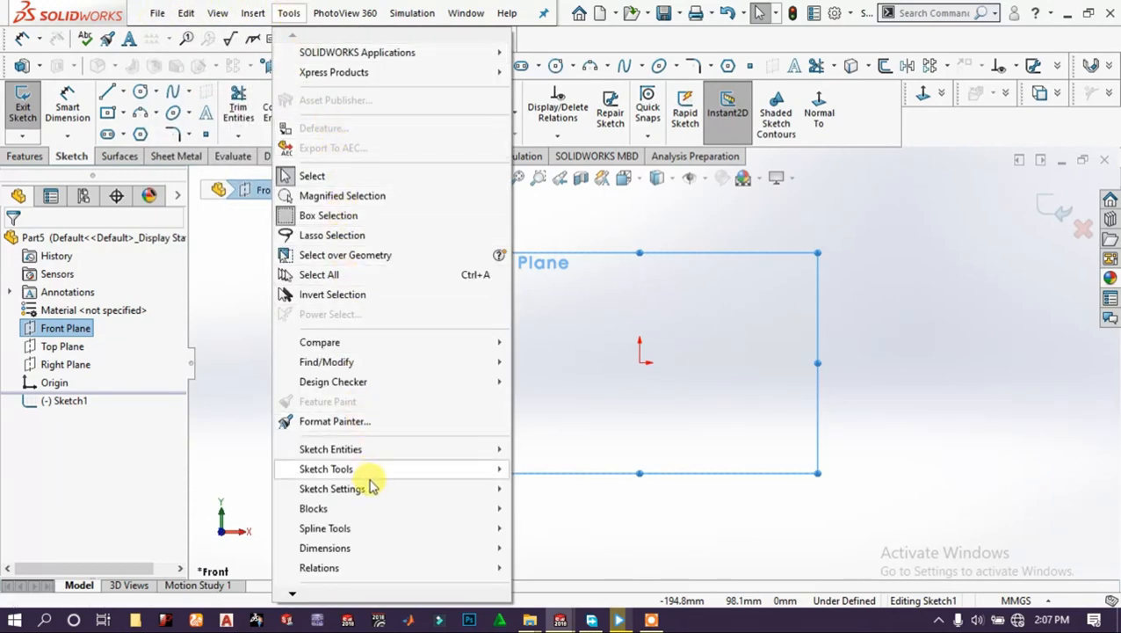
{"action": "mouse_move", "coordinate": [463, 470]}
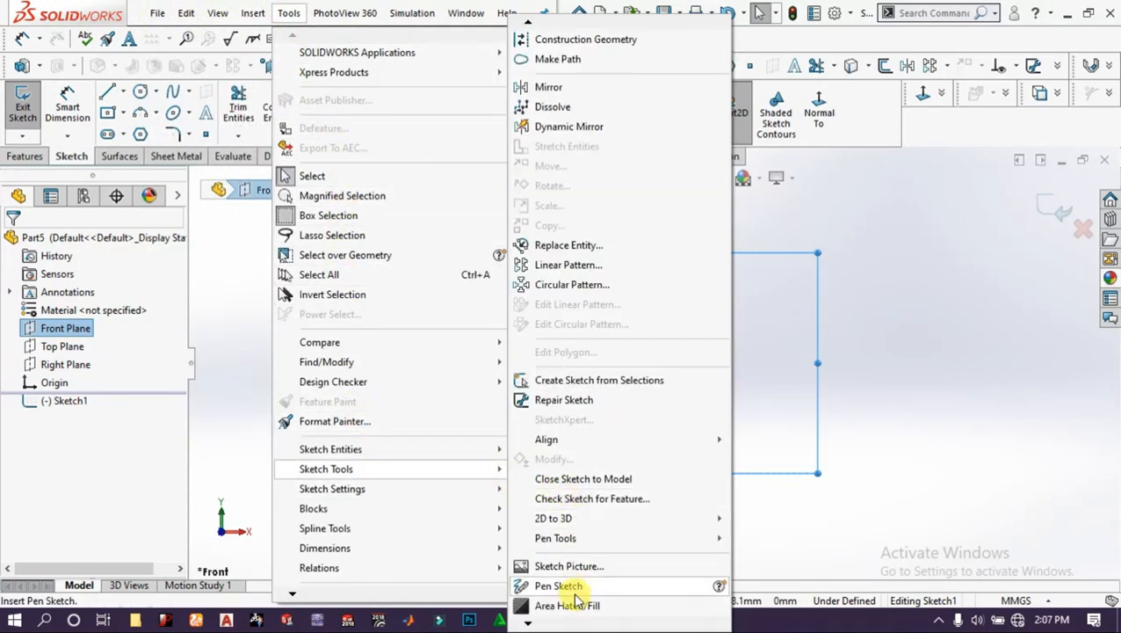
{"action": "left_click", "coordinate": [563, 566]}
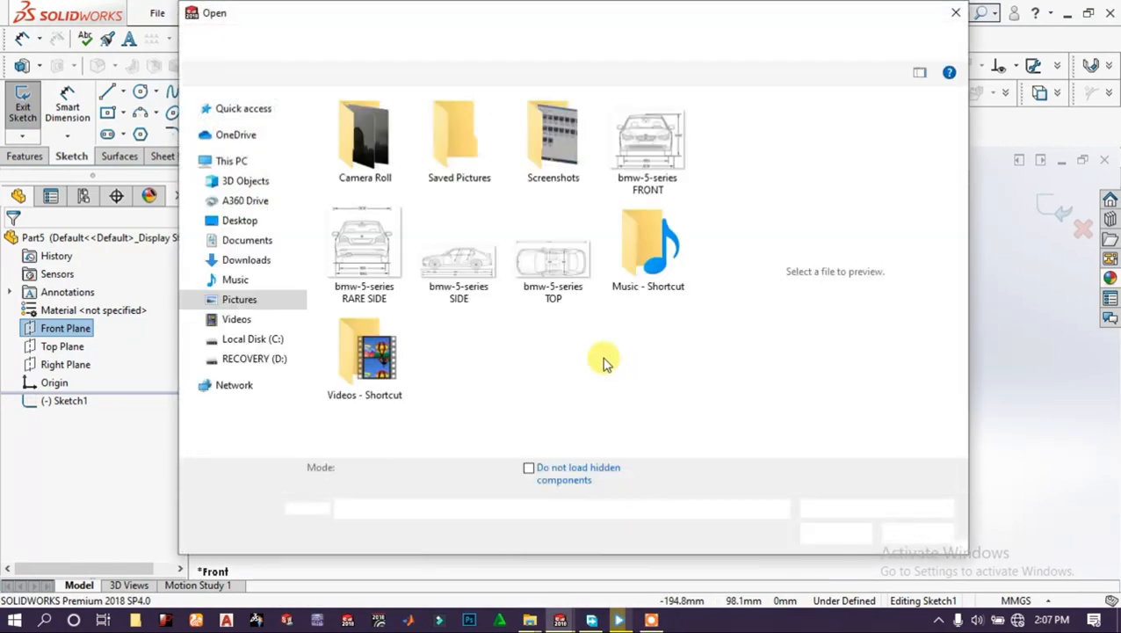
{"action": "left_click", "coordinate": [655, 148]}
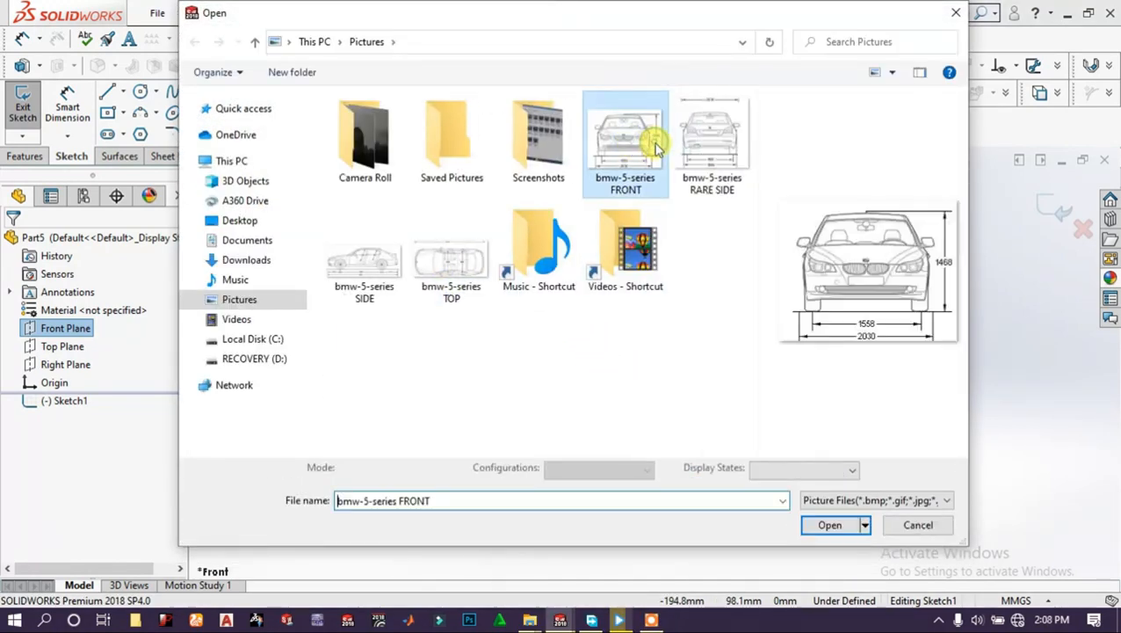
{"action": "left_click", "coordinate": [829, 524]}
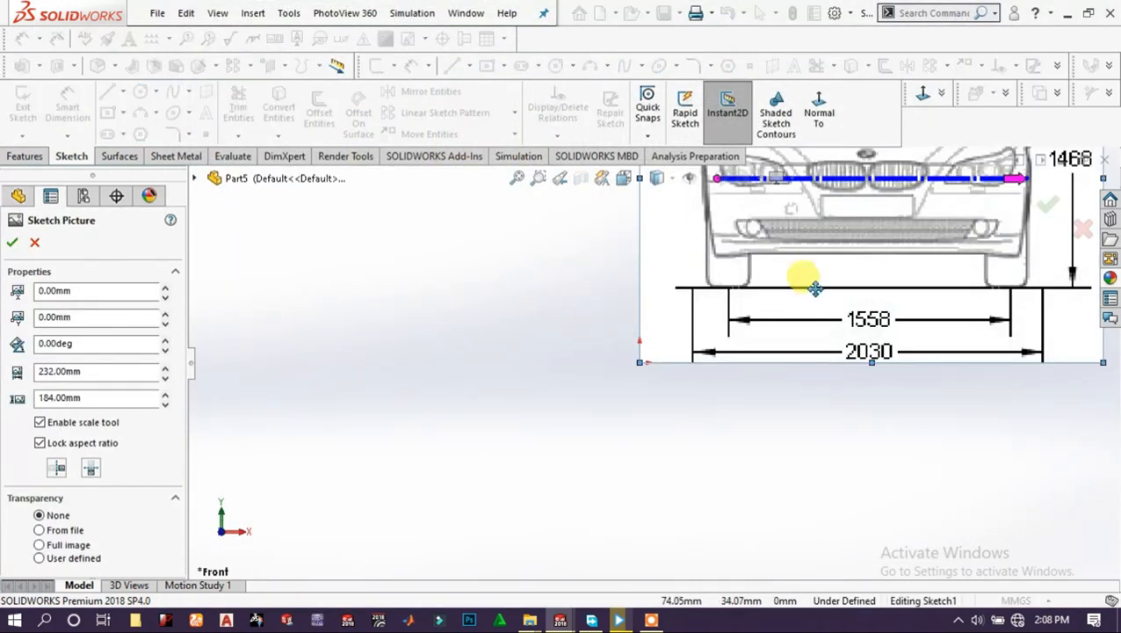
Move the front-view picture to about X -113 mm, Y -36 mm, placing the origin at the car's centre near the ground line.
{"action": "scroll", "coordinate": [854, 278], "scroll_direction": "up", "scroll_amount": 7}
{"action": "scroll", "coordinate": [785, 292], "scroll_direction": "down", "scroll_amount": 4}
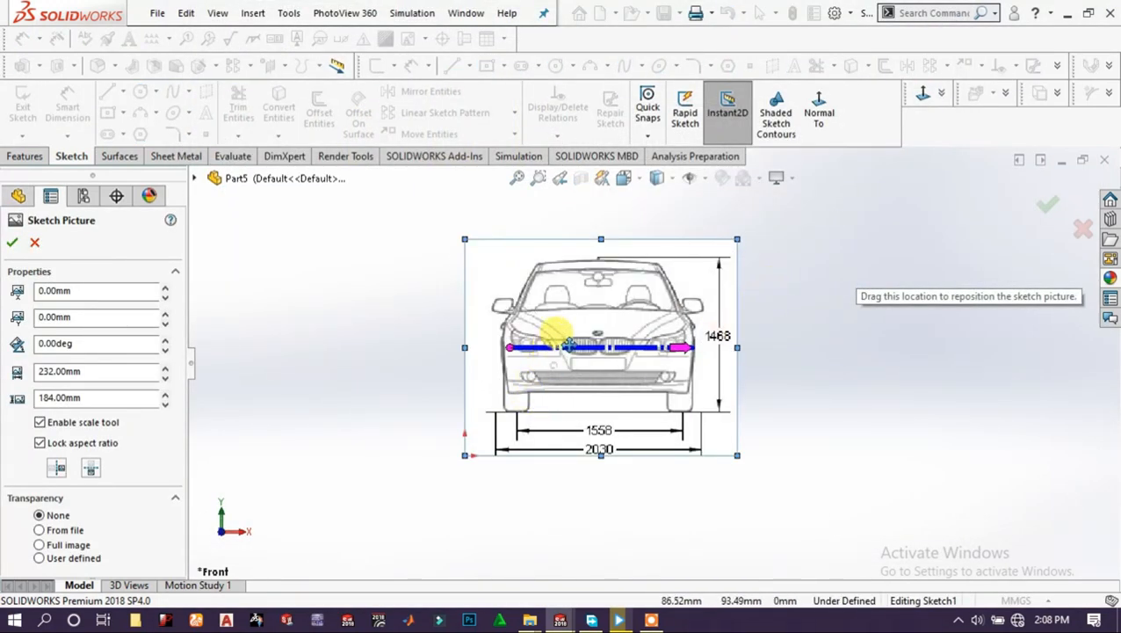
{"action": "mouse_move", "coordinate": [598, 337]}
{"action": "left_mouse_down"}
{"action": "mouse_move", "coordinate": [475, 359]}
{"action": "mouse_move", "coordinate": [474, 381]}
{"action": "mouse_move", "coordinate": [463, 376]}
{"action": "mouse_move", "coordinate": [476, 382]}
{"action": "left_mouse_up"}
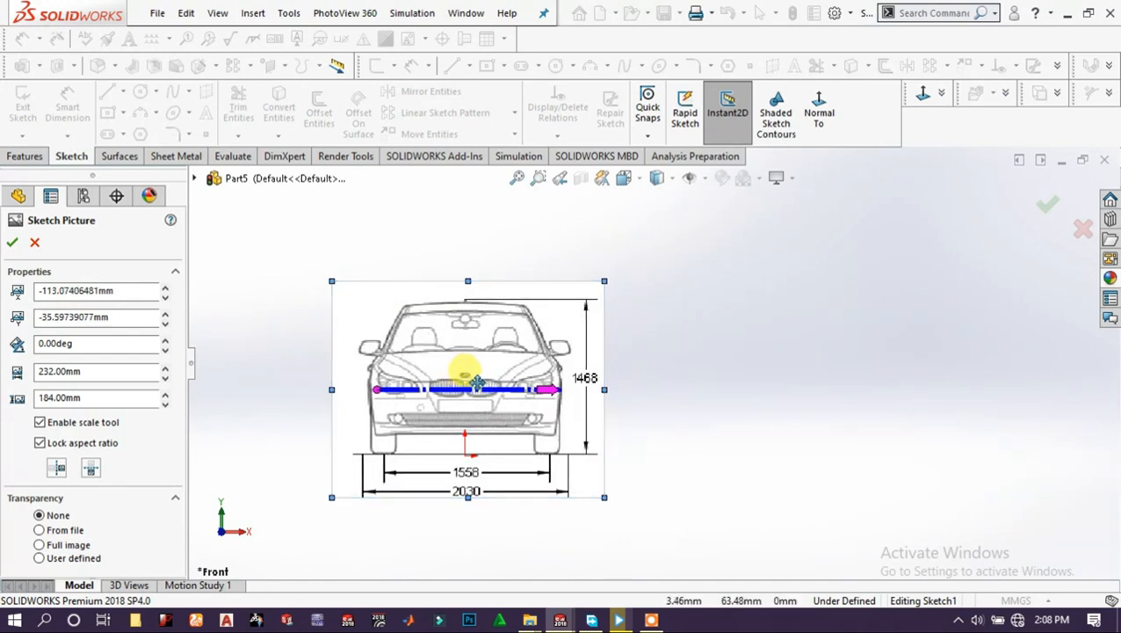
{"action": "scroll", "coordinate": [477, 383], "scroll_direction": "down", "scroll_amount": 6}
{"action": "scroll", "coordinate": [513, 428], "scroll_direction": "up", "scroll_amount": 7}
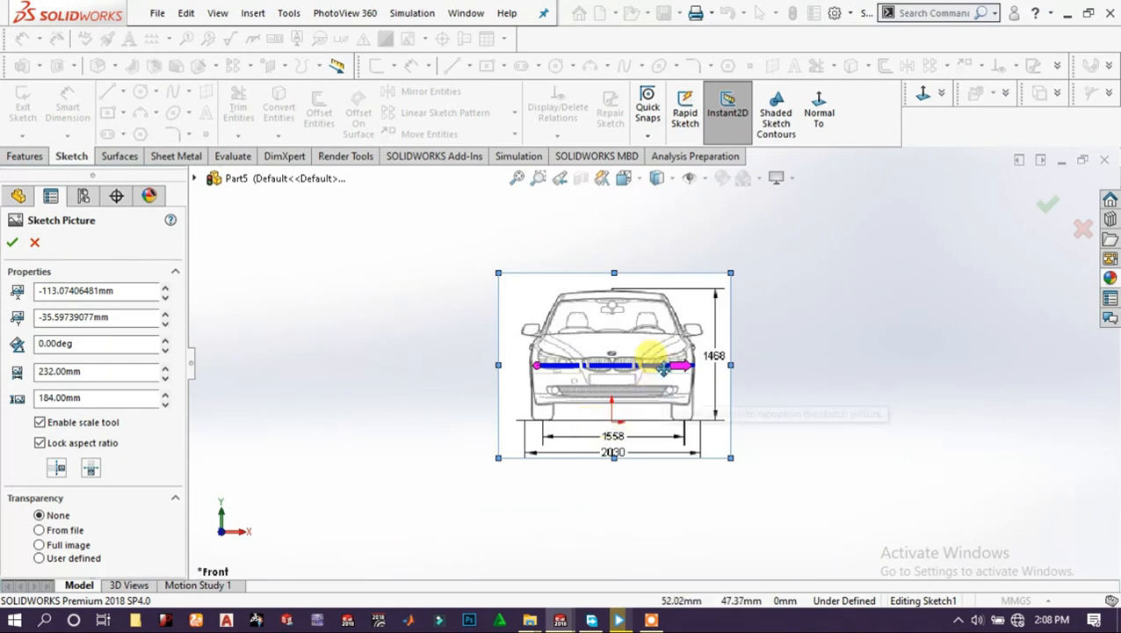
{"action": "scroll", "coordinate": [632, 362], "scroll_direction": "down", "scroll_amount": 5}
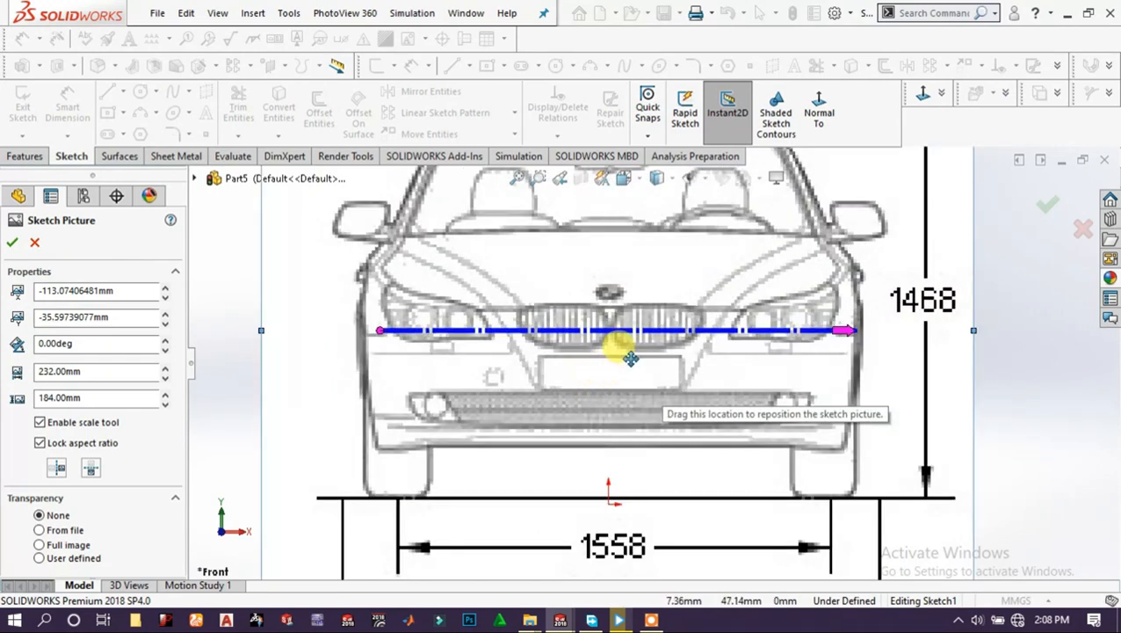
{"action": "left_click", "coordinate": [78, 345]}
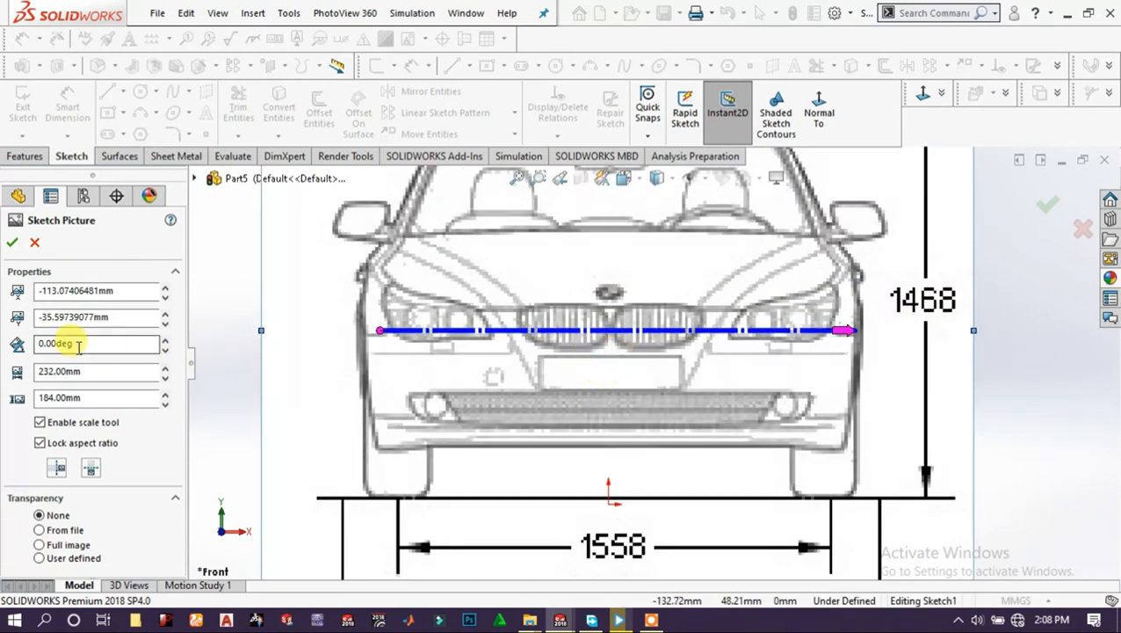
{"action": "left_click", "coordinate": [13, 246]}
{"action": "key", "text": "f"}
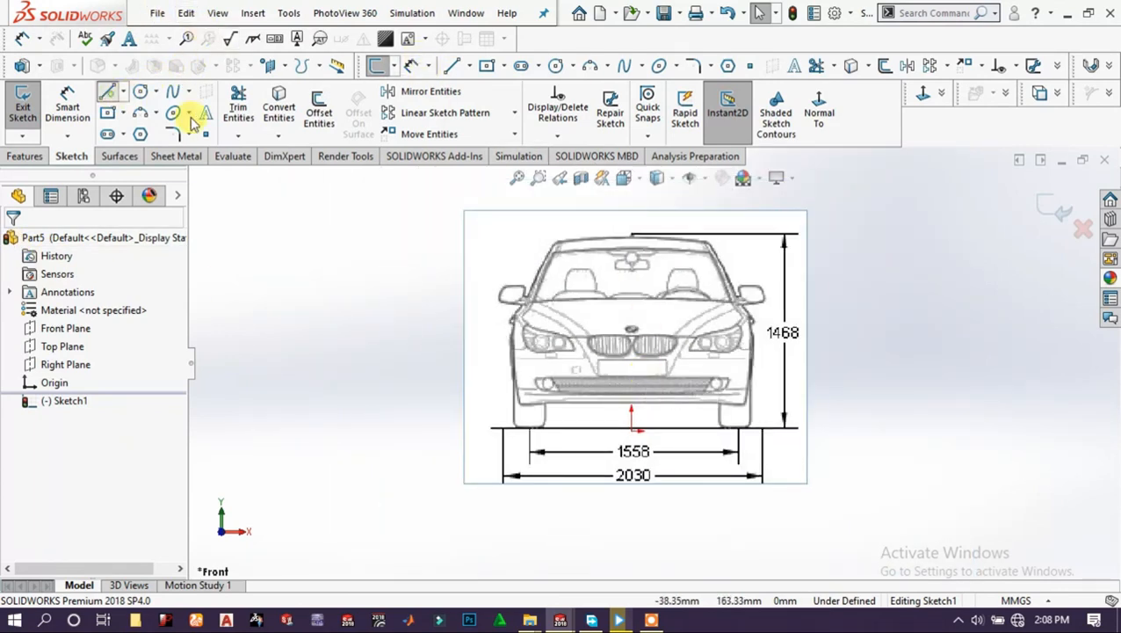
Sketch a vertical line about 210 mm long upward from the origin through the car's centre and make it construction geometry.
{"action": "key", "text": "l"}
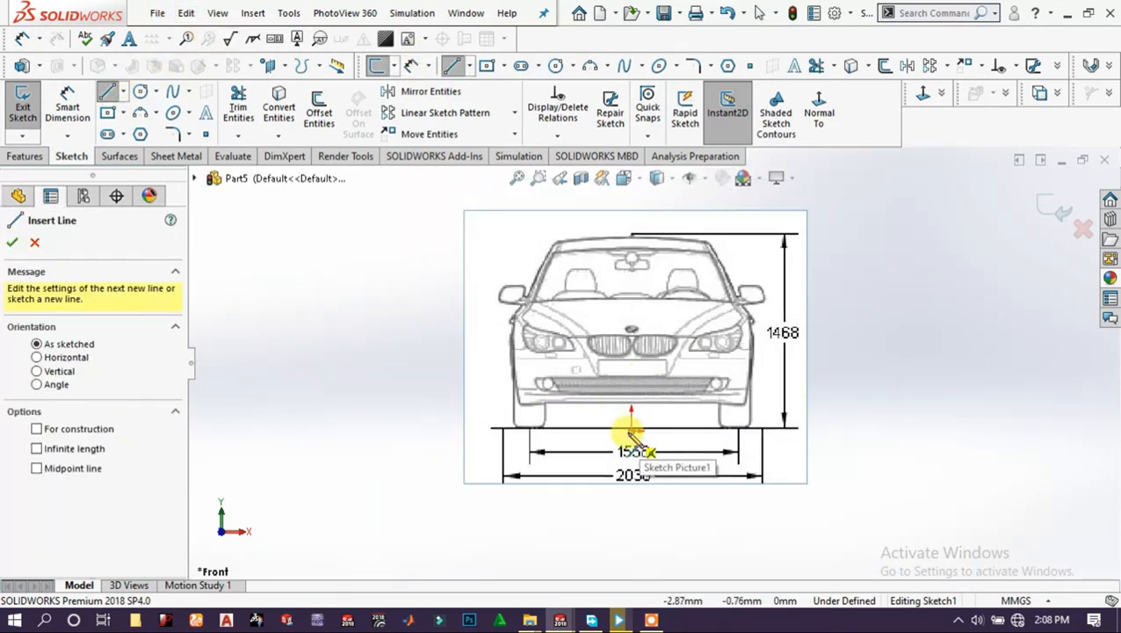
{"action": "left_click", "coordinate": [630, 429]}
{"action": "scroll", "coordinate": [655, 264], "scroll_direction": "down", "scroll_amount": 2}
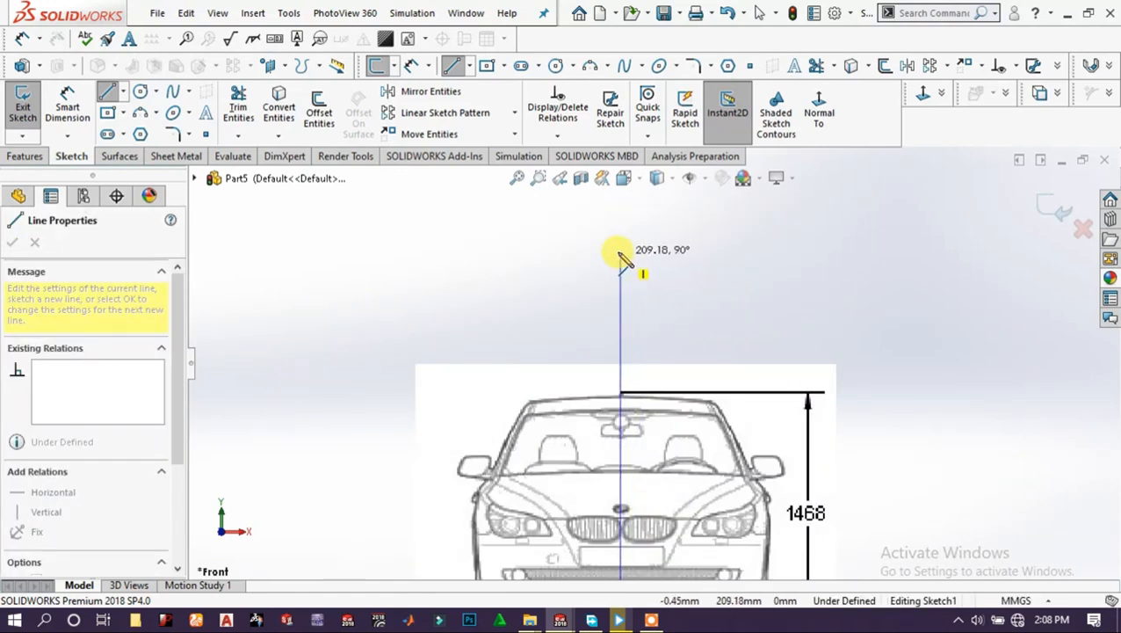
{"action": "left_click", "coordinate": [620, 245]}
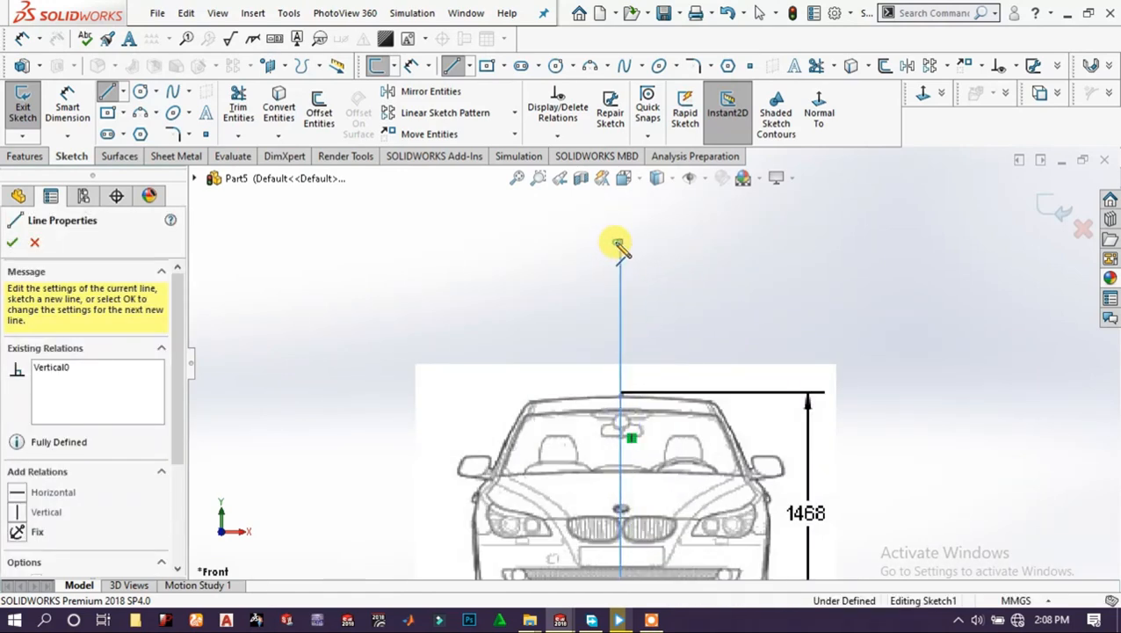
{"action": "right_click", "coordinate": [621, 246]}
{"action": "left_click", "coordinate": [651, 223]}
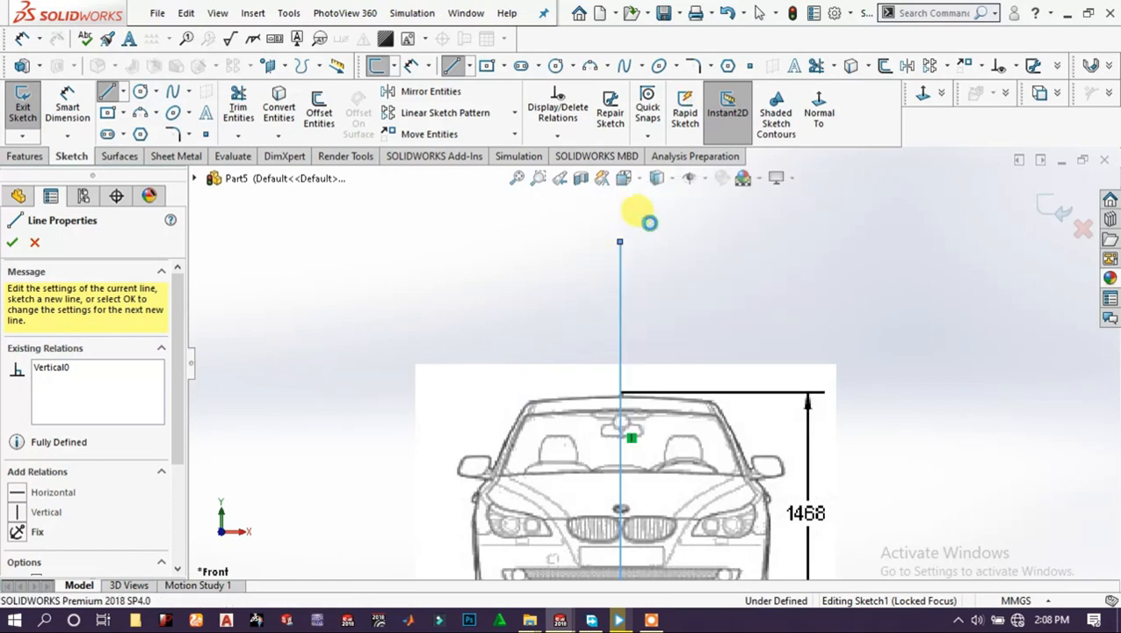
{"action": "key", "text": "Escape"}
Reposition the front-view picture to about X -114.1 mm, Y -37.5 mm to align it with the centerline and origin.
{"action": "scroll", "coordinate": [591, 420], "scroll_direction": "up", "scroll_amount": 3}
{"action": "scroll", "coordinate": [595, 420], "scroll_direction": "down", "scroll_amount": 4}
{"action": "scroll", "coordinate": [655, 431], "scroll_direction": "up", "scroll_amount": 3}
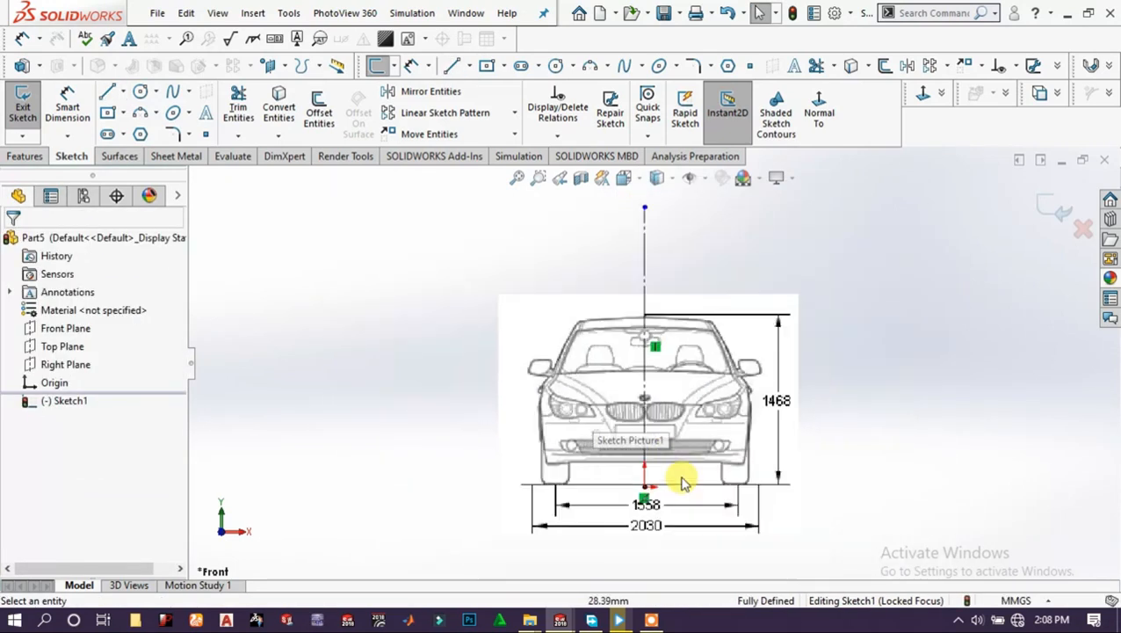
{"action": "scroll", "coordinate": [683, 481], "scroll_direction": "down", "scroll_amount": 5}
{"action": "scroll", "coordinate": [652, 395], "scroll_direction": "up", "scroll_amount": 2}
{"action": "scroll", "coordinate": [625, 370], "scroll_direction": "down", "scroll_amount": 2}
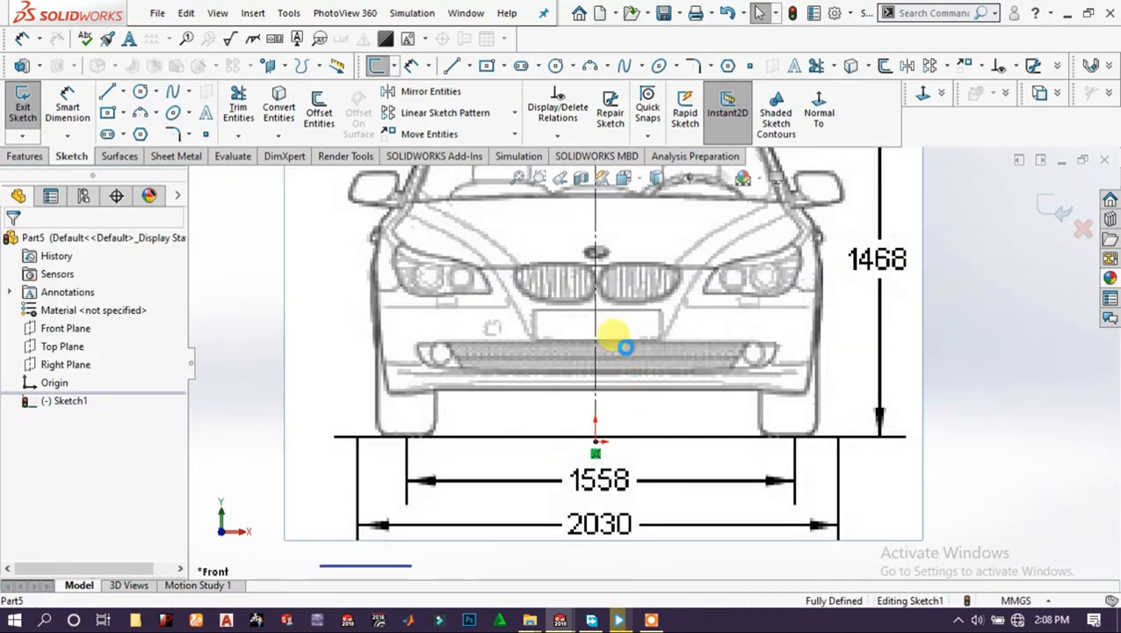
{"action": "left_click", "coordinate": [625, 347]}
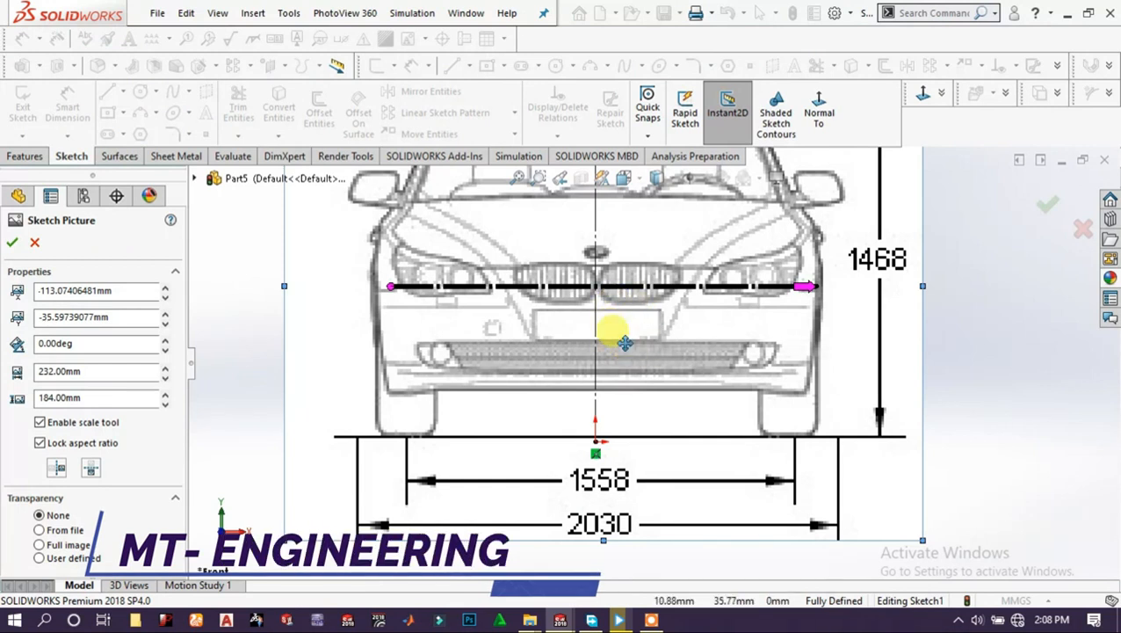
{"action": "left_click_drag", "start_coordinate": [625, 344], "coordinate": [622, 347]}
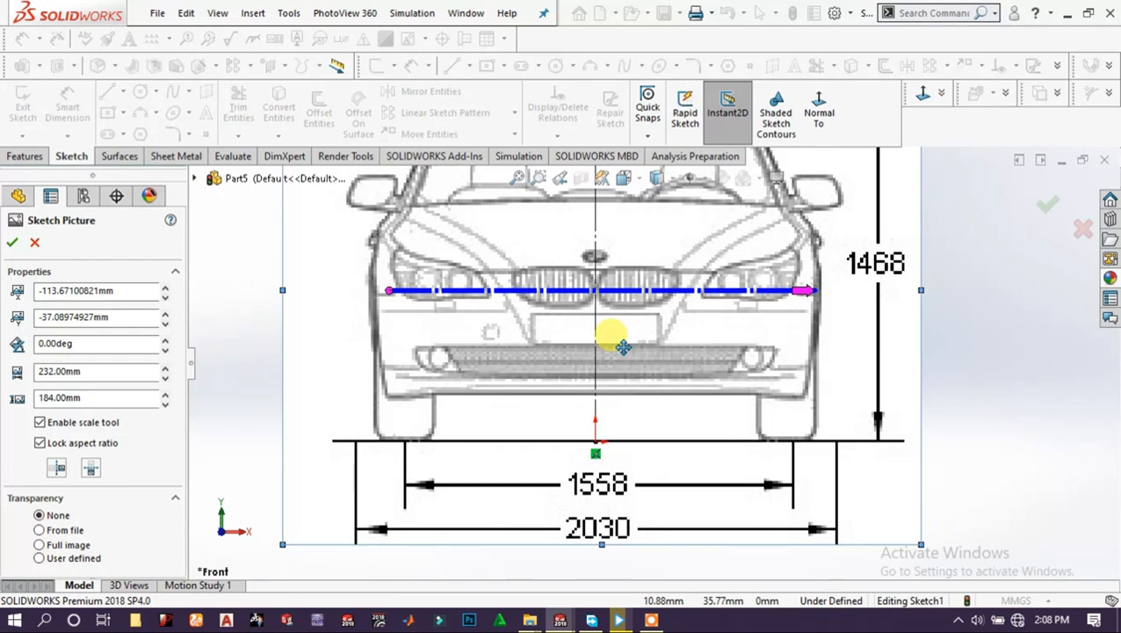
{"action": "scroll", "coordinate": [622, 316], "scroll_direction": "down", "scroll_amount": 2}
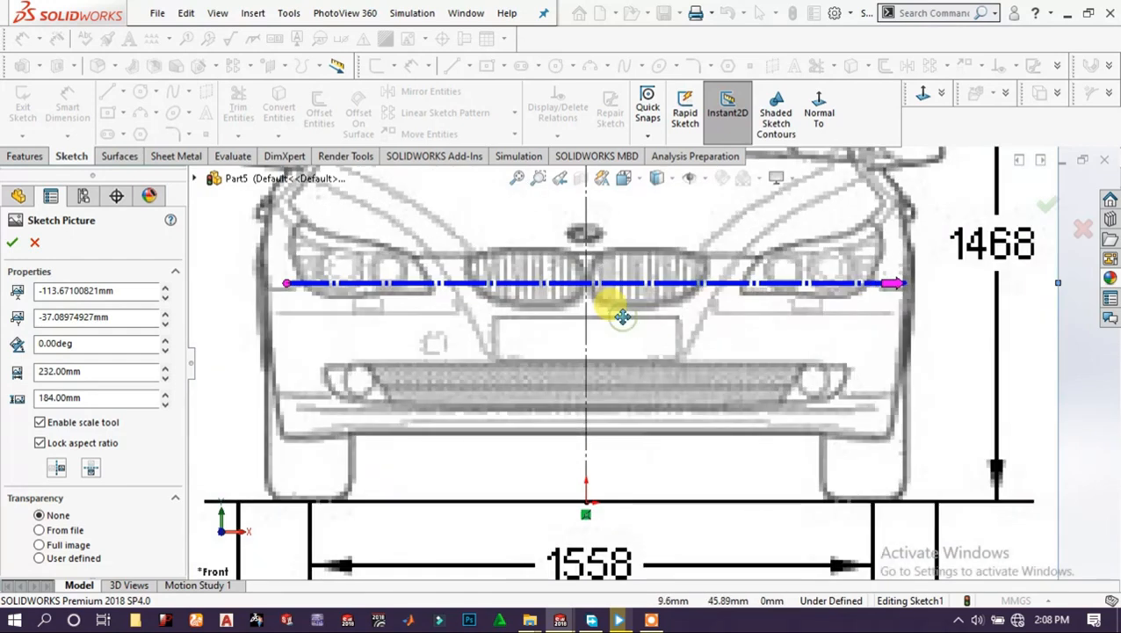
{"action": "left_click_drag", "start_coordinate": [622, 316], "coordinate": [621, 318]}
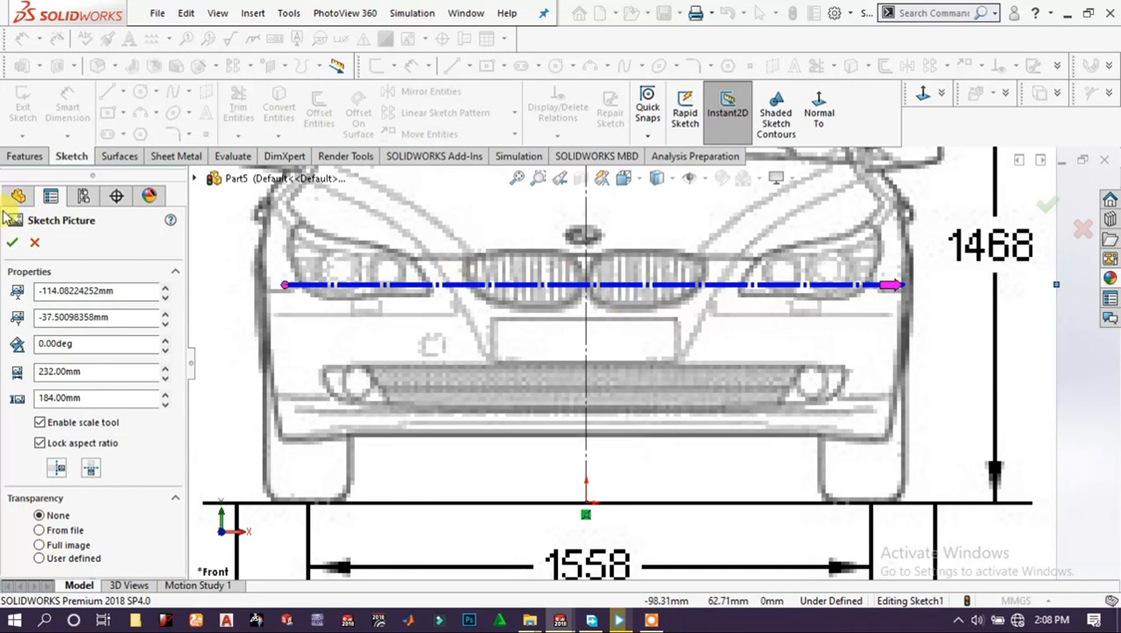
Apply user-defined transparency to the picture's white background, with matching tolerance 1.00 and transparency 1.00.
{"action": "left_click", "coordinate": [51, 560]}
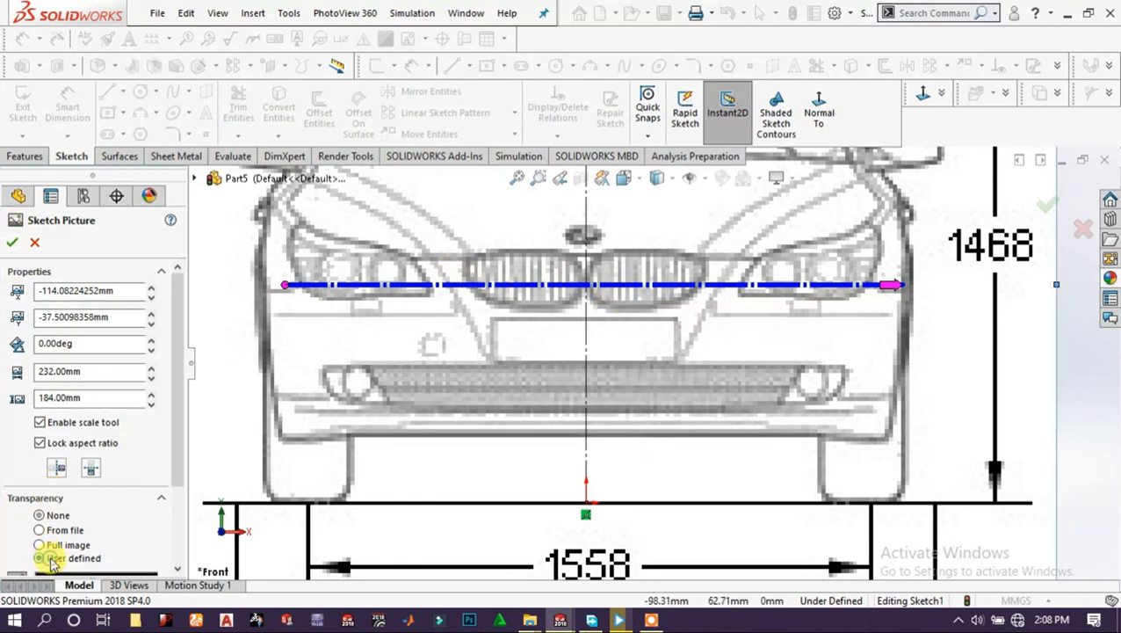
{"action": "scroll", "coordinate": [73, 565], "scroll_direction": "down", "scroll_amount": 3}
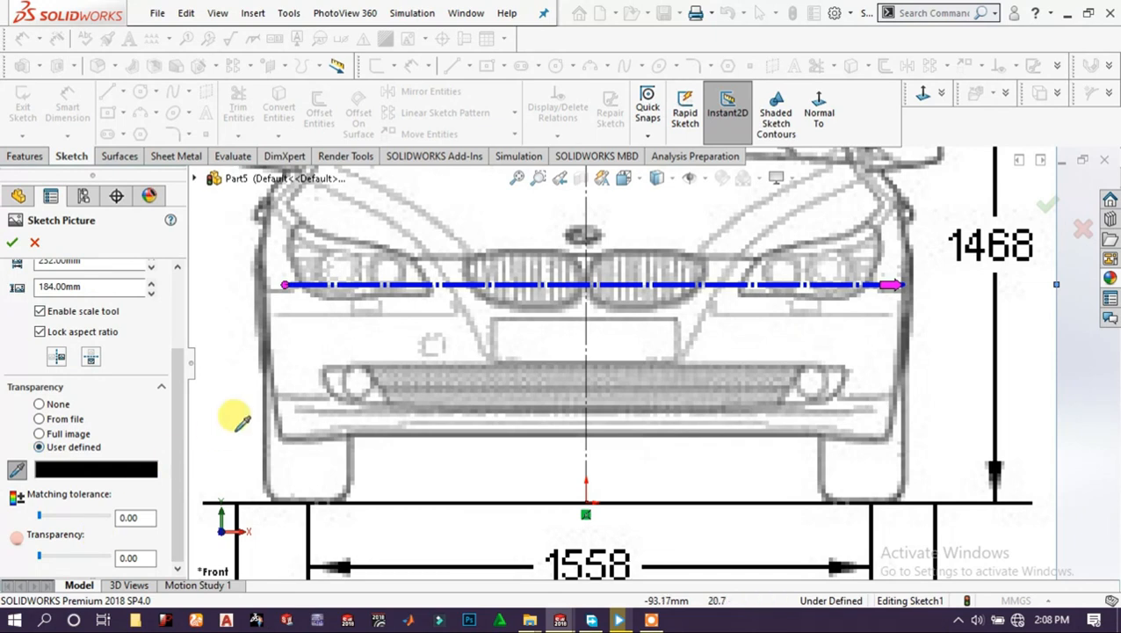
{"action": "left_click", "coordinate": [225, 364]}
{"action": "scroll", "coordinate": [263, 380], "scroll_direction": "up", "scroll_amount": 4}
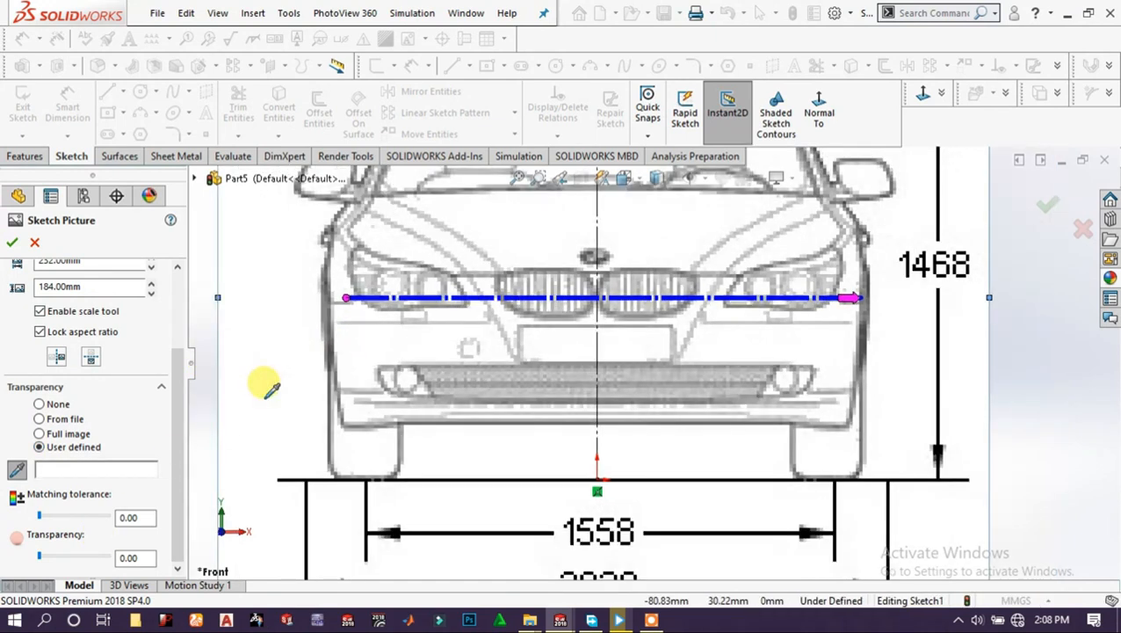
{"action": "scroll", "coordinate": [290, 378], "scroll_direction": "up", "scroll_amount": 1}
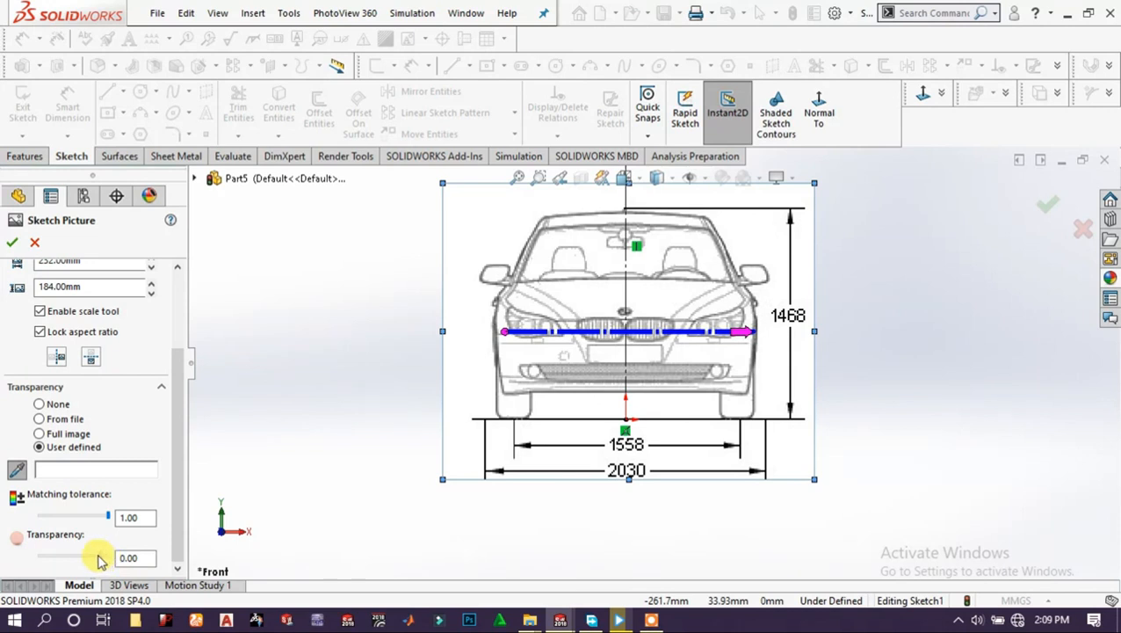
{"action": "left_click_drag", "start_coordinate": [113, 560], "coordinate": [119, 561]}
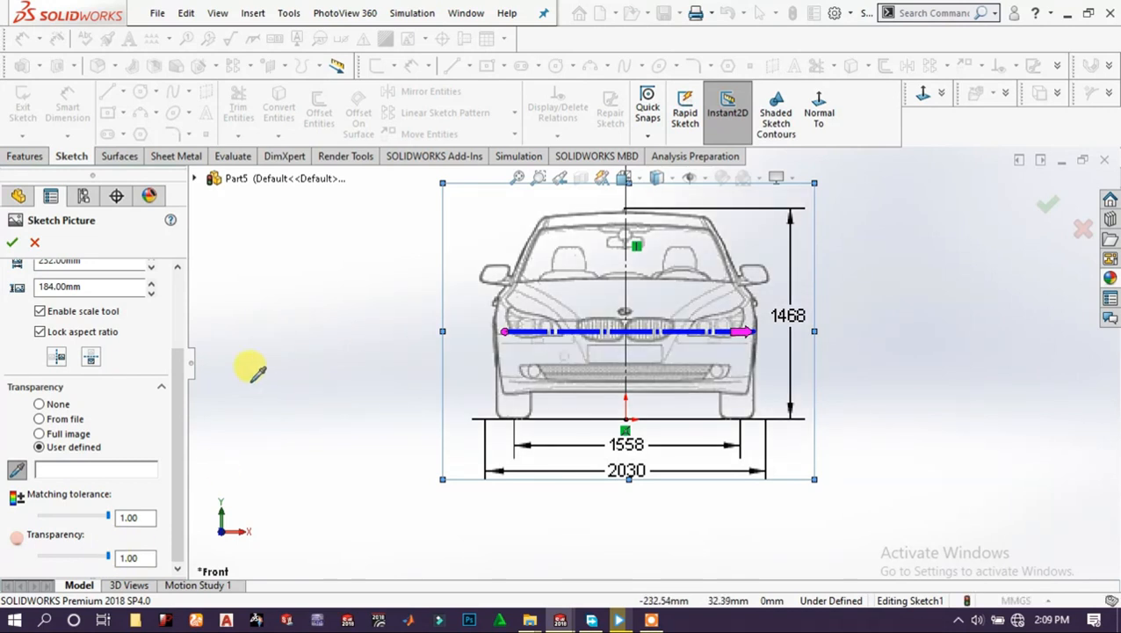
{"action": "left_click", "coordinate": [12, 243]}
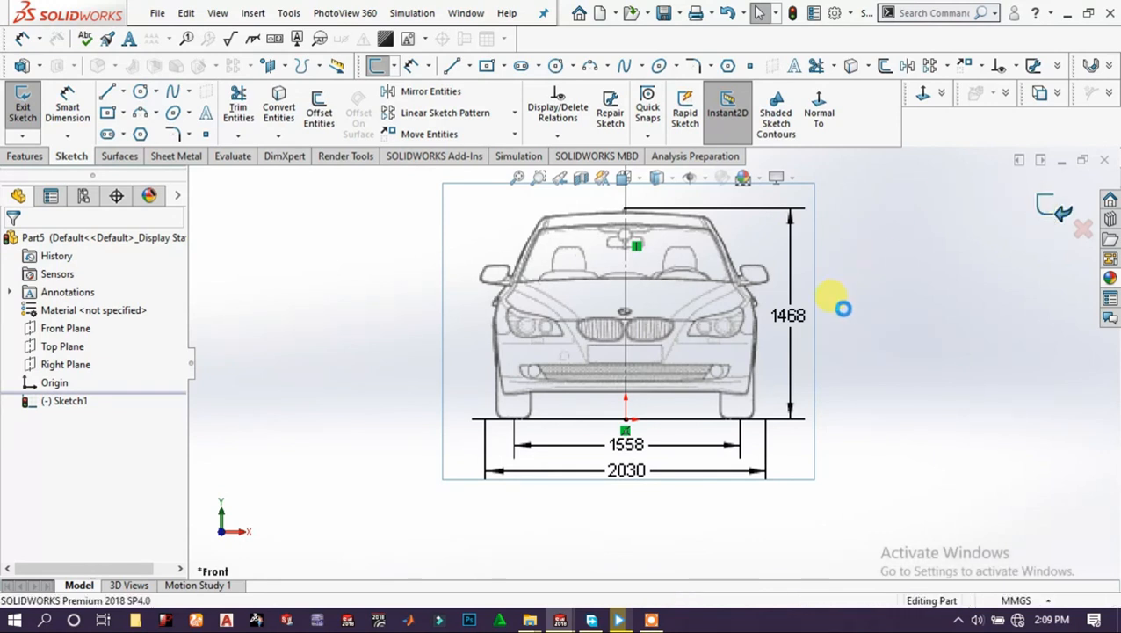
Close the front-view sketch and start a new sketch on the Right Plane.
{"action": "scroll", "coordinate": [640, 319], "scroll_direction": "down", "scroll_amount": 5}
{"action": "mouse_move", "coordinate": [641, 320]}
{"action": "middle_mouse_down"}
{"action": "mouse_move", "coordinate": [611, 310]}
{"action": "mouse_move", "coordinate": [597, 377]}
{"action": "mouse_move", "coordinate": [568, 382]}
{"action": "middle_mouse_up"}
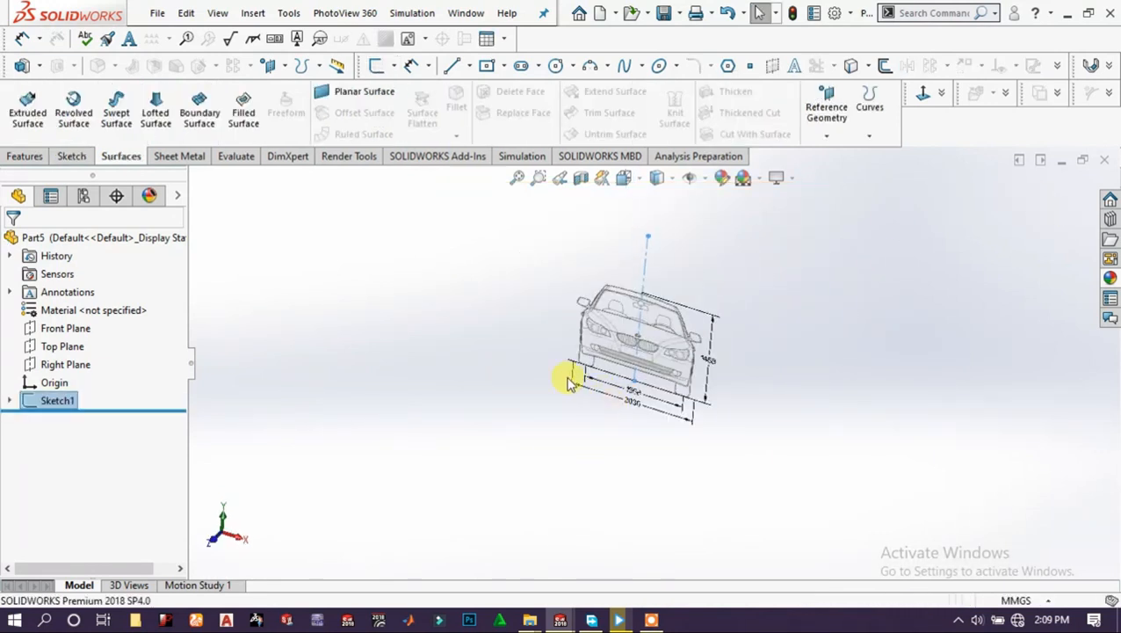
{"action": "left_click", "coordinate": [50, 369]}
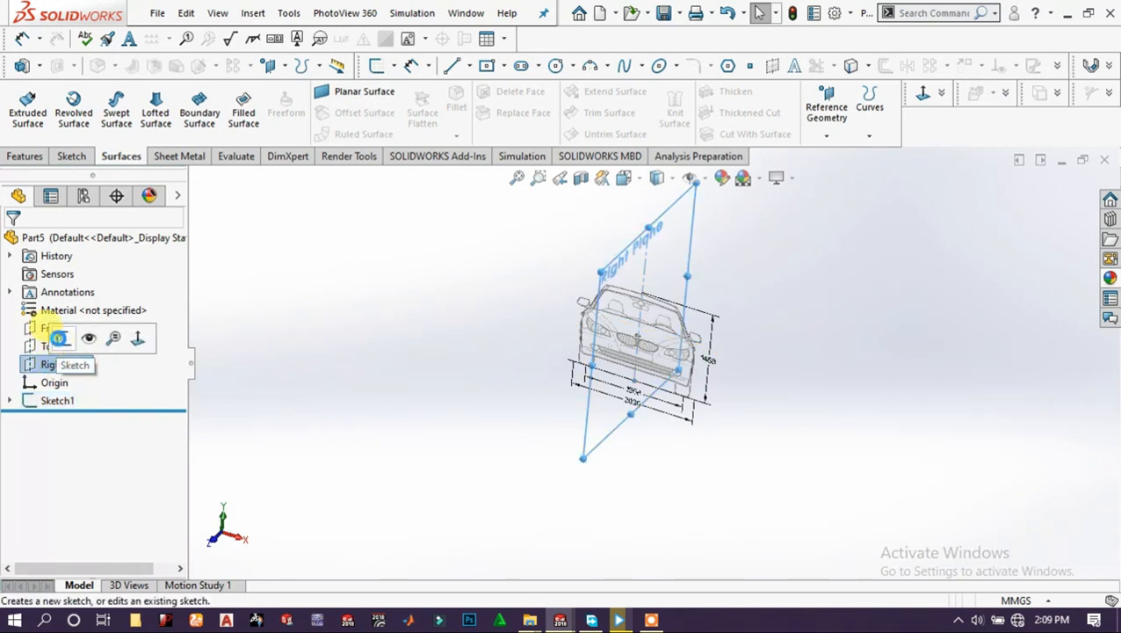
{"action": "left_click", "coordinate": [45, 337]}
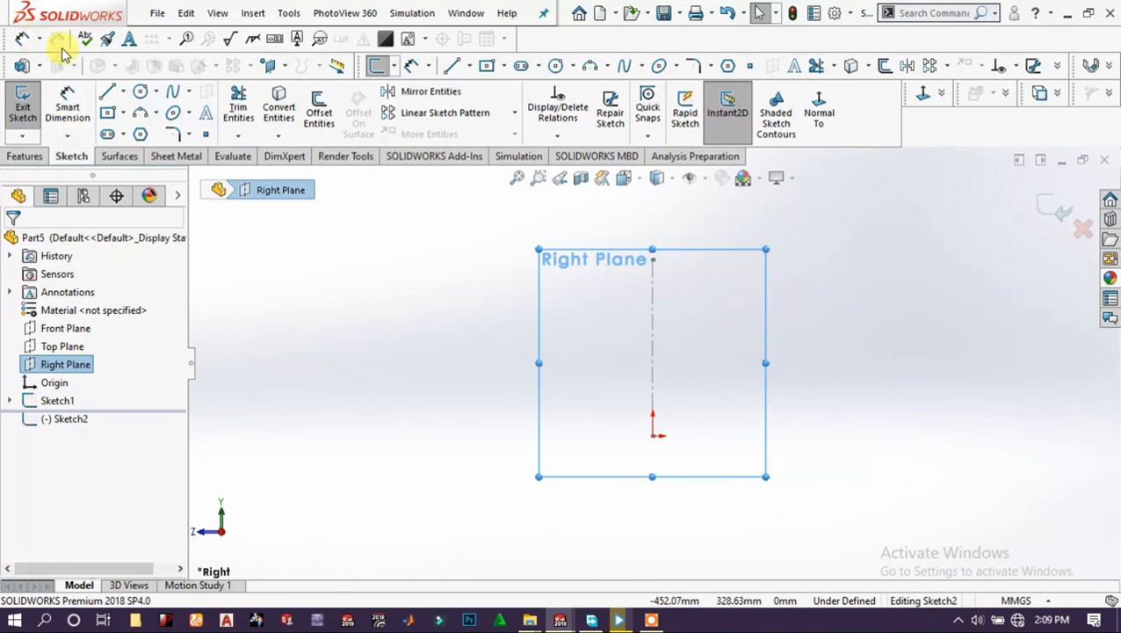
Insert the bmw-5-series SIDE image as a sketch picture in the Right Plane sketch.
{"action": "left_click", "coordinate": [290, 13]}
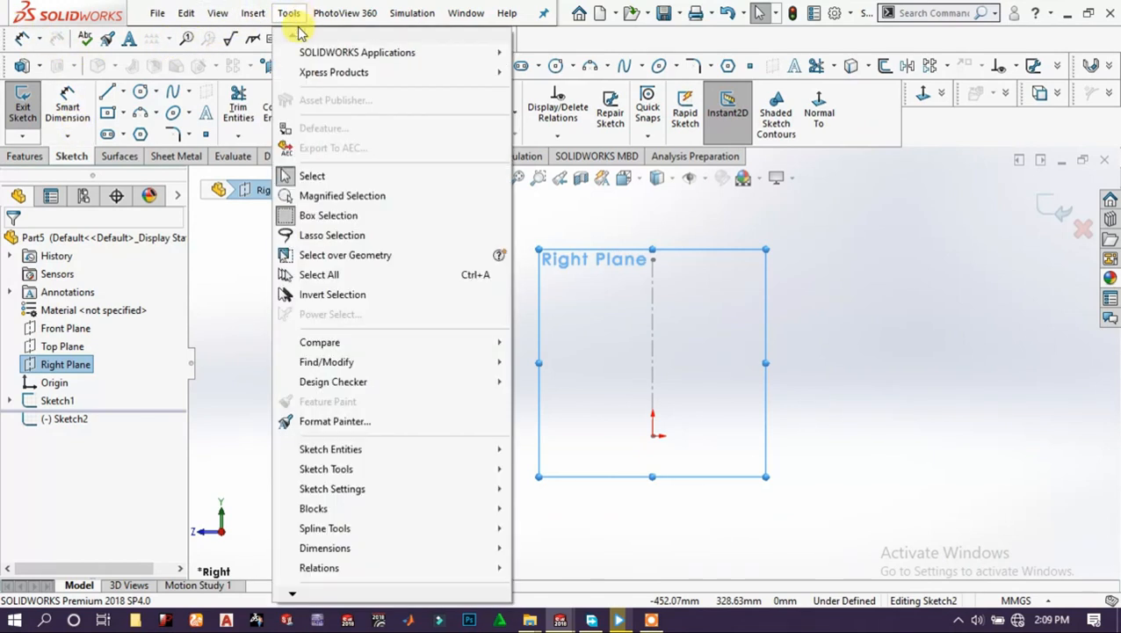
{"action": "mouse_move", "coordinate": [463, 469]}
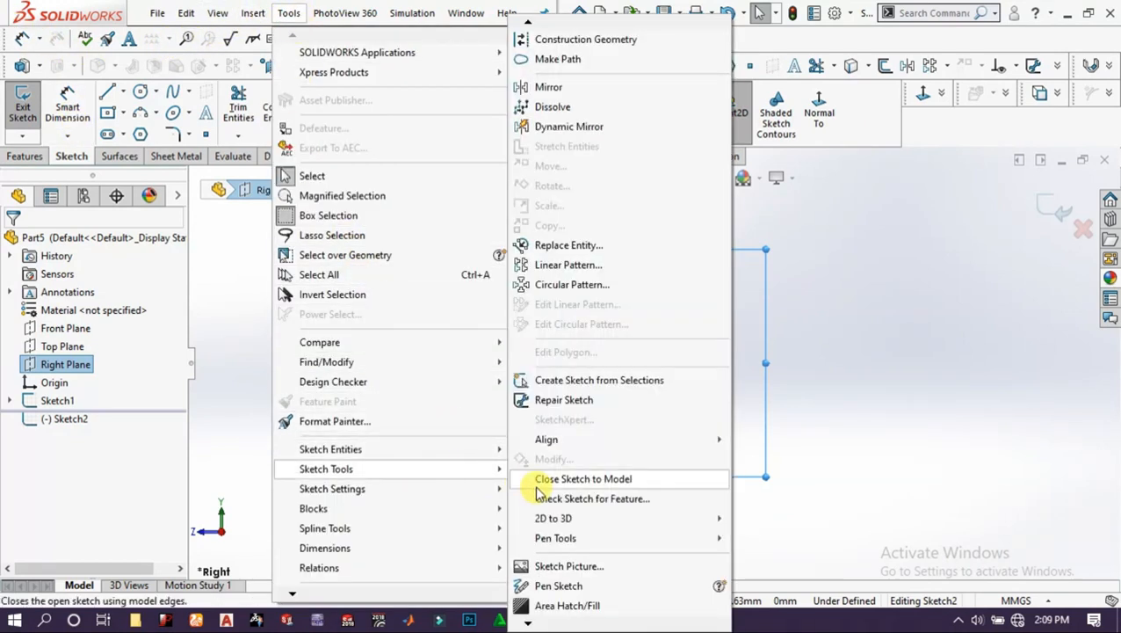
{"action": "left_click", "coordinate": [552, 566]}
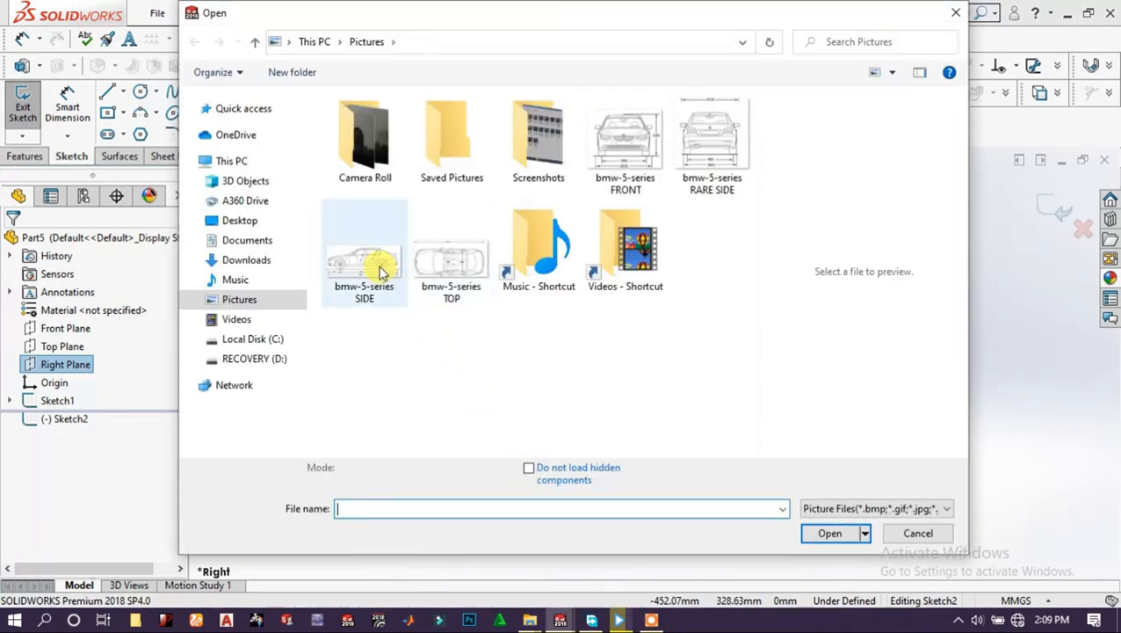
{"action": "left_click", "coordinate": [380, 273]}
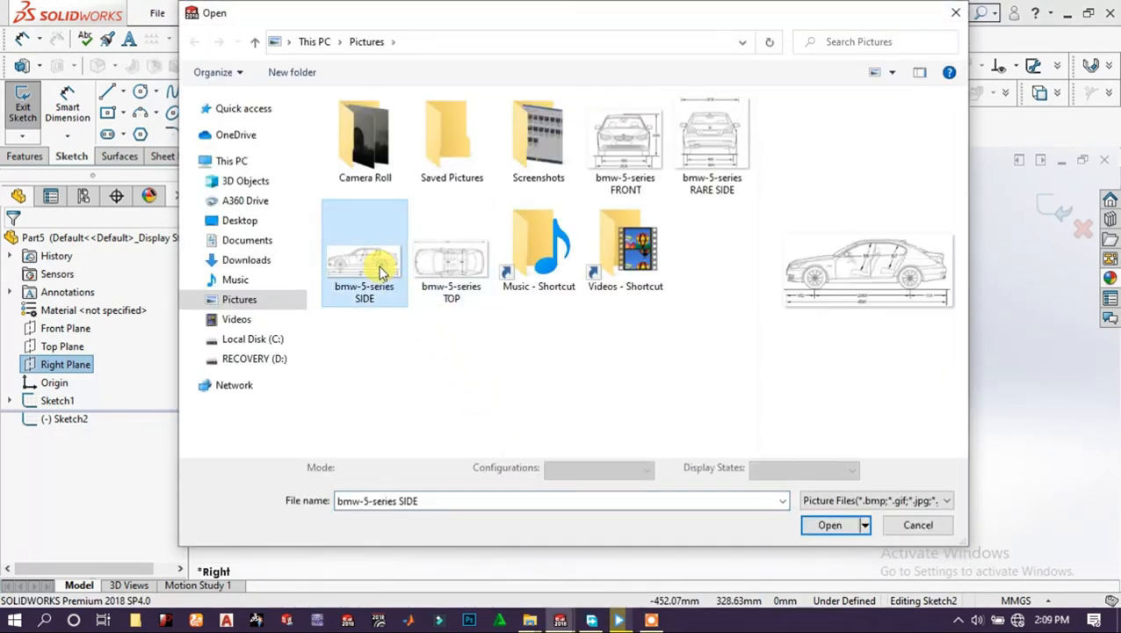
{"action": "left_click", "coordinate": [829, 525]}
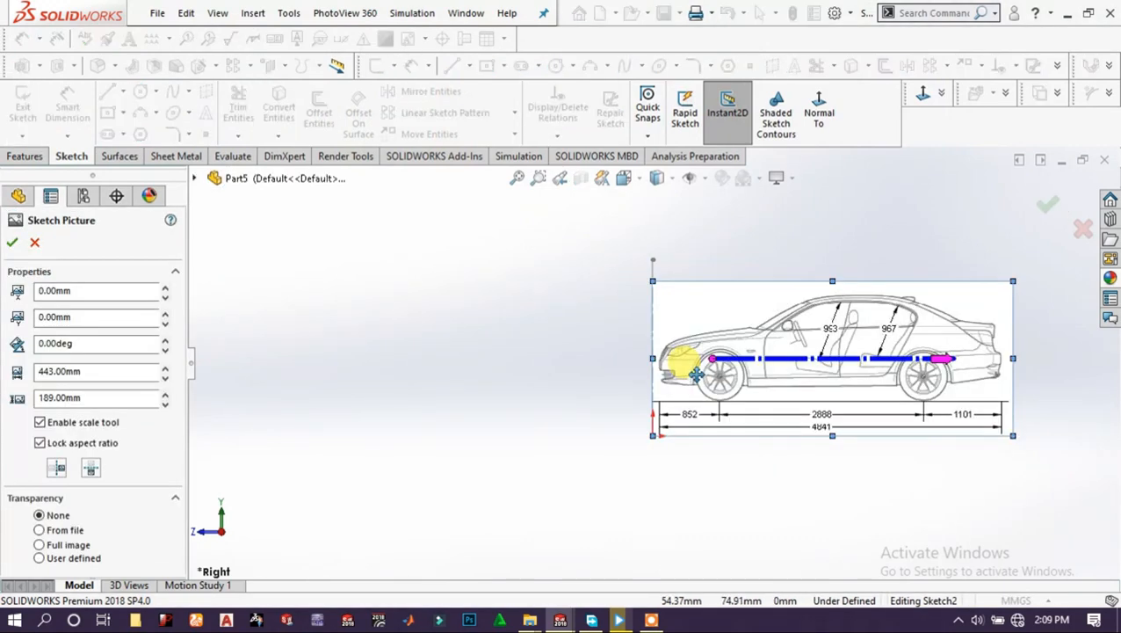
Move the side-view picture to about X -7.5 mm, Y -42.2 mm, aligning the car's nose and ground line with the origin.
{"action": "scroll", "coordinate": [868, 414], "scroll_direction": "down", "scroll_amount": 4}
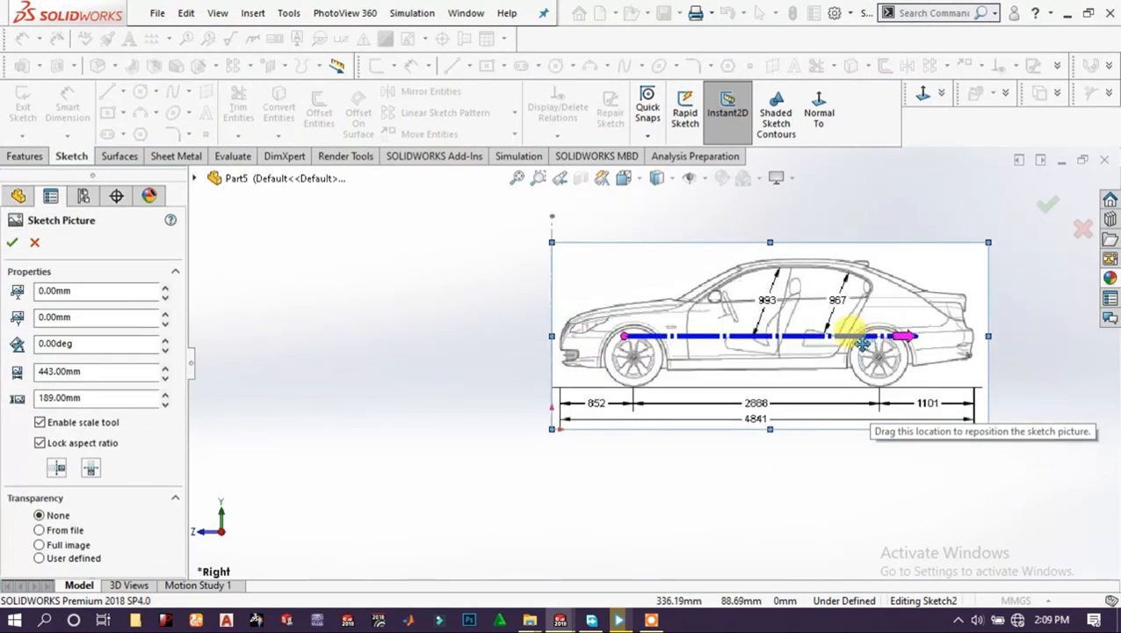
{"action": "scroll", "coordinate": [672, 350], "scroll_direction": "up", "scroll_amount": 2}
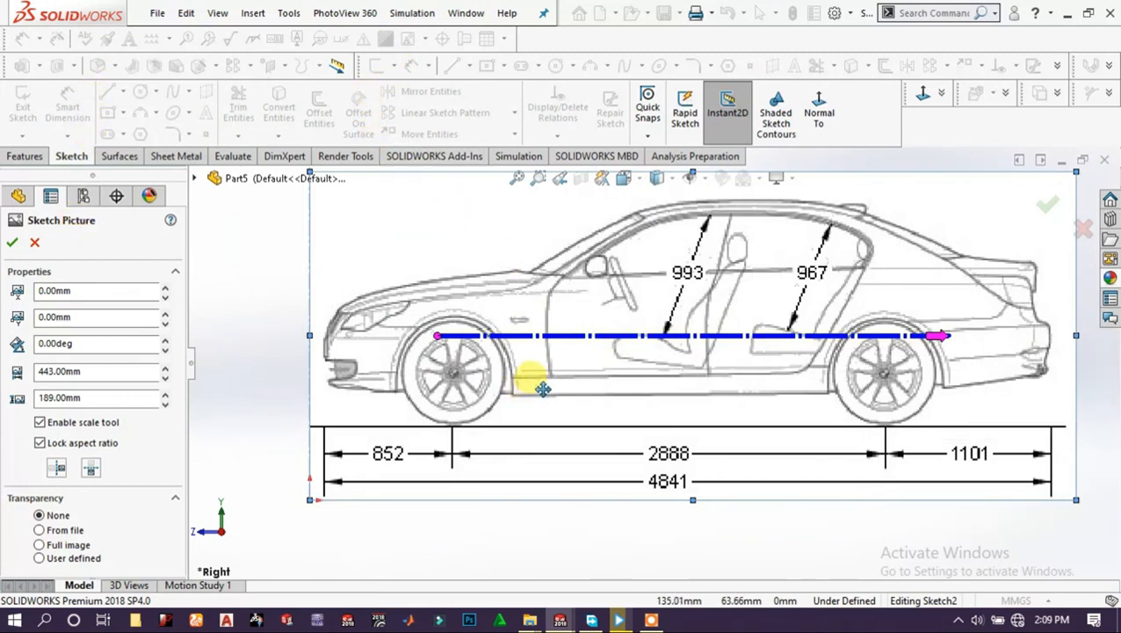
{"action": "mouse_move", "coordinate": [543, 389]}
{"action": "left_mouse_down"}
{"action": "mouse_move", "coordinate": [530, 462]}
{"action": "mouse_move", "coordinate": [557, 432]}
{"action": "left_mouse_up"}
{"action": "scroll", "coordinate": [530, 461], "scroll_direction": "up", "scroll_amount": 1}
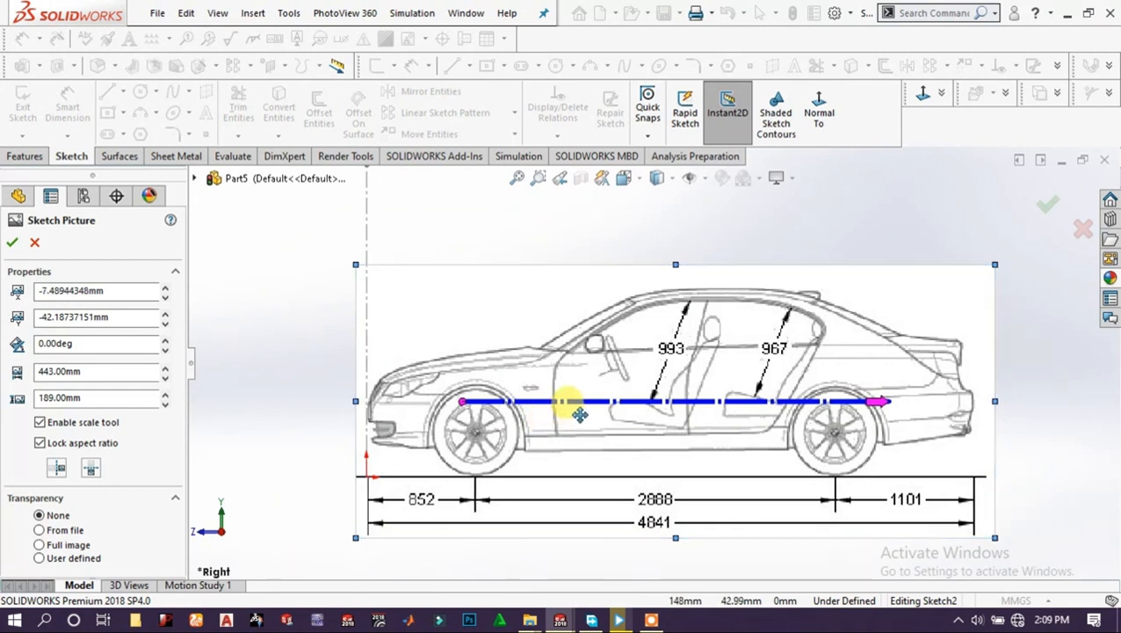
{"action": "scroll", "coordinate": [579, 415], "scroll_direction": "down", "scroll_amount": 1}
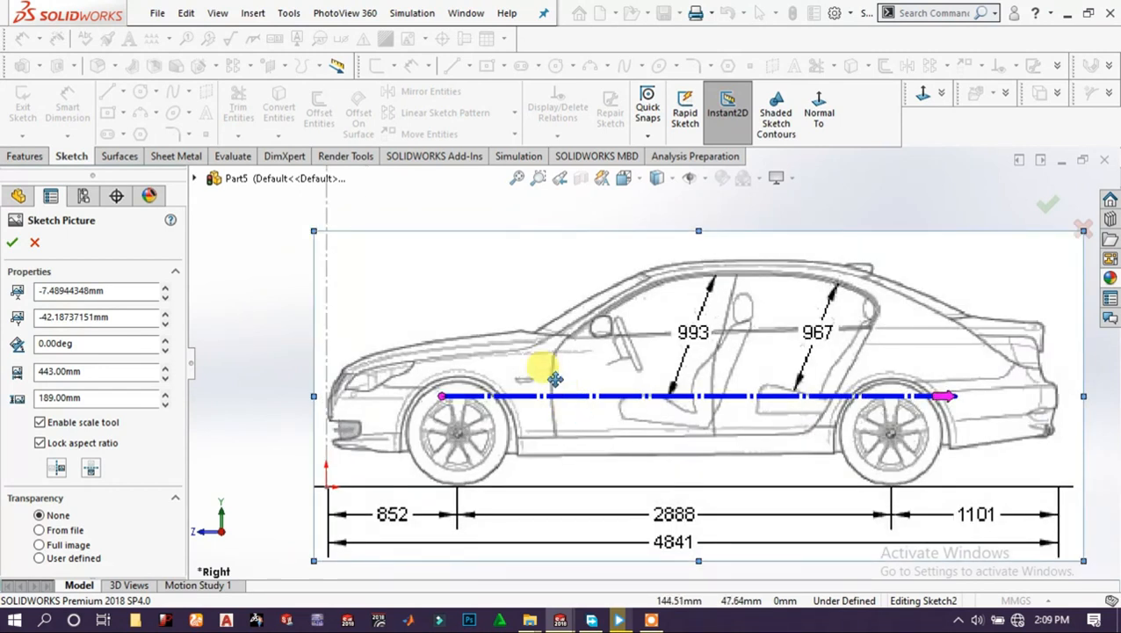
Apply user-defined transparency to the side-view picture with matching tolerance 1.00 and transparency 1.00.
{"action": "left_click", "coordinate": [66, 558]}
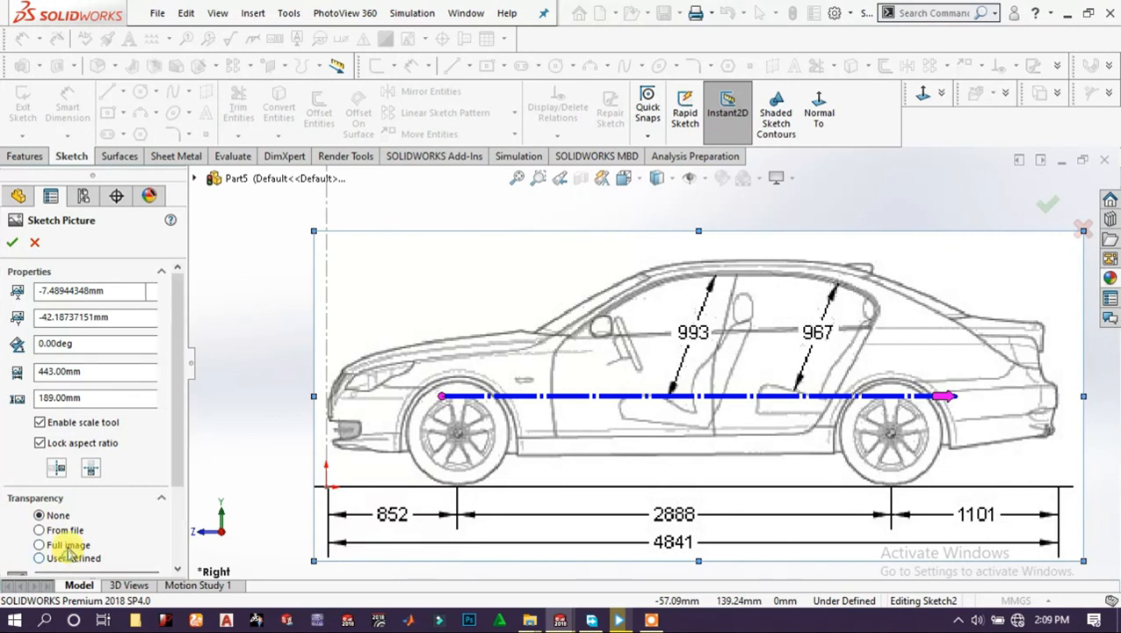
{"action": "scroll", "coordinate": [70, 553], "scroll_direction": "down", "scroll_amount": 3}
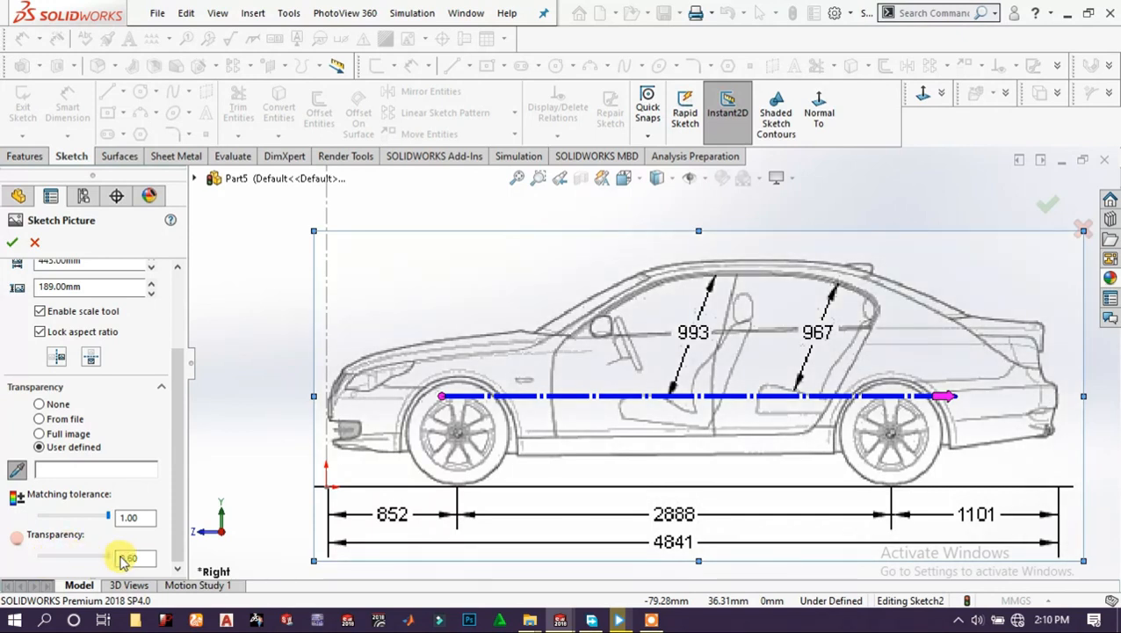
{"action": "left_click_drag", "start_coordinate": [123, 560], "coordinate": [109, 555]}
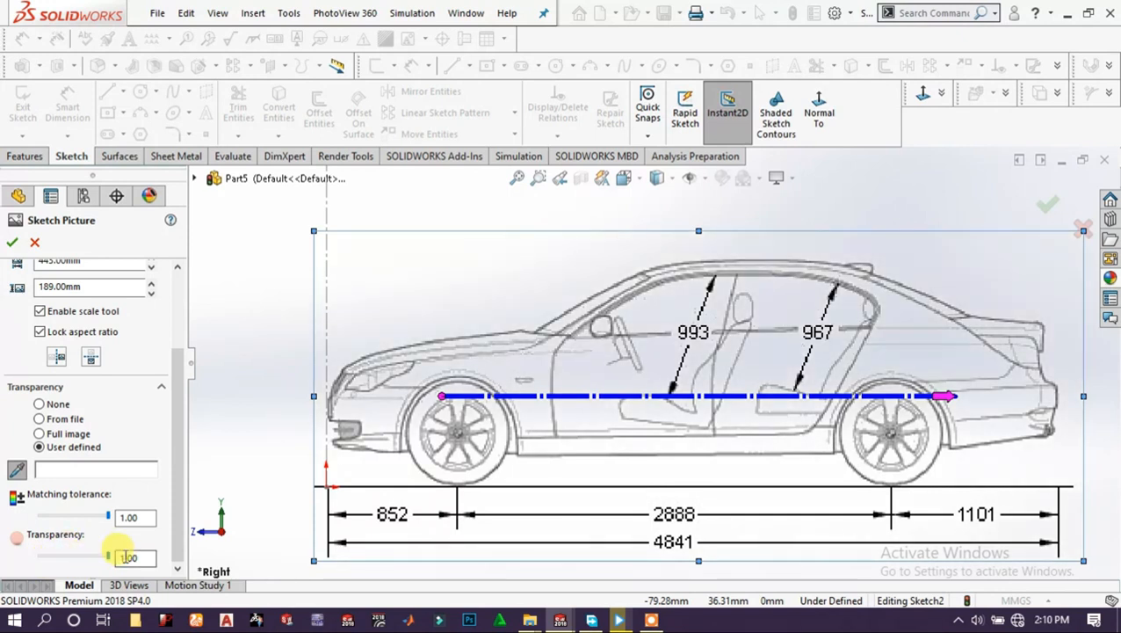
{"action": "left_click", "coordinate": [13, 244]}
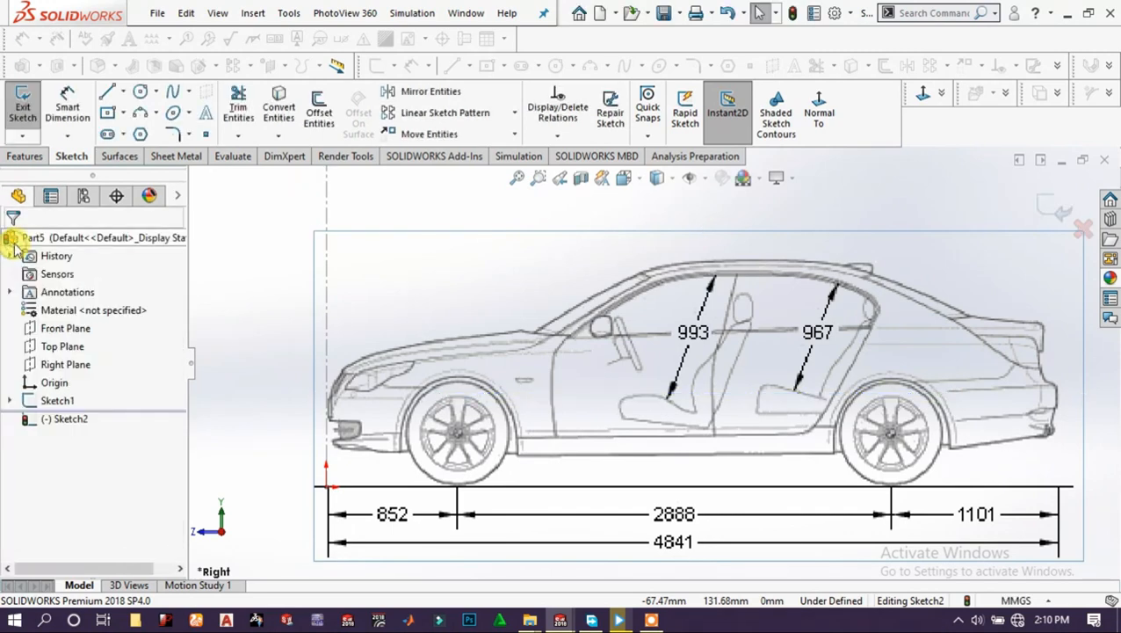
Close the side-view sketch and start a new sketch on the Top Plane.
{"action": "left_click", "coordinate": [1046, 211]}
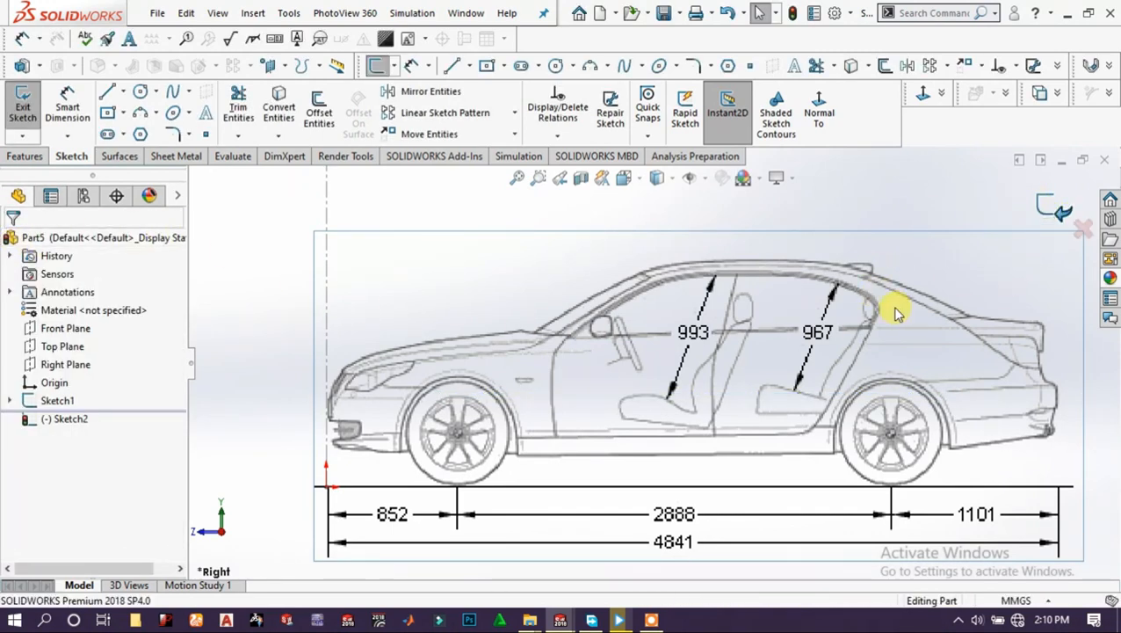
{"action": "scroll", "coordinate": [626, 370], "scroll_direction": "up", "scroll_amount": 3}
{"action": "middle_click_drag", "start_coordinate": [587, 349], "coordinate": [545, 413]}
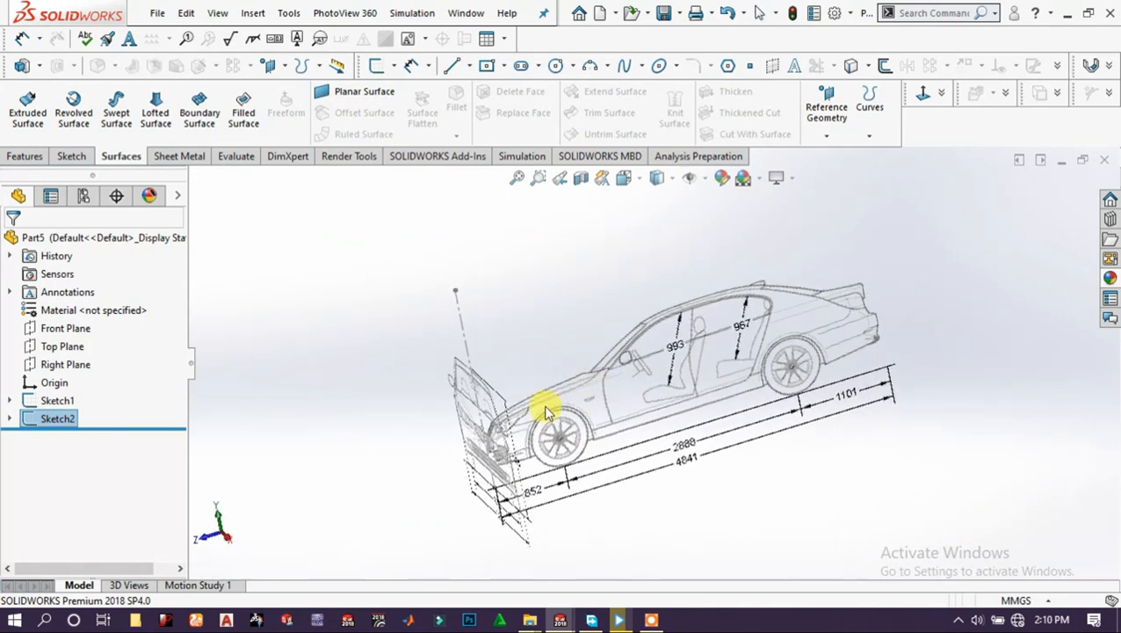
{"action": "left_click", "coordinate": [70, 348]}
{"action": "left_click", "coordinate": [82, 319]}
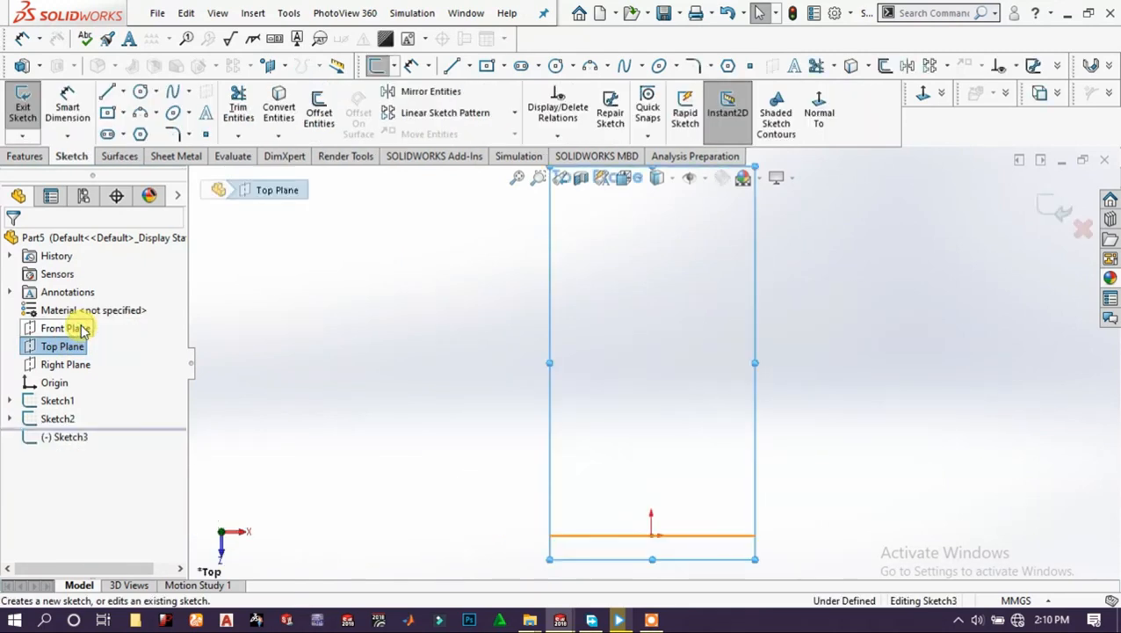
Insert the bmw-5-series TOP image as a sketch picture and set its rotation angle to 90 degrees.
{"action": "left_click", "coordinate": [283, 14]}
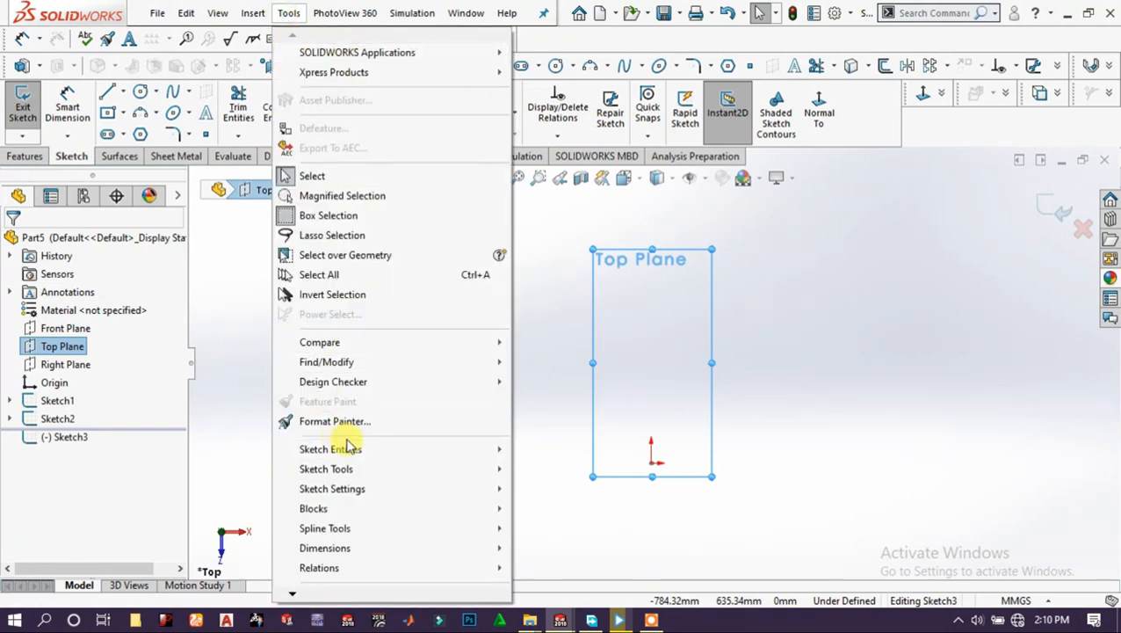
{"action": "mouse_move", "coordinate": [453, 475]}
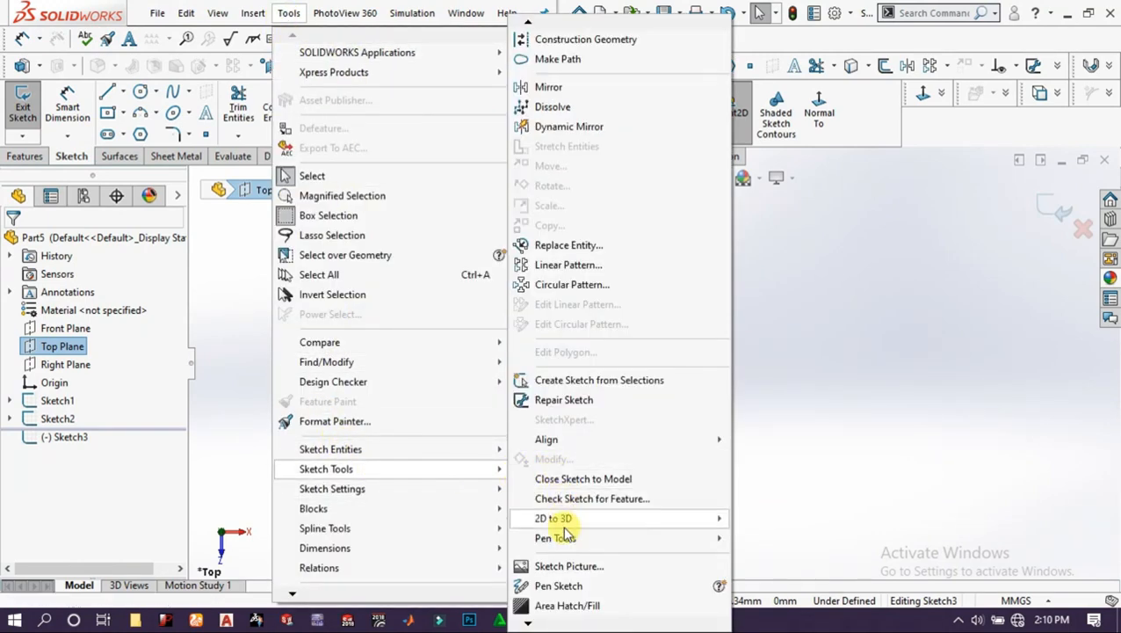
{"action": "left_click", "coordinate": [556, 566]}
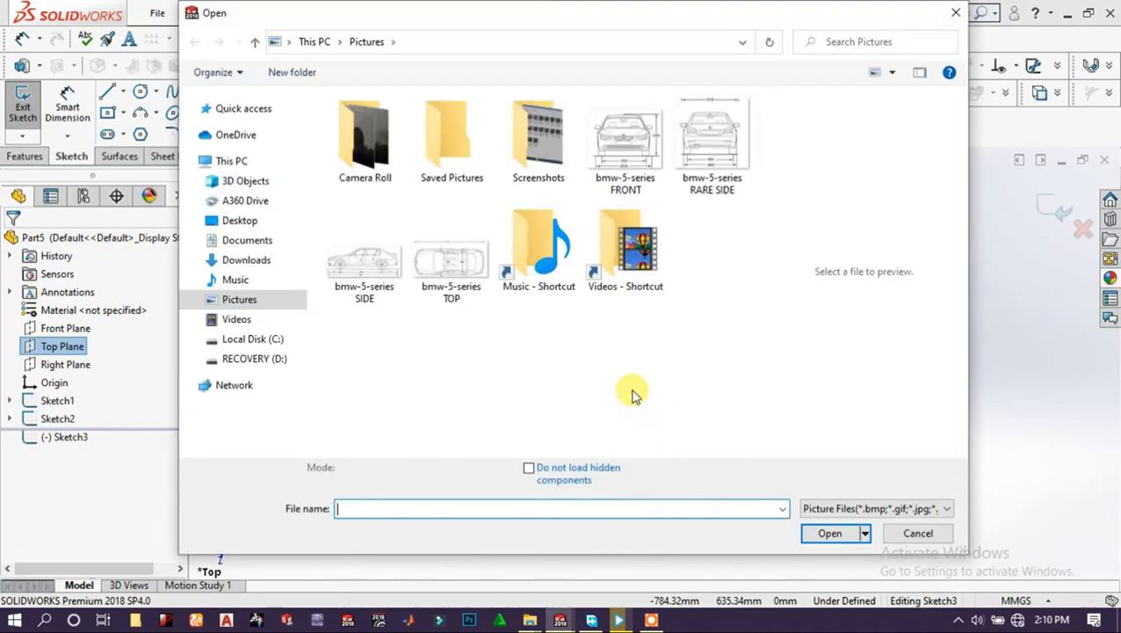
{"action": "left_click", "coordinate": [463, 285]}
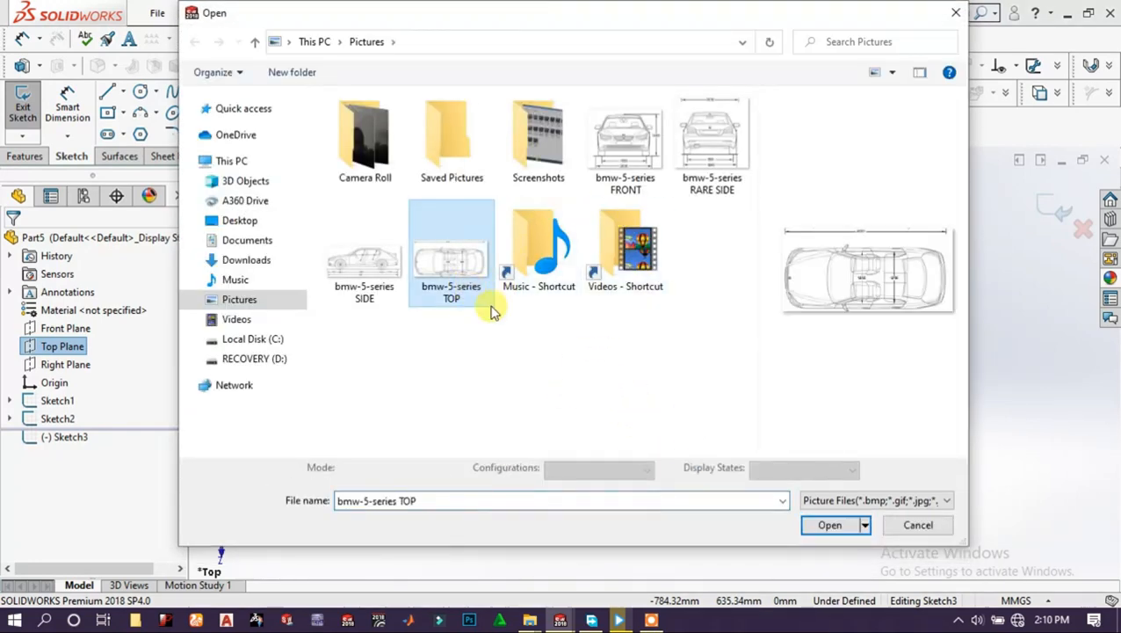
{"action": "left_click", "coordinate": [830, 526]}
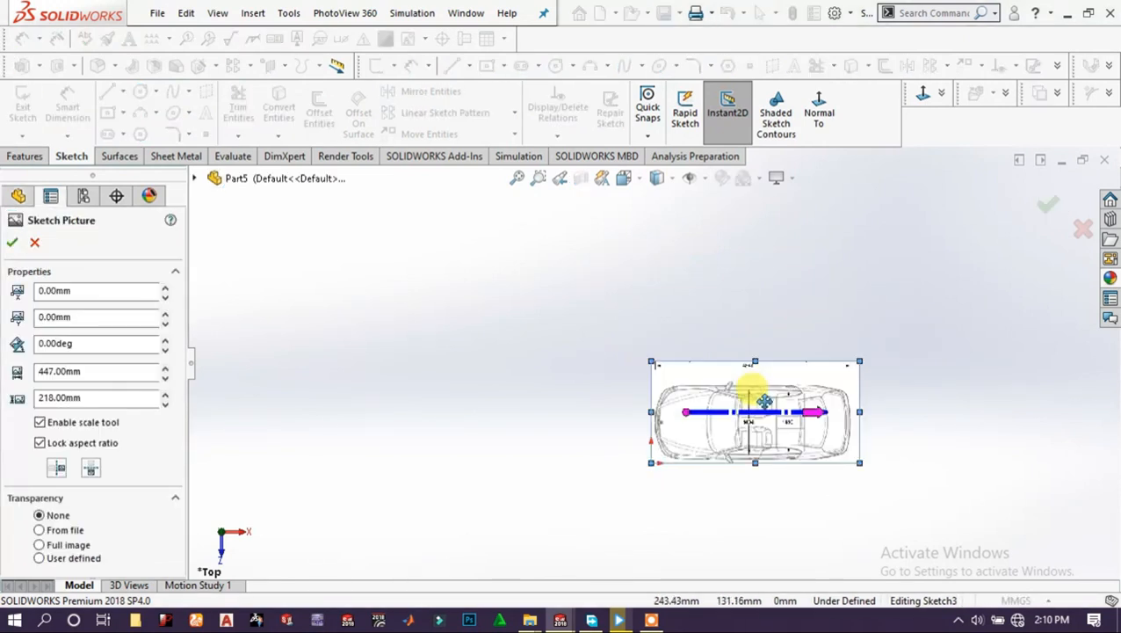
{"action": "double_click", "coordinate": [81, 343]}
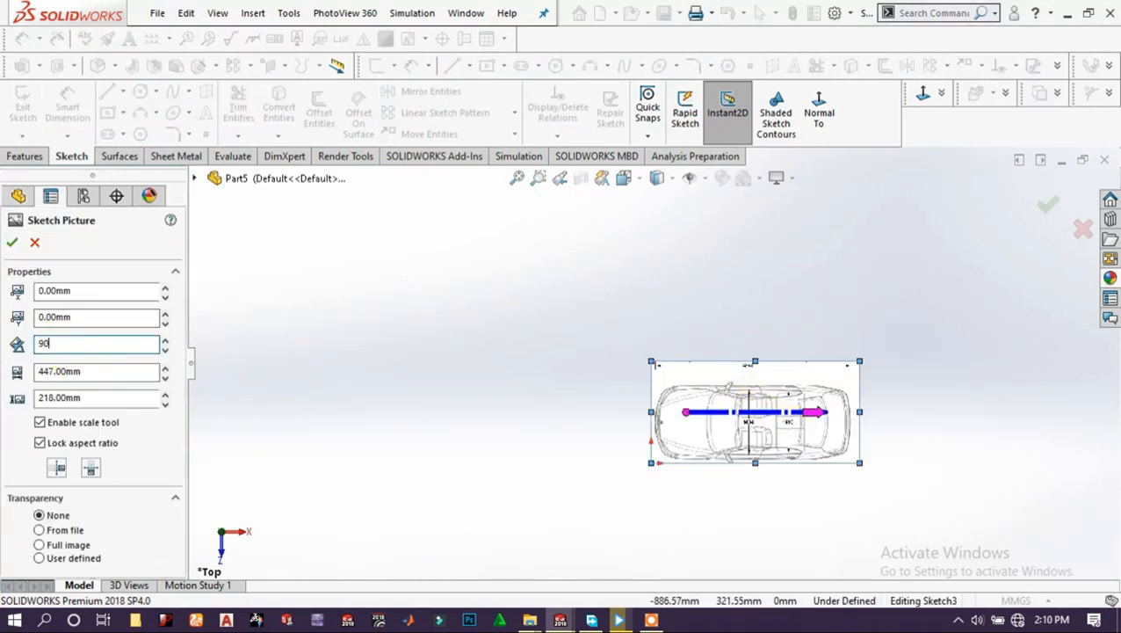
{"action": "key", "text": "Return"}
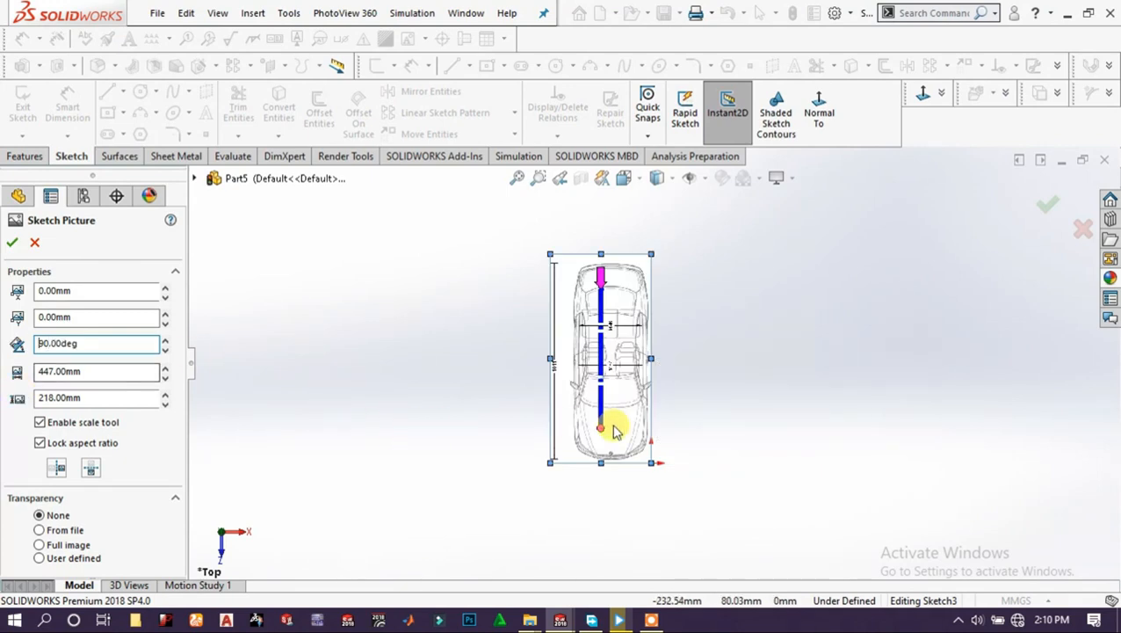
Move the top-view picture to about X 88.0 mm, Y -6.9 mm so the centre of the car's front bumper sits on the origin.
{"action": "scroll", "coordinate": [615, 423], "scroll_direction": "down", "scroll_amount": 3}
{"action": "scroll", "coordinate": [626, 395], "scroll_direction": "up", "scroll_amount": 3}
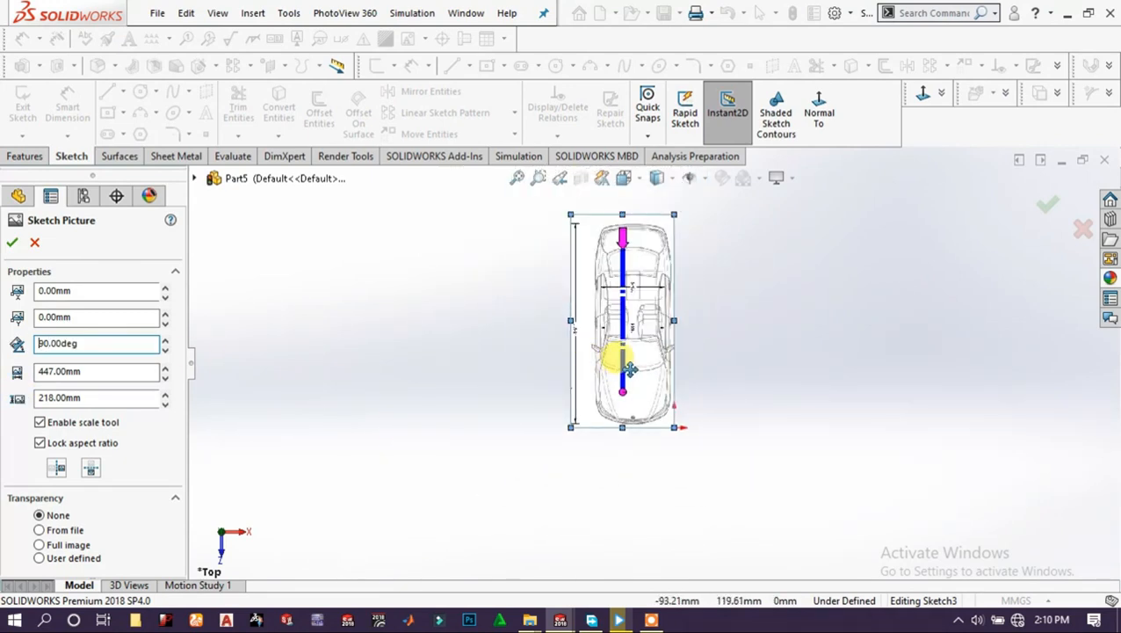
{"action": "mouse_move", "coordinate": [629, 370]}
{"action": "left_mouse_down"}
{"action": "mouse_move", "coordinate": [590, 358]}
{"action": "mouse_move", "coordinate": [626, 373]}
{"action": "mouse_move", "coordinate": [666, 366]}
{"action": "left_mouse_up"}
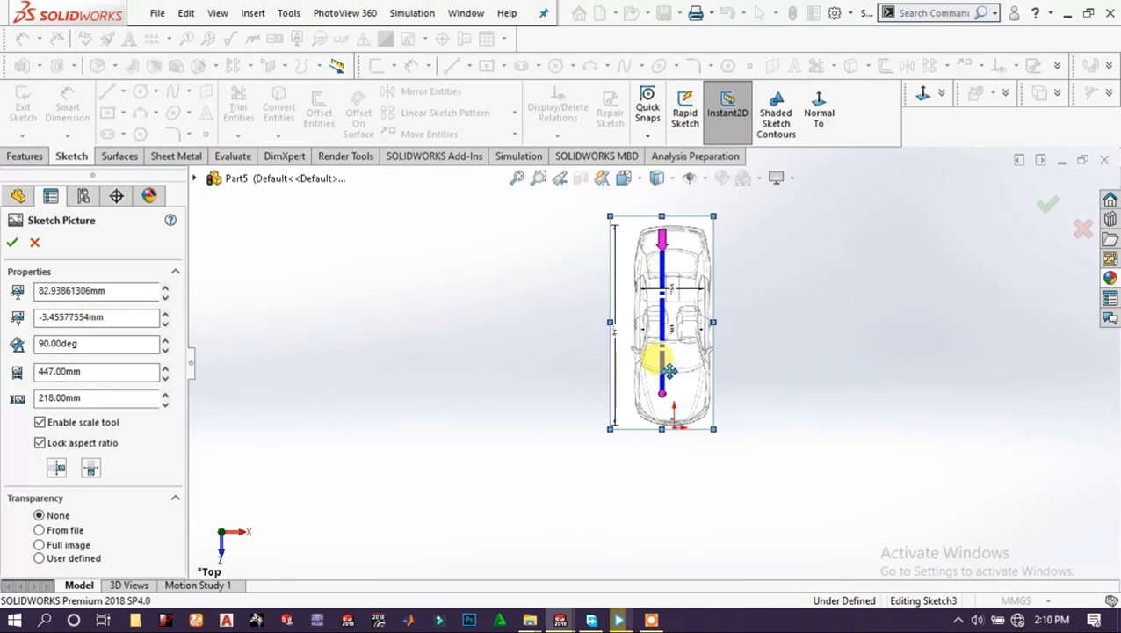
{"action": "scroll", "coordinate": [682, 397], "scroll_direction": "down", "scroll_amount": 5}
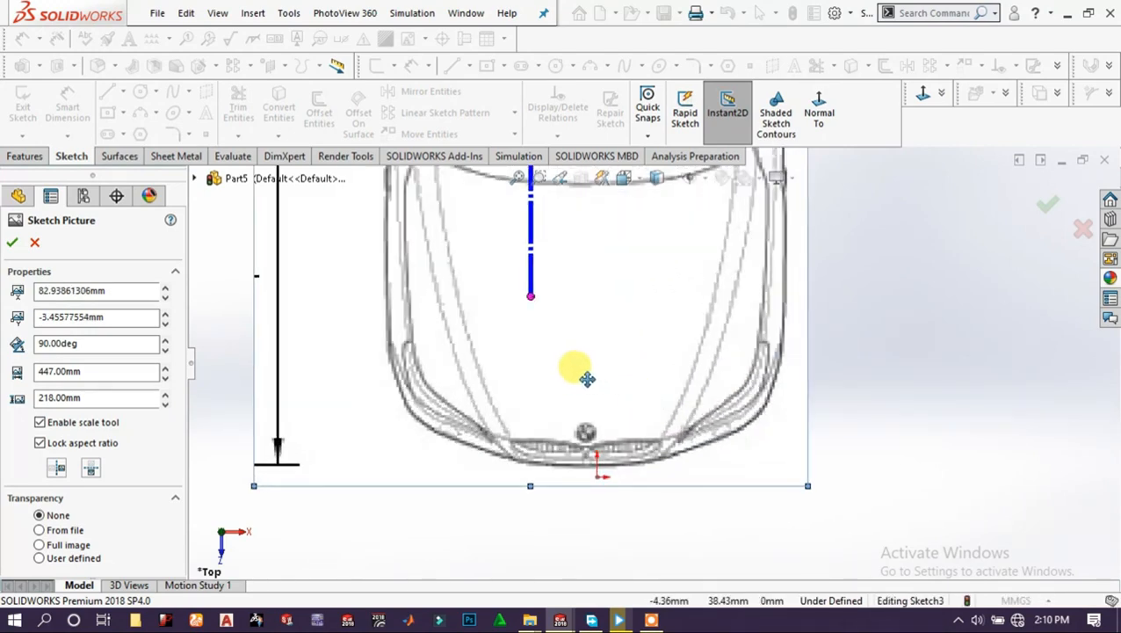
{"action": "scroll", "coordinate": [588, 379], "scroll_direction": "down", "scroll_amount": 1}
{"action": "left_click_drag", "start_coordinate": [578, 376], "coordinate": [593, 386]}
{"action": "scroll", "coordinate": [595, 388], "scroll_direction": "up", "scroll_amount": 2}
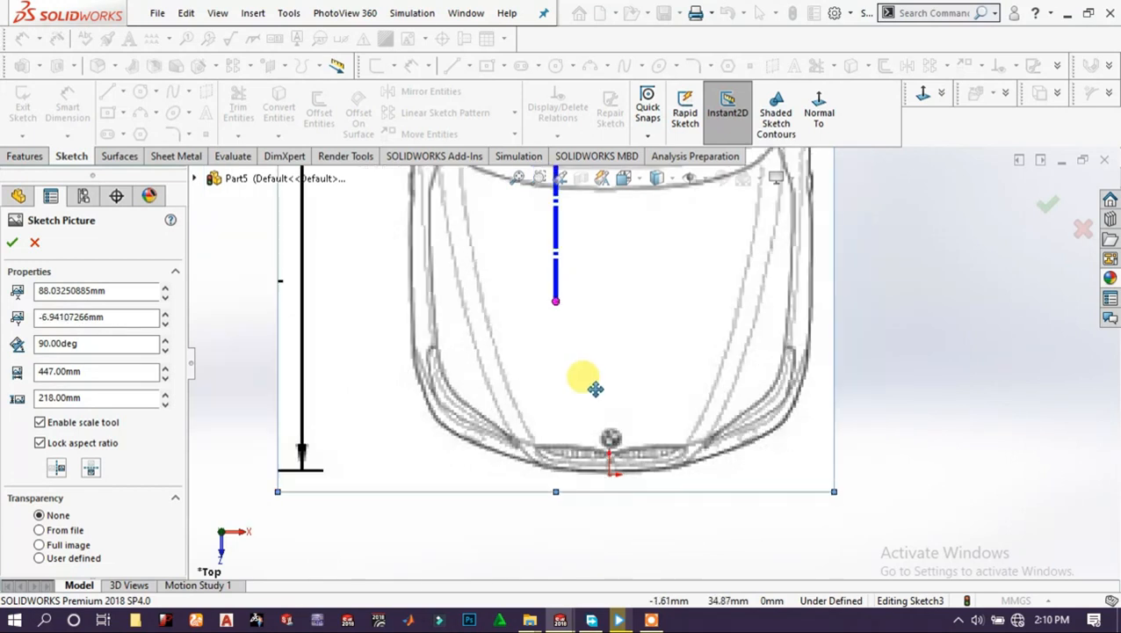
Apply user-defined transparency to the top-view picture's white background, with matching tolerance 1.00 and transparency 1.00.
{"action": "left_click", "coordinate": [73, 559]}
{"action": "left_click", "coordinate": [398, 347]}
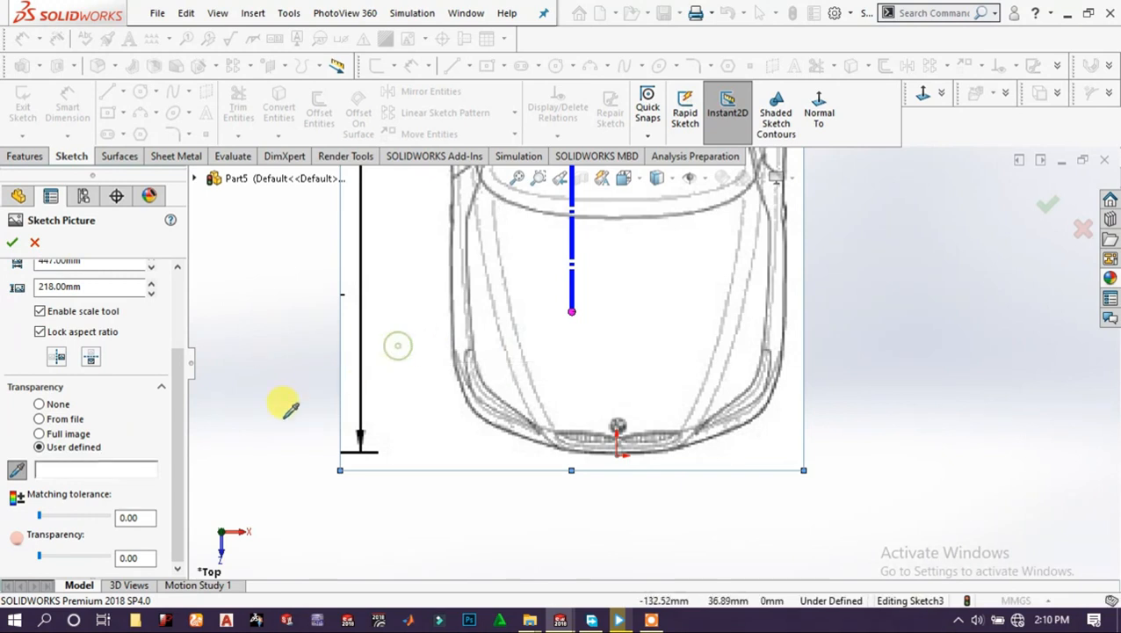
{"action": "scroll", "coordinate": [133, 433], "scroll_direction": "down", "scroll_amount": 1}
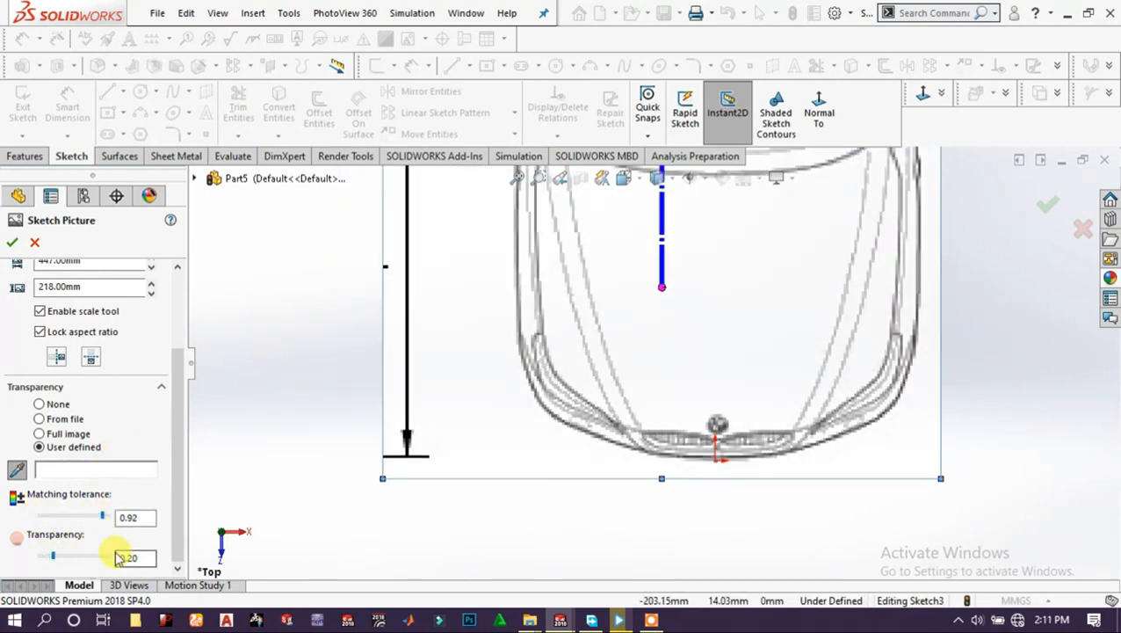
{"action": "left_click_drag", "start_coordinate": [120, 558], "coordinate": [128, 520]}
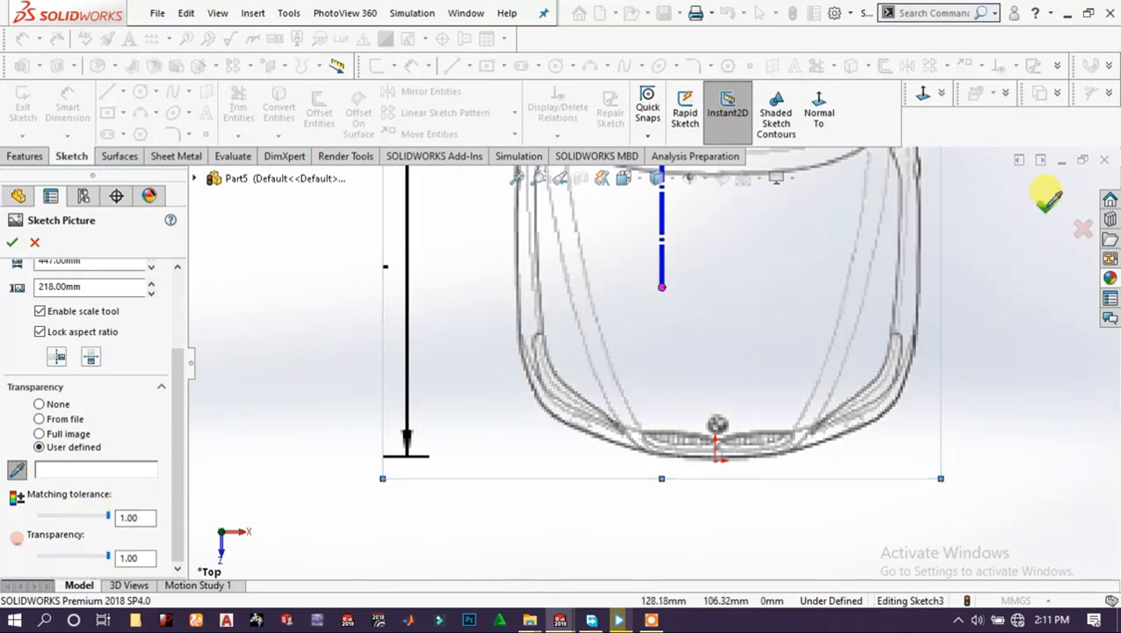
{"action": "left_click", "coordinate": [13, 245]}
Sketch a vertical line about 422 mm long from the origin along the car's centre to the rear bumper in the top view.
{"action": "scroll", "coordinate": [763, 362], "scroll_direction": "up", "scroll_amount": 4}
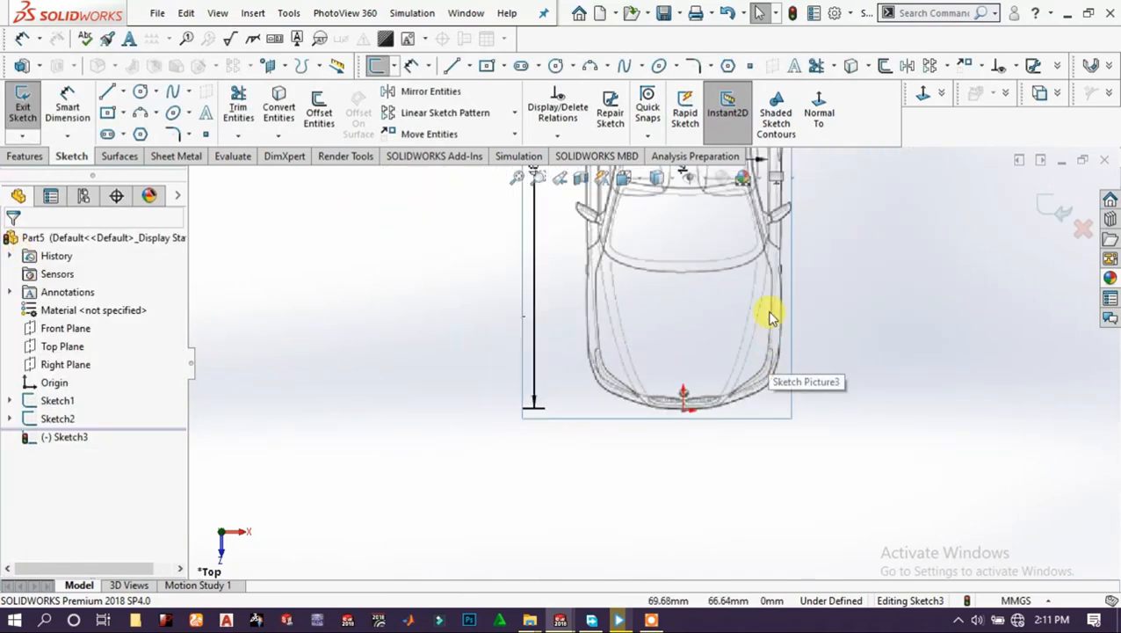
{"action": "scroll", "coordinate": [730, 299], "scroll_direction": "up", "scroll_amount": 3}
{"action": "scroll", "coordinate": [663, 325], "scroll_direction": "down", "scroll_amount": 2}
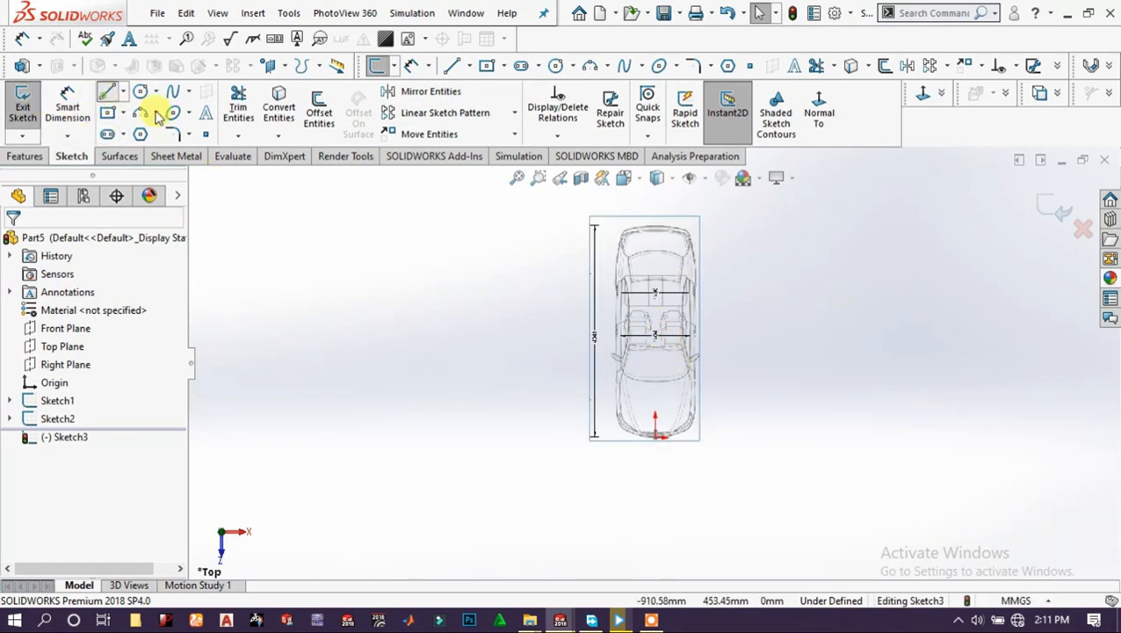
{"action": "key", "text": "l"}
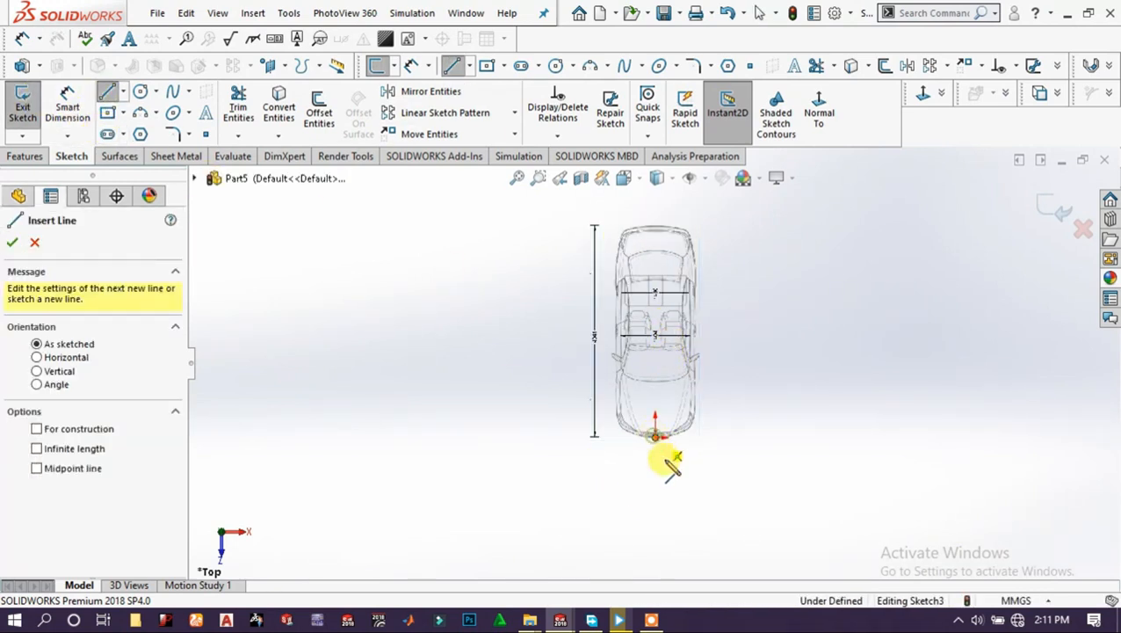
{"action": "left_click", "coordinate": [654, 422]}
{"action": "scroll", "coordinate": [665, 322], "scroll_direction": "up", "scroll_amount": 4}
{"action": "scroll", "coordinate": [665, 322], "scroll_direction": "down", "scroll_amount": 6}
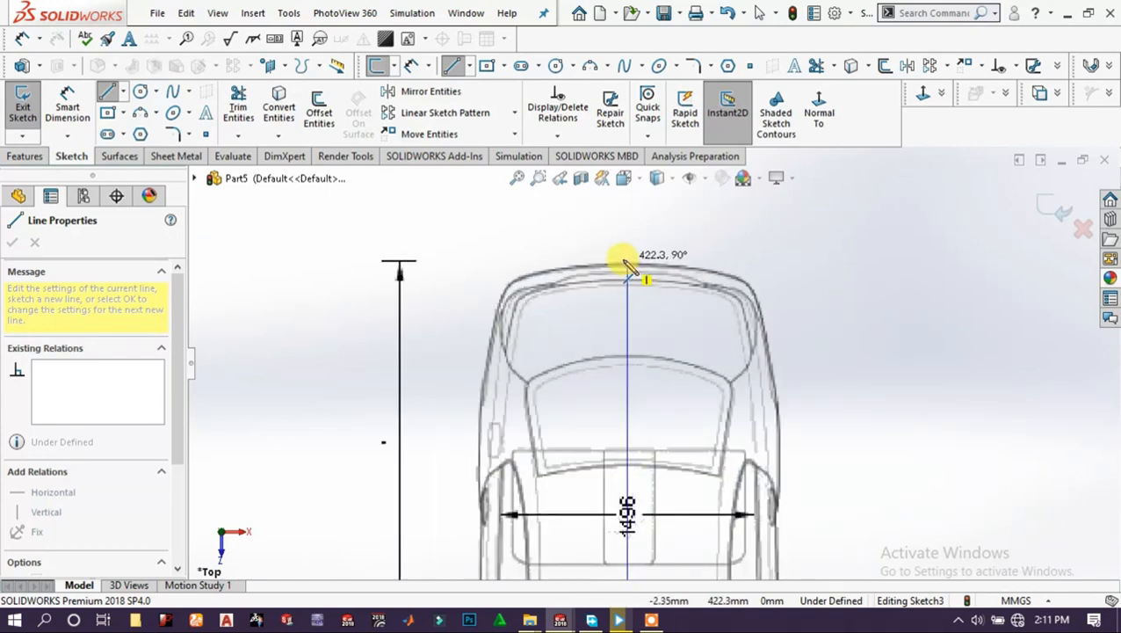
{"action": "left_click", "coordinate": [626, 263]}
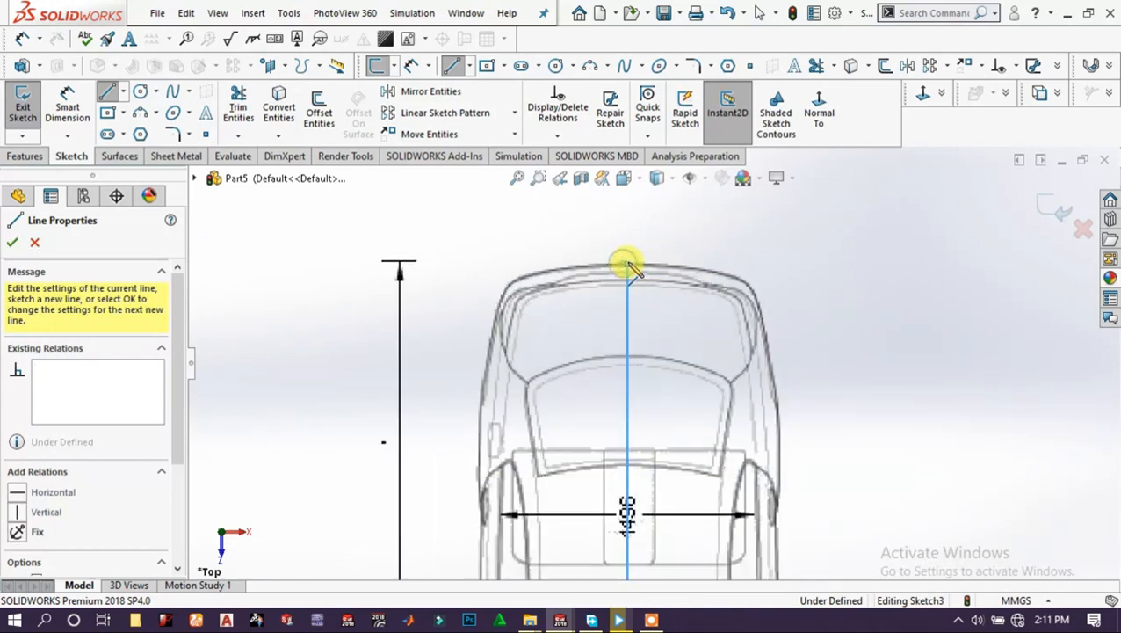
Convert the vertical centre line in the top-view sketch to construction geometry.
{"action": "right_click", "coordinate": [691, 256]}
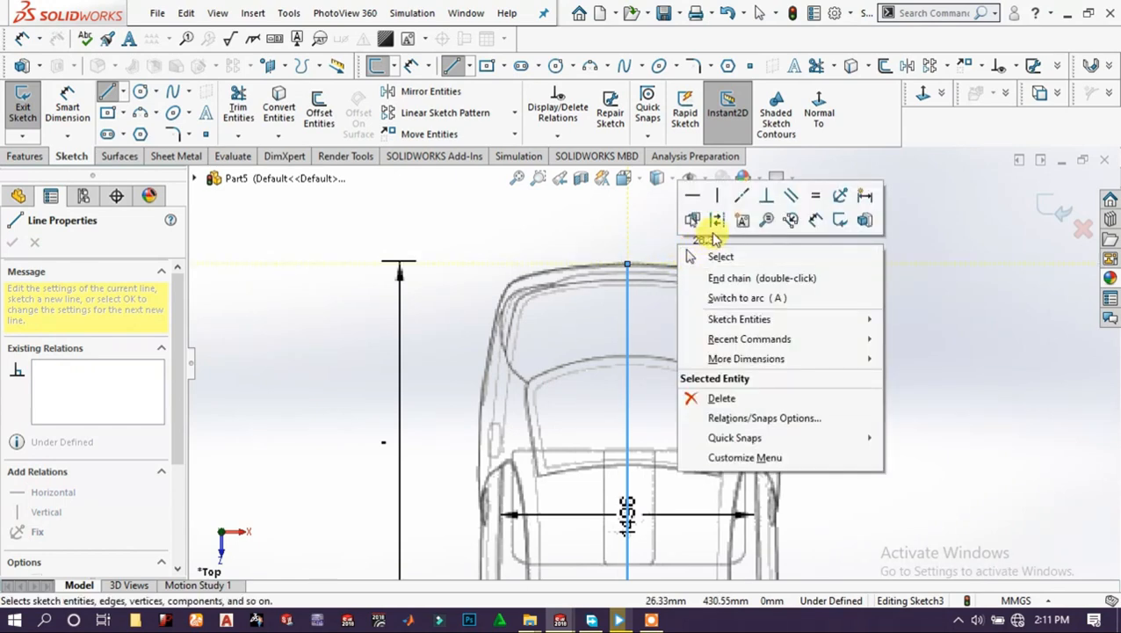
{"action": "left_click", "coordinate": [715, 220]}
{"action": "scroll", "coordinate": [629, 379], "scroll_direction": "up", "scroll_amount": 5}
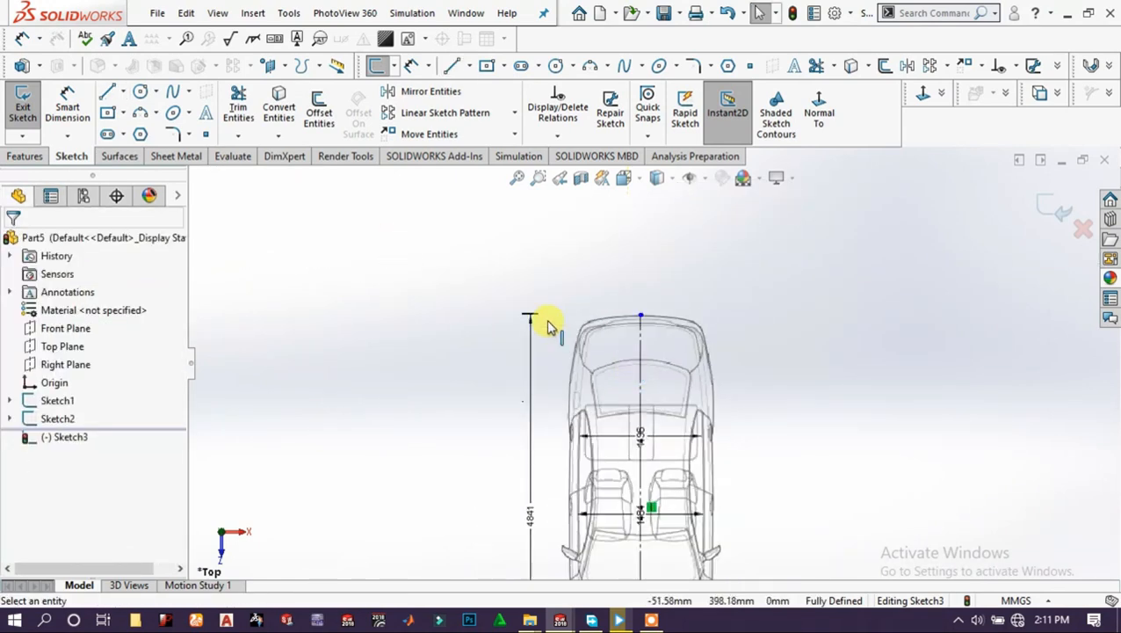
{"action": "scroll", "coordinate": [667, 425], "scroll_direction": "down", "scroll_amount": 3}
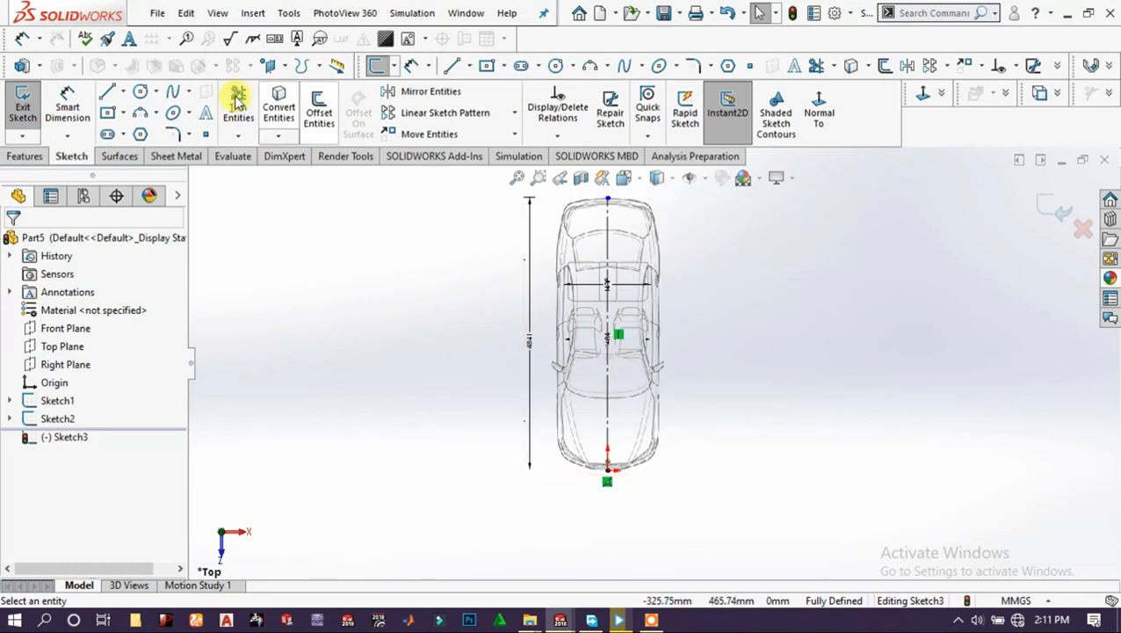
Dimension the length of the vertical construction line as 420 mm.
{"action": "left_click", "coordinate": [67, 106]}
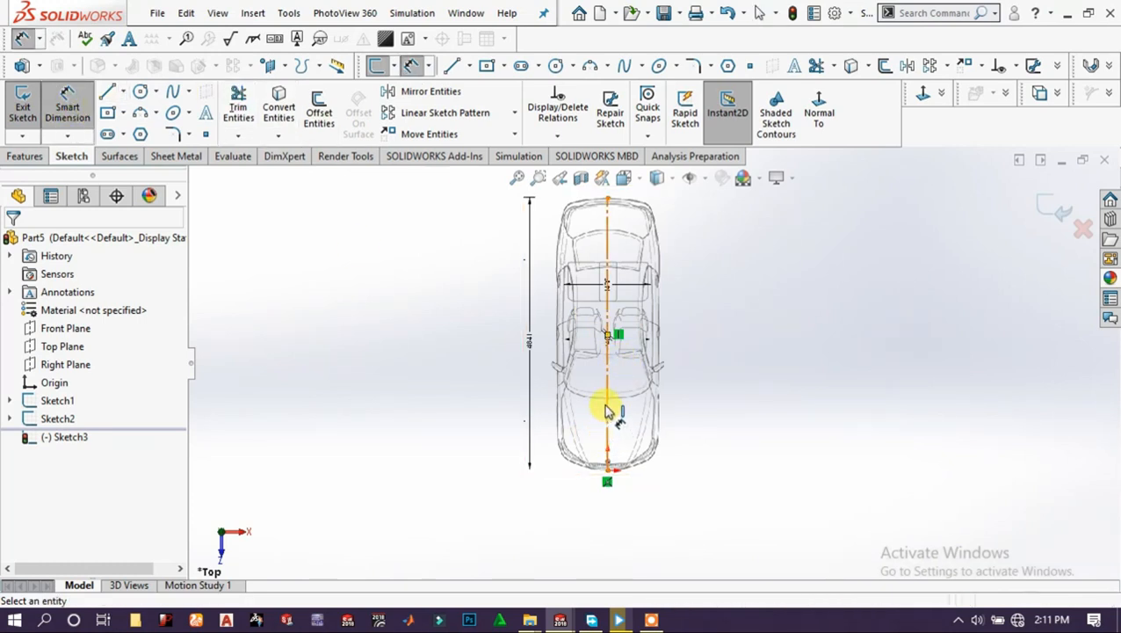
{"action": "left_click", "coordinate": [607, 399]}
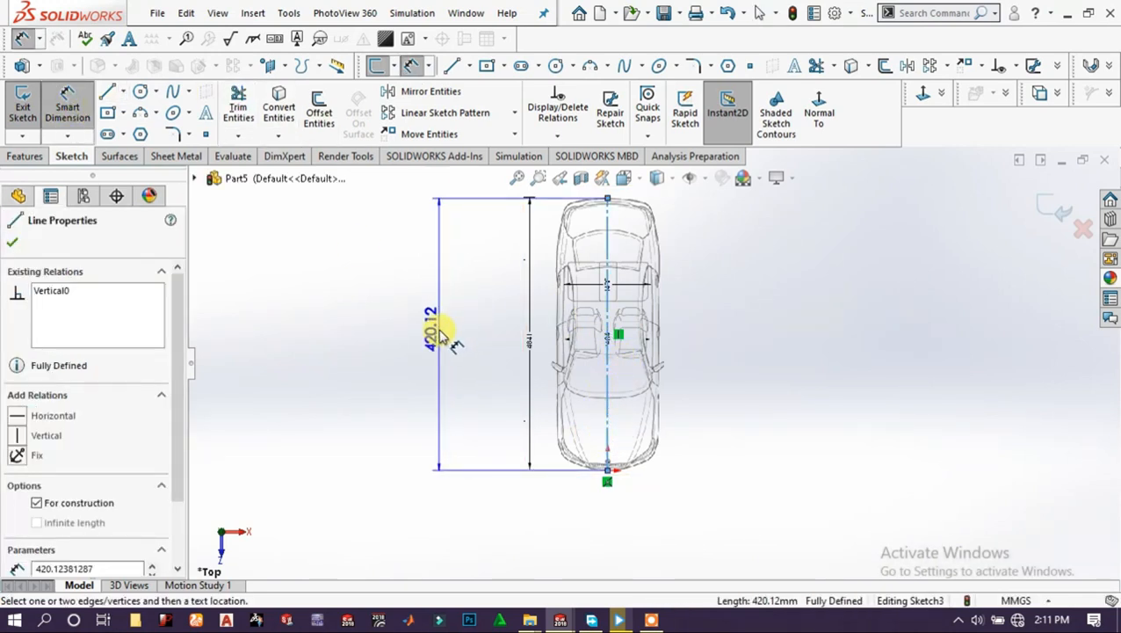
{"action": "left_click", "coordinate": [438, 331]}
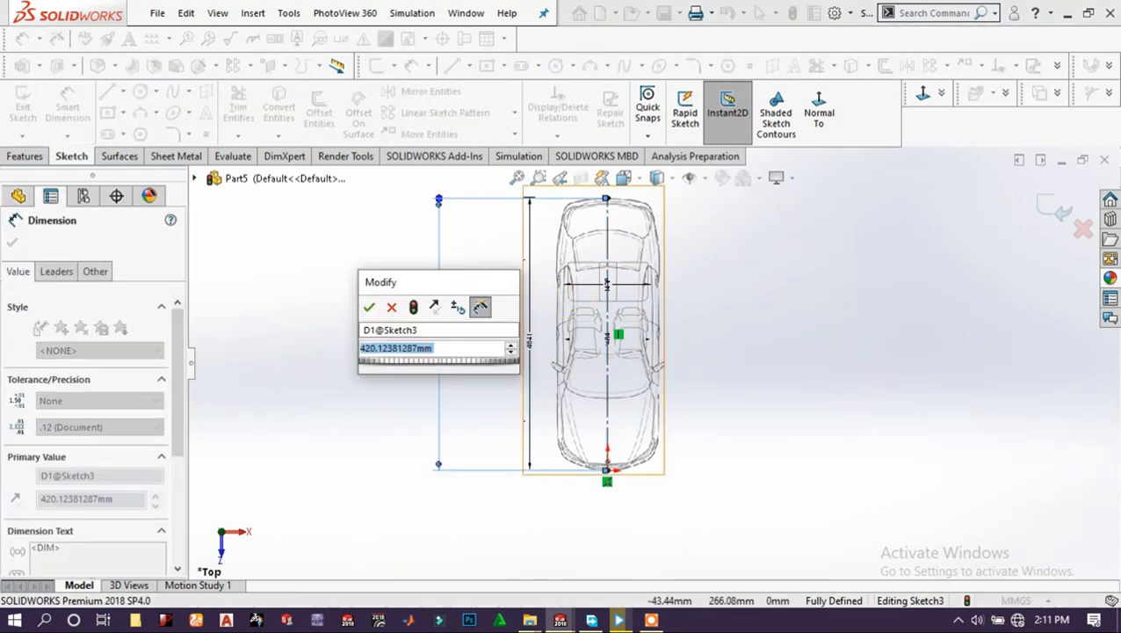
{"action": "type", "text": "420"}
{"action": "key", "text": "Return"}
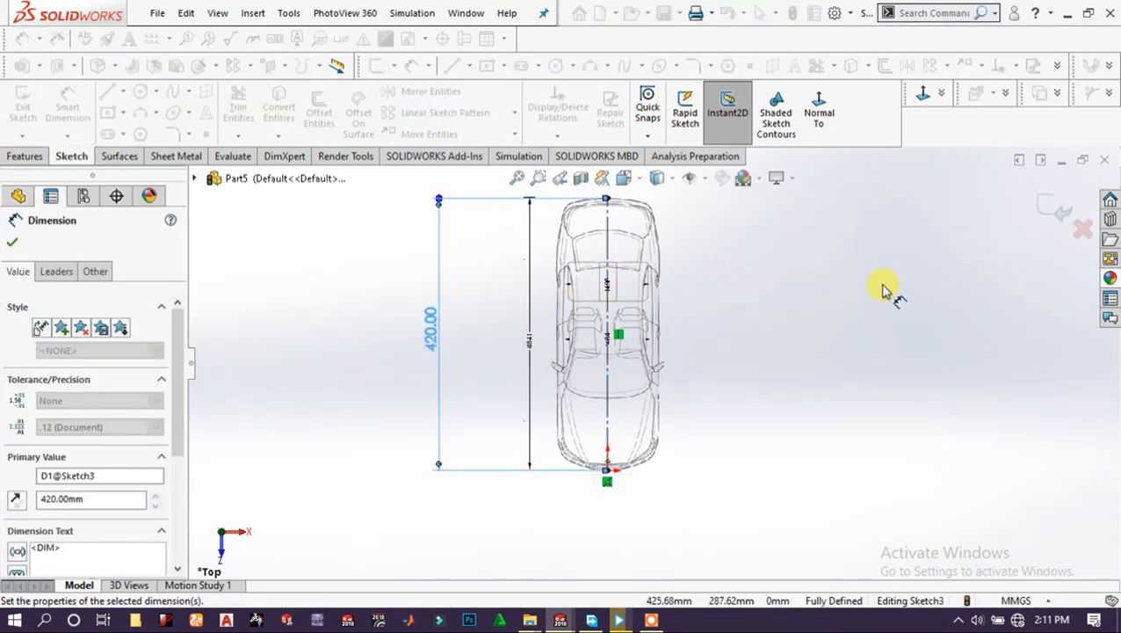
{"action": "left_click", "coordinate": [772, 298]}
Check the construction line's end against the car's rear bumper and exit the top-view sketch.
{"action": "scroll", "coordinate": [620, 244], "scroll_direction": "down", "scroll_amount": 6}
{"action": "scroll", "coordinate": [620, 234], "scroll_direction": "up", "scroll_amount": 6}
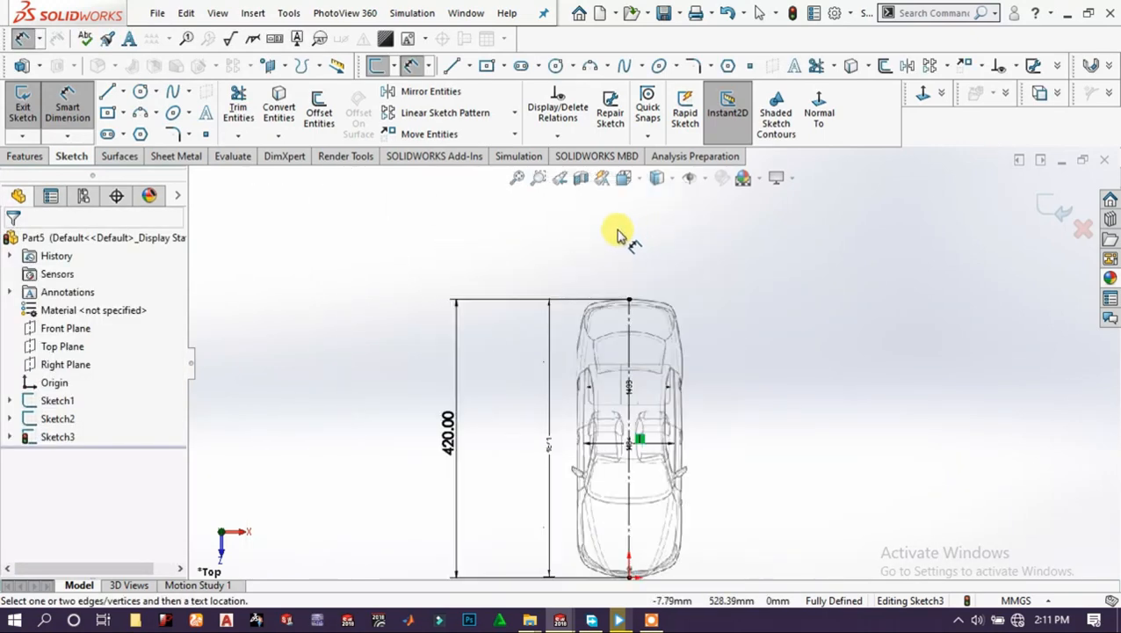
{"action": "scroll", "coordinate": [638, 349], "scroll_direction": "down", "scroll_amount": 10}
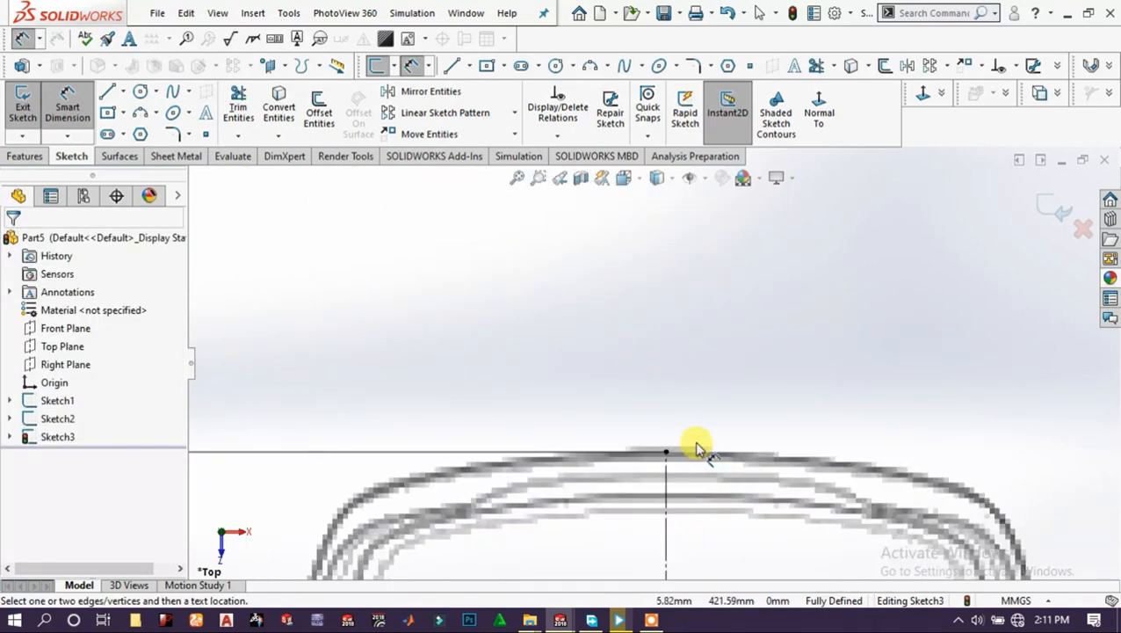
{"action": "left_click", "coordinate": [1052, 218]}
{"action": "scroll", "coordinate": [676, 466], "scroll_direction": "up", "scroll_amount": 10}
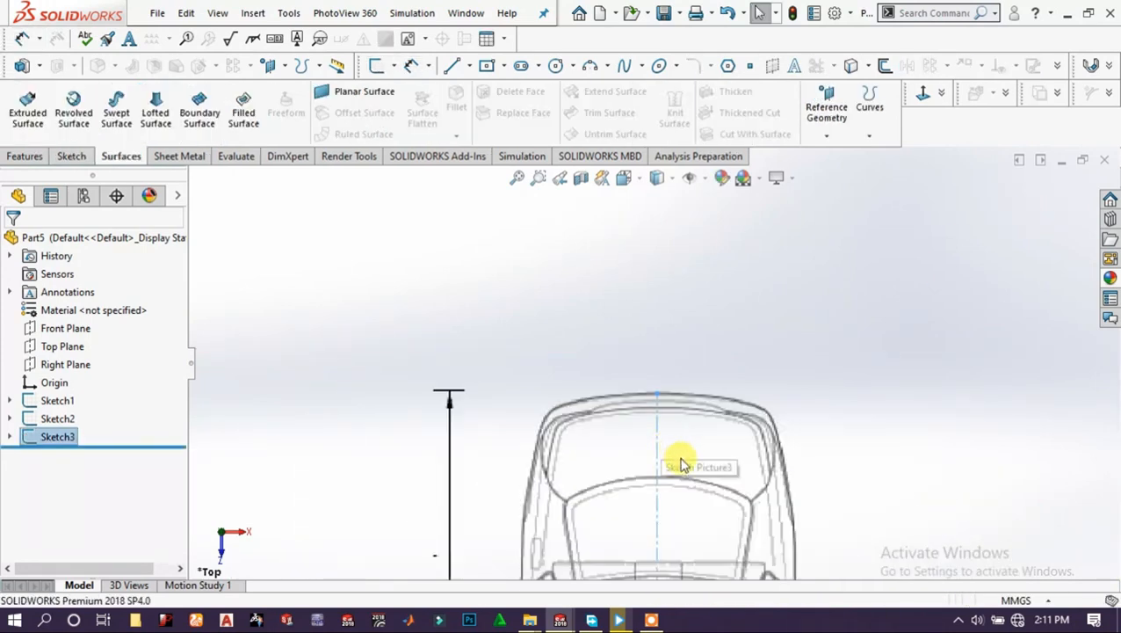
Select the Front Plane and slightly enlarge its displayed outline around the front-view picture.
{"action": "scroll", "coordinate": [692, 466], "scroll_direction": "up", "scroll_amount": 3}
{"action": "middle_click_drag", "start_coordinate": [675, 479], "coordinate": [698, 253]}
{"action": "scroll", "coordinate": [803, 418], "scroll_direction": "down", "scroll_amount": 6}
{"action": "scroll", "coordinate": [552, 377], "scroll_direction": "up", "scroll_amount": 5}
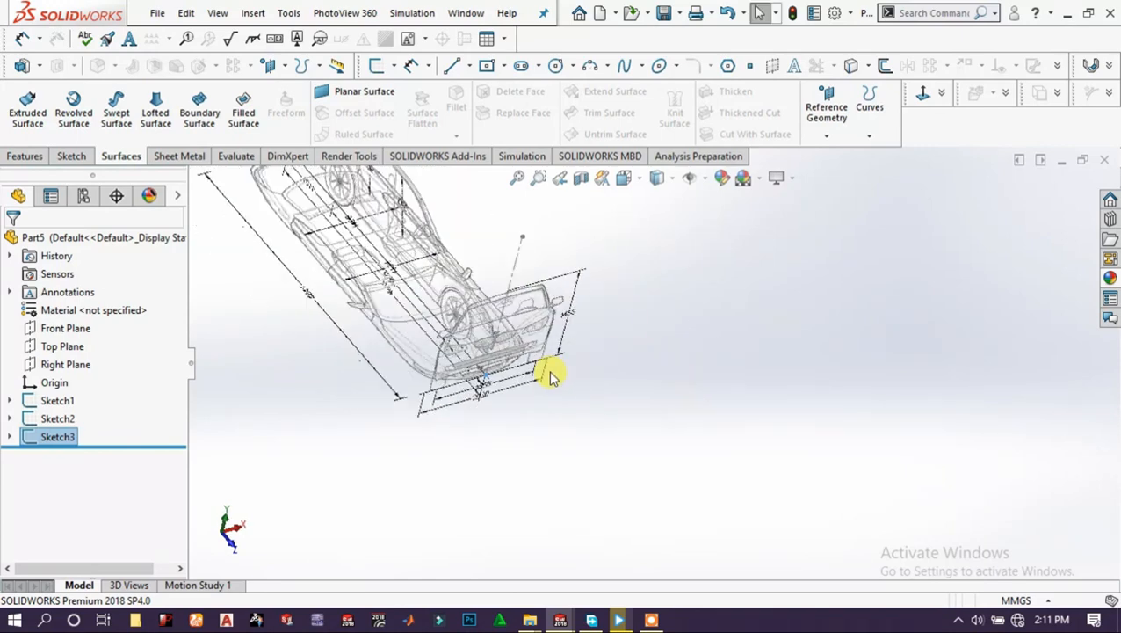
{"action": "middle_click_drag", "start_coordinate": [573, 348], "coordinate": [404, 381]}
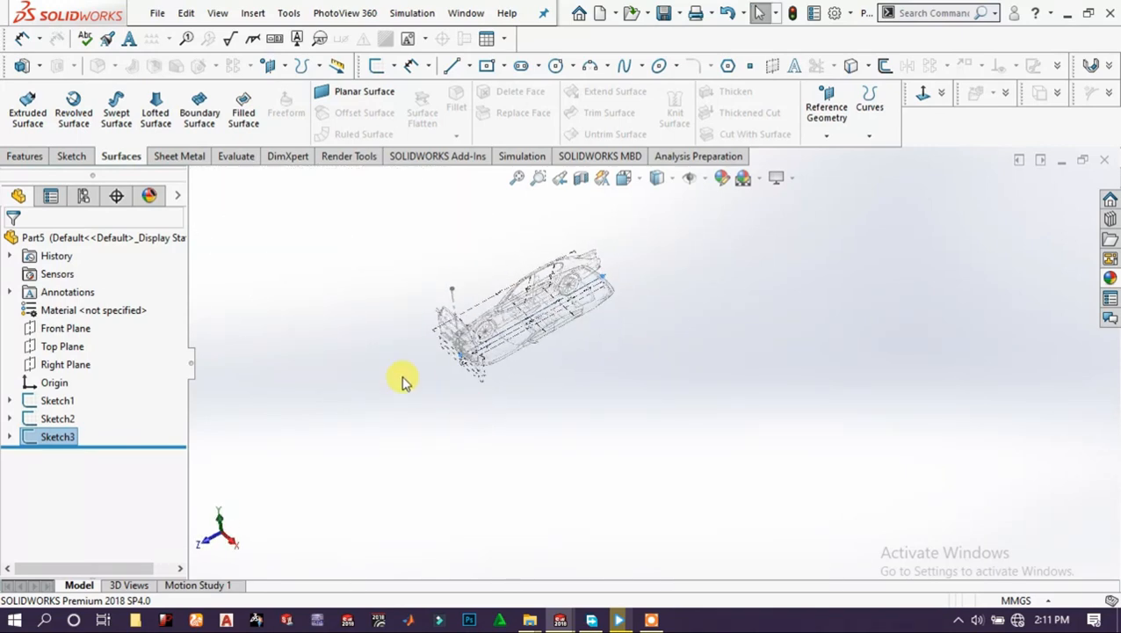
{"action": "left_click", "coordinate": [67, 329]}
{"action": "left_click", "coordinate": [70, 333]}
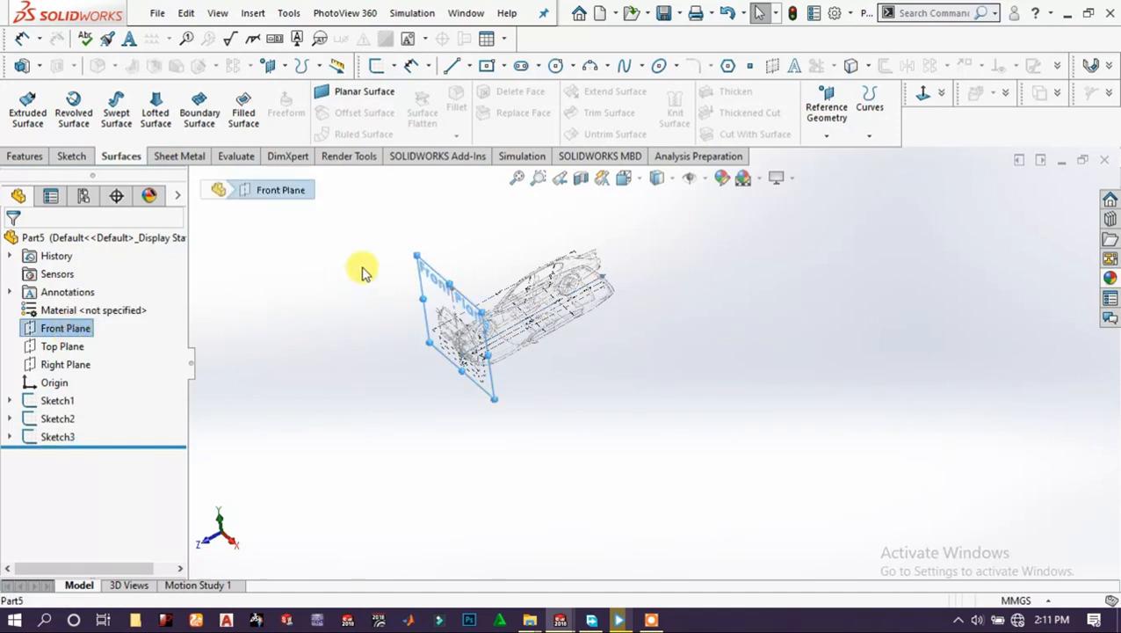
{"action": "mouse_move", "coordinate": [421, 254]}
{"action": "left_mouse_down"}
{"action": "mouse_move", "coordinate": [483, 220]}
{"action": "mouse_move", "coordinate": [404, 258]}
{"action": "mouse_move", "coordinate": [410, 236]}
{"action": "left_mouse_up"}
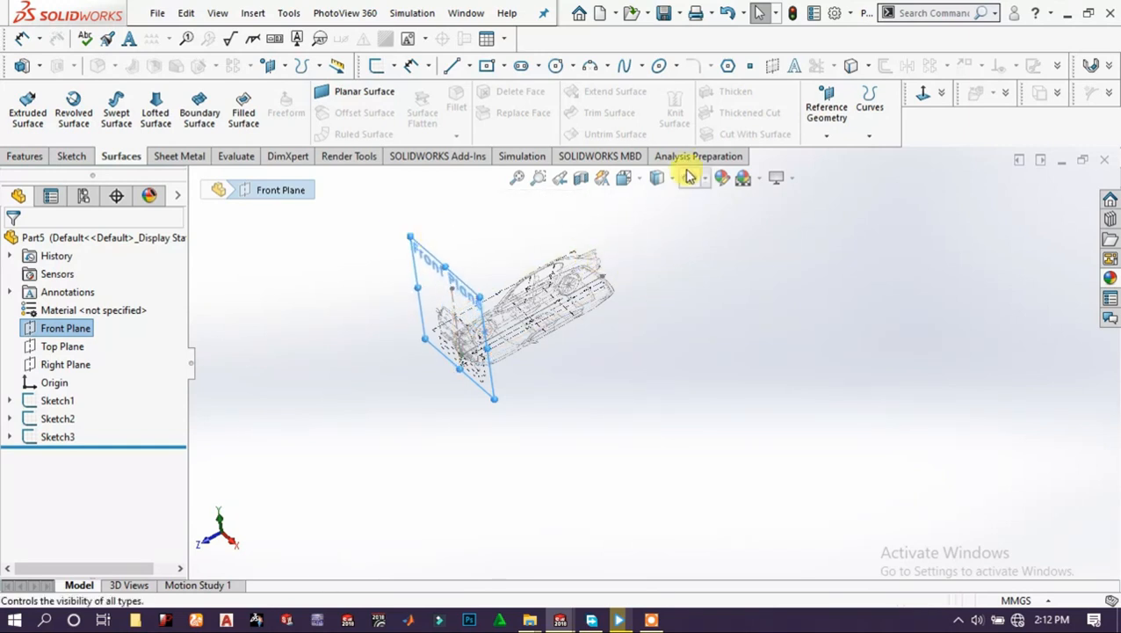
Create a reference plane offset 420 mm from the Front Plane, flipped towards the car's rear.
{"action": "left_click", "coordinate": [826, 135]}
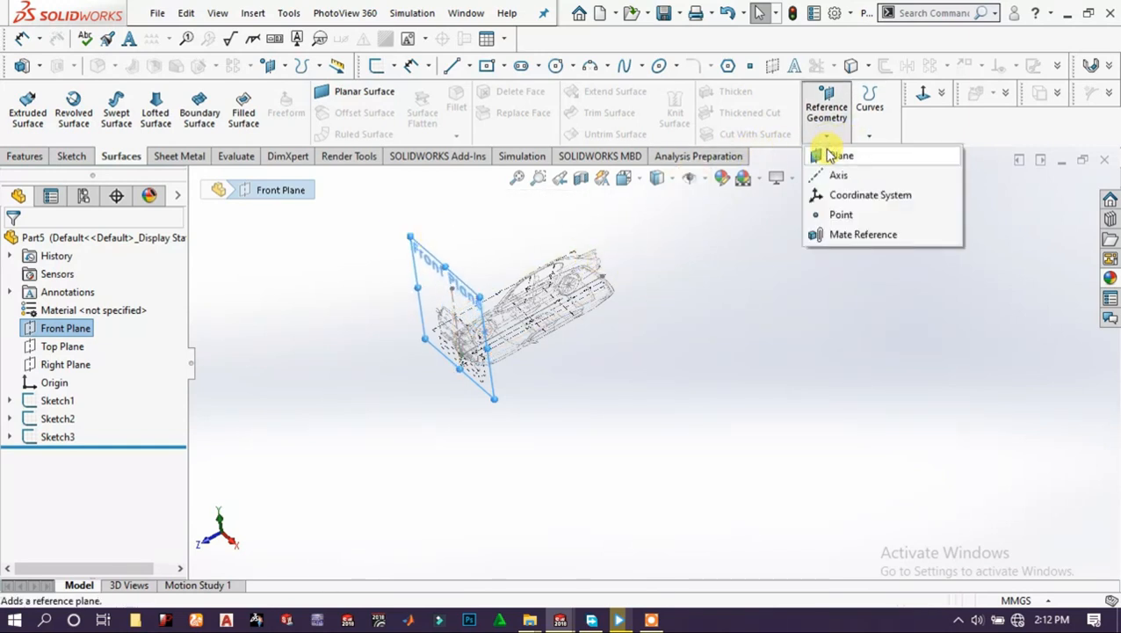
{"action": "left_click", "coordinate": [824, 153]}
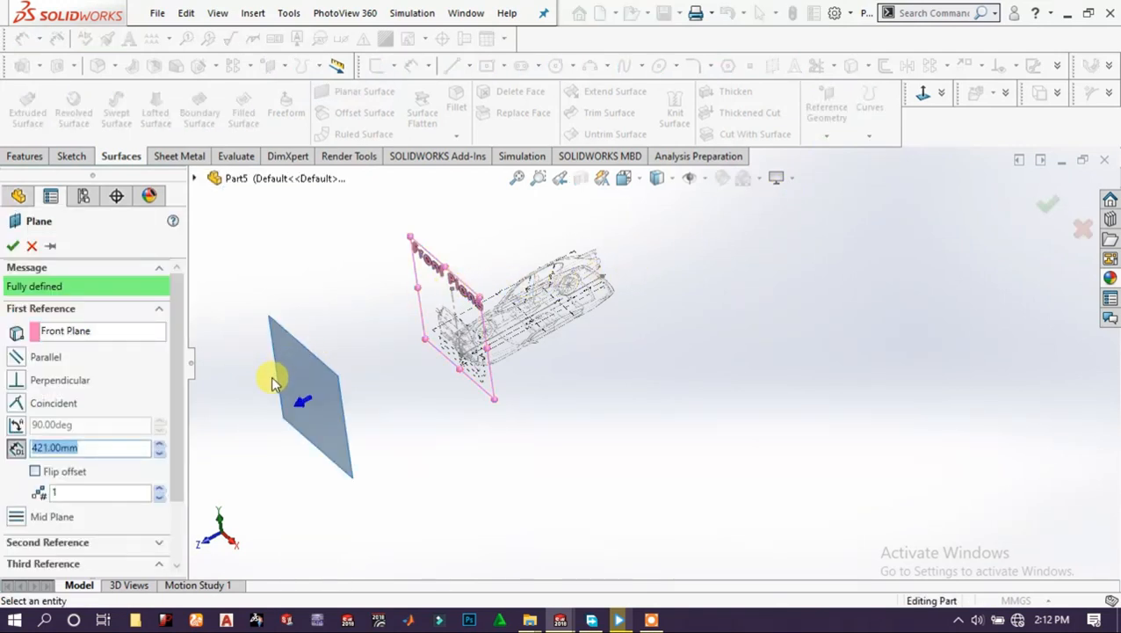
{"action": "left_click", "coordinate": [36, 471]}
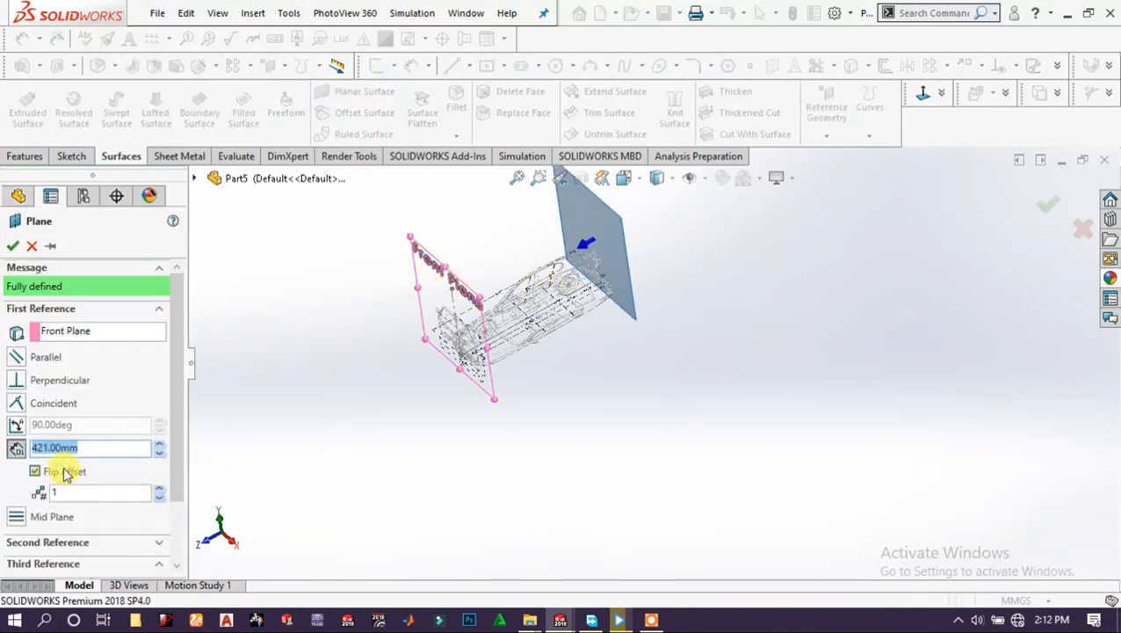
{"action": "left_click_drag", "start_coordinate": [86, 448], "coordinate": [33, 445]}
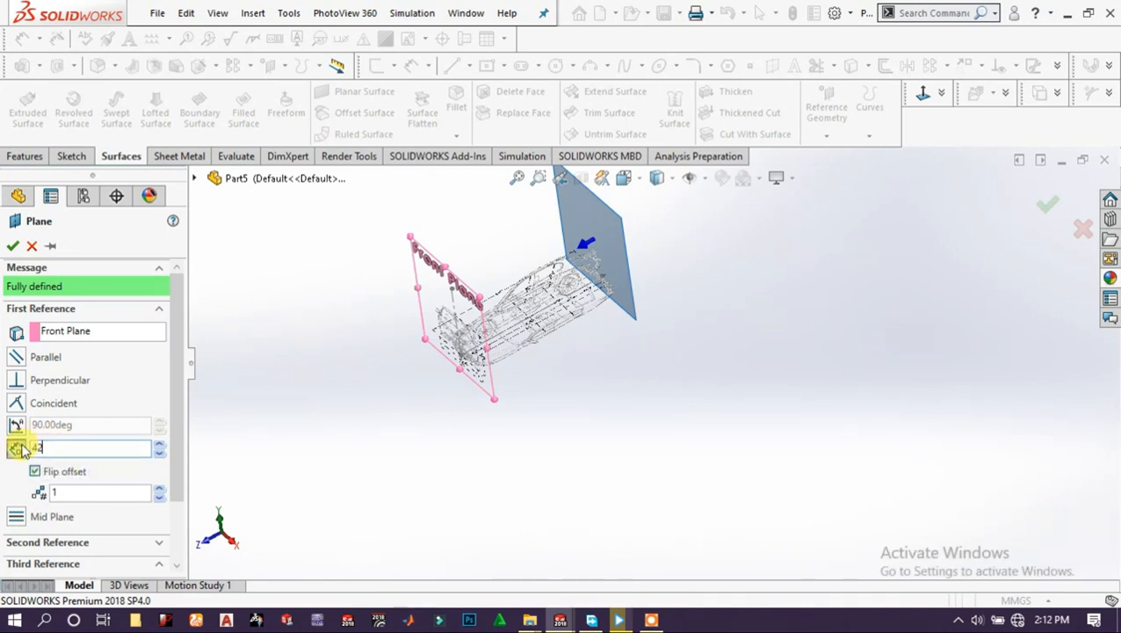
{"action": "key", "text": "Return"}
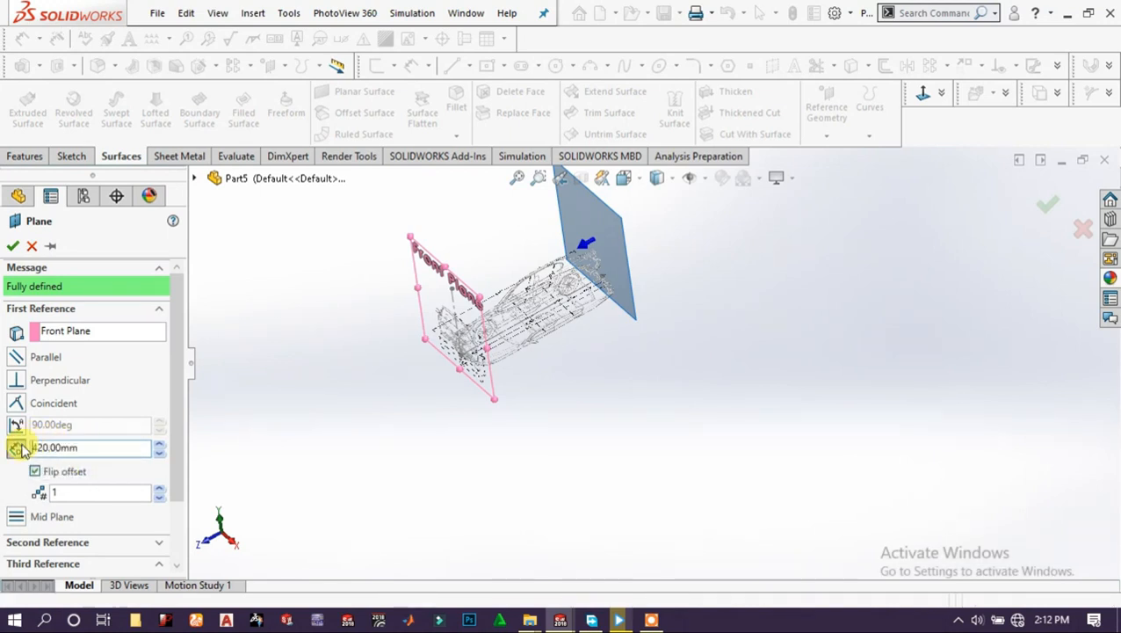
{"action": "left_click", "coordinate": [13, 245]}
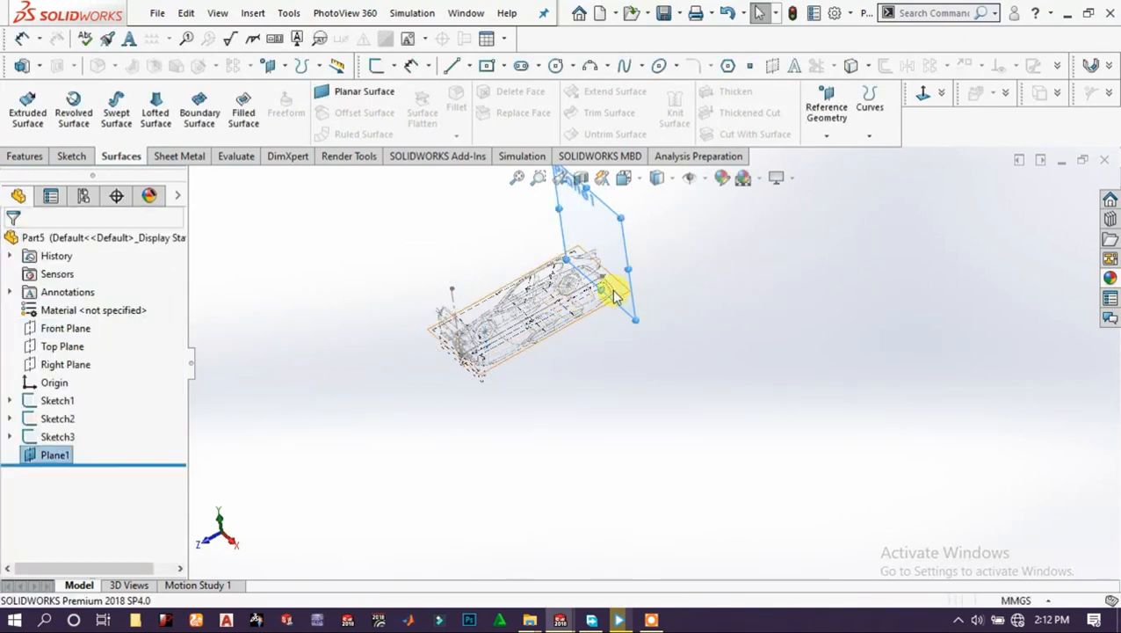
Start a sketch on the new rear plane and orient the view normal to it, looking from behind the car.
{"action": "left_click", "coordinate": [598, 223]}
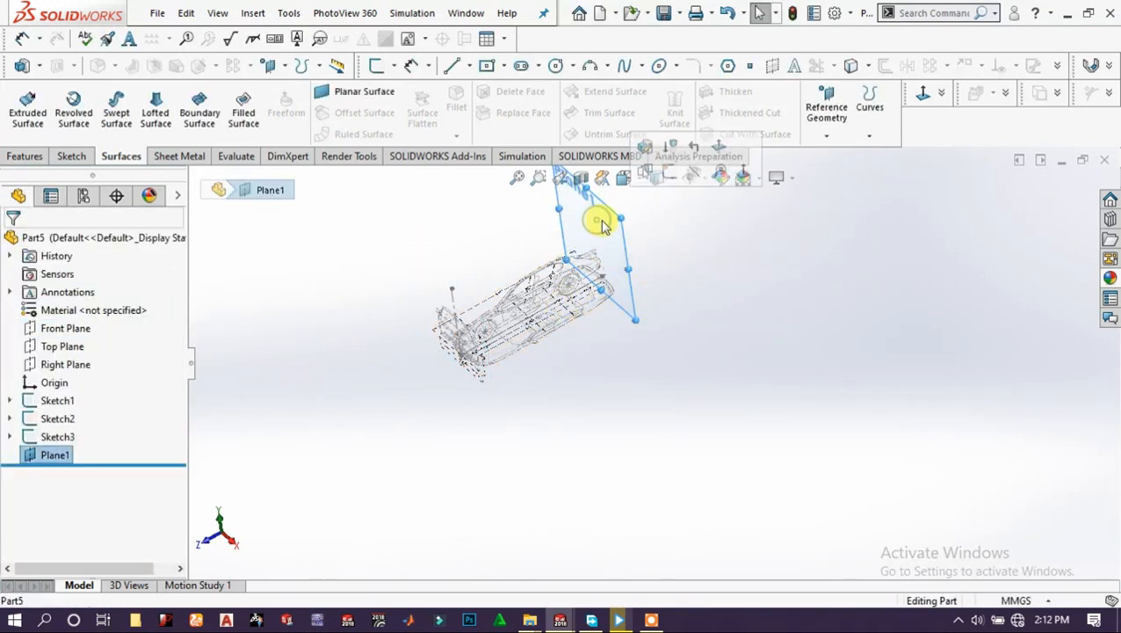
{"action": "left_click", "coordinate": [681, 175]}
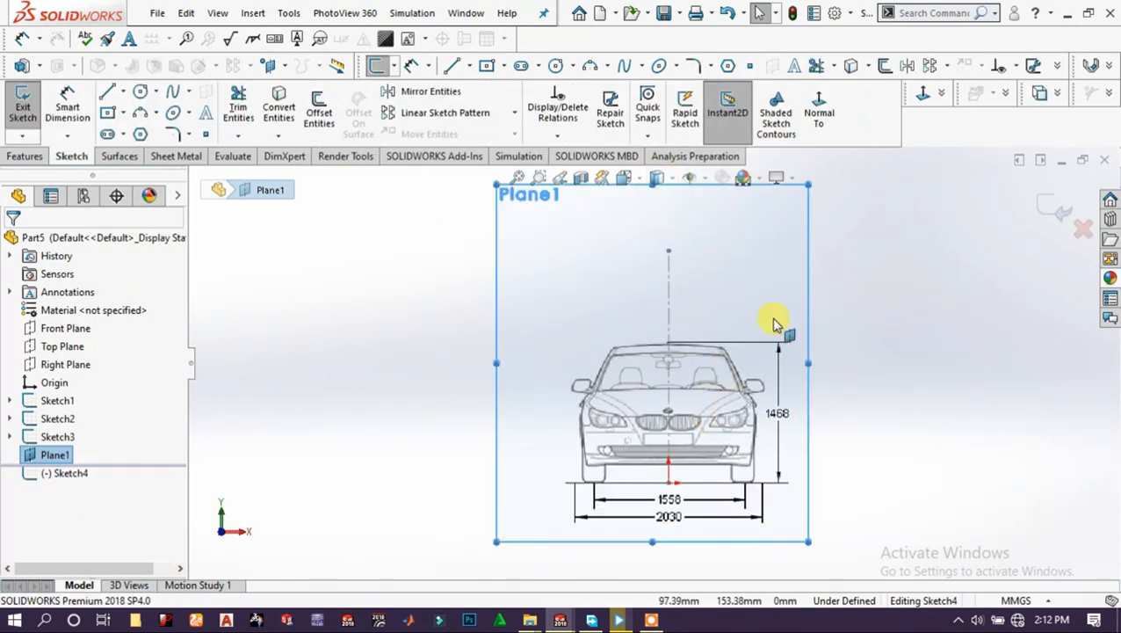
{"action": "middle_click_drag", "start_coordinate": [587, 268], "coordinate": [589, 298]}
{"action": "left_click", "coordinate": [818, 109]}
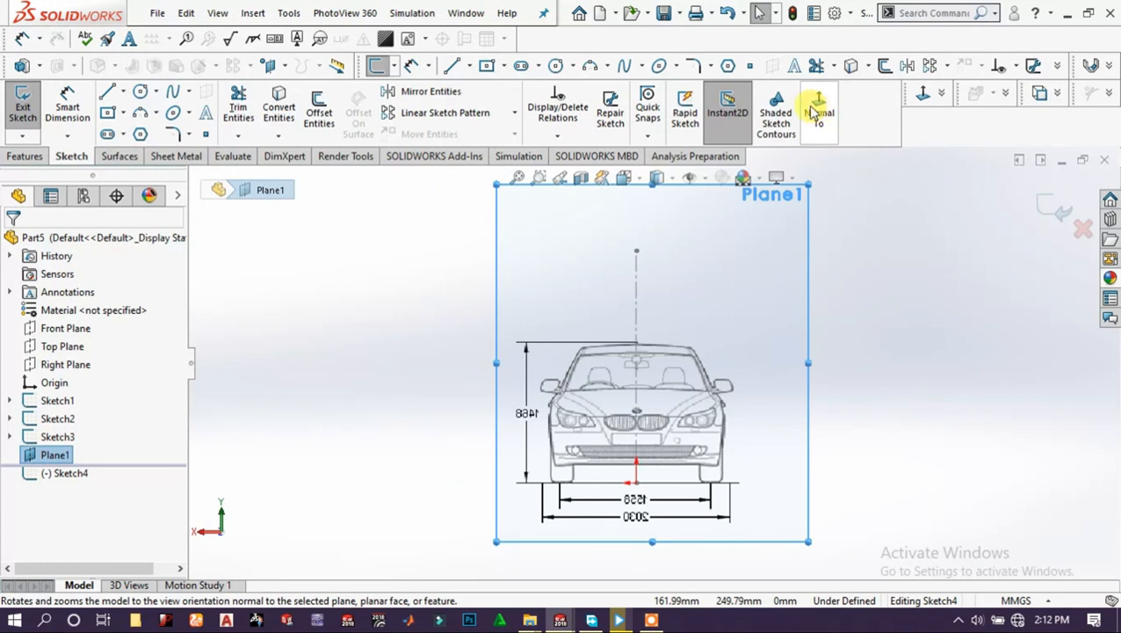
Insert the bmw-5-series RARE SIDE image as a sketch picture on the rear plane.
{"action": "left_click", "coordinate": [288, 12]}
{"action": "mouse_move", "coordinate": [360, 493]}
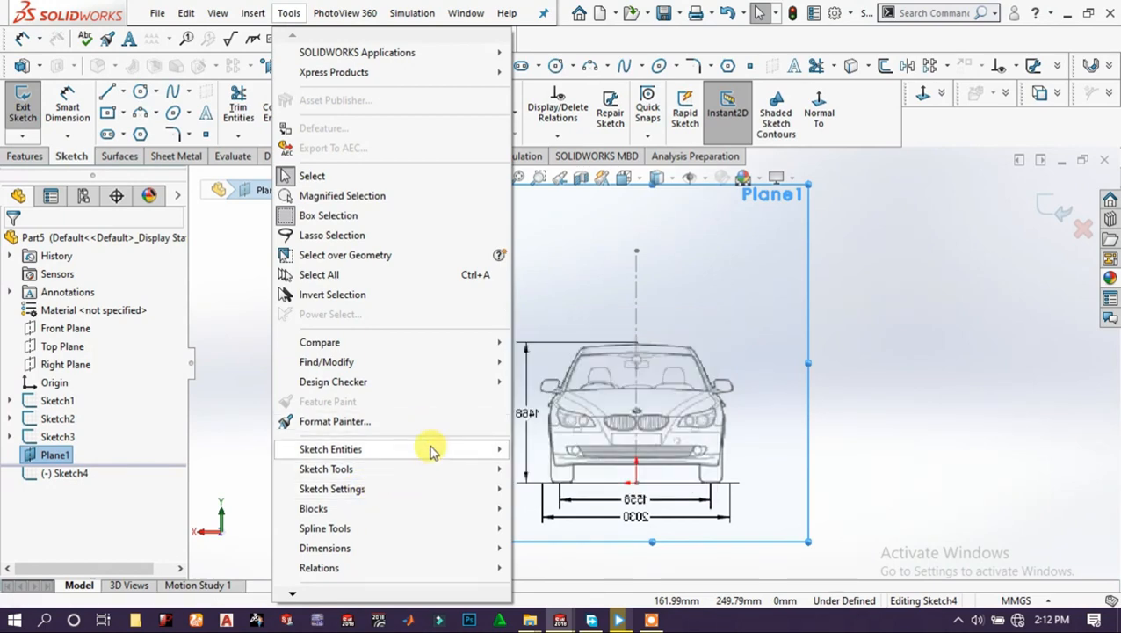
{"action": "mouse_move", "coordinate": [463, 468]}
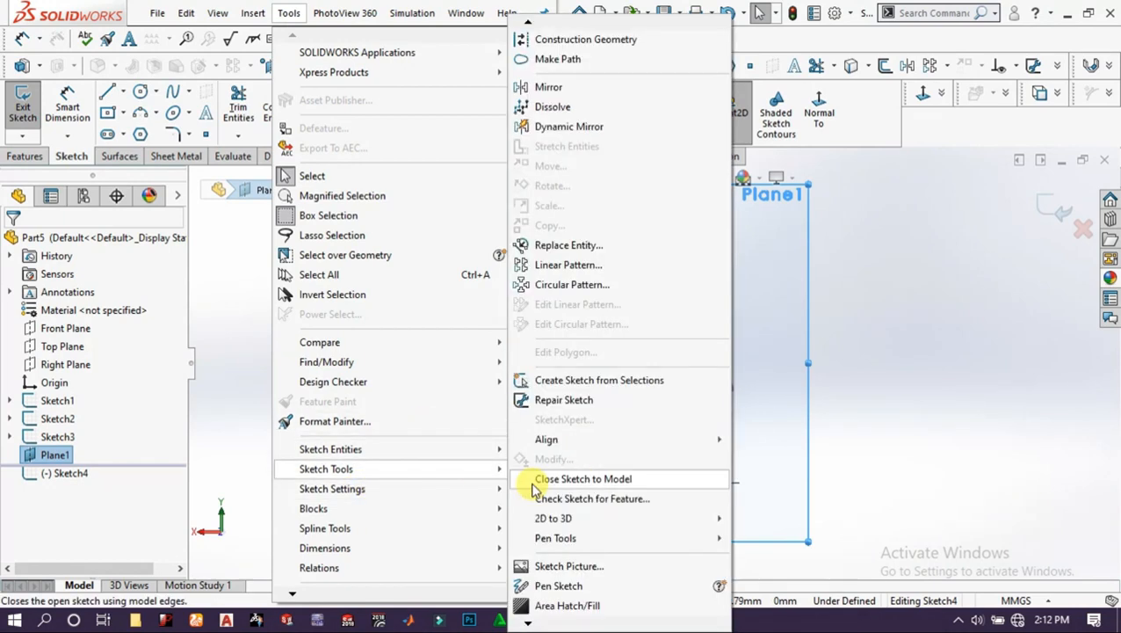
{"action": "left_click", "coordinate": [554, 566]}
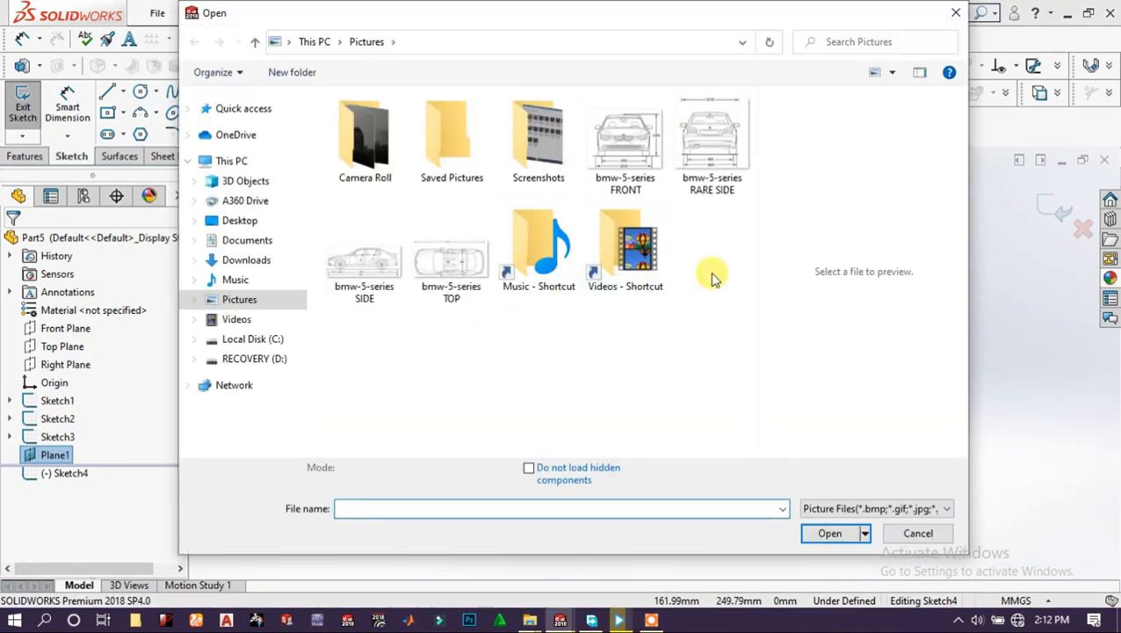
{"action": "left_click", "coordinate": [703, 173]}
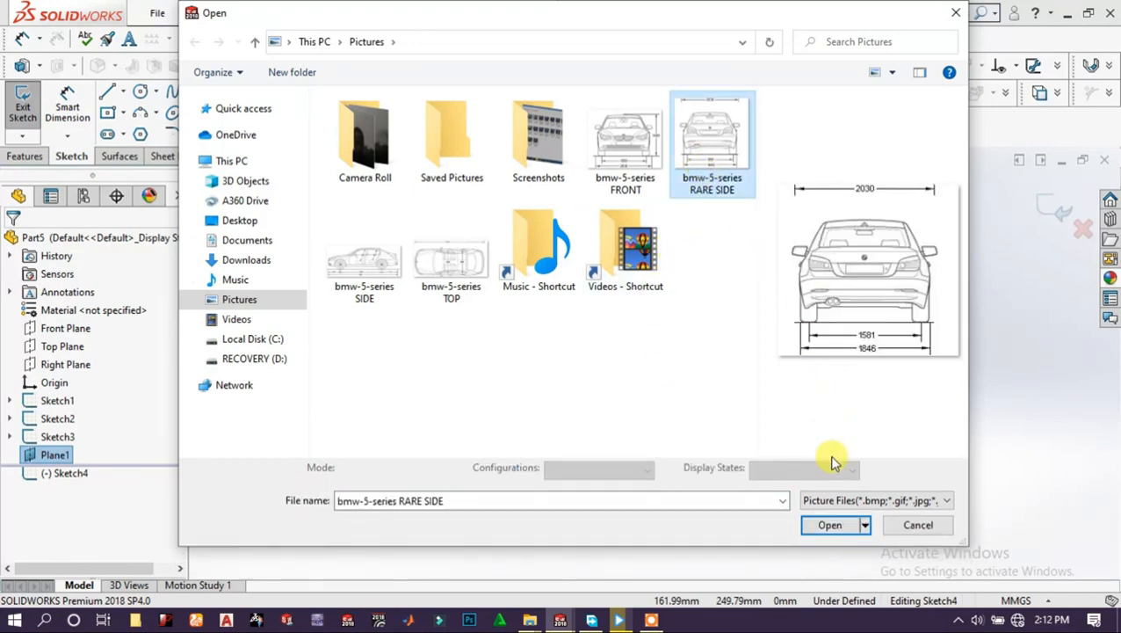
{"action": "left_click", "coordinate": [838, 529]}
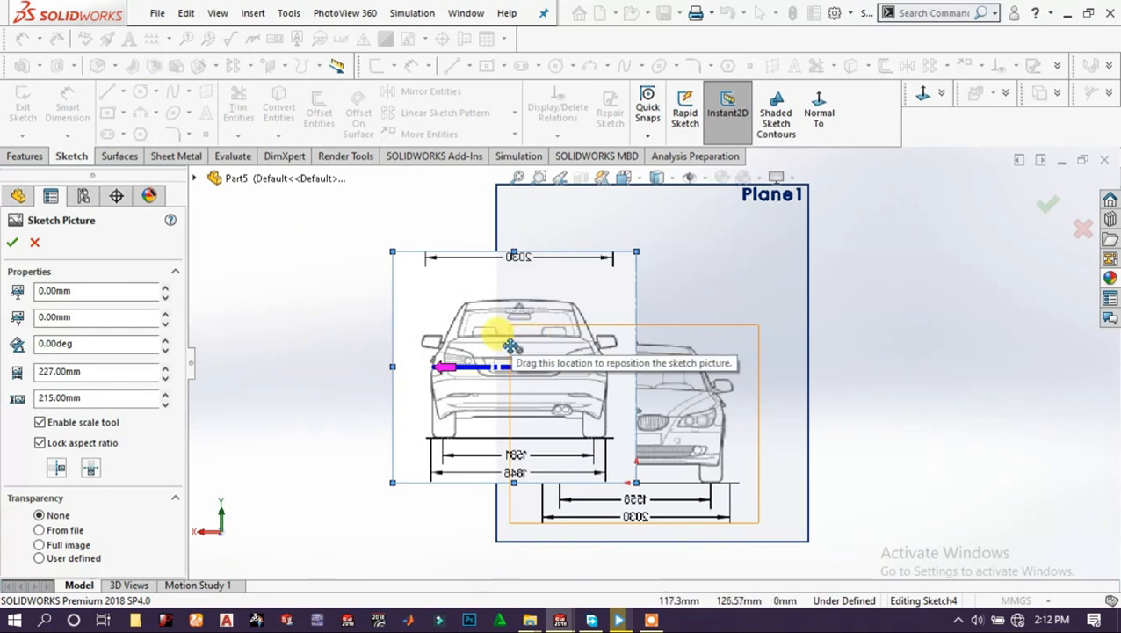
Move the rear-view picture to about X -109.2 mm, Y -42.2 mm so the car is centred on the origin with its wheels at ground level.
{"action": "mouse_move", "coordinate": [548, 350]}
{"action": "left_mouse_down"}
{"action": "mouse_move", "coordinate": [631, 386]}
{"action": "mouse_move", "coordinate": [597, 355]}
{"action": "mouse_move", "coordinate": [627, 367]}
{"action": "left_mouse_up"}
{"action": "scroll", "coordinate": [674, 425], "scroll_direction": "down", "scroll_amount": 3}
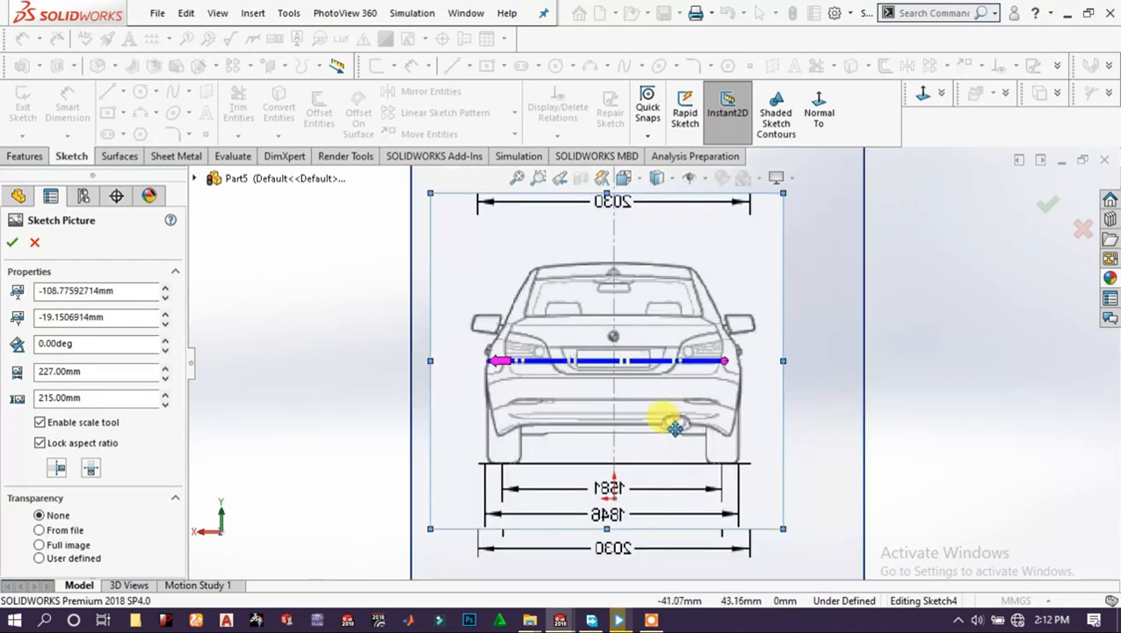
{"action": "scroll", "coordinate": [600, 409], "scroll_direction": "up", "scroll_amount": 3}
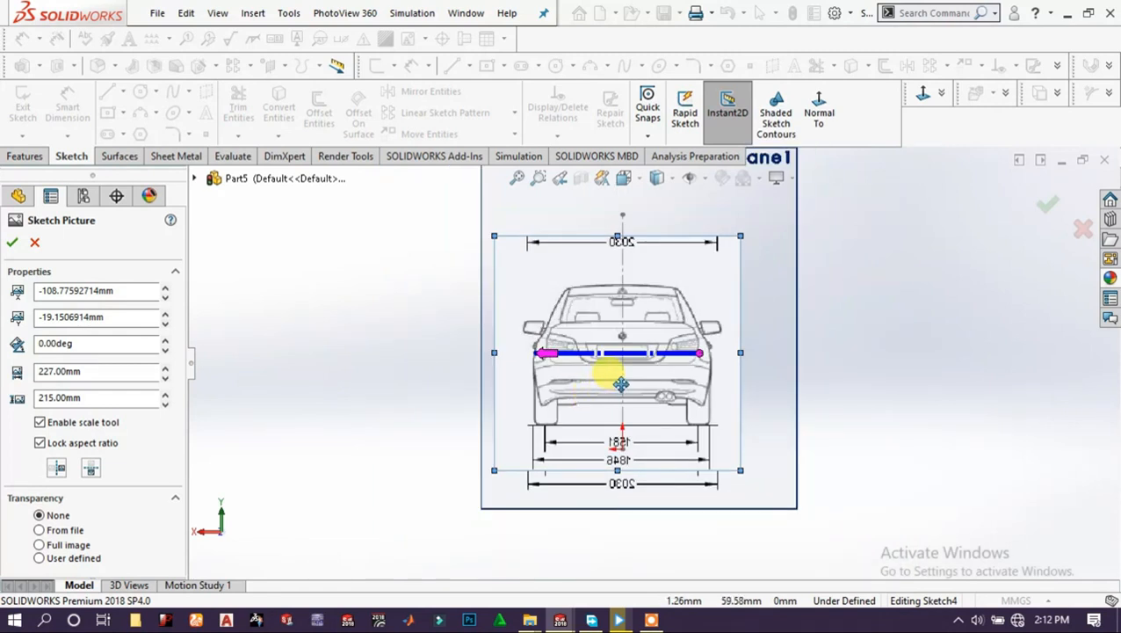
{"action": "left_click_drag", "start_coordinate": [620, 384], "coordinate": [621, 408]}
{"action": "scroll", "coordinate": [622, 406], "scroll_direction": "down", "scroll_amount": 4}
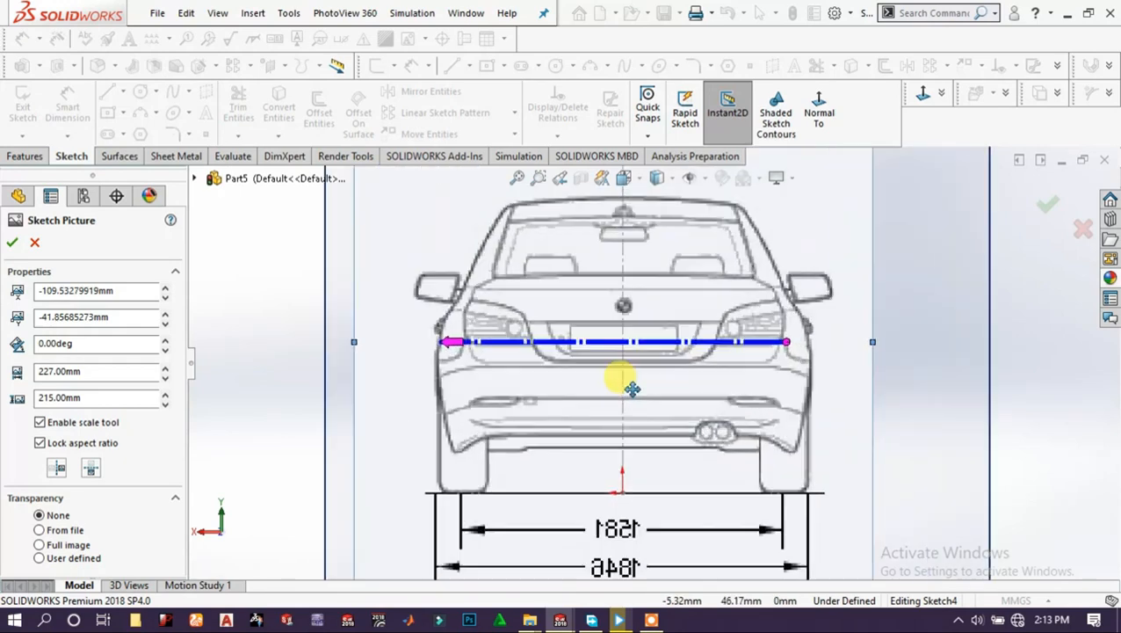
{"action": "left_click_drag", "start_coordinate": [633, 377], "coordinate": [633, 380]}
{"action": "left_click", "coordinate": [91, 470]}
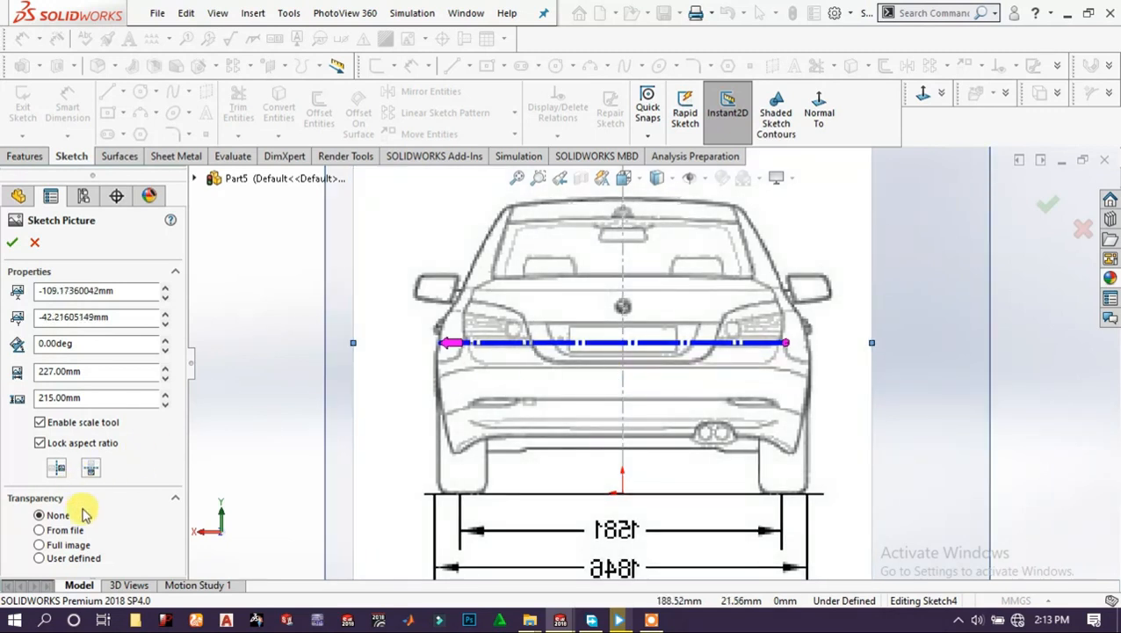
Apply user-defined transparency to the rear-view picture's white background, with matching tolerance 1.00 and transparency 1.00.
{"action": "left_click", "coordinate": [72, 558]}
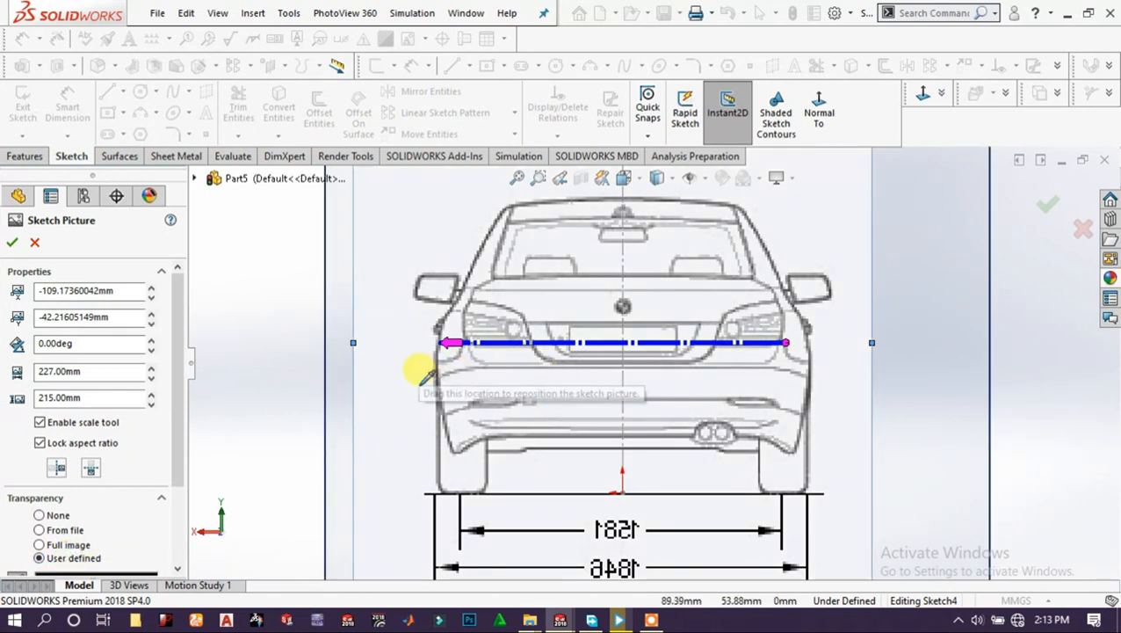
{"action": "scroll", "coordinate": [44, 509], "scroll_direction": "down", "scroll_amount": 3}
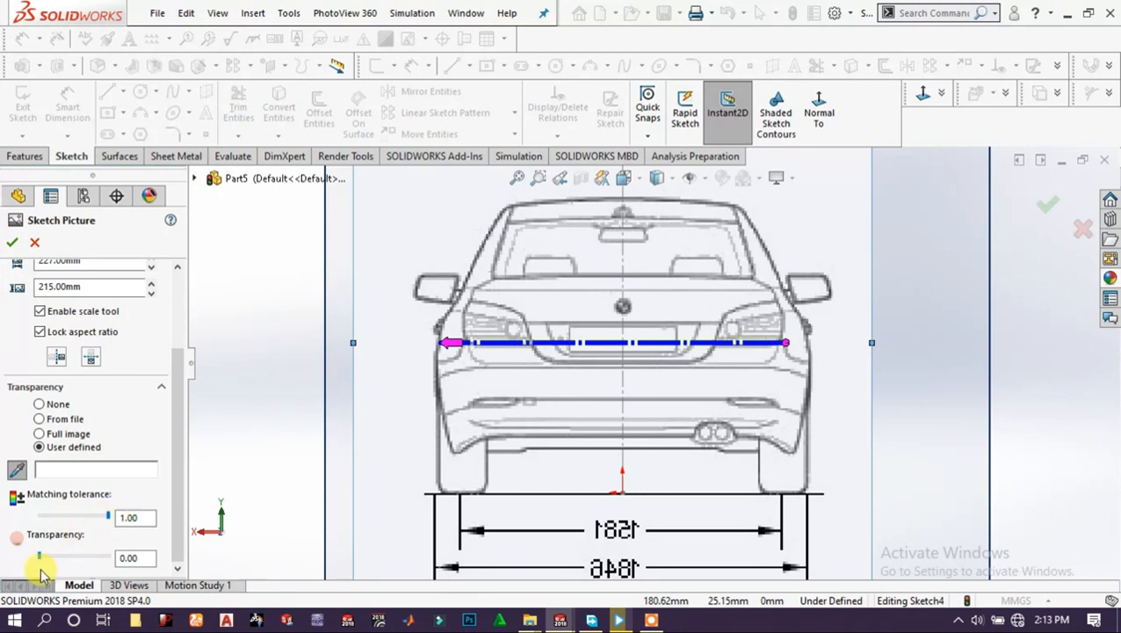
{"action": "left_click_drag", "start_coordinate": [128, 555], "coordinate": [133, 541]}
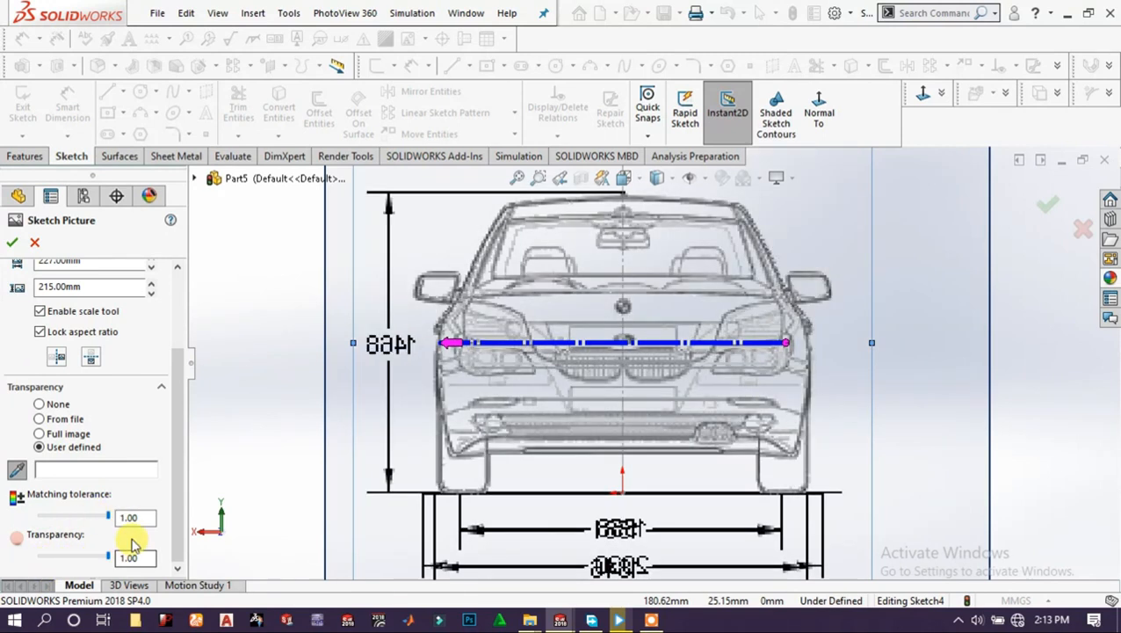
Finish the rear-view sketch picture, exit its sketch and rebuild the part.
{"action": "left_click", "coordinate": [15, 244]}
{"action": "scroll", "coordinate": [716, 464], "scroll_direction": "up", "scroll_amount": 5}
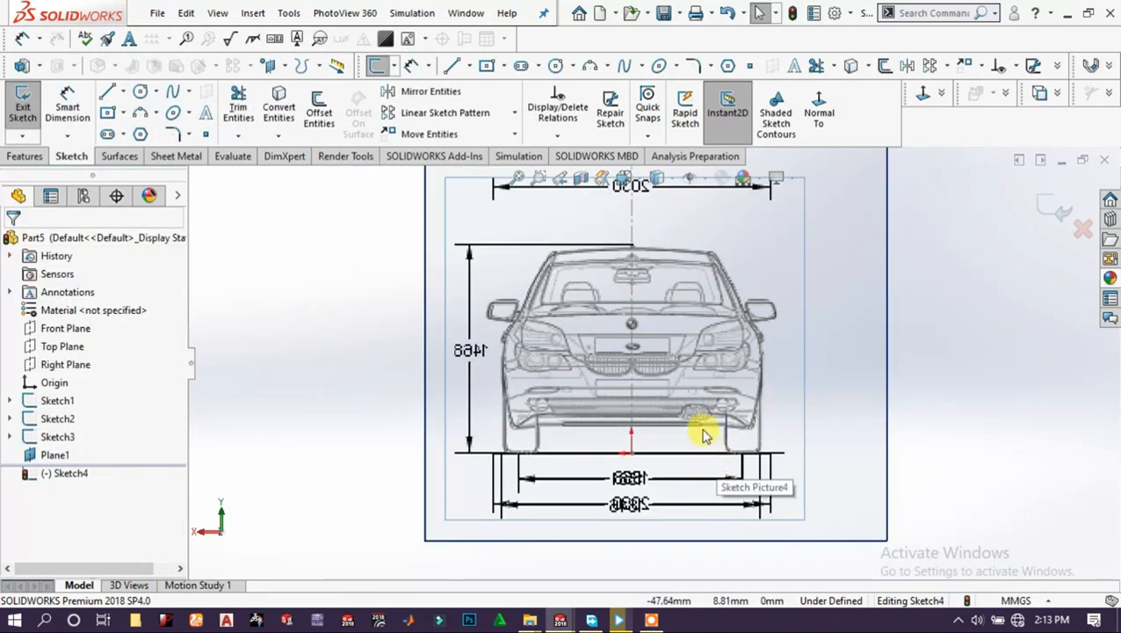
{"action": "mouse_move", "coordinate": [648, 351]}
{"action": "middle_mouse_down"}
{"action": "mouse_move", "coordinate": [736, 394]}
{"action": "mouse_move", "coordinate": [718, 400]}
{"action": "mouse_move", "coordinate": [670, 367]}
{"action": "mouse_move", "coordinate": [696, 413]}
{"action": "mouse_move", "coordinate": [750, 446]}
{"action": "mouse_move", "coordinate": [718, 388]}
{"action": "middle_mouse_up"}
{"action": "scroll", "coordinate": [718, 388], "scroll_direction": "up", "scroll_amount": 3}
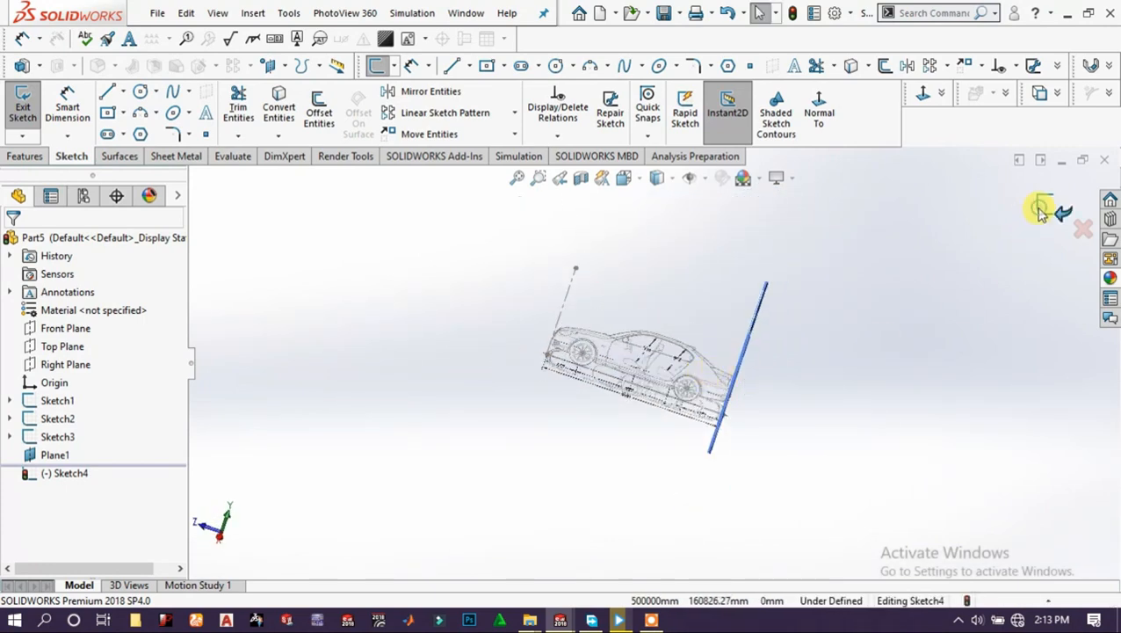
{"action": "left_click", "coordinate": [1041, 211]}
{"action": "left_click", "coordinate": [791, 13]}
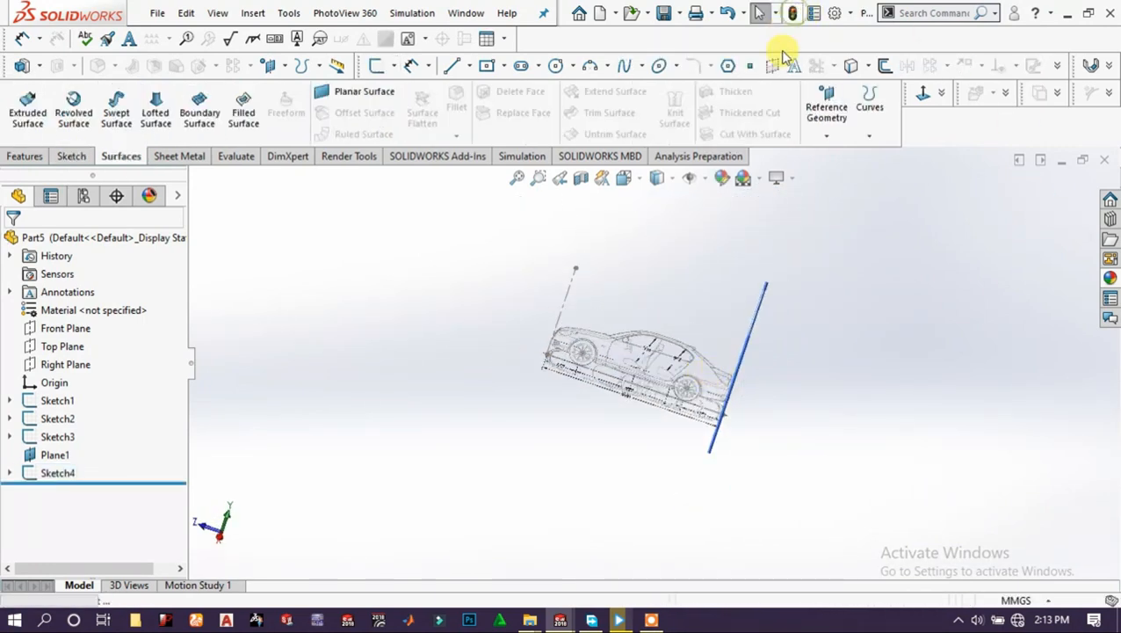
Examine how the front, side, top and rear pictures line up with each other in 3D.
{"action": "scroll", "coordinate": [787, 292], "scroll_direction": "down", "scroll_amount": 2}
{"action": "scroll", "coordinate": [716, 379], "scroll_direction": "up", "scroll_amount": 2}
{"action": "middle_click_drag", "start_coordinate": [670, 370], "coordinate": [710, 376]}
{"action": "scroll", "coordinate": [563, 438], "scroll_direction": "down", "scroll_amount": 2}
{"action": "scroll", "coordinate": [600, 400], "scroll_direction": "up", "scroll_amount": 3}
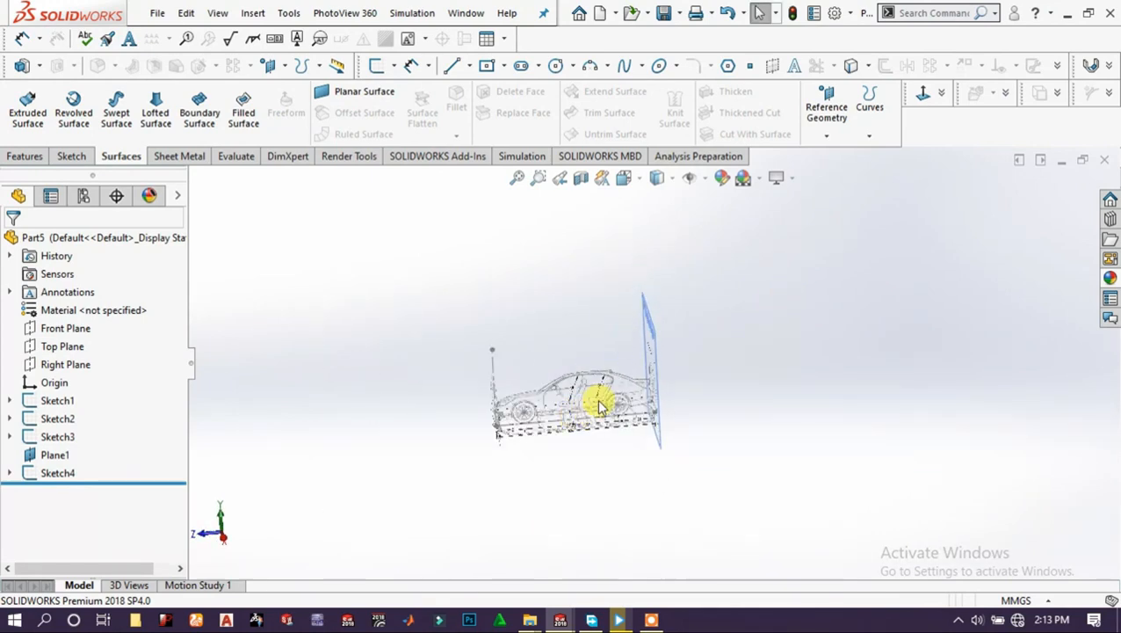
{"action": "scroll", "coordinate": [620, 391], "scroll_direction": "down", "scroll_amount": 3}
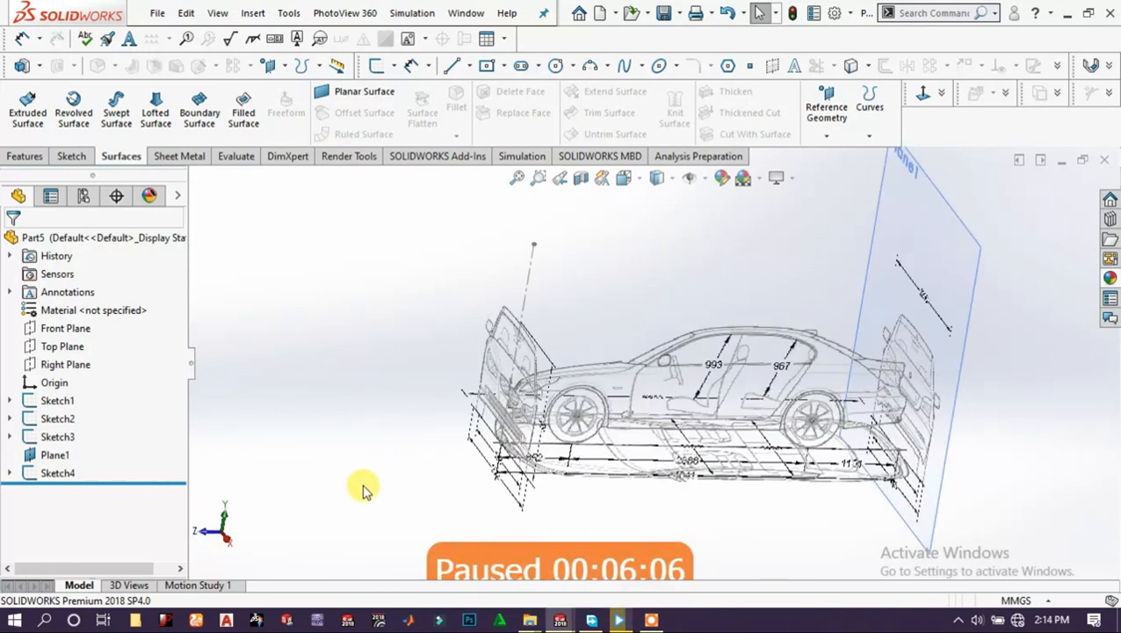
{"action": "scroll", "coordinate": [553, 532], "scroll_direction": "up", "scroll_amount": 3}
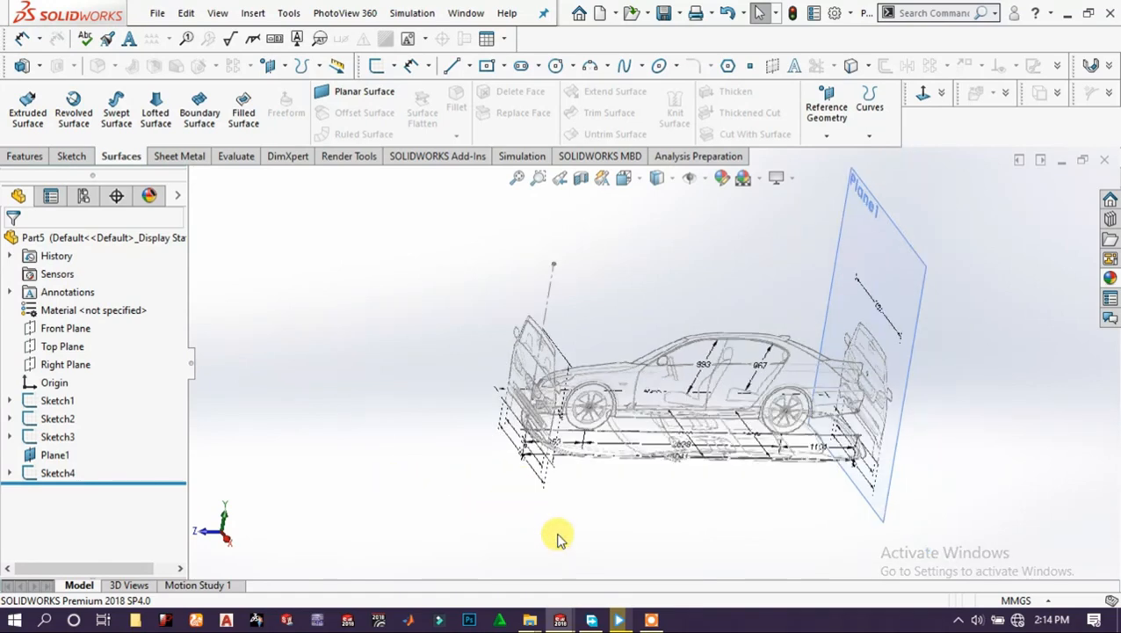
{"action": "scroll", "coordinate": [615, 474], "scroll_direction": "down", "scroll_amount": 3}
{"action": "scroll", "coordinate": [688, 349], "scroll_direction": "up", "scroll_amount": 1}
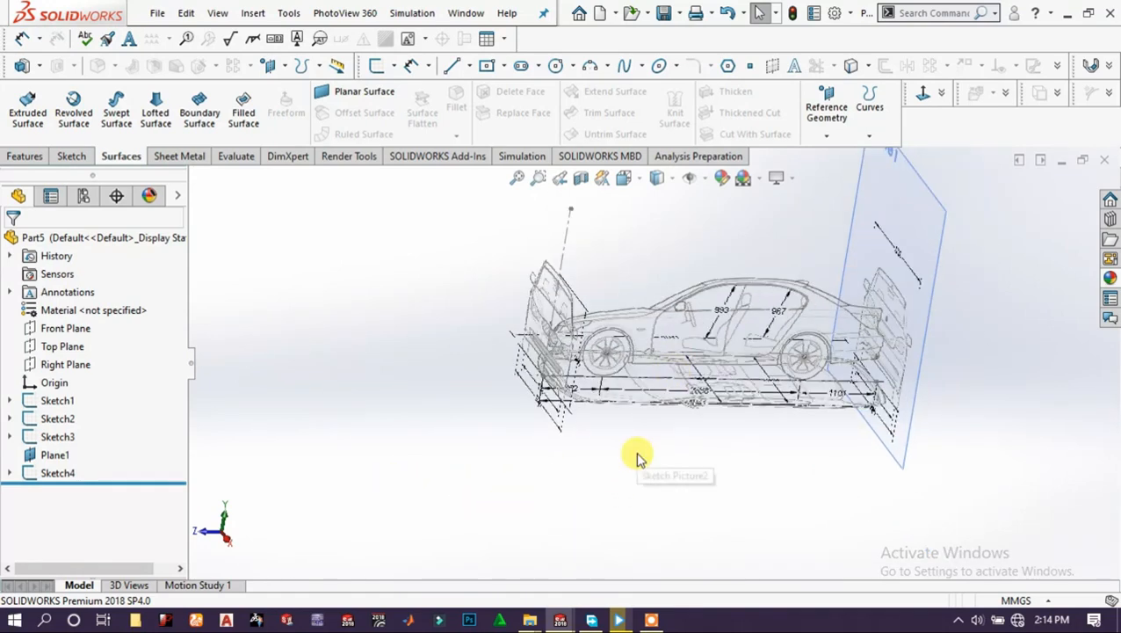
Group the four picture sketches and the rear plane, Plane1, into a new feature folder named images.
{"action": "left_click", "coordinate": [58, 455]}
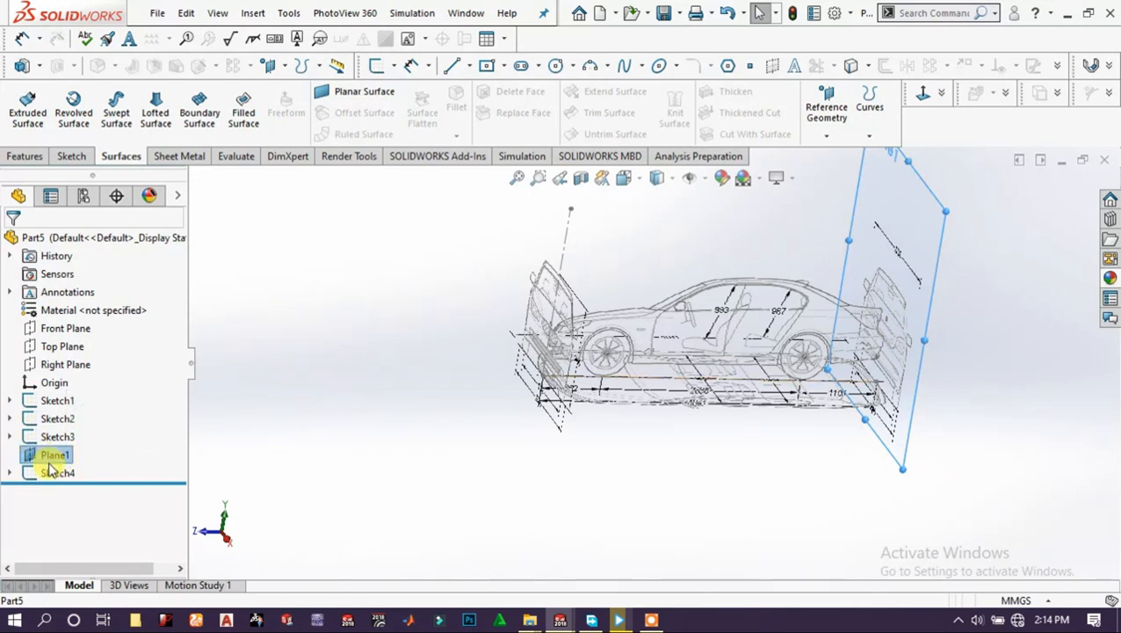
{"action": "left_click", "coordinate": [58, 475], "text": "ctrl"}
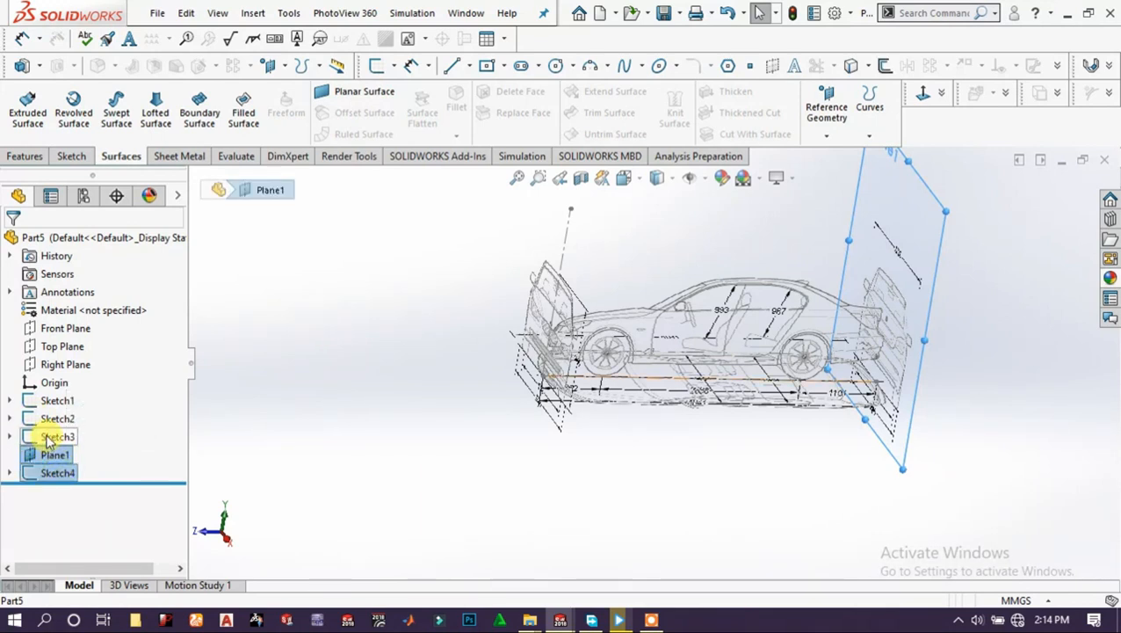
{"action": "left_click", "coordinate": [50, 438], "text": "ctrl"}
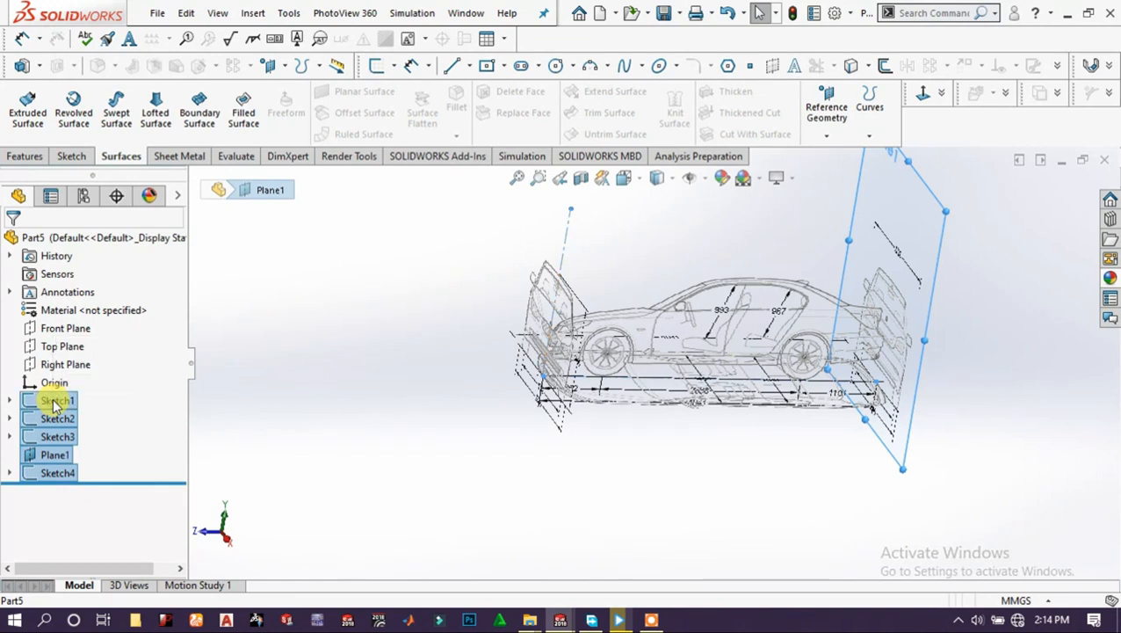
{"action": "right_click", "coordinate": [55, 402]}
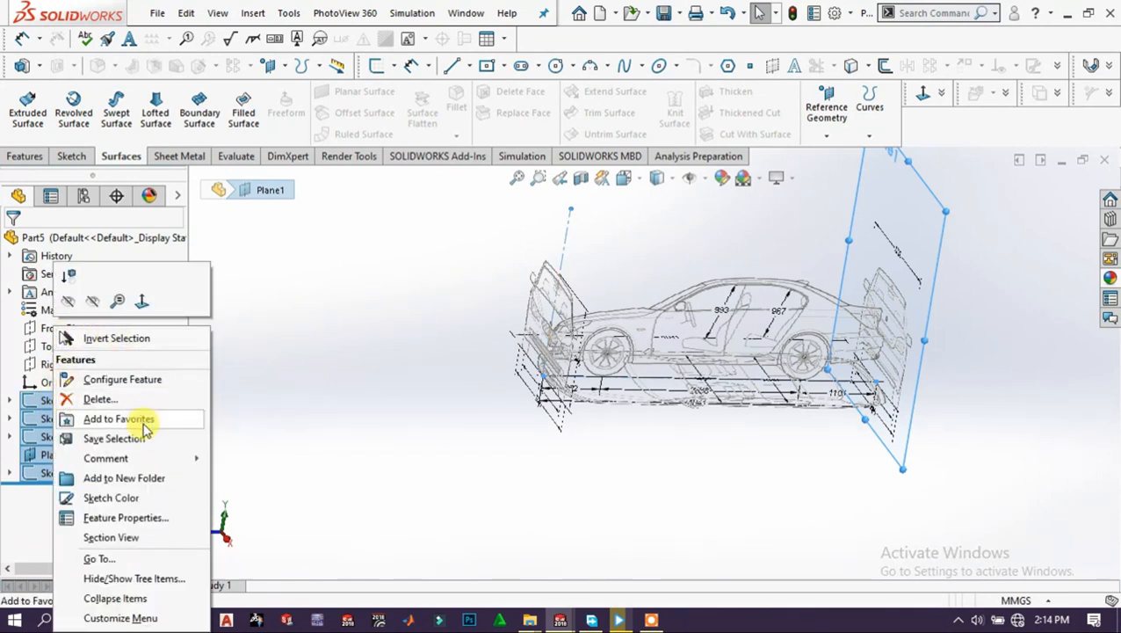
{"action": "left_click", "coordinate": [123, 479]}
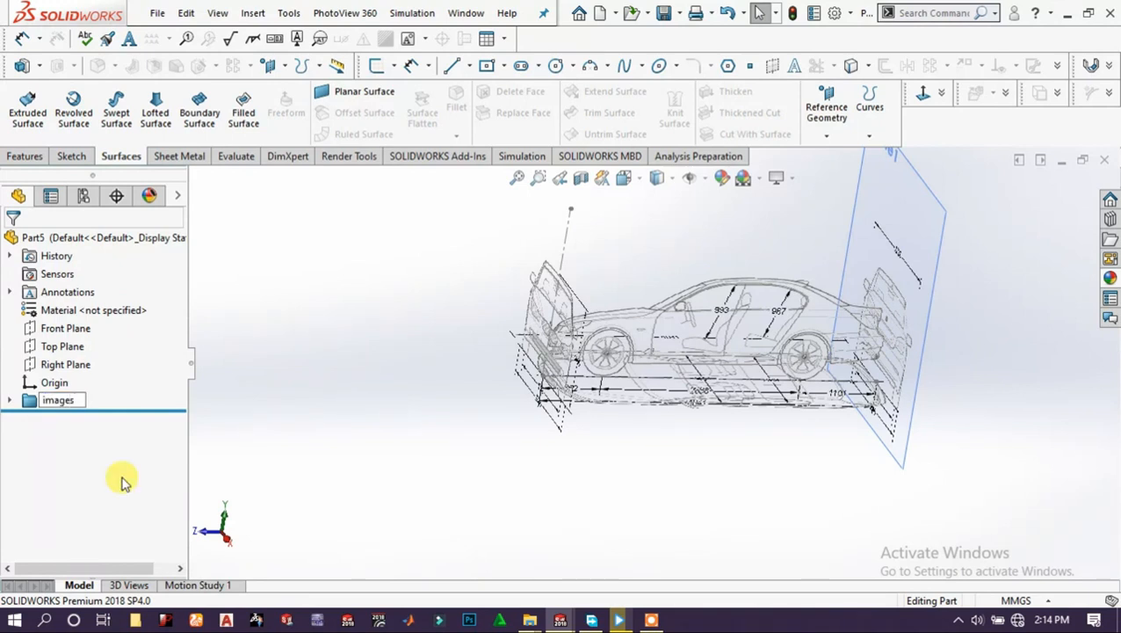
Hide Plane1 and the rear-view picture sketch, Sketch4, inside the images folder.
{"action": "left_click", "coordinate": [11, 401]}
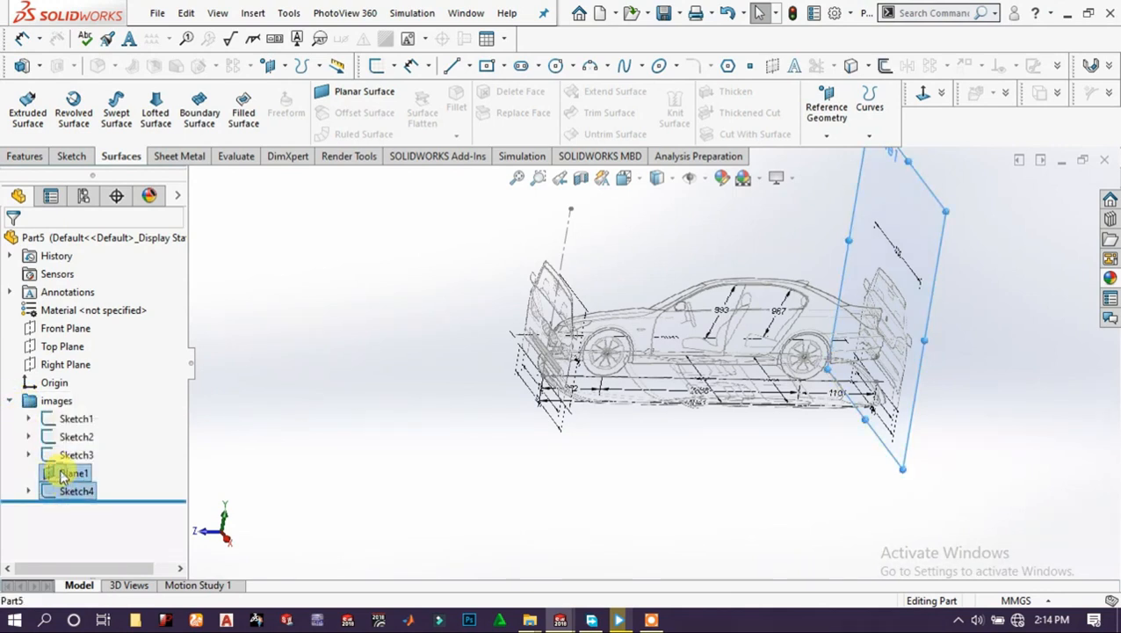
{"action": "left_click", "coordinate": [63, 473]}
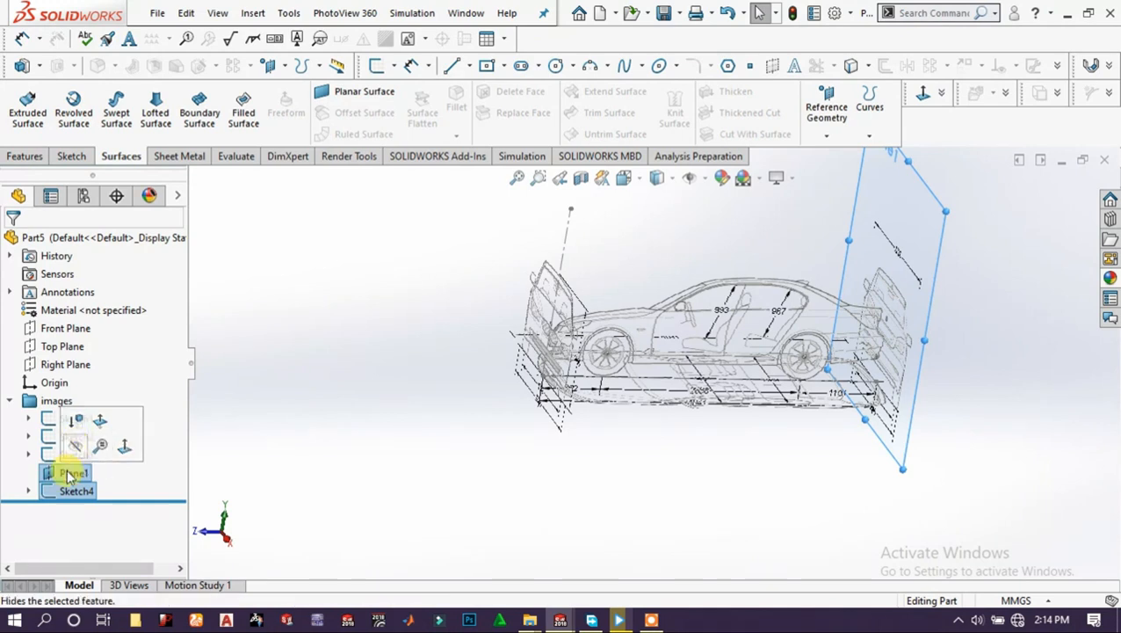
{"action": "left_click", "coordinate": [75, 449]}
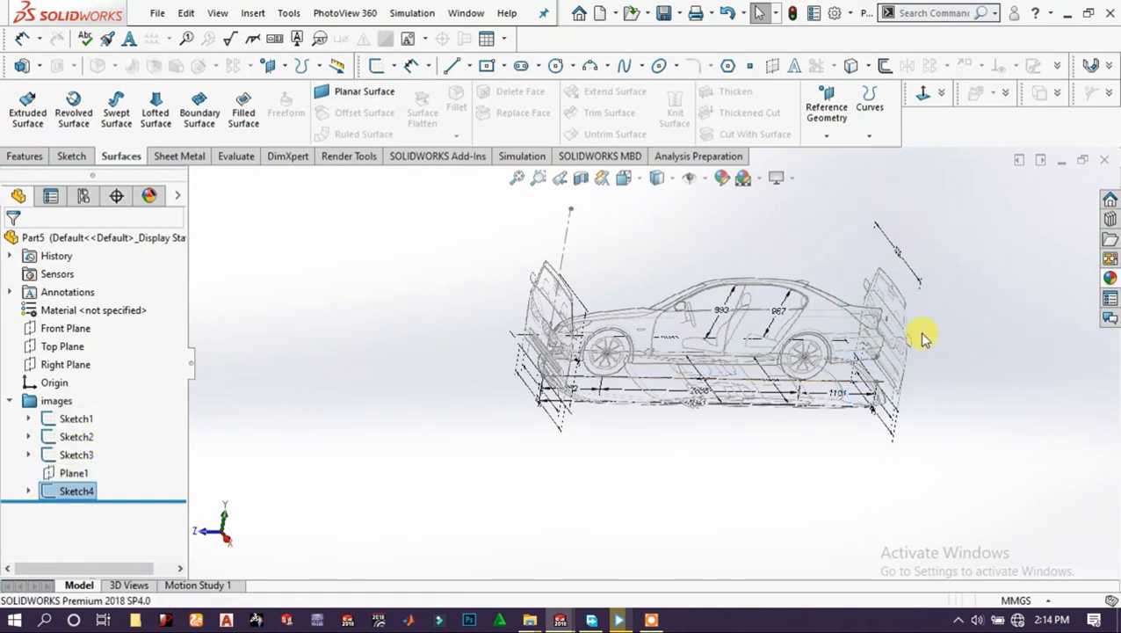
{"action": "left_click", "coordinate": [94, 492]}
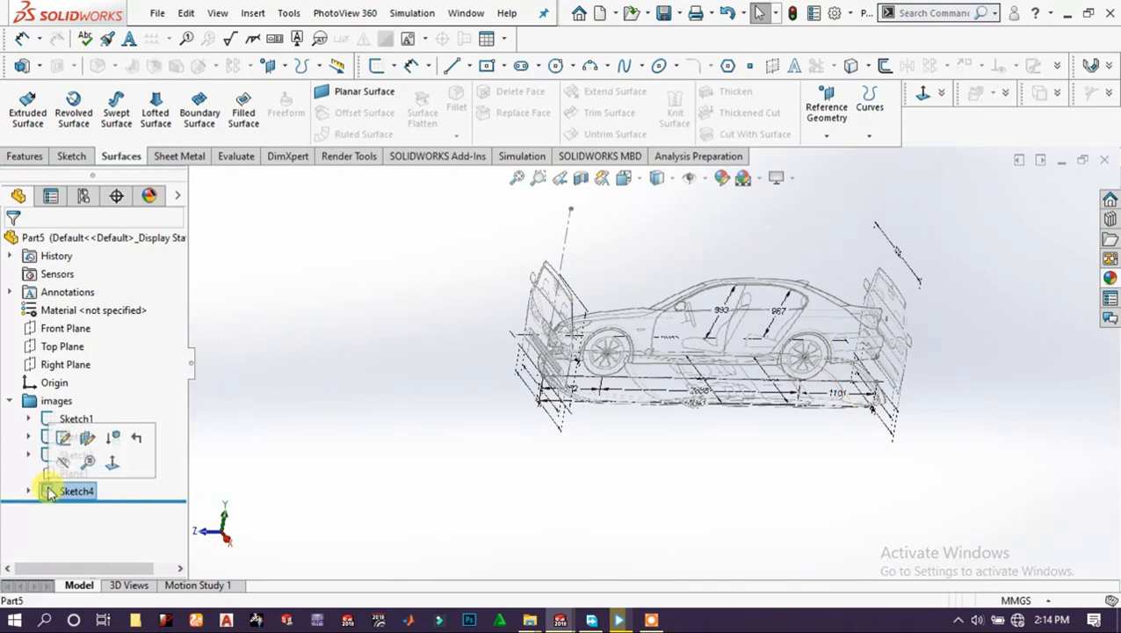
{"action": "left_click", "coordinate": [58, 462]}
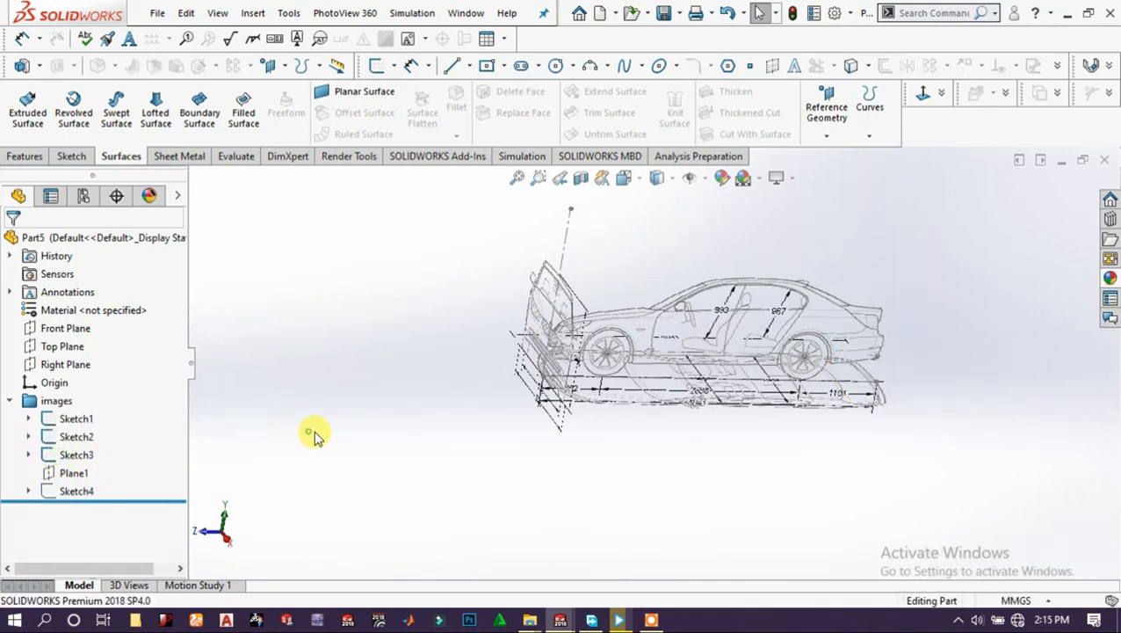
Show the Front, Top and Right reference planes together.
{"action": "scroll", "coordinate": [744, 432], "scroll_direction": "down", "scroll_amount": 3}
{"action": "scroll", "coordinate": [508, 320], "scroll_direction": "down", "scroll_amount": 2}
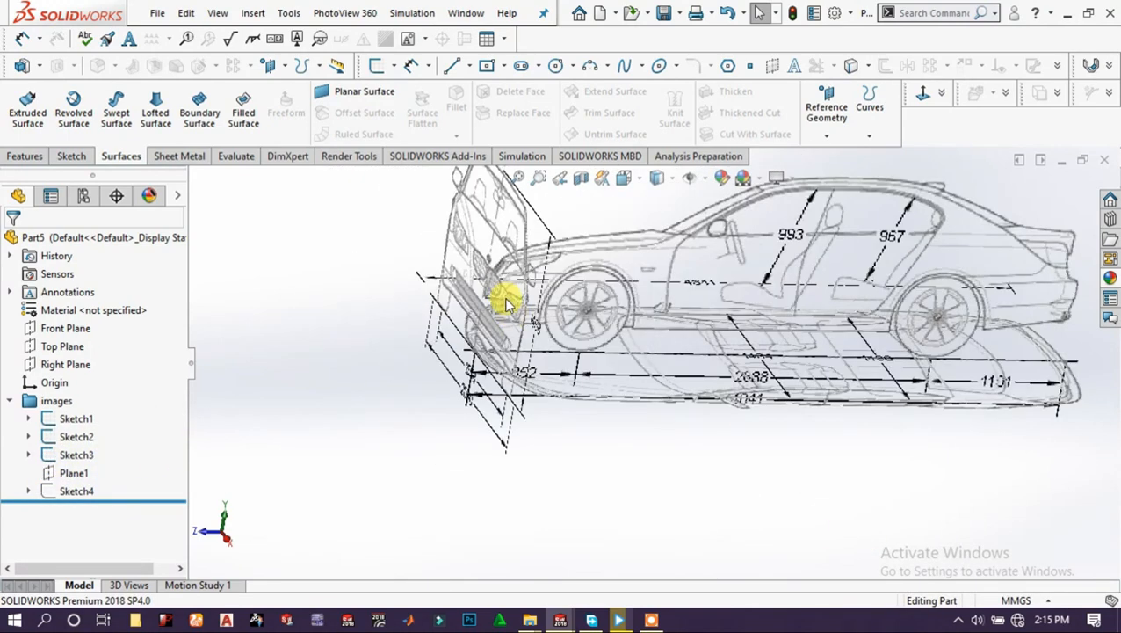
{"action": "scroll", "coordinate": [651, 374], "scroll_direction": "up", "scroll_amount": 4}
{"action": "scroll", "coordinate": [581, 295], "scroll_direction": "down", "scroll_amount": 2}
{"action": "scroll", "coordinate": [703, 342], "scroll_direction": "down", "scroll_amount": 2}
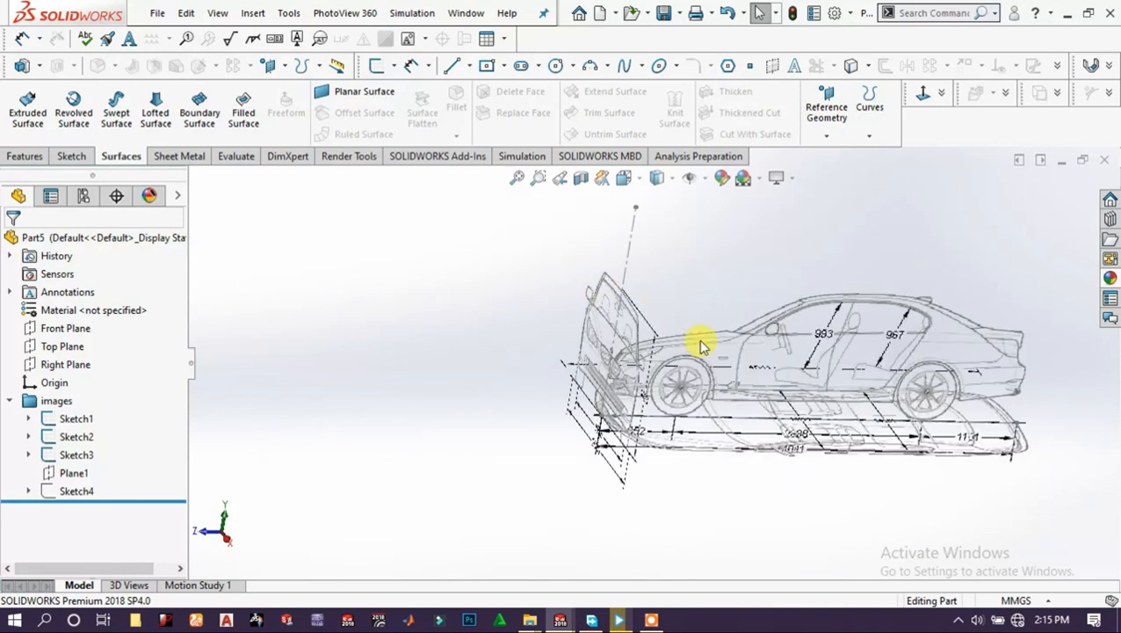
{"action": "left_click", "coordinate": [61, 349]}
{"action": "left_click", "coordinate": [71, 364], "text": "ctrl"}
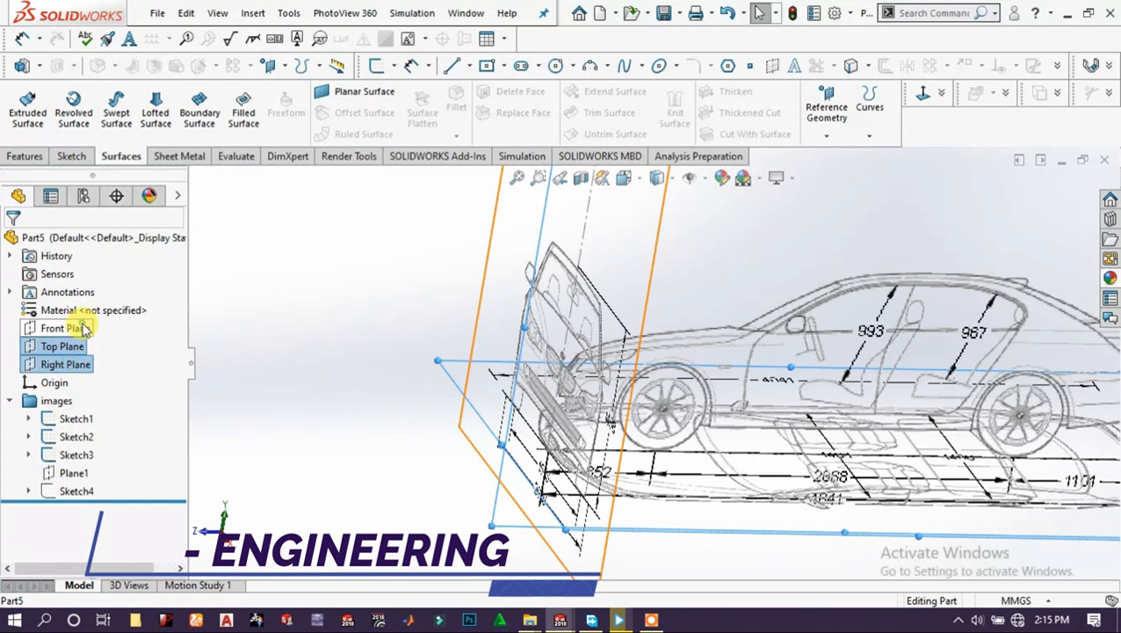
{"action": "left_click", "coordinate": [70, 327], "text": "ctrl"}
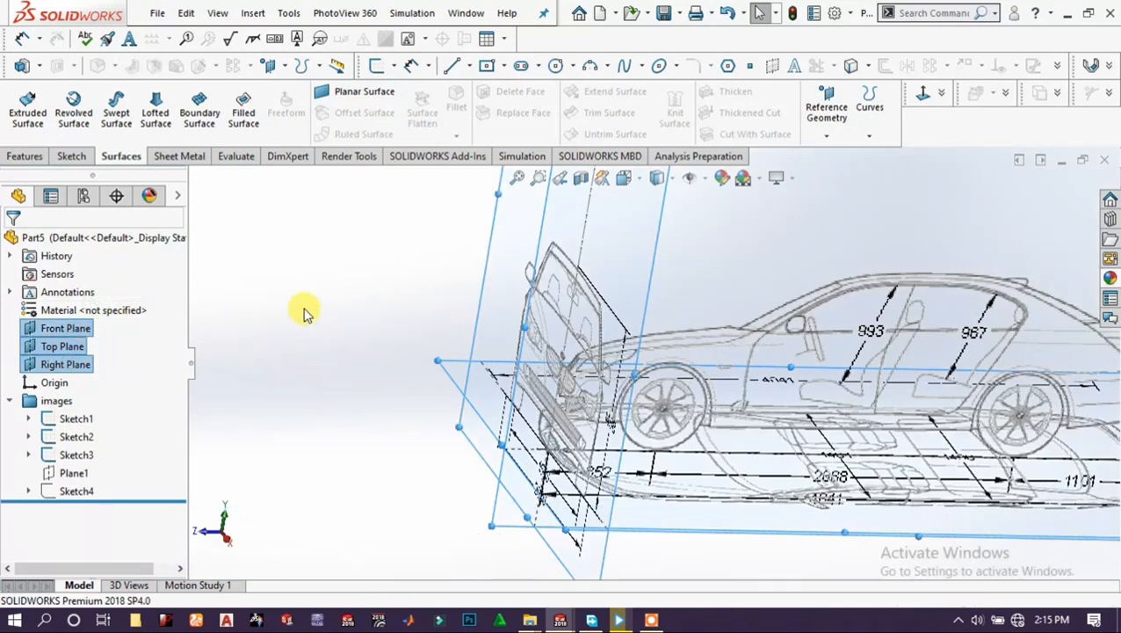
{"action": "left_click", "coordinate": [305, 315]}
{"action": "scroll", "coordinate": [434, 316], "scroll_direction": "up", "scroll_amount": 4}
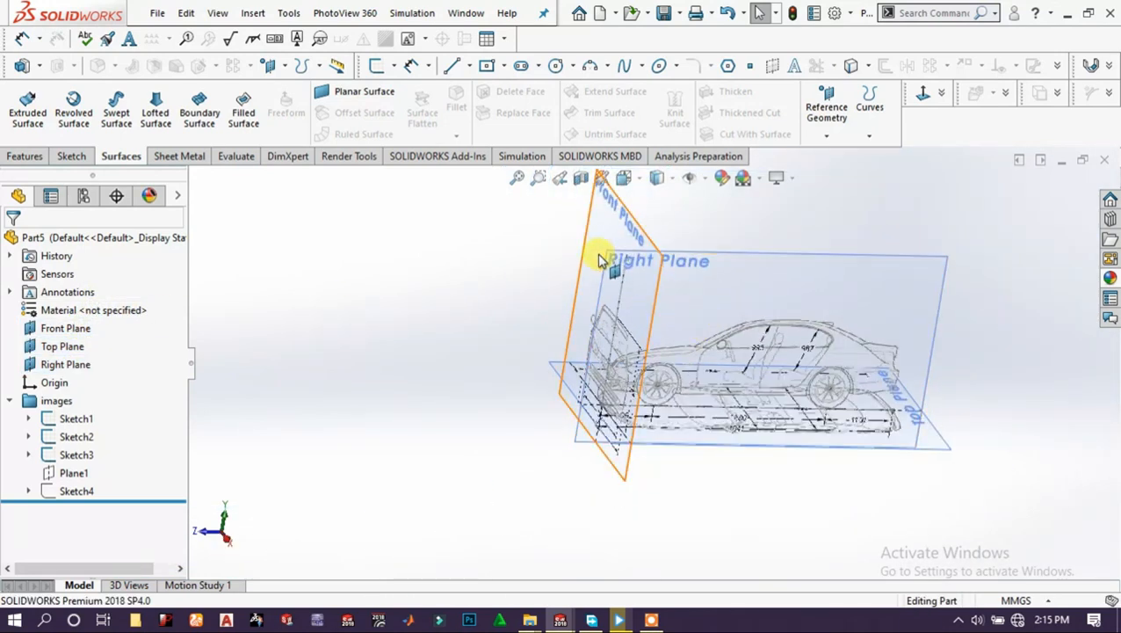
{"action": "left_click", "coordinate": [604, 251]}
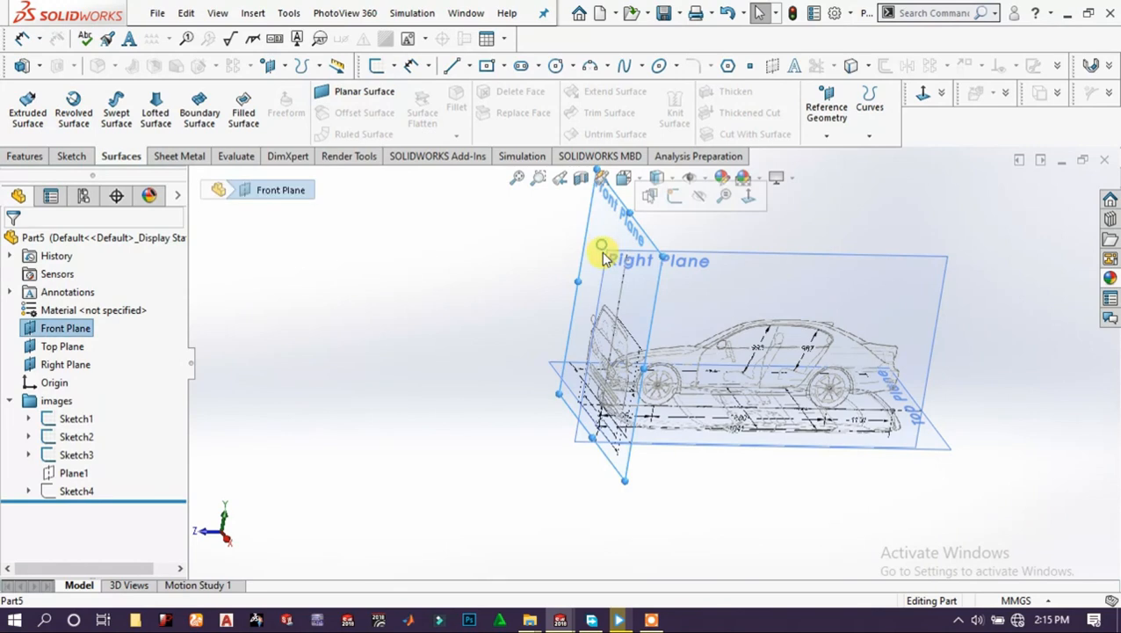
{"action": "left_click", "coordinate": [675, 198]}
{"action": "scroll", "coordinate": [746, 391], "scroll_direction": "up", "scroll_amount": 5}
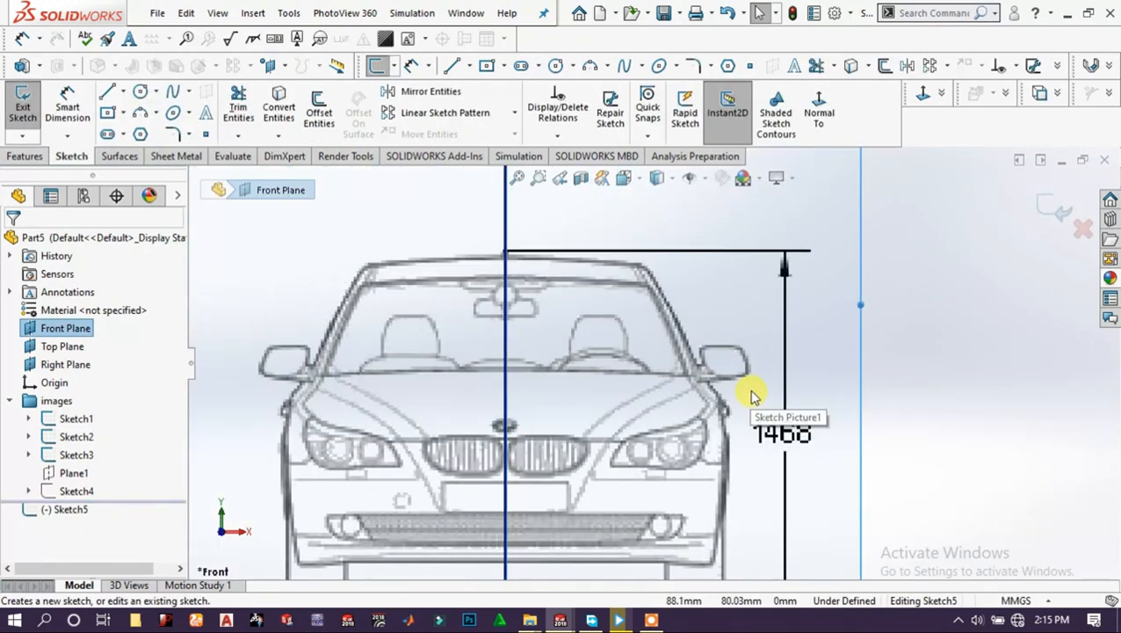
{"action": "scroll", "coordinate": [595, 409], "scroll_direction": "up", "scroll_amount": 2}
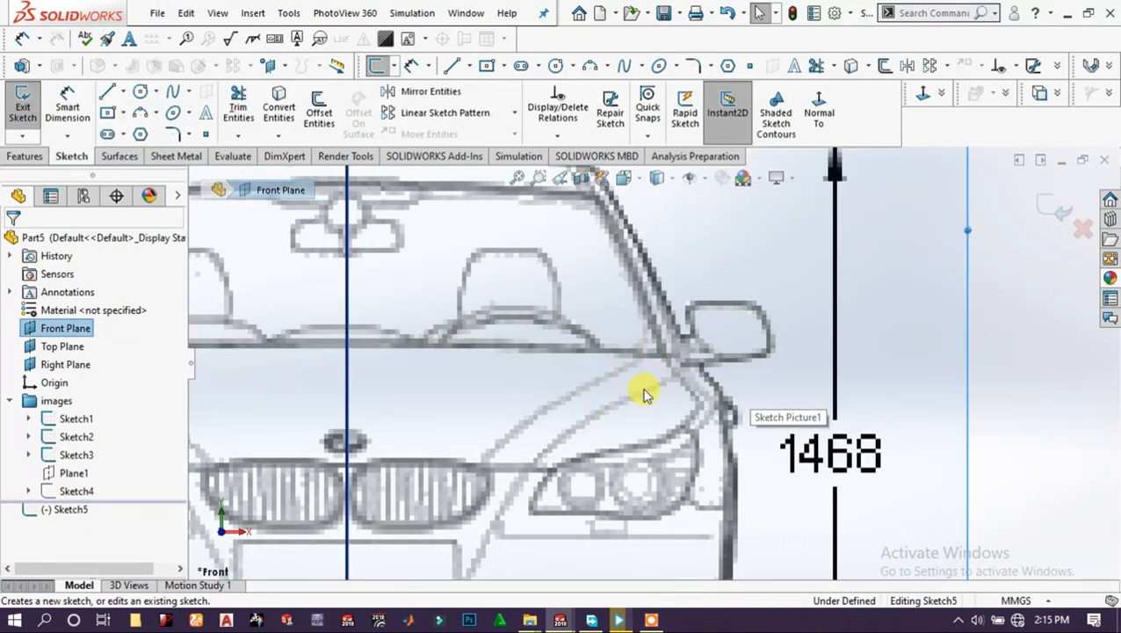
{"action": "scroll", "coordinate": [580, 406], "scroll_direction": "down", "scroll_amount": 5}
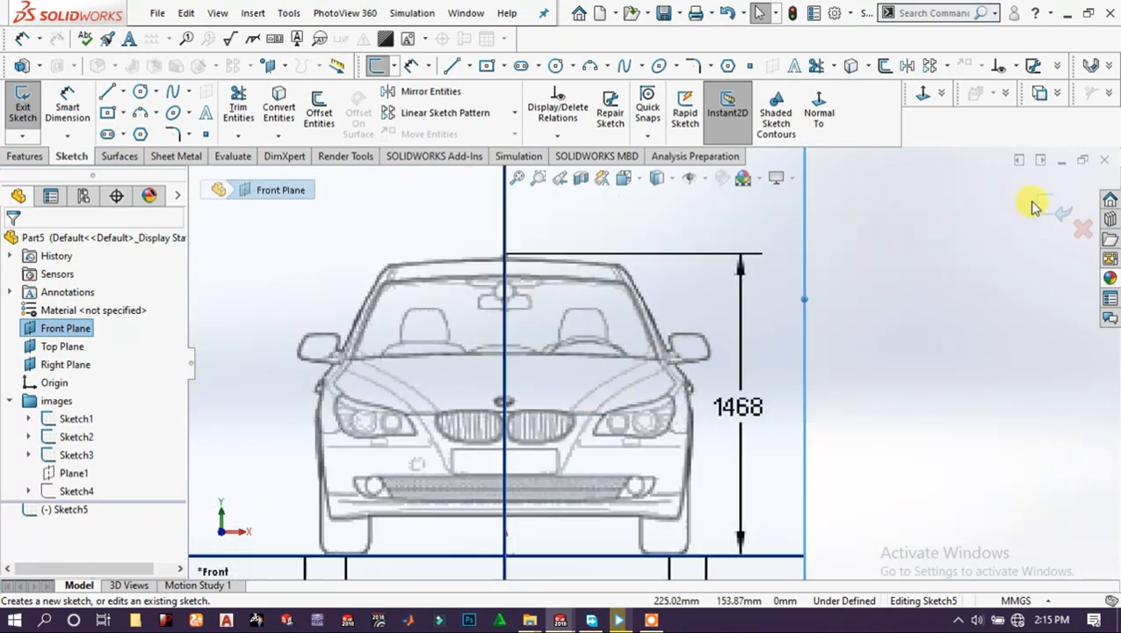
{"action": "left_click", "coordinate": [1059, 210]}
Start a sketch on the Right Plane over the side-view picture, framing the hood area.
{"action": "scroll", "coordinate": [706, 333], "scroll_direction": "down", "scroll_amount": 5}
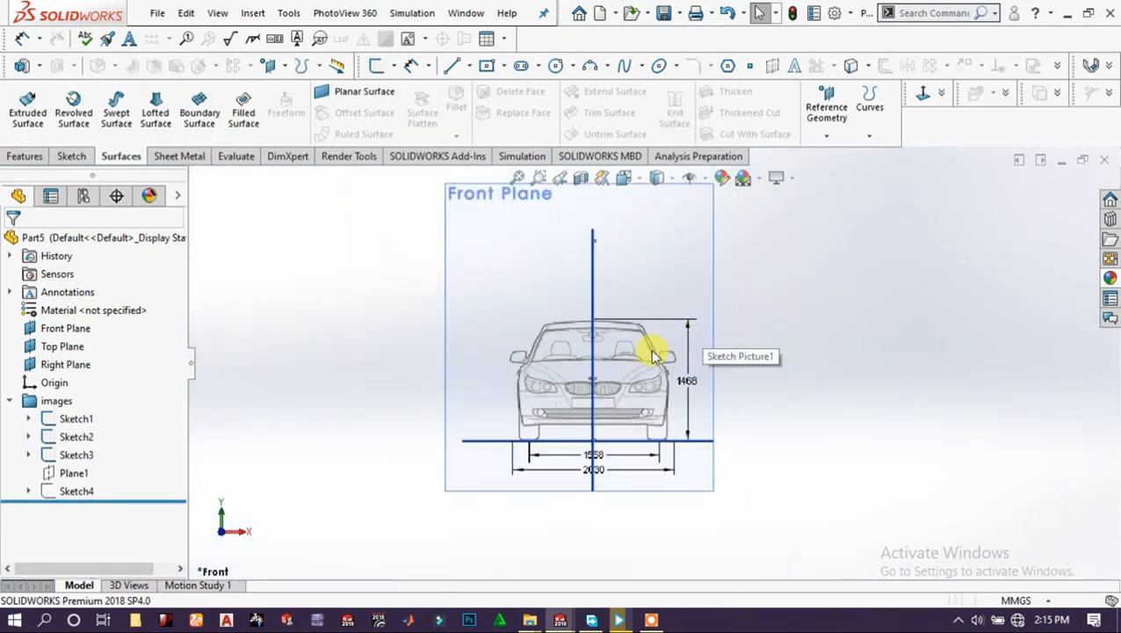
{"action": "middle_click_drag", "start_coordinate": [651, 349], "coordinate": [581, 388]}
{"action": "left_click", "coordinate": [530, 301]}
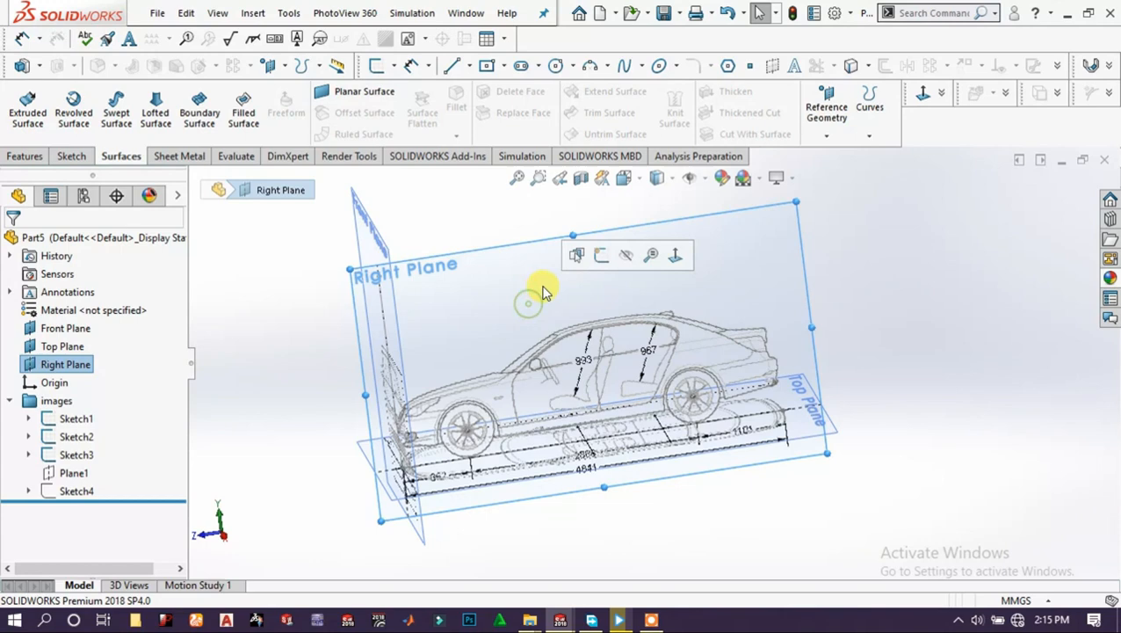
{"action": "left_click", "coordinate": [598, 255]}
{"action": "scroll", "coordinate": [557, 397], "scroll_direction": "down", "scroll_amount": 5}
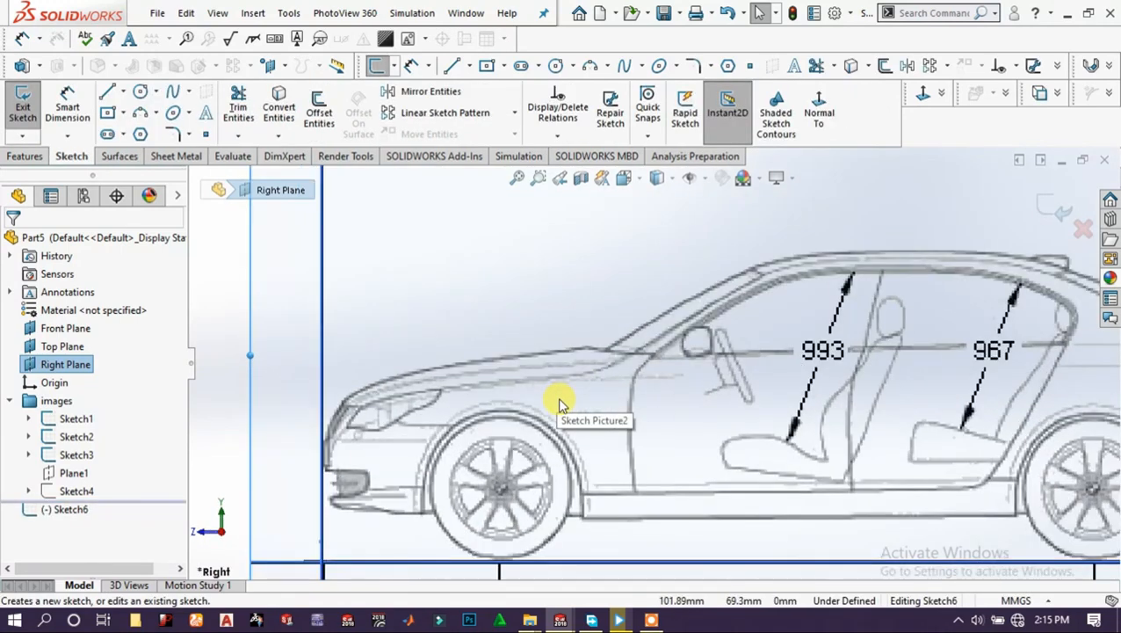
{"action": "scroll", "coordinate": [557, 397], "scroll_direction": "down", "scroll_amount": 3}
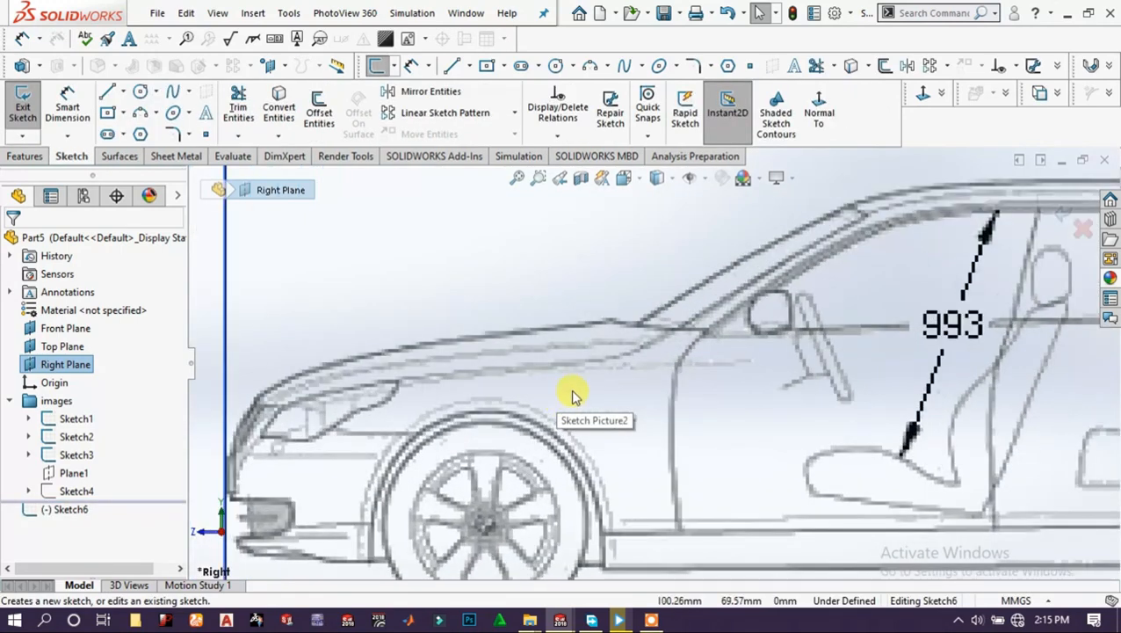
Draw a two-point spline from the front tip of the hood above the headlight to the windshield base, at about 127.4, 88.6 mm.
{"action": "left_click", "coordinate": [172, 95]}
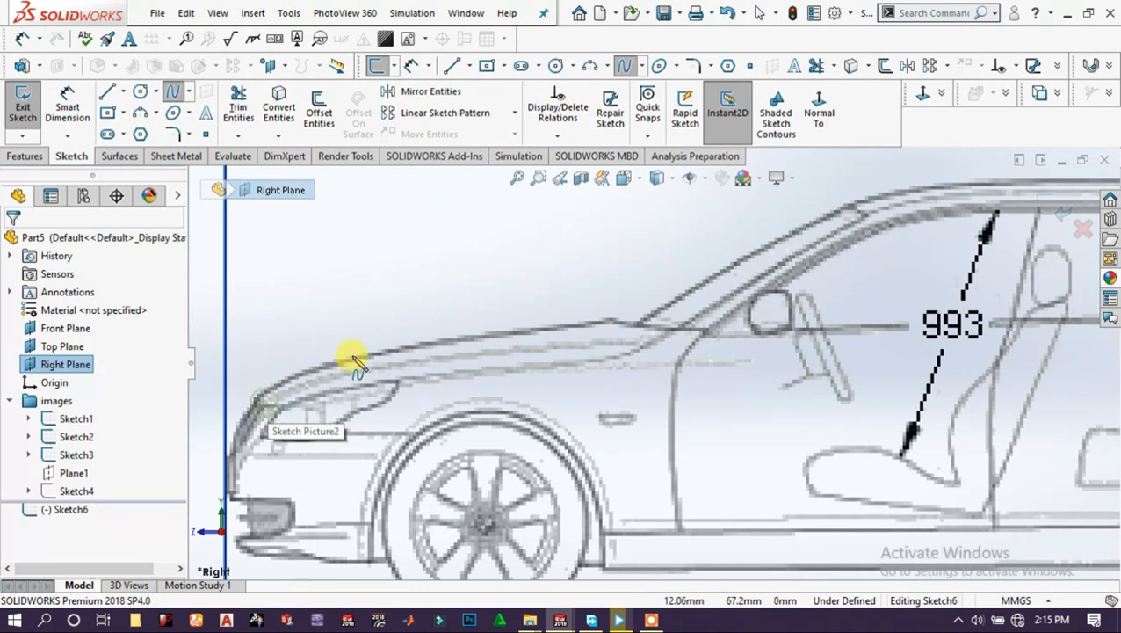
{"action": "left_click", "coordinate": [659, 332]}
{"action": "right_click", "coordinate": [665, 331]}
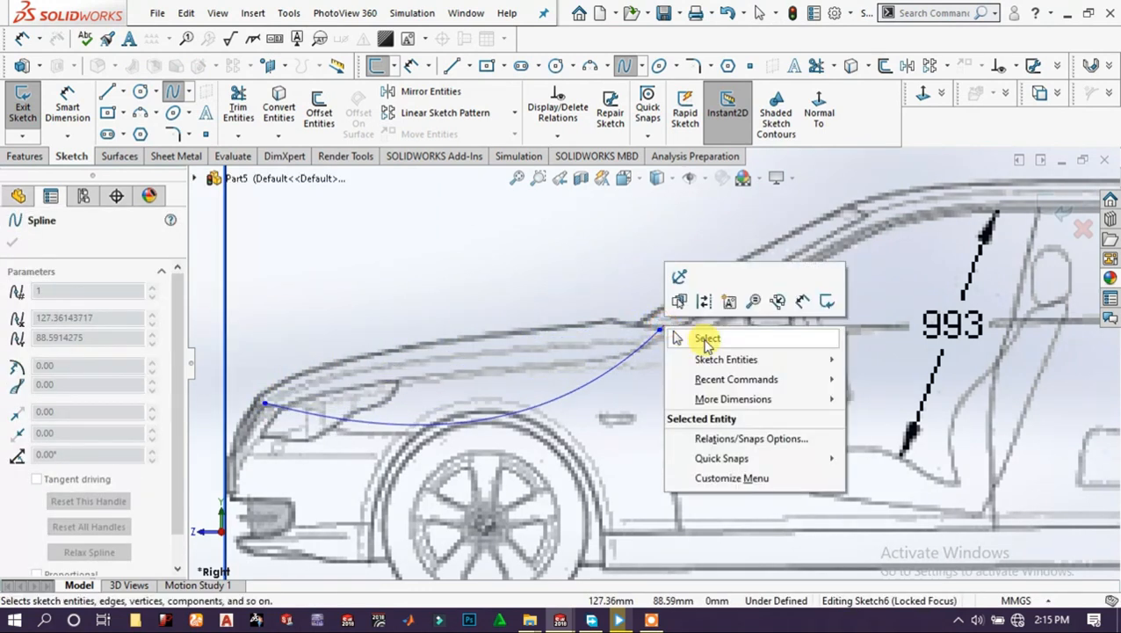
{"action": "left_click", "coordinate": [707, 341]}
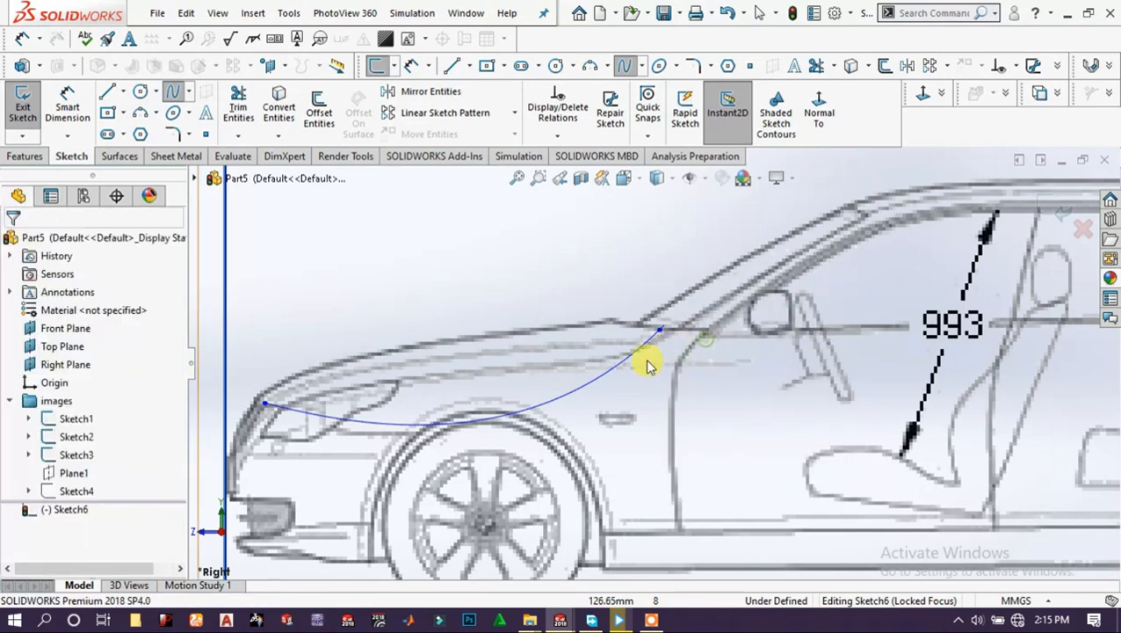
Bend the side-view spline with its end tangent handles into a smooth arch along the hood crease, and exit the sketch.
{"action": "left_click", "coordinate": [448, 371]}
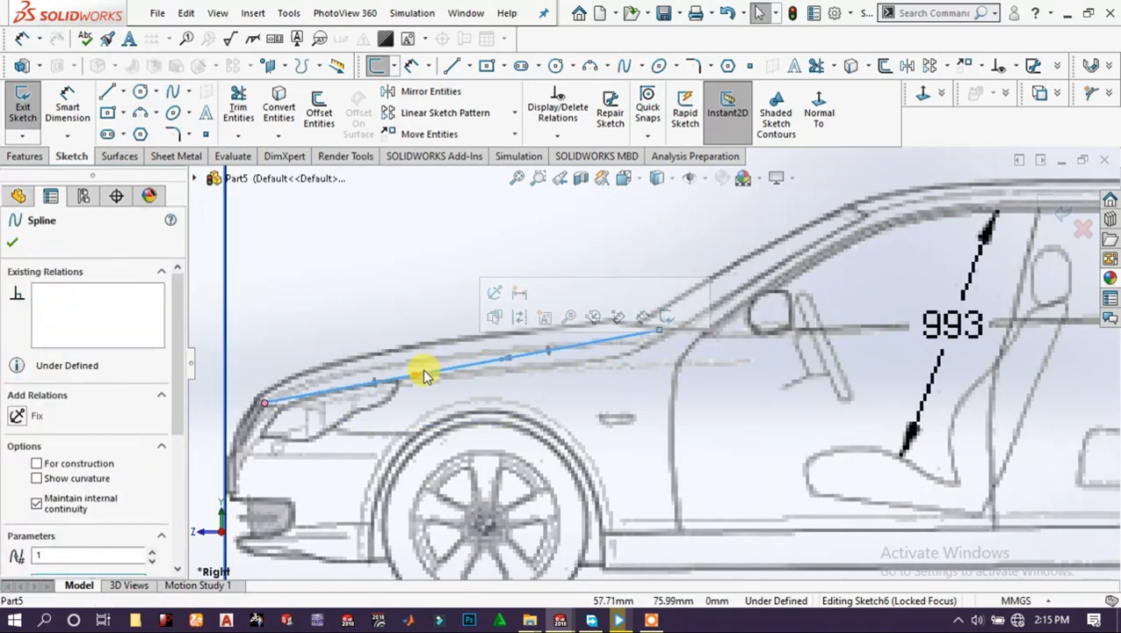
{"action": "left_click_drag", "start_coordinate": [421, 371], "coordinate": [362, 361]}
{"action": "left_click_drag", "start_coordinate": [513, 342], "coordinate": [606, 345]}
{"action": "scroll", "coordinate": [352, 351], "scroll_direction": "down", "scroll_amount": 2}
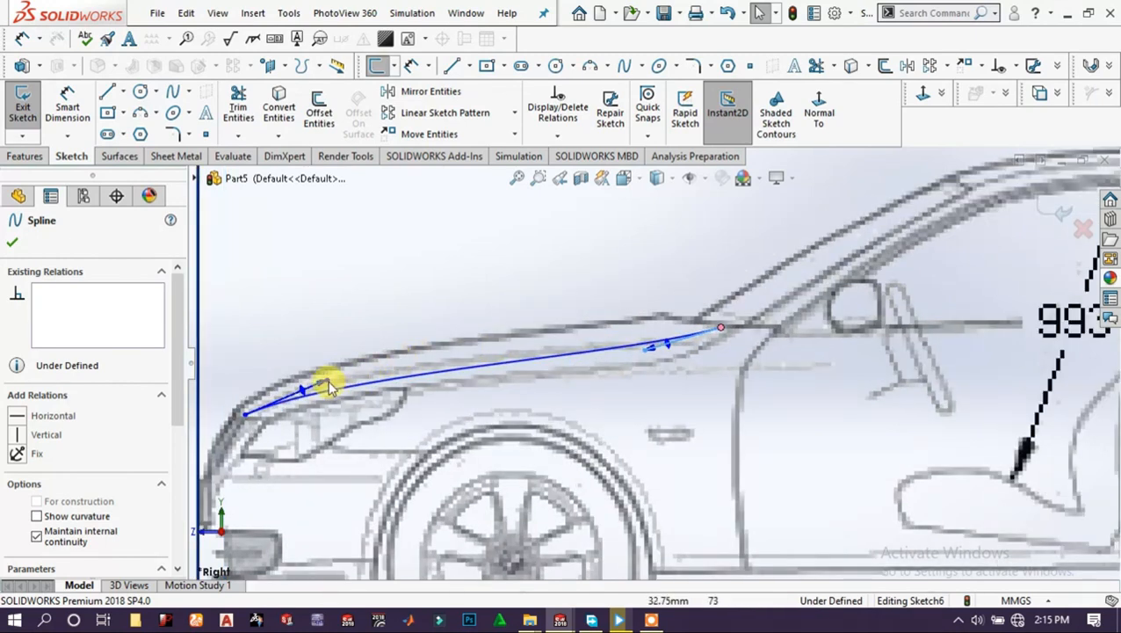
{"action": "left_click_drag", "start_coordinate": [327, 384], "coordinate": [309, 363]}
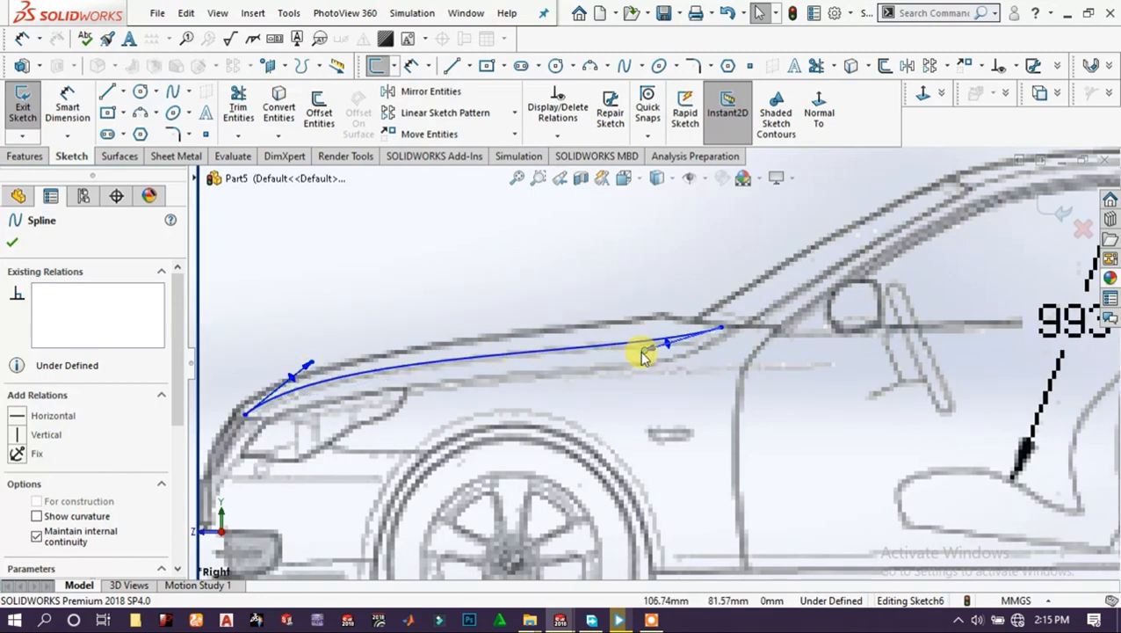
{"action": "left_click_drag", "start_coordinate": [642, 352], "coordinate": [642, 353]}
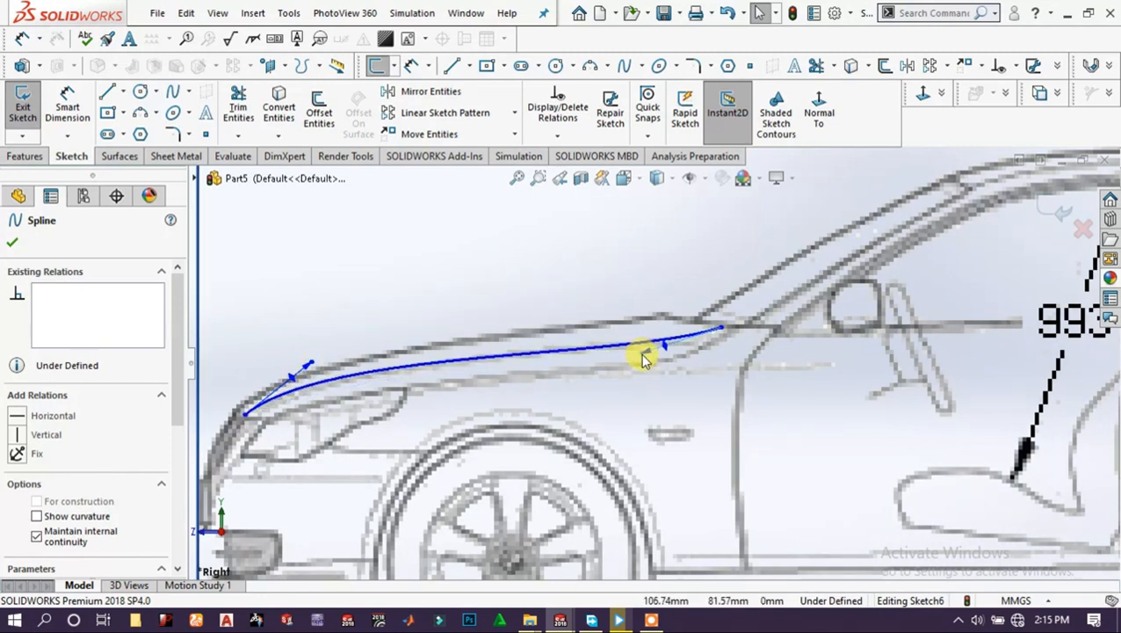
{"action": "left_click", "coordinate": [17, 246]}
{"action": "scroll", "coordinate": [657, 364], "scroll_direction": "up", "scroll_amount": 3}
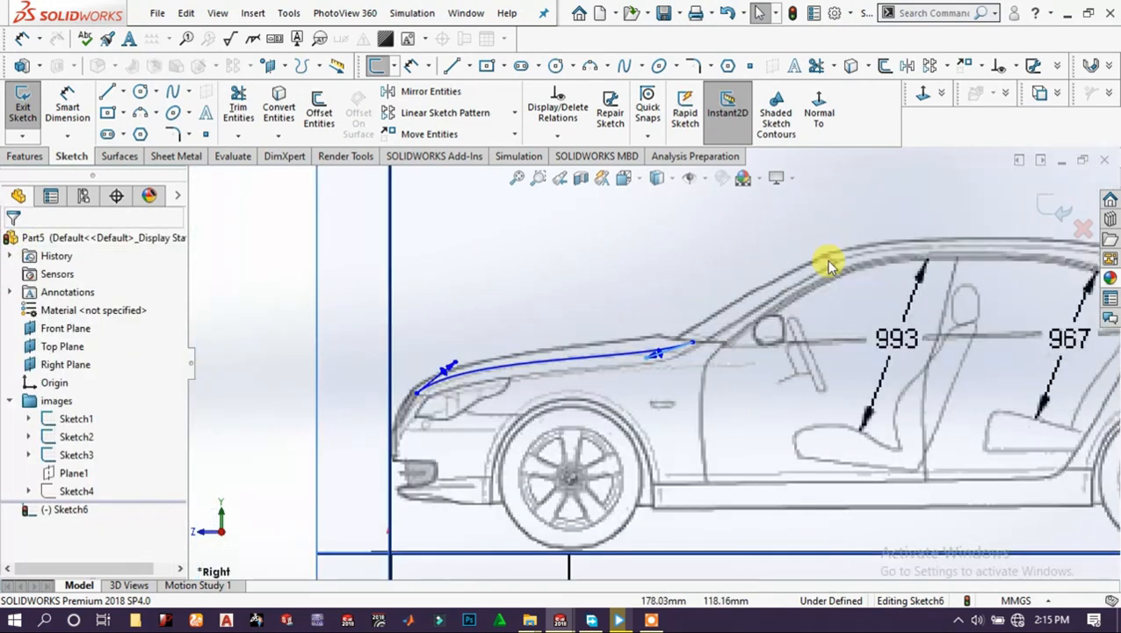
{"action": "left_click", "coordinate": [1061, 214]}
Start a sketch on the Top Plane over the top-view picture, framing the hood area.
{"action": "scroll", "coordinate": [580, 387], "scroll_direction": "up", "scroll_amount": 3}
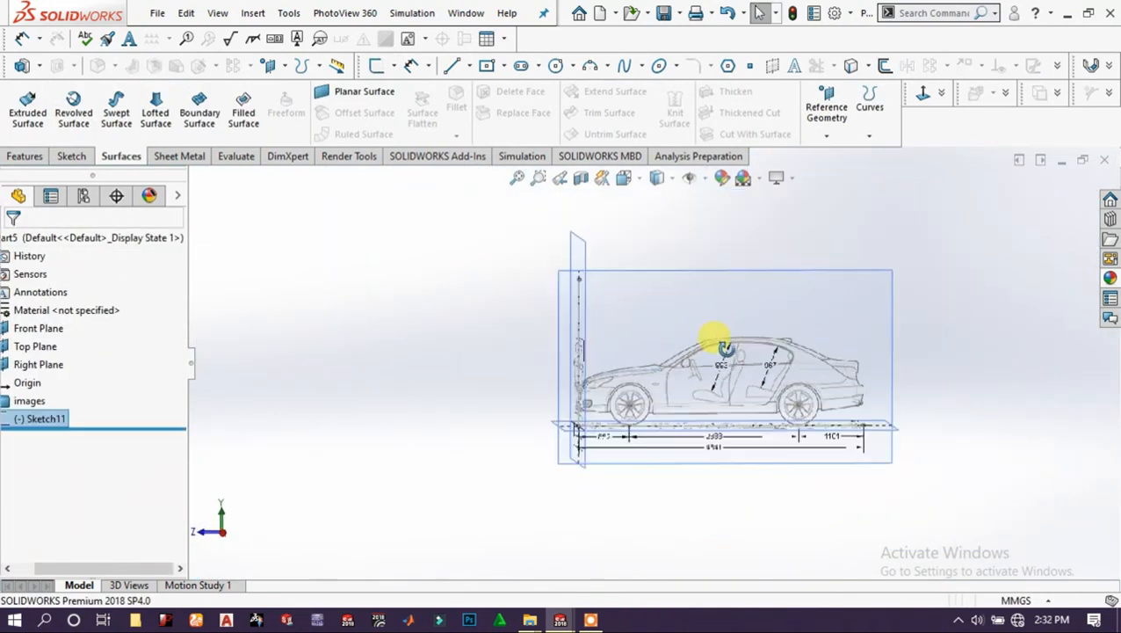
{"action": "mouse_move", "coordinate": [713, 337]}
{"action": "middle_mouse_down"}
{"action": "mouse_move", "coordinate": [700, 400]}
{"action": "mouse_move", "coordinate": [641, 455]}
{"action": "middle_mouse_up"}
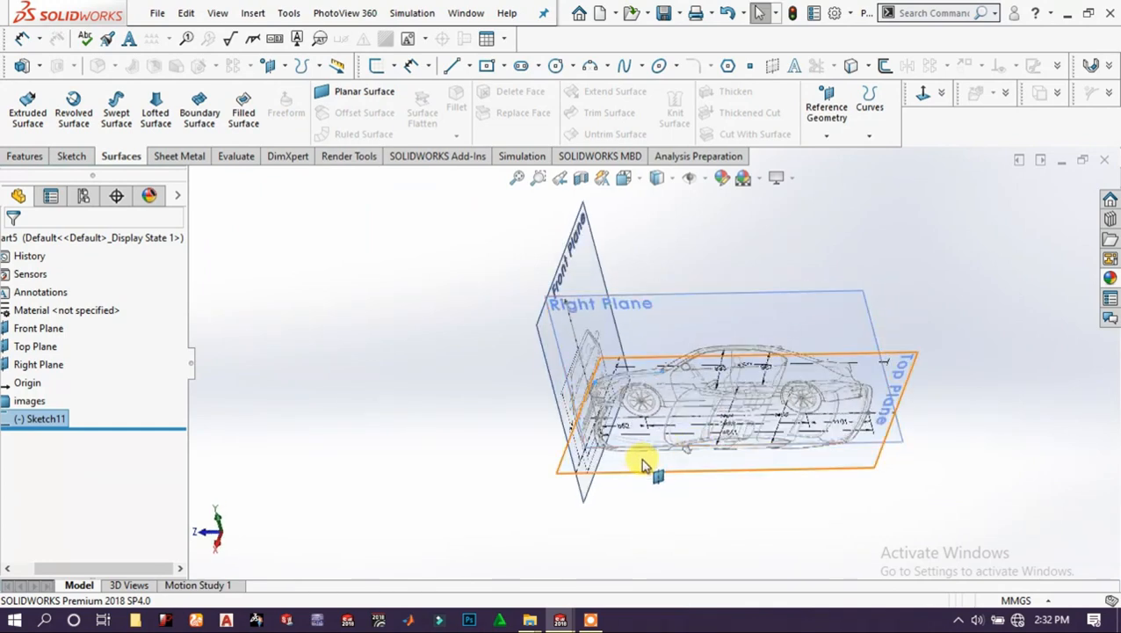
{"action": "left_click", "coordinate": [640, 458]}
{"action": "left_click", "coordinate": [705, 400]}
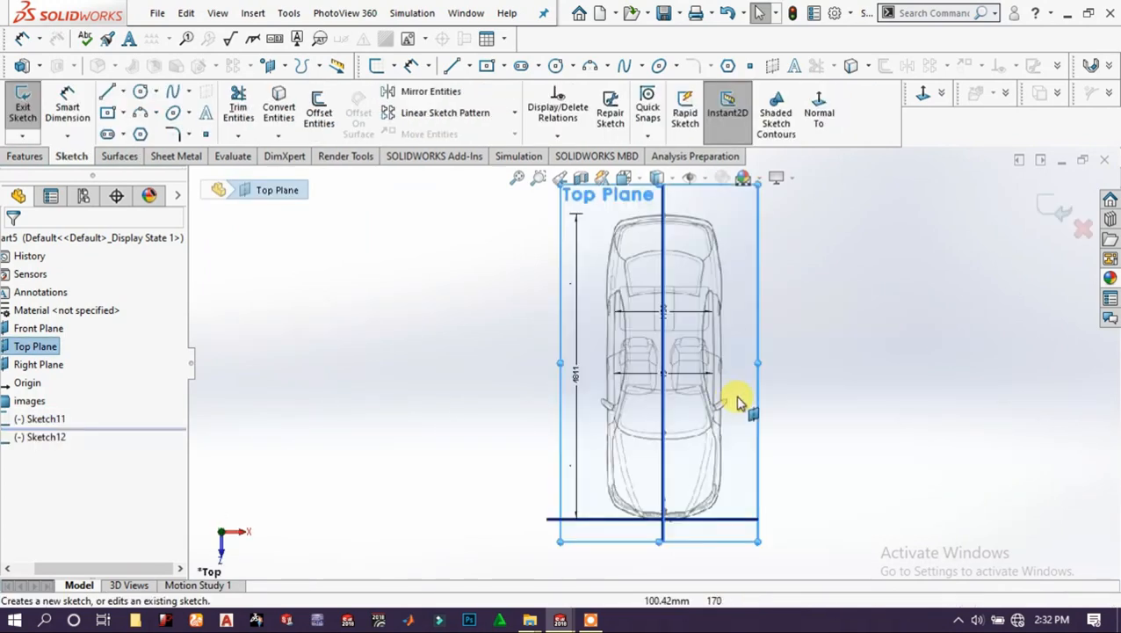
{"action": "scroll", "coordinate": [646, 514], "scroll_direction": "down", "scroll_amount": 5}
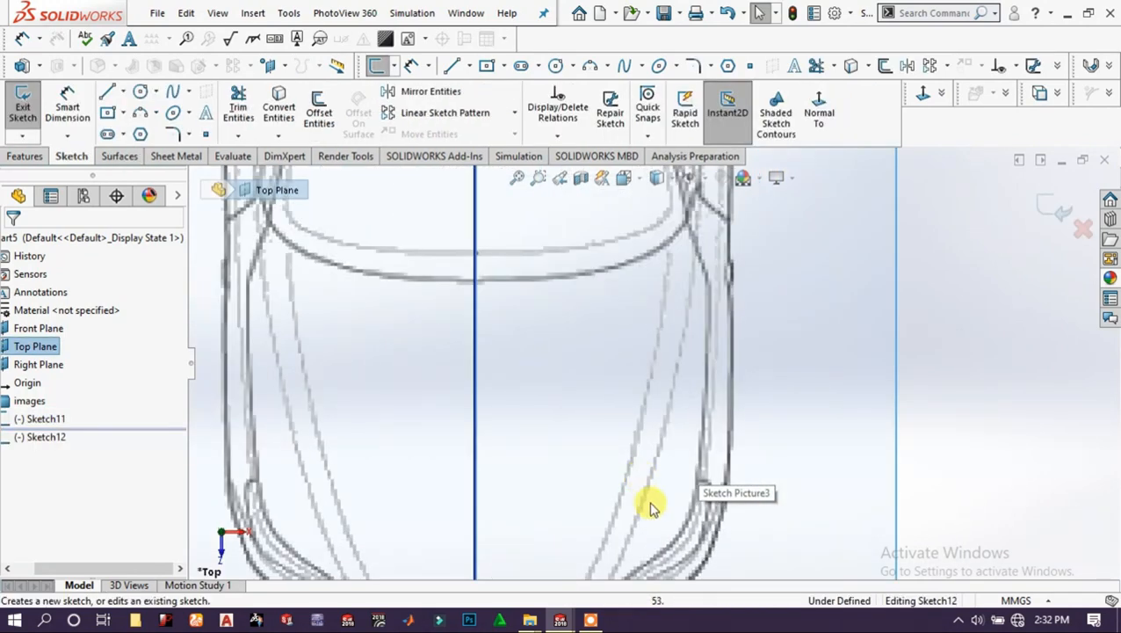
{"action": "scroll", "coordinate": [650, 508], "scroll_direction": "up", "scroll_amount": 5}
{"action": "scroll", "coordinate": [648, 487], "scroll_direction": "down", "scroll_amount": 3}
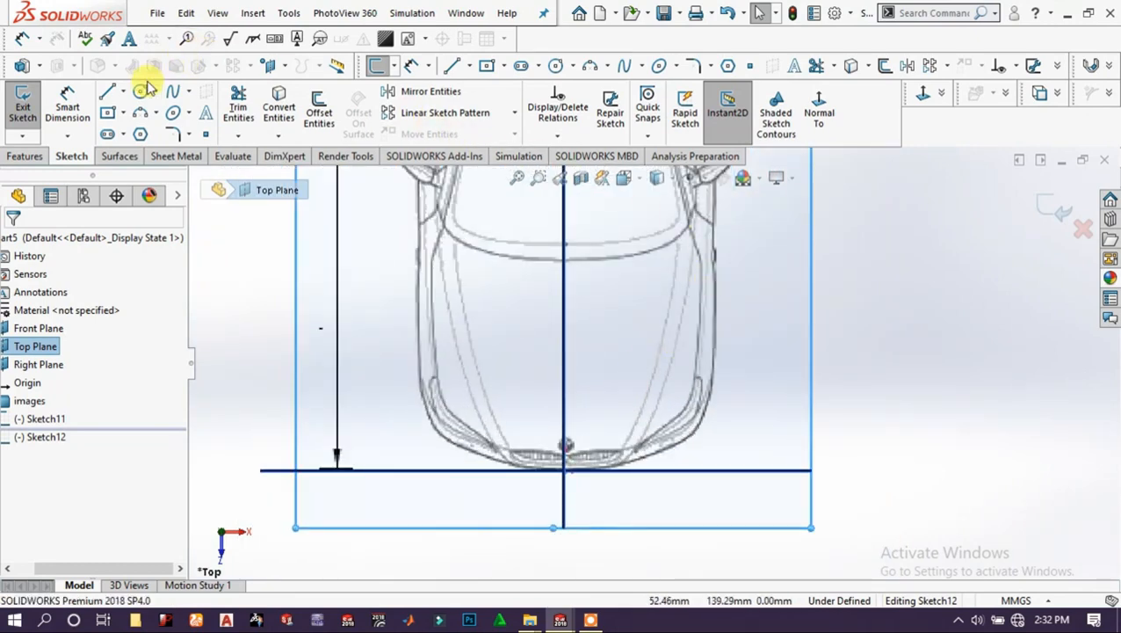
Draw a two-point spline from the windshield base along the right-hand inner hood crease to the grille corner, at about 30.7, 12.1 mm.
{"action": "left_click", "coordinate": [174, 92]}
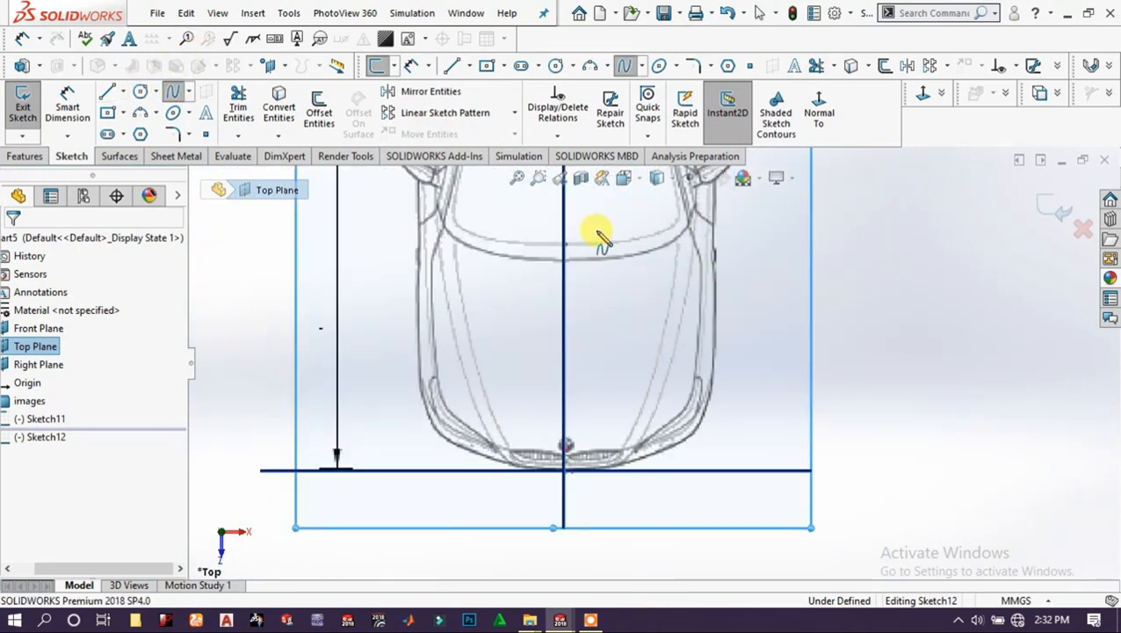
{"action": "left_click", "coordinate": [676, 247]}
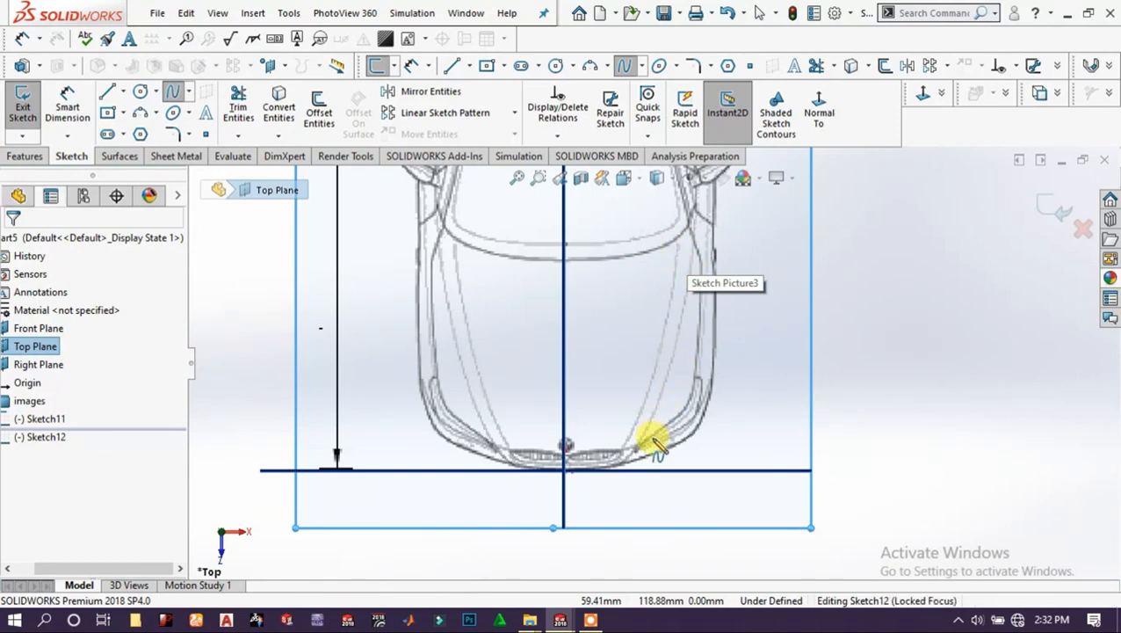
{"action": "left_click", "coordinate": [623, 449]}
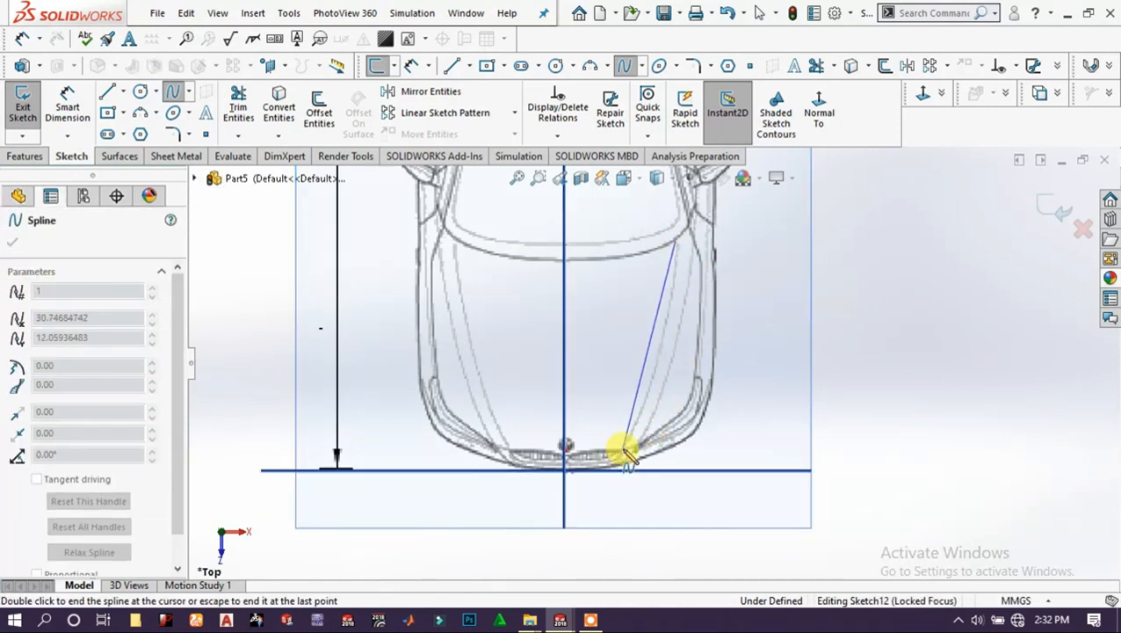
{"action": "right_click", "coordinate": [670, 428]}
{"action": "left_click", "coordinate": [688, 431]}
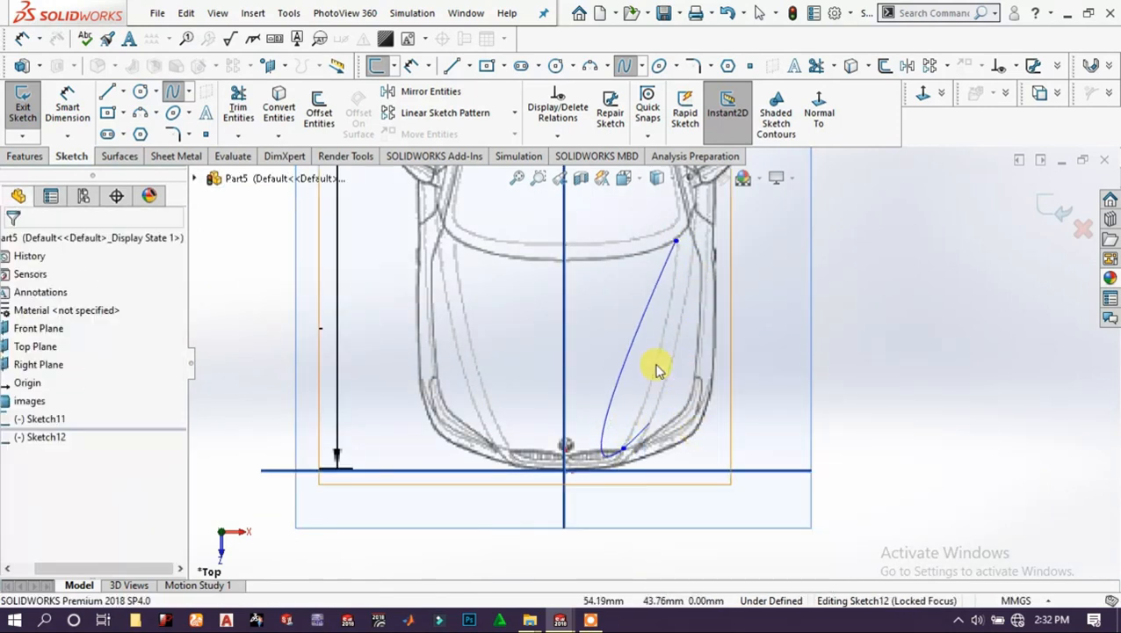
Adjust both tangent handles of the top-view spline so it curves along the inner hood crease, and exit the sketch.
{"action": "scroll", "coordinate": [655, 356], "scroll_direction": "down", "scroll_amount": 2}
{"action": "left_click", "coordinate": [655, 319]}
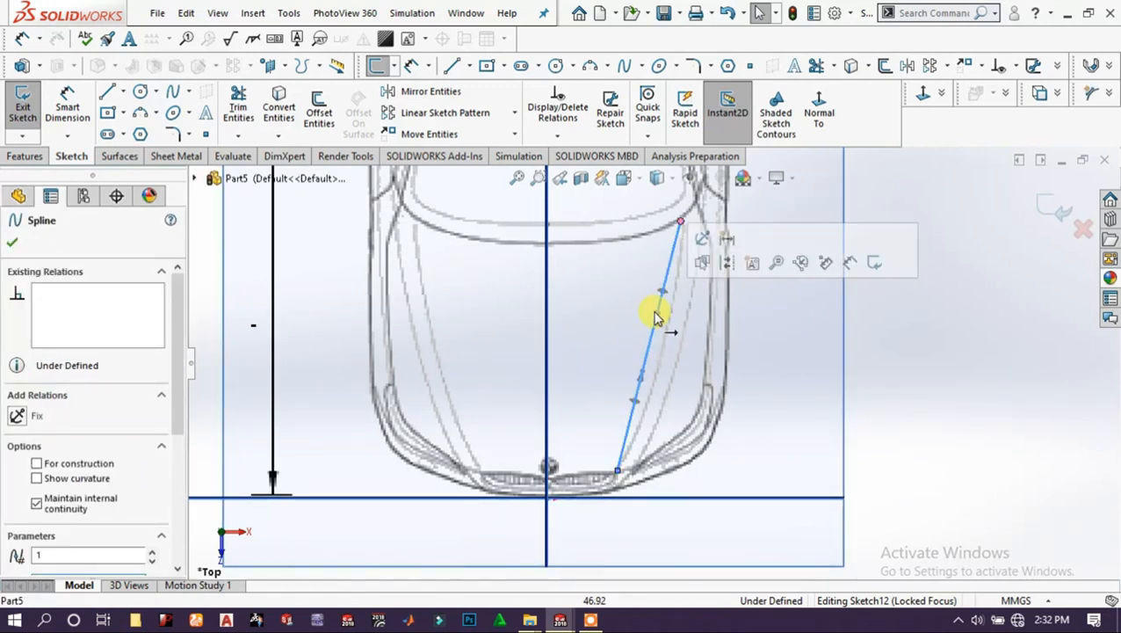
{"action": "left_click_drag", "start_coordinate": [658, 321], "coordinate": [672, 318]}
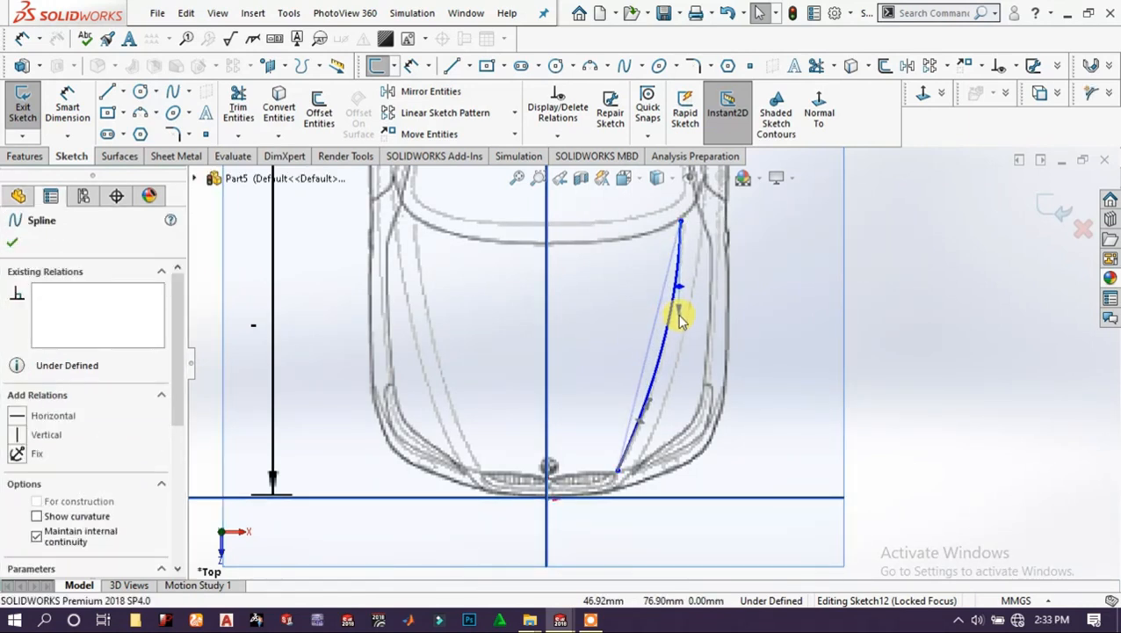
{"action": "left_click_drag", "start_coordinate": [680, 319], "coordinate": [682, 320]}
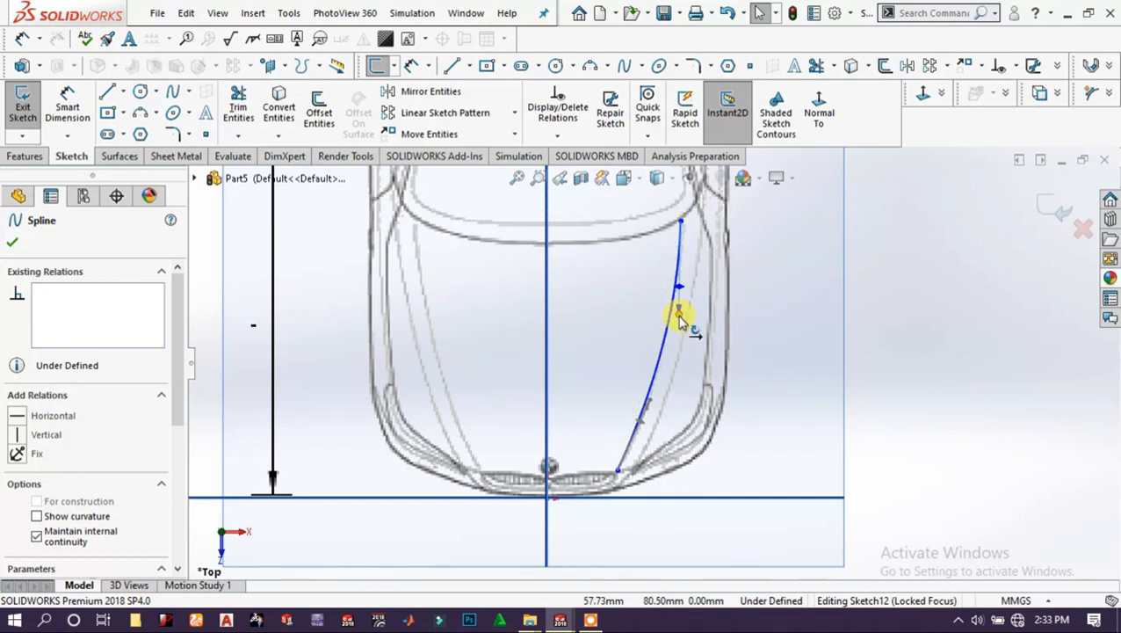
{"action": "left_click", "coordinate": [975, 275]}
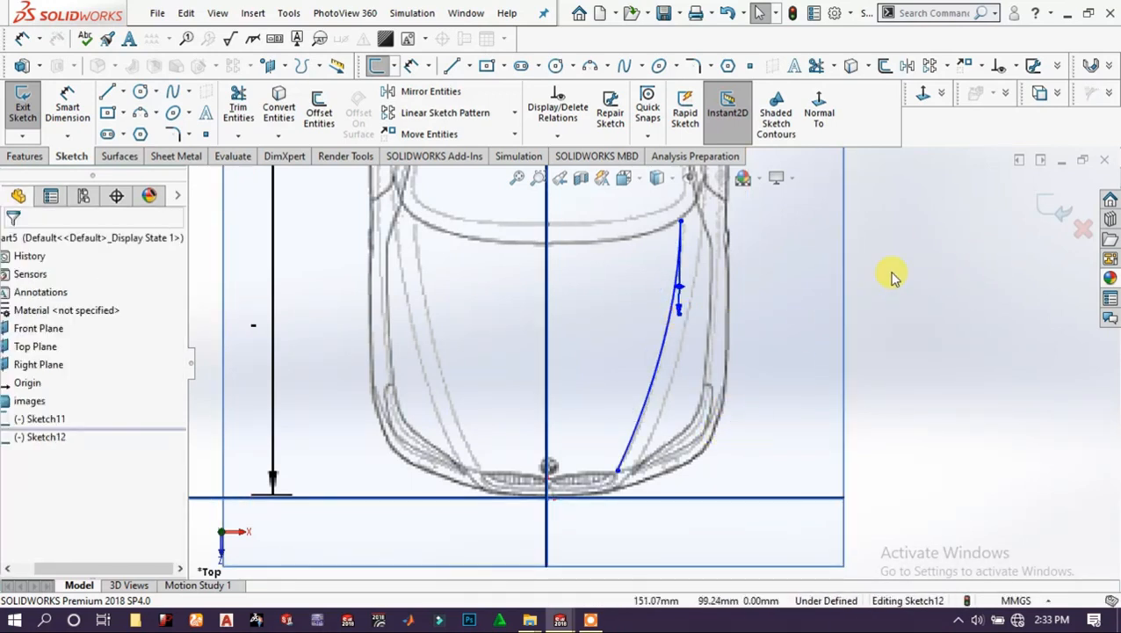
{"action": "left_click", "coordinate": [647, 402]}
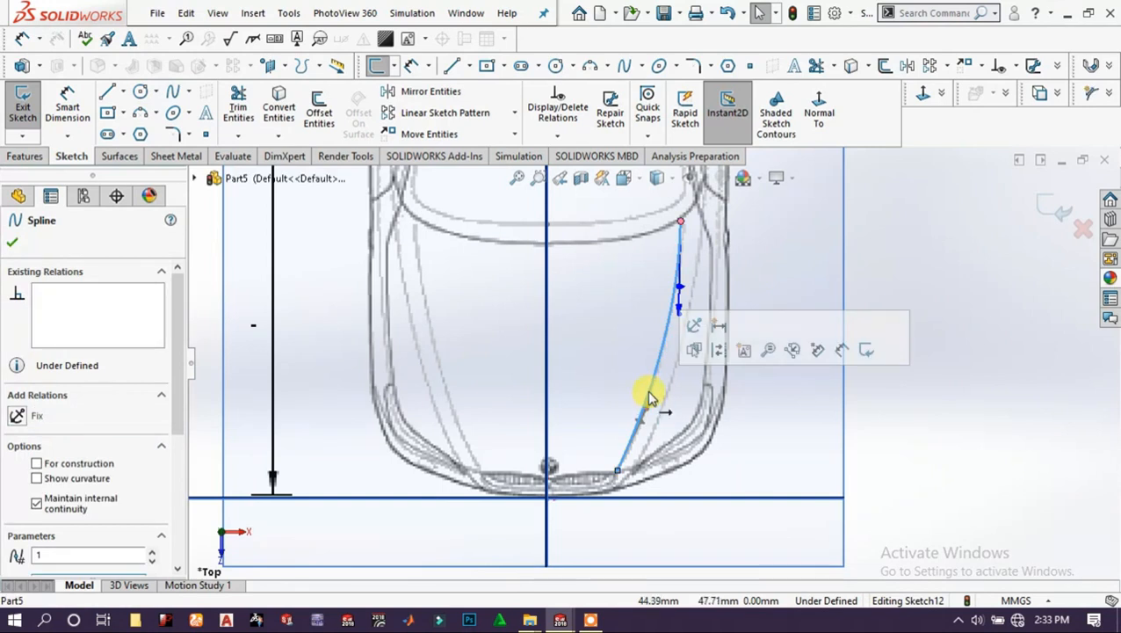
{"action": "left_click", "coordinate": [651, 404]}
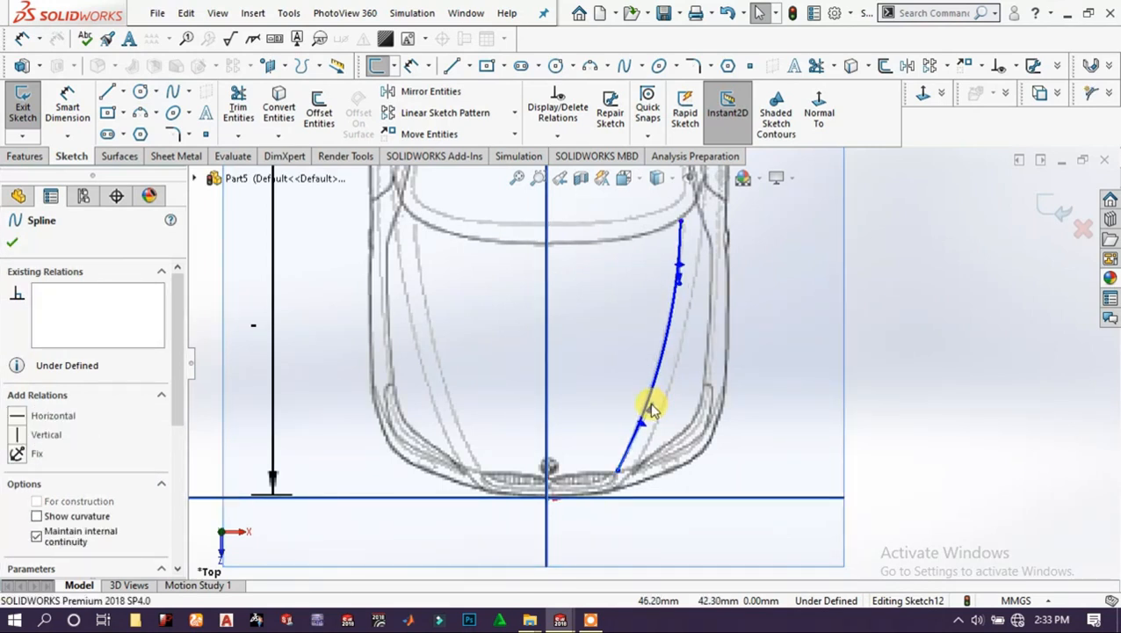
{"action": "left_click", "coordinate": [870, 403]}
{"action": "scroll", "coordinate": [820, 417], "scroll_direction": "down", "scroll_amount": 2}
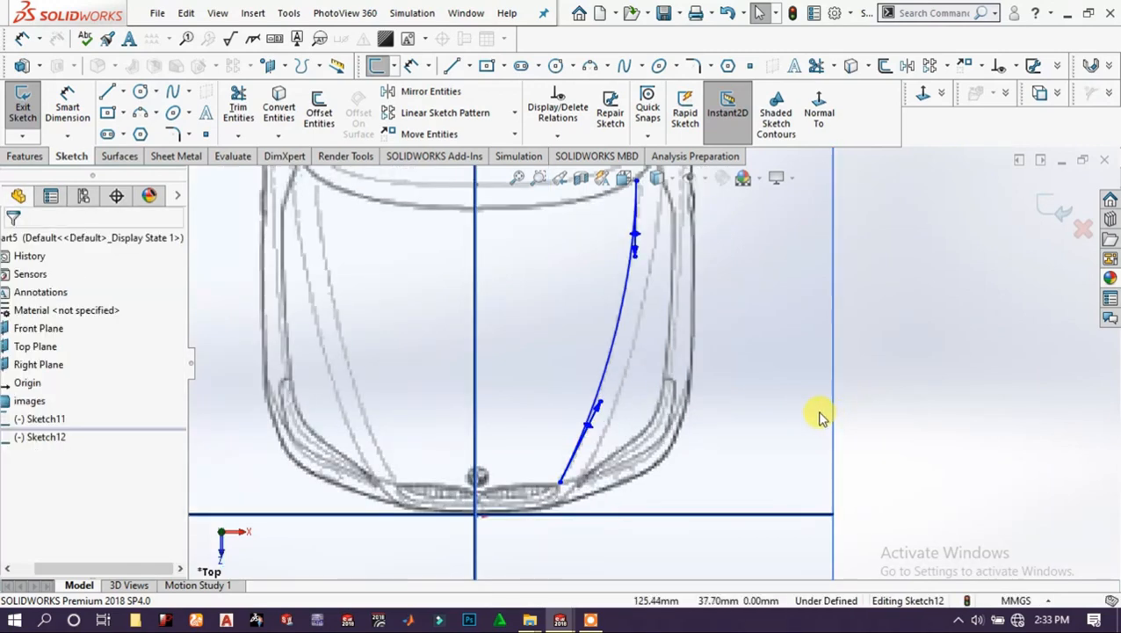
{"action": "left_click", "coordinate": [1048, 220]}
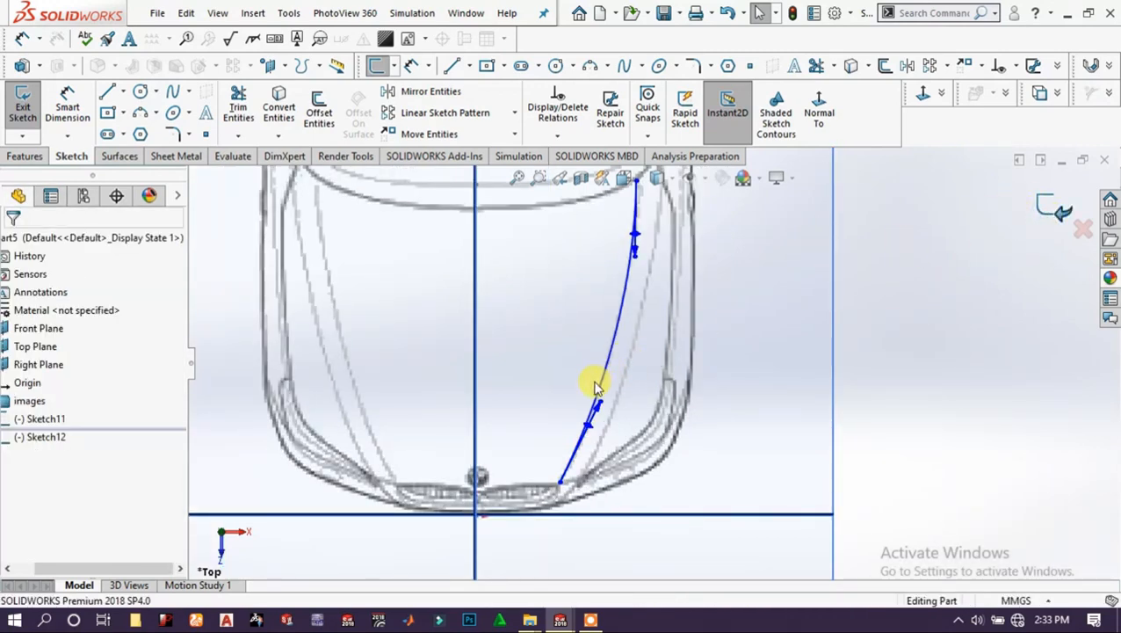
Create a projected curve from Sketch11 and Sketch12 using the sketch-on-sketch projection type.
{"action": "scroll", "coordinate": [578, 395], "scroll_direction": "up", "scroll_amount": 2}
{"action": "mouse_move", "coordinate": [563, 458]}
{"action": "middle_mouse_down"}
{"action": "mouse_move", "coordinate": [533, 320]}
{"action": "mouse_move", "coordinate": [529, 363]}
{"action": "mouse_move", "coordinate": [495, 376]}
{"action": "middle_mouse_up"}
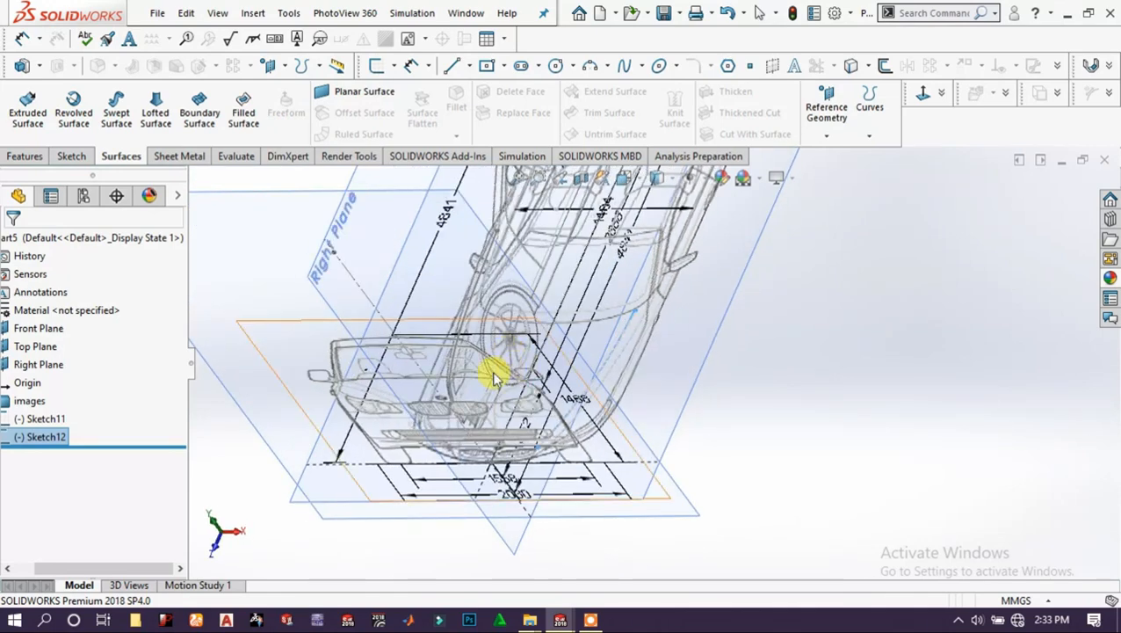
{"action": "left_click", "coordinate": [39, 422]}
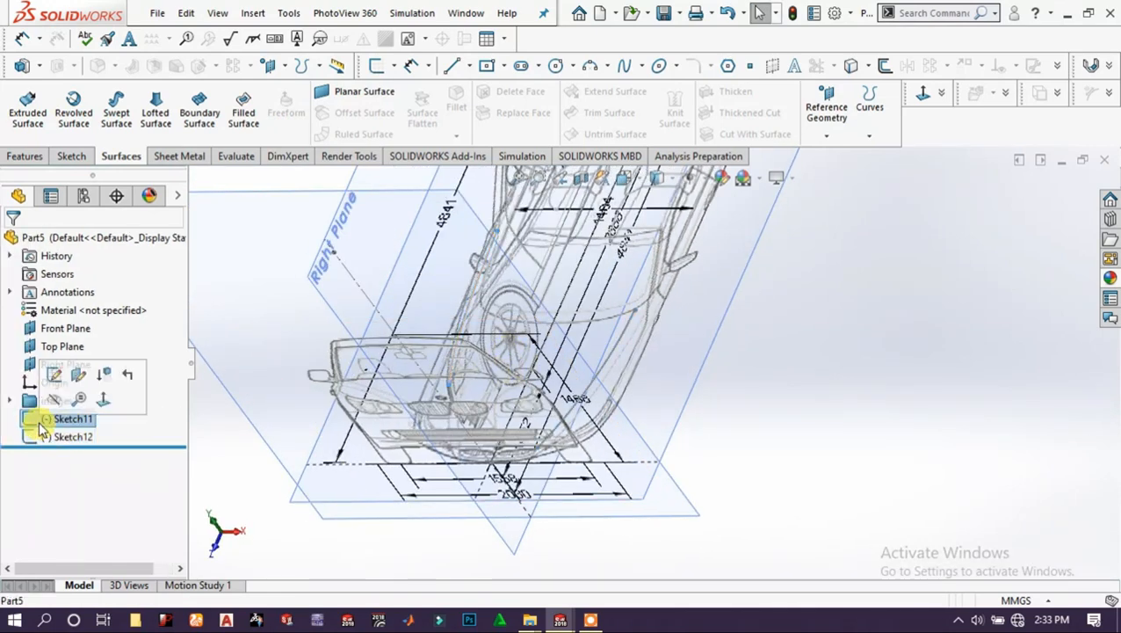
{"action": "left_click", "coordinate": [74, 437], "text": "ctrl"}
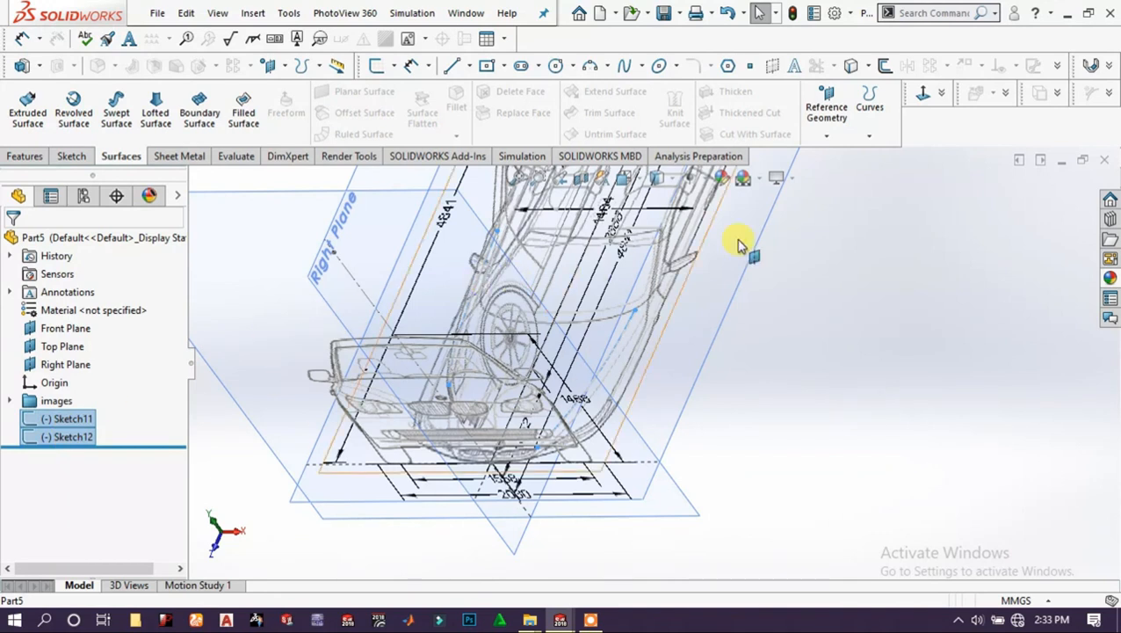
{"action": "left_click", "coordinate": [872, 135]}
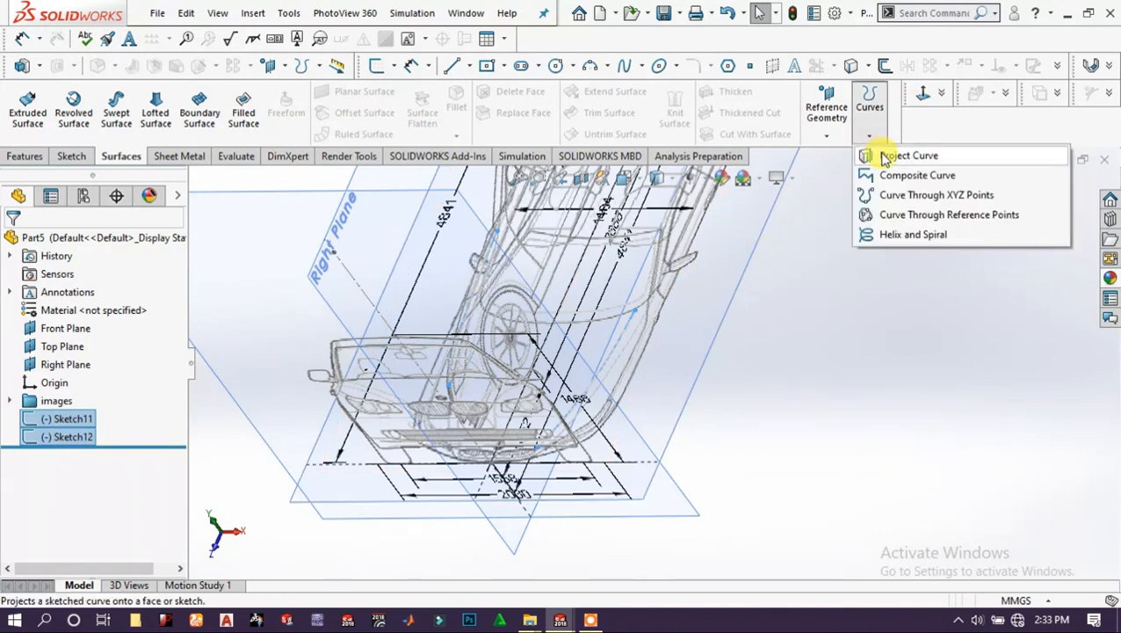
{"action": "left_click", "coordinate": [880, 155]}
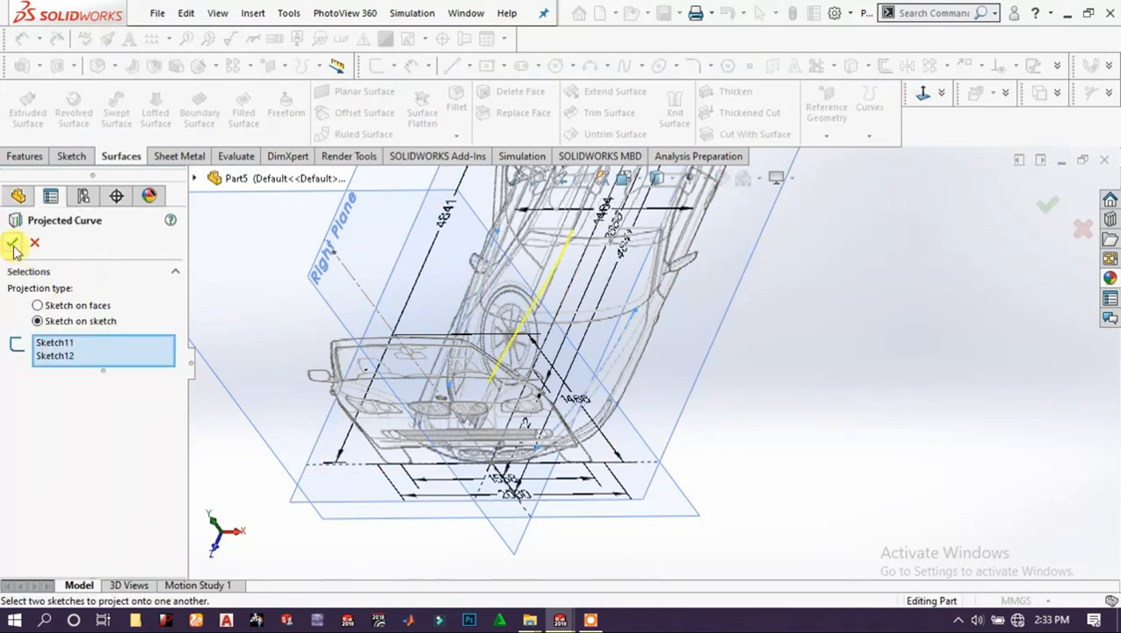
{"action": "left_click", "coordinate": [12, 244]}
Start another sketch on the Right Plane, framing the side-view hood beneath the projected curve.
{"action": "scroll", "coordinate": [577, 303], "scroll_direction": "up", "scroll_amount": 3}
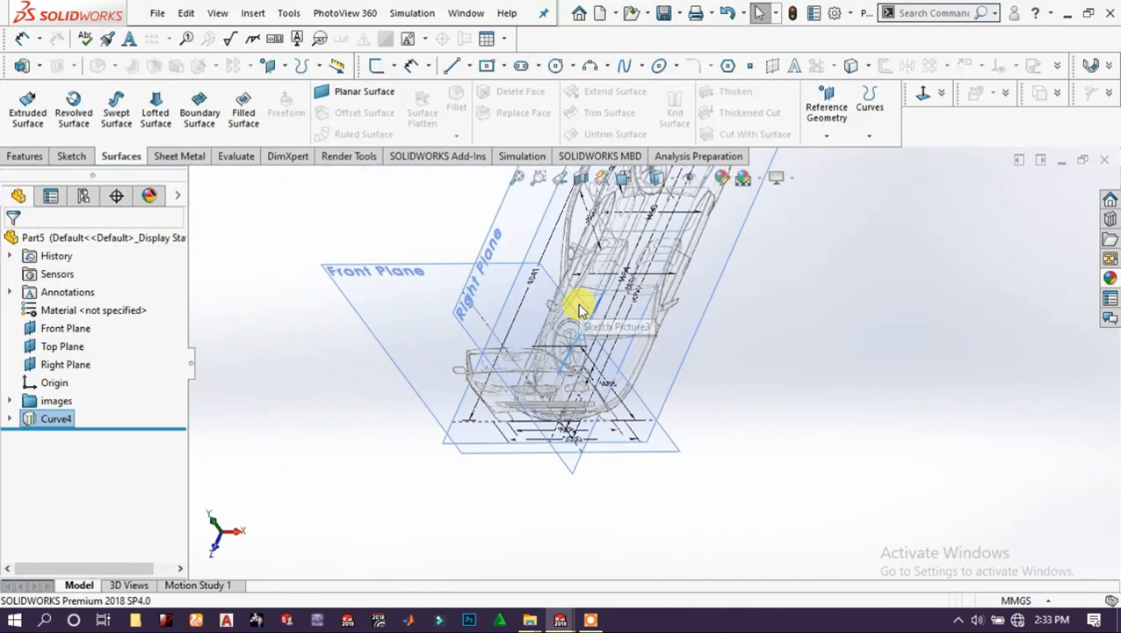
{"action": "middle_click_drag", "start_coordinate": [618, 327], "coordinate": [566, 275]}
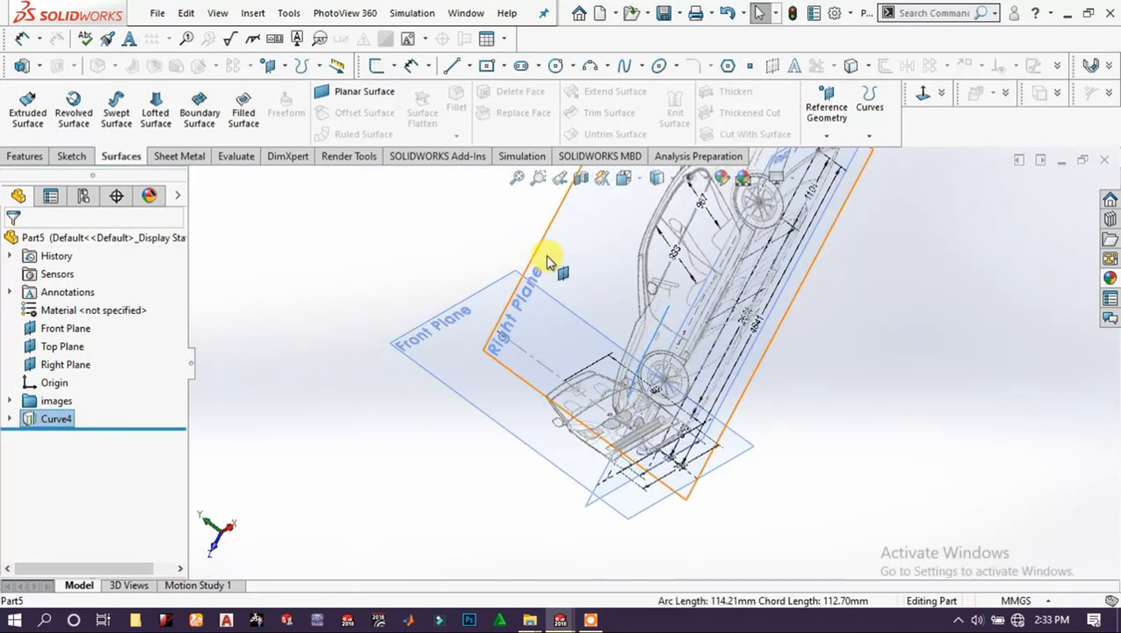
{"action": "left_click", "coordinate": [551, 259]}
{"action": "left_click", "coordinate": [619, 207]}
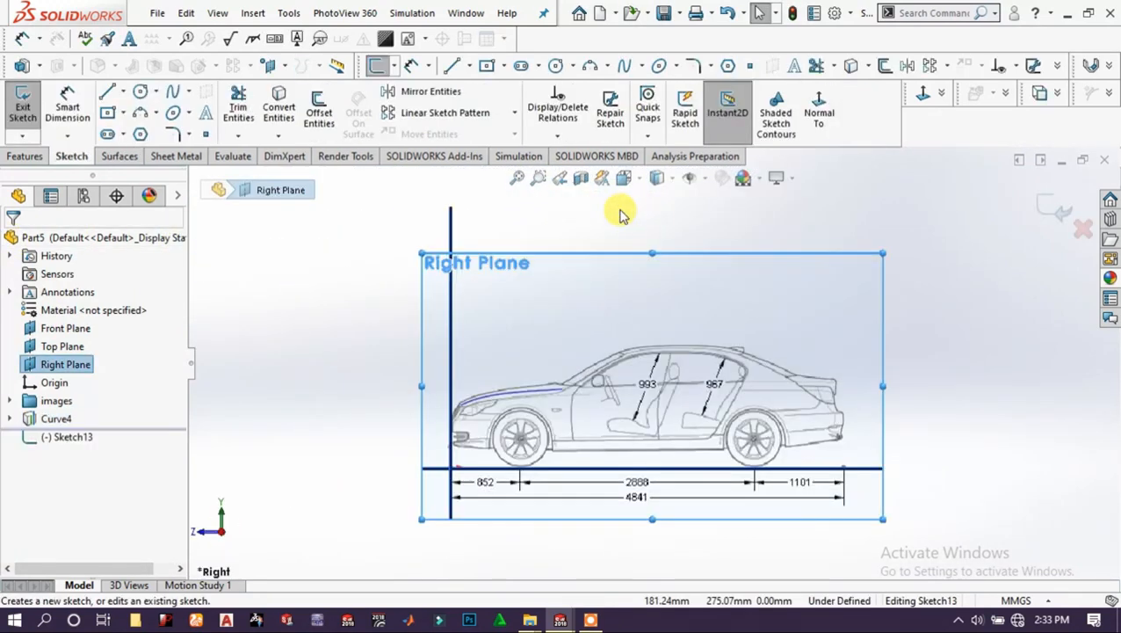
{"action": "scroll", "coordinate": [547, 413], "scroll_direction": "down", "scroll_amount": 5}
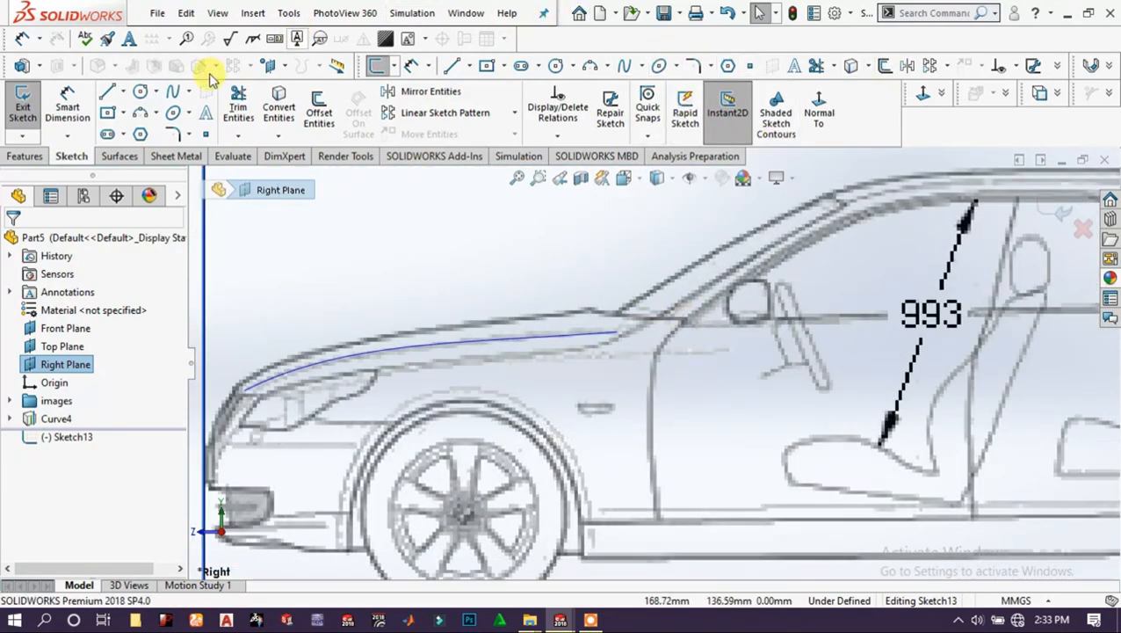
Draw a two-point spline below the projected curve, from above the headlight to about 121.2, 81.7 mm near the windshield base, and select it.
{"action": "left_click", "coordinate": [171, 93]}
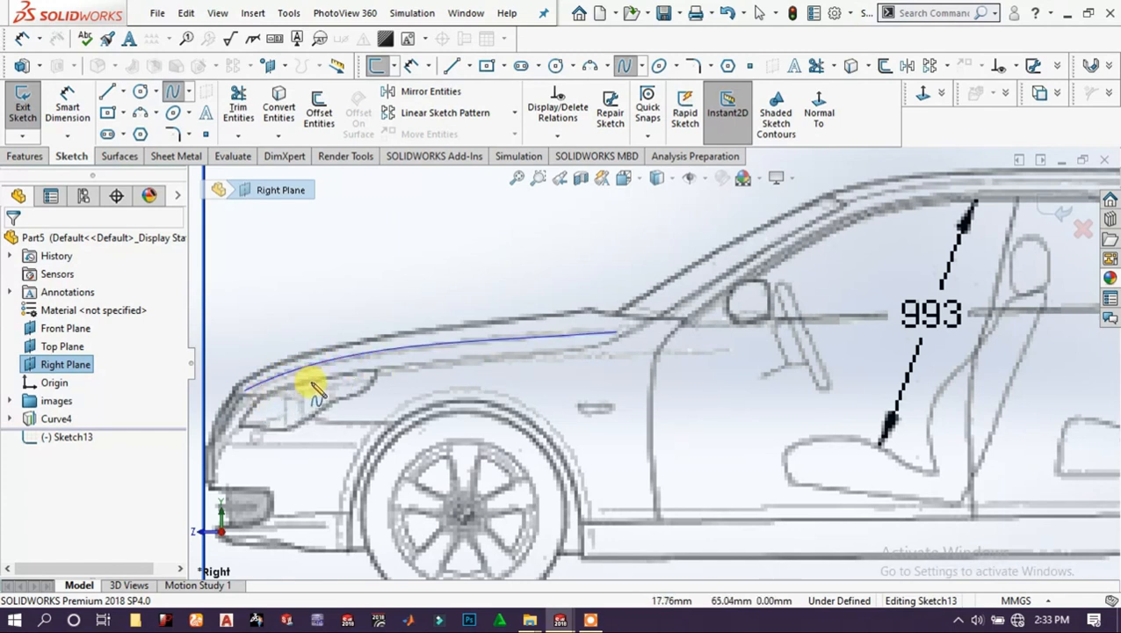
{"action": "left_click", "coordinate": [246, 392]}
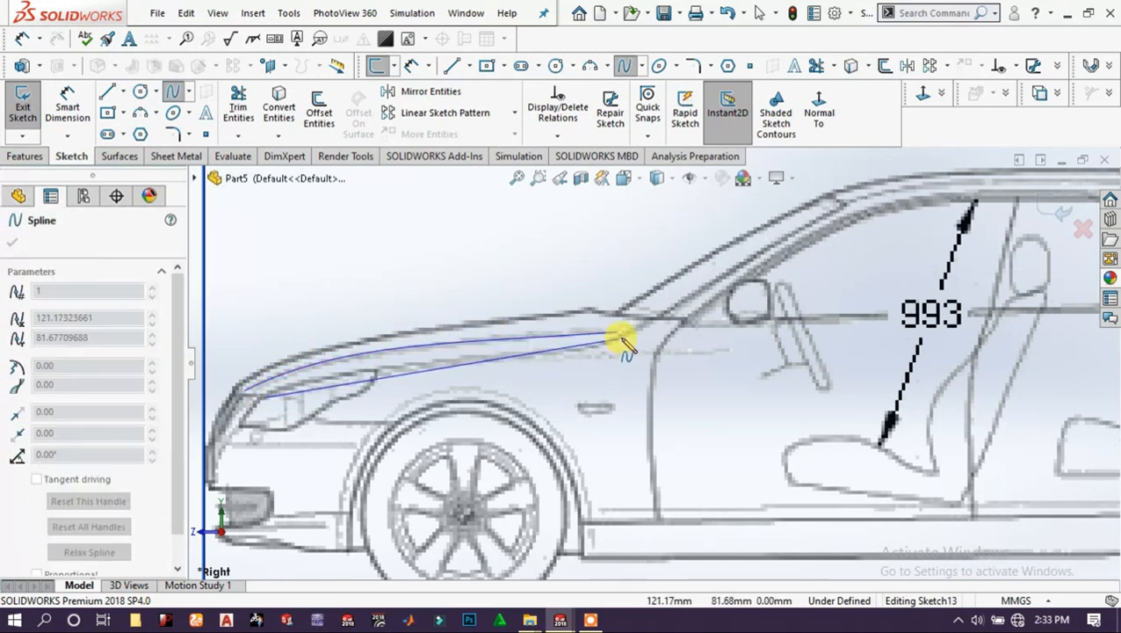
{"action": "left_click", "coordinate": [622, 338]}
{"action": "right_click", "coordinate": [634, 334]}
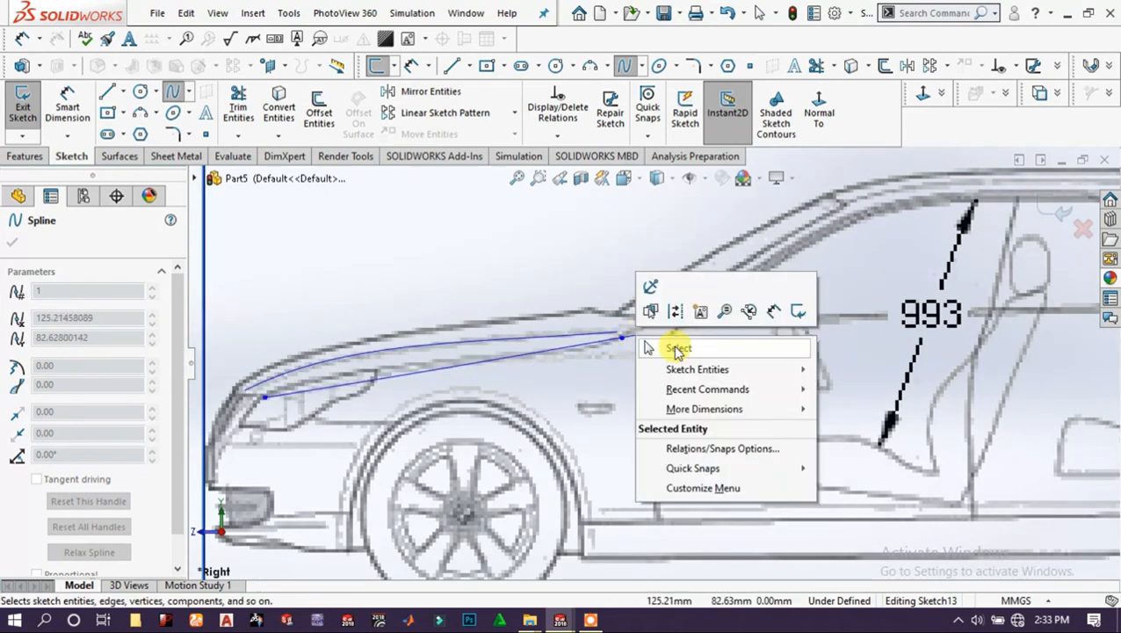
{"action": "left_click", "coordinate": [674, 348]}
{"action": "left_click", "coordinate": [544, 351]}
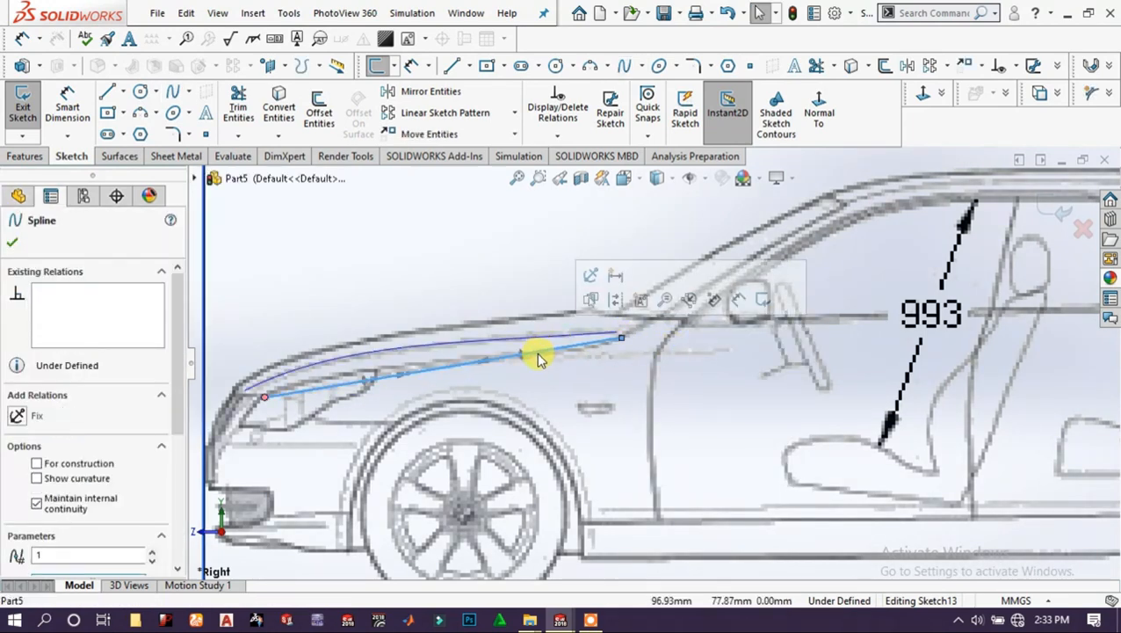
Adjust both tangent handles of the side-view spline so it follows the lower hood line, and exit the sketch.
{"action": "left_click_drag", "start_coordinate": [488, 364], "coordinate": [365, 364]}
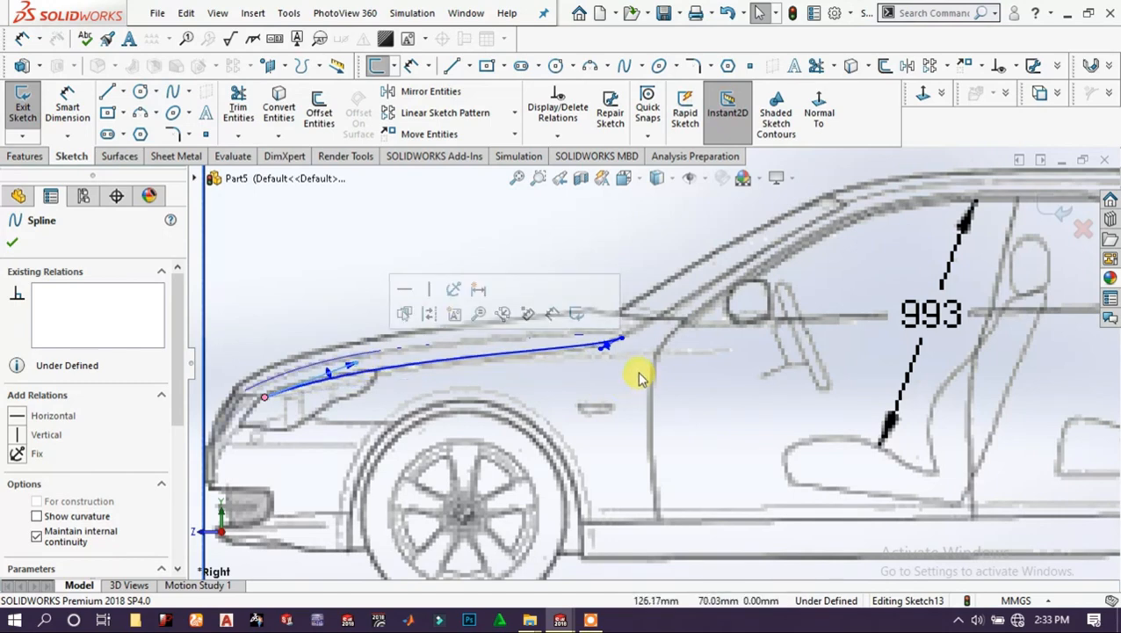
{"action": "scroll", "coordinate": [605, 359], "scroll_direction": "down", "scroll_amount": 4}
{"action": "left_click_drag", "start_coordinate": [597, 333], "coordinate": [576, 345]}
{"action": "scroll", "coordinate": [545, 341], "scroll_direction": "up", "scroll_amount": 6}
{"action": "scroll", "coordinate": [514, 366], "scroll_direction": "down", "scroll_amount": 3}
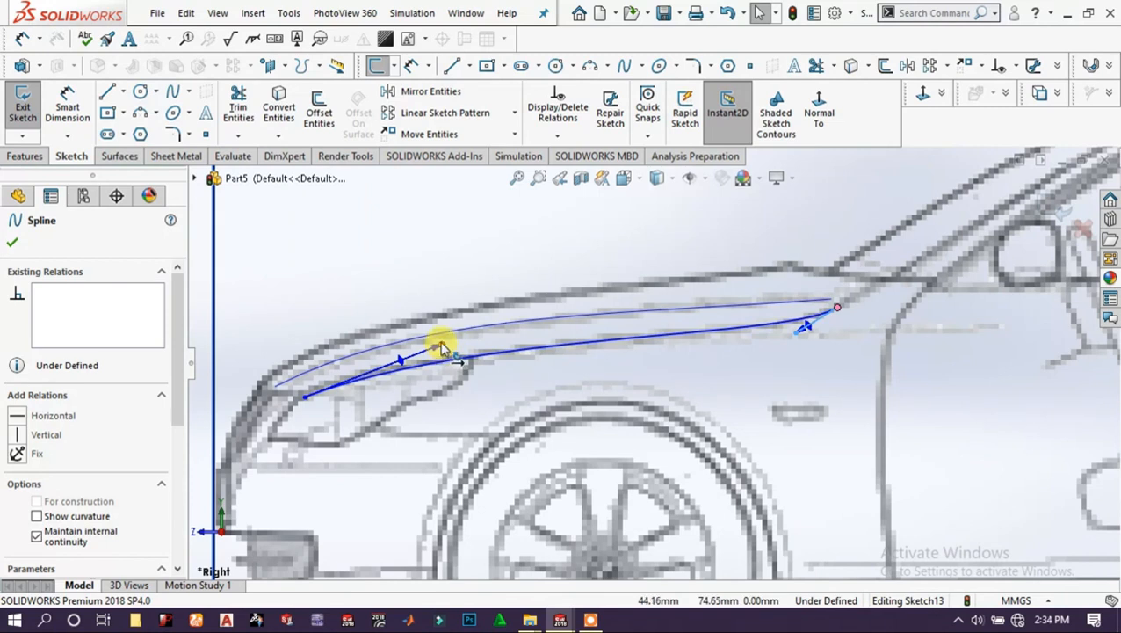
{"action": "left_click_drag", "start_coordinate": [442, 347], "coordinate": [391, 349]}
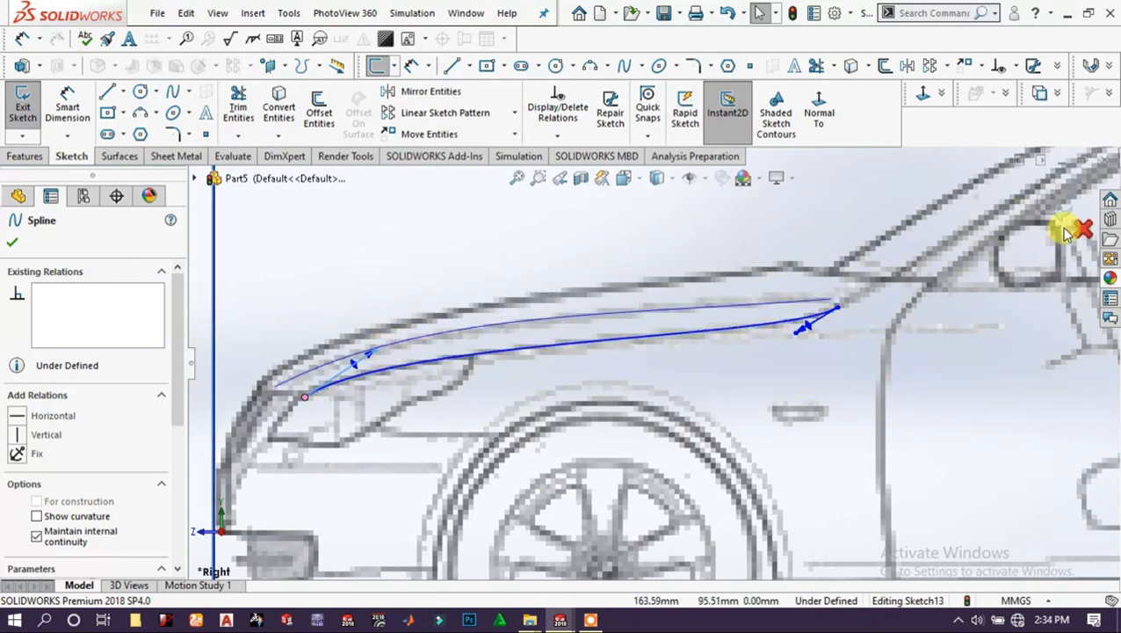
{"action": "left_click", "coordinate": [1062, 216]}
Start a new sketch on the Top Plane, framing the hood around the existing projected curve.
{"action": "scroll", "coordinate": [773, 278], "scroll_direction": "up", "scroll_amount": 5}
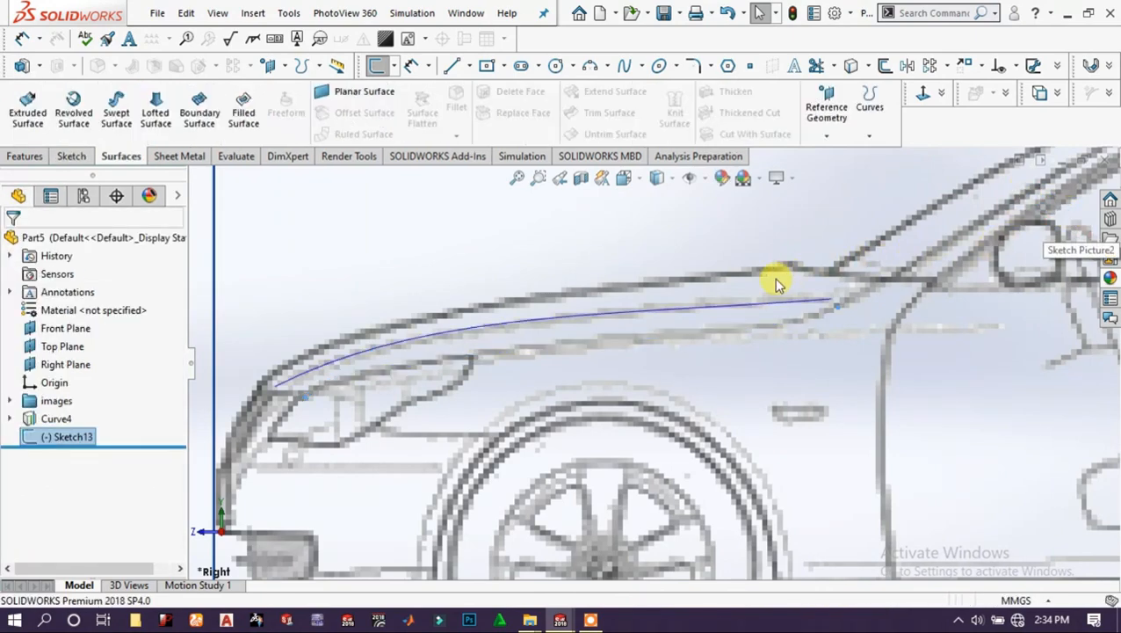
{"action": "scroll", "coordinate": [709, 318], "scroll_direction": "up", "scroll_amount": 3}
{"action": "middle_click_drag", "start_coordinate": [710, 283], "coordinate": [836, 378]}
{"action": "scroll", "coordinate": [835, 378], "scroll_direction": "up", "scroll_amount": 3}
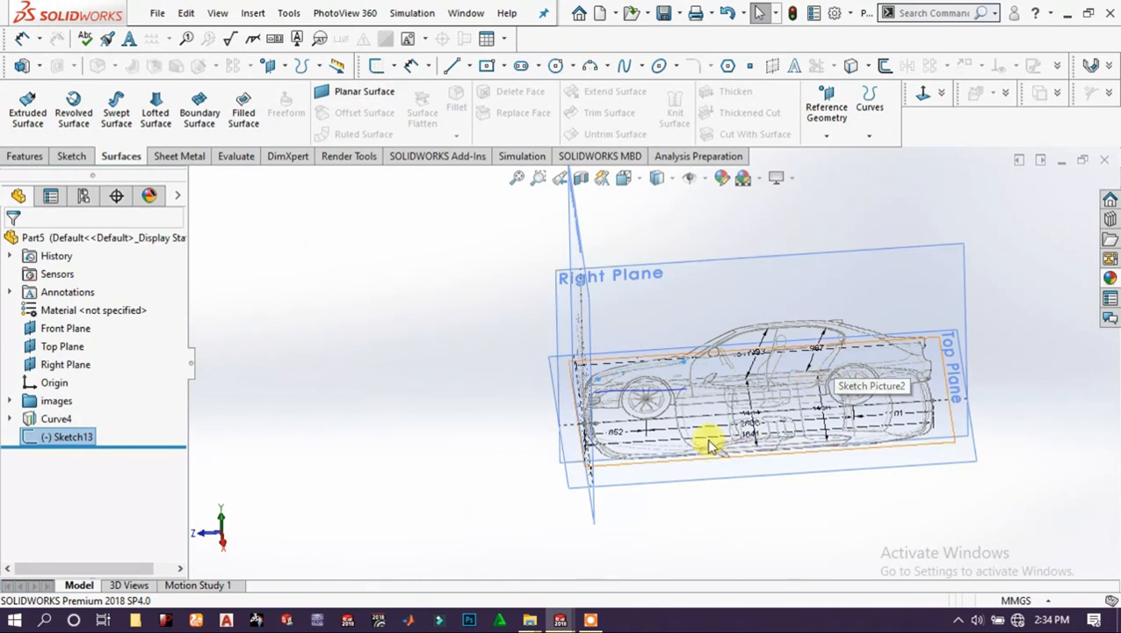
{"action": "left_click", "coordinate": [637, 477]}
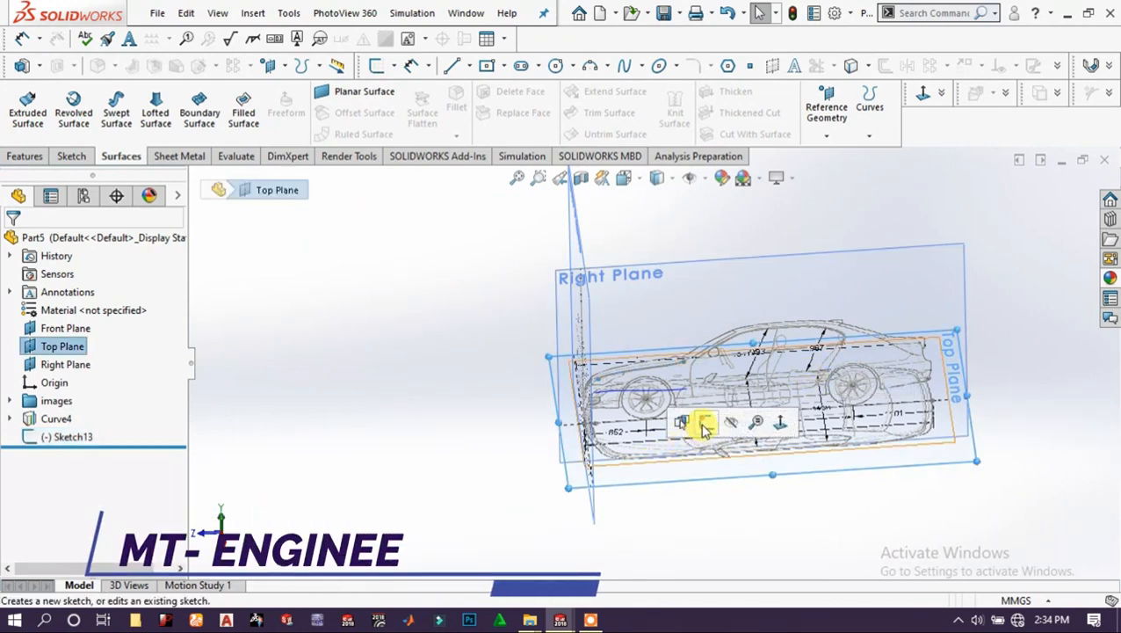
{"action": "left_click", "coordinate": [703, 423]}
{"action": "scroll", "coordinate": [716, 444], "scroll_direction": "down", "scroll_amount": 5}
{"action": "scroll", "coordinate": [646, 440], "scroll_direction": "up", "scroll_amount": 3}
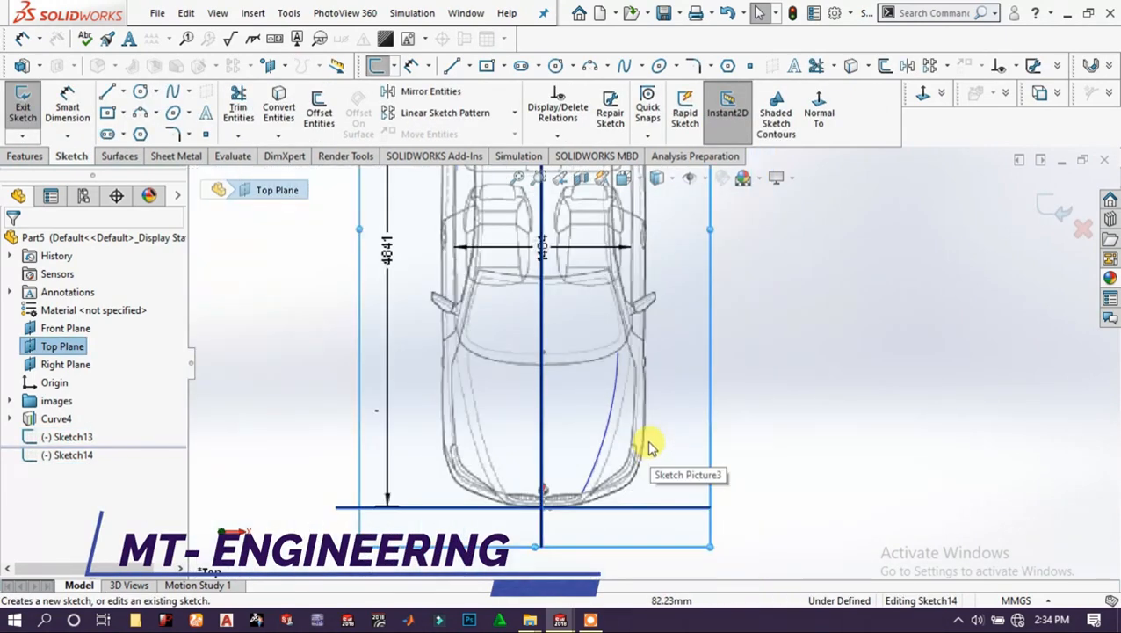
{"action": "scroll", "coordinate": [646, 318], "scroll_direction": "down", "scroll_amount": 1}
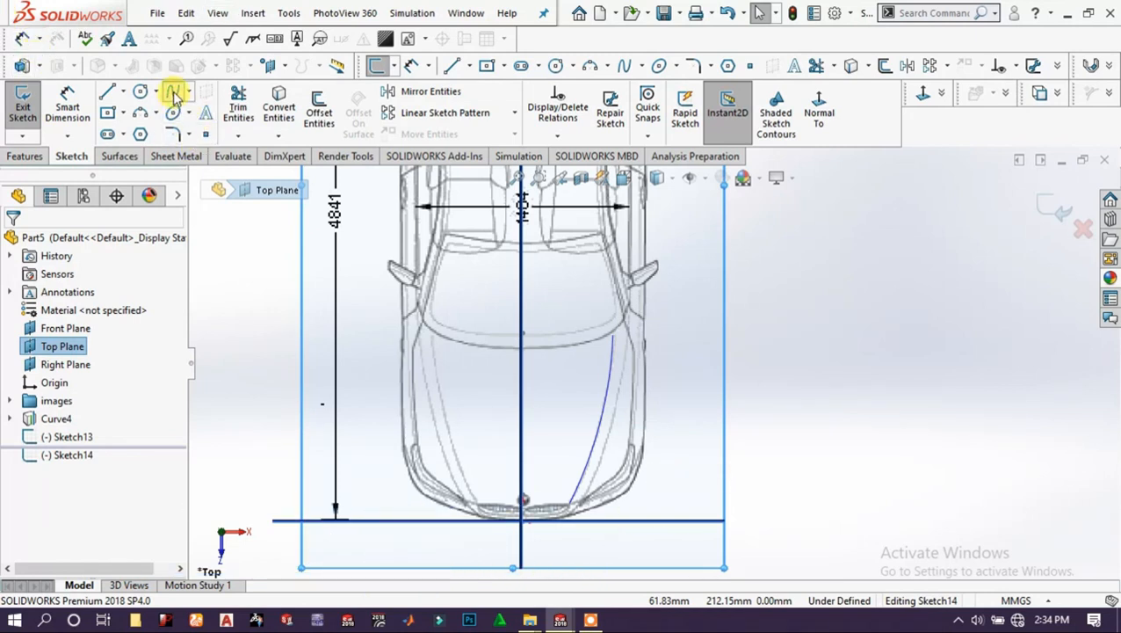
Draw a two-point spline outside the projected curve, from the hood's front edge to about 68.7, 119.5 mm near the windshield corner.
{"action": "left_click", "coordinate": [173, 93]}
{"action": "left_click", "coordinate": [581, 501]}
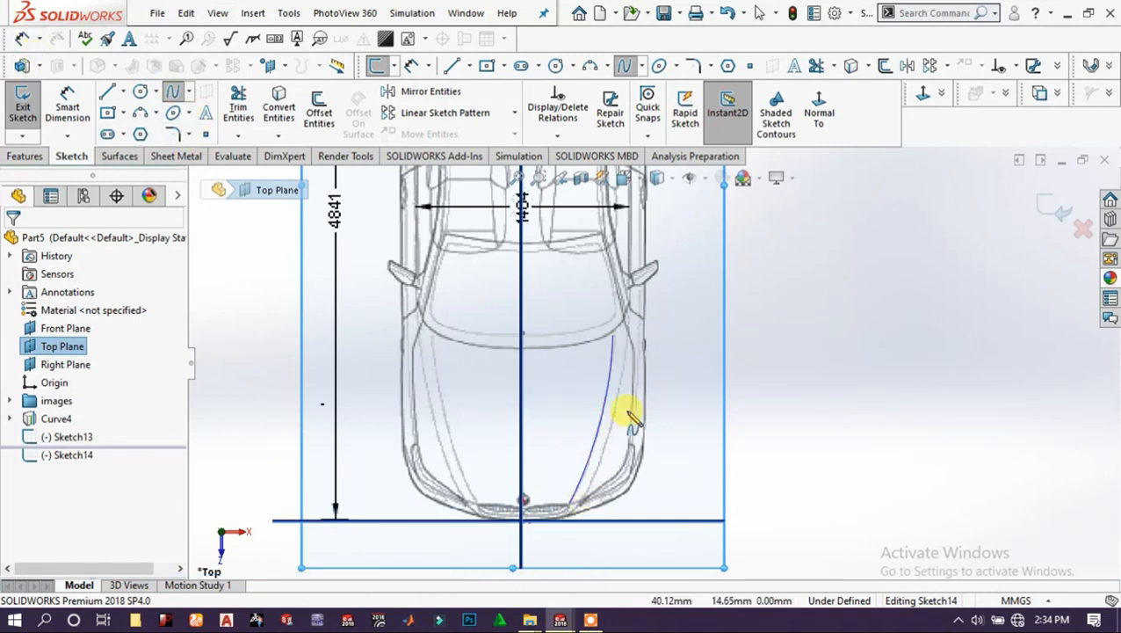
{"action": "left_click", "coordinate": [630, 337]}
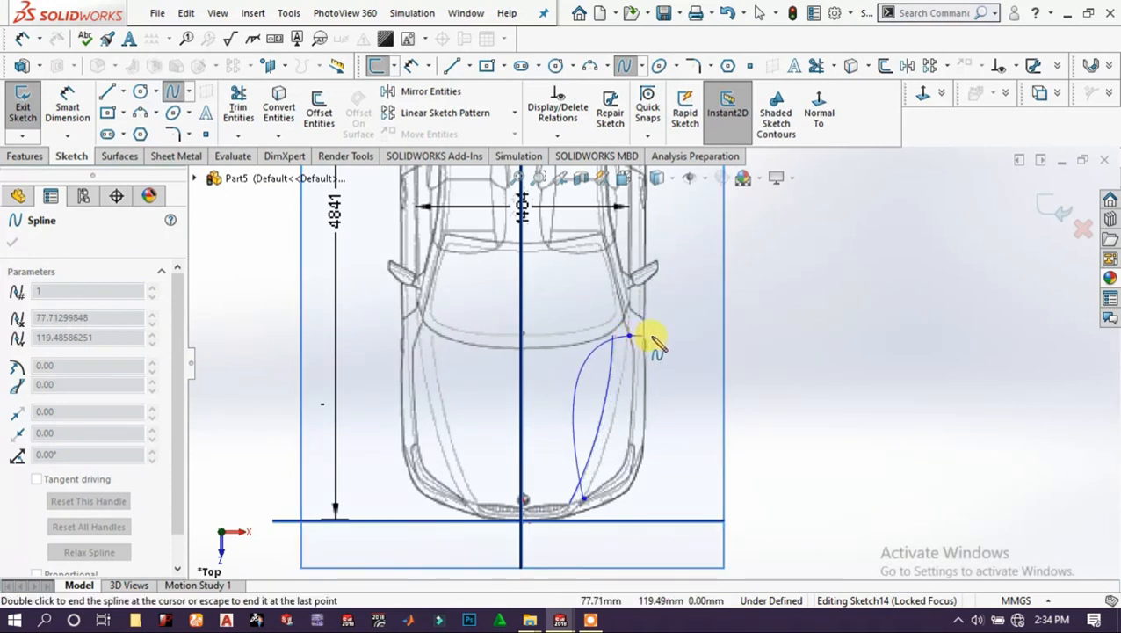
{"action": "key", "text": "Escape"}
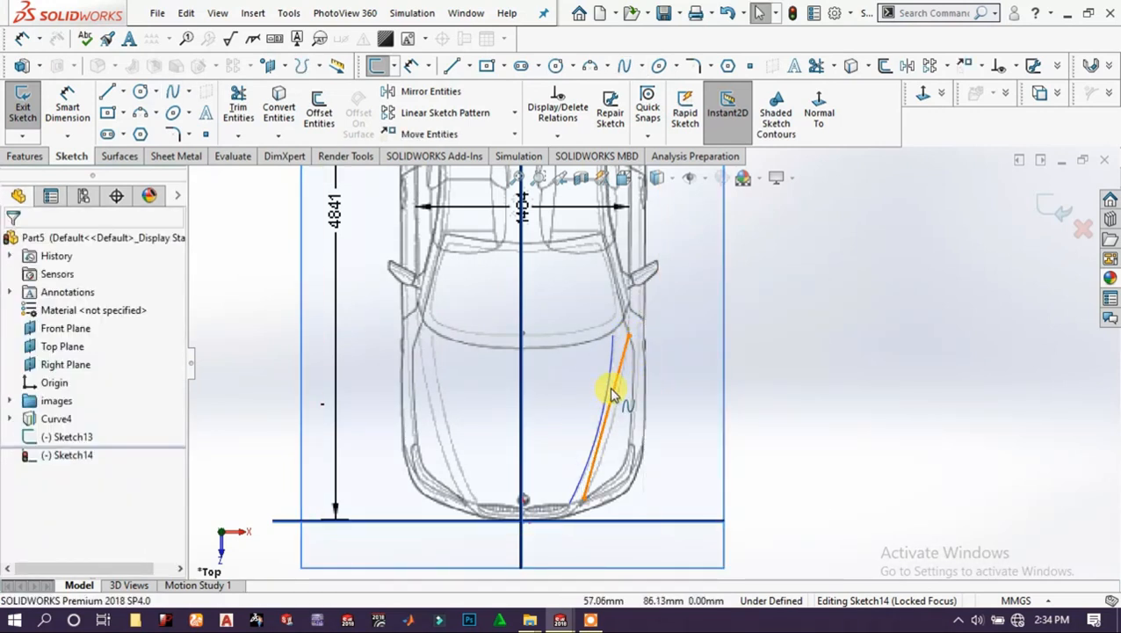
Select the top-view spline and adjust both of its tangent handles to bend it along the outer hood crease.
{"action": "left_click", "coordinate": [615, 396]}
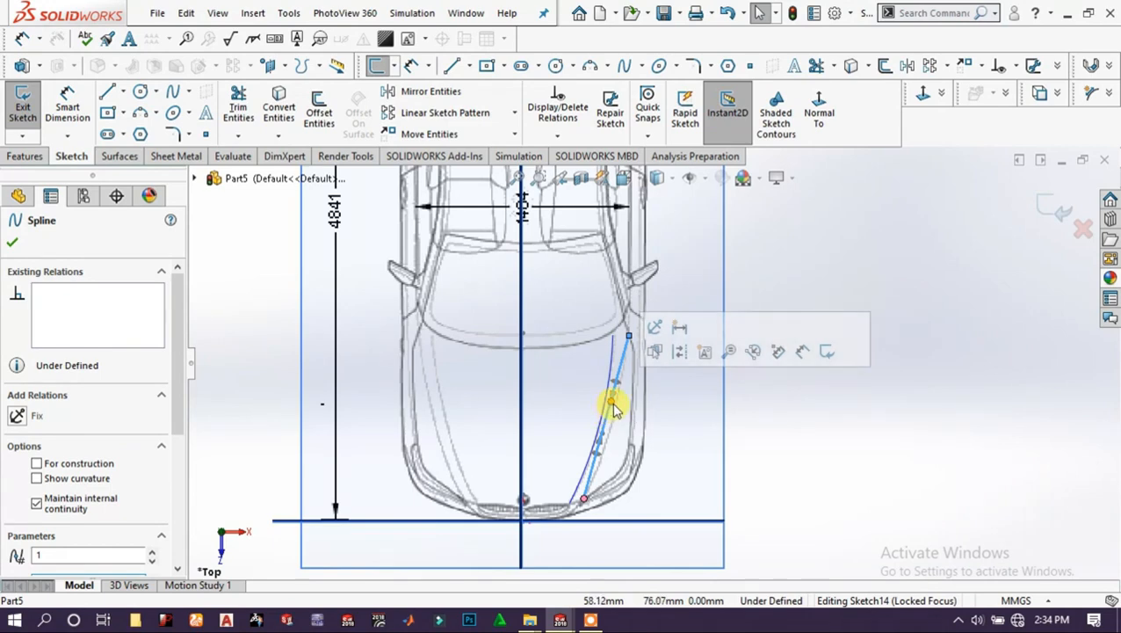
{"action": "left_click_drag", "start_coordinate": [614, 406], "coordinate": [624, 407]}
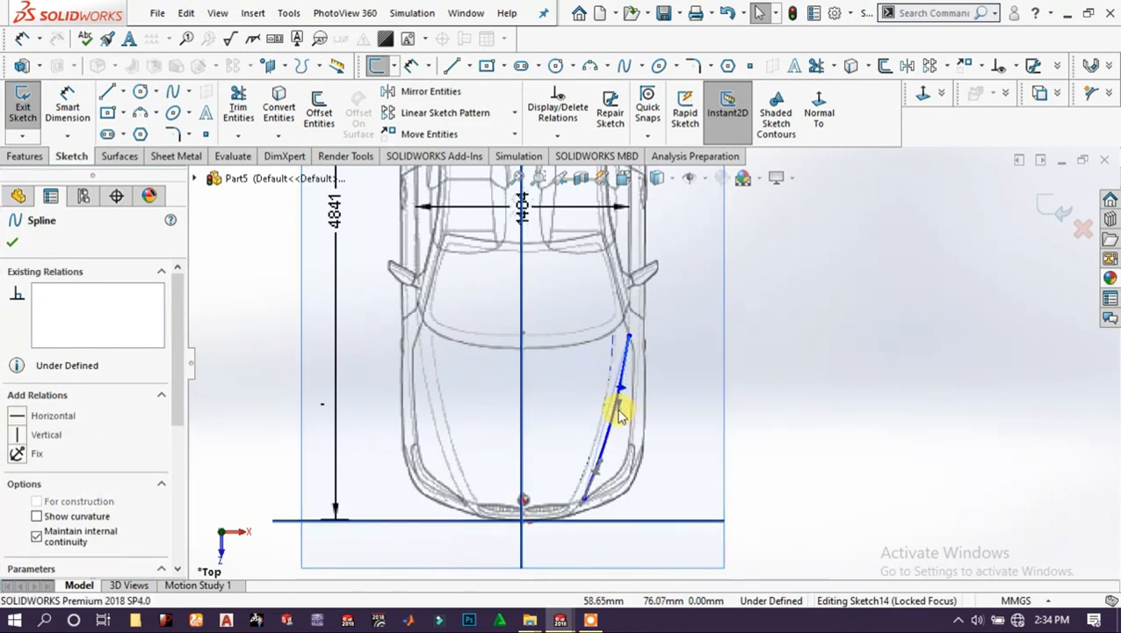
{"action": "scroll", "coordinate": [606, 435], "scroll_direction": "down", "scroll_amount": 5}
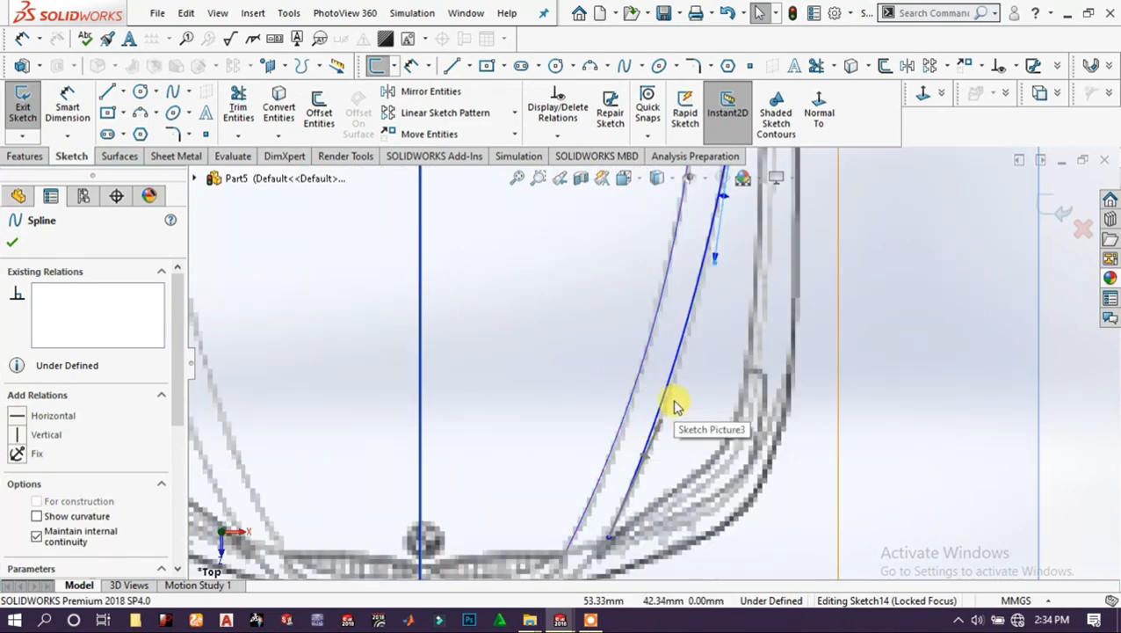
{"action": "left_click_drag", "start_coordinate": [665, 428], "coordinate": [676, 432]}
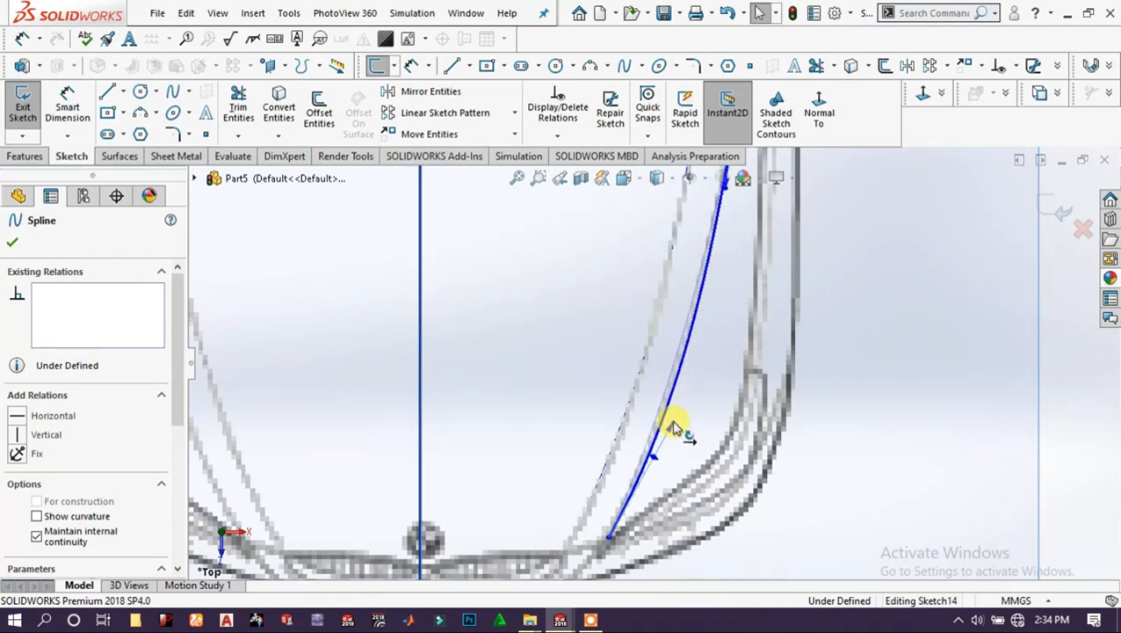
{"action": "double_click", "coordinate": [676, 425]}
{"action": "scroll", "coordinate": [703, 360], "scroll_direction": "up", "scroll_amount": 2}
{"action": "scroll", "coordinate": [731, 287], "scroll_direction": "up", "scroll_amount": 2}
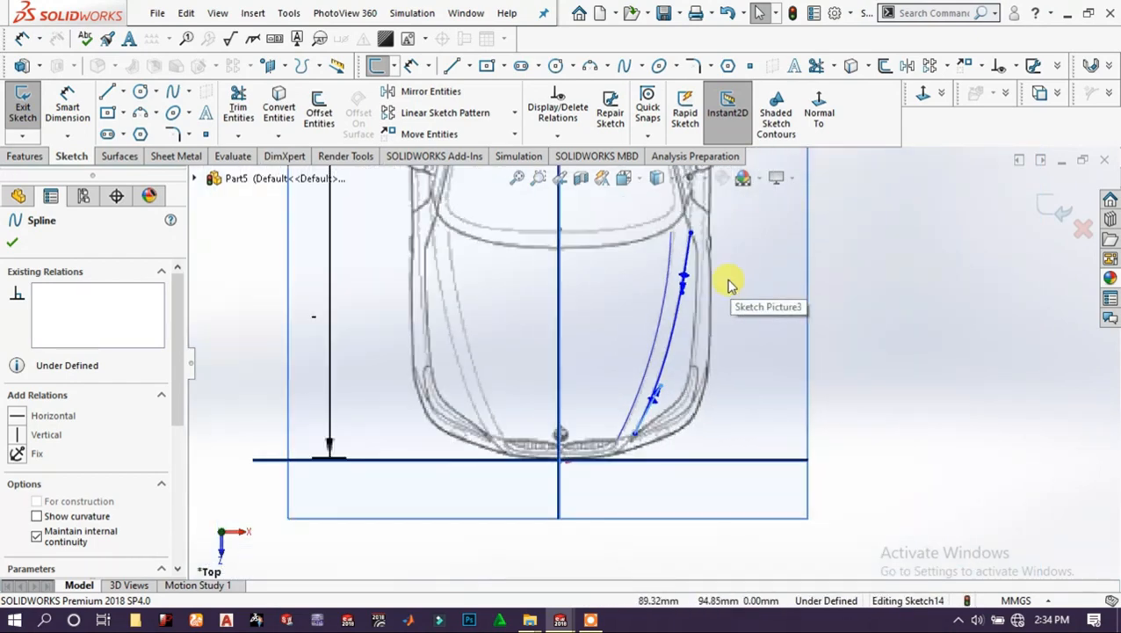
Move the spline's windshield end point to about 67, 121 mm, refine the tangent handle there, and exit the sketch.
{"action": "scroll", "coordinate": [690, 255], "scroll_direction": "down", "scroll_amount": 3}
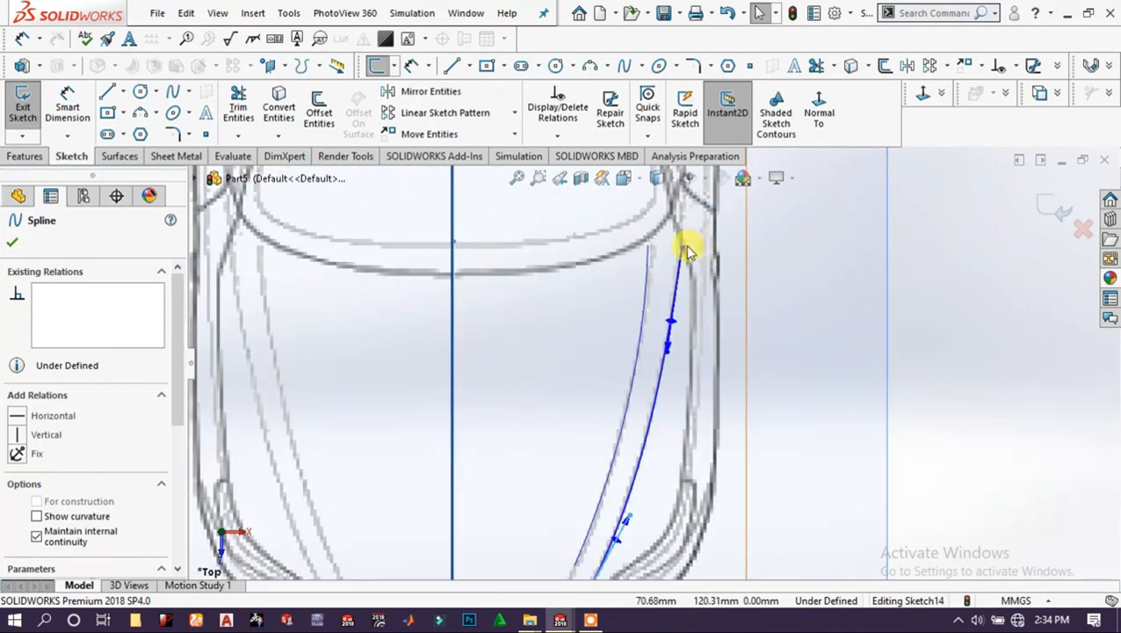
{"action": "left_click", "coordinate": [682, 251]}
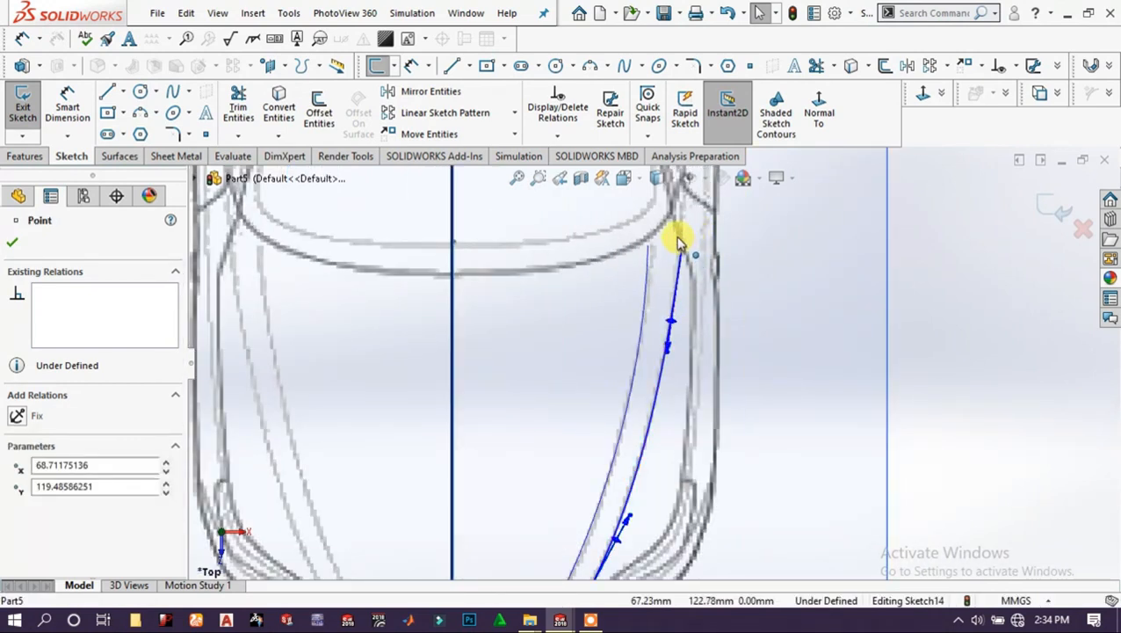
{"action": "mouse_move", "coordinate": [678, 242]}
{"action": "left_mouse_down"}
{"action": "mouse_move", "coordinate": [674, 232]}
{"action": "mouse_move", "coordinate": [681, 248]}
{"action": "left_mouse_up"}
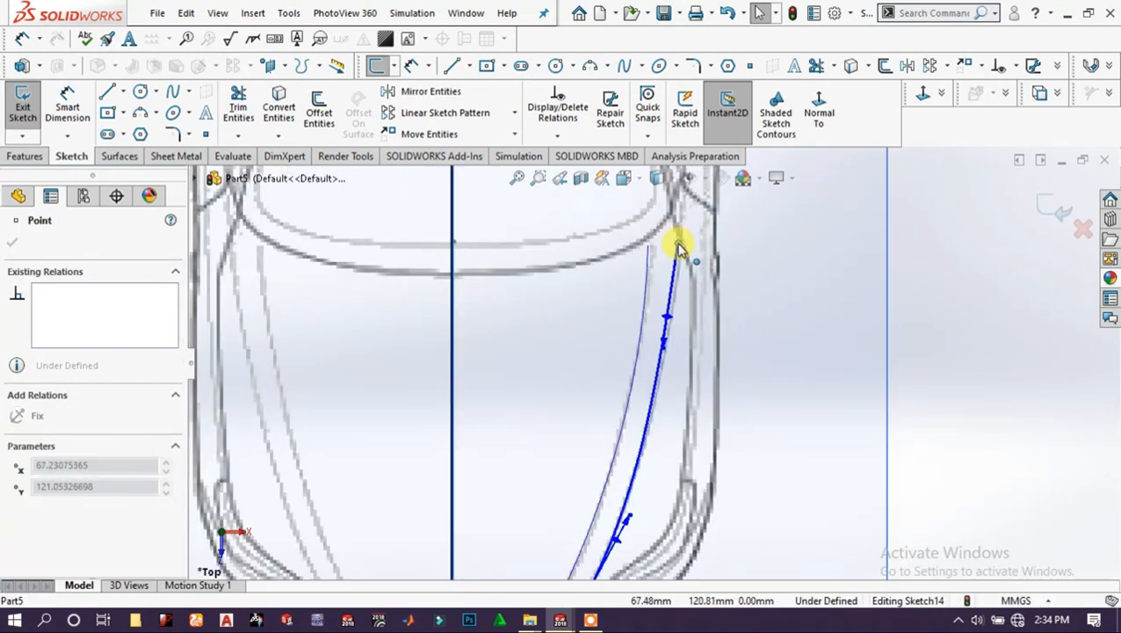
{"action": "left_click", "coordinate": [671, 357]}
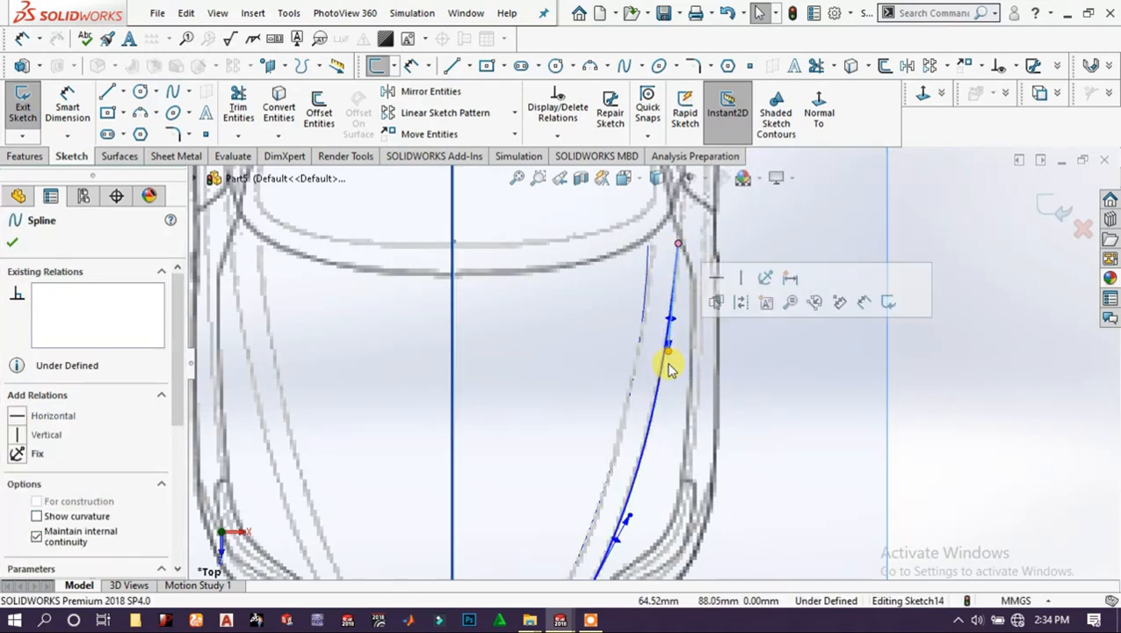
{"action": "scroll", "coordinate": [671, 373], "scroll_direction": "up", "scroll_amount": 2}
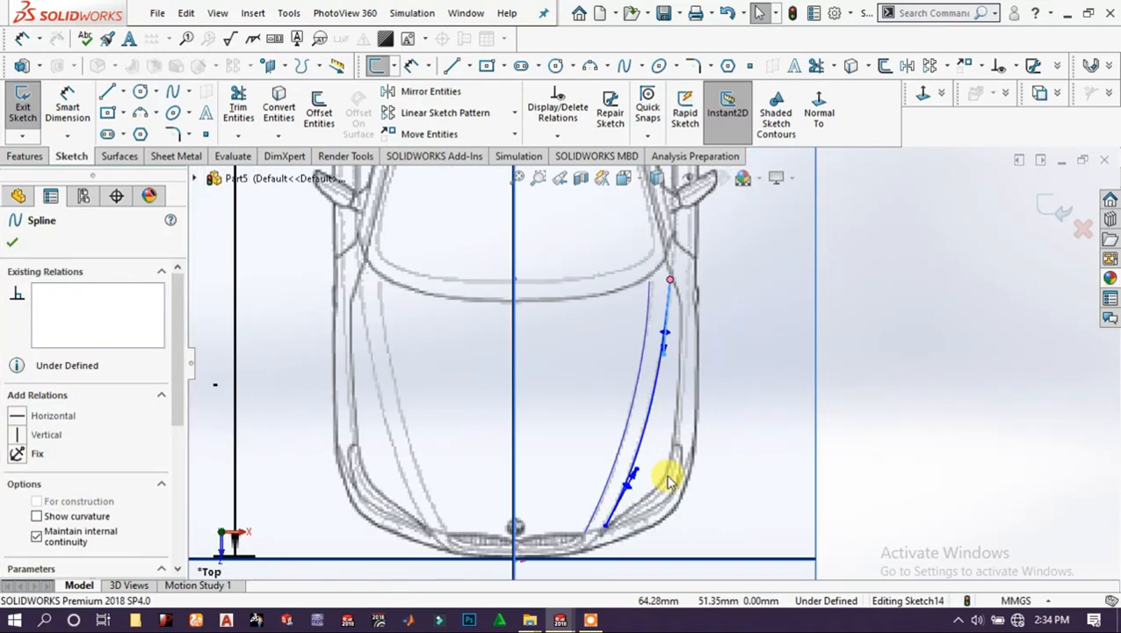
{"action": "left_click", "coordinate": [1041, 214]}
{"action": "left_click", "coordinate": [1046, 211]}
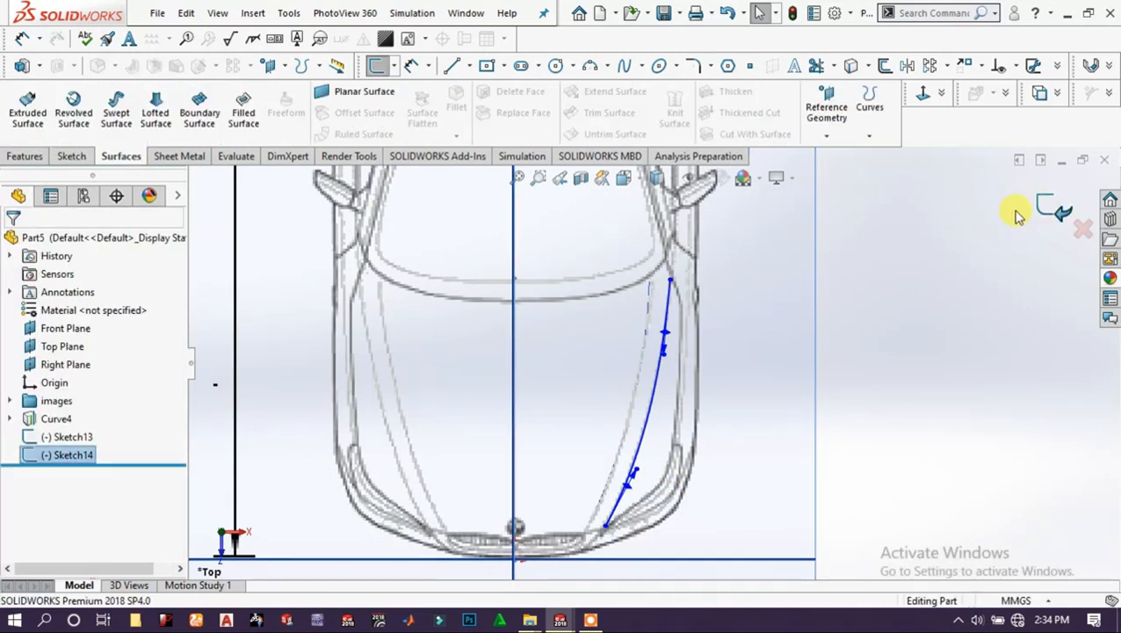
Create a projected curve from Sketch13 and Sketch14 using the sketch-on-sketch projection type.
{"action": "scroll", "coordinate": [613, 502], "scroll_direction": "up", "scroll_amount": 1}
{"action": "middle_click_drag", "start_coordinate": [613, 503], "coordinate": [601, 369]}
{"action": "left_click", "coordinate": [85, 437], "text": "ctrl"}
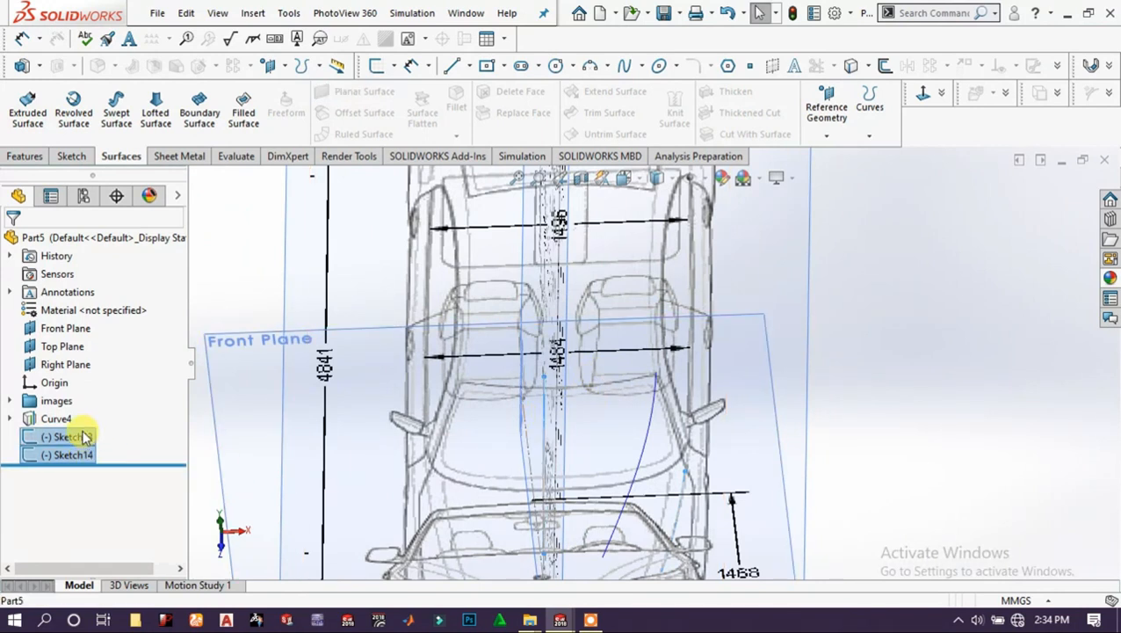
{"action": "left_click", "coordinate": [871, 138]}
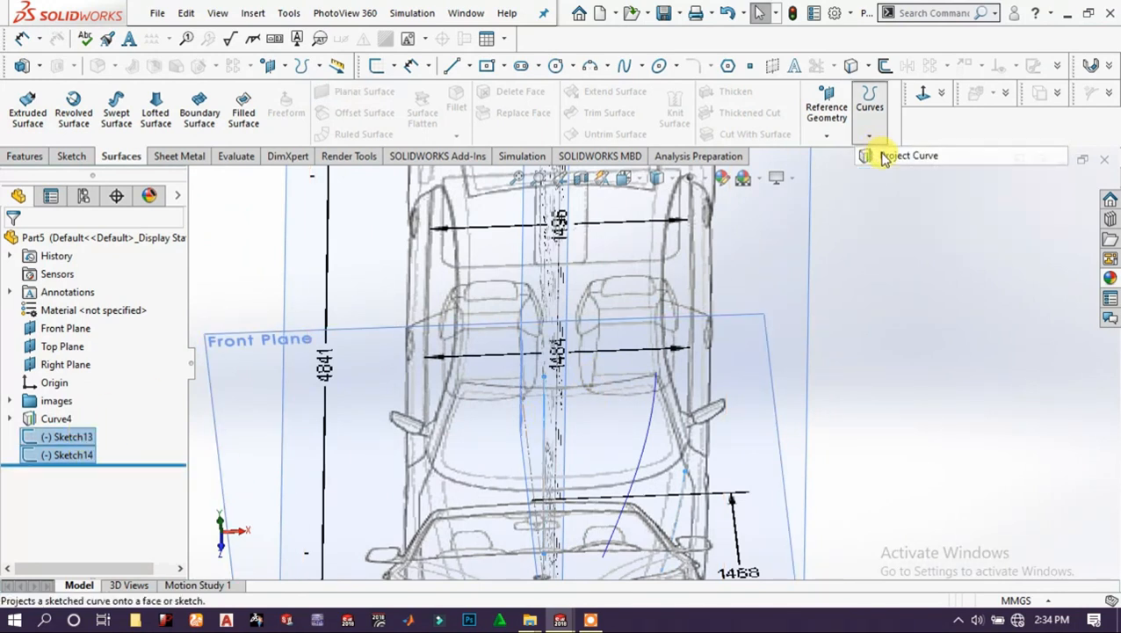
{"action": "left_click", "coordinate": [883, 156]}
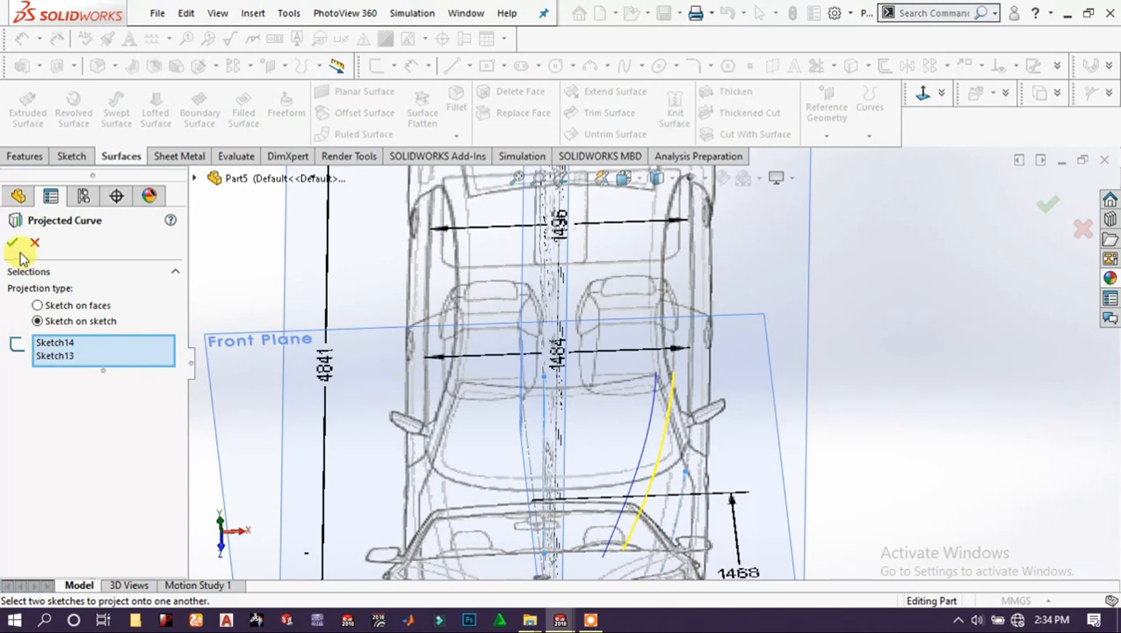
{"action": "left_click", "coordinate": [12, 244]}
Create a lofted surface between the two projected hood curves, using Curve5 and Curve4 as profiles.
{"action": "scroll", "coordinate": [676, 452], "scroll_direction": "up", "scroll_amount": 2}
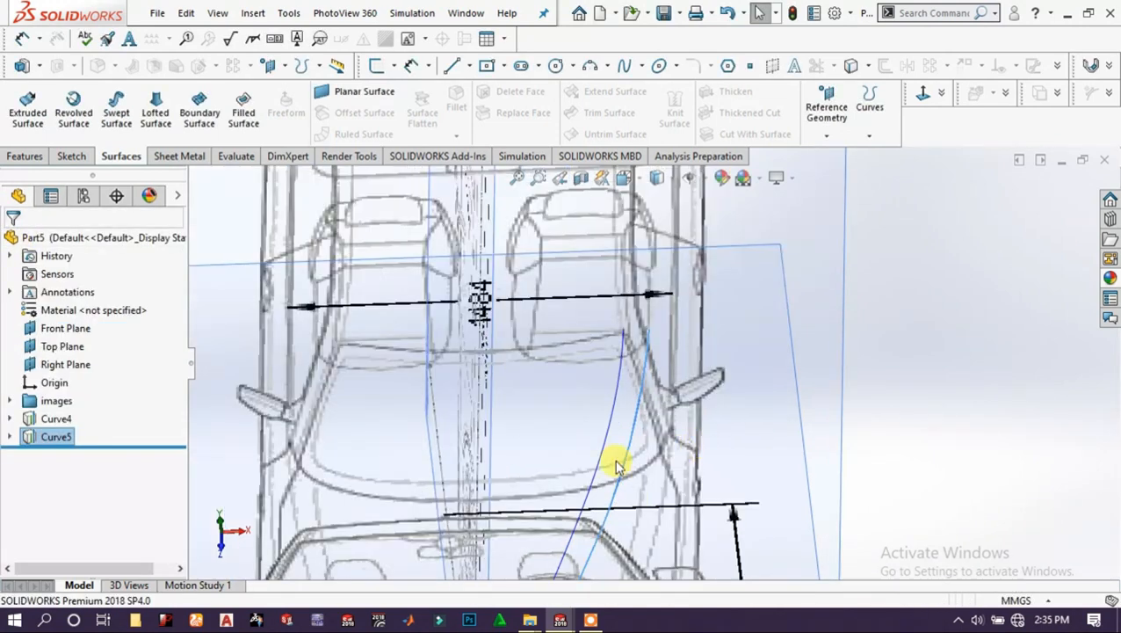
{"action": "scroll", "coordinate": [613, 463], "scroll_direction": "down", "scroll_amount": 4}
{"action": "middle_click_drag", "start_coordinate": [524, 466], "coordinate": [476, 372]}
{"action": "scroll", "coordinate": [507, 357], "scroll_direction": "down", "scroll_amount": 3}
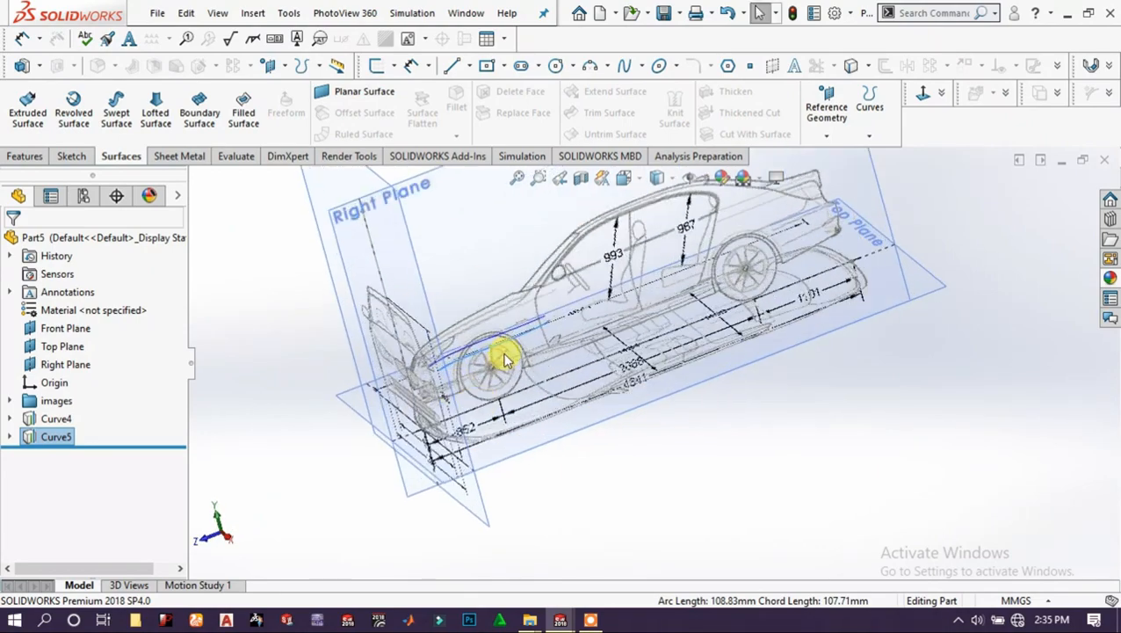
{"action": "middle_click_drag", "start_coordinate": [525, 323], "coordinate": [606, 384]}
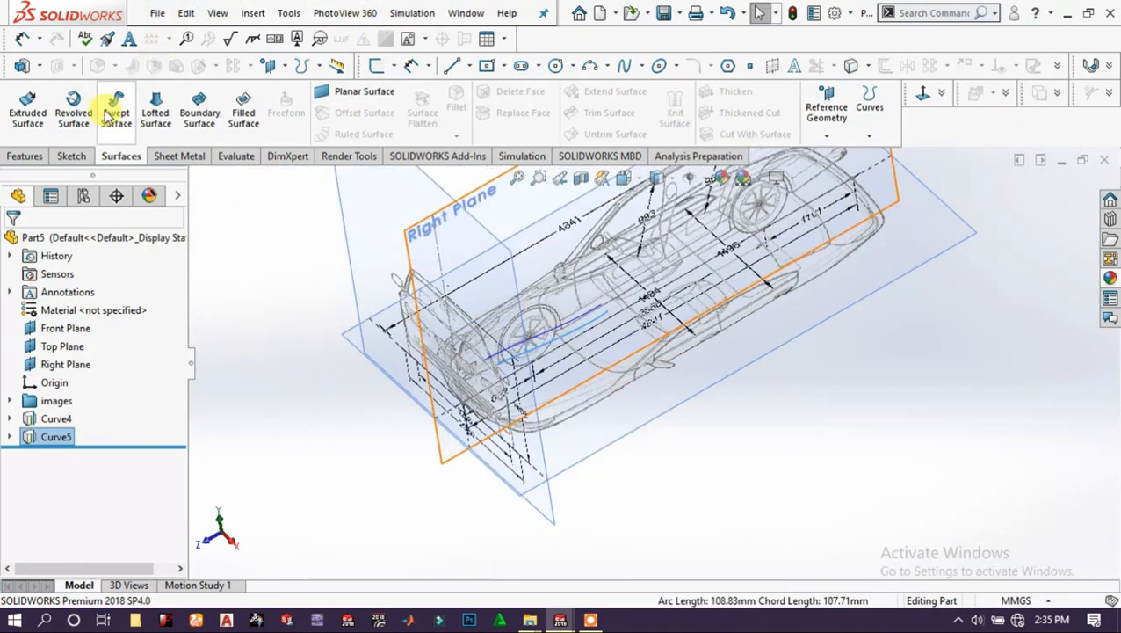
{"action": "left_click", "coordinate": [155, 116]}
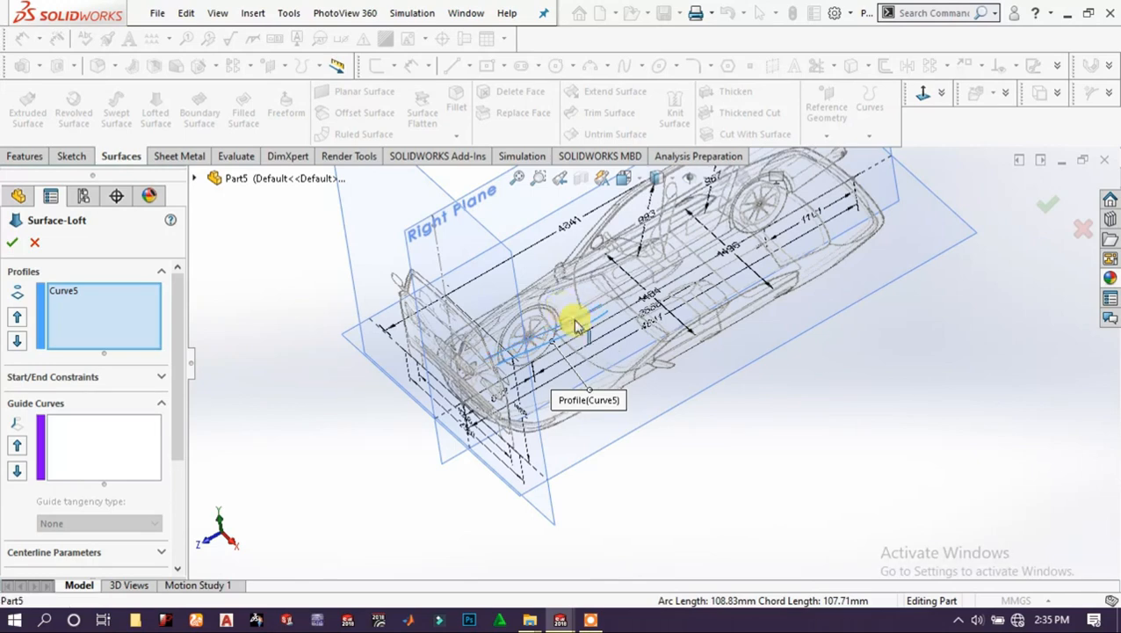
{"action": "left_click", "coordinate": [577, 326]}
{"action": "scroll", "coordinate": [616, 331], "scroll_direction": "down", "scroll_amount": 4}
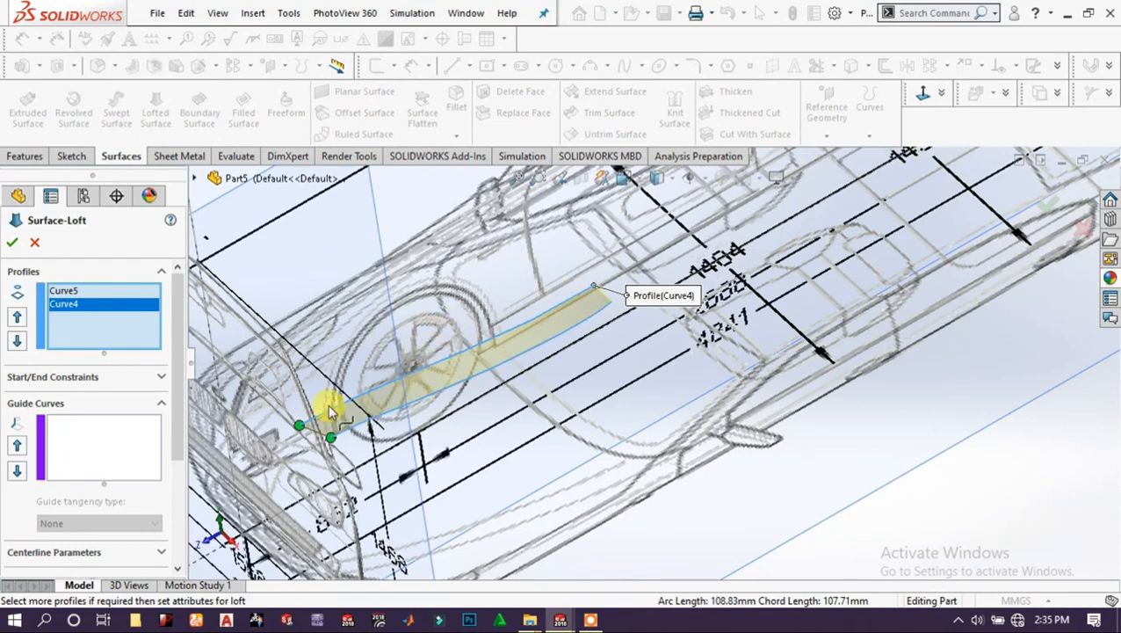
{"action": "left_click", "coordinate": [12, 246]}
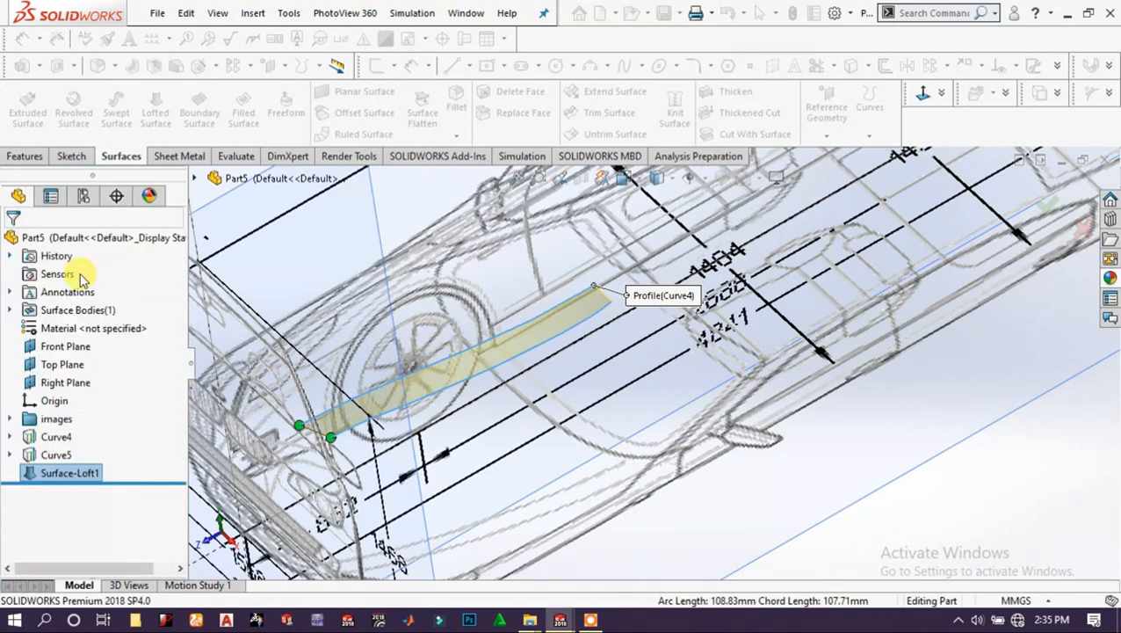
Draw a two-point spline in a new 3D sketch from the lofted surface's inner windshield corner to the car's centreline.
{"action": "scroll", "coordinate": [457, 368], "scroll_direction": "up", "scroll_amount": 3}
{"action": "middle_click_drag", "start_coordinate": [571, 363], "coordinate": [582, 401]}
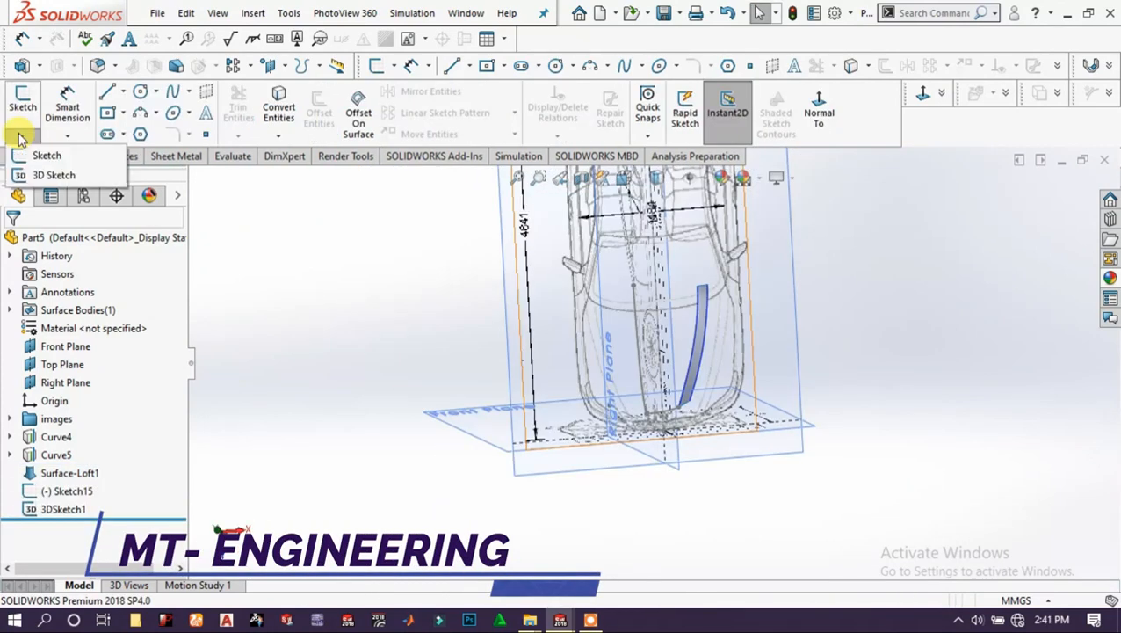
{"action": "left_click", "coordinate": [40, 171]}
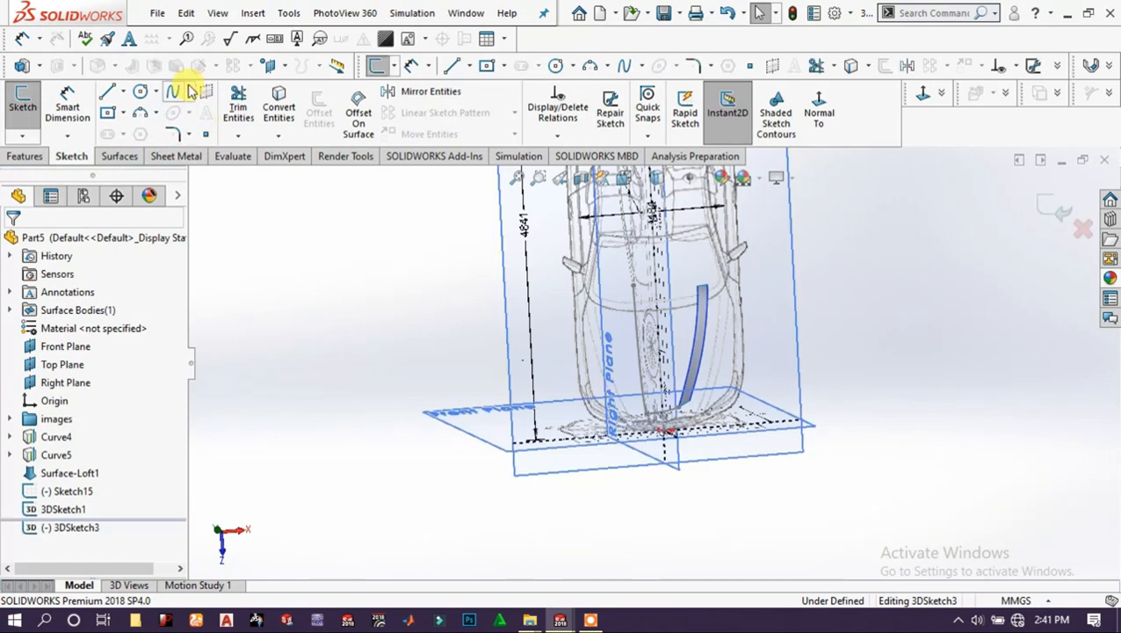
{"action": "left_click", "coordinate": [176, 96]}
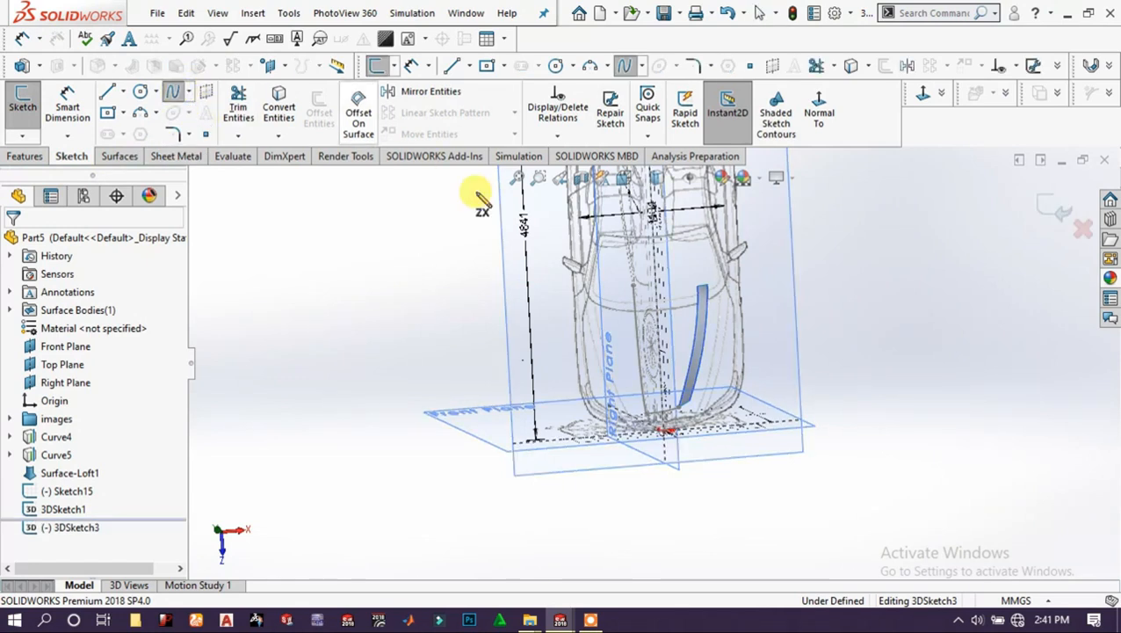
{"action": "left_click", "coordinate": [694, 285]}
{"action": "left_click", "coordinate": [633, 289]}
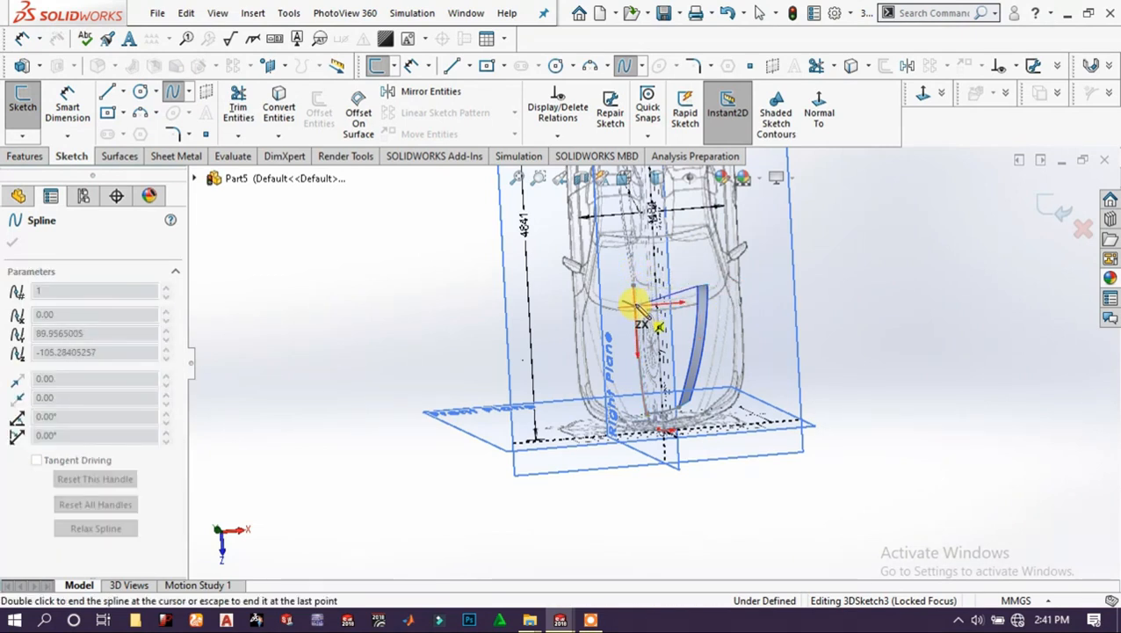
{"action": "right_click", "coordinate": [648, 290]}
{"action": "left_click", "coordinate": [667, 301]}
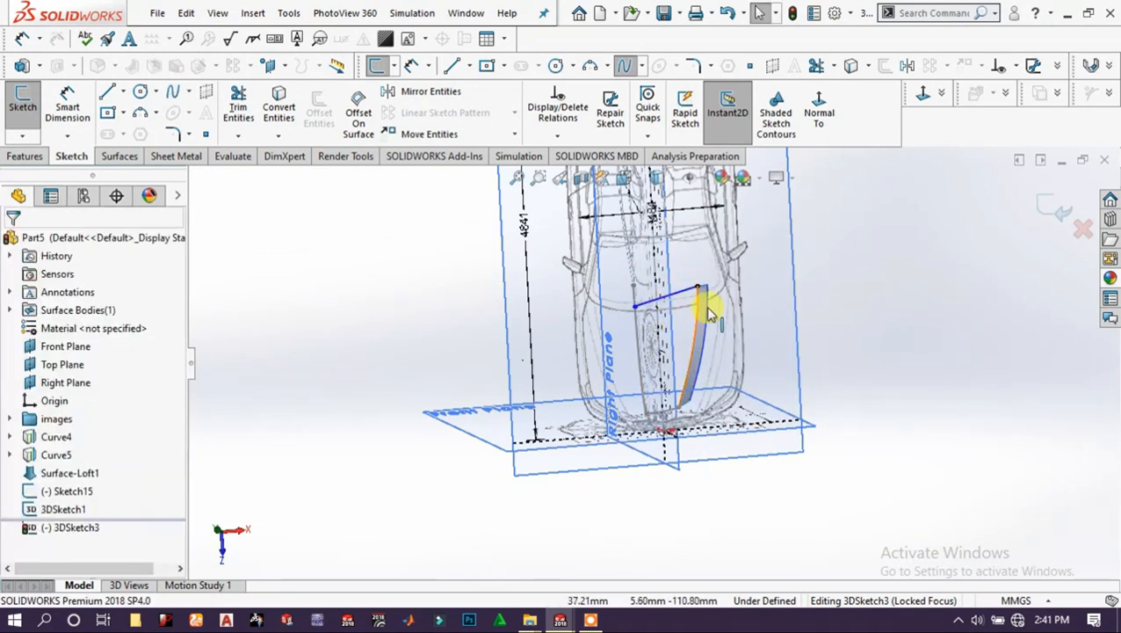
In the top view, move the spline's centreline end point to about Z -111.15 mm, align its tangent with the windshield base, and exit the sketch.
{"action": "left_click", "coordinate": [782, 312]}
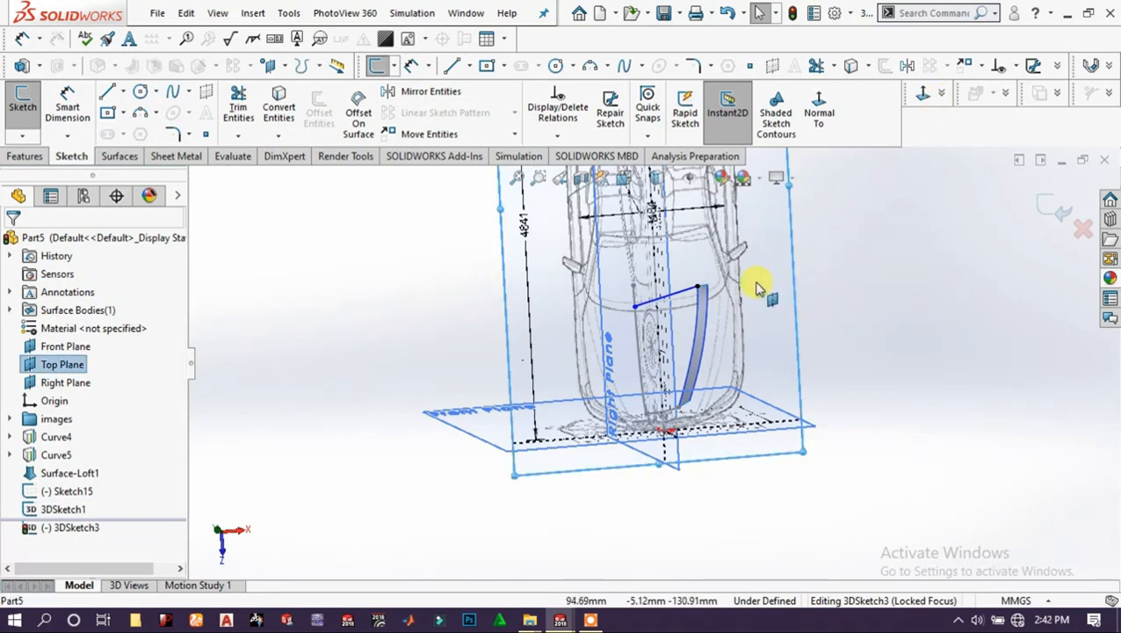
{"action": "middle_click_drag", "start_coordinate": [757, 285], "coordinate": [734, 279]}
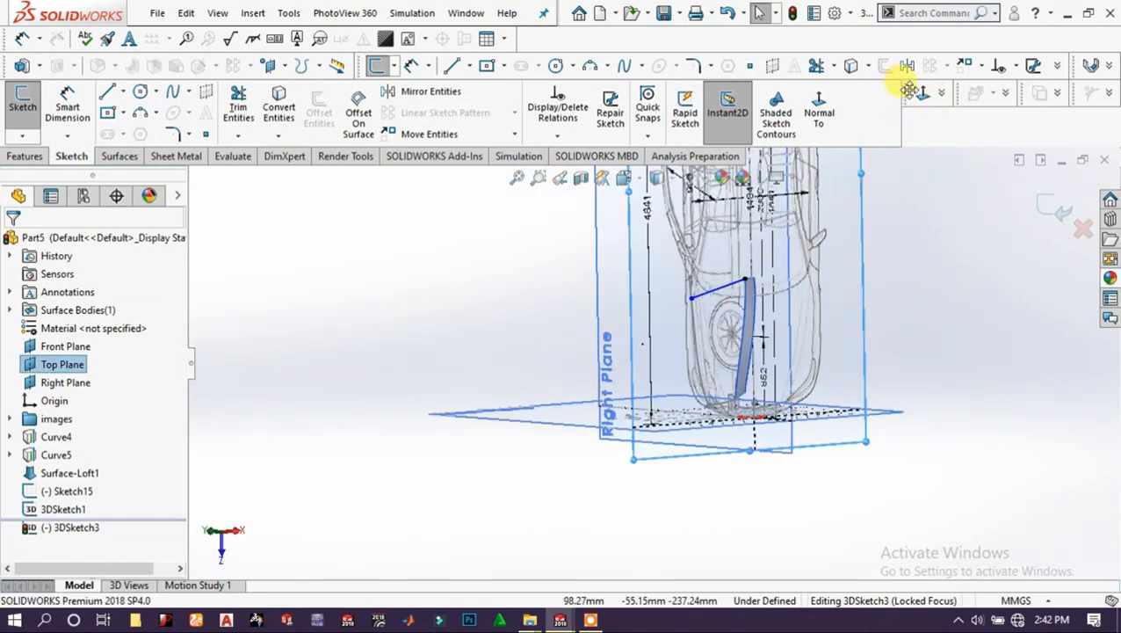
{"action": "left_click", "coordinate": [922, 99]}
{"action": "scroll", "coordinate": [676, 388], "scroll_direction": "down", "scroll_amount": 10}
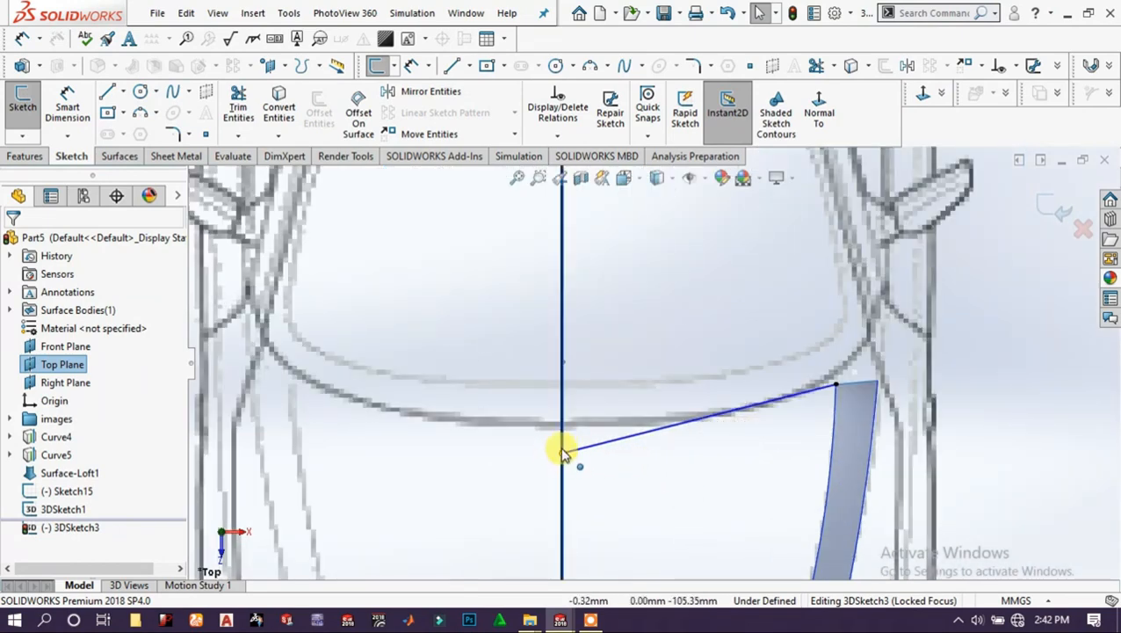
{"action": "left_click_drag", "start_coordinate": [564, 452], "coordinate": [569, 425]}
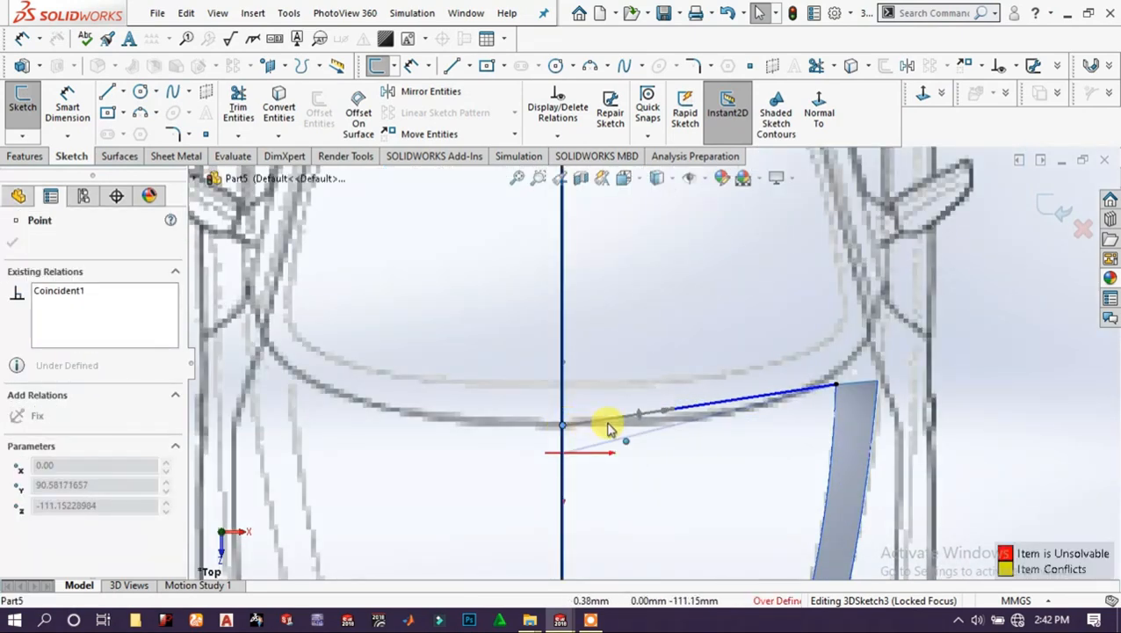
{"action": "left_click", "coordinate": [658, 312]}
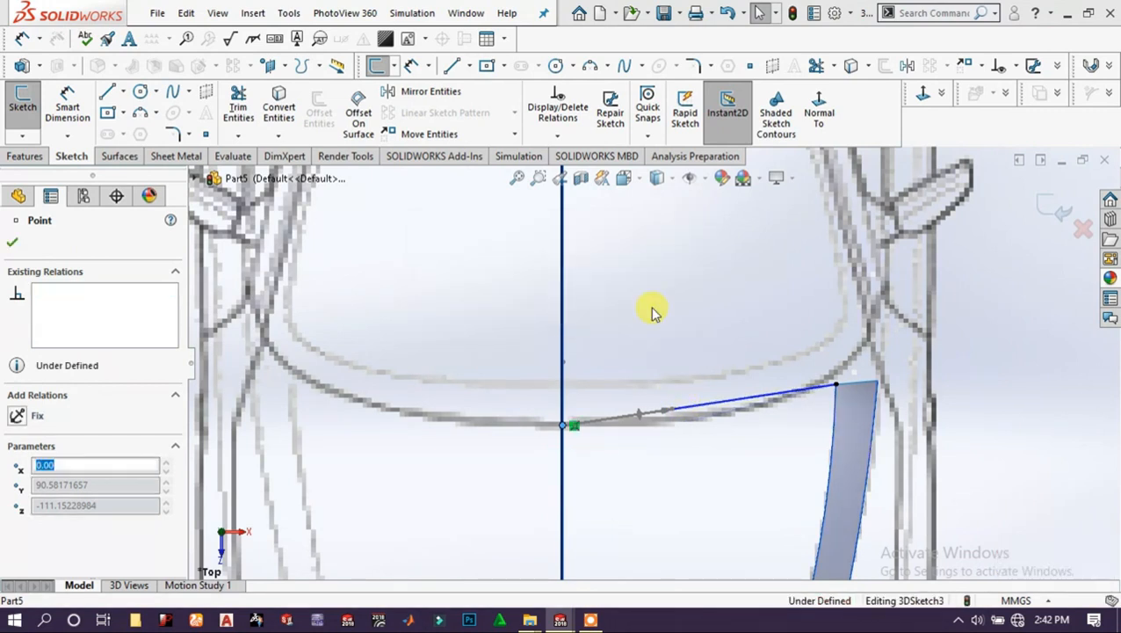
{"action": "mouse_move", "coordinate": [678, 410]}
{"action": "left_mouse_down"}
{"action": "mouse_move", "coordinate": [684, 434]}
{"action": "mouse_move", "coordinate": [694, 425]}
{"action": "left_mouse_up"}
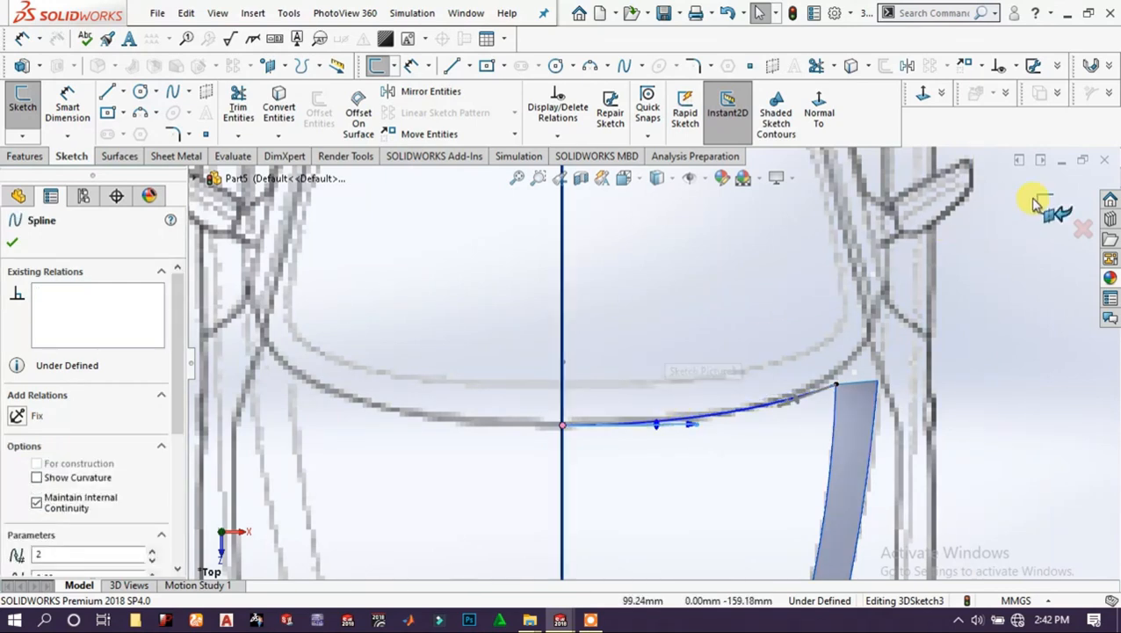
{"action": "left_click", "coordinate": [1041, 206]}
Start a boundary surface for the hood with Sketch15 and Curve4 as the Direction 1 curves.
{"action": "scroll", "coordinate": [889, 263], "scroll_direction": "up", "scroll_amount": 10}
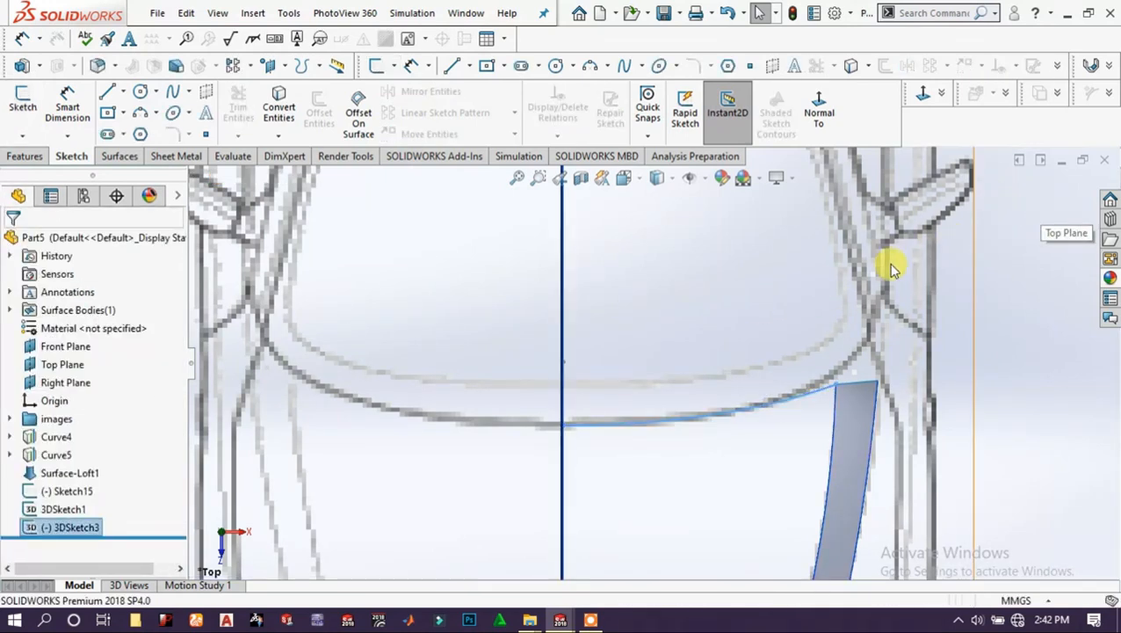
{"action": "middle_click_drag", "start_coordinate": [588, 475], "coordinate": [708, 425]}
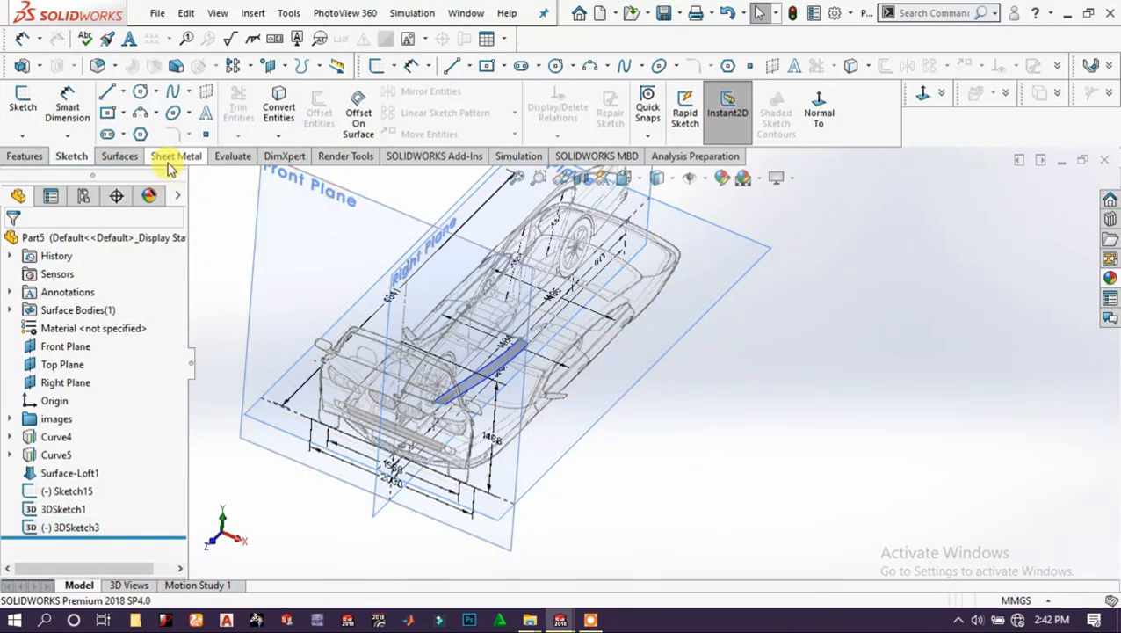
{"action": "left_click", "coordinate": [119, 155]}
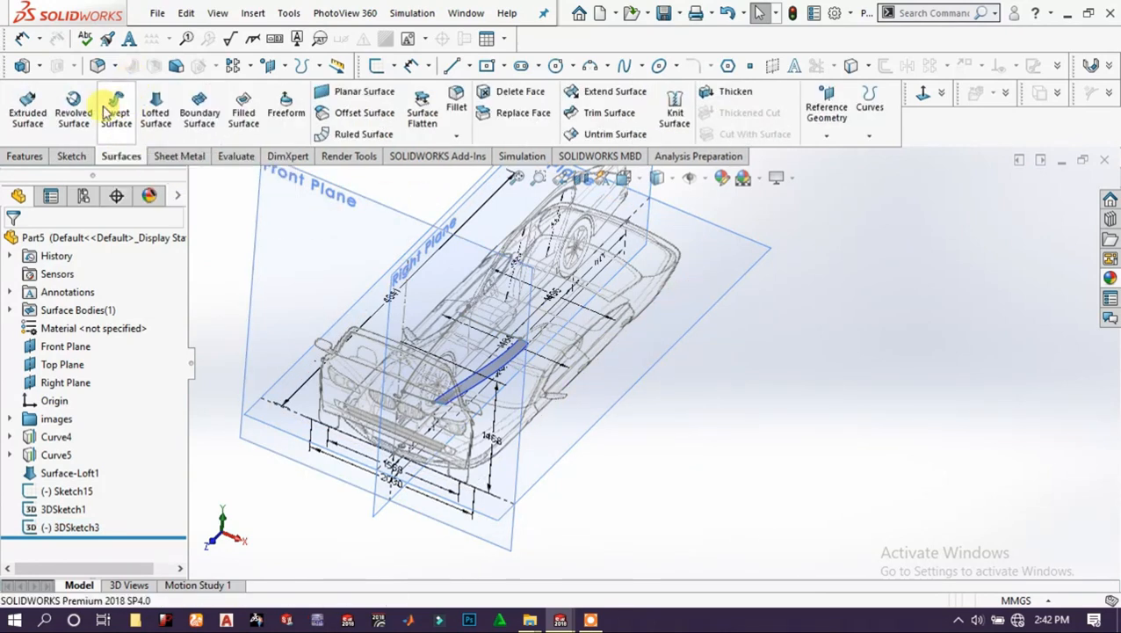
{"action": "left_click", "coordinate": [201, 109]}
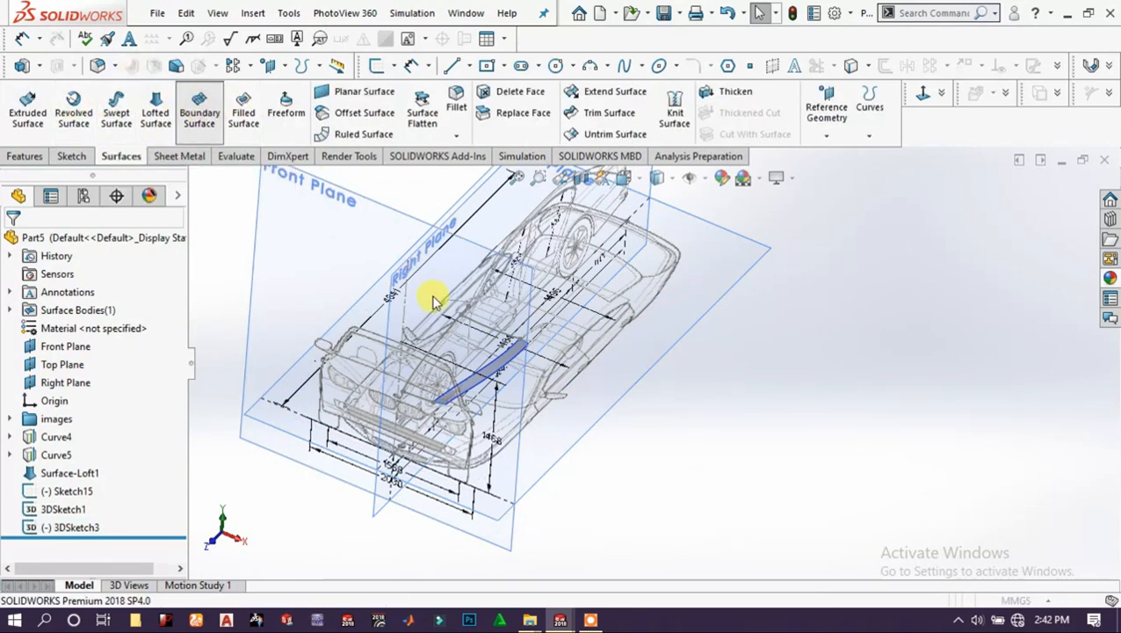
{"action": "middle_click_drag", "start_coordinate": [420, 333], "coordinate": [370, 360]}
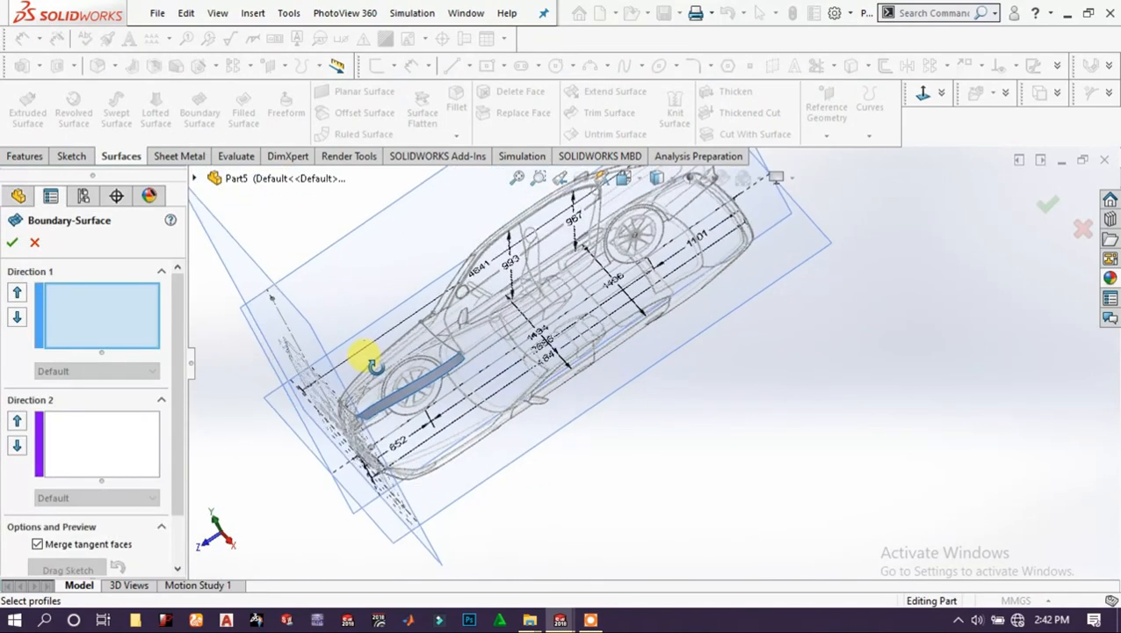
{"action": "scroll", "coordinate": [391, 353], "scroll_direction": "down", "scroll_amount": 4}
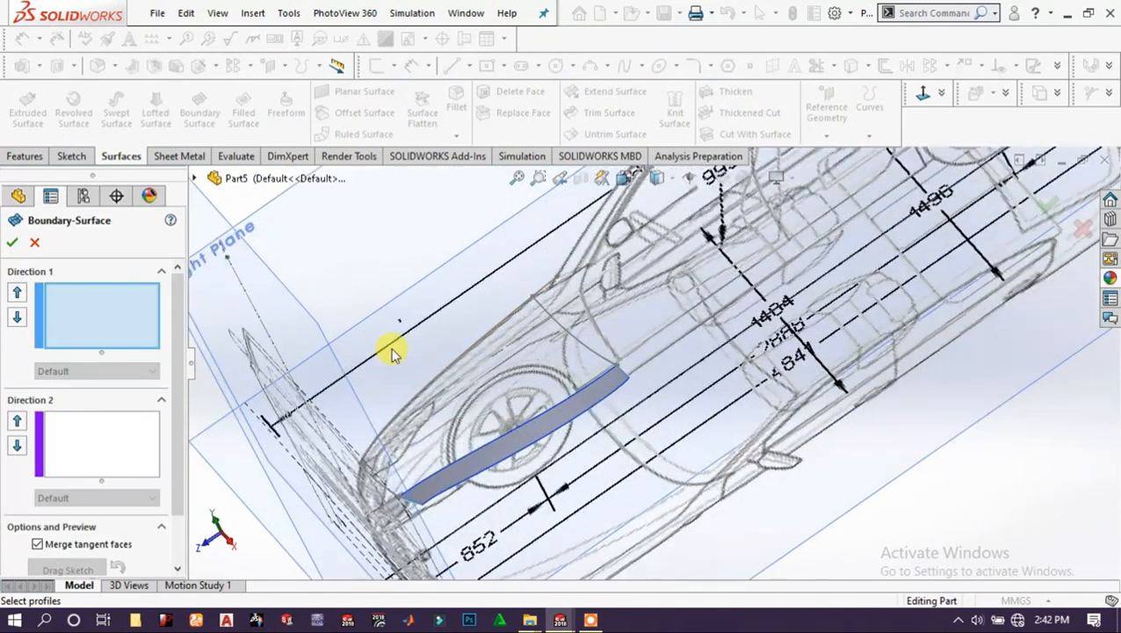
{"action": "left_click", "coordinate": [444, 378]}
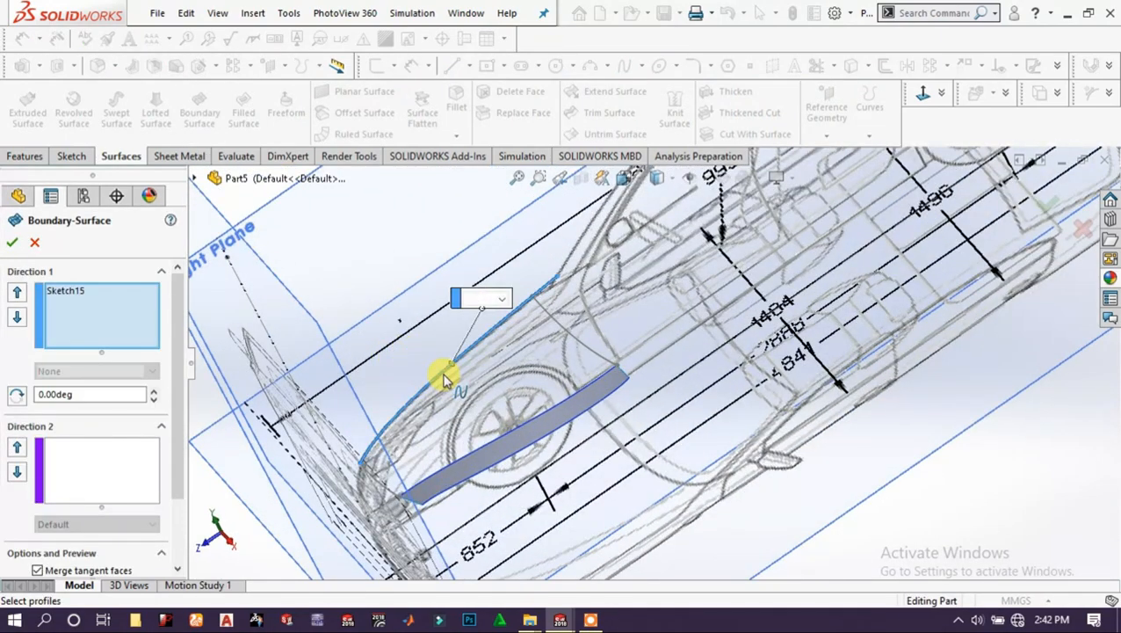
{"action": "left_click", "coordinate": [553, 413]}
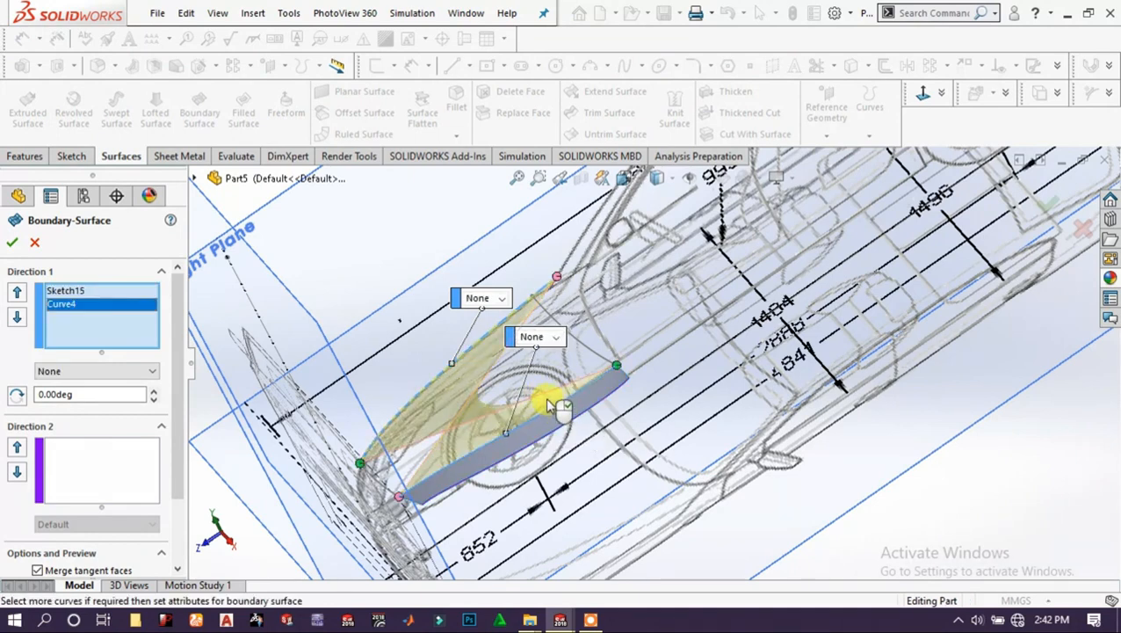
Add 3DSketch3 at the windshield edge and 3DSketch1 at the front edge as the Direction 2 curves.
{"action": "left_click", "coordinate": [111, 449]}
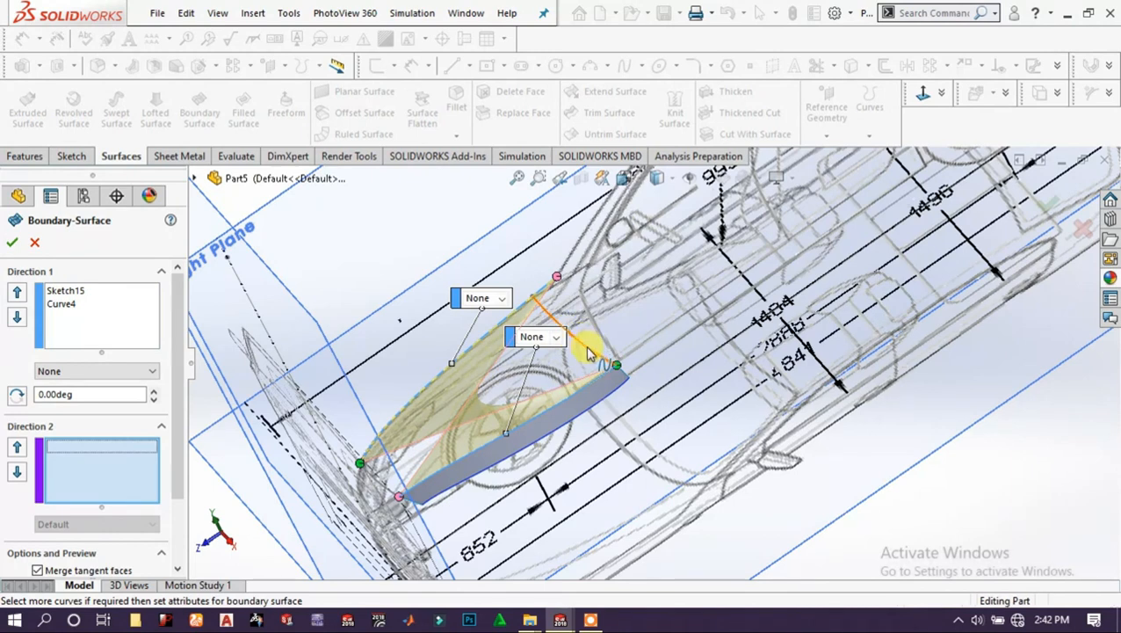
{"action": "left_click", "coordinate": [589, 352]}
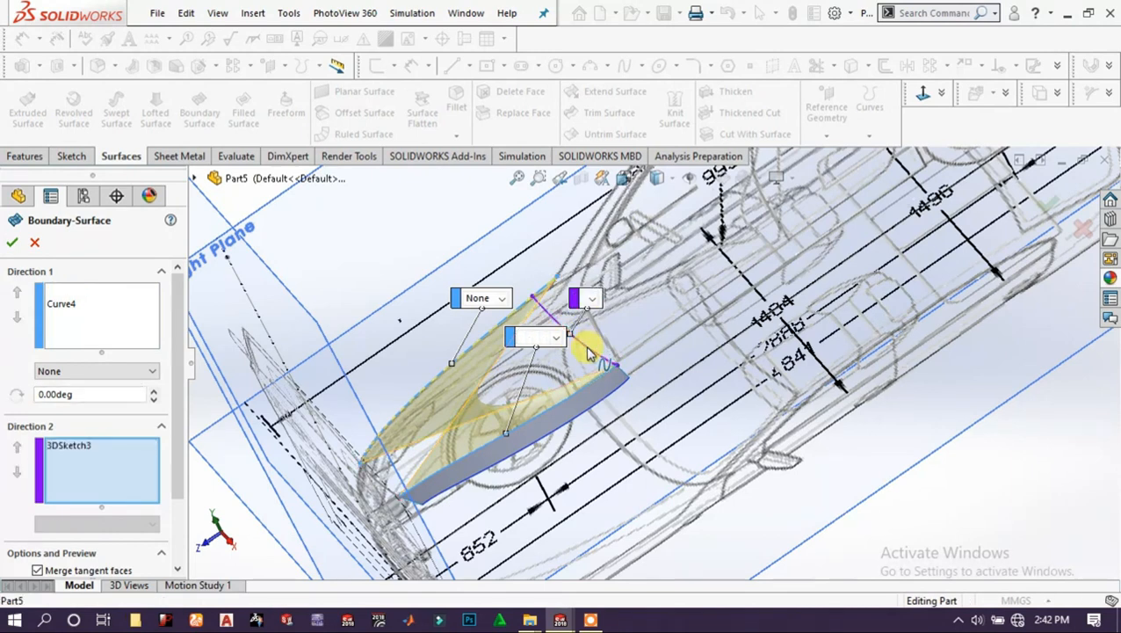
{"action": "left_click", "coordinate": [392, 495]}
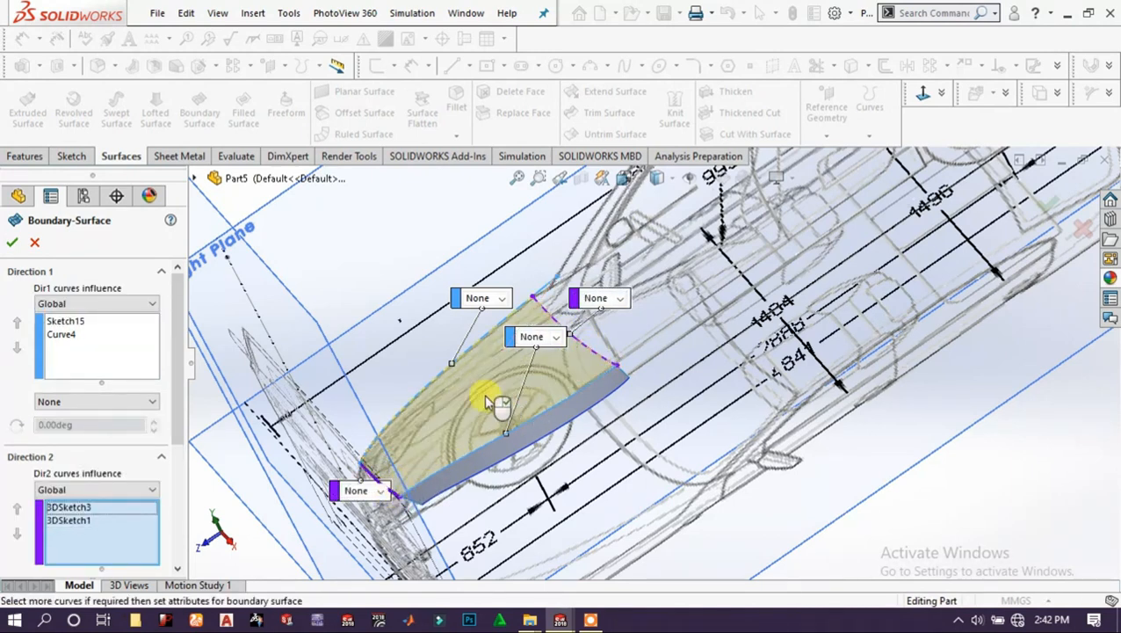
{"action": "scroll", "coordinate": [505, 403], "scroll_direction": "down", "scroll_amount": 2}
{"action": "scroll", "coordinate": [508, 402], "scroll_direction": "down", "scroll_amount": 2}
{"action": "middle_click_drag", "start_coordinate": [368, 434], "coordinate": [370, 401]}
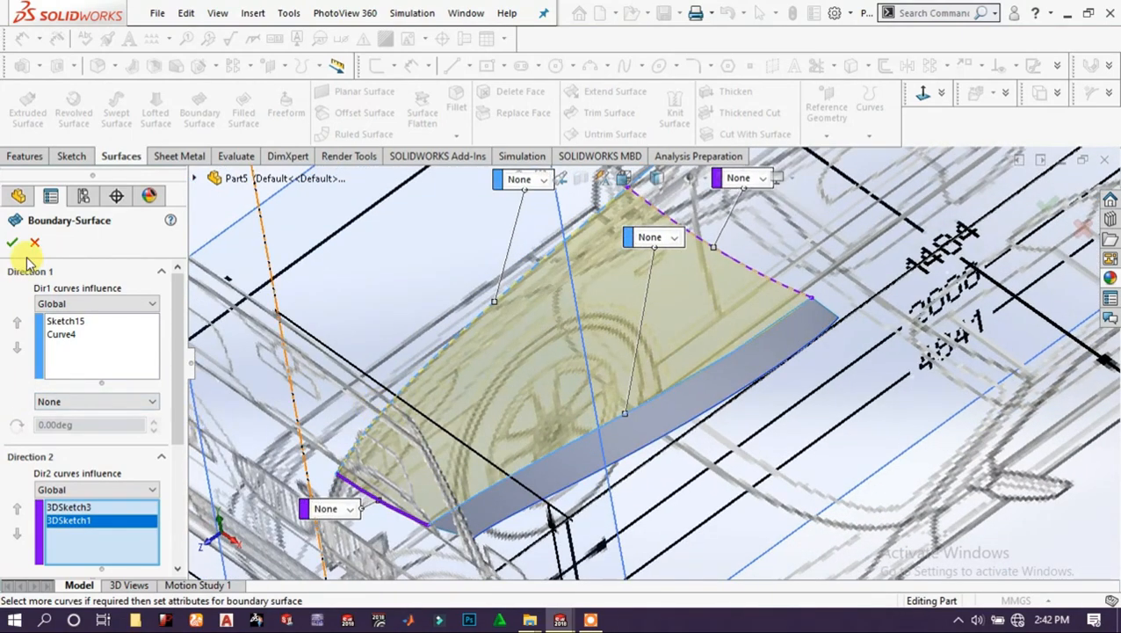
Keep the curve influence of both directions at Global and create the boundary surface.
{"action": "left_click", "coordinate": [96, 401]}
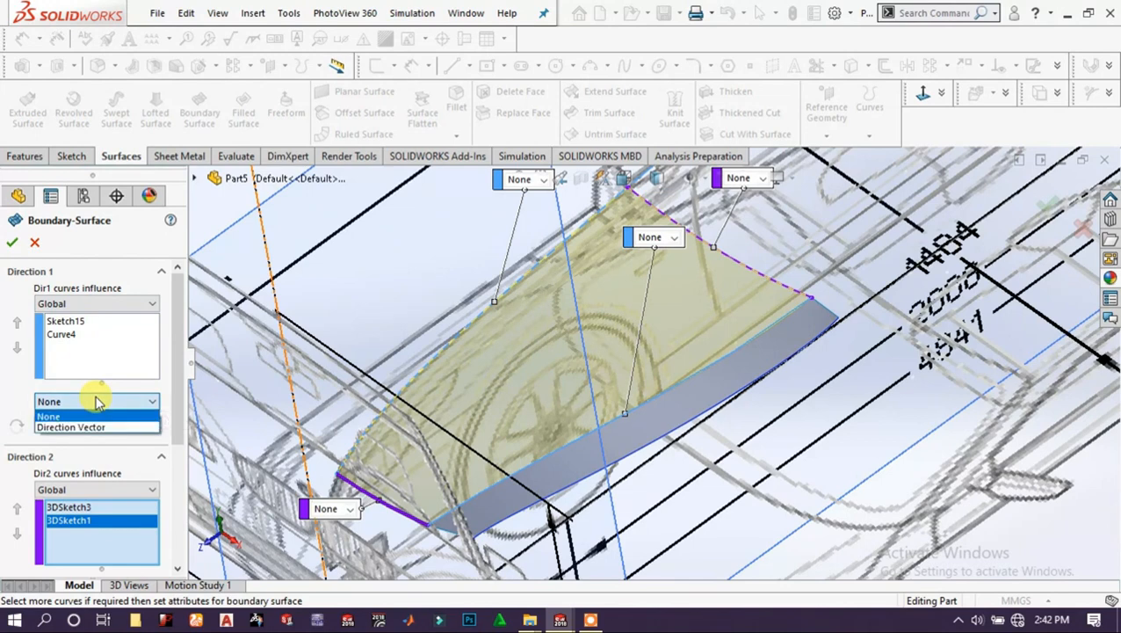
{"action": "left_click", "coordinate": [97, 400]}
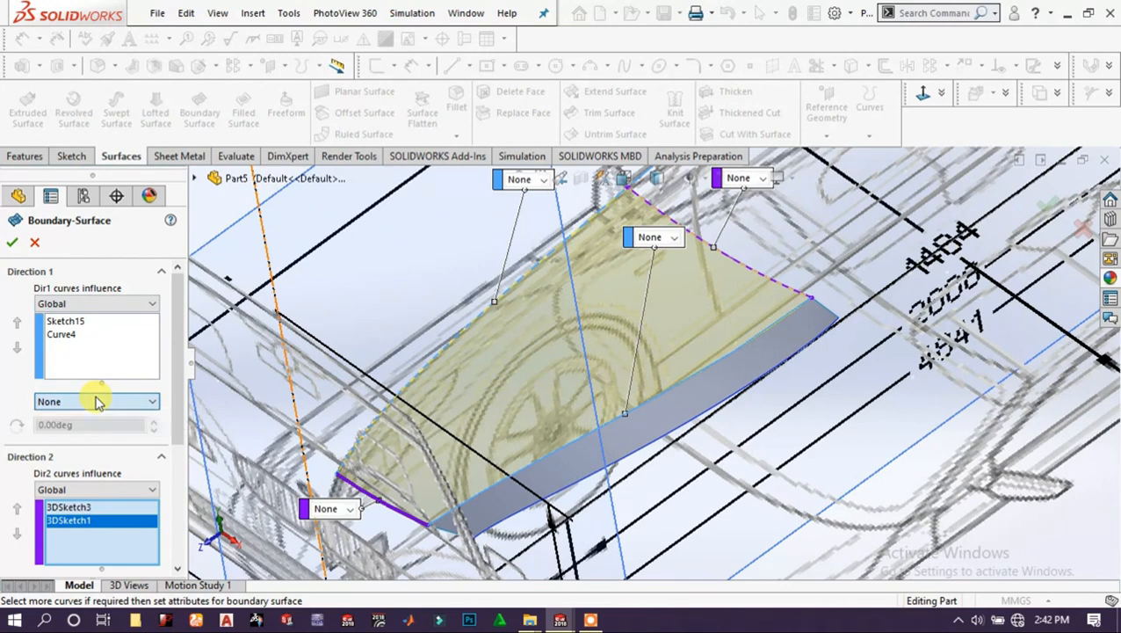
{"action": "left_click", "coordinate": [110, 304]}
{"action": "left_click", "coordinate": [128, 448]}
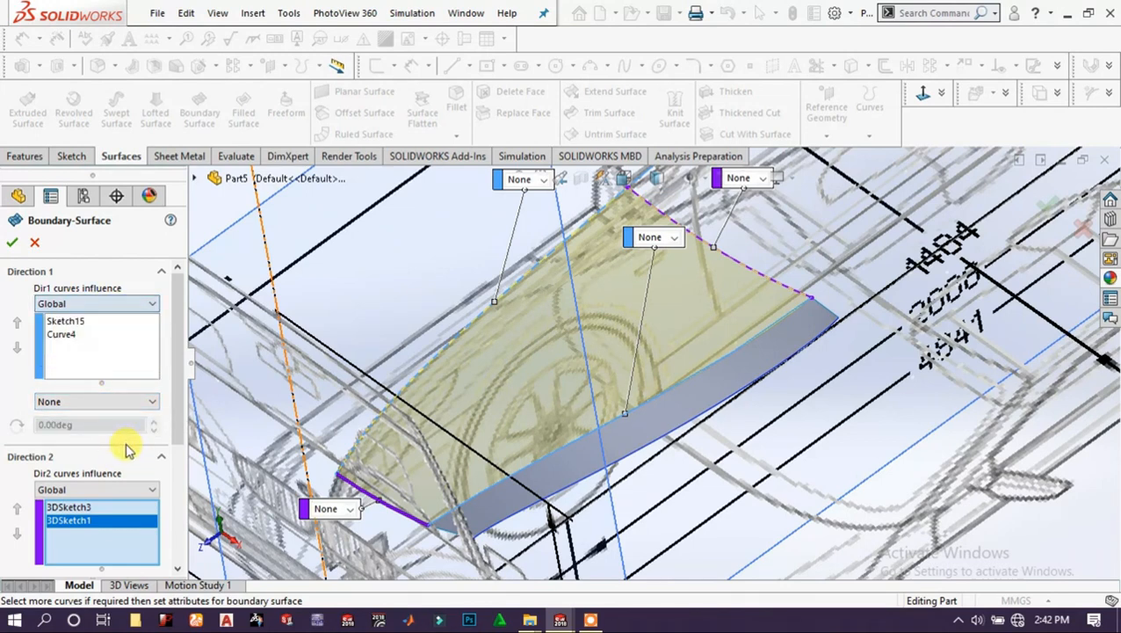
{"action": "left_click", "coordinate": [145, 487]}
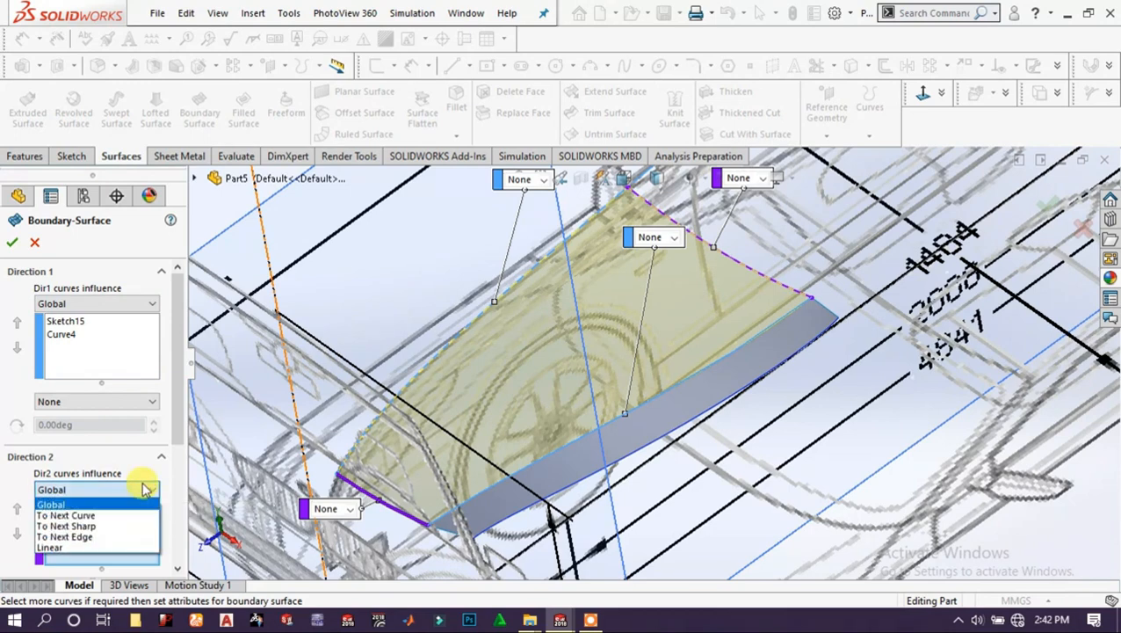
{"action": "left_click", "coordinate": [74, 429]}
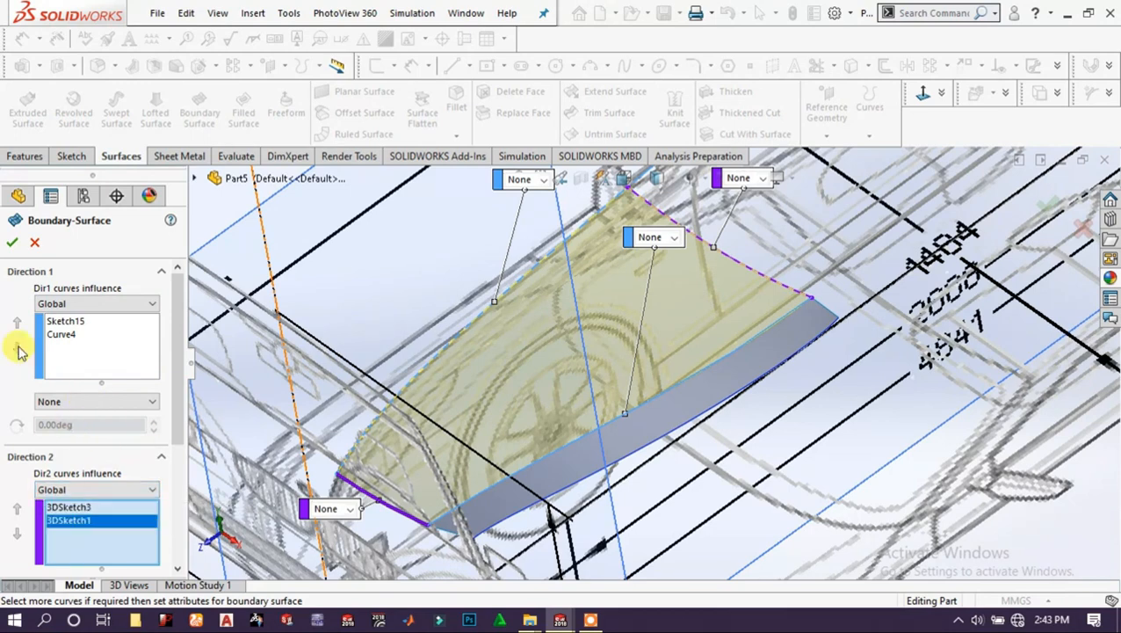
{"action": "left_click", "coordinate": [15, 245]}
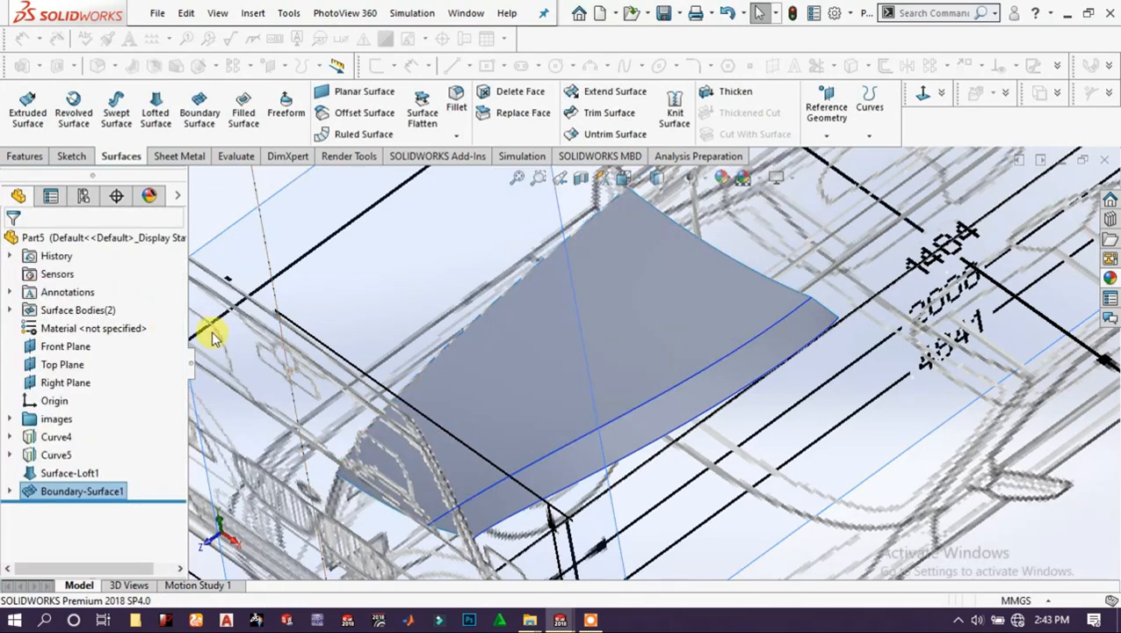
{"action": "scroll", "coordinate": [681, 369], "scroll_direction": "down", "scroll_amount": 5}
{"action": "scroll", "coordinate": [686, 371], "scroll_direction": "up", "scroll_amount": 6}
{"action": "mouse_move", "coordinate": [685, 374]}
{"action": "middle_mouse_down"}
{"action": "mouse_move", "coordinate": [643, 376]}
{"action": "mouse_move", "coordinate": [602, 420]}
{"action": "mouse_move", "coordinate": [581, 335]}
{"action": "mouse_move", "coordinate": [649, 279]}
{"action": "mouse_move", "coordinate": [670, 213]}
{"action": "mouse_move", "coordinate": [646, 381]}
{"action": "mouse_move", "coordinate": [601, 426]}
{"action": "middle_mouse_up"}
{"action": "middle_click_drag", "start_coordinate": [689, 399], "coordinate": [670, 386]}
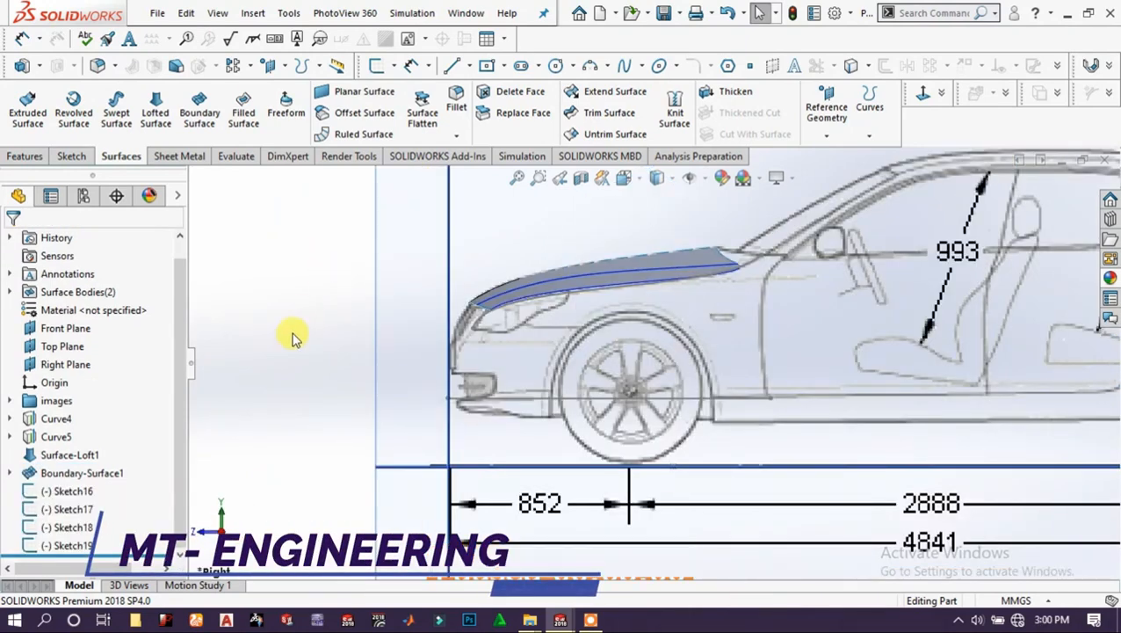
{"action": "scroll", "coordinate": [615, 380], "scroll_direction": "up", "scroll_amount": 3}
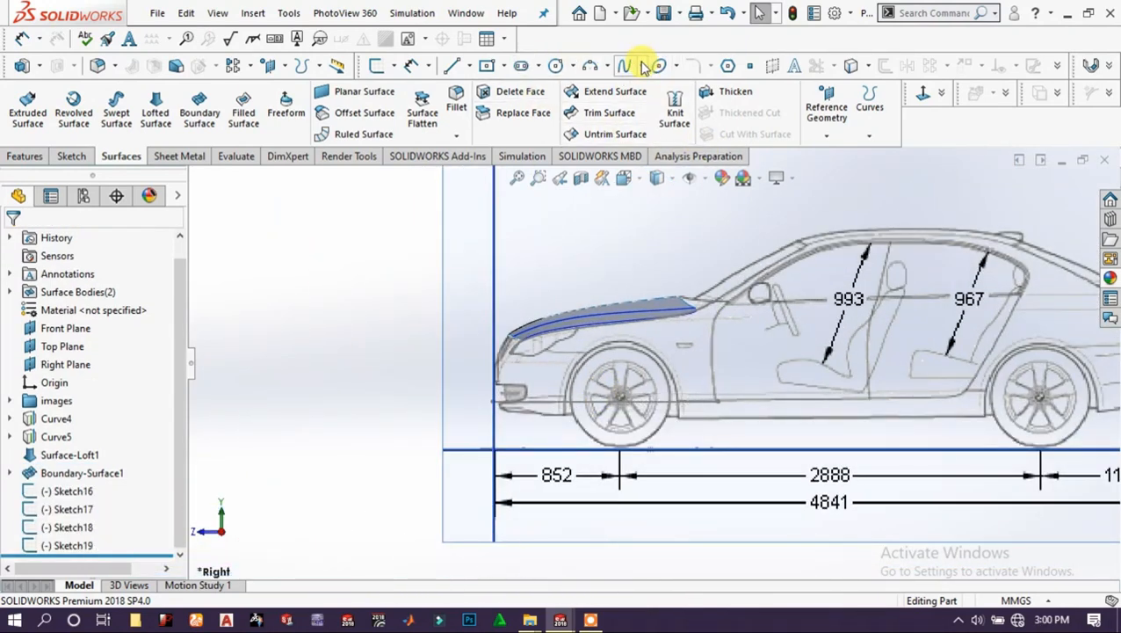
{"action": "scroll", "coordinate": [758, 275], "scroll_direction": "up", "scroll_amount": 5}
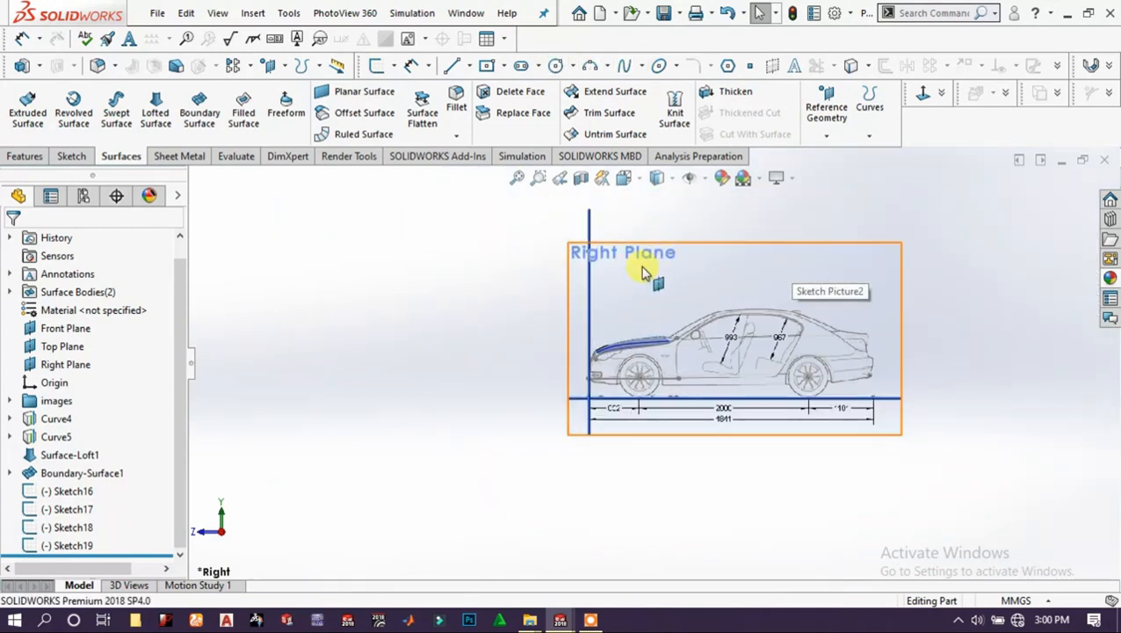
{"action": "left_click", "coordinate": [760, 275]}
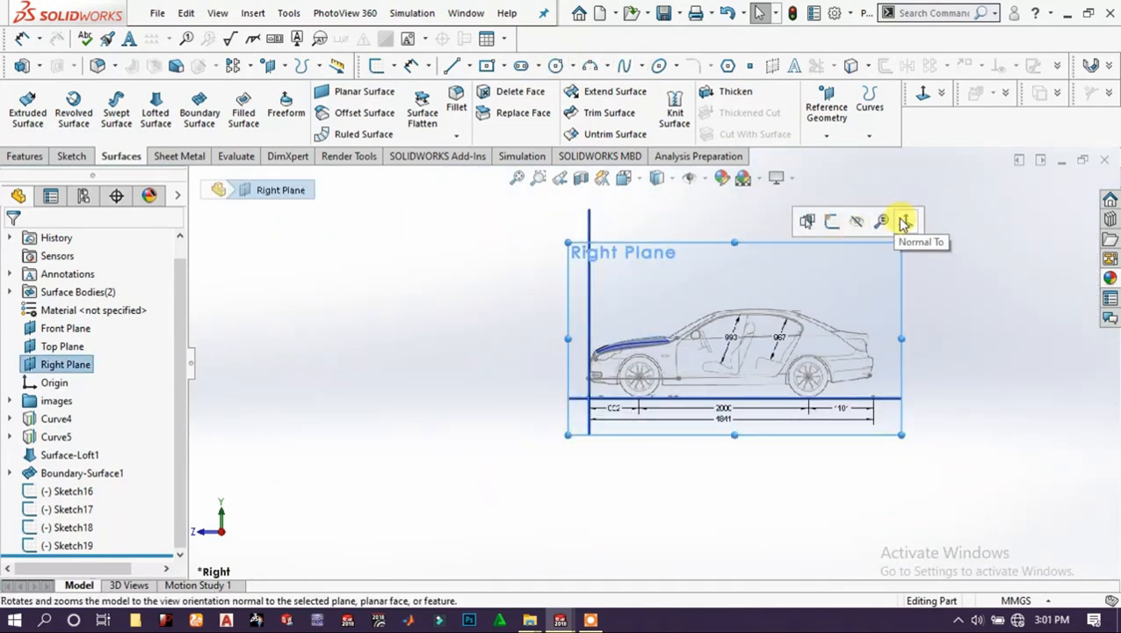
{"action": "left_click", "coordinate": [832, 220]}
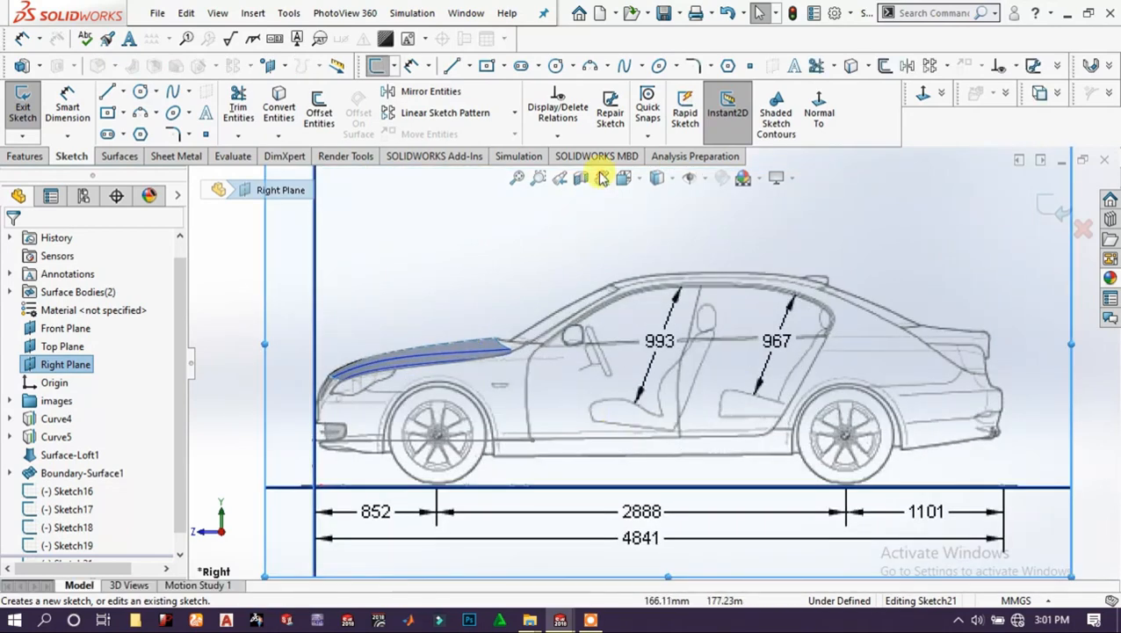
{"action": "left_click", "coordinate": [669, 176]}
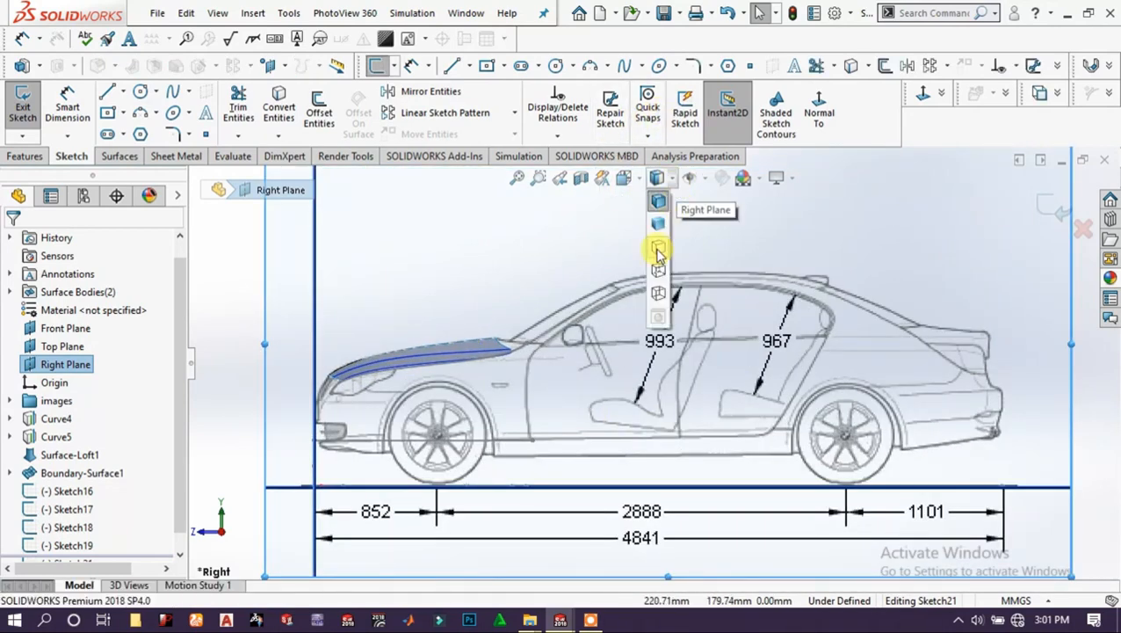
{"action": "scroll", "coordinate": [458, 362], "scroll_direction": "down", "scroll_amount": 5}
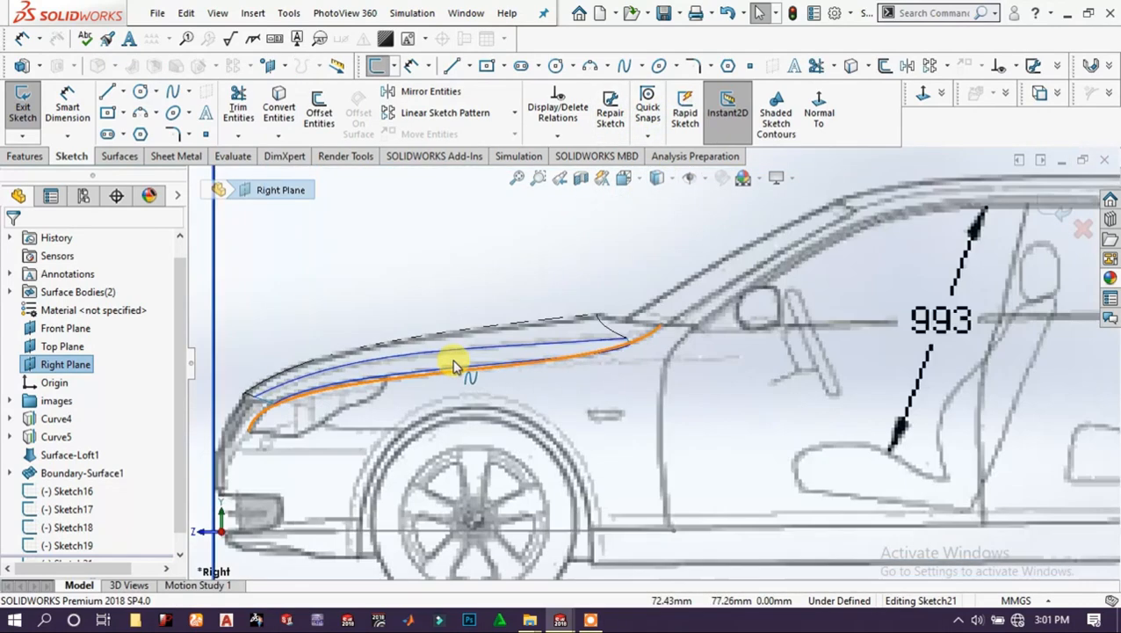
{"action": "left_click", "coordinate": [685, 340]}
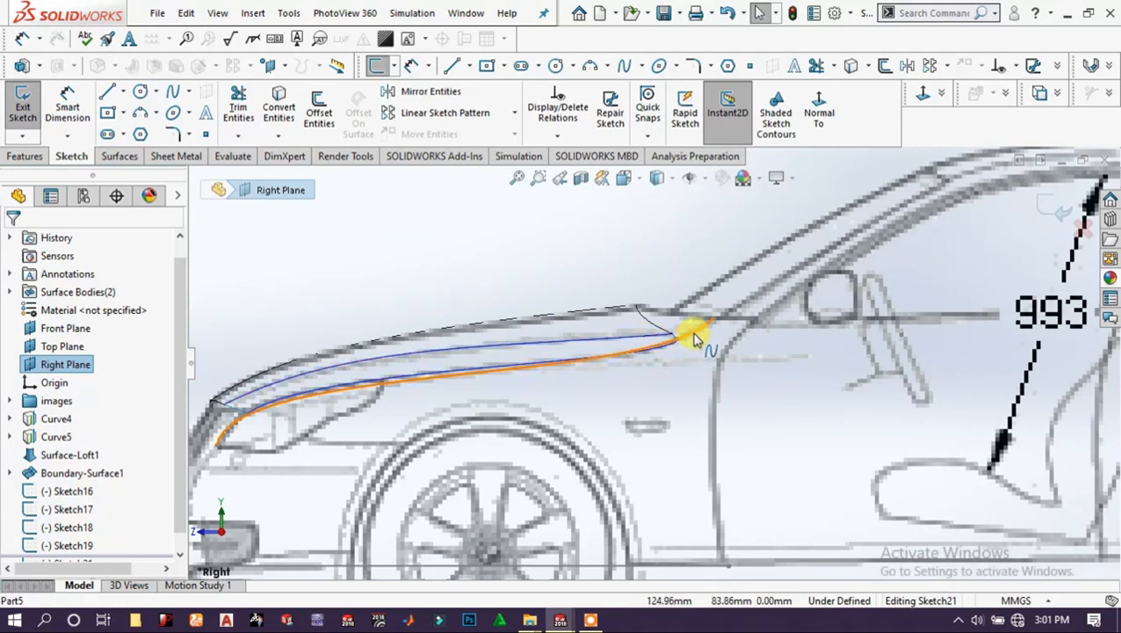
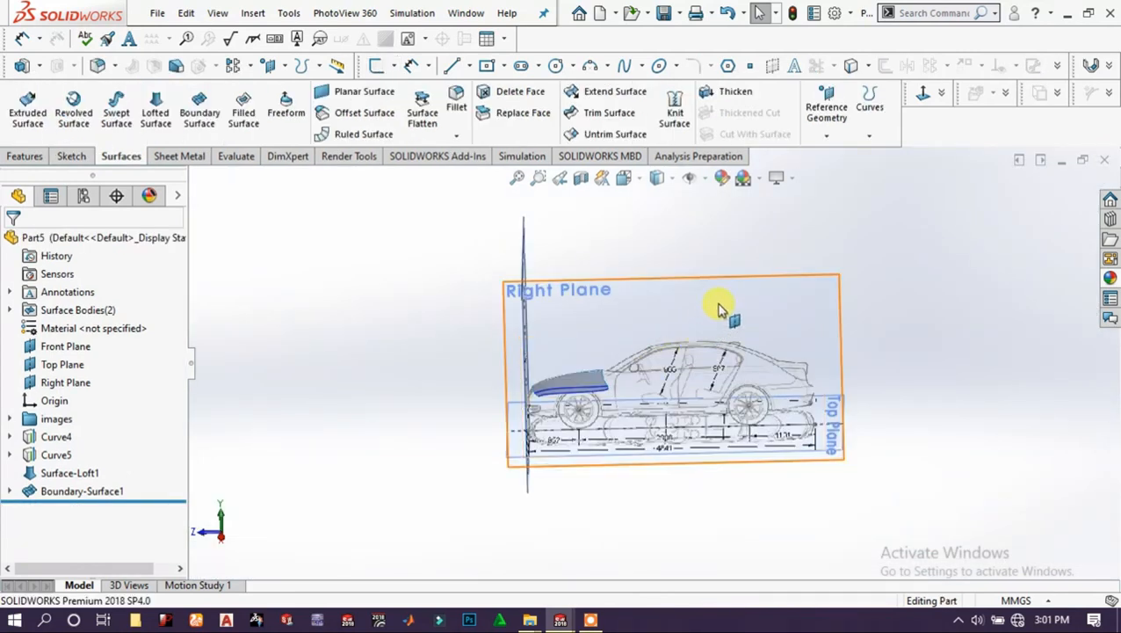
Start a new sketch on the Right Plane and switch the model to wireframe display.
{"action": "left_click", "coordinate": [726, 309]}
{"action": "left_click", "coordinate": [791, 255]}
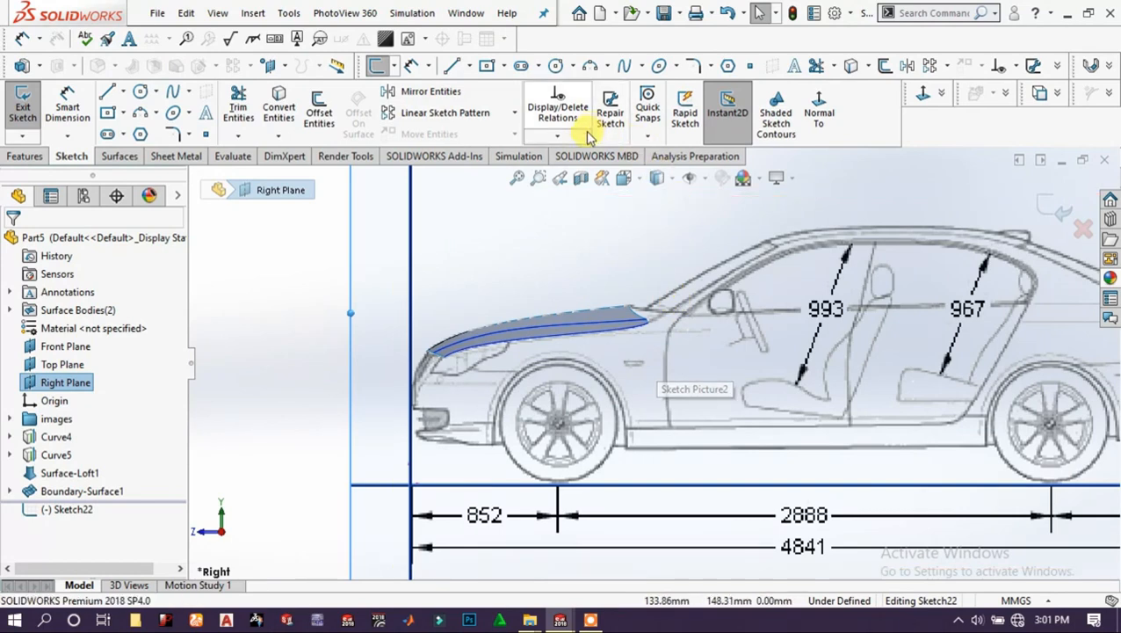
{"action": "left_click", "coordinate": [657, 177]}
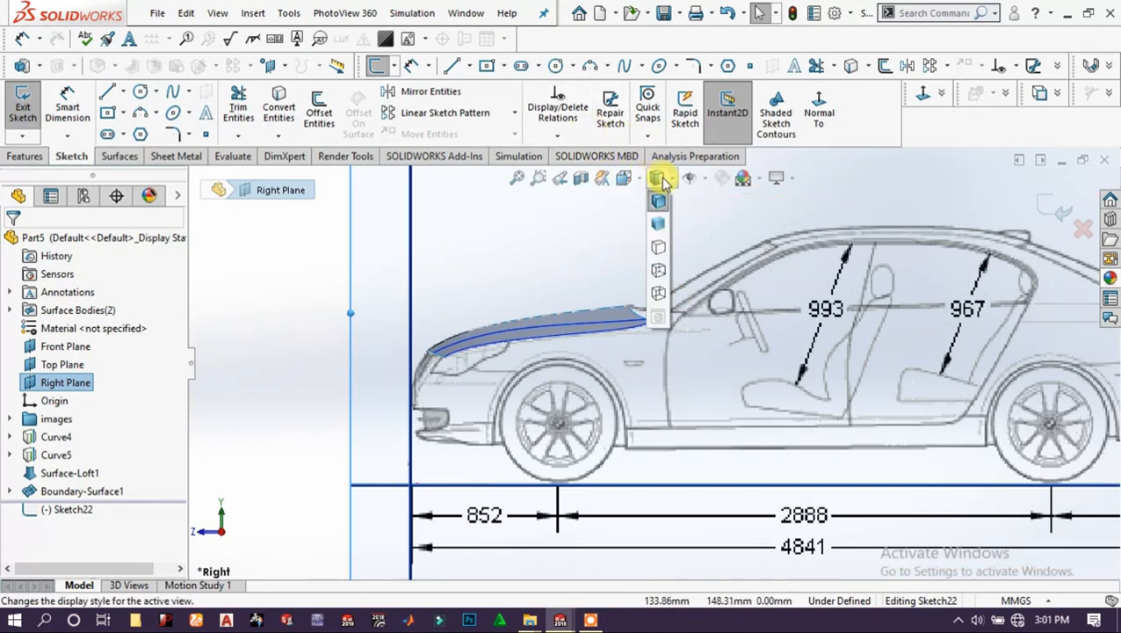
{"action": "left_click", "coordinate": [658, 293]}
{"action": "scroll", "coordinate": [608, 363], "scroll_direction": "down", "scroll_amount": 3}
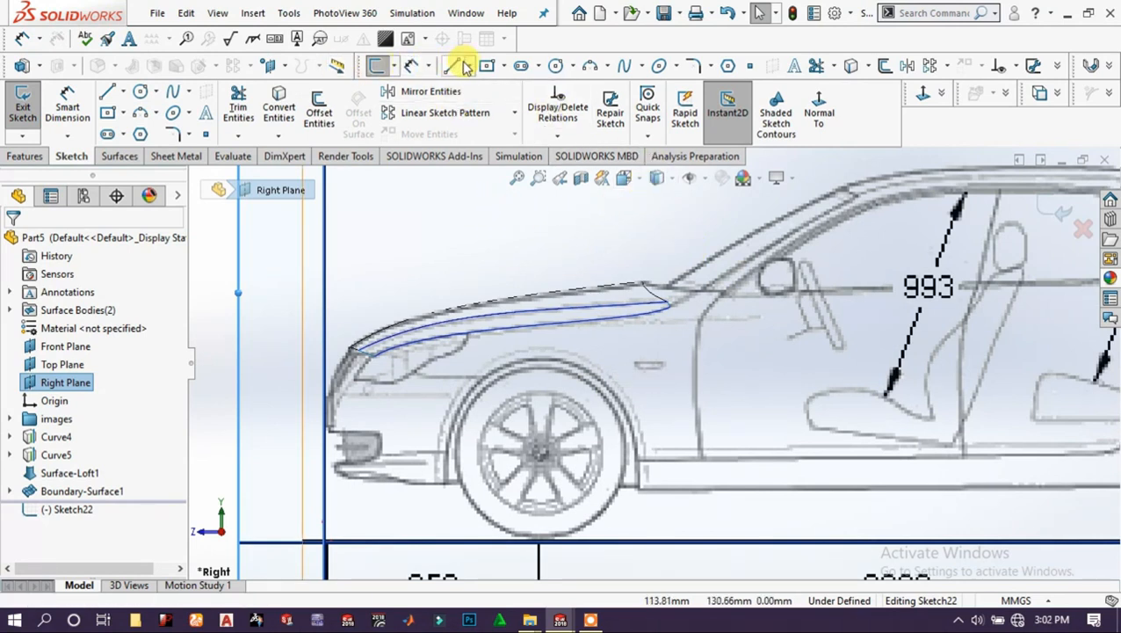
Draw a two-point spline from the front end of the hood's lower side edge to the windshield base at about 132.4, 87.1 mm.
{"action": "left_click", "coordinate": [625, 68]}
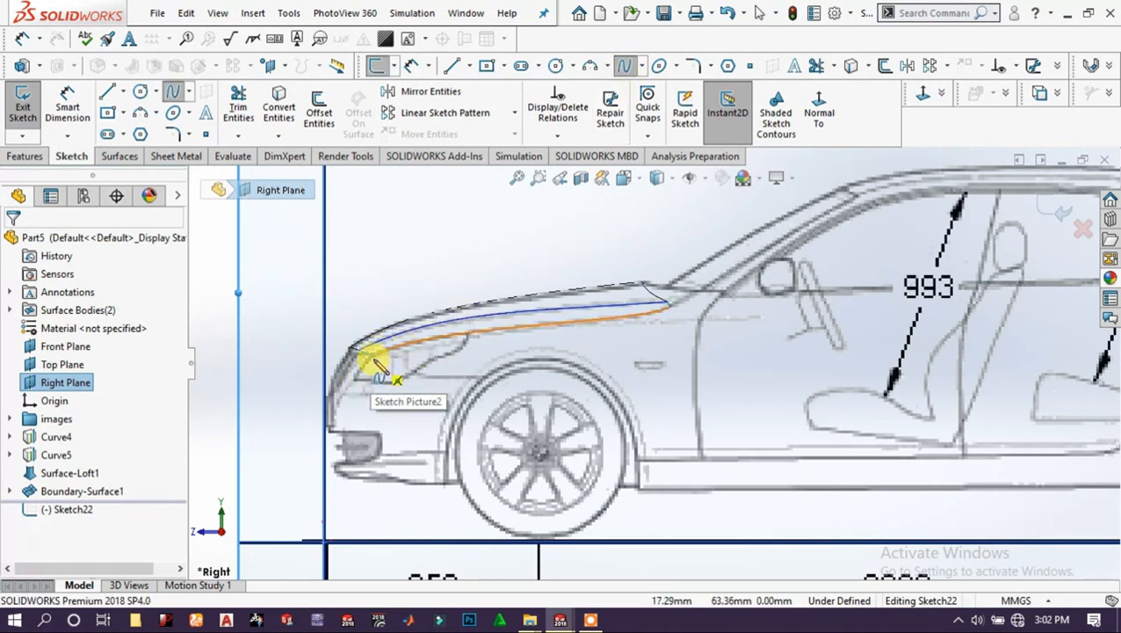
{"action": "left_click", "coordinate": [355, 349]}
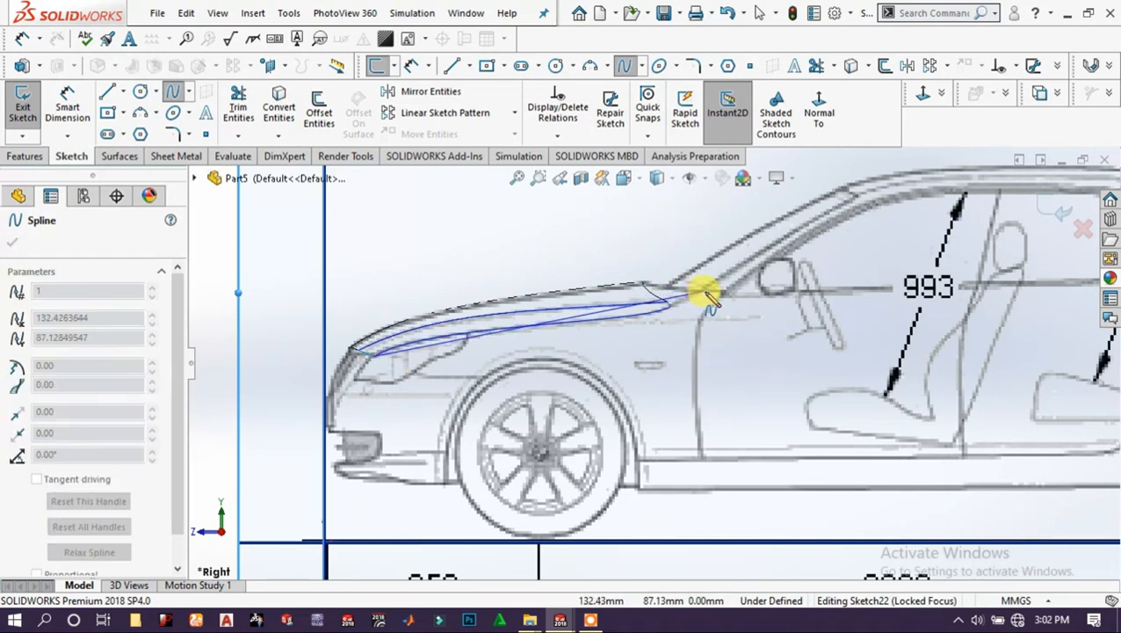
{"action": "left_click", "coordinate": [707, 292]}
{"action": "right_click", "coordinate": [717, 278]}
{"action": "left_click", "coordinate": [753, 292]}
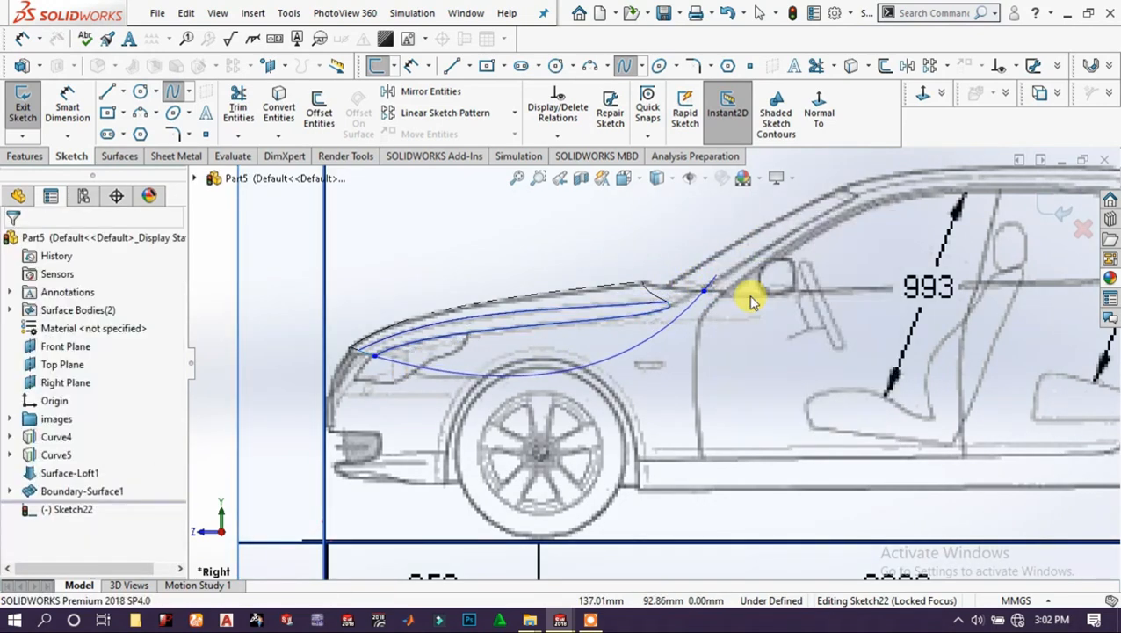
Adjust the tangent handles at both spline ends so the curve follows the hood's side line in the blueprint, and exit the sketch.
{"action": "left_click", "coordinate": [588, 319]}
{"action": "left_click_drag", "start_coordinate": [567, 318], "coordinate": [672, 320]}
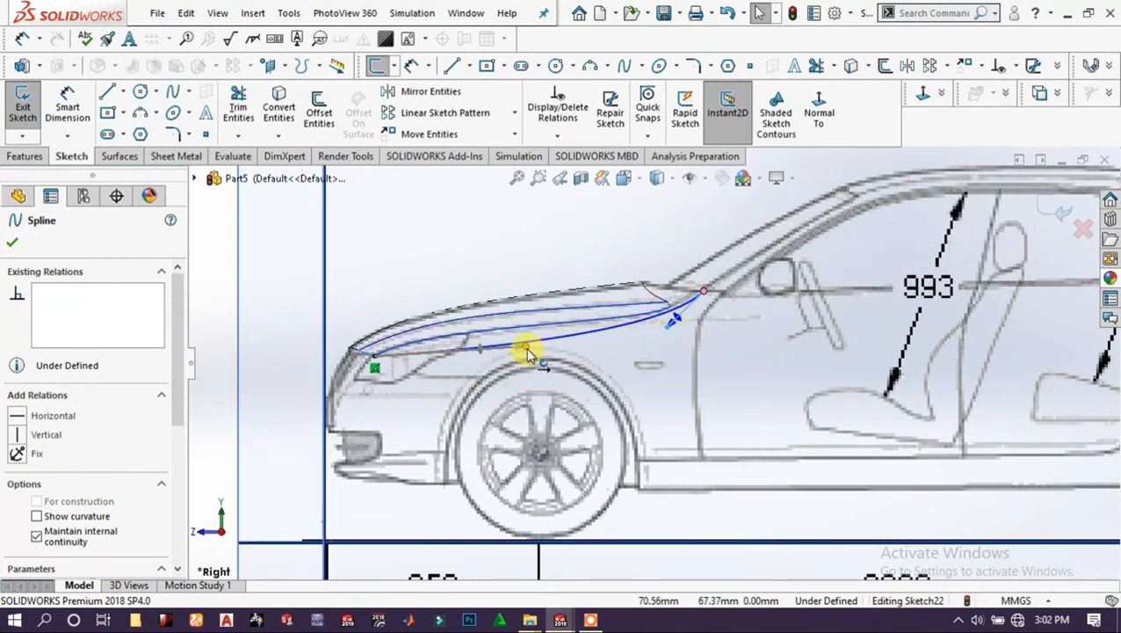
{"action": "left_click_drag", "start_coordinate": [528, 351], "coordinate": [504, 334]}
{"action": "left_click_drag", "start_coordinate": [492, 348], "coordinate": [489, 309]}
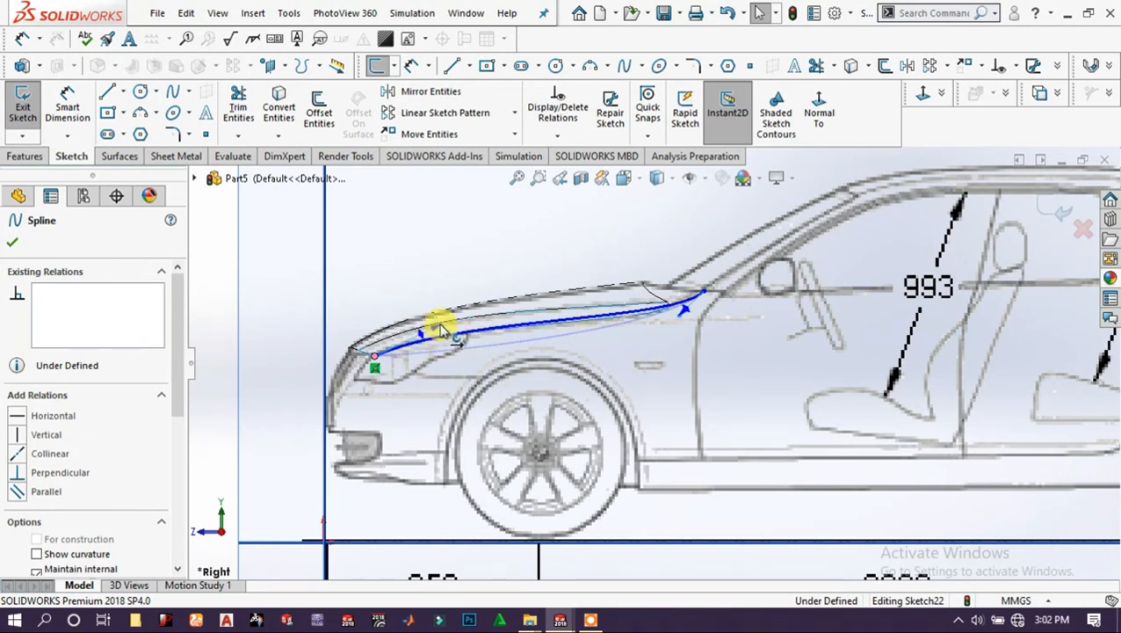
{"action": "left_click_drag", "start_coordinate": [436, 326], "coordinate": [678, 329]}
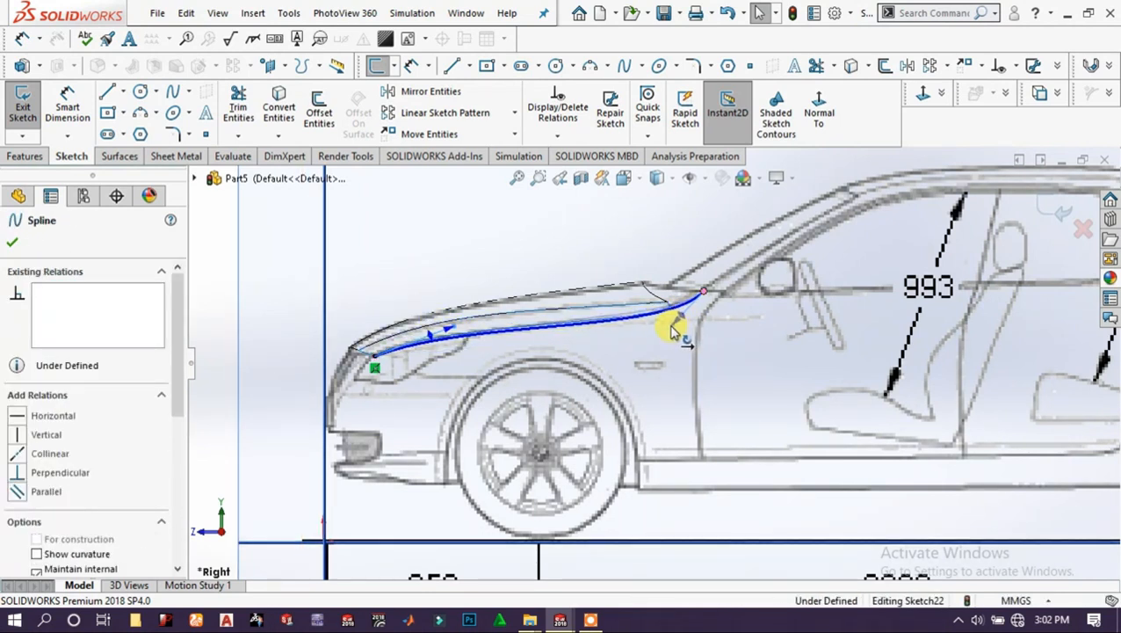
{"action": "left_click", "coordinate": [453, 327]}
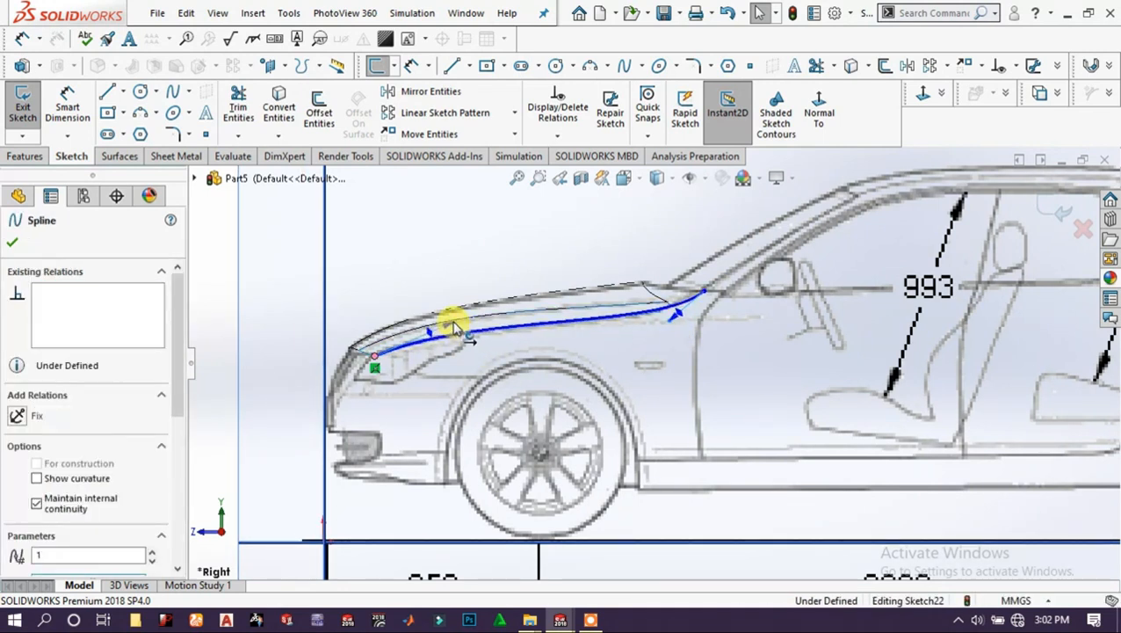
{"action": "left_click_drag", "start_coordinate": [447, 323], "coordinate": [450, 322]}
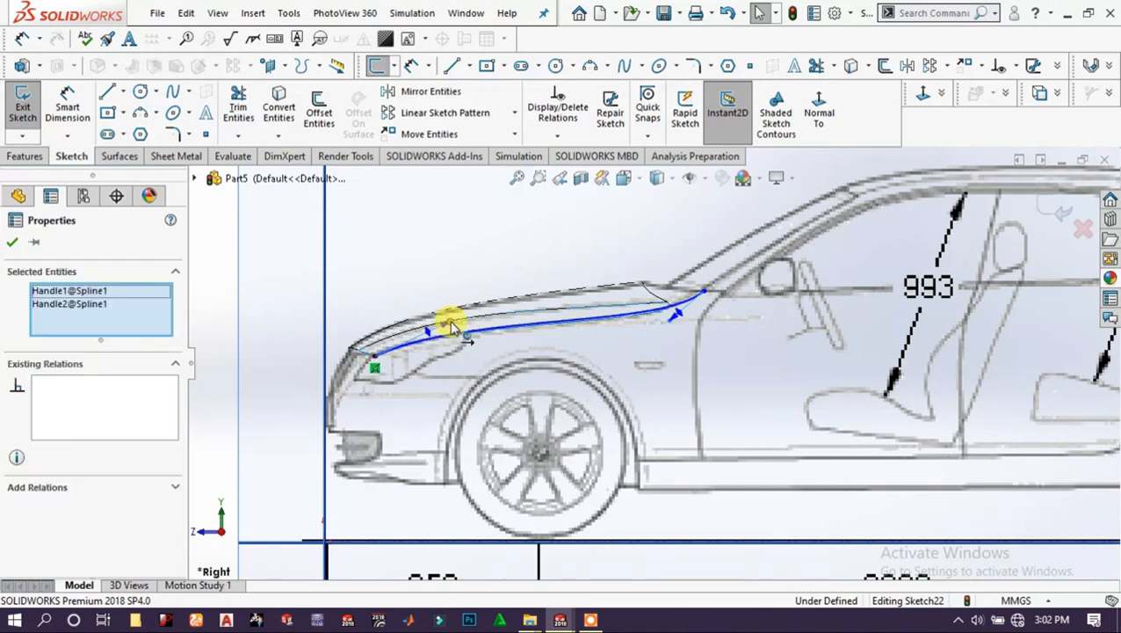
{"action": "left_click", "coordinate": [19, 244]}
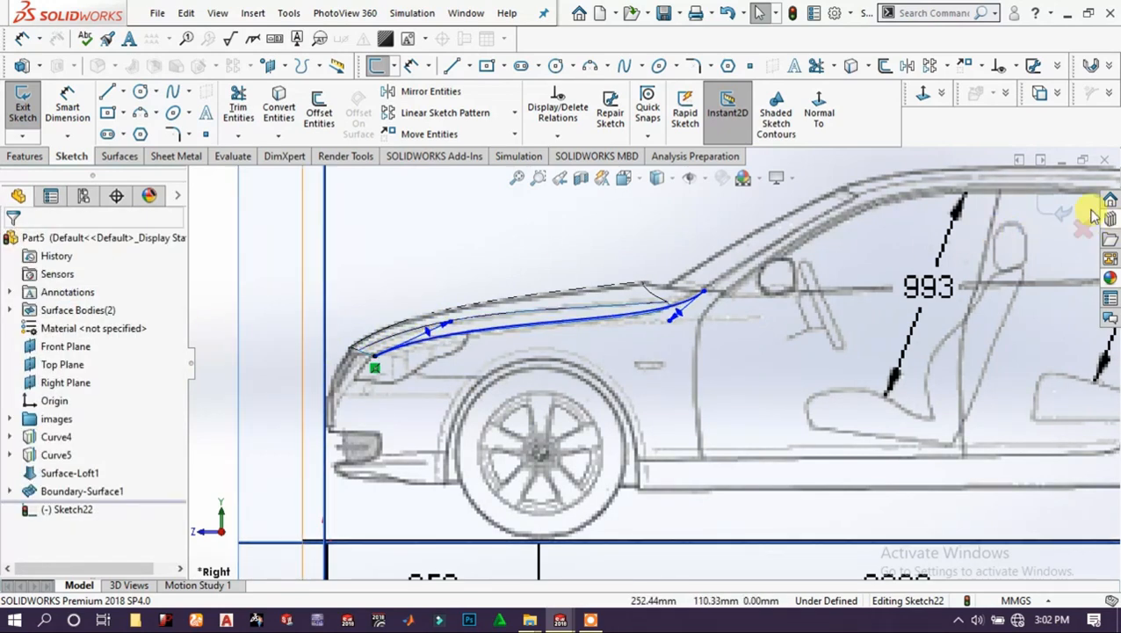
{"action": "left_click", "coordinate": [1043, 202]}
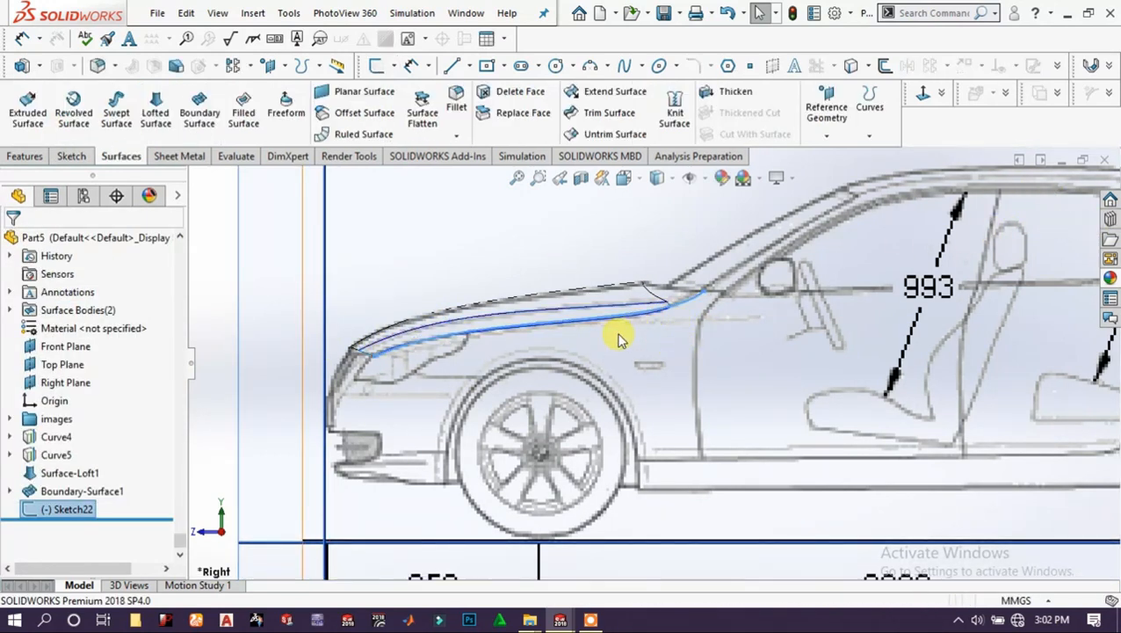
Start a sketch on the Top Plane and draw a two-point spline from the hood's front outer corner to its outer corner at the windshield.
{"action": "key", "text": "f"}
{"action": "middle_click_drag", "start_coordinate": [606, 350], "coordinate": [600, 501]}
{"action": "left_click", "coordinate": [606, 497]}
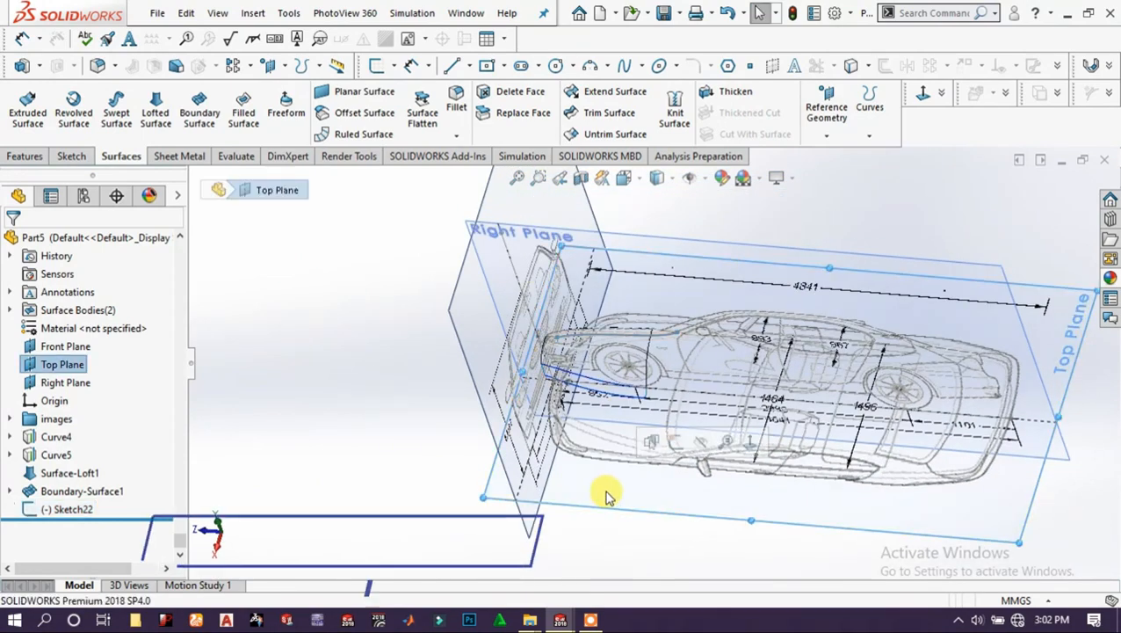
{"action": "left_click", "coordinate": [677, 446]}
{"action": "scroll", "coordinate": [703, 474], "scroll_direction": "down", "scroll_amount": 5}
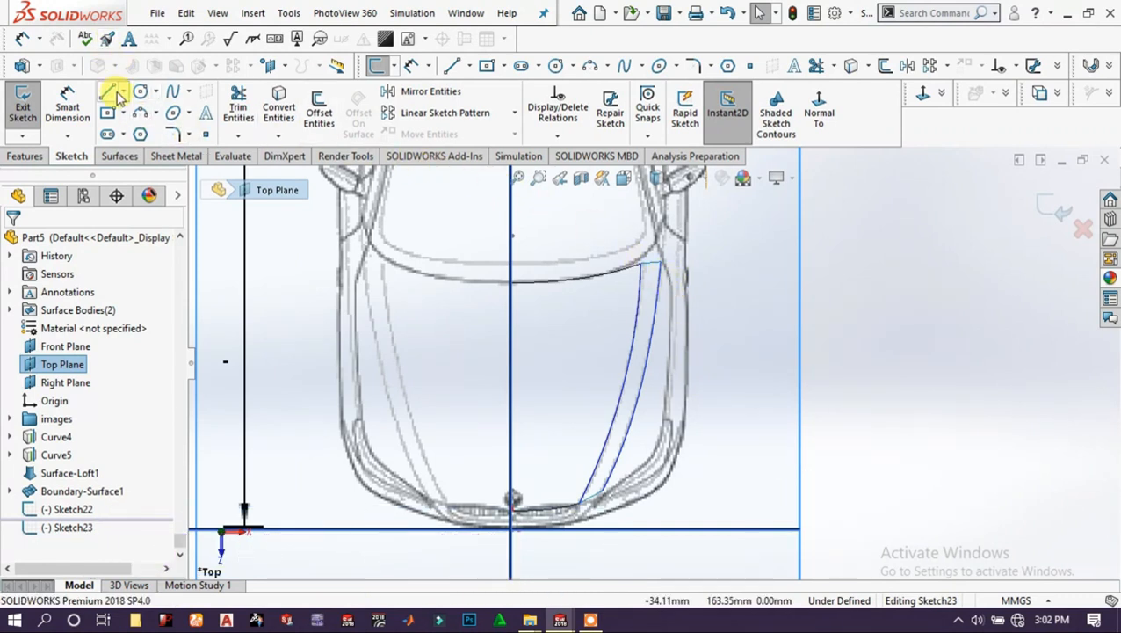
{"action": "left_click", "coordinate": [172, 91]}
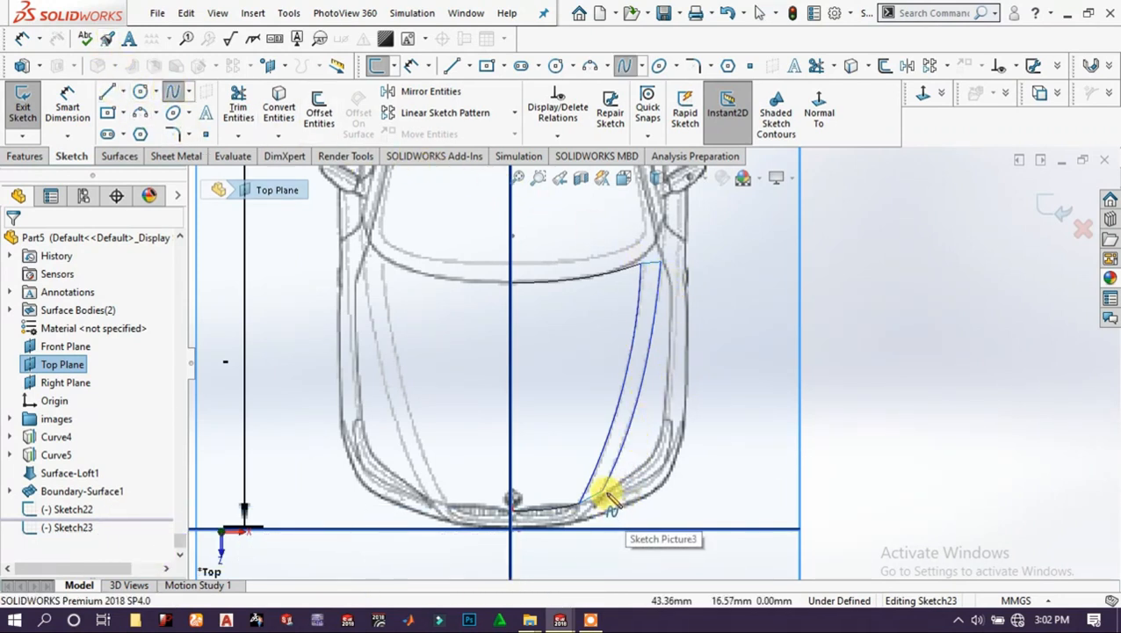
{"action": "left_click", "coordinate": [591, 498]}
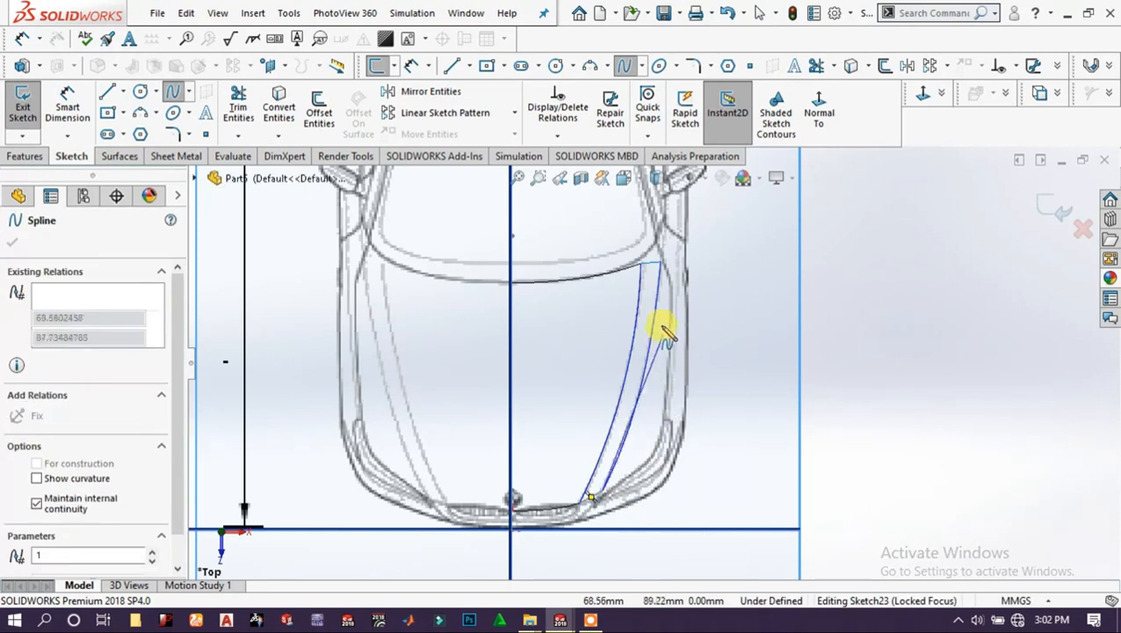
{"action": "double_click", "coordinate": [660, 283]}
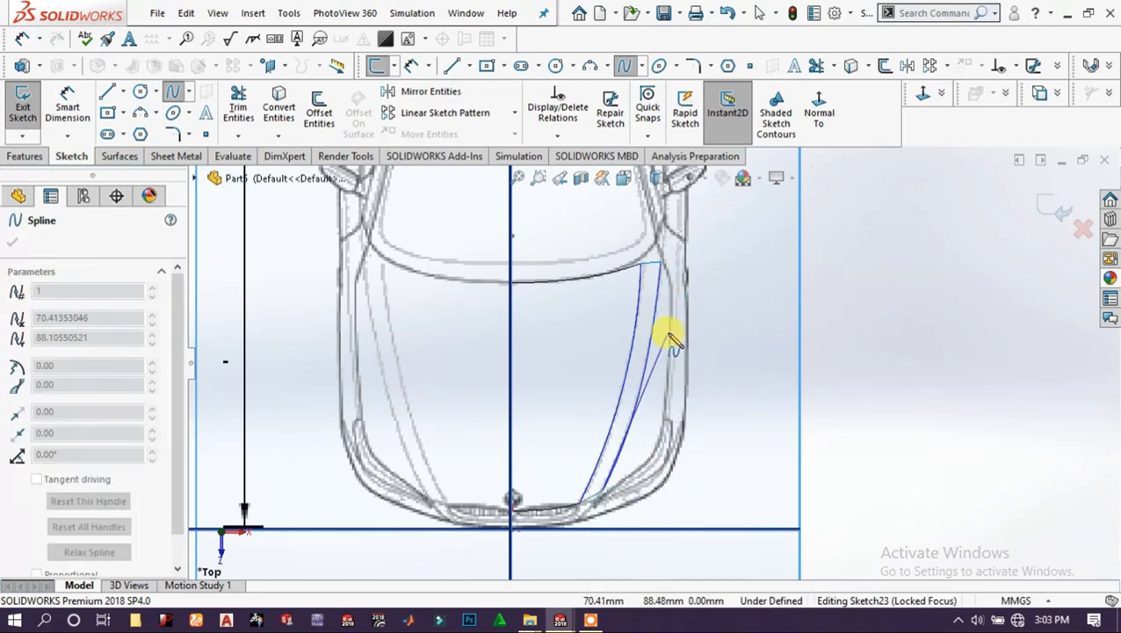
{"action": "left_click_drag", "start_coordinate": [670, 338], "coordinate": [666, 271]}
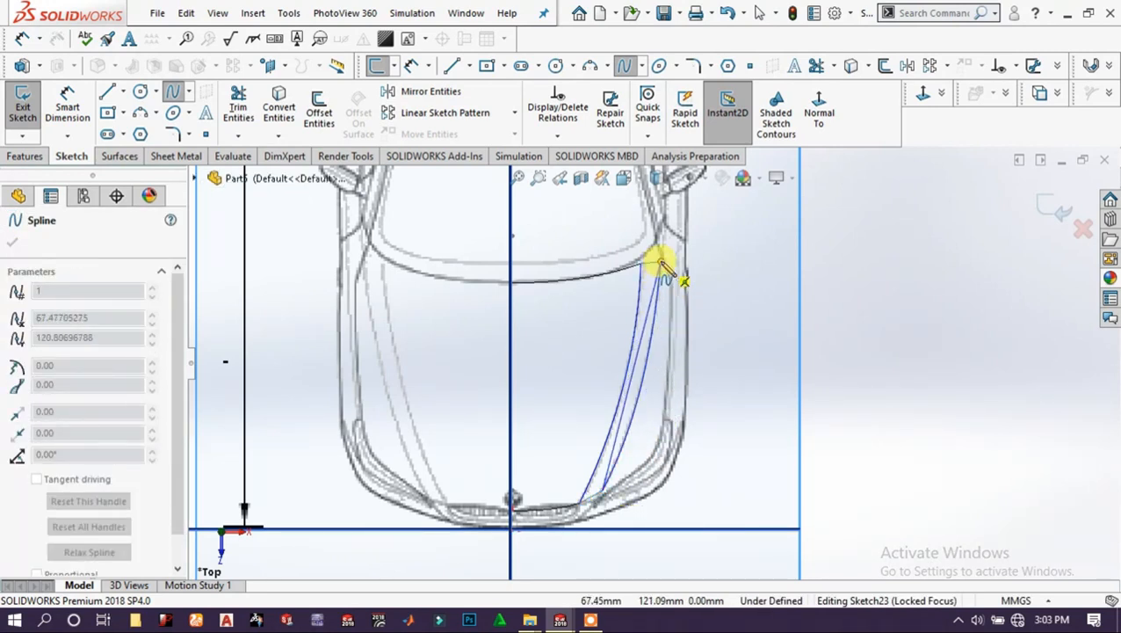
{"action": "left_click", "coordinate": [660, 262]}
{"action": "right_click", "coordinate": [919, 276]}
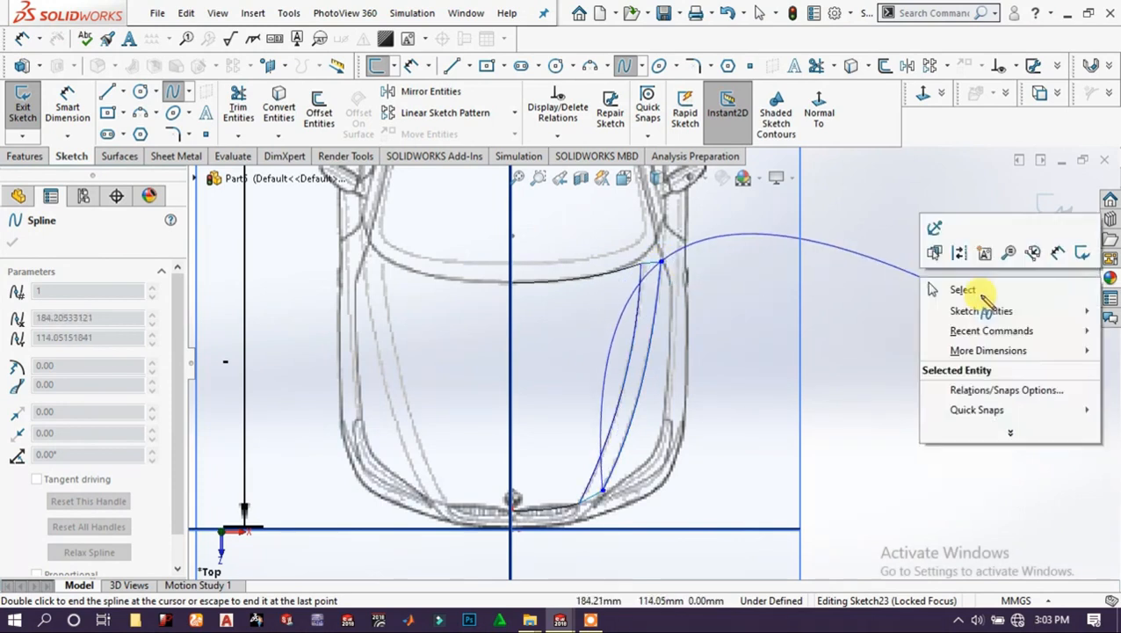
{"action": "left_click", "coordinate": [981, 299]}
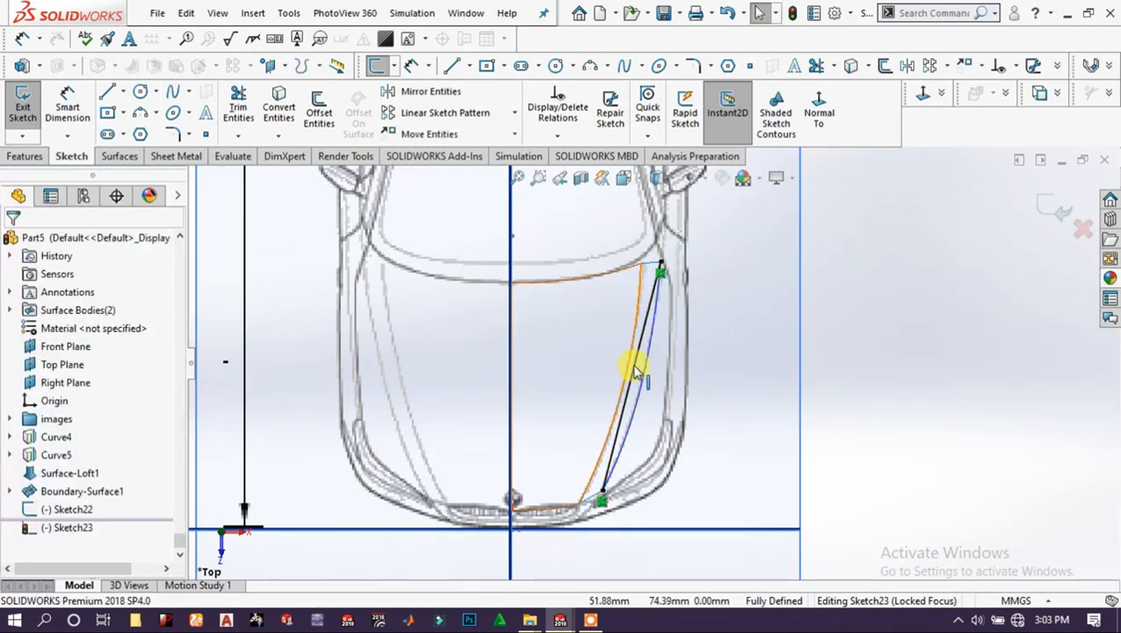
Bow the top-view spline outward with the tangent handles at both ends so it approximates the fender edge in the blueprint.
{"action": "left_click", "coordinate": [639, 371]}
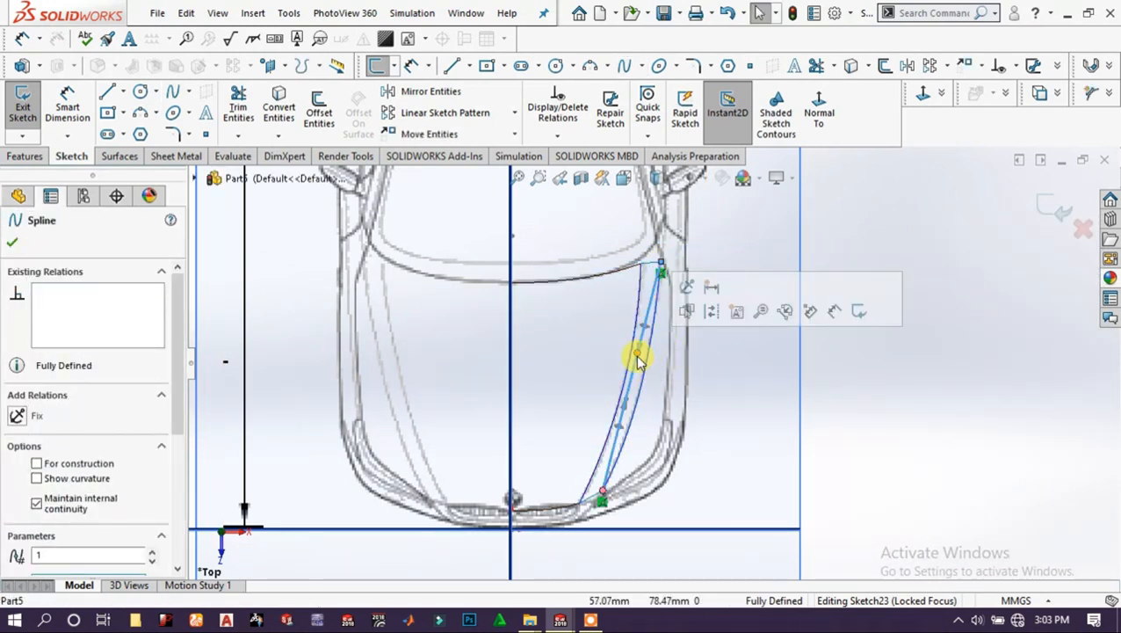
{"action": "left_click_drag", "start_coordinate": [669, 360], "coordinate": [682, 364]}
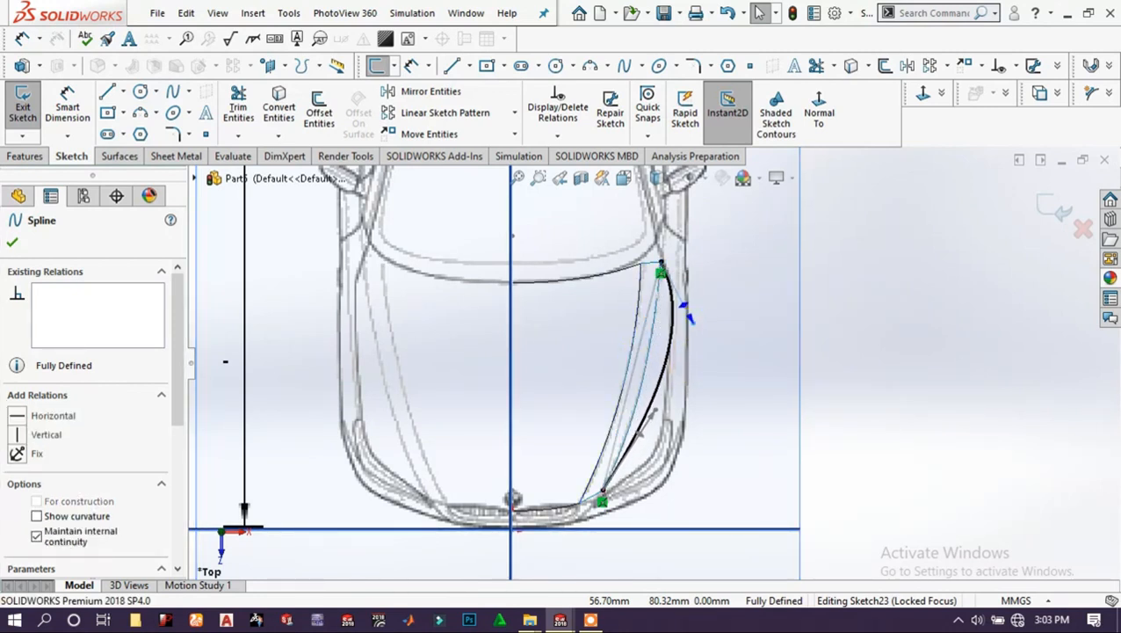
{"action": "left_click_drag", "start_coordinate": [658, 420], "coordinate": [669, 464]}
{"action": "scroll", "coordinate": [672, 457], "scroll_direction": "up", "scroll_amount": 3}
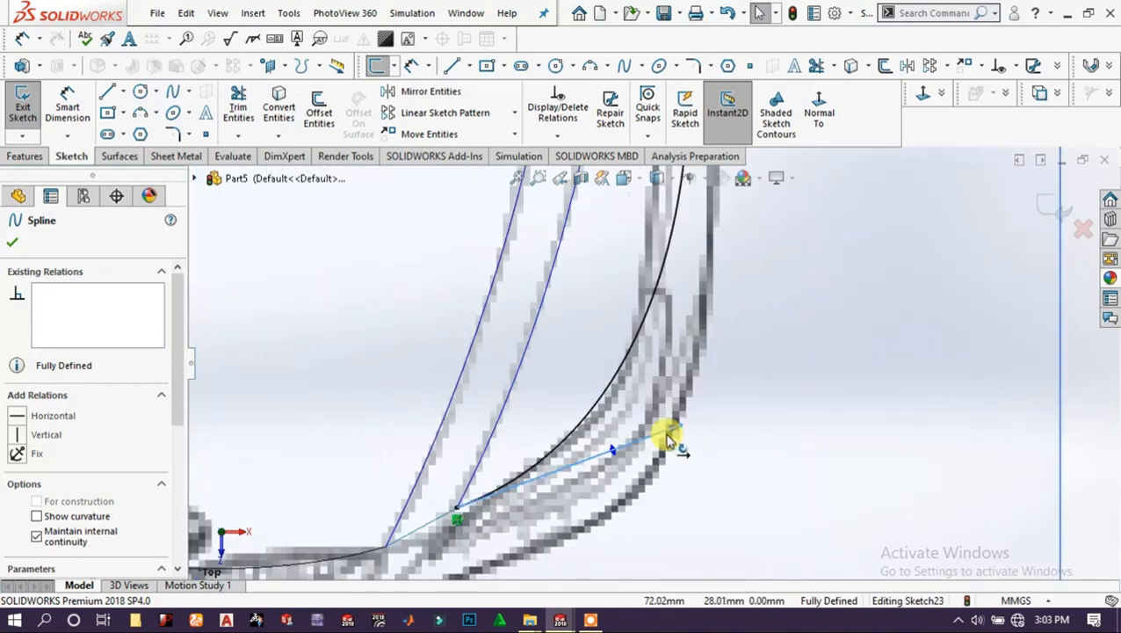
{"action": "scroll", "coordinate": [650, 263], "scroll_direction": "down", "scroll_amount": 5}
{"action": "scroll", "coordinate": [661, 289], "scroll_direction": "up", "scroll_amount": 1}
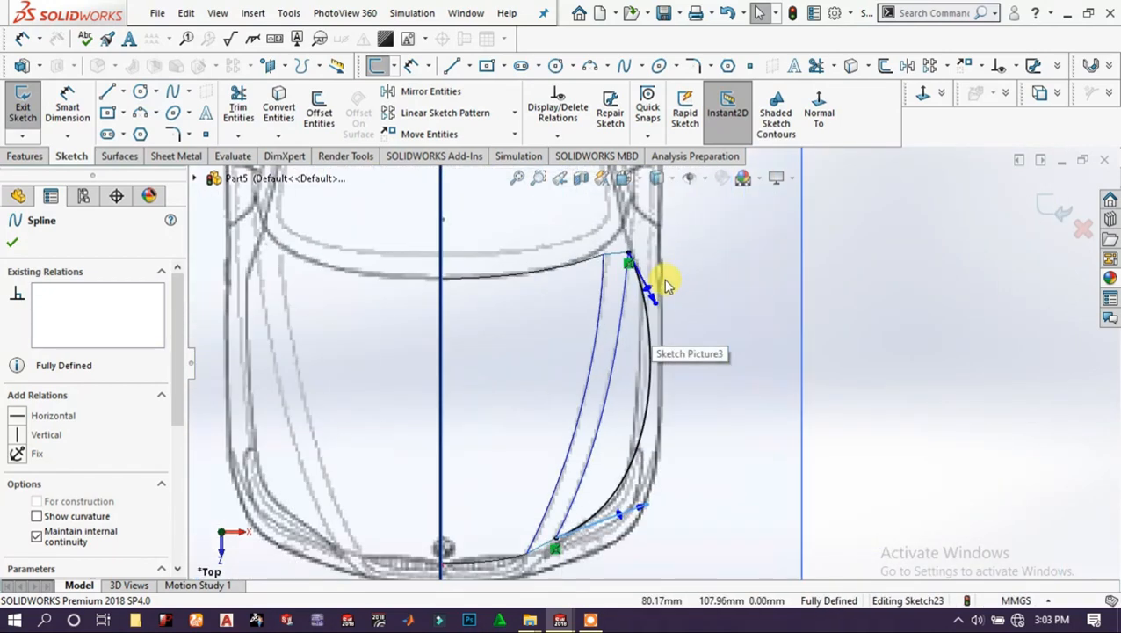
{"action": "left_click_drag", "start_coordinate": [659, 303], "coordinate": [646, 324]}
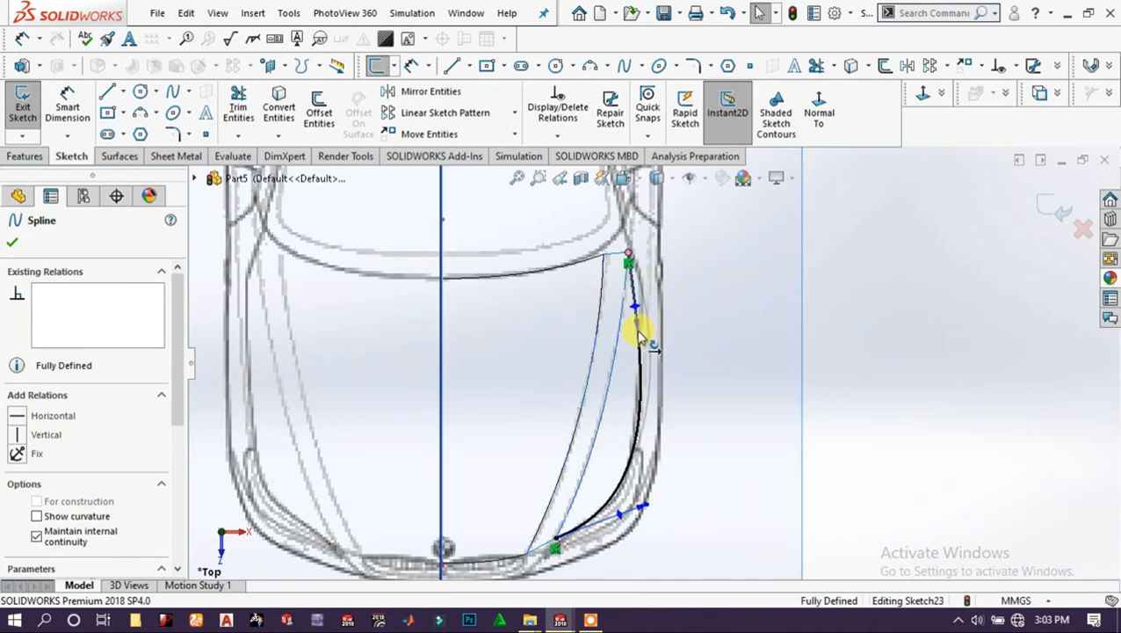
{"action": "left_click", "coordinate": [638, 311]}
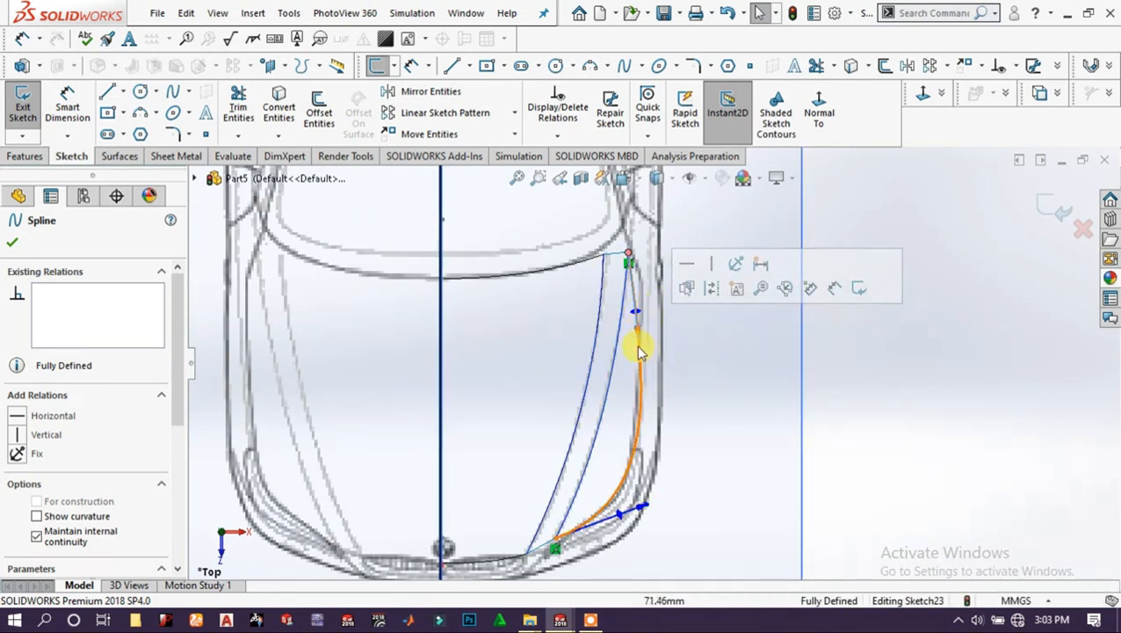
{"action": "left_click_drag", "start_coordinate": [639, 333], "coordinate": [641, 307]}
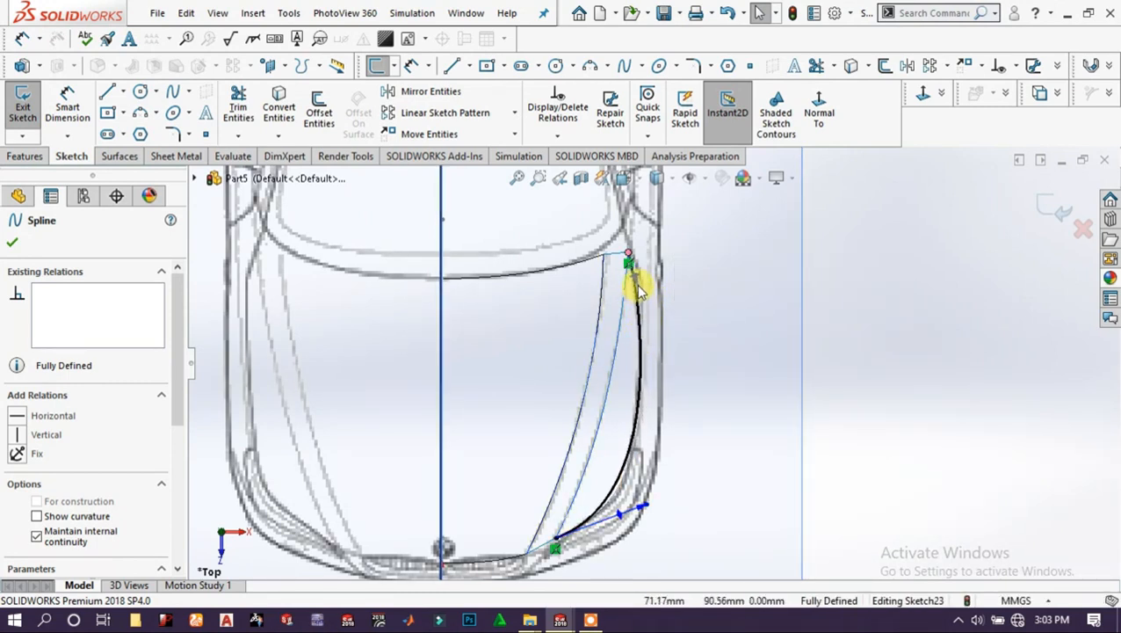
Insert an extra spline point on the fender curve just ahead of its windshield end.
{"action": "left_click", "coordinate": [638, 299]}
{"action": "right_click", "coordinate": [637, 305]}
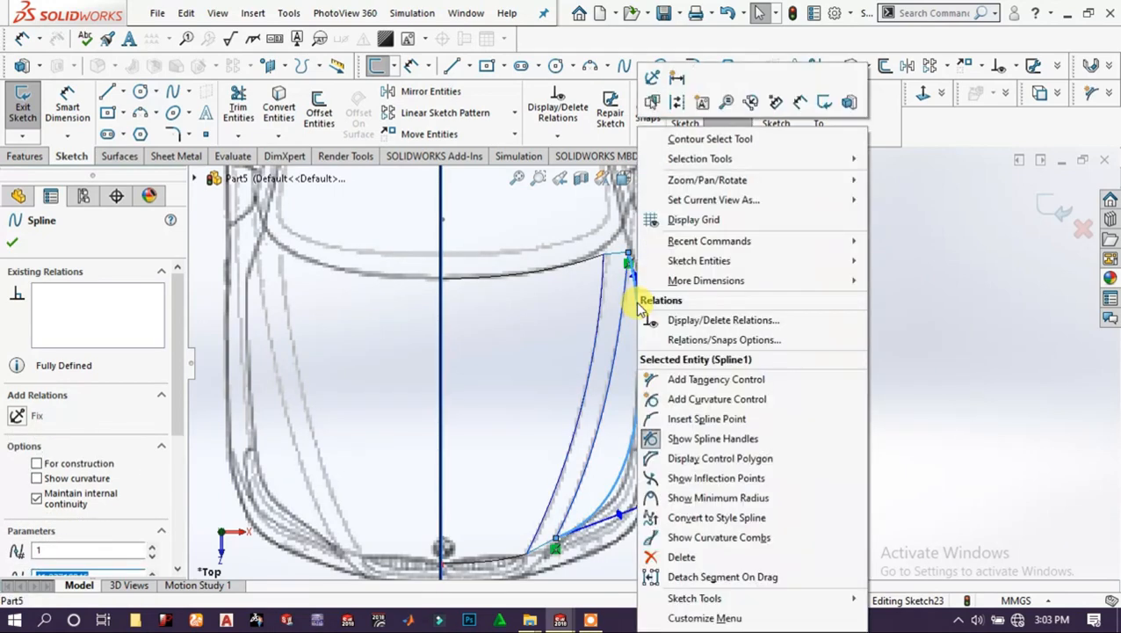
{"action": "left_click", "coordinate": [675, 418]}
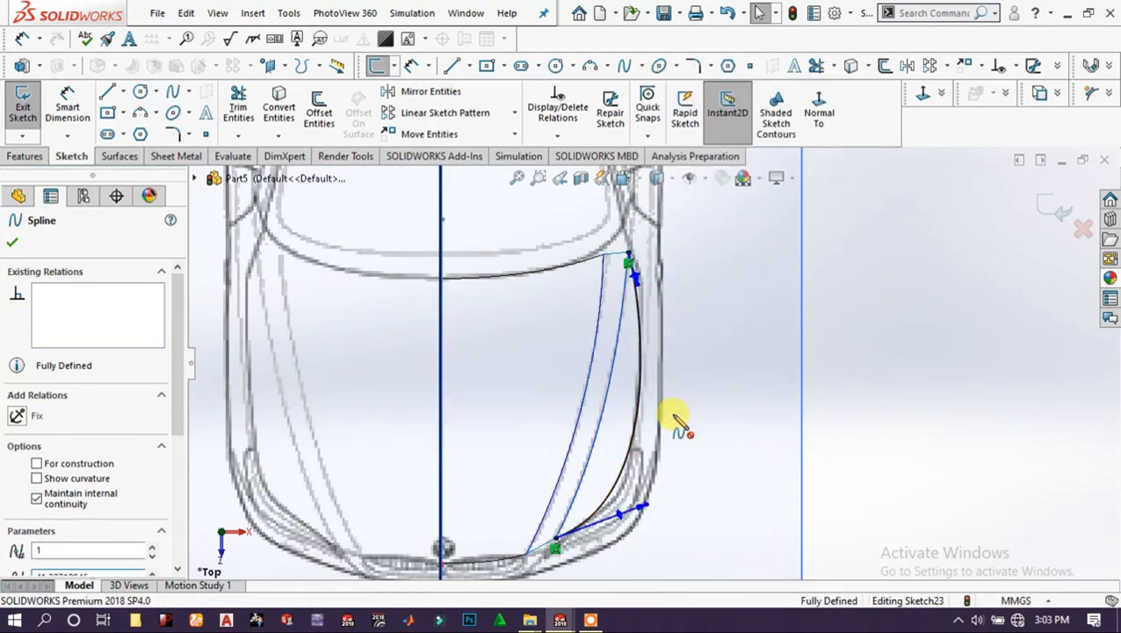
{"action": "left_click", "coordinate": [635, 302]}
{"action": "right_click", "coordinate": [863, 297]}
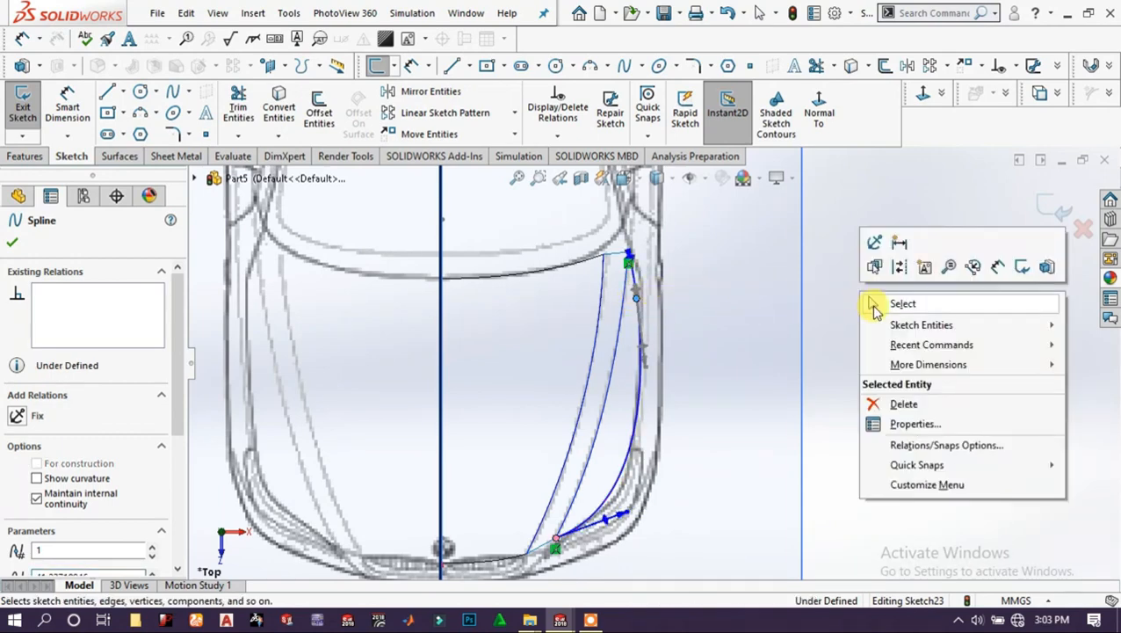
{"action": "left_click", "coordinate": [874, 303]}
Move the inserted spline point to about 71.95, 110.36 mm and align its forward tangent handle with the blueprint's fender line.
{"action": "scroll", "coordinate": [644, 308], "scroll_direction": "down", "scroll_amount": 3}
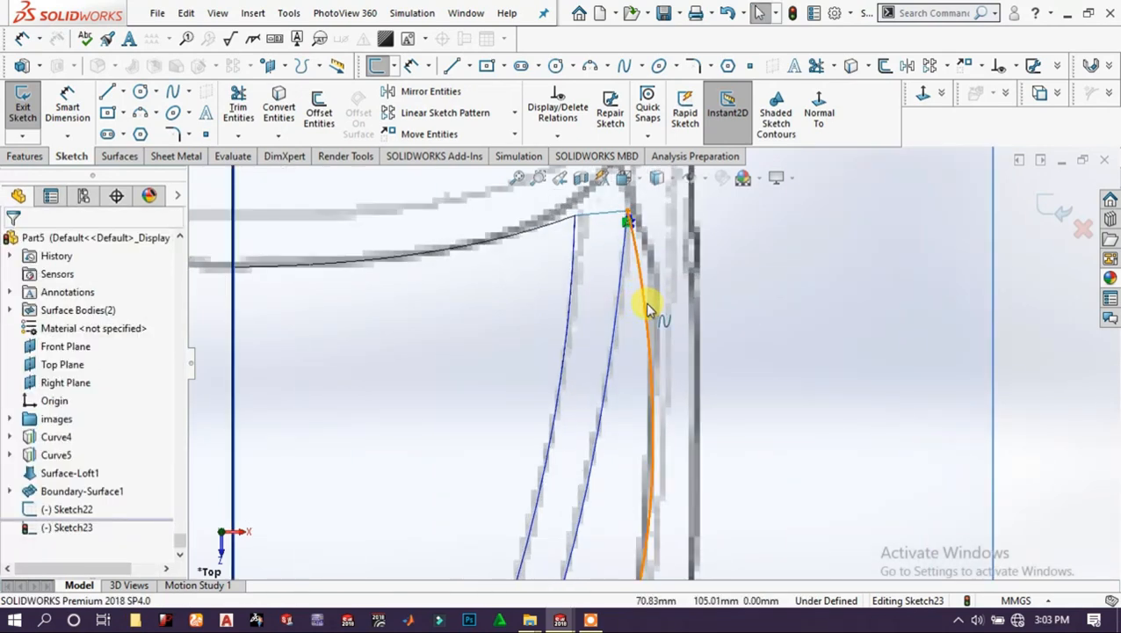
{"action": "left_click", "coordinate": [646, 304]}
{"action": "left_click_drag", "start_coordinate": [646, 314], "coordinate": [654, 272]}
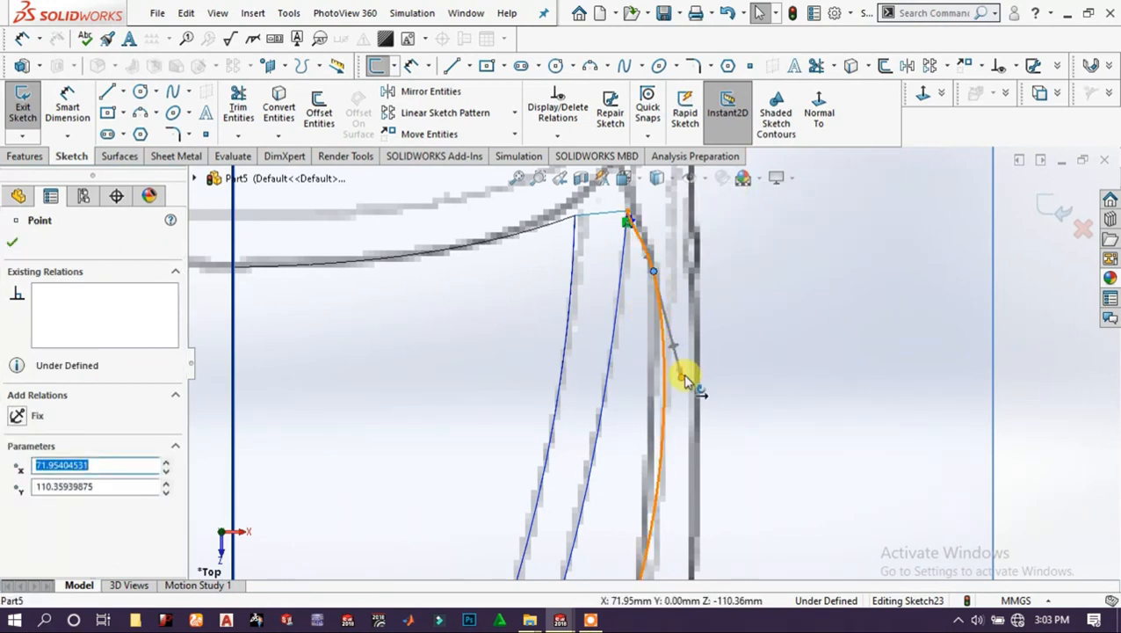
{"action": "left_click_drag", "start_coordinate": [687, 379], "coordinate": [668, 381]}
Lengthen and rotate the tangent handles at the front end and the inserted point so the curve hugs the blueprint's front fender corner.
{"action": "scroll", "coordinate": [663, 360], "scroll_direction": "up", "scroll_amount": 7}
{"action": "scroll", "coordinate": [629, 431], "scroll_direction": "down", "scroll_amount": 4}
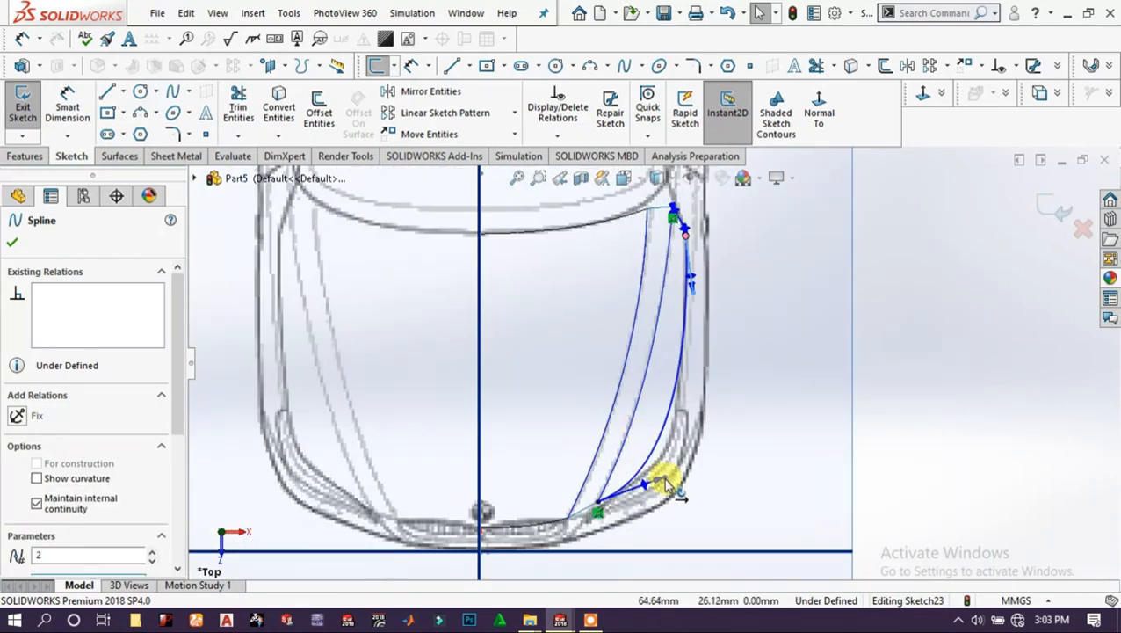
{"action": "mouse_move", "coordinate": [666, 479]}
{"action": "left_mouse_down"}
{"action": "mouse_move", "coordinate": [672, 497]}
{"action": "mouse_move", "coordinate": [682, 466]}
{"action": "left_mouse_up"}
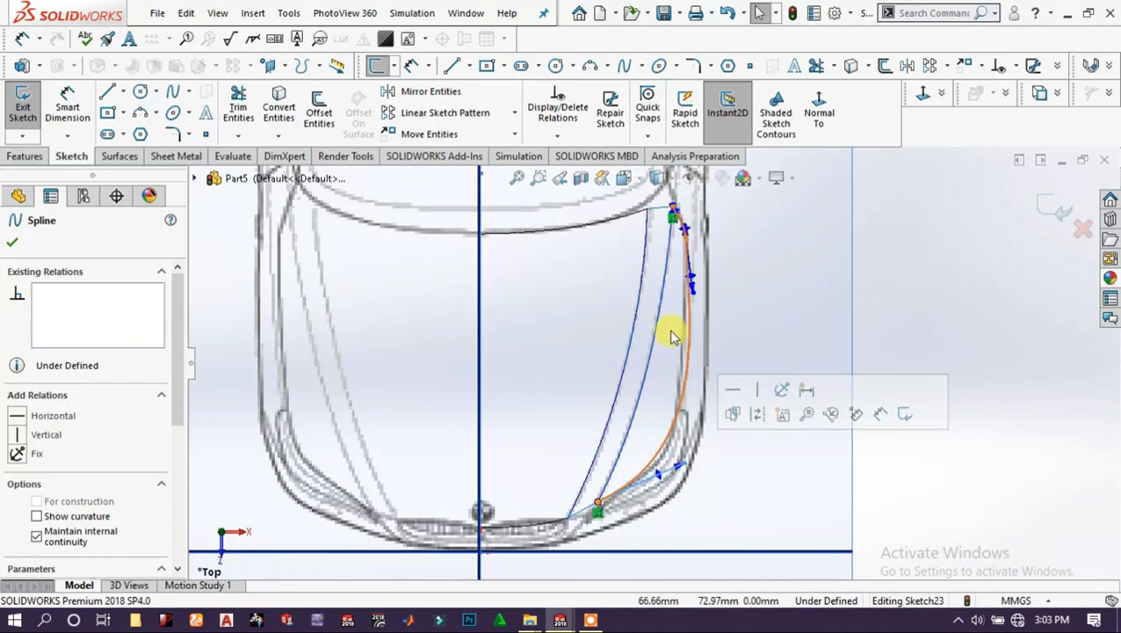
{"action": "left_click_drag", "start_coordinate": [695, 299], "coordinate": [696, 359]}
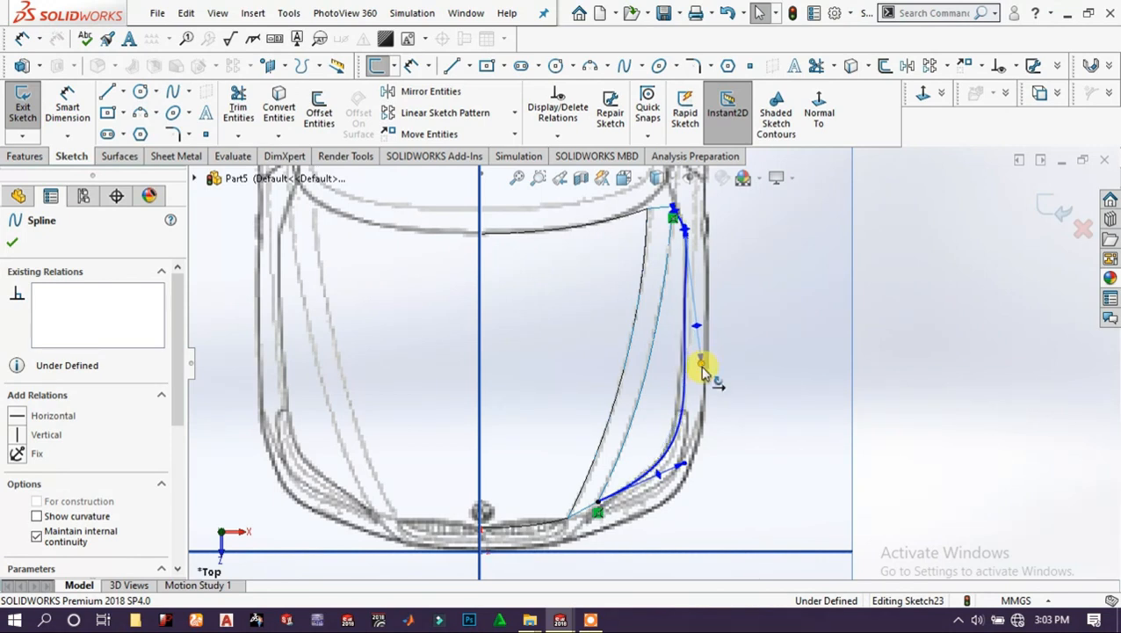
{"action": "left_click_drag", "start_coordinate": [687, 465], "coordinate": [683, 459]}
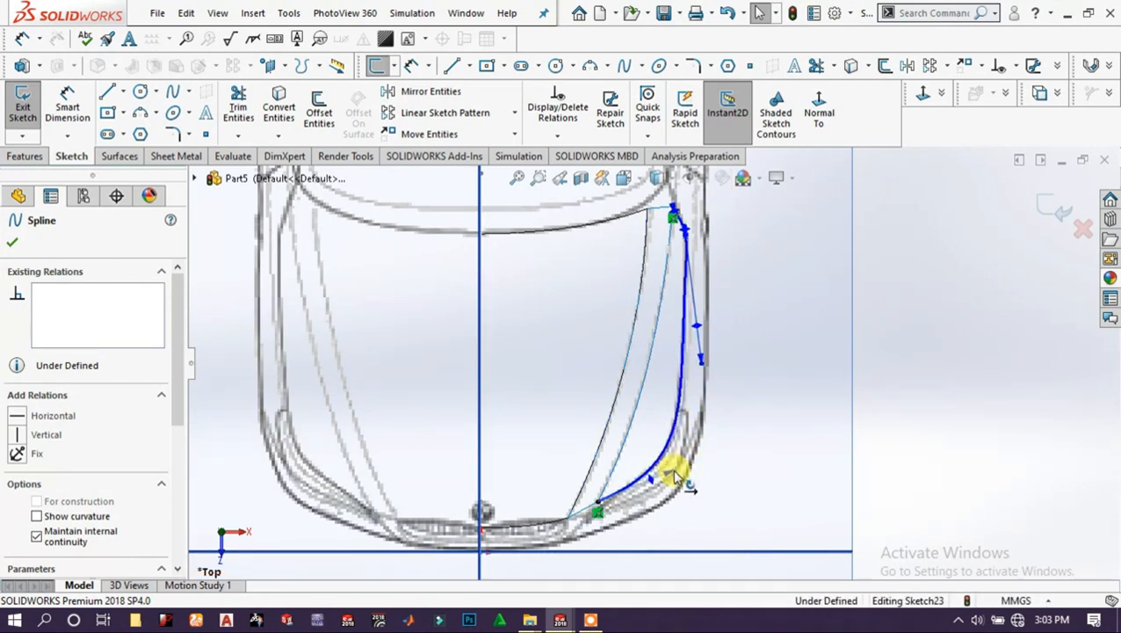
{"action": "left_click_drag", "start_coordinate": [701, 361], "coordinate": [703, 365]}
{"action": "left_click", "coordinate": [703, 365]}
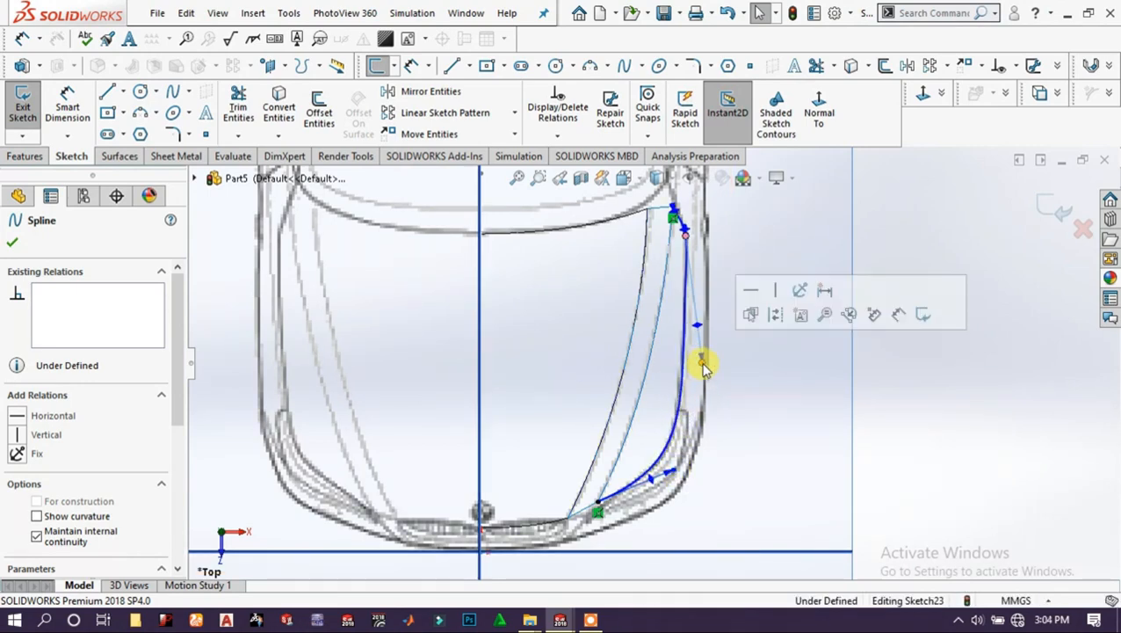
{"action": "left_click", "coordinate": [906, 373]}
Fine-tune the inserted point's windshield-side tangent handle so the short rear segment follows the blueprint line.
{"action": "scroll", "coordinate": [688, 206], "scroll_direction": "down", "scroll_amount": 3}
{"action": "scroll", "coordinate": [681, 248], "scroll_direction": "down", "scroll_amount": 4}
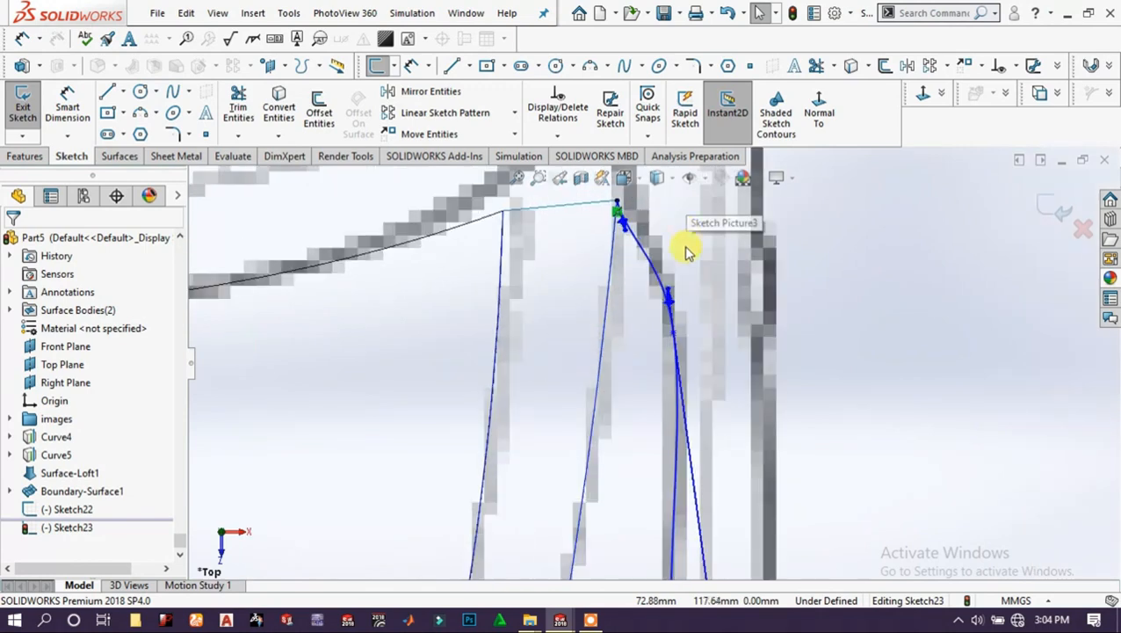
{"action": "left_click", "coordinate": [656, 310]}
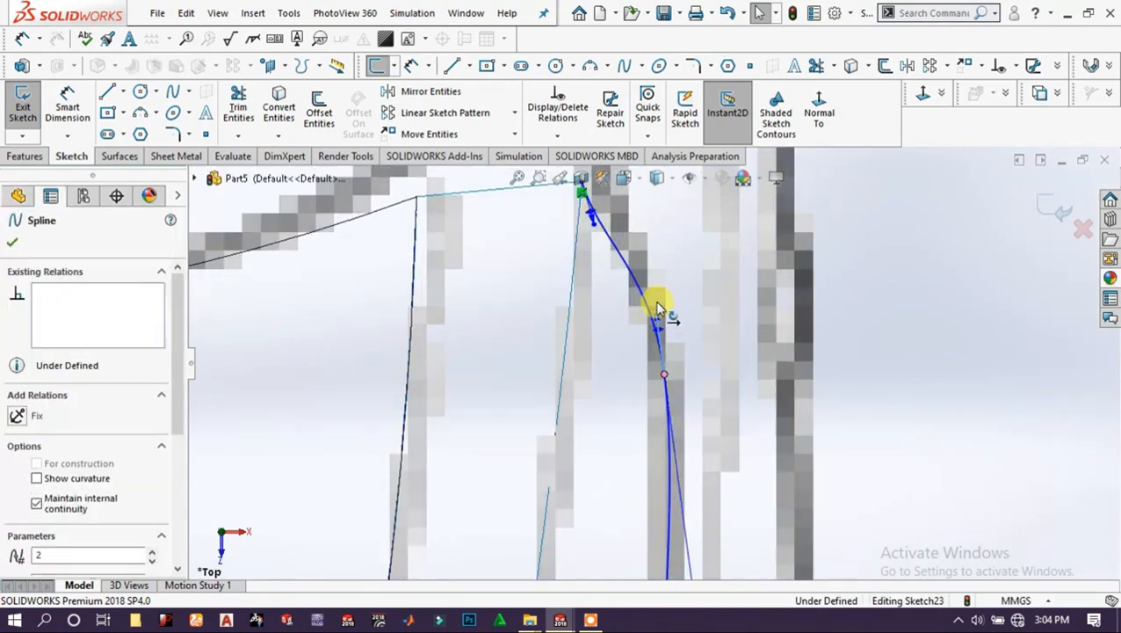
{"action": "scroll", "coordinate": [668, 334], "scroll_direction": "up", "scroll_amount": 6}
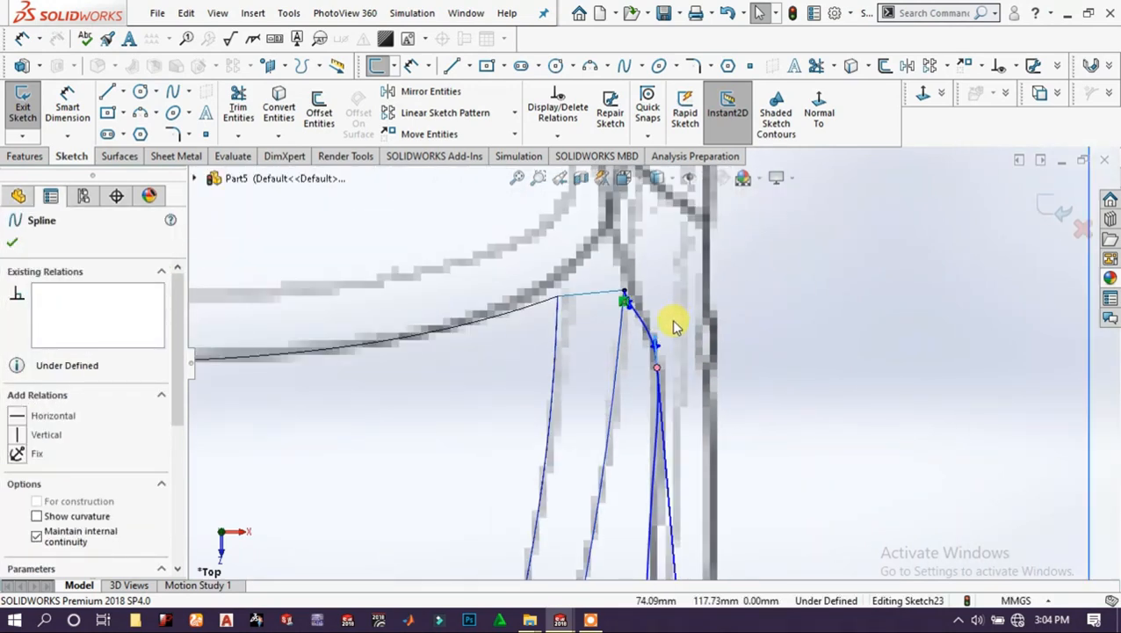
Adjust the tangent handle at the front end of the hood side spline to follow the blueprint outline and finish the sketch.
{"action": "scroll", "coordinate": [655, 404], "scroll_direction": "down", "scroll_amount": 4}
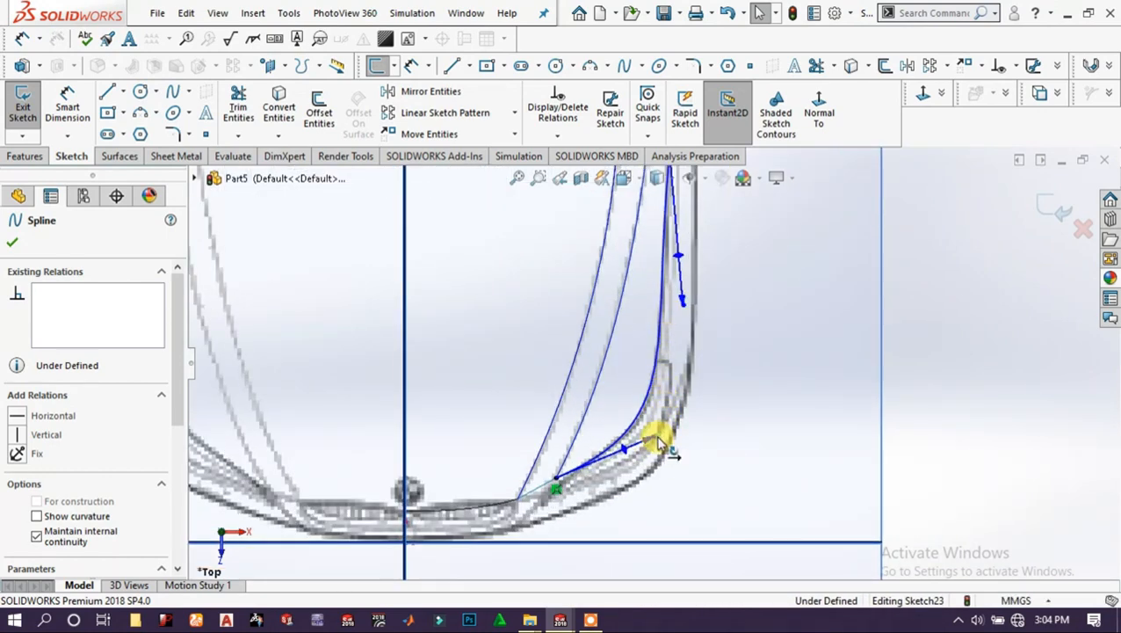
{"action": "left_click_drag", "start_coordinate": [659, 442], "coordinate": [655, 437]}
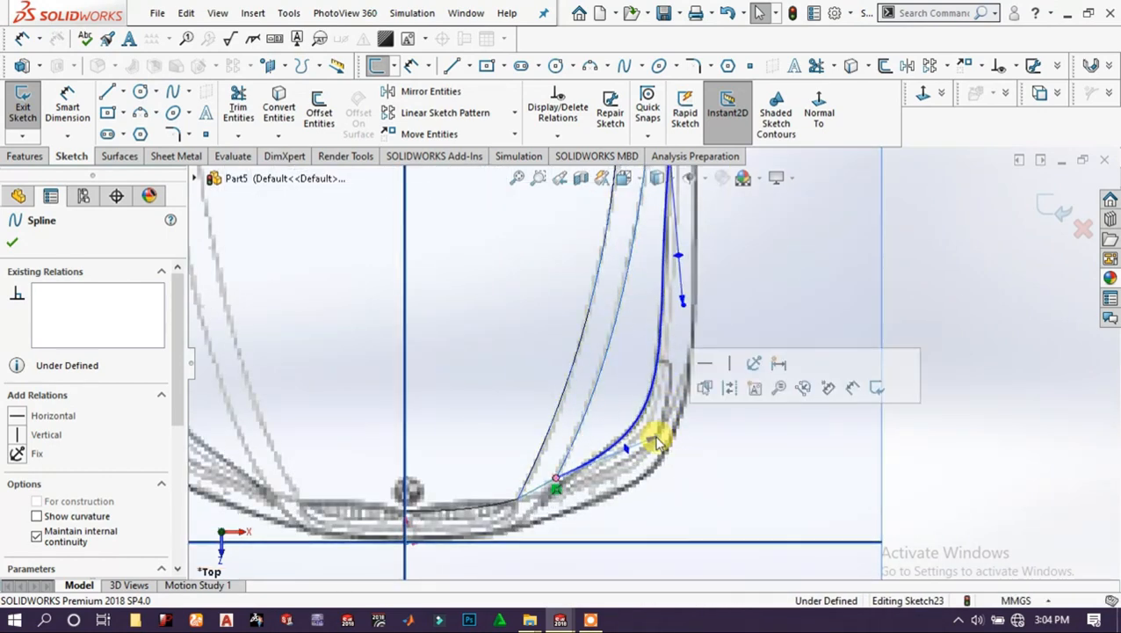
{"action": "left_click", "coordinate": [995, 306]}
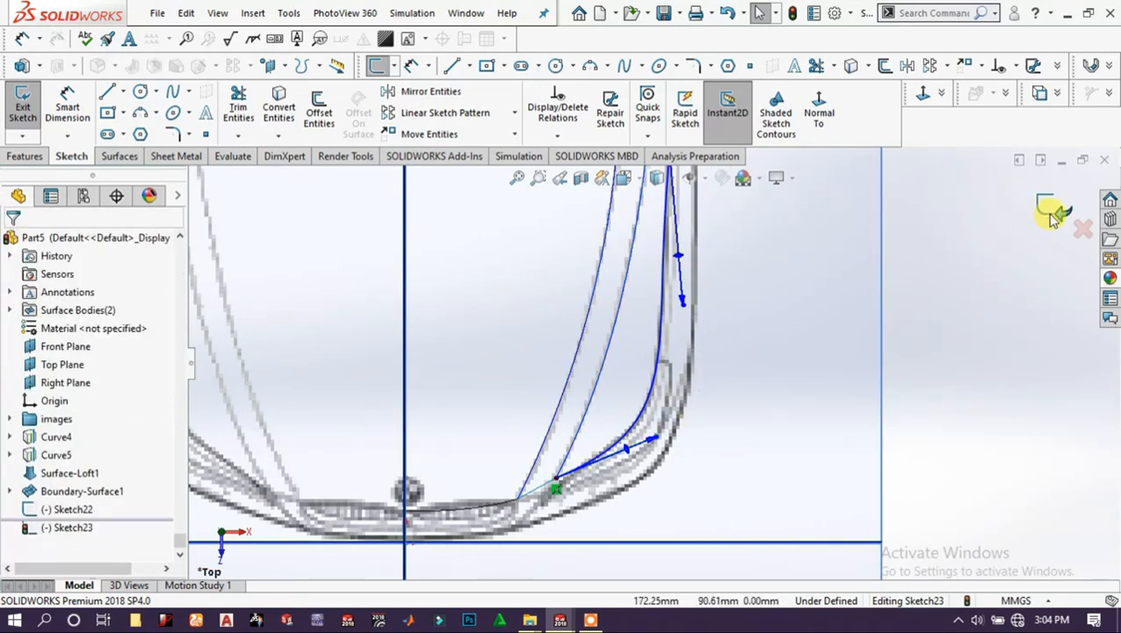
{"action": "left_click", "coordinate": [1052, 216]}
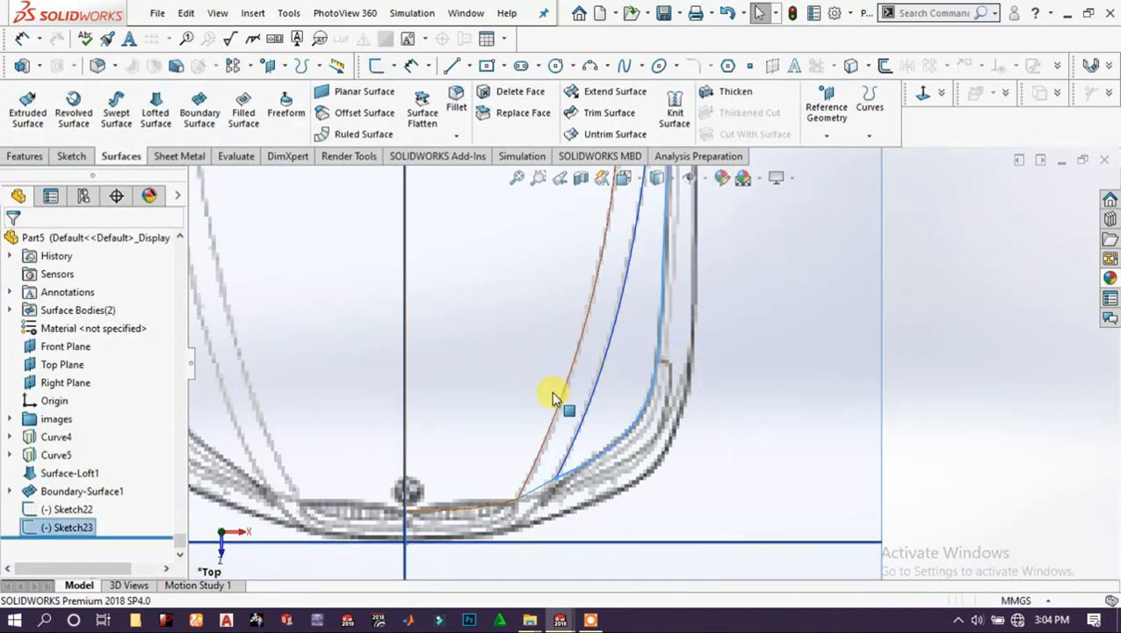
Create a sketch-on-sketch projected curve from Sketch23 and Sketch22.
{"action": "scroll", "coordinate": [550, 398], "scroll_direction": "up", "scroll_amount": 5}
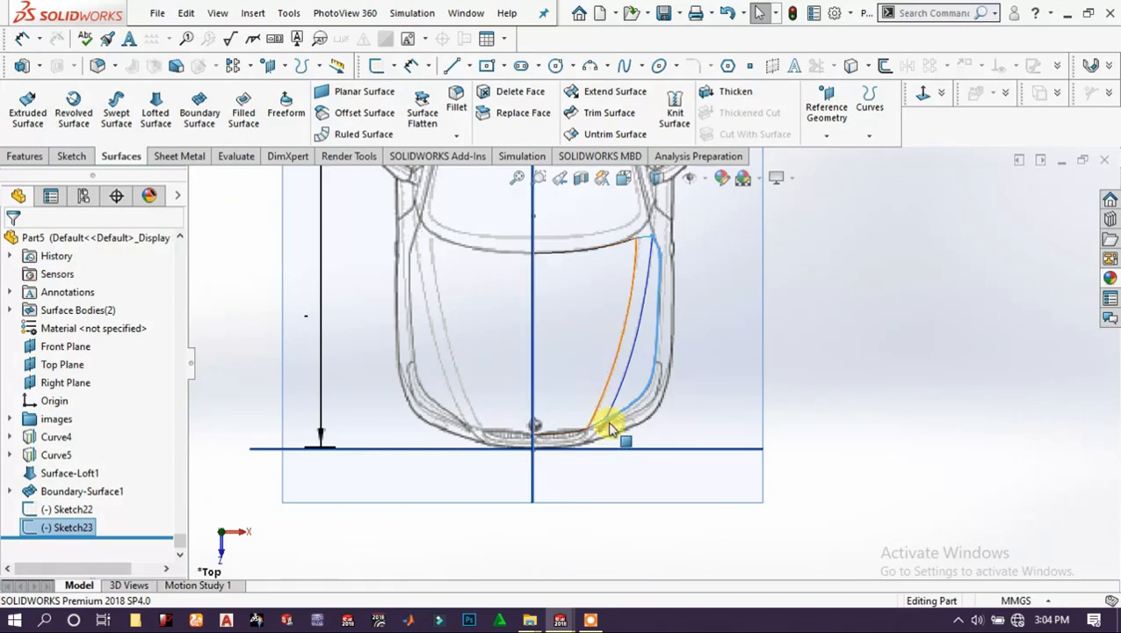
{"action": "mouse_move", "coordinate": [625, 505]}
{"action": "middle_mouse_down"}
{"action": "mouse_move", "coordinate": [608, 358]}
{"action": "mouse_move", "coordinate": [611, 391]}
{"action": "mouse_move", "coordinate": [568, 454]}
{"action": "mouse_move", "coordinate": [602, 474]}
{"action": "mouse_move", "coordinate": [613, 427]}
{"action": "mouse_move", "coordinate": [593, 447]}
{"action": "middle_mouse_up"}
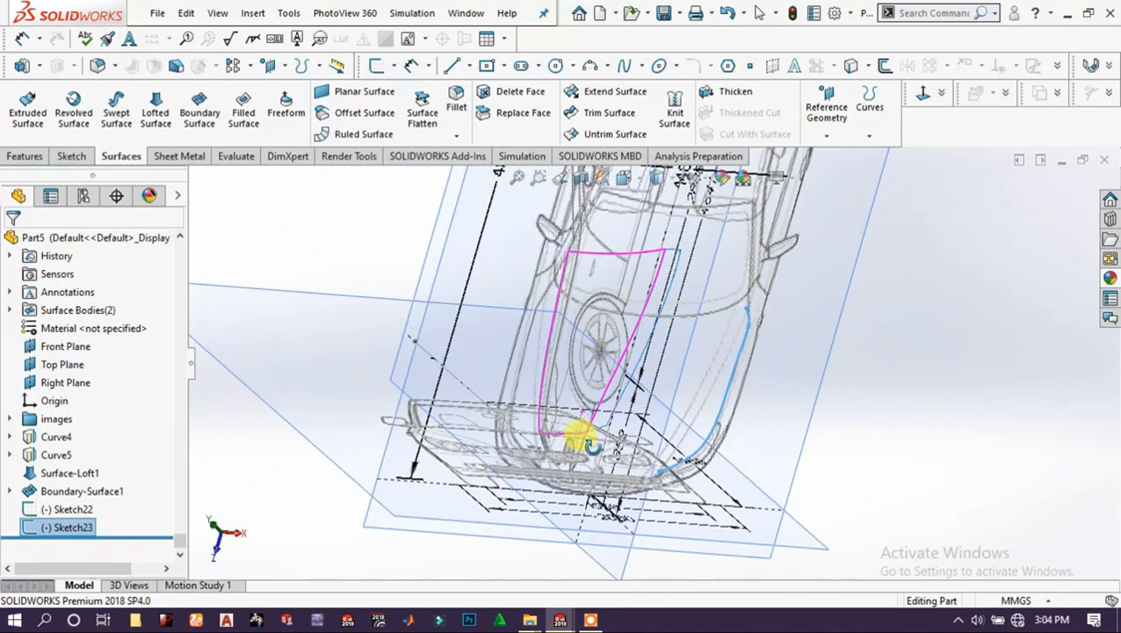
{"action": "left_click", "coordinate": [580, 242], "text": "ctrl"}
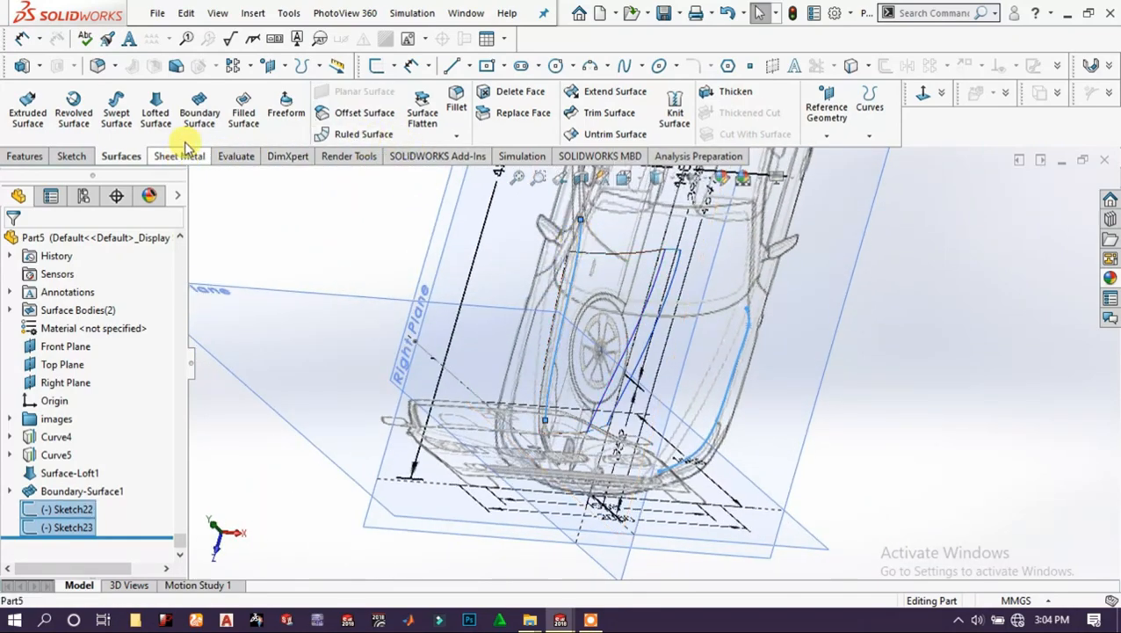
{"action": "left_click", "coordinate": [869, 135]}
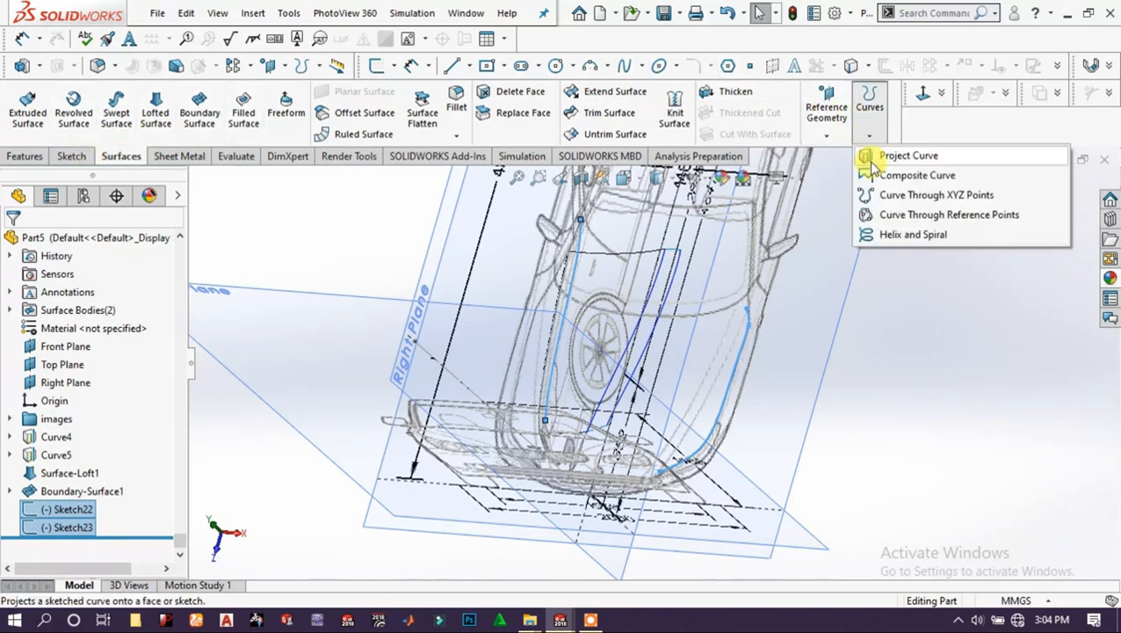
{"action": "left_click", "coordinate": [871, 158]}
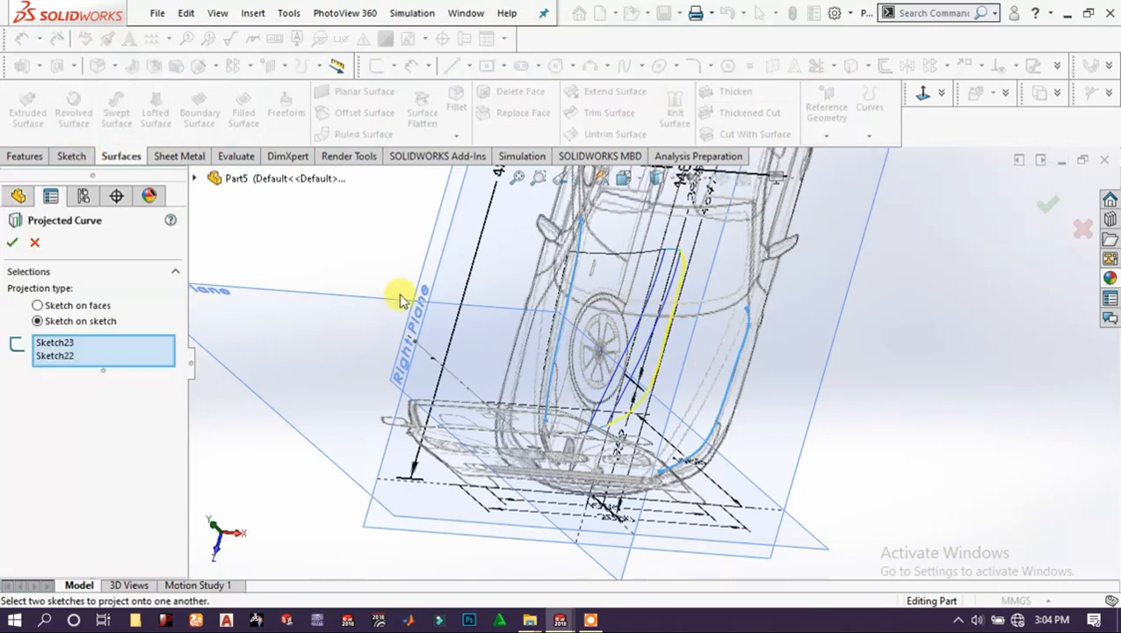
{"action": "left_click", "coordinate": [12, 244]}
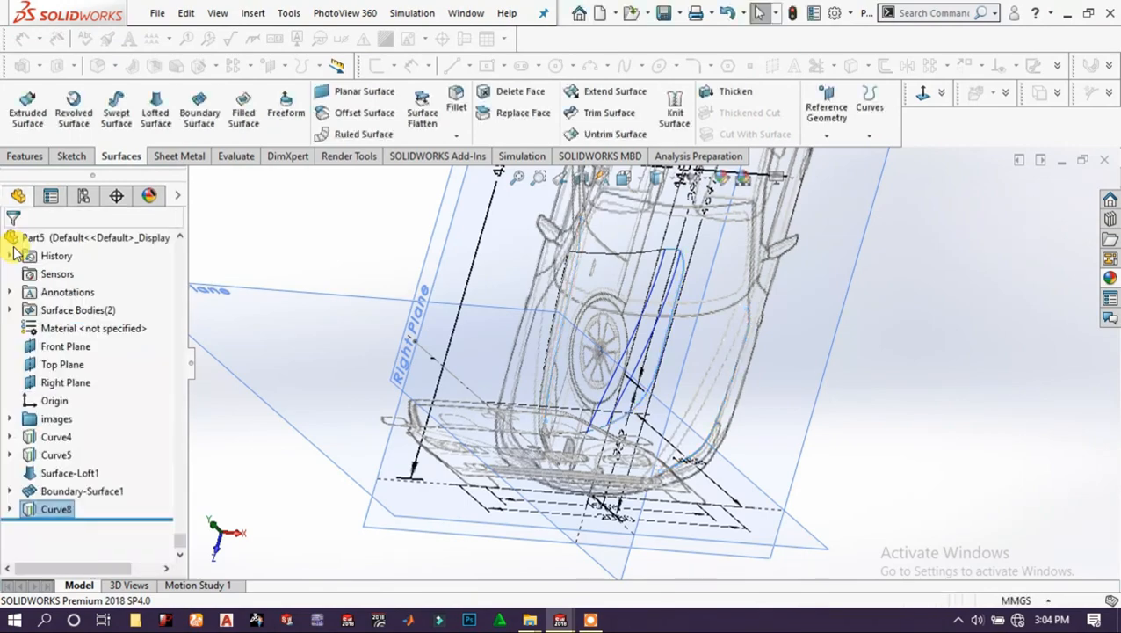
Switch the model's display style to shaded so the hood surfaces are filled.
{"action": "scroll", "coordinate": [675, 359], "scroll_direction": "down", "scroll_amount": 4}
{"action": "scroll", "coordinate": [674, 358], "scroll_direction": "up", "scroll_amount": 4}
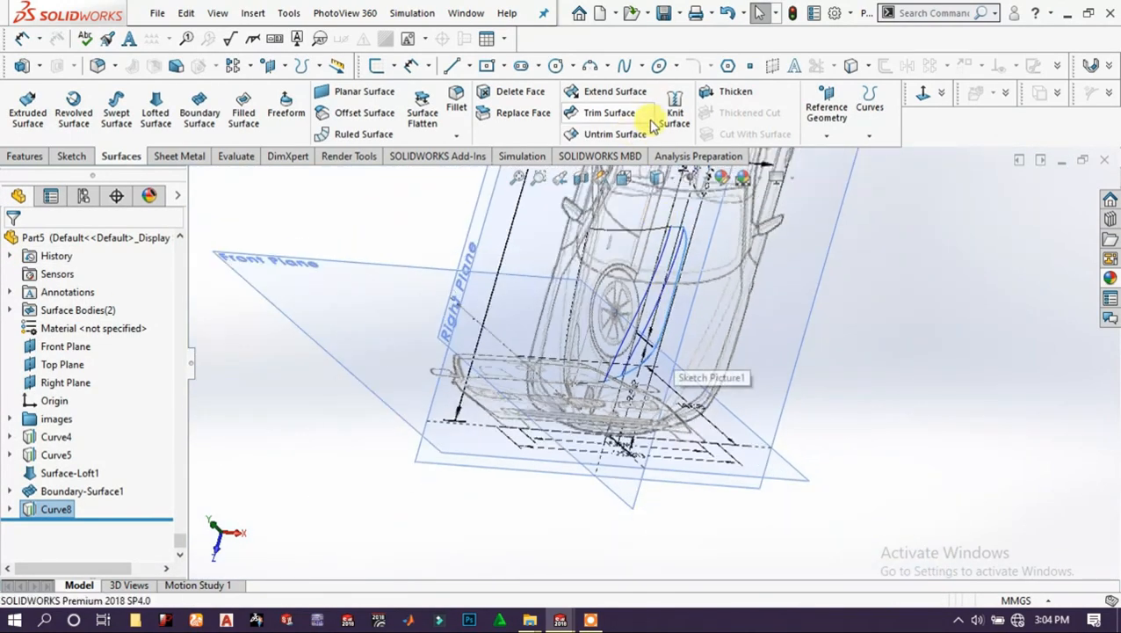
{"action": "left_click", "coordinate": [658, 178]}
{"action": "left_click", "coordinate": [660, 200]}
{"action": "scroll", "coordinate": [670, 287], "scroll_direction": "down", "scroll_amount": 3}
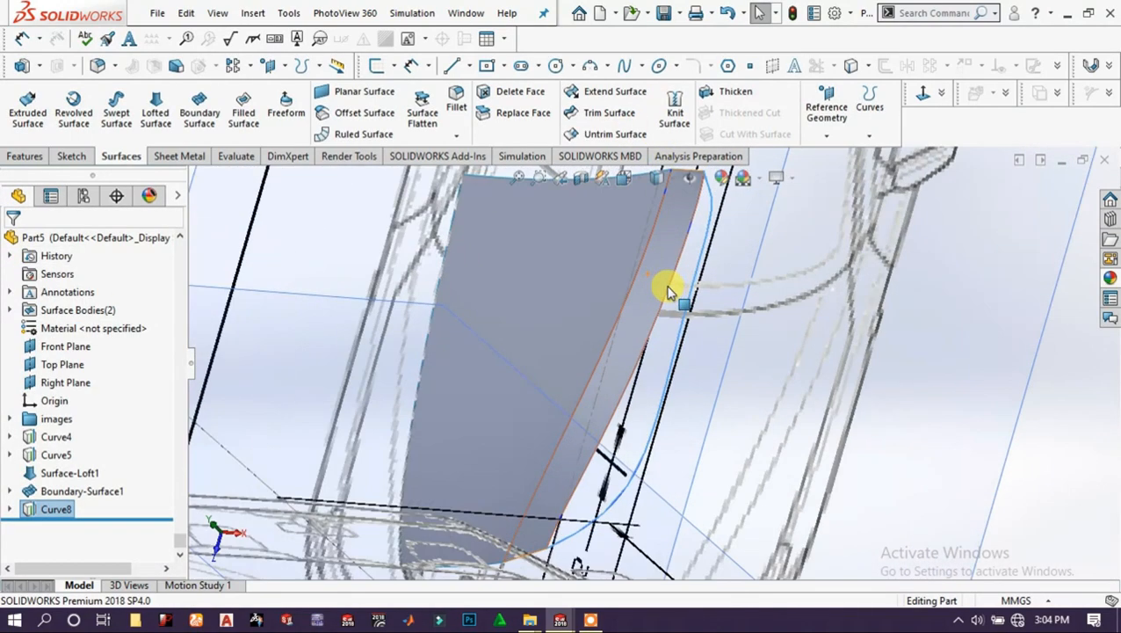
Loft a surface between Curve5 along the hood's outer edge and the new projected curve beside it.
{"action": "scroll", "coordinate": [670, 305], "scroll_direction": "up", "scroll_amount": 2}
{"action": "scroll", "coordinate": [669, 325], "scroll_direction": "down", "scroll_amount": 2}
{"action": "scroll", "coordinate": [677, 343], "scroll_direction": "up", "scroll_amount": 2}
{"action": "middle_click_drag", "start_coordinate": [688, 375], "coordinate": [584, 416]}
{"action": "scroll", "coordinate": [584, 416], "scroll_direction": "down", "scroll_amount": 5}
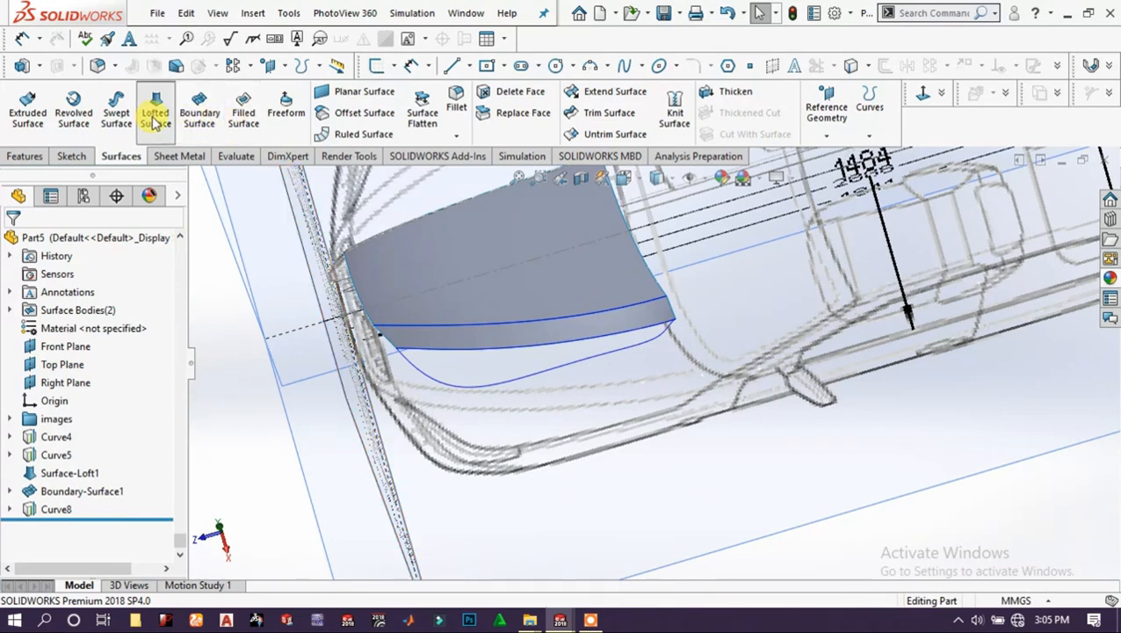
{"action": "scroll", "coordinate": [545, 368], "scroll_direction": "down", "scroll_amount": 4}
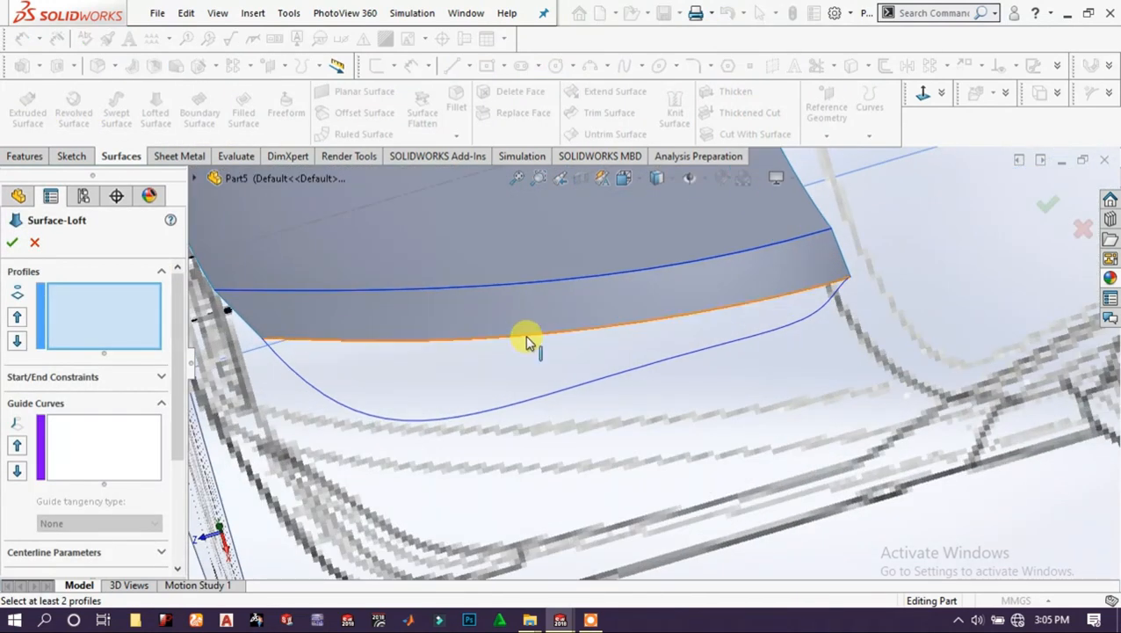
{"action": "left_click", "coordinate": [528, 341]}
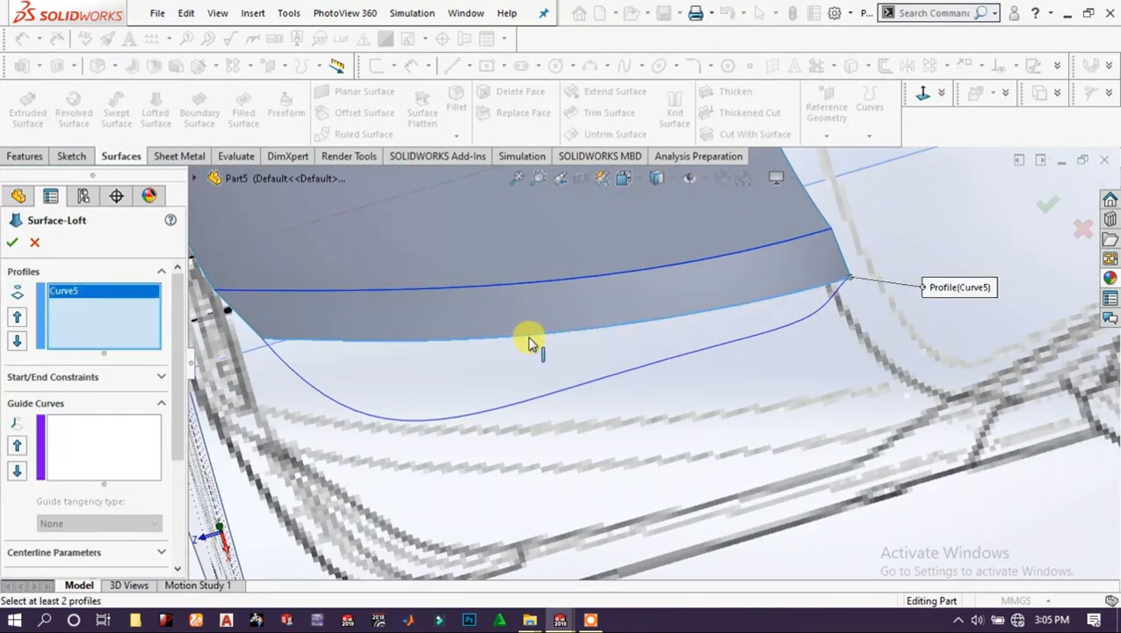
{"action": "left_click", "coordinate": [538, 404]}
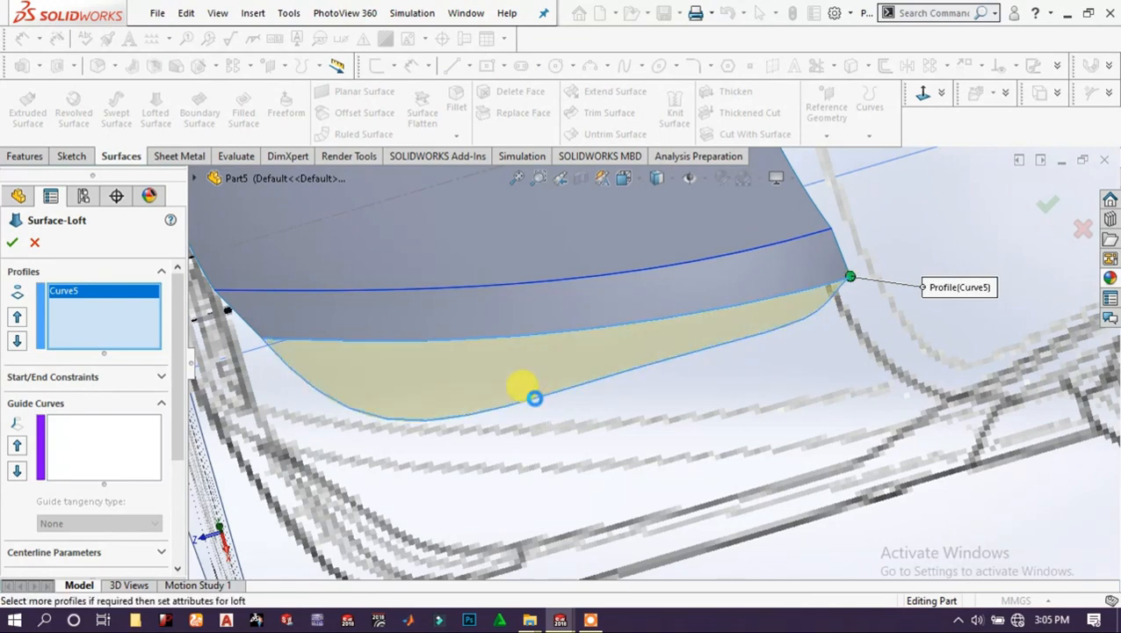
{"action": "left_click", "coordinate": [16, 243]}
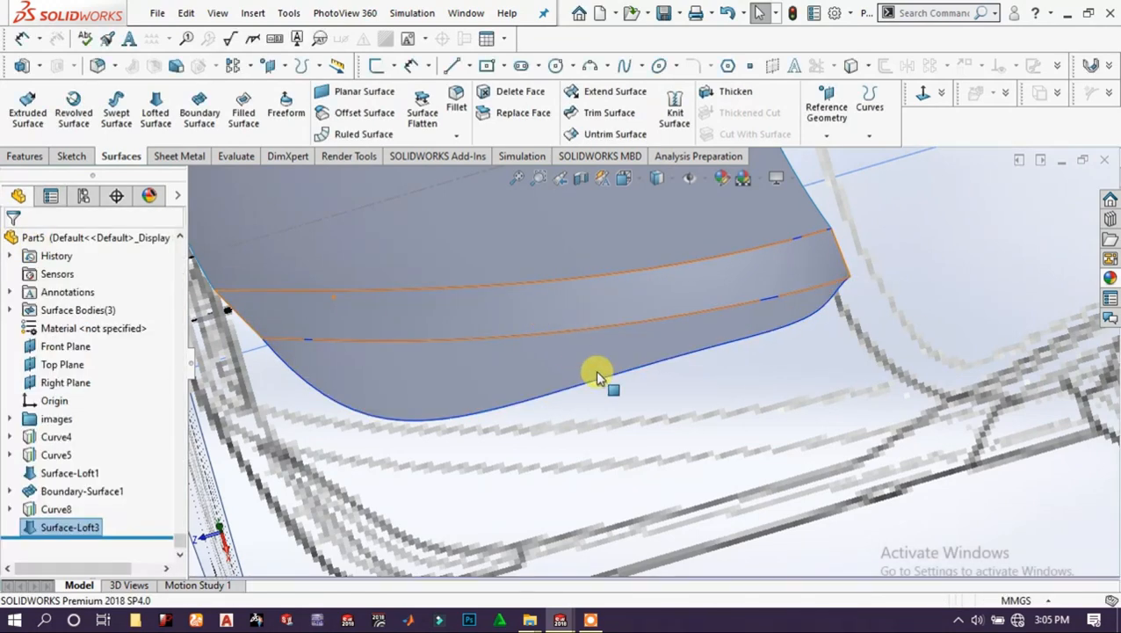
Examine the new lofted hood surface against the car blueprints from several angles.
{"action": "middle_click_drag", "start_coordinate": [595, 370], "coordinate": [688, 350]}
{"action": "scroll", "coordinate": [545, 370], "scroll_direction": "up", "scroll_amount": 3}
{"action": "scroll", "coordinate": [684, 306], "scroll_direction": "down", "scroll_amount": 5}
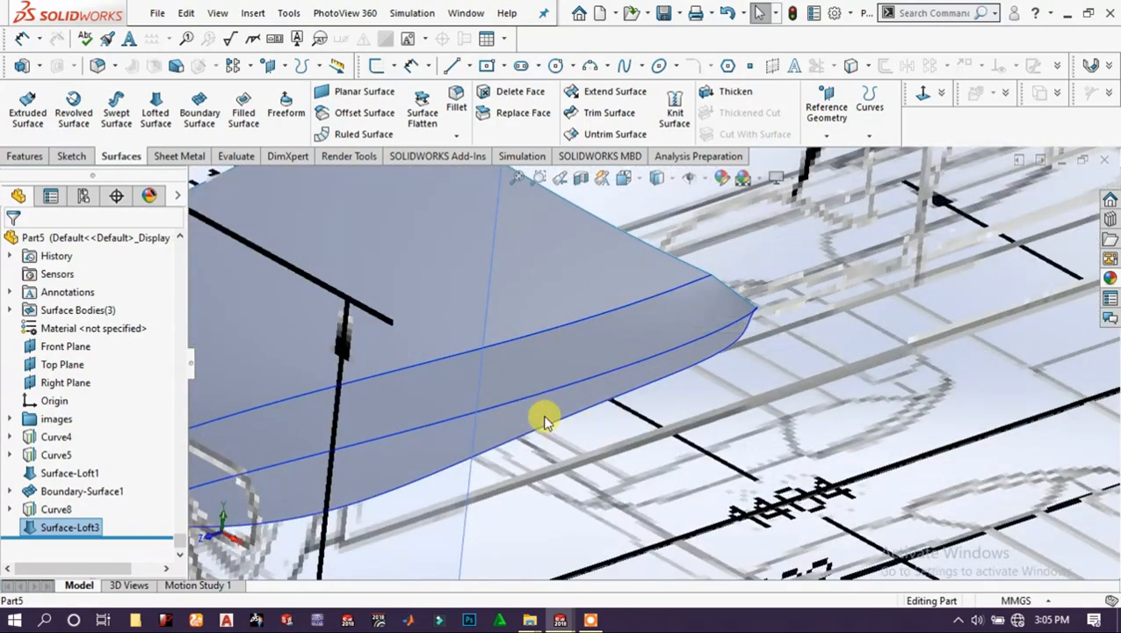
{"action": "mouse_move", "coordinate": [544, 421]}
{"action": "middle_mouse_down"}
{"action": "mouse_move", "coordinate": [513, 363]}
{"action": "mouse_move", "coordinate": [646, 383]}
{"action": "mouse_move", "coordinate": [929, 337]}
{"action": "mouse_move", "coordinate": [886, 351]}
{"action": "mouse_move", "coordinate": [938, 463]}
{"action": "mouse_move", "coordinate": [974, 455]}
{"action": "mouse_move", "coordinate": [971, 445]}
{"action": "mouse_move", "coordinate": [921, 451]}
{"action": "mouse_move", "coordinate": [859, 390]}
{"action": "mouse_move", "coordinate": [846, 341]}
{"action": "mouse_move", "coordinate": [876, 370]}
{"action": "mouse_move", "coordinate": [611, 440]}
{"action": "mouse_move", "coordinate": [476, 440]}
{"action": "mouse_move", "coordinate": [432, 463]}
{"action": "mouse_move", "coordinate": [475, 520]}
{"action": "mouse_move", "coordinate": [526, 425]}
{"action": "mouse_move", "coordinate": [493, 408]}
{"action": "mouse_move", "coordinate": [466, 439]}
{"action": "middle_mouse_up"}
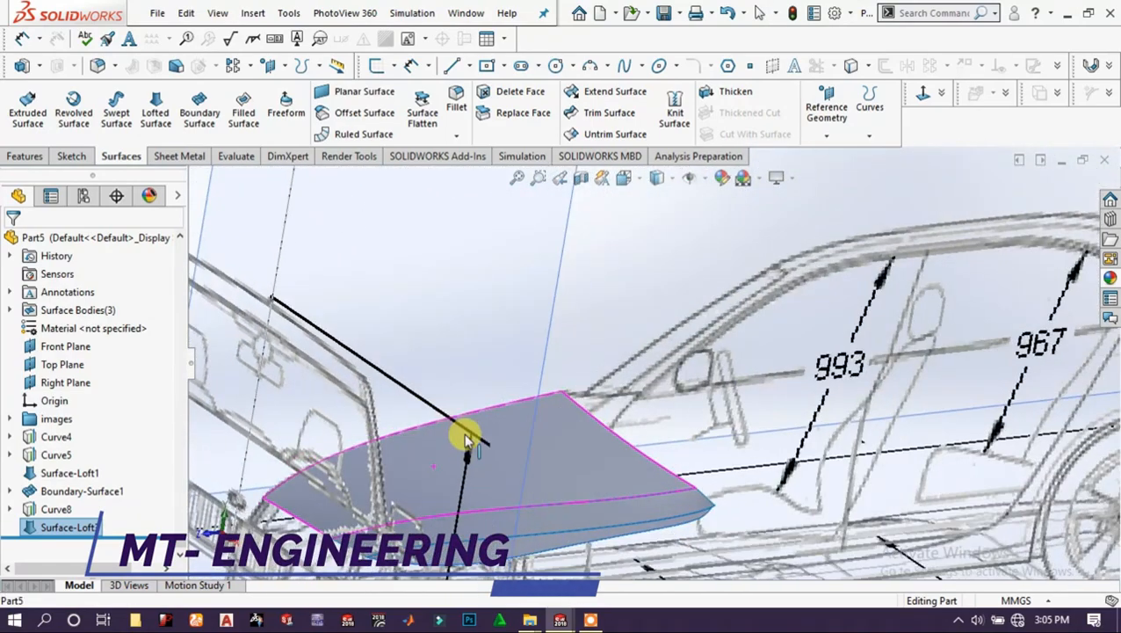
{"action": "scroll", "coordinate": [471, 452], "scroll_direction": "up", "scroll_amount": 4}
{"action": "scroll", "coordinate": [655, 483], "scroll_direction": "down", "scroll_amount": 1}
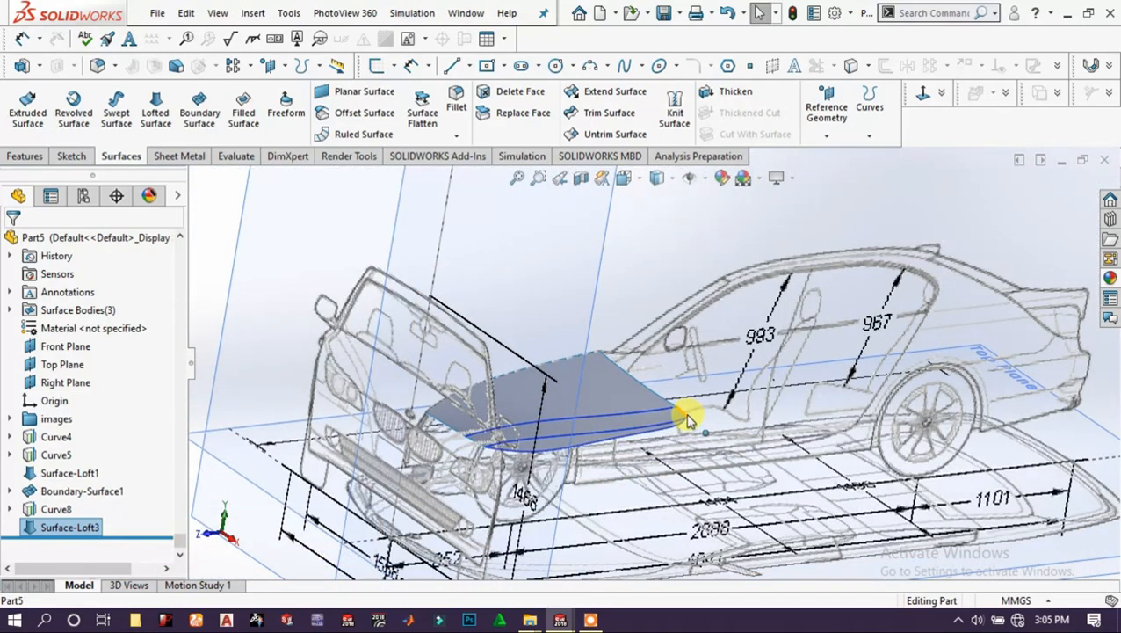
{"action": "scroll", "coordinate": [761, 442], "scroll_direction": "up", "scroll_amount": 3}
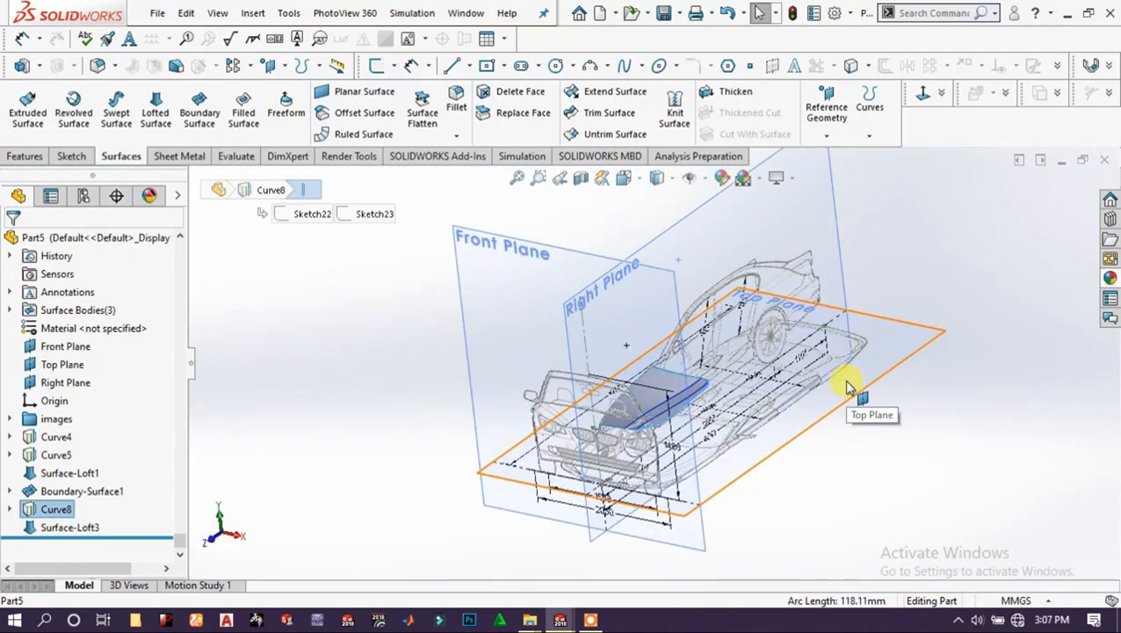
Start a sketch on the Top Plane and switch the display style to wireframe.
{"action": "left_click", "coordinate": [845, 387]}
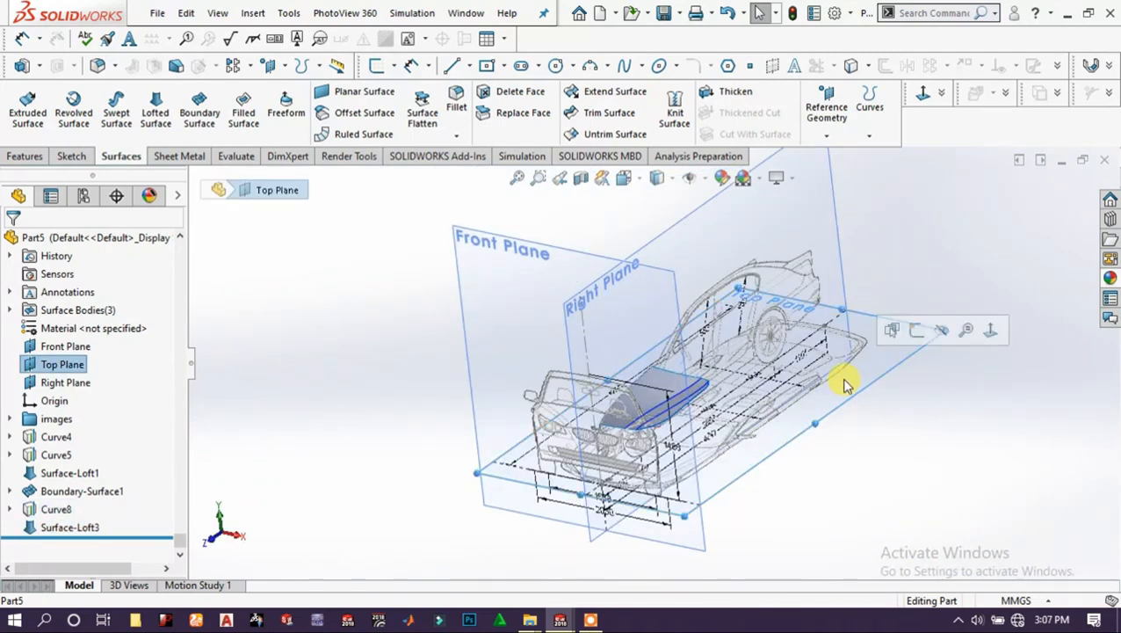
{"action": "left_click", "coordinate": [916, 330]}
{"action": "scroll", "coordinate": [620, 470], "scroll_direction": "down", "scroll_amount": 5}
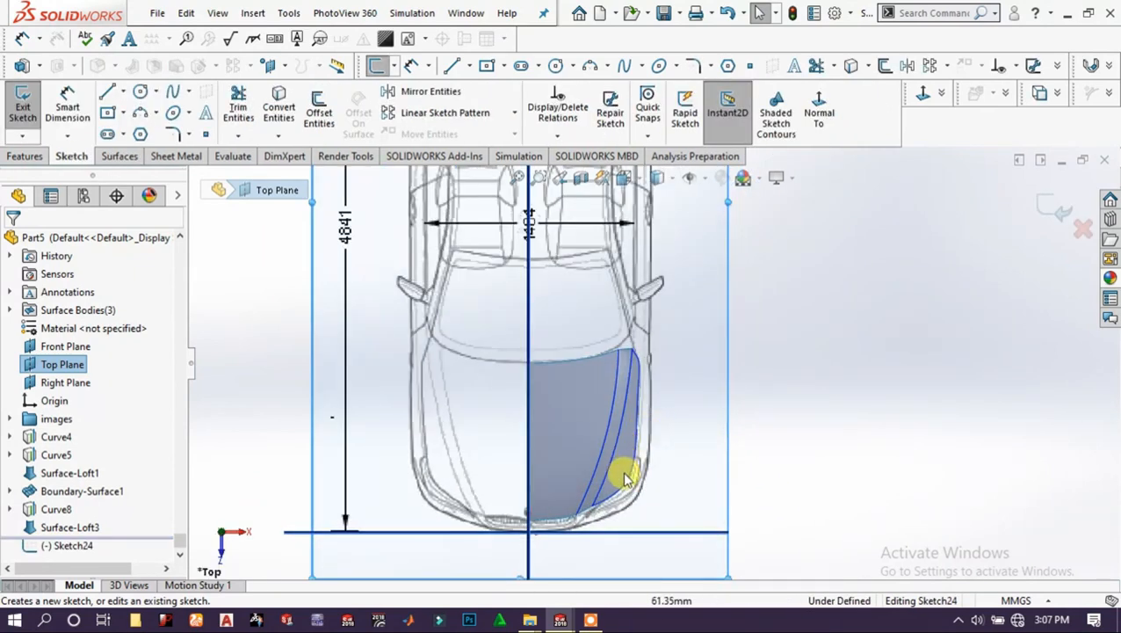
{"action": "left_click", "coordinate": [673, 181]}
{"action": "left_click", "coordinate": [659, 293]}
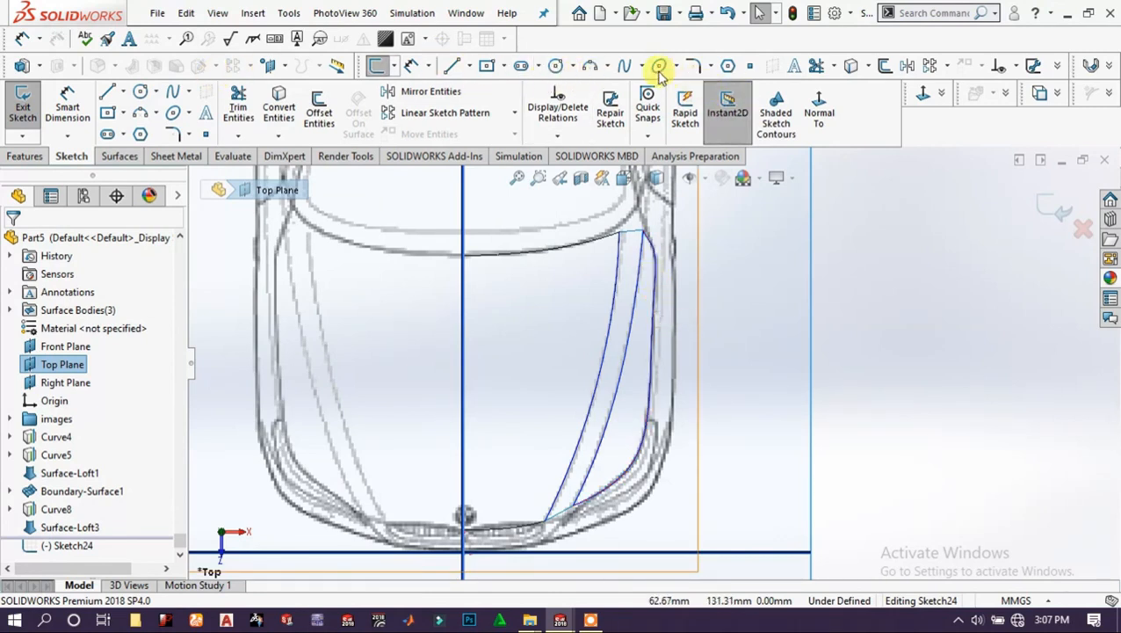
Draw a four-point spline from the bumper's front centre around the car's front corner and along the side to near the mirror.
{"action": "left_click", "coordinate": [623, 68]}
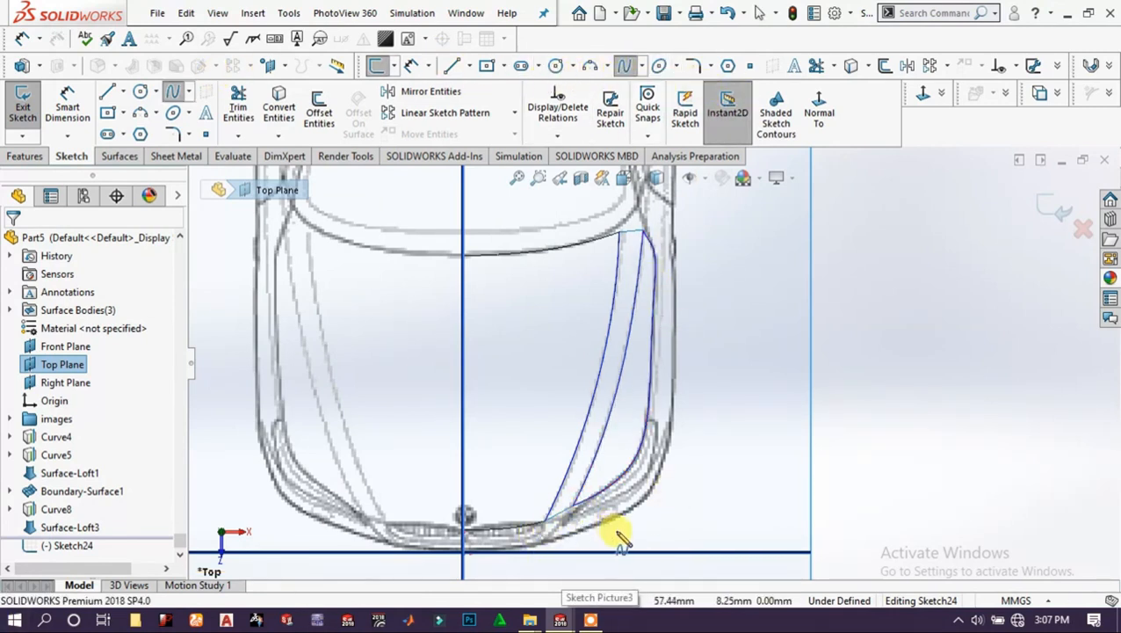
{"action": "left_click", "coordinate": [468, 549]}
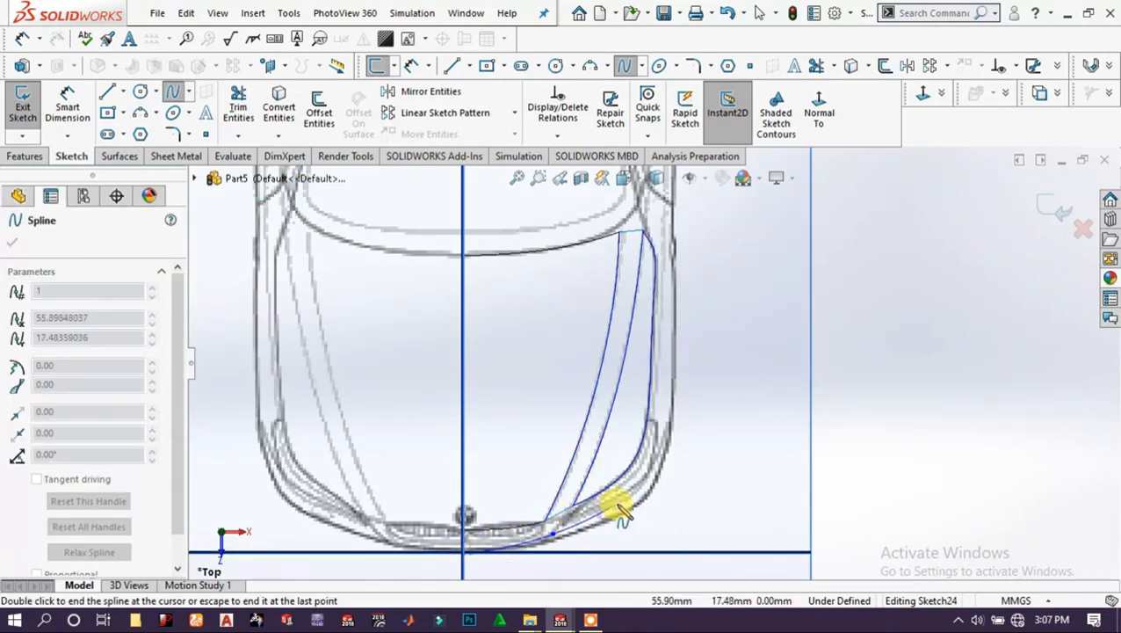
{"action": "left_click", "coordinate": [672, 426]}
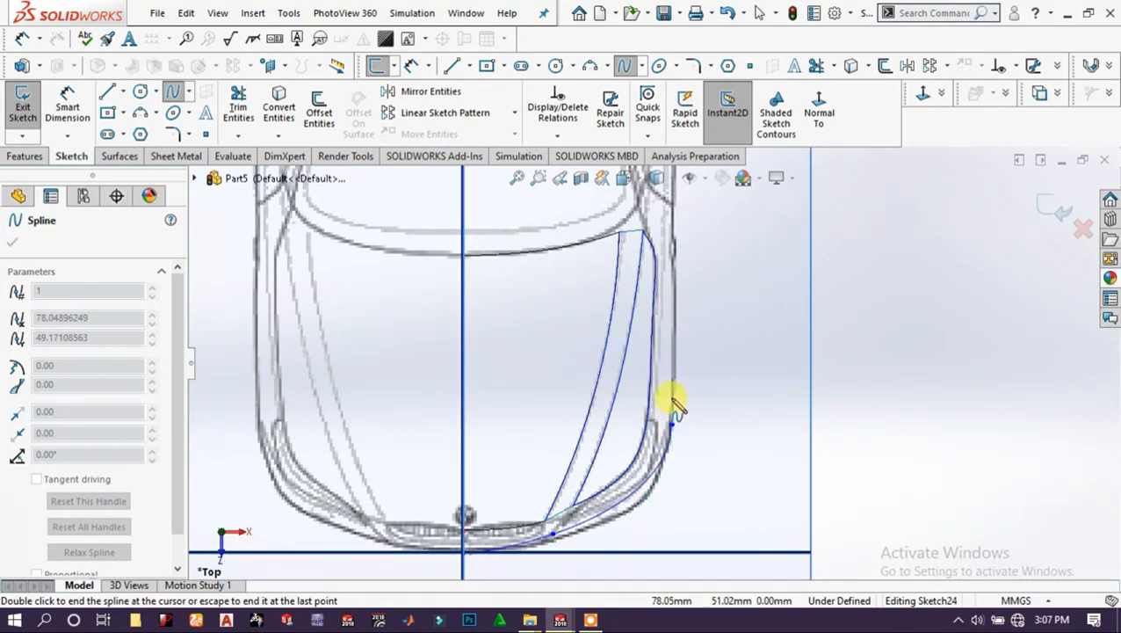
{"action": "left_click", "coordinate": [674, 205]}
{"action": "scroll", "coordinate": [674, 204], "scroll_direction": "up", "scroll_amount": 1}
{"action": "right_click", "coordinate": [727, 224]}
{"action": "left_click", "coordinate": [767, 237]}
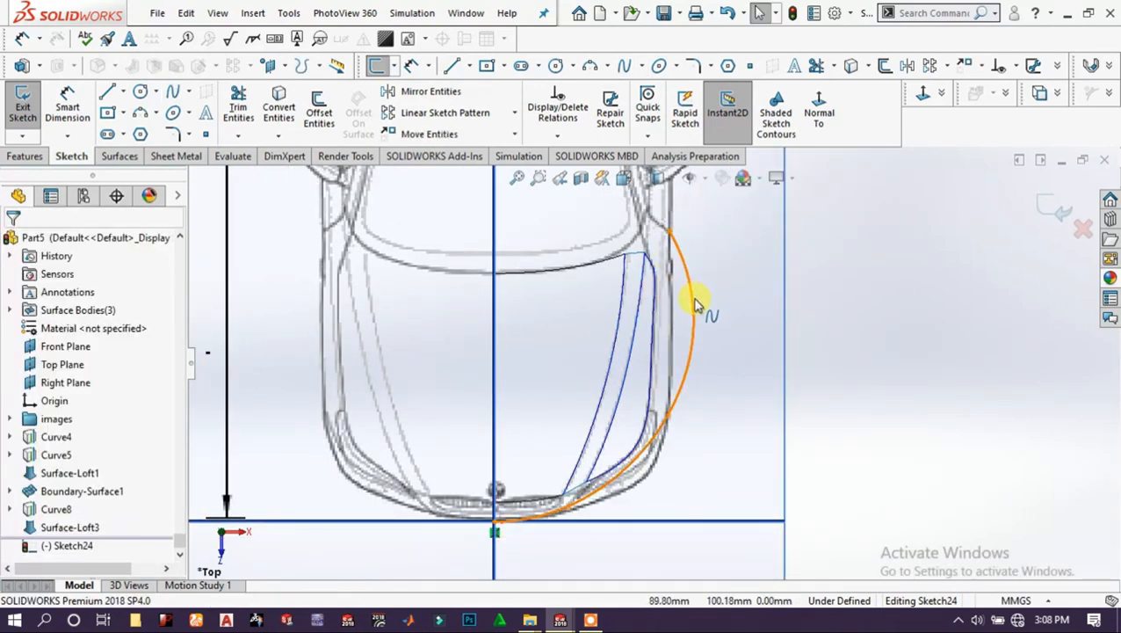
Adjust the spline's tangent handles along the car's side so the curve follows the blueprint's outer body line.
{"action": "left_click", "coordinate": [693, 303]}
{"action": "left_click_drag", "start_coordinate": [688, 287], "coordinate": [666, 296]}
{"action": "left_click_drag", "start_coordinate": [688, 376], "coordinate": [680, 370]}
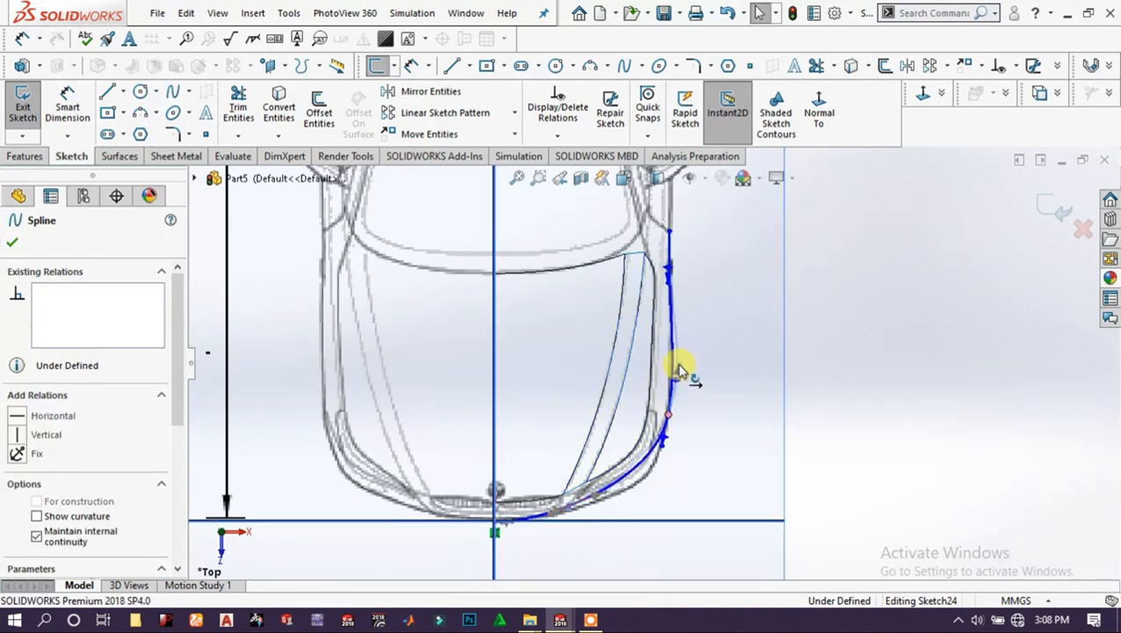
Move the spline's point near the front bumper inward toward the hood's front corner and adjust its tangent handle.
{"action": "scroll", "coordinate": [645, 457], "scroll_direction": "down", "scroll_amount": 5}
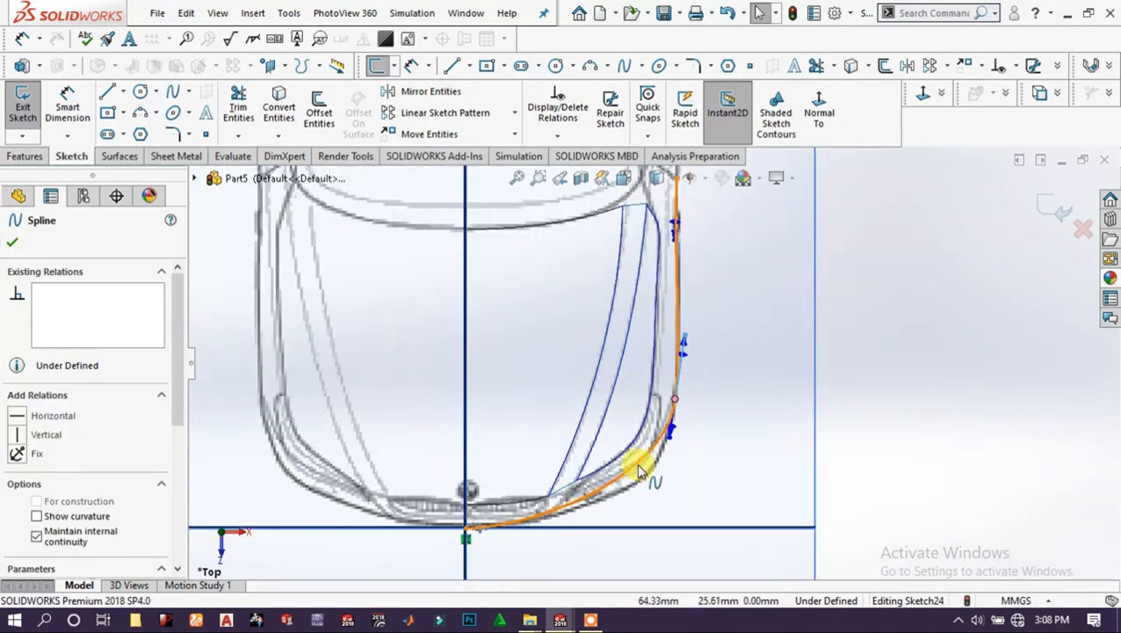
{"action": "scroll", "coordinate": [576, 483], "scroll_direction": "up", "scroll_amount": 4}
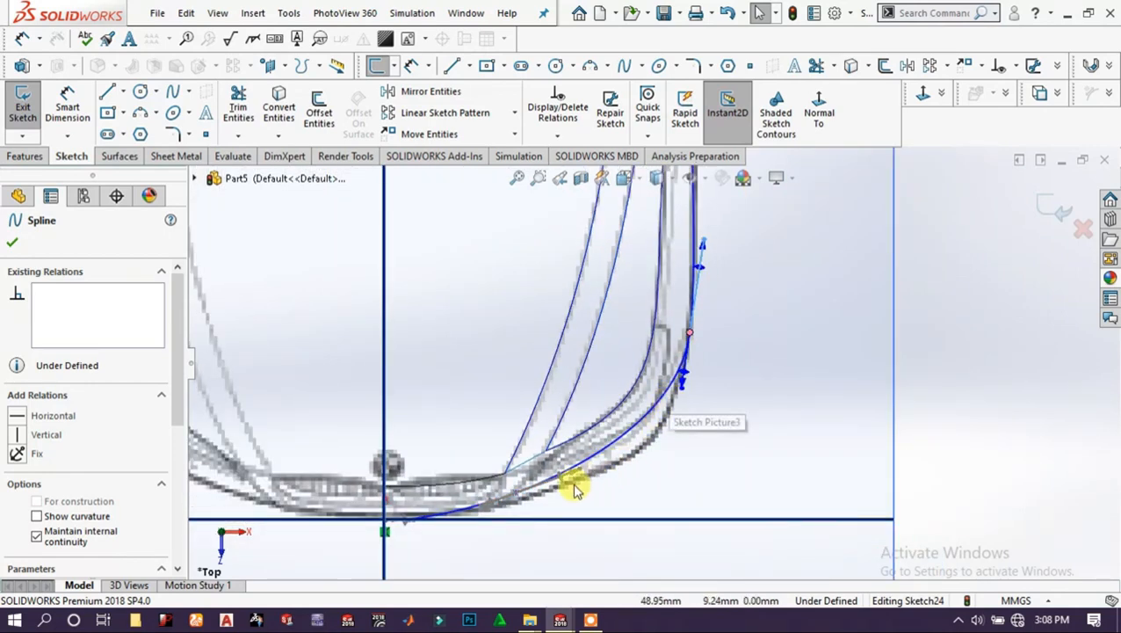
{"action": "scroll", "coordinate": [611, 431], "scroll_direction": "down", "scroll_amount": 3}
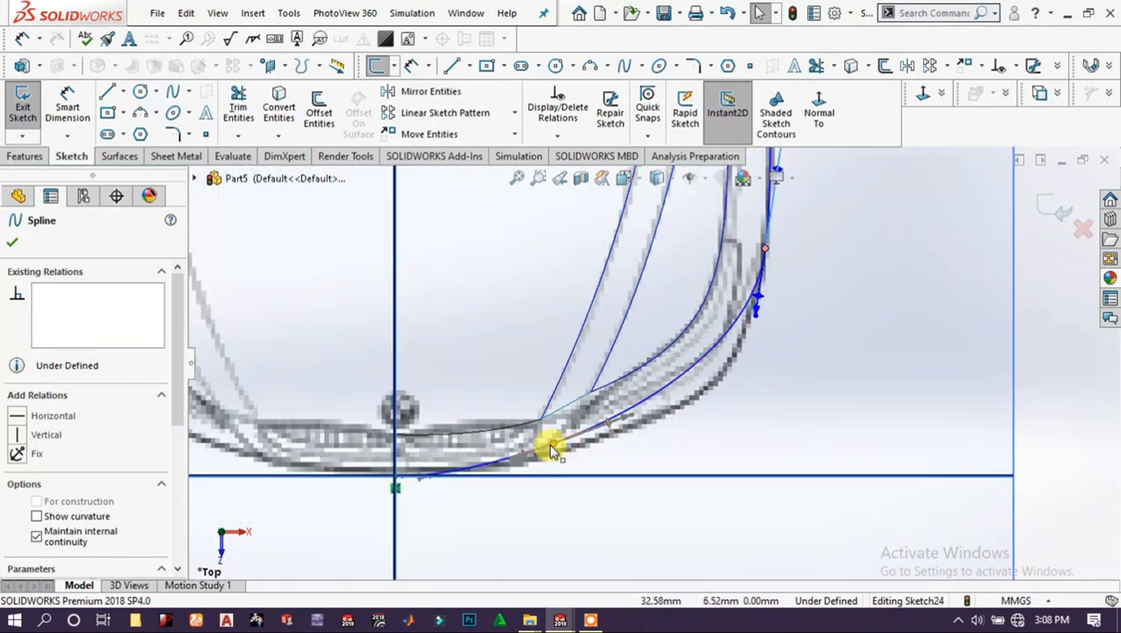
{"action": "left_click", "coordinate": [570, 437]}
{"action": "left_click", "coordinate": [572, 432]}
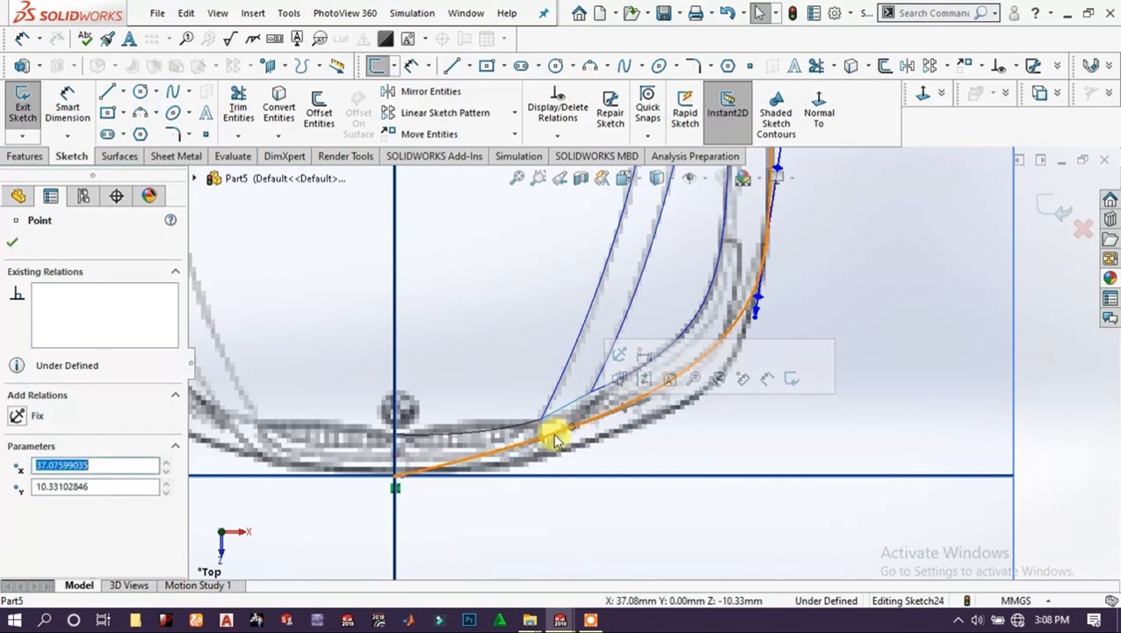
{"action": "left_click_drag", "start_coordinate": [531, 449], "coordinate": [539, 452]}
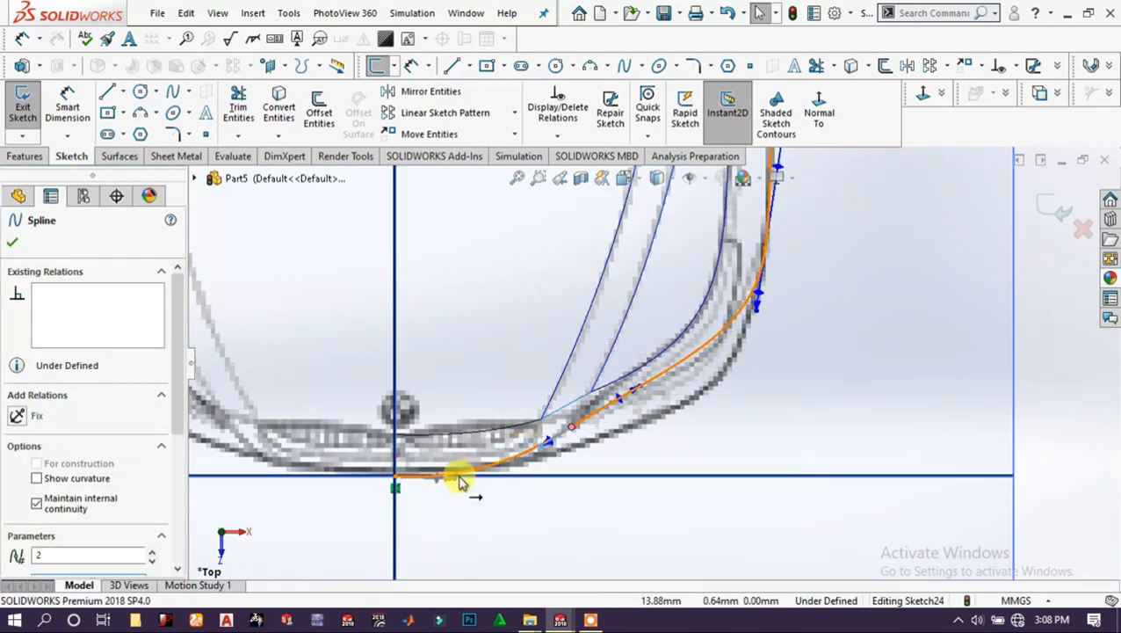
Adjust the tangent handles at the spline's front-centre endpoint and neighbouring bumper point, and exit the sketch.
{"action": "left_click_drag", "start_coordinate": [458, 475], "coordinate": [458, 472]}
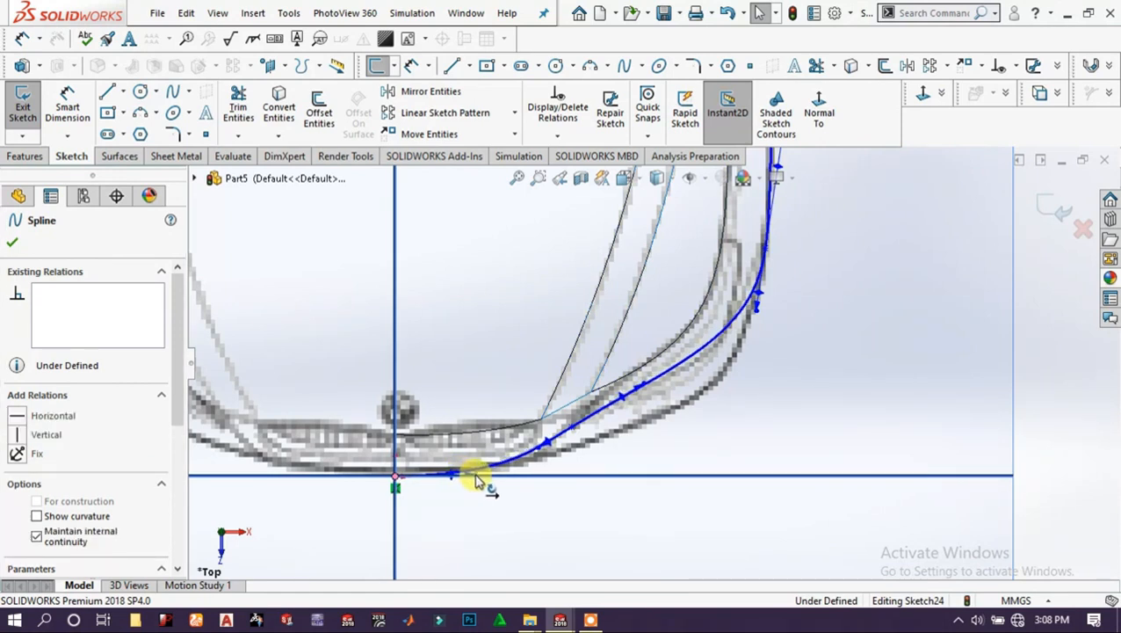
{"action": "left_click", "coordinate": [426, 478]}
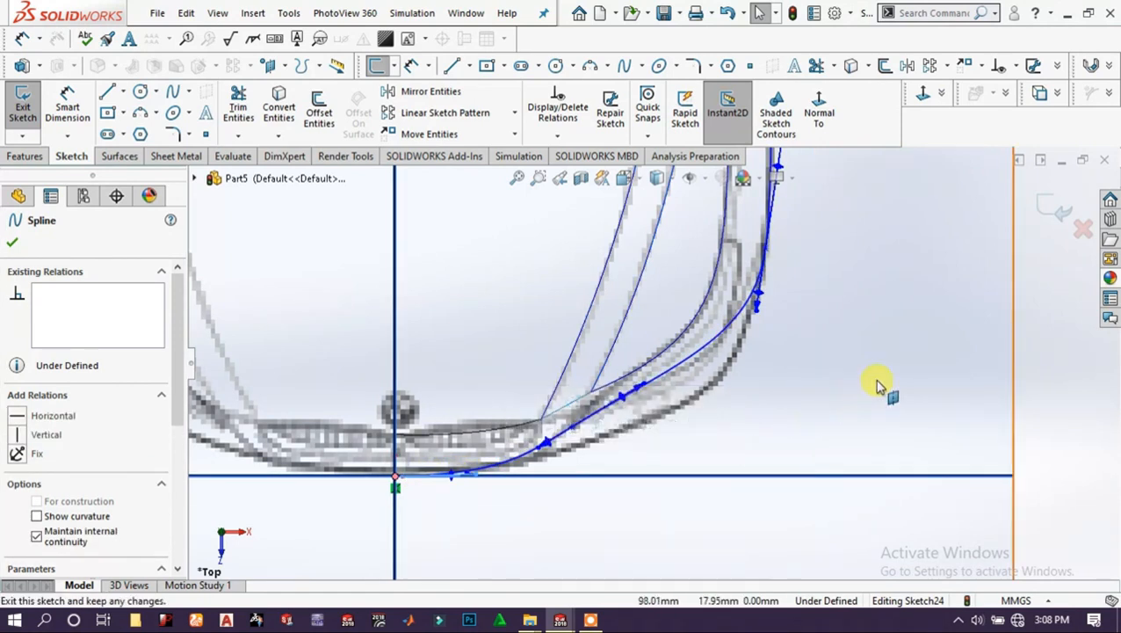
{"action": "left_click", "coordinate": [876, 325]}
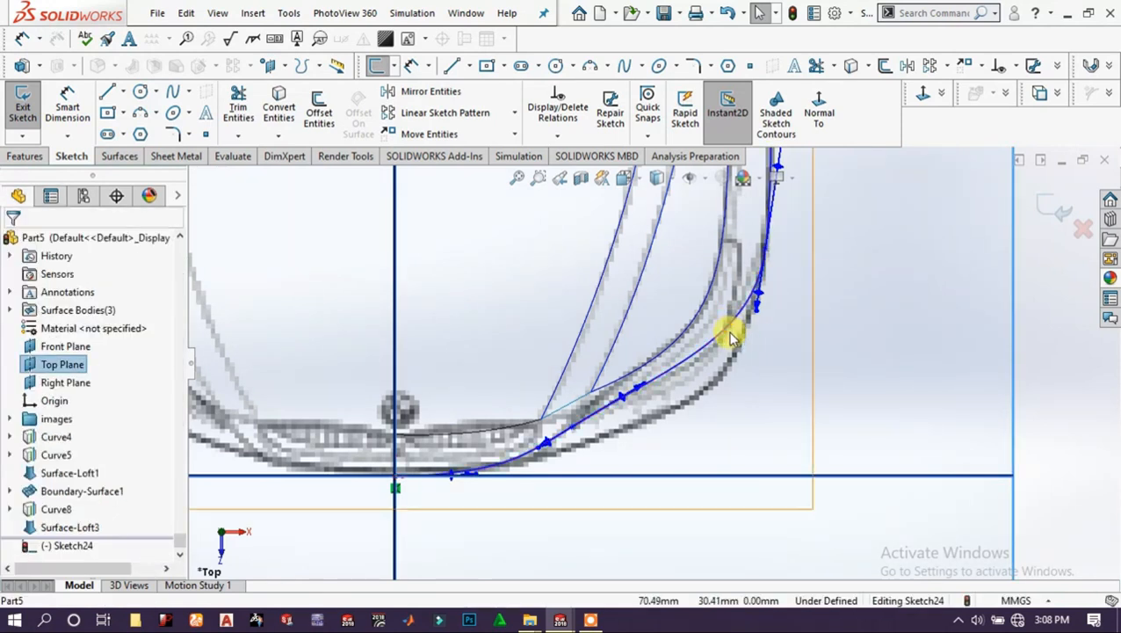
{"action": "left_click", "coordinate": [647, 380]}
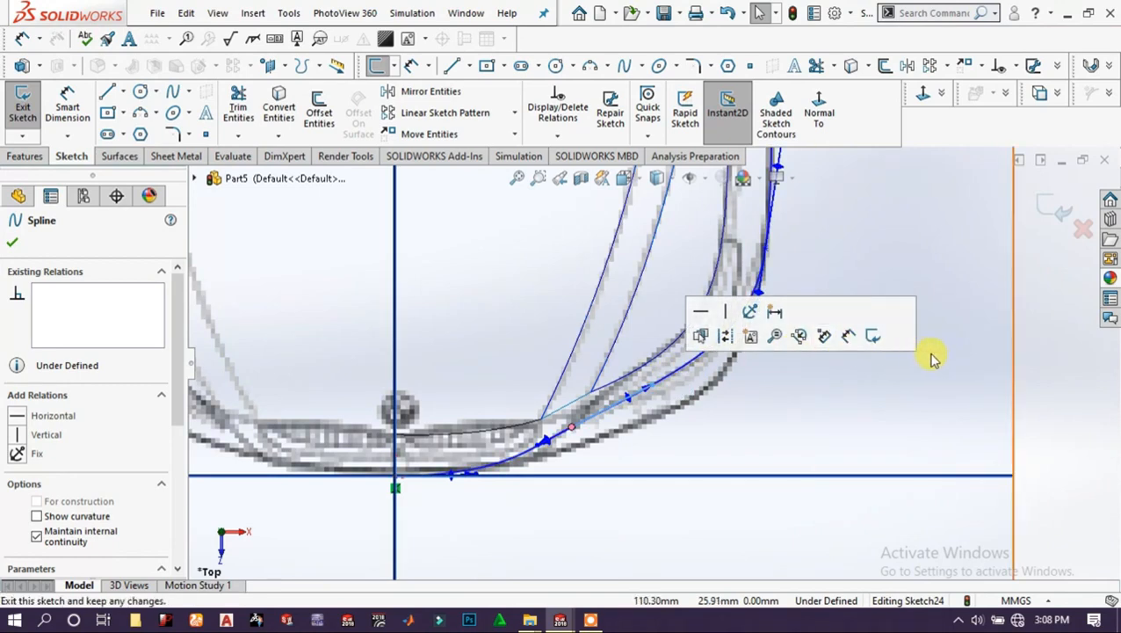
{"action": "left_click", "coordinate": [847, 237]}
Switch the display style from wireframe to shaded with the car's front in an angled view.
{"action": "scroll", "coordinate": [794, 233], "scroll_direction": "up", "scroll_amount": 2}
{"action": "scroll", "coordinate": [738, 249], "scroll_direction": "up", "scroll_amount": 4}
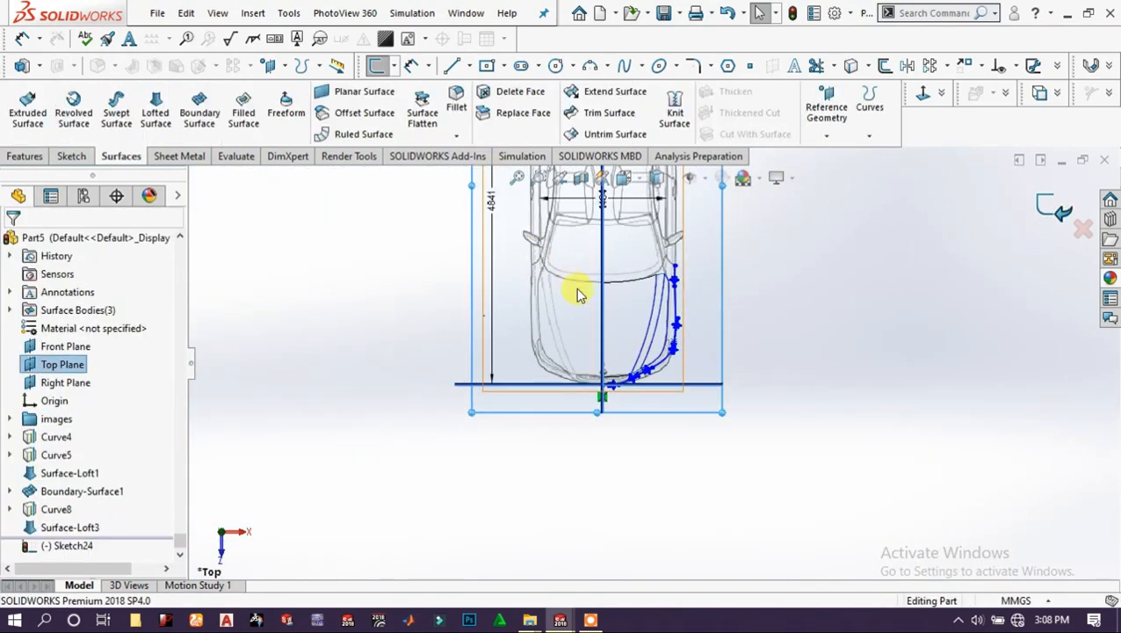
{"action": "mouse_move", "coordinate": [606, 368]}
{"action": "middle_mouse_down"}
{"action": "mouse_move", "coordinate": [587, 363]}
{"action": "mouse_move", "coordinate": [584, 230]}
{"action": "mouse_move", "coordinate": [536, 271]}
{"action": "mouse_move", "coordinate": [543, 292]}
{"action": "middle_mouse_up"}
{"action": "scroll", "coordinate": [648, 353], "scroll_direction": "down", "scroll_amount": 2}
{"action": "scroll", "coordinate": [677, 334], "scroll_direction": "down", "scroll_amount": 2}
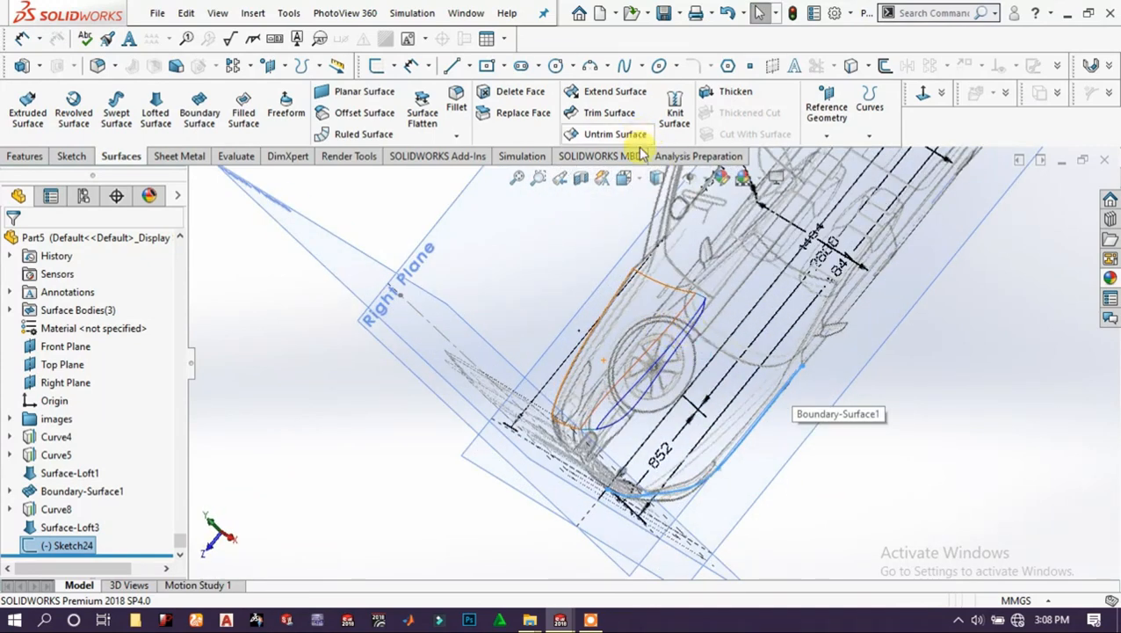
{"action": "left_click", "coordinate": [657, 179]}
{"action": "left_click", "coordinate": [663, 202]}
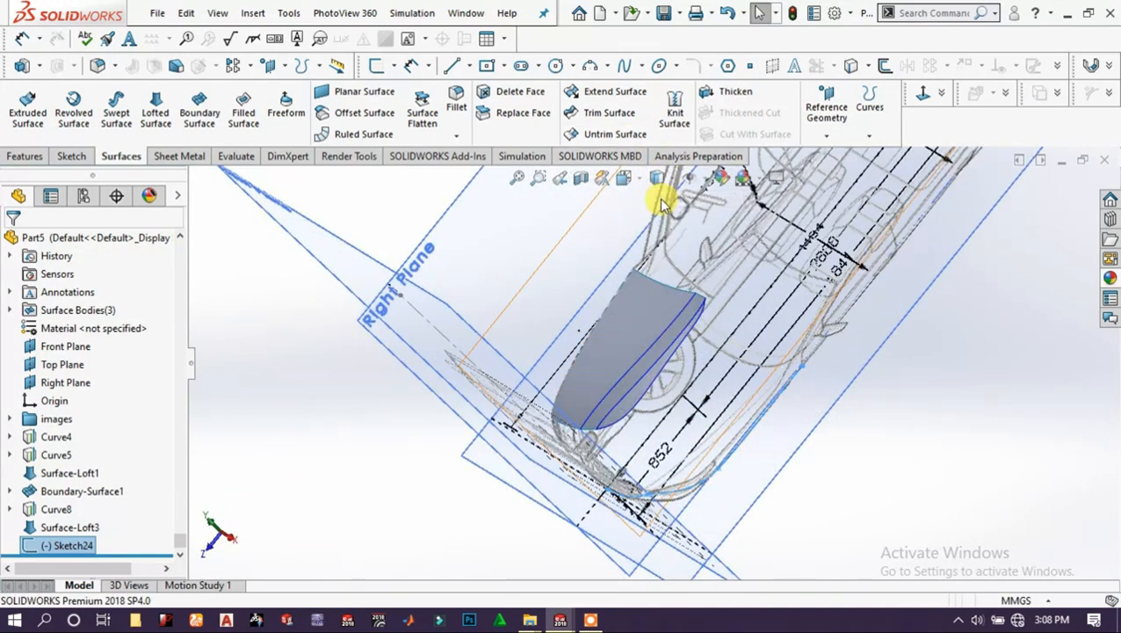
Create a 3D sketch by converting the hood's side curve, its front edges and the Sketch24 outer body spline, and exit it.
{"action": "left_click", "coordinate": [400, 68]}
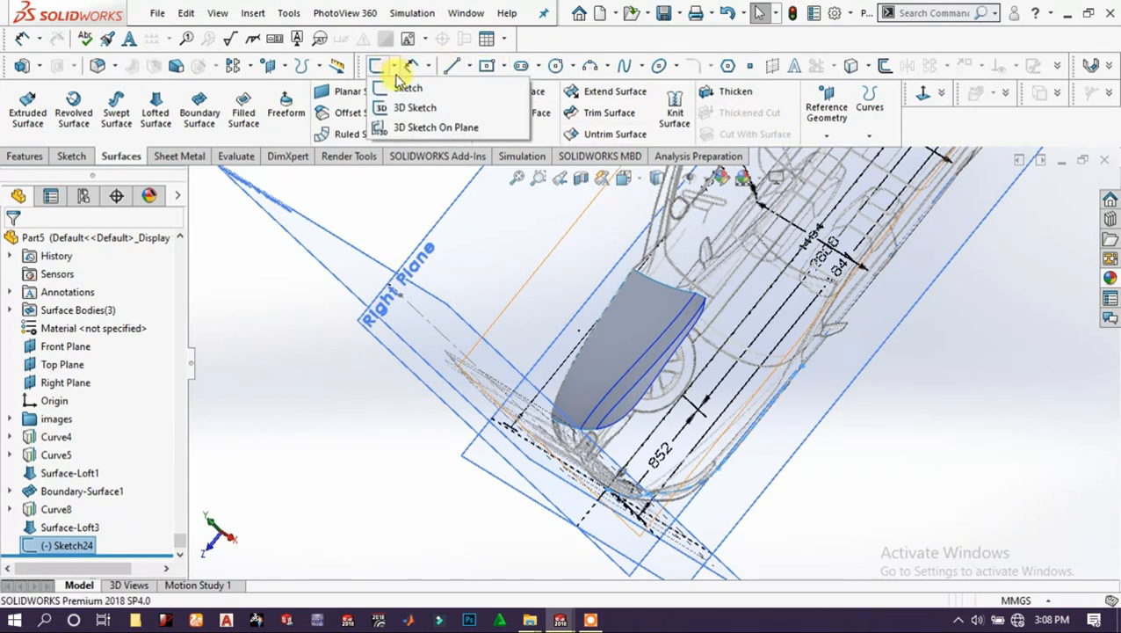
{"action": "left_click", "coordinate": [401, 108]}
{"action": "scroll", "coordinate": [650, 426], "scroll_direction": "down", "scroll_amount": 4}
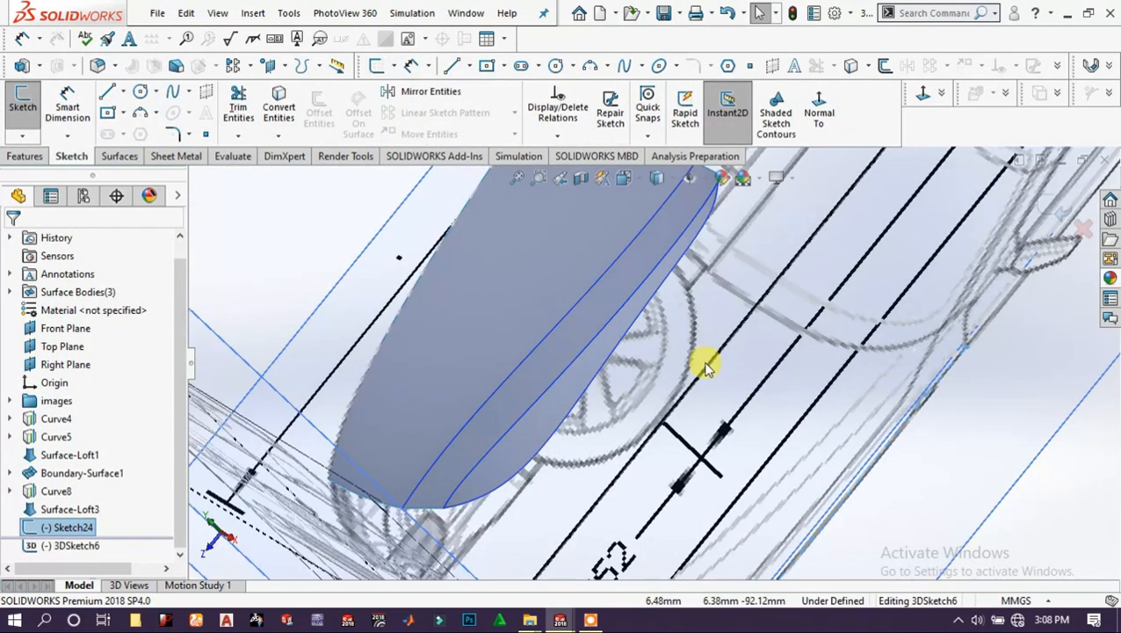
{"action": "left_click", "coordinate": [694, 250]}
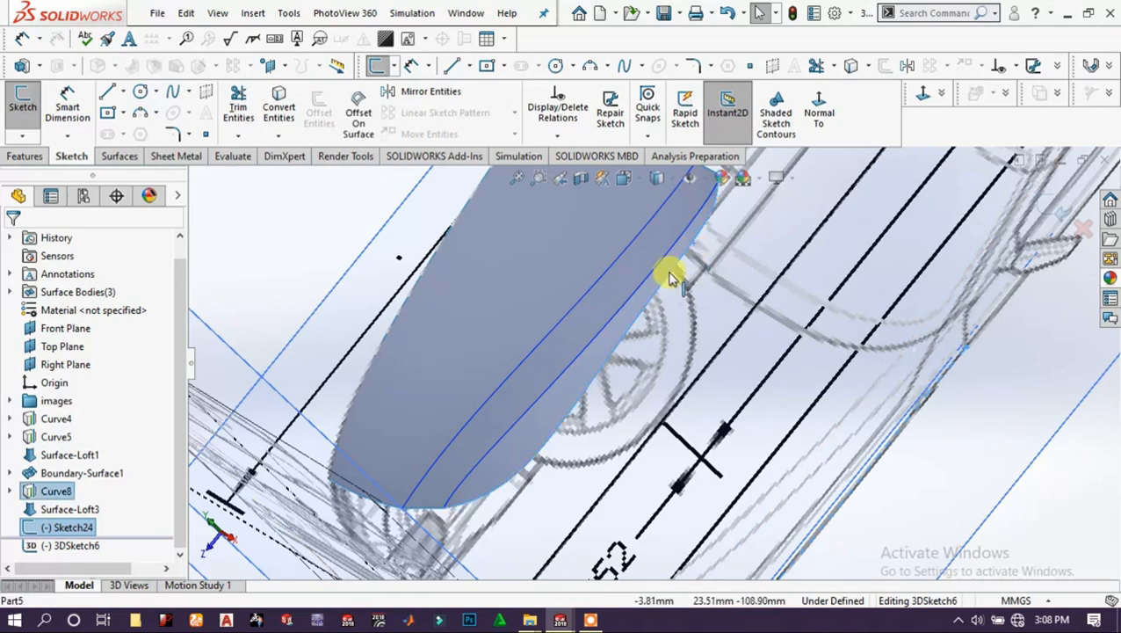
{"action": "left_click", "coordinate": [433, 509], "text": "ctrl"}
{"action": "scroll", "coordinate": [413, 513], "scroll_direction": "down", "scroll_amount": 4}
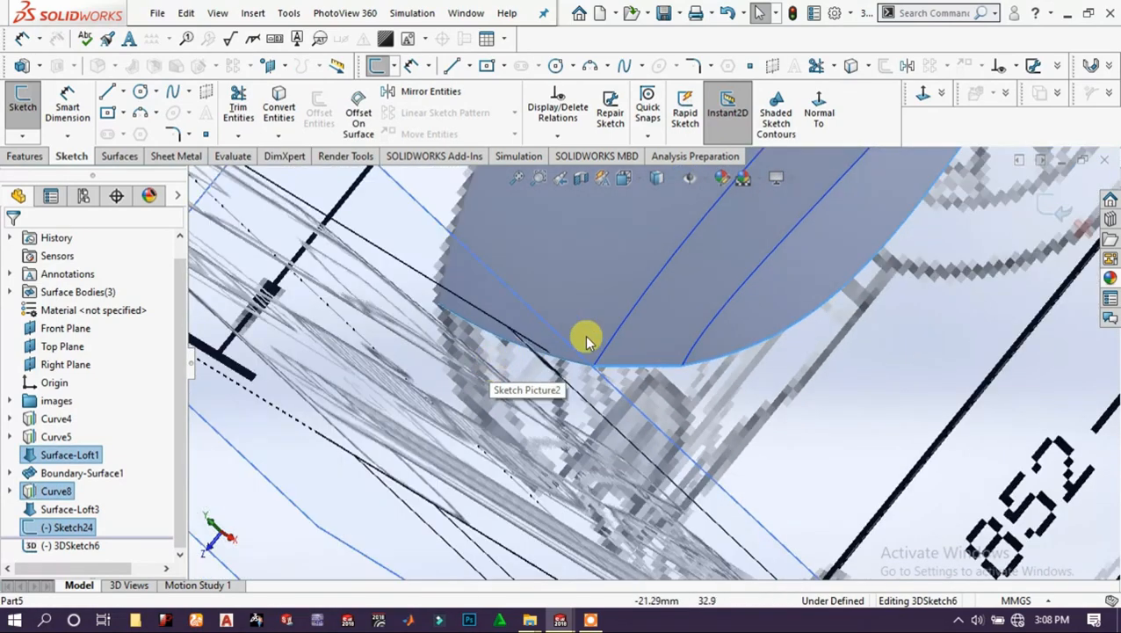
{"action": "scroll", "coordinate": [597, 334], "scroll_direction": "up", "scroll_amount": 4}
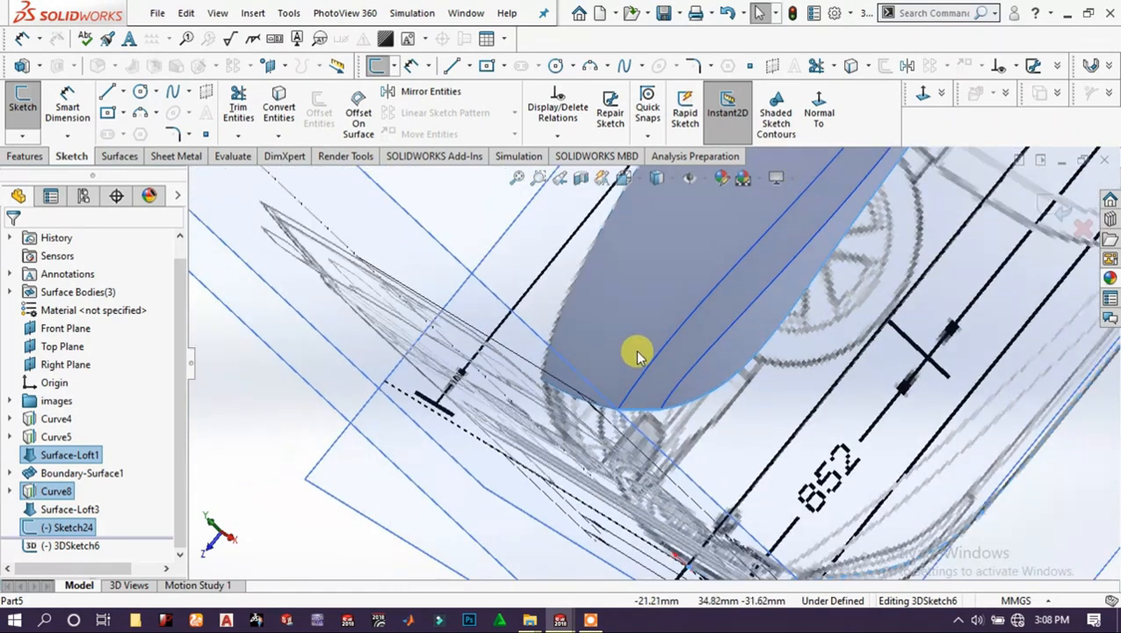
{"action": "middle_click_drag", "start_coordinate": [637, 354], "coordinate": [618, 408]}
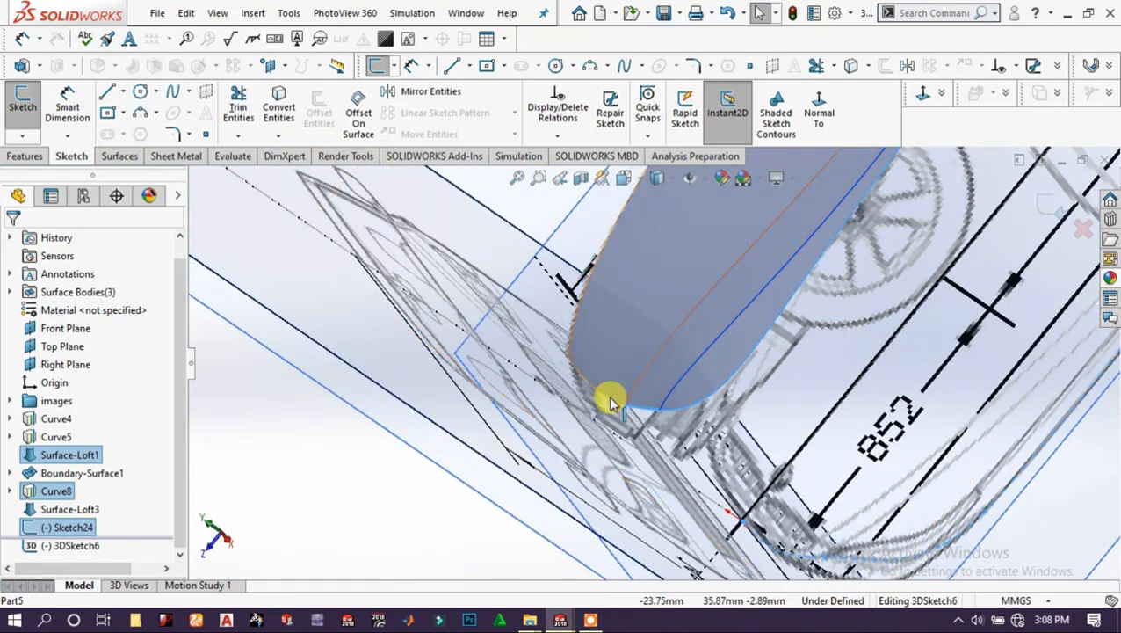
{"action": "left_click", "coordinate": [608, 400], "text": "ctrl"}
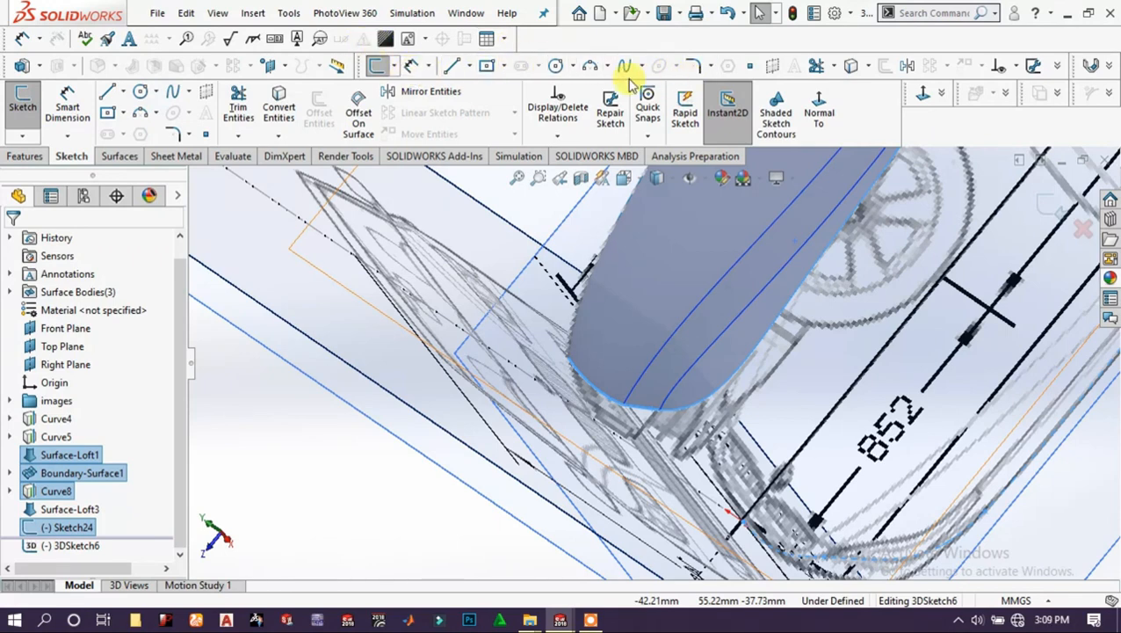
{"action": "left_click", "coordinate": [268, 112]}
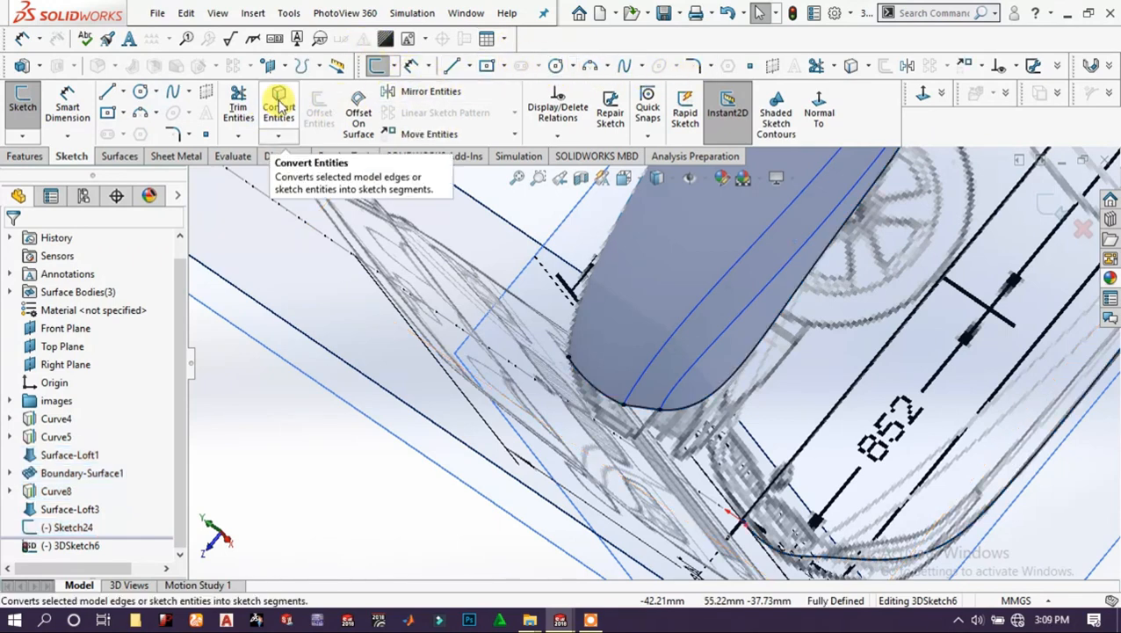
{"action": "mouse_move", "coordinate": [791, 195]}
{"action": "middle_mouse_down"}
{"action": "mouse_move", "coordinate": [866, 231]}
{"action": "mouse_move", "coordinate": [750, 195]}
{"action": "mouse_move", "coordinate": [726, 395]}
{"action": "mouse_move", "coordinate": [731, 413]}
{"action": "mouse_move", "coordinate": [836, 411]}
{"action": "middle_mouse_up"}
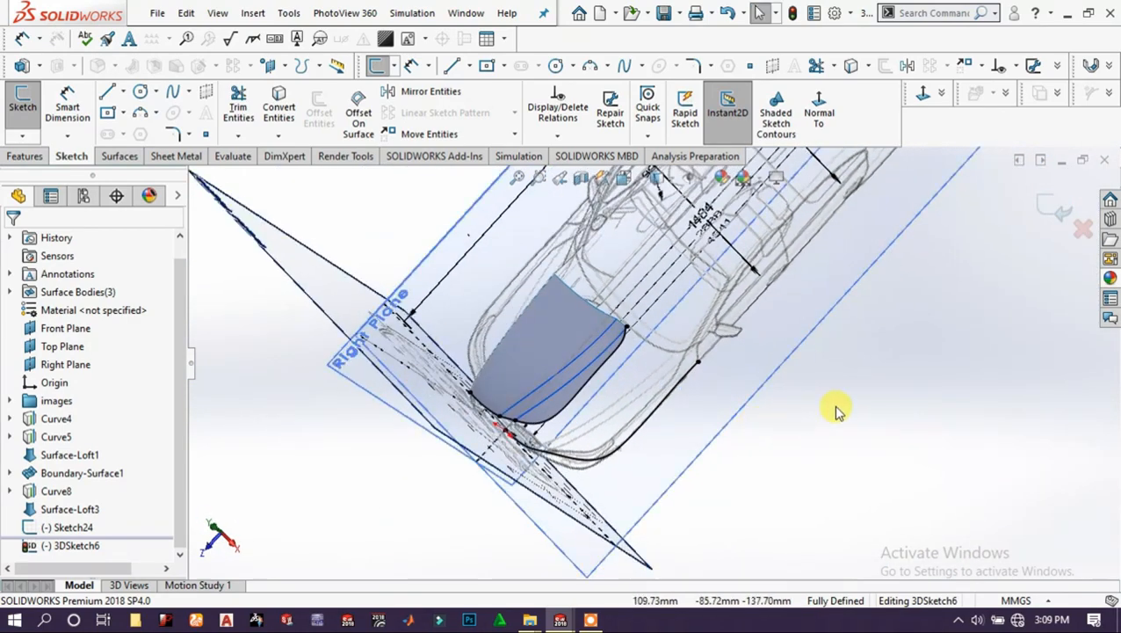
{"action": "left_click", "coordinate": [1050, 209]}
Orient the view normal to the Right Plane and start a new 3D sketch.
{"action": "scroll", "coordinate": [611, 368], "scroll_direction": "down", "scroll_amount": 3}
{"action": "scroll", "coordinate": [646, 379], "scroll_direction": "up", "scroll_amount": 1}
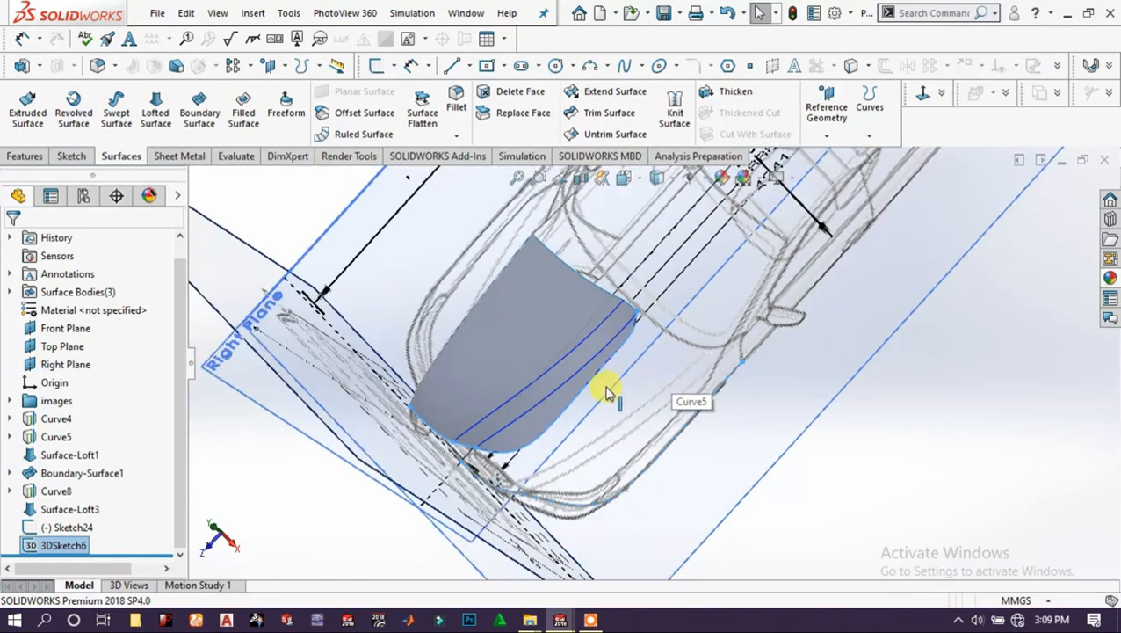
{"action": "middle_click_drag", "start_coordinate": [606, 389], "coordinate": [538, 287]}
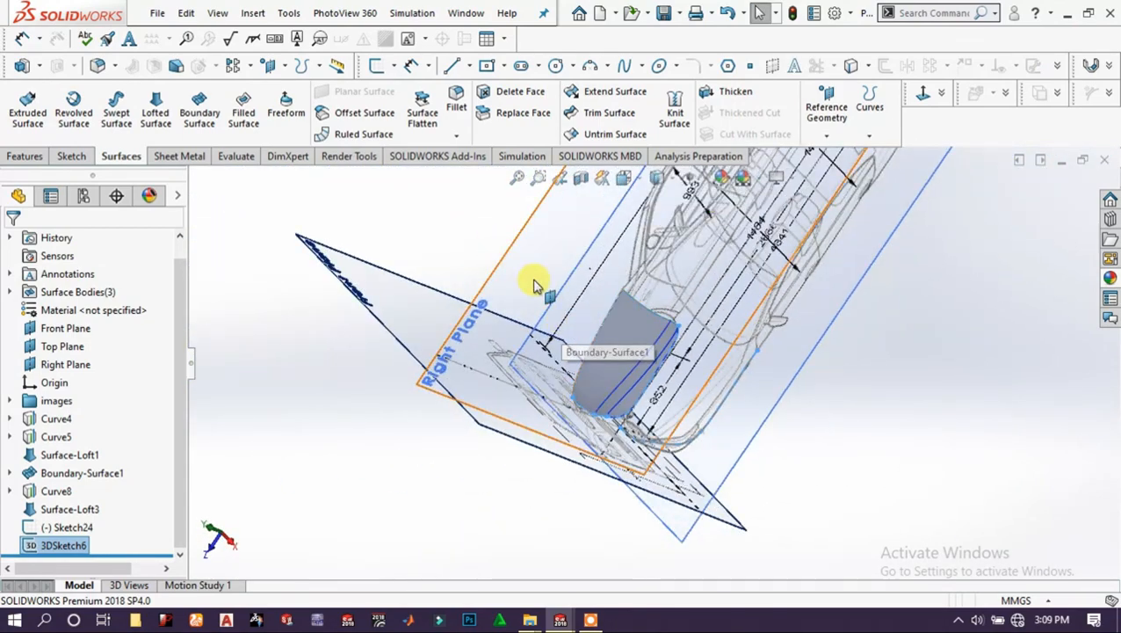
{"action": "left_click", "coordinate": [537, 288]}
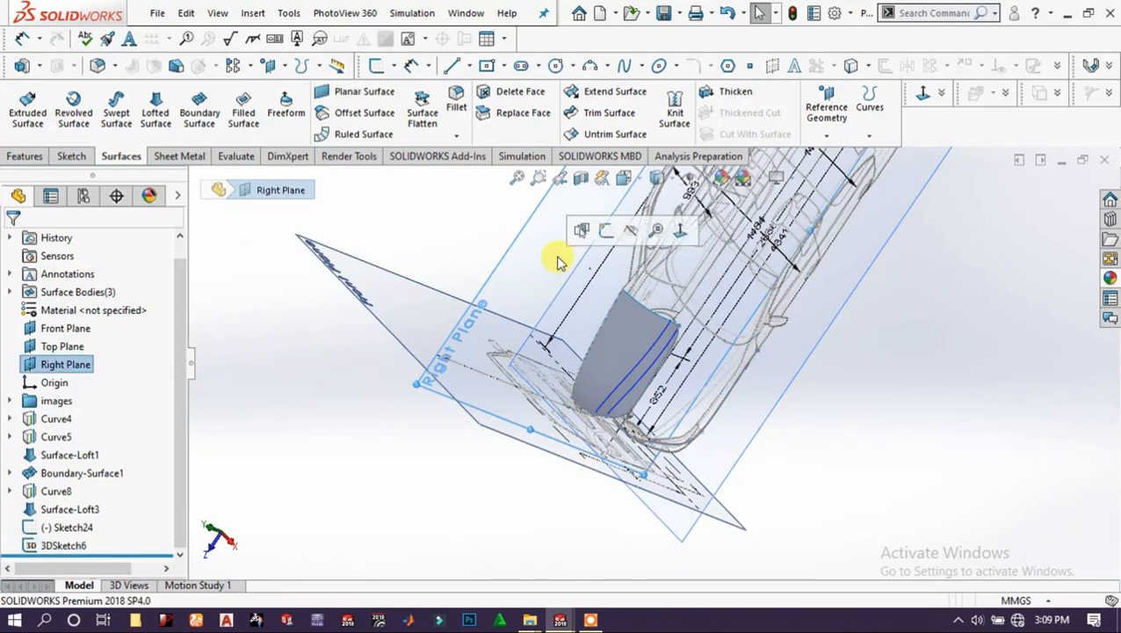
{"action": "left_click", "coordinate": [681, 234]}
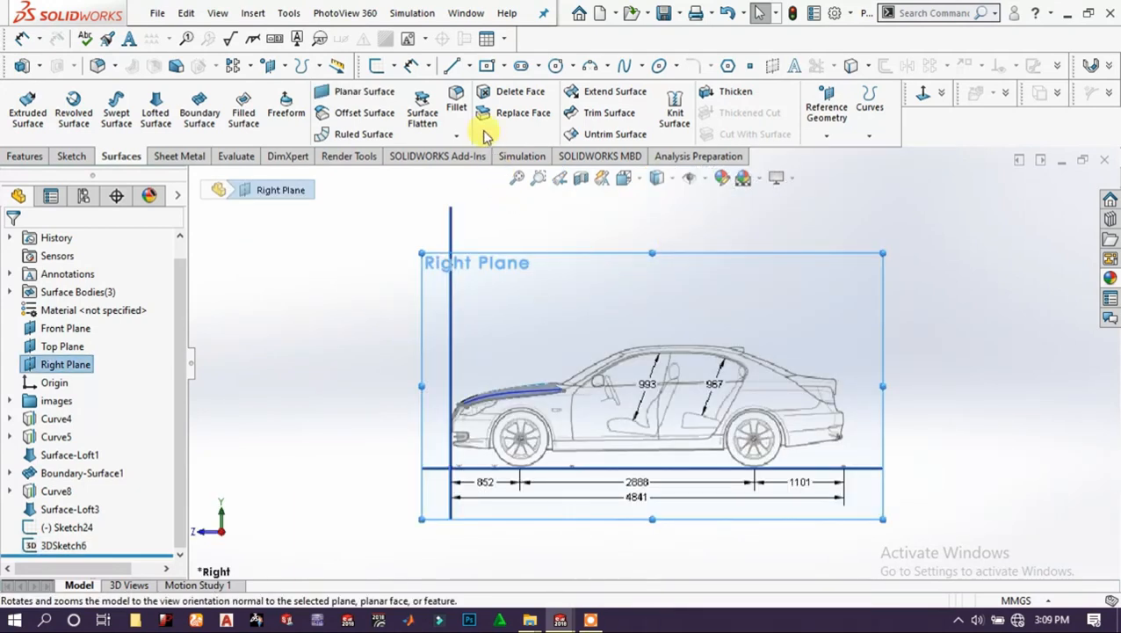
{"action": "left_click", "coordinate": [394, 68]}
{"action": "left_click", "coordinate": [407, 107]}
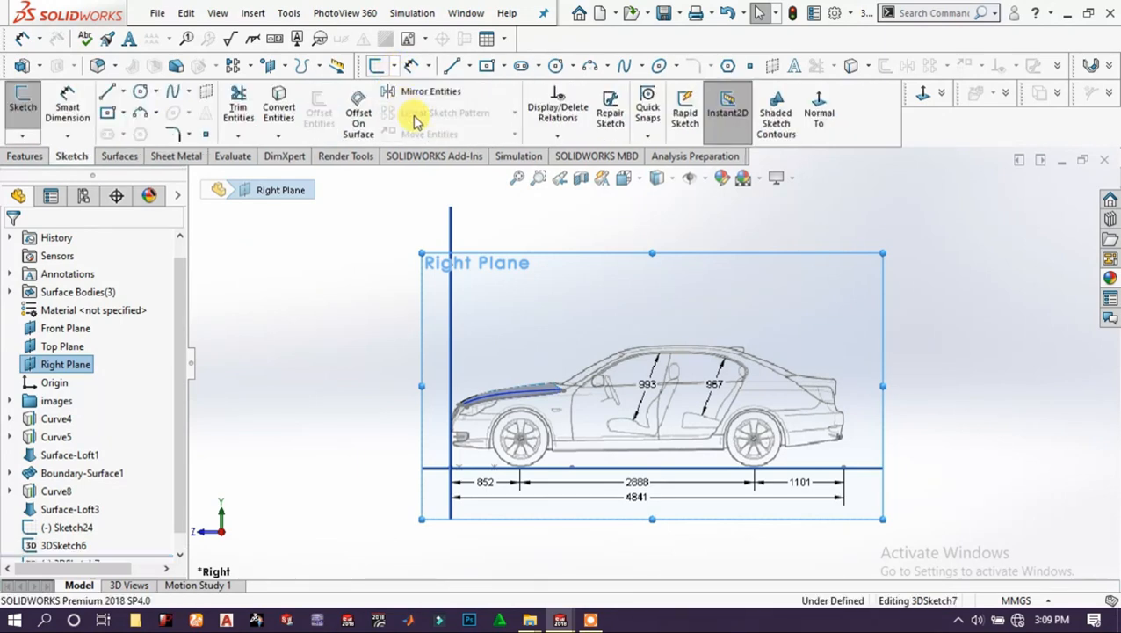
Draw a two-point spline in the side view from the hood's front tip down the nose to just above the fog lamp.
{"action": "scroll", "coordinate": [458, 392], "scroll_direction": "down", "scroll_amount": 5}
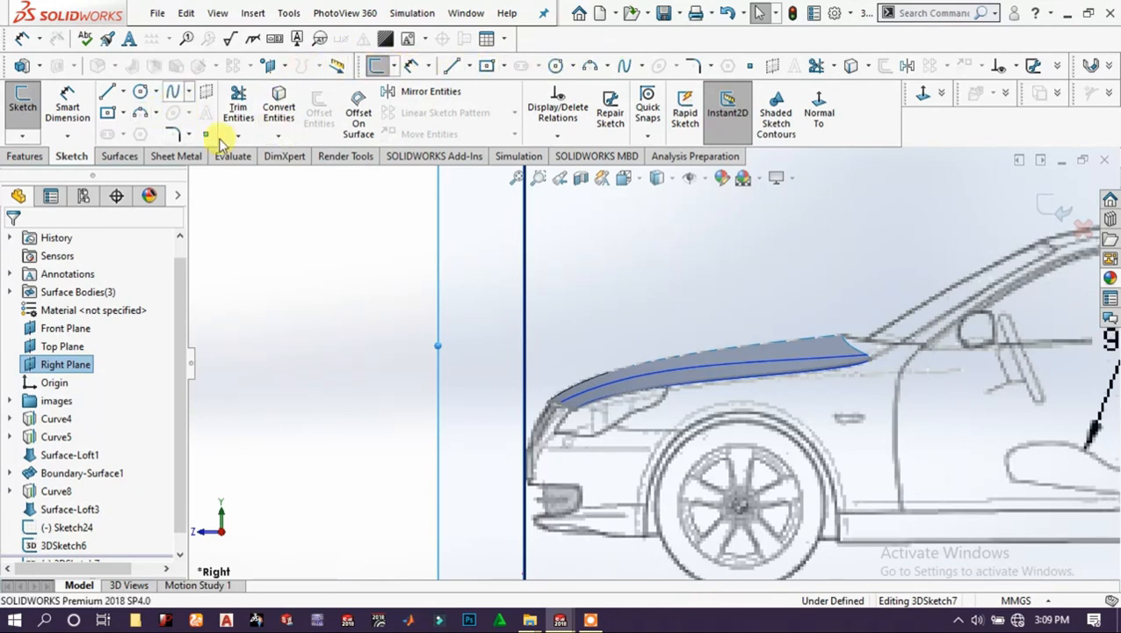
{"action": "scroll", "coordinate": [563, 484], "scroll_direction": "down", "scroll_amount": 3}
{"action": "scroll", "coordinate": [583, 470], "scroll_direction": "up", "scroll_amount": 2}
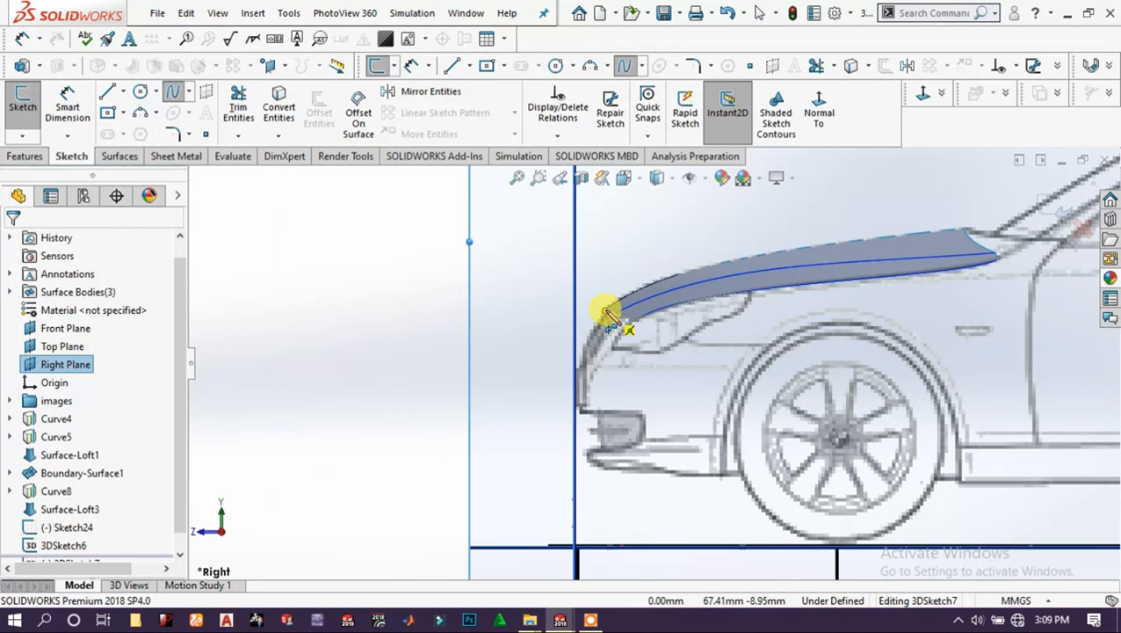
{"action": "left_click", "coordinate": [607, 313]}
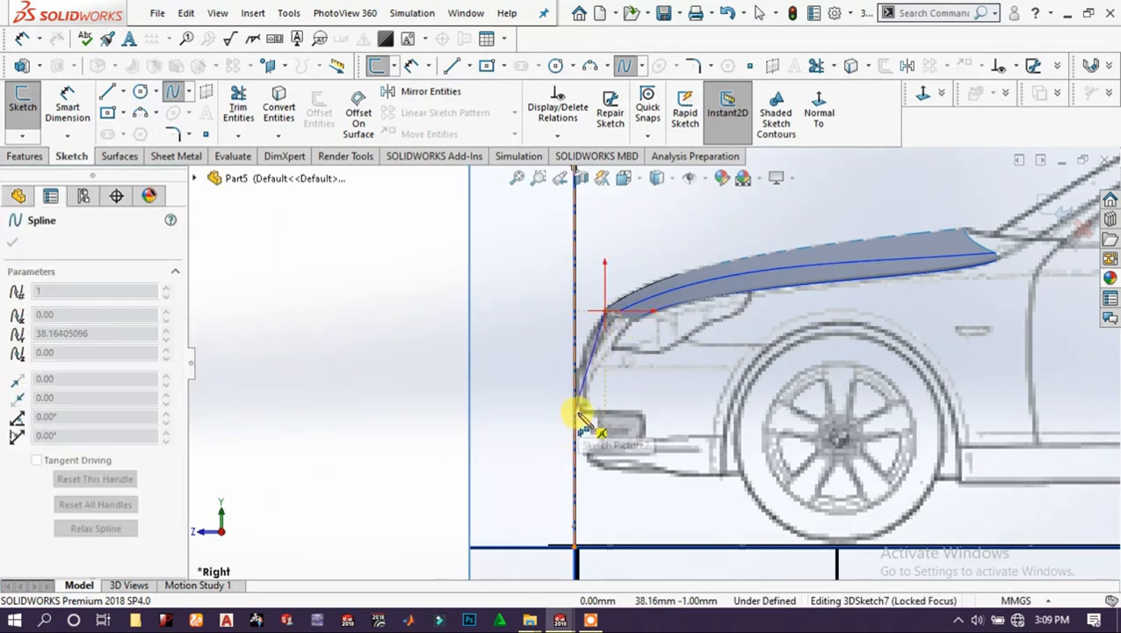
{"action": "left_click", "coordinate": [580, 408]}
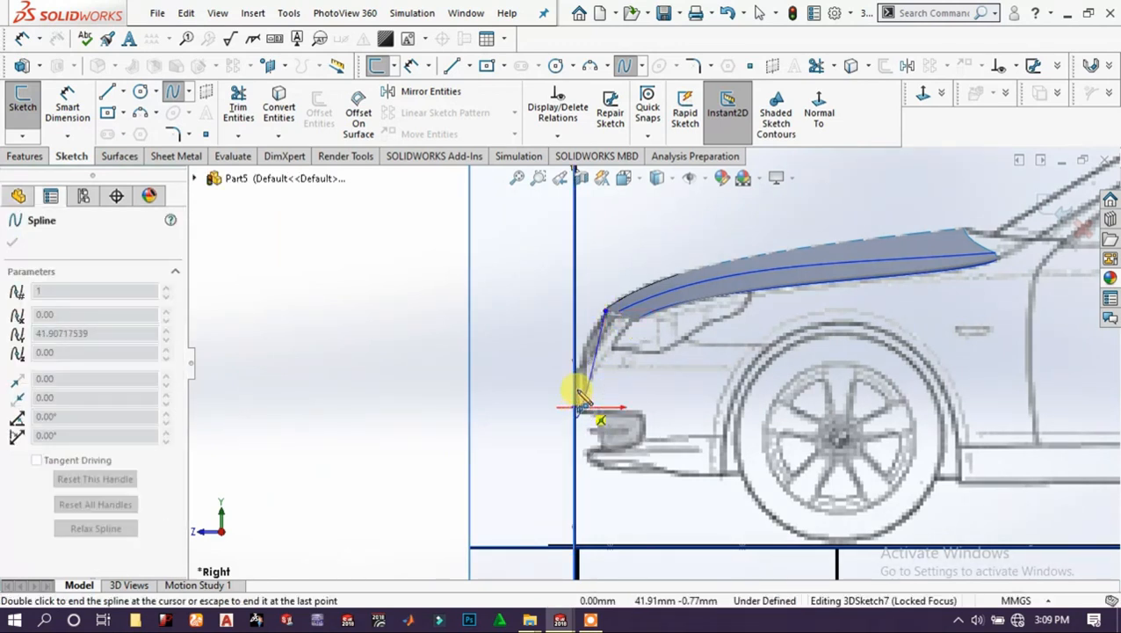
{"action": "right_click", "coordinate": [537, 369]}
{"action": "left_click", "coordinate": [571, 372]}
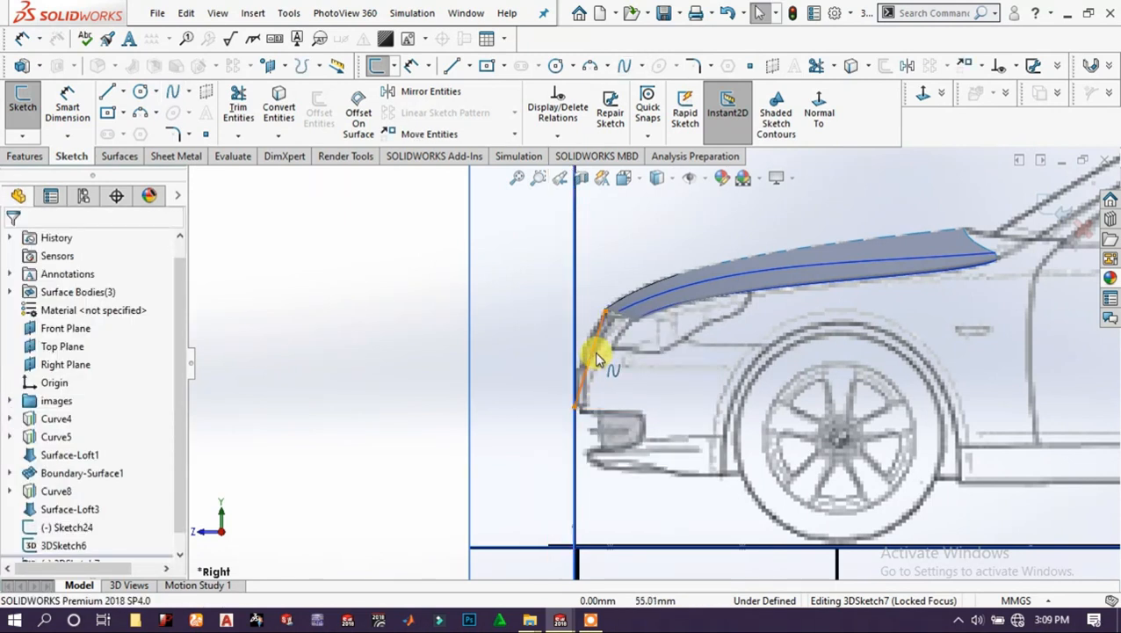
Adjust the nose spline's upper tangent handle so the curve bows forward along the blueprint's front profile.
{"action": "left_click", "coordinate": [593, 357]}
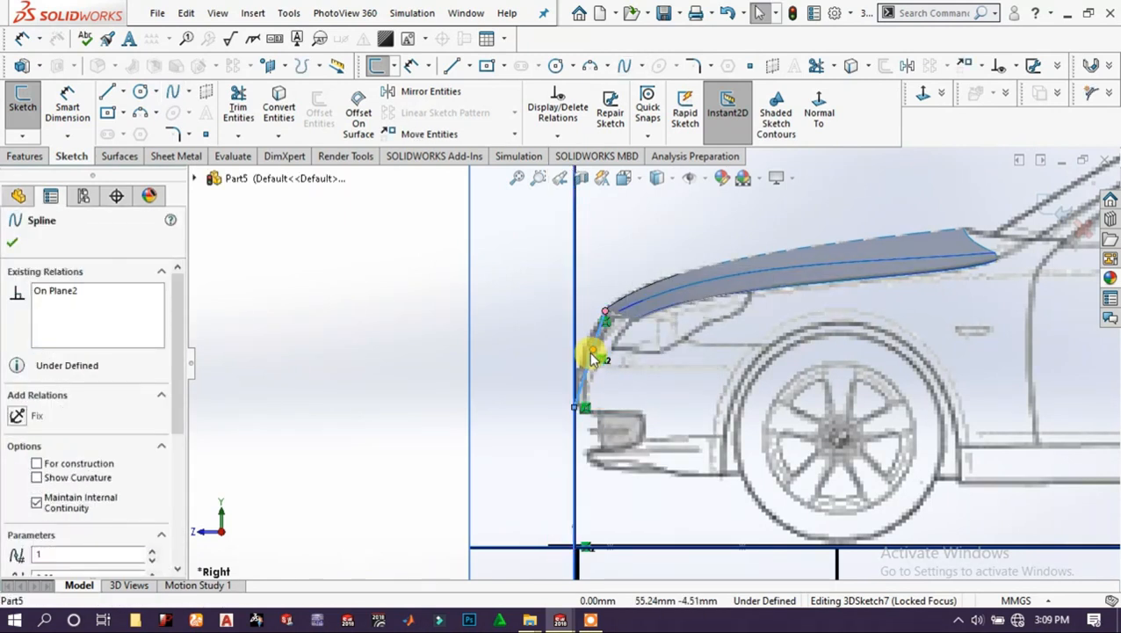
{"action": "left_click_drag", "start_coordinate": [592, 353], "coordinate": [581, 338]}
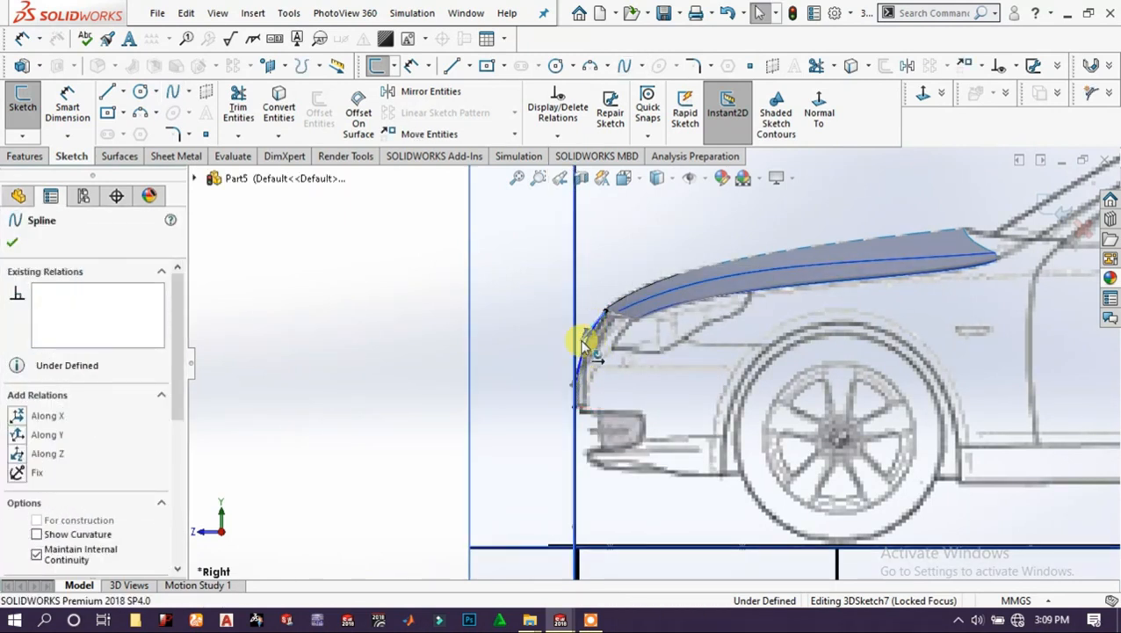
{"action": "left_click", "coordinate": [576, 407]}
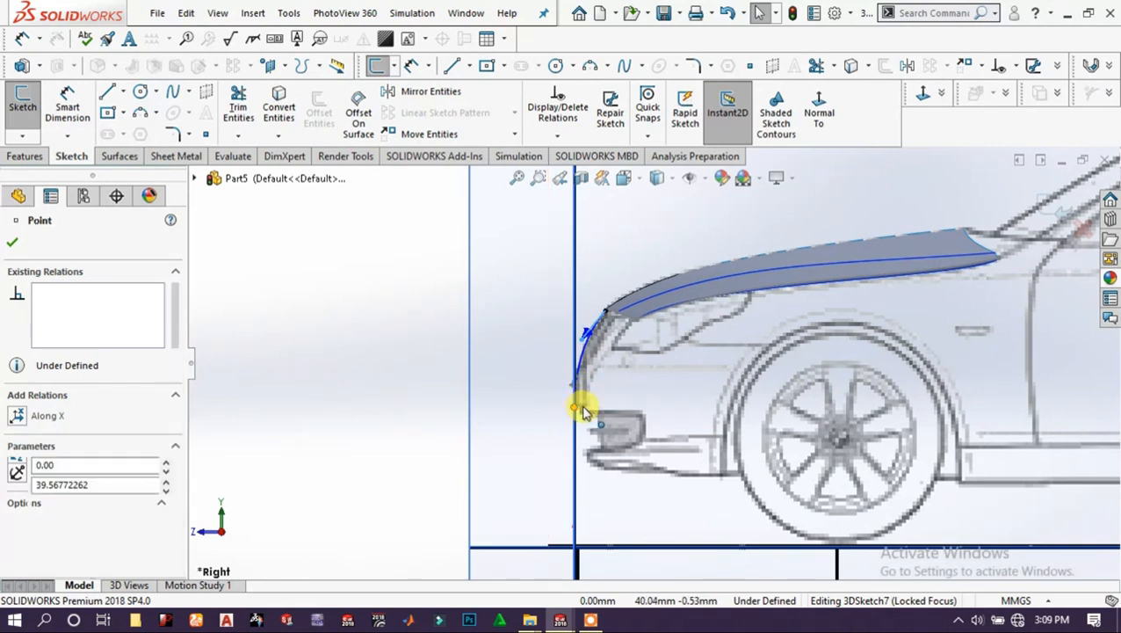
{"action": "left_click", "coordinate": [581, 338]}
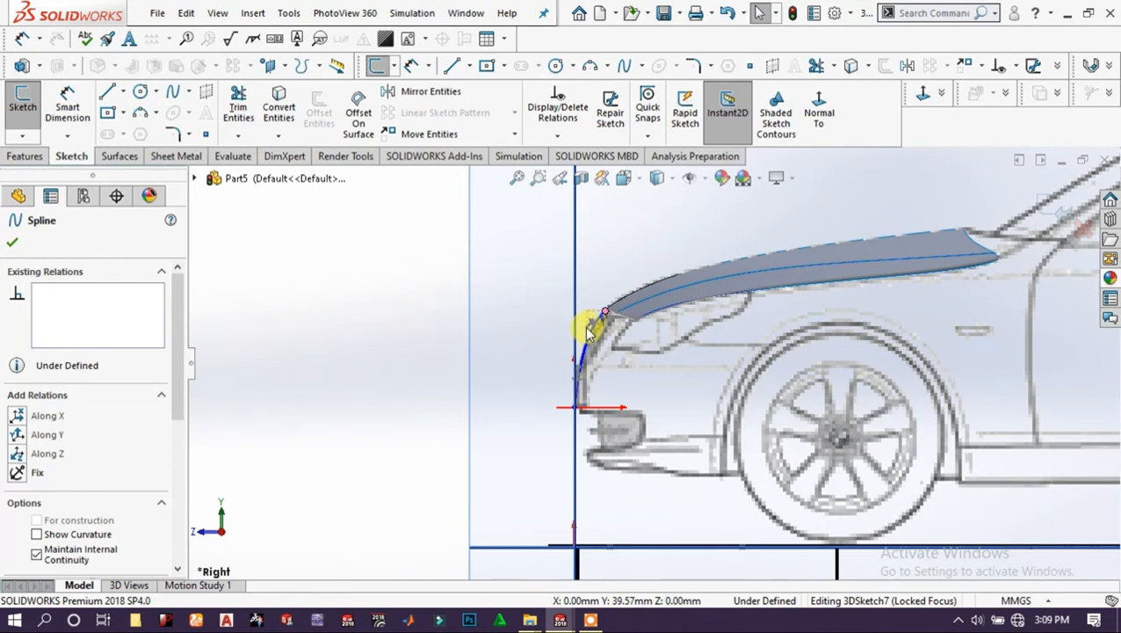
Check the nose spline's upper end and tangent handle against the hood tip, and exit the 3D sketch.
{"action": "left_click", "coordinate": [598, 320]}
{"action": "scroll", "coordinate": [606, 314], "scroll_direction": "down", "scroll_amount": 7}
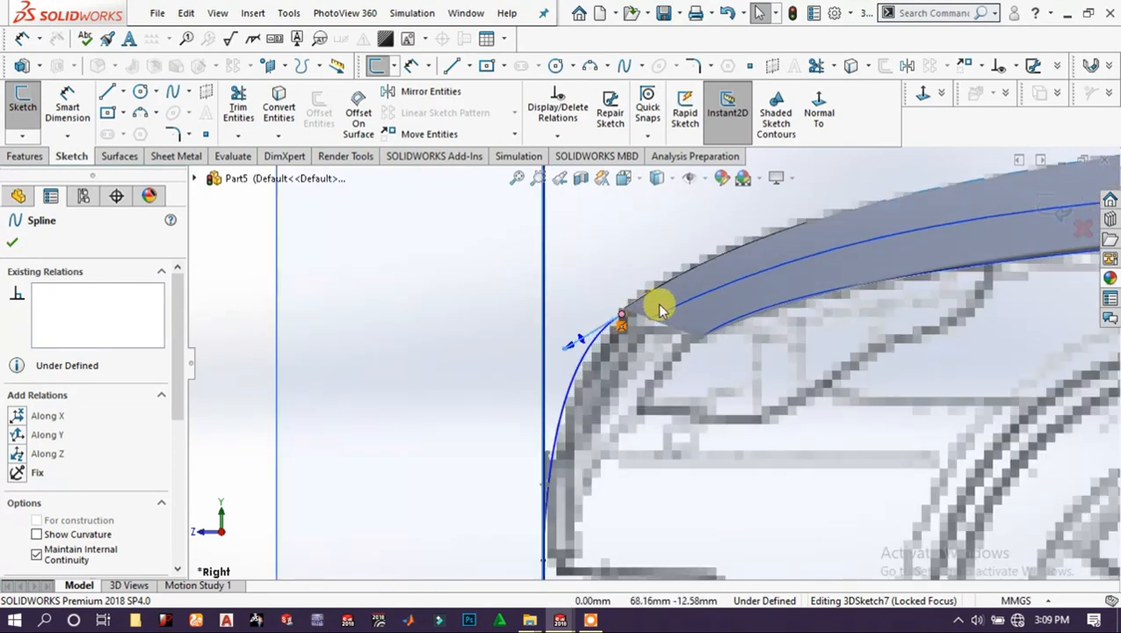
{"action": "scroll", "coordinate": [589, 343], "scroll_direction": "down", "scroll_amount": 5}
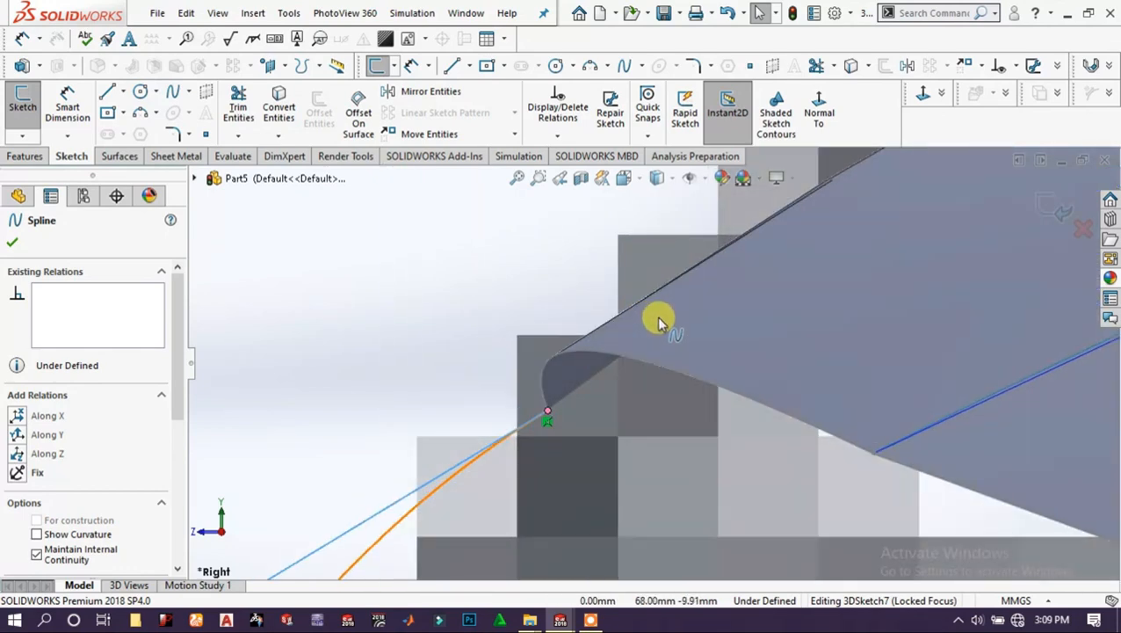
{"action": "scroll", "coordinate": [572, 402], "scroll_direction": "down", "scroll_amount": 4}
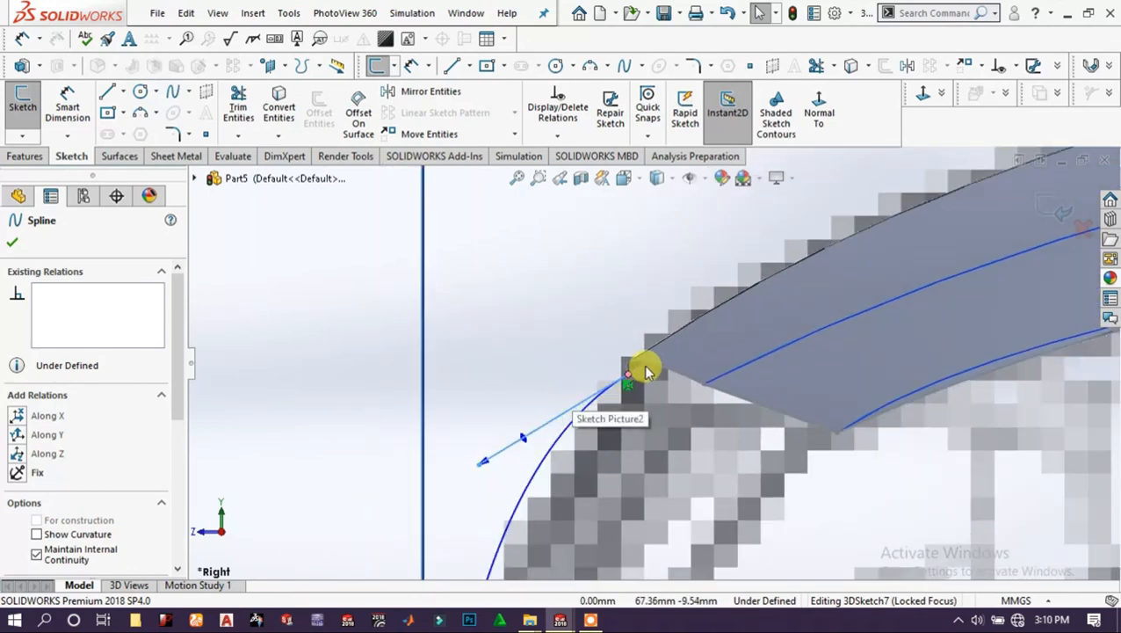
{"action": "scroll", "coordinate": [509, 383], "scroll_direction": "up", "scroll_amount": 3}
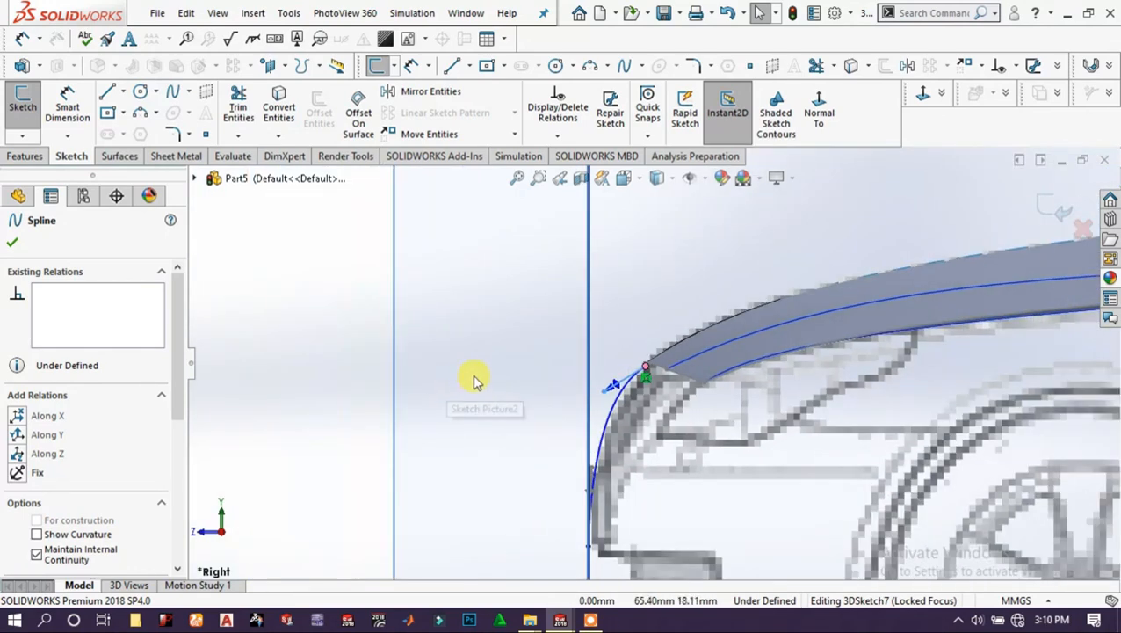
{"action": "left_click", "coordinate": [311, 310]}
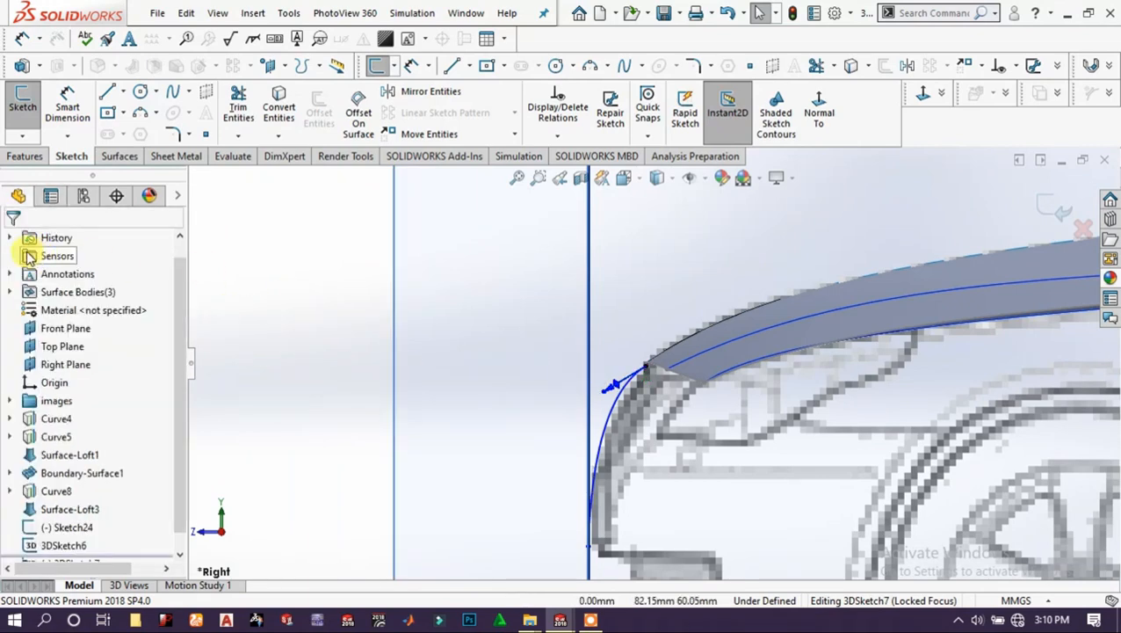
{"action": "scroll", "coordinate": [794, 467], "scroll_direction": "up", "scroll_amount": 5}
{"action": "scroll", "coordinate": [716, 454], "scroll_direction": "down", "scroll_amount": 1}
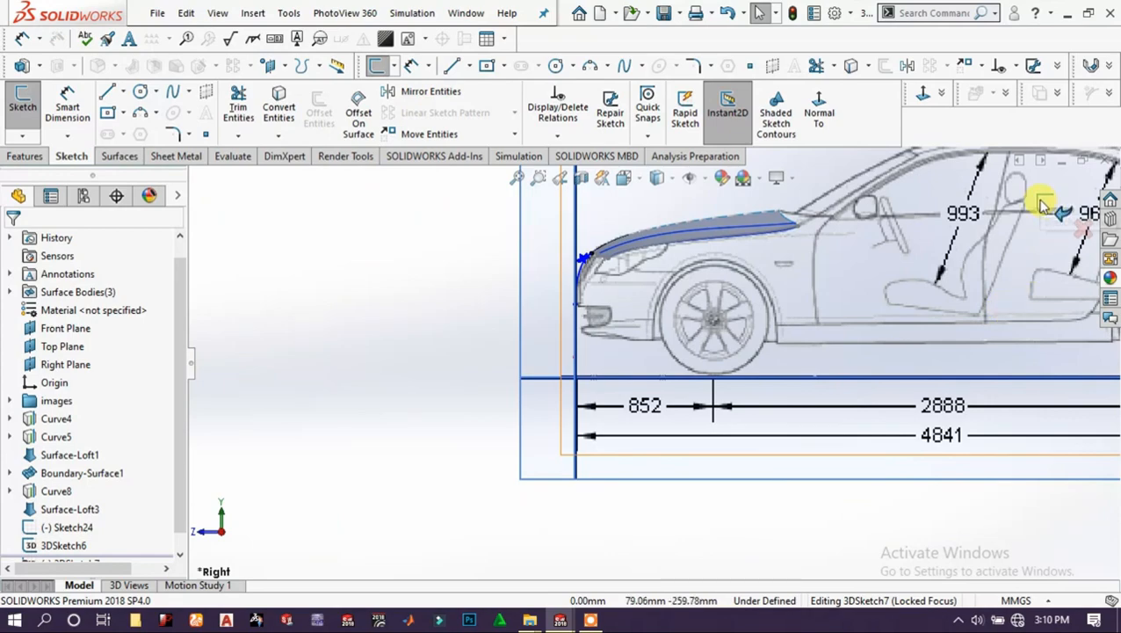
{"action": "left_click", "coordinate": [1042, 203]}
Start a new 2D sketch on the Right Plane.
{"action": "middle_click_drag", "start_coordinate": [613, 268], "coordinate": [629, 325]}
{"action": "scroll", "coordinate": [763, 356], "scroll_direction": "up", "scroll_amount": 2}
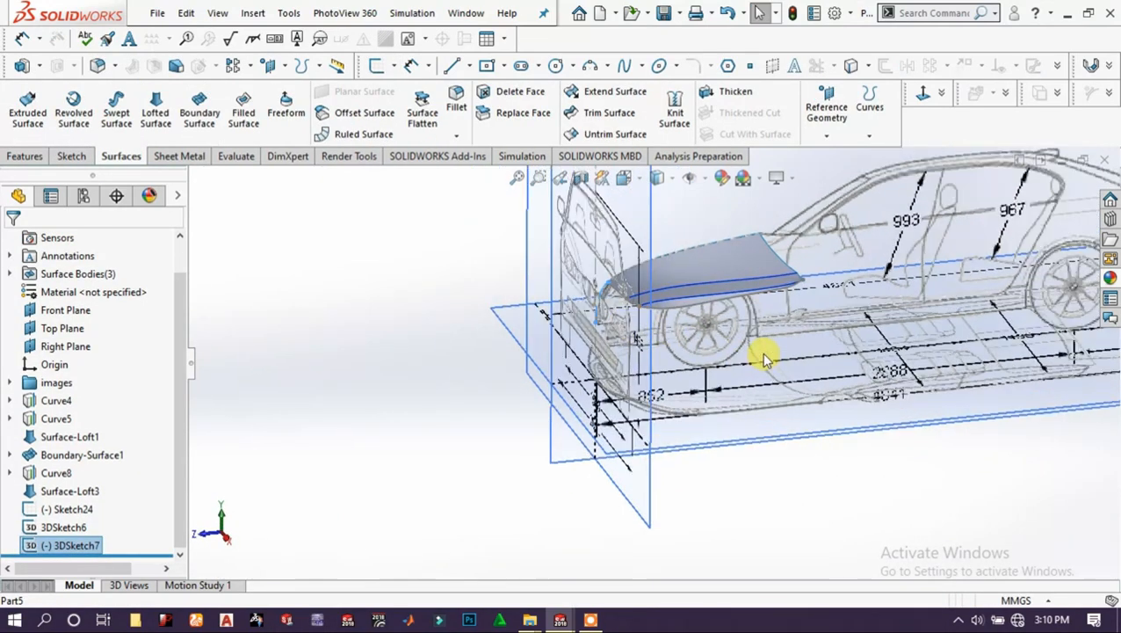
{"action": "scroll", "coordinate": [762, 359], "scroll_direction": "down", "scroll_amount": 2}
{"action": "scroll", "coordinate": [710, 279], "scroll_direction": "up", "scroll_amount": 5}
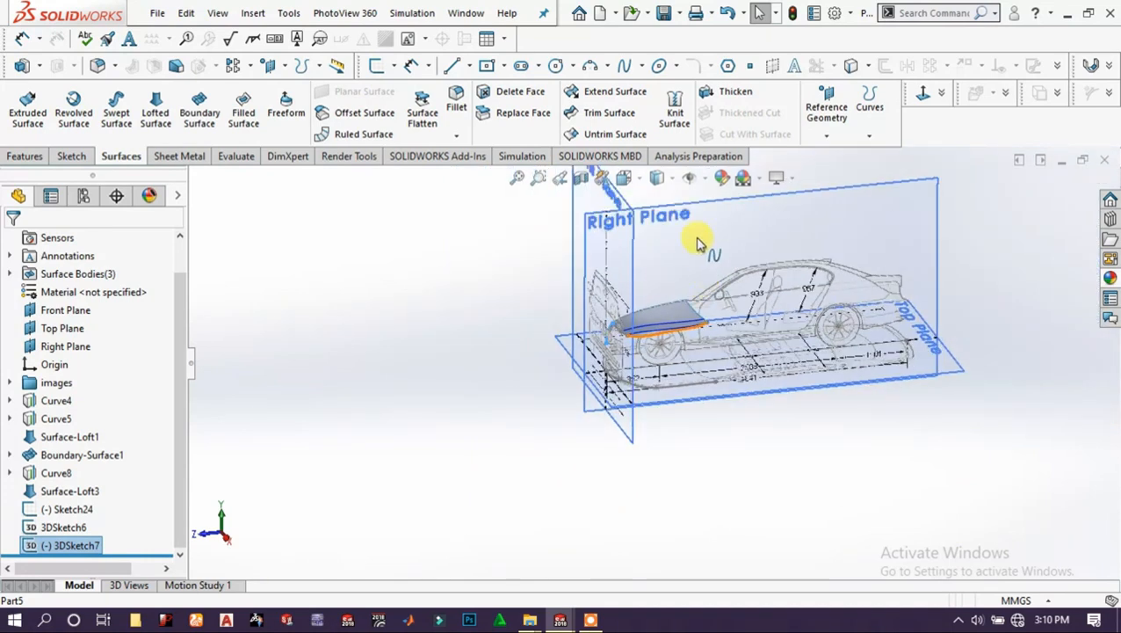
{"action": "left_click", "coordinate": [712, 242]}
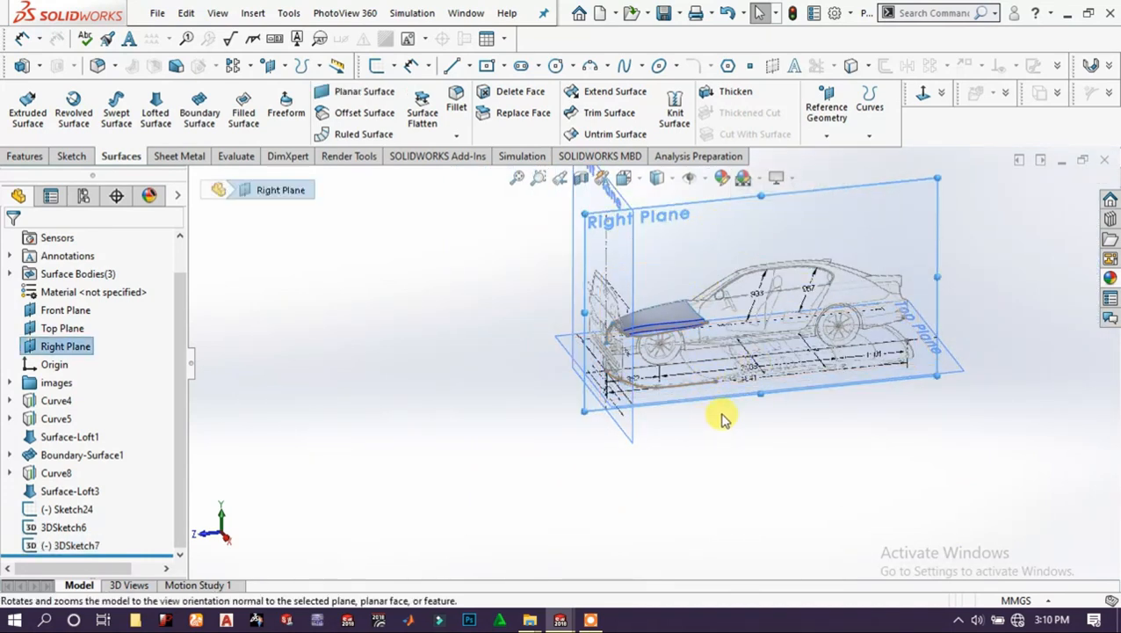
{"action": "middle_click_drag", "start_coordinate": [722, 419], "coordinate": [712, 274]}
{"action": "left_click", "coordinate": [710, 273]}
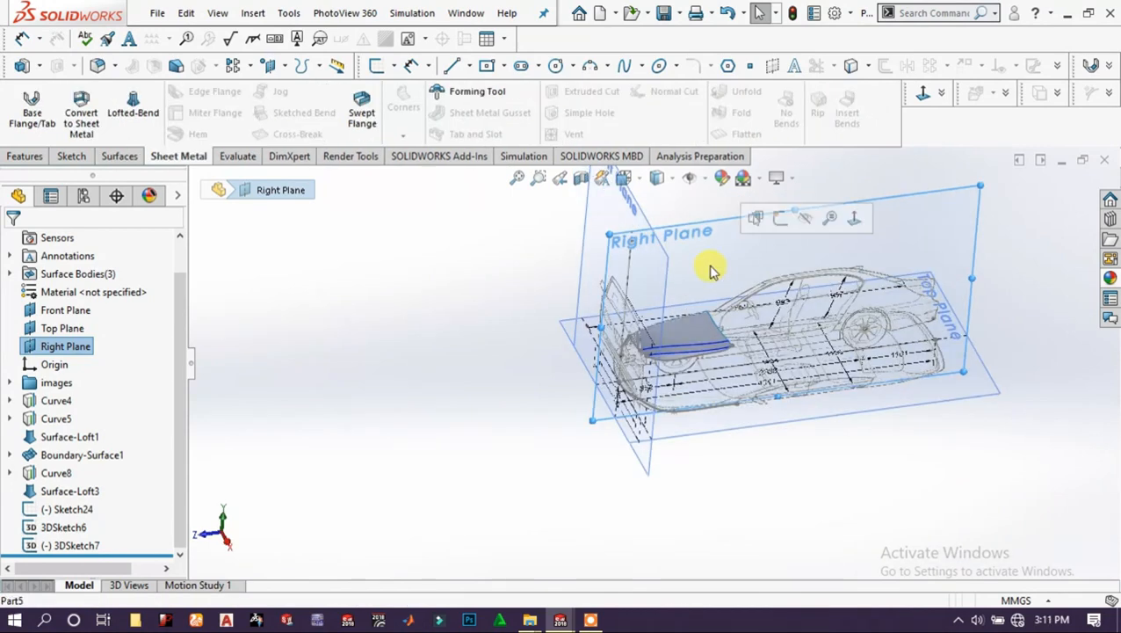
{"action": "left_click", "coordinate": [781, 219]}
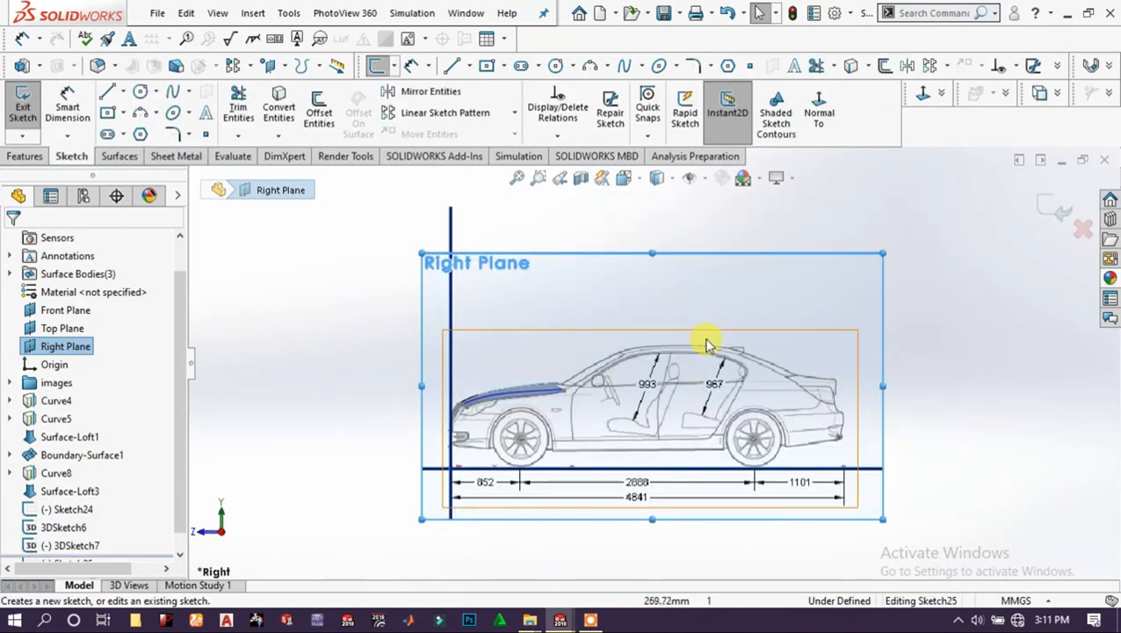
{"action": "scroll", "coordinate": [559, 389], "scroll_direction": "down", "scroll_amount": 5}
{"action": "scroll", "coordinate": [468, 512], "scroll_direction": "up", "scroll_amount": 5}
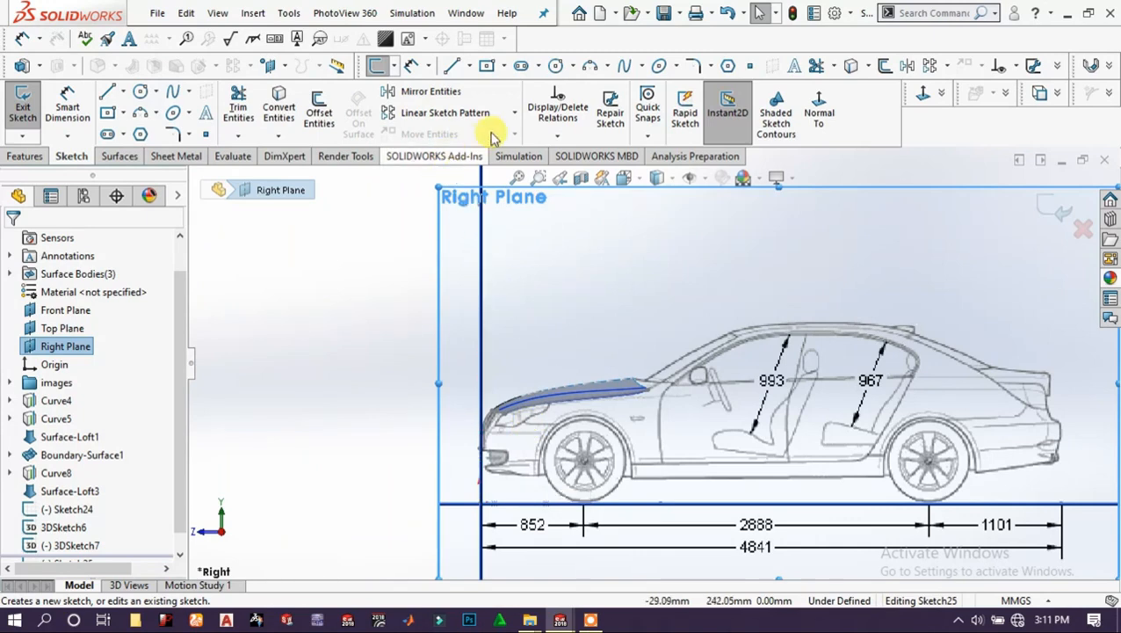
Draw a line about 12 mm down from the nose spline's lower end, continuing as a horizontal line about 178 mm long toward the rear.
{"action": "key", "text": "l"}
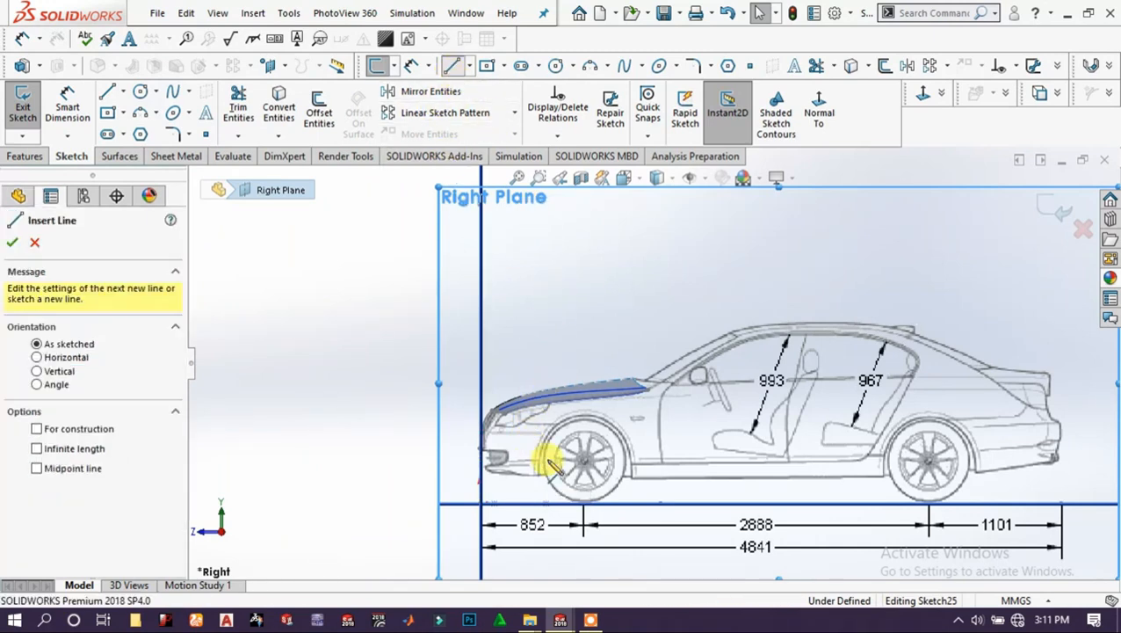
{"action": "scroll", "coordinate": [448, 409], "scroll_direction": "down", "scroll_amount": 5}
{"action": "left_click", "coordinate": [447, 378]}
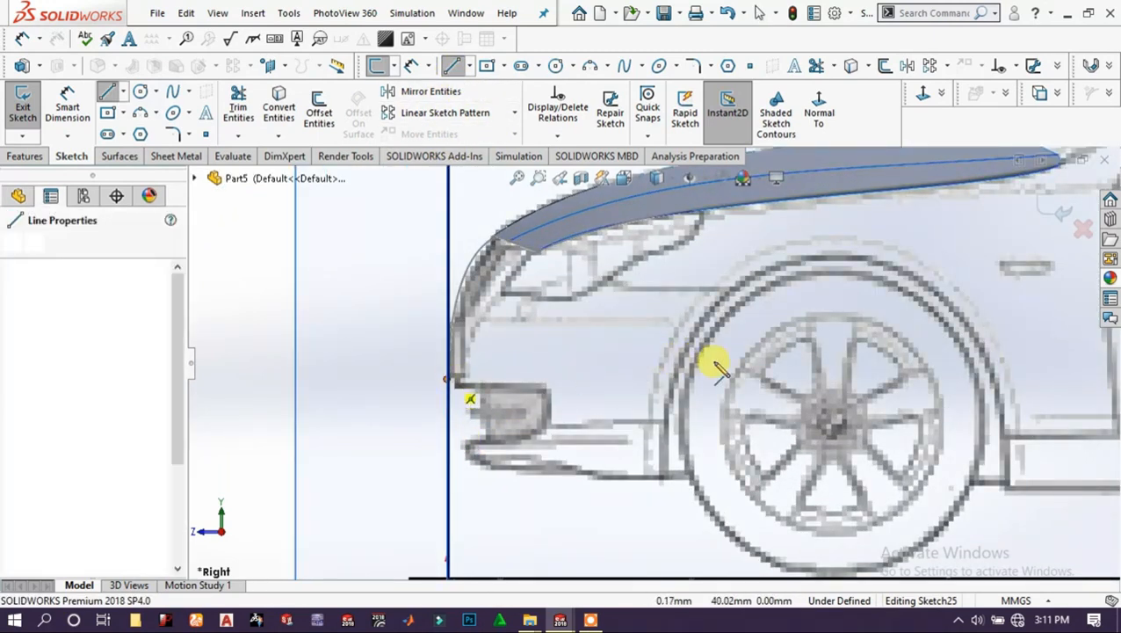
{"action": "scroll", "coordinate": [880, 383], "scroll_direction": "up", "scroll_amount": 5}
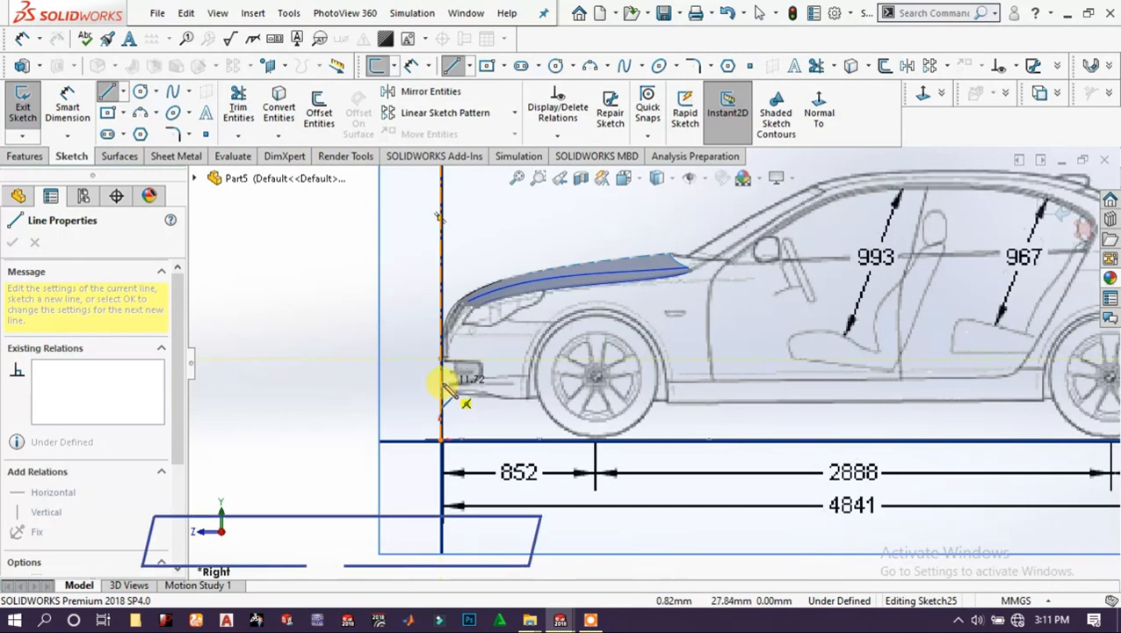
{"action": "left_click", "coordinate": [451, 382]}
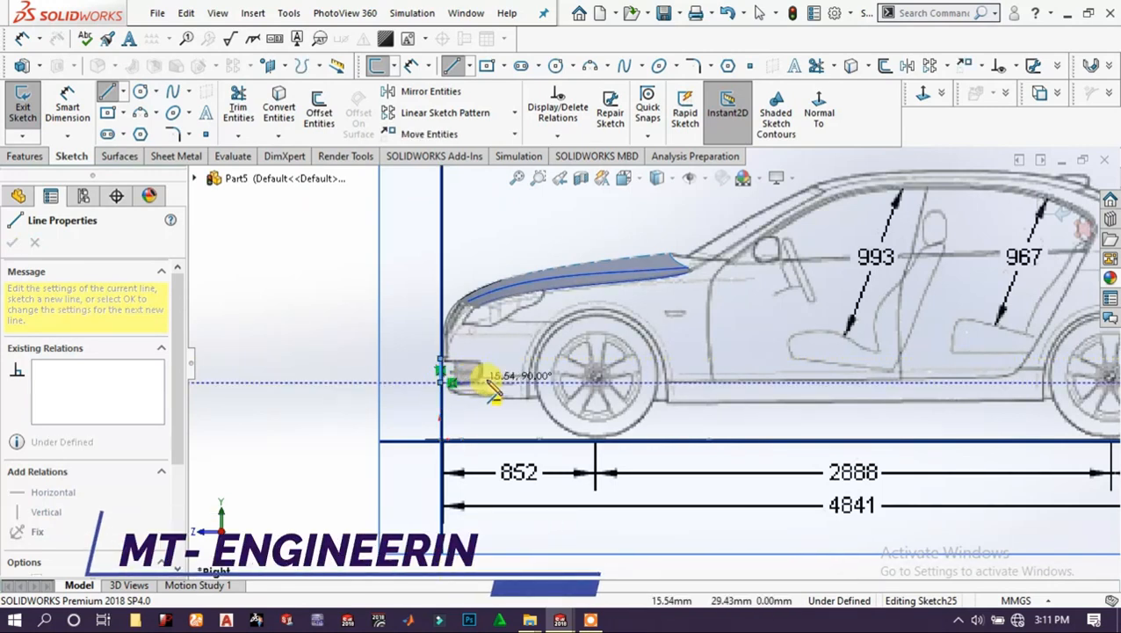
{"action": "left_click", "coordinate": [808, 381]}
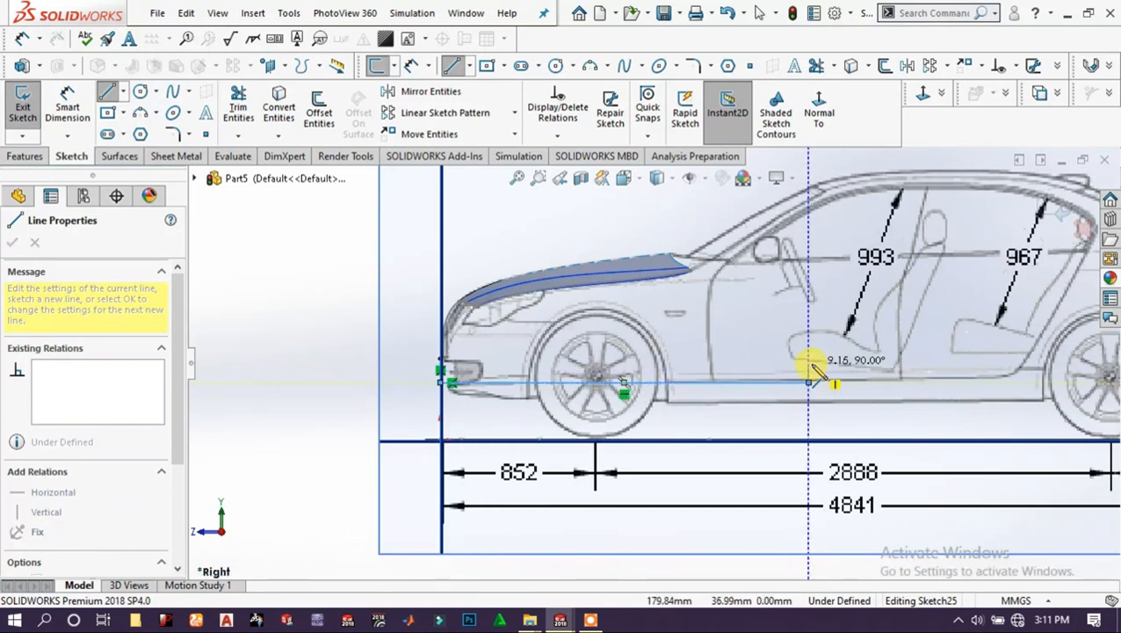
{"action": "right_click", "coordinate": [813, 369]}
{"action": "key", "text": "Escape"}
{"action": "key", "text": "Escape"}
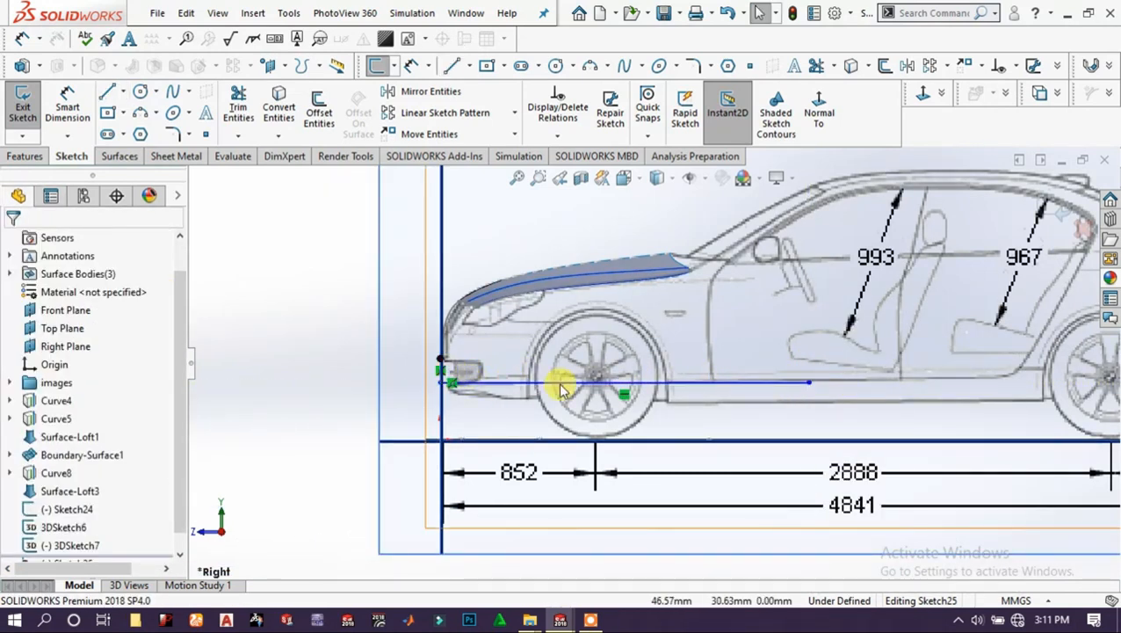
Delete the short vertical line at the car's nose from the side-view line sketch.
{"action": "left_click", "coordinate": [631, 387]}
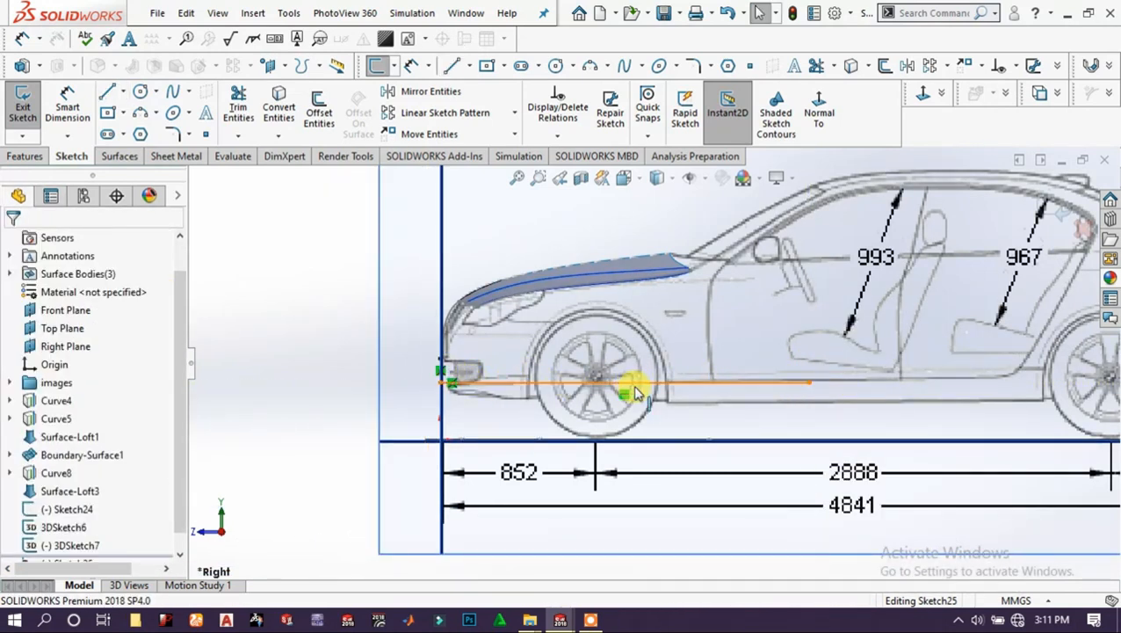
{"action": "left_click", "coordinate": [1064, 209]}
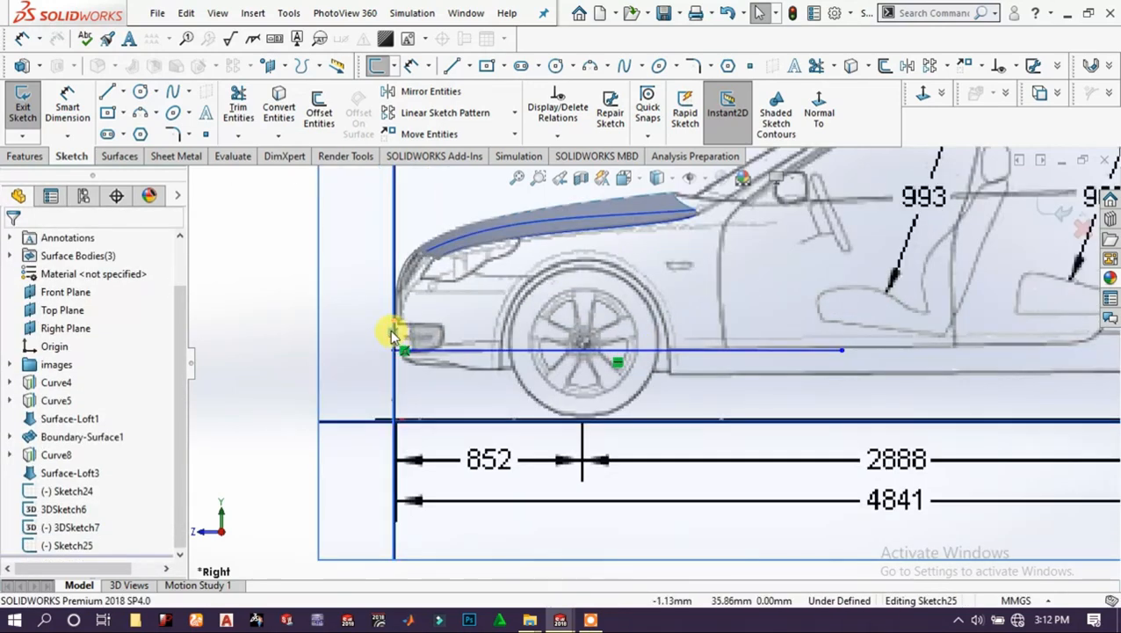
{"action": "scroll", "coordinate": [384, 338], "scroll_direction": "down", "scroll_amount": 2}
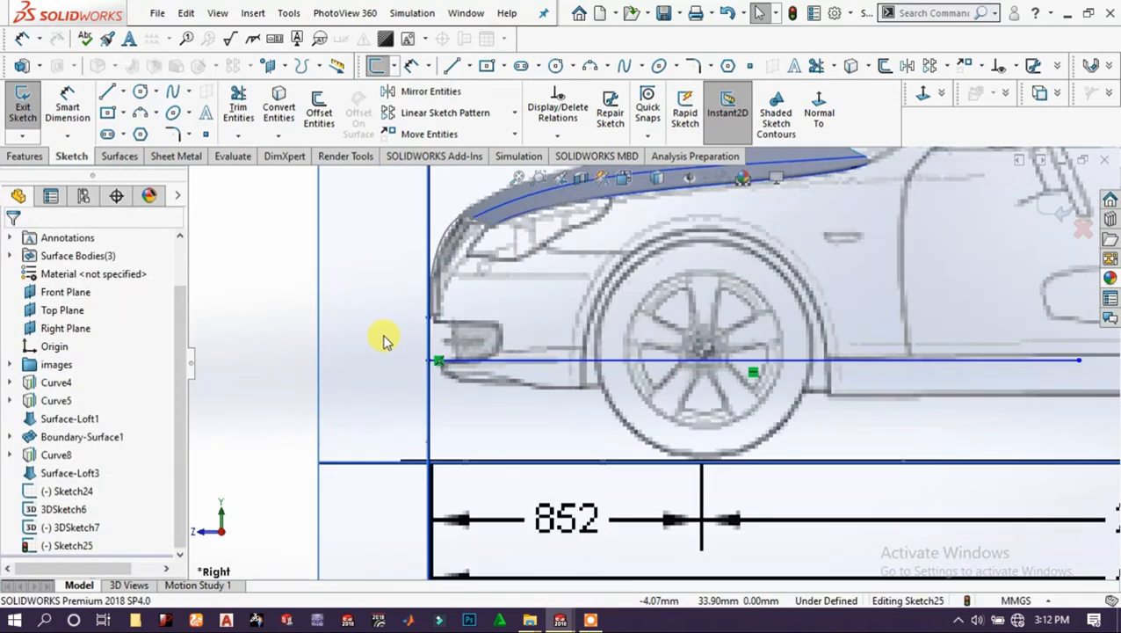
{"action": "scroll", "coordinate": [384, 338], "scroll_direction": "down", "scroll_amount": 2}
{"action": "scroll", "coordinate": [497, 327], "scroll_direction": "down", "scroll_amount": 2}
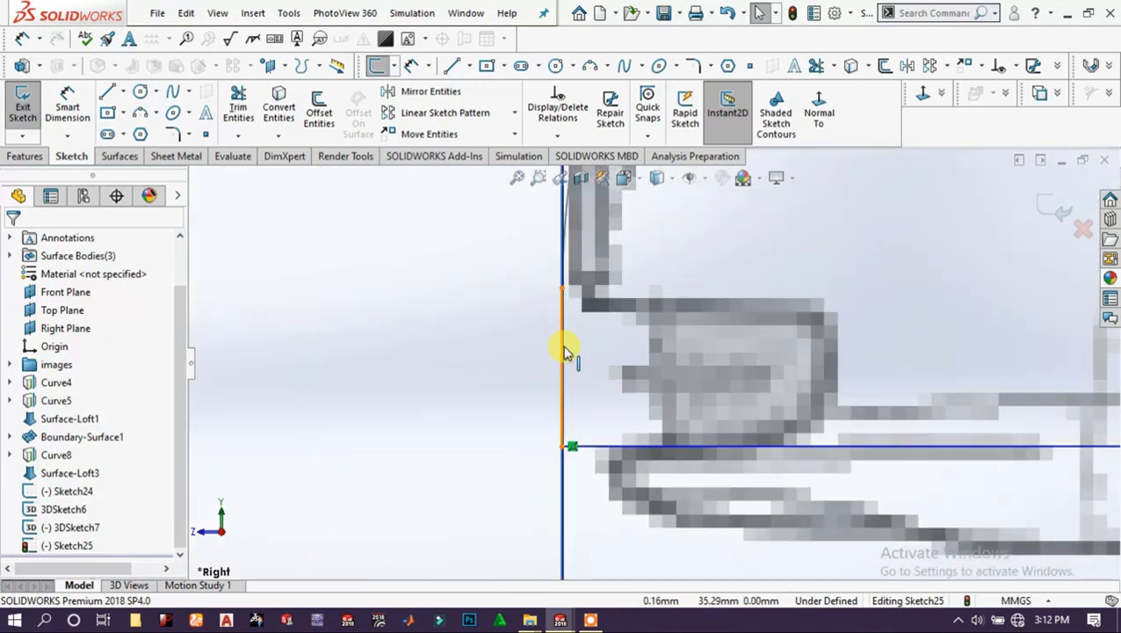
{"action": "left_click", "coordinate": [566, 350]}
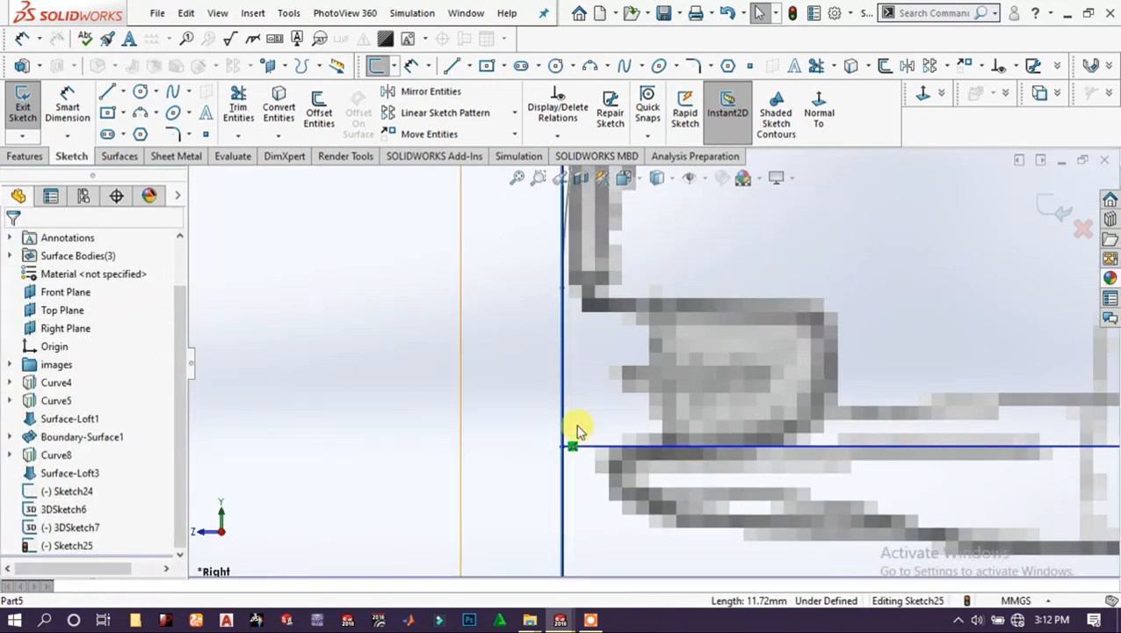
Raise the horizontal line slightly so it lies along the blueprint sill's upper edge, and exit the sketch.
{"action": "scroll", "coordinate": [570, 452], "scroll_direction": "down", "scroll_amount": 1}
{"action": "mouse_move", "coordinate": [562, 450]}
{"action": "left_mouse_down"}
{"action": "mouse_move", "coordinate": [563, 397]}
{"action": "mouse_move", "coordinate": [563, 455]}
{"action": "left_mouse_up"}
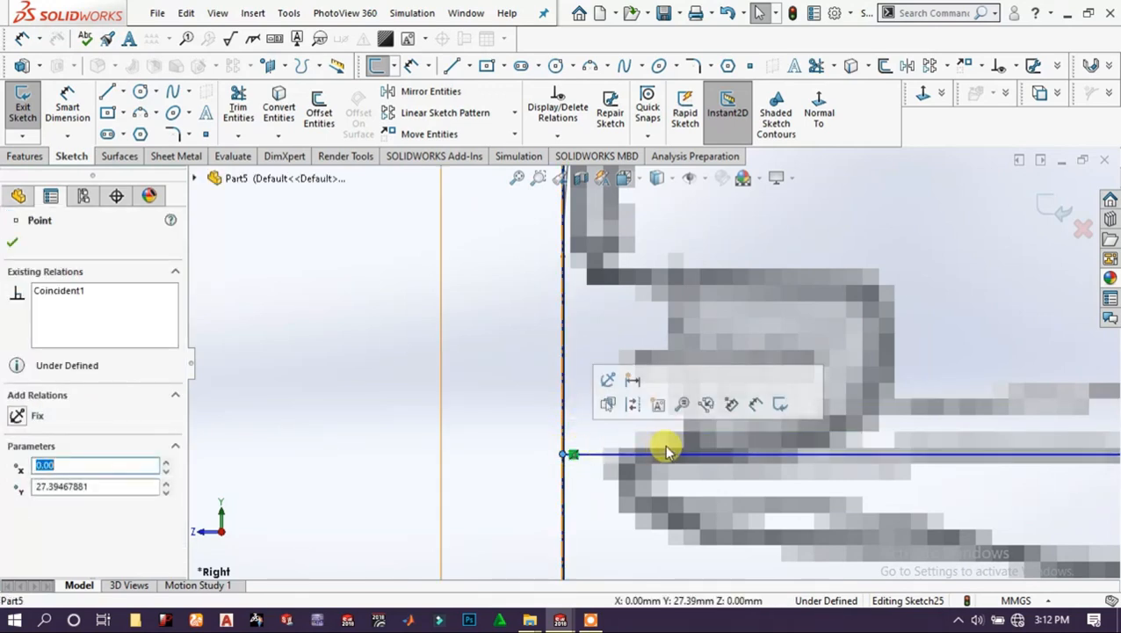
{"action": "scroll", "coordinate": [795, 444], "scroll_direction": "up", "scroll_amount": 4}
{"action": "scroll", "coordinate": [971, 393], "scroll_direction": "up", "scroll_amount": 5}
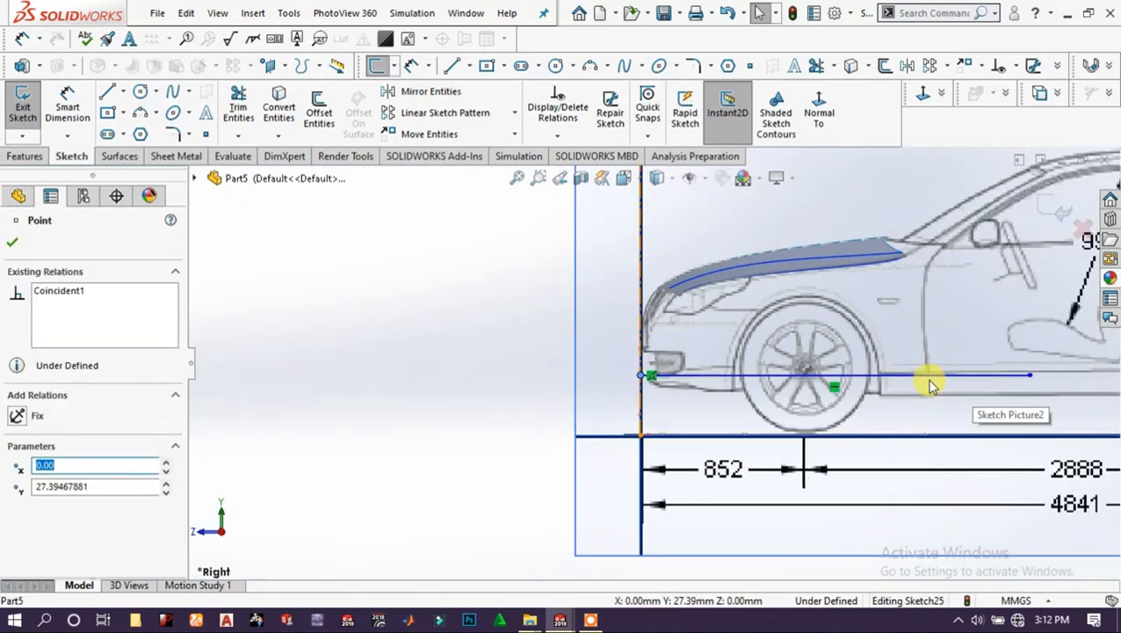
{"action": "scroll", "coordinate": [940, 378], "scroll_direction": "down", "scroll_amount": 3}
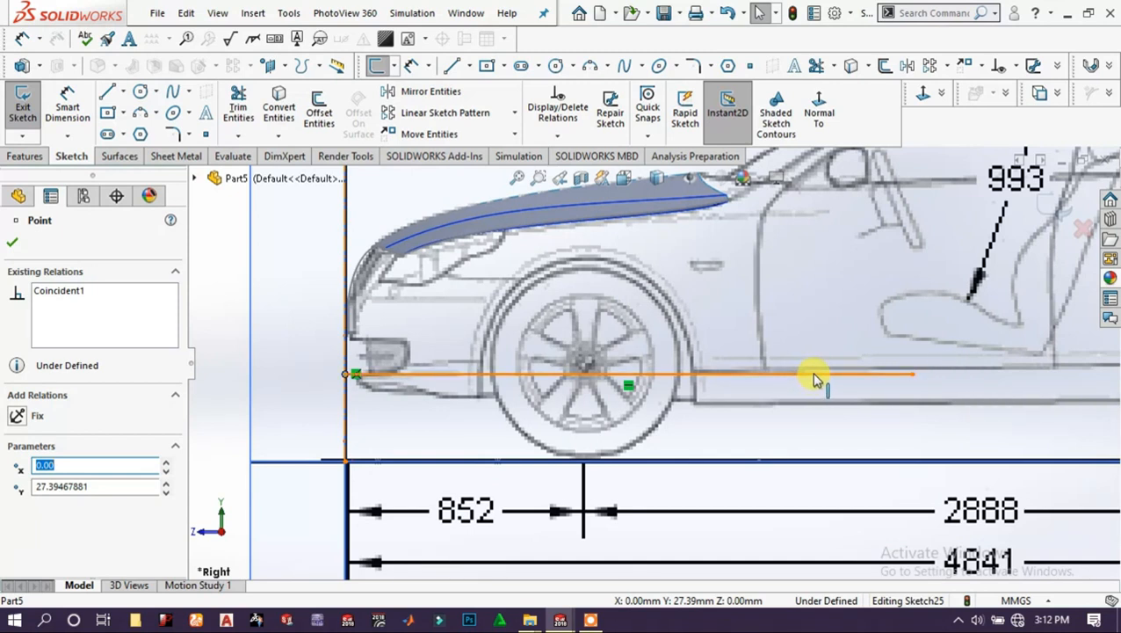
{"action": "mouse_move", "coordinate": [857, 376]}
{"action": "left_mouse_down"}
{"action": "mouse_move", "coordinate": [863, 354]}
{"action": "mouse_move", "coordinate": [859, 370]}
{"action": "left_mouse_up"}
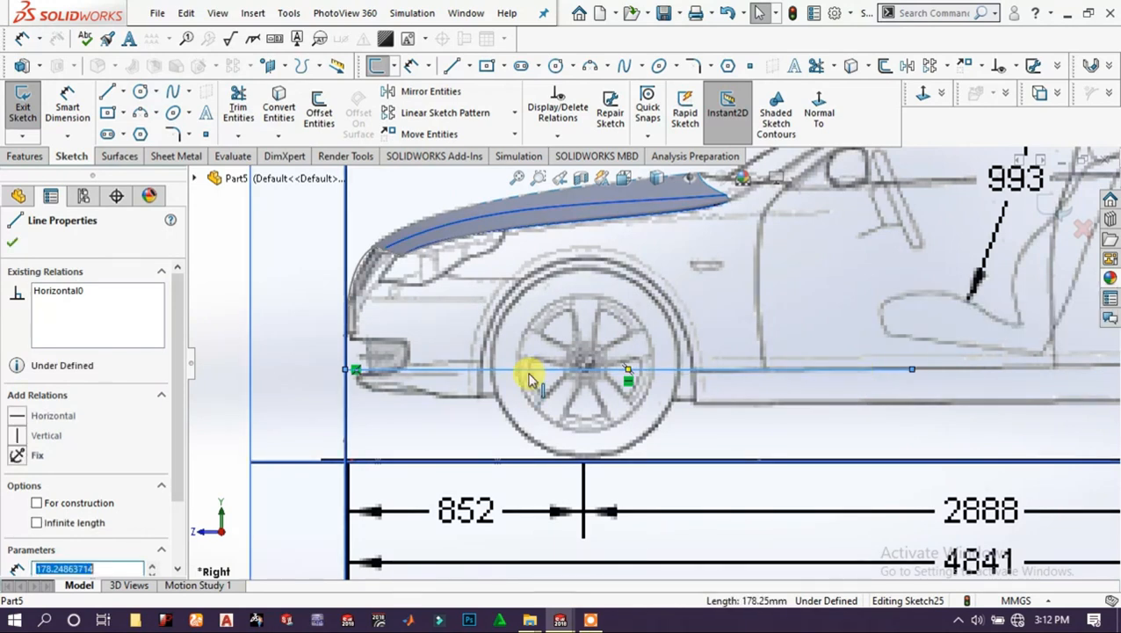
{"action": "scroll", "coordinate": [650, 356], "scroll_direction": "up", "scroll_amount": 5}
{"action": "left_click", "coordinate": [400, 365]}
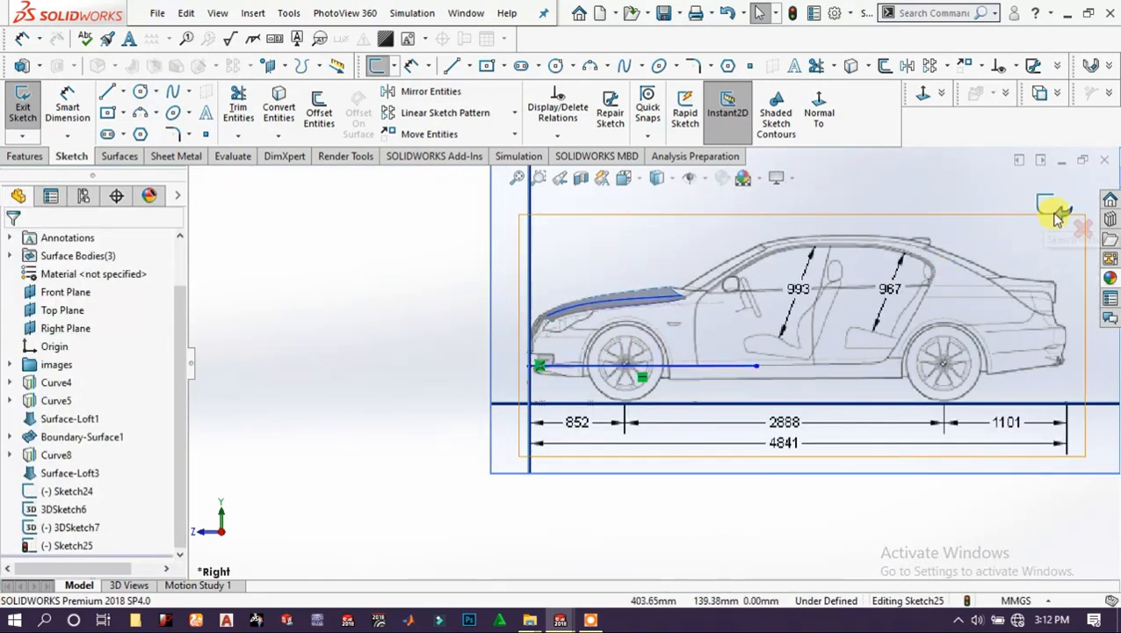
{"action": "left_click", "coordinate": [1054, 207]}
Create a sketch-on-sketch projected curve from the Sketch24 outer body spline and the Sketch25 horizontal line.
{"action": "scroll", "coordinate": [668, 343], "scroll_direction": "up", "scroll_amount": 3}
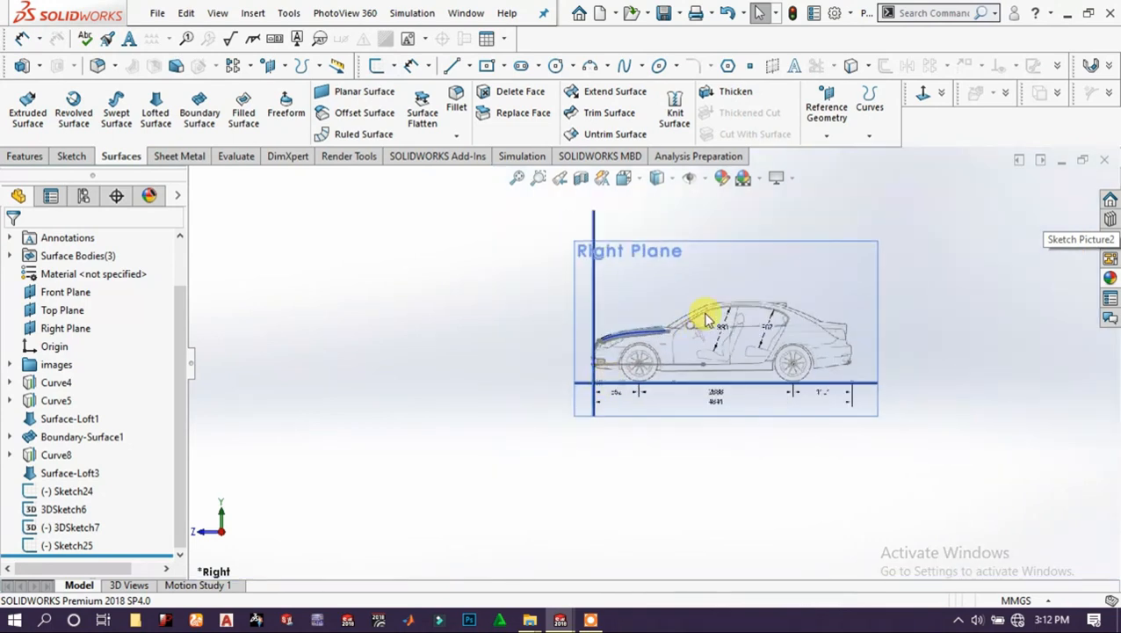
{"action": "mouse_move", "coordinate": [708, 313]}
{"action": "middle_mouse_down"}
{"action": "mouse_move", "coordinate": [688, 325]}
{"action": "mouse_move", "coordinate": [700, 339]}
{"action": "mouse_move", "coordinate": [694, 358]}
{"action": "middle_mouse_up"}
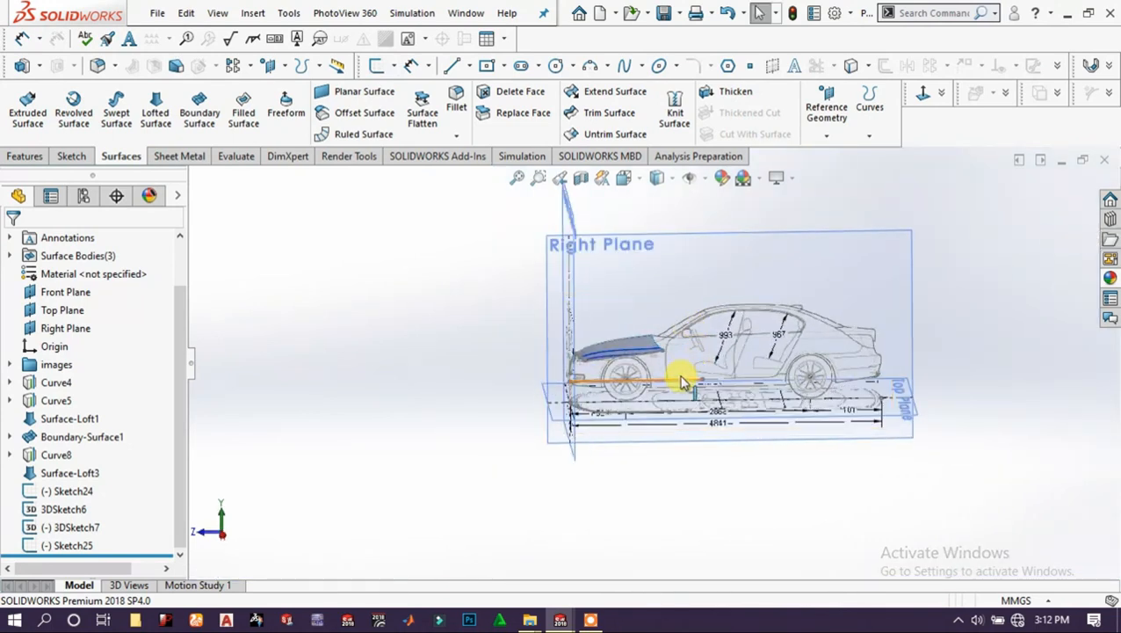
{"action": "left_click", "coordinate": [651, 420]}
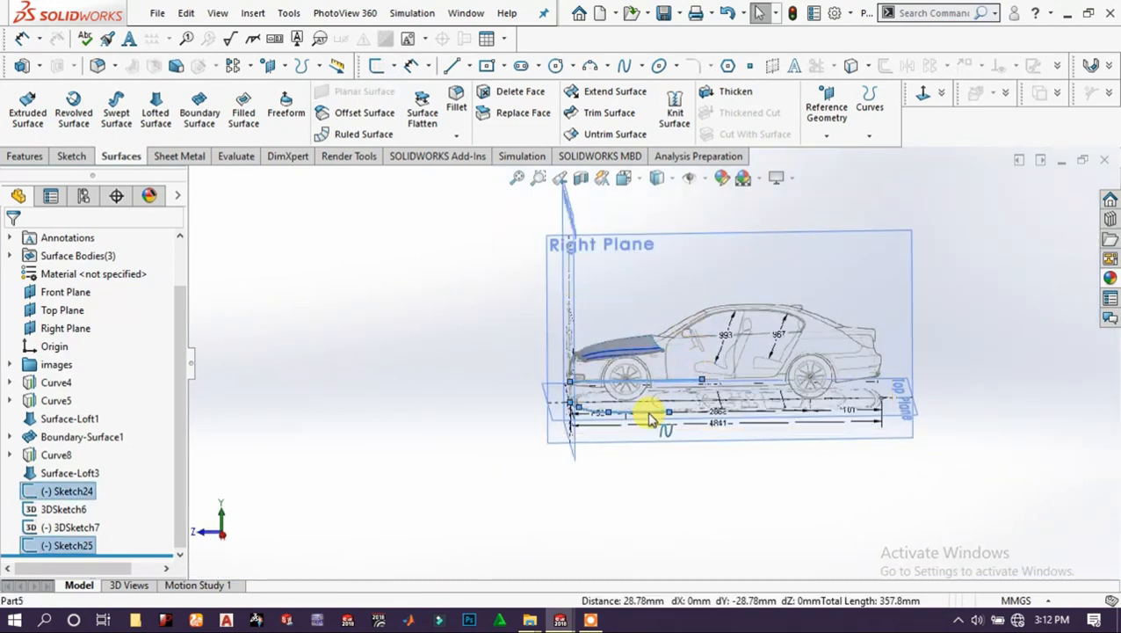
{"action": "left_click", "coordinate": [870, 132]}
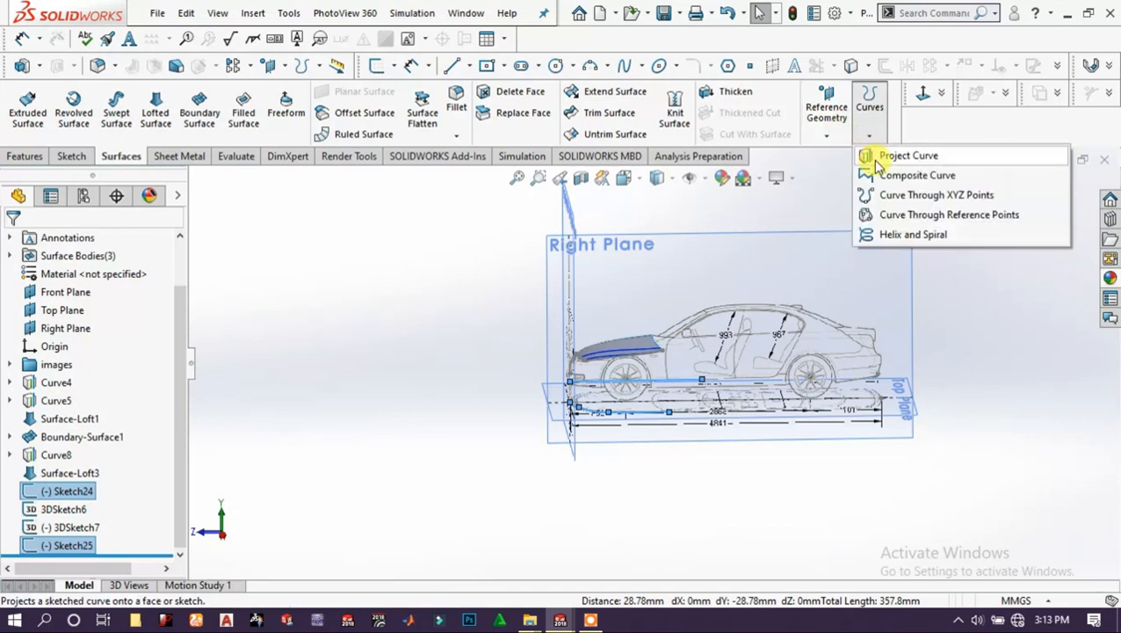
{"action": "left_click", "coordinate": [869, 156]}
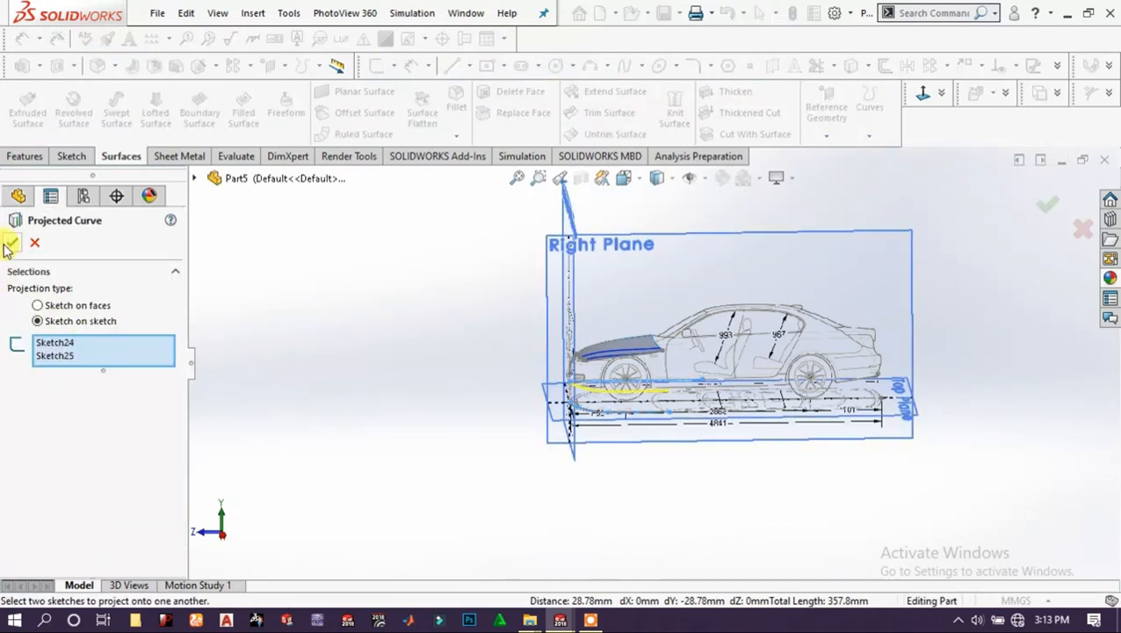
{"action": "left_click", "coordinate": [12, 243]}
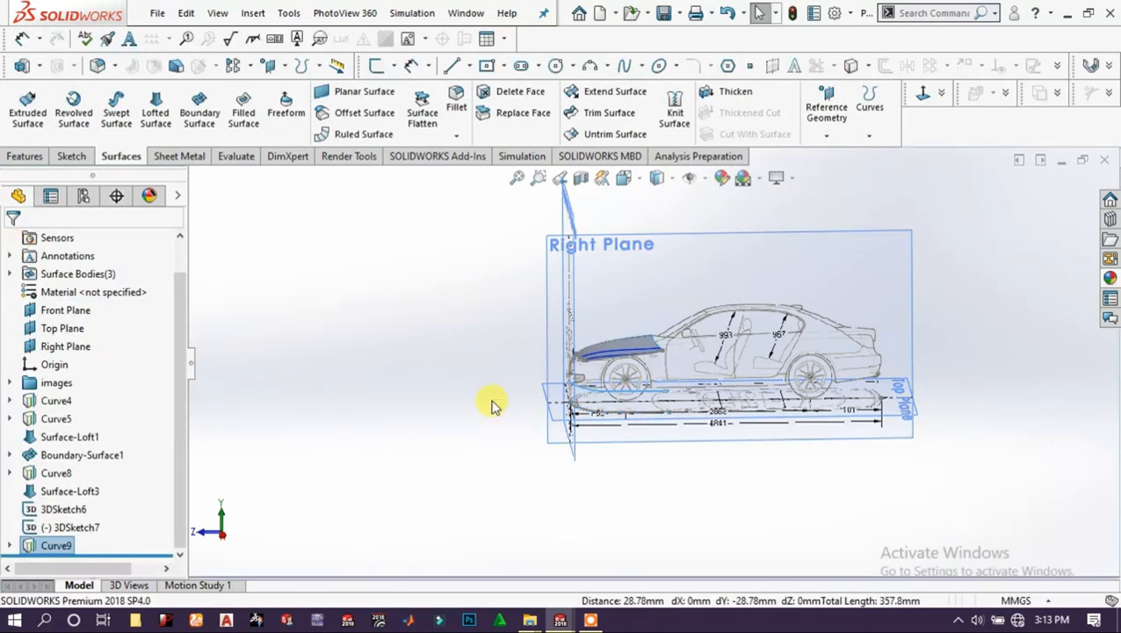
{"action": "scroll", "coordinate": [634, 309], "scroll_direction": "down", "scroll_amount": 4}
{"action": "scroll", "coordinate": [476, 258], "scroll_direction": "down", "scroll_amount": 3}
{"action": "scroll", "coordinate": [528, 281], "scroll_direction": "up", "scroll_amount": 2}
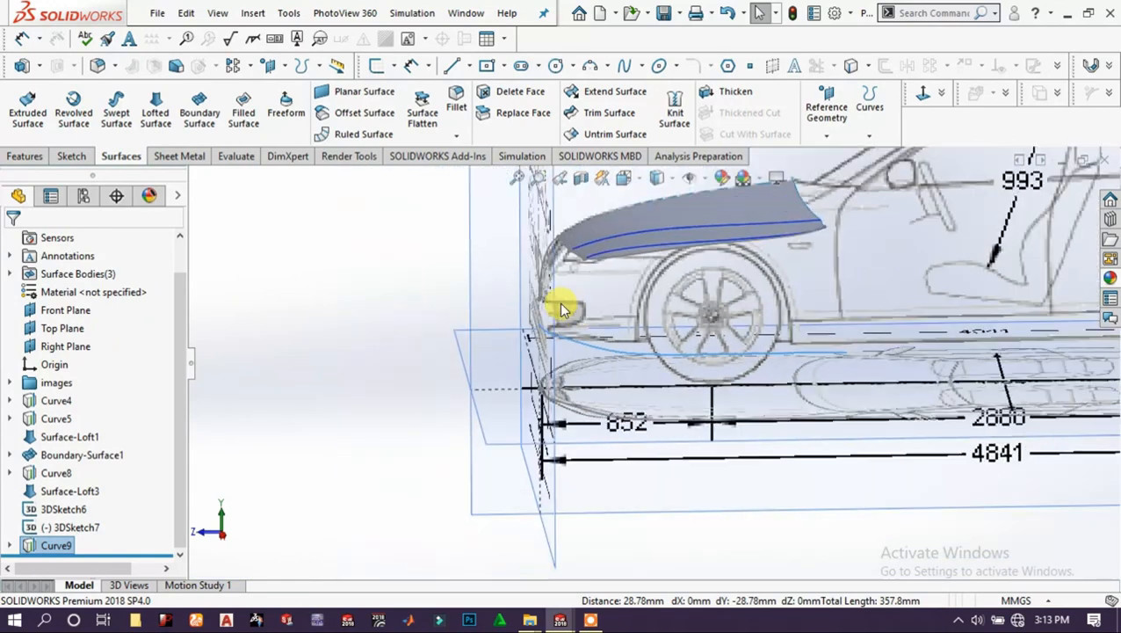
Open the nose spline's 3D sketch (3DSketch7) for editing and orient the view normal to the Right Plane.
{"action": "scroll", "coordinate": [606, 301], "scroll_direction": "down", "scroll_amount": 2}
{"action": "scroll", "coordinate": [631, 308], "scroll_direction": "up", "scroll_amount": 3}
{"action": "scroll", "coordinate": [615, 316], "scroll_direction": "down", "scroll_amount": 4}
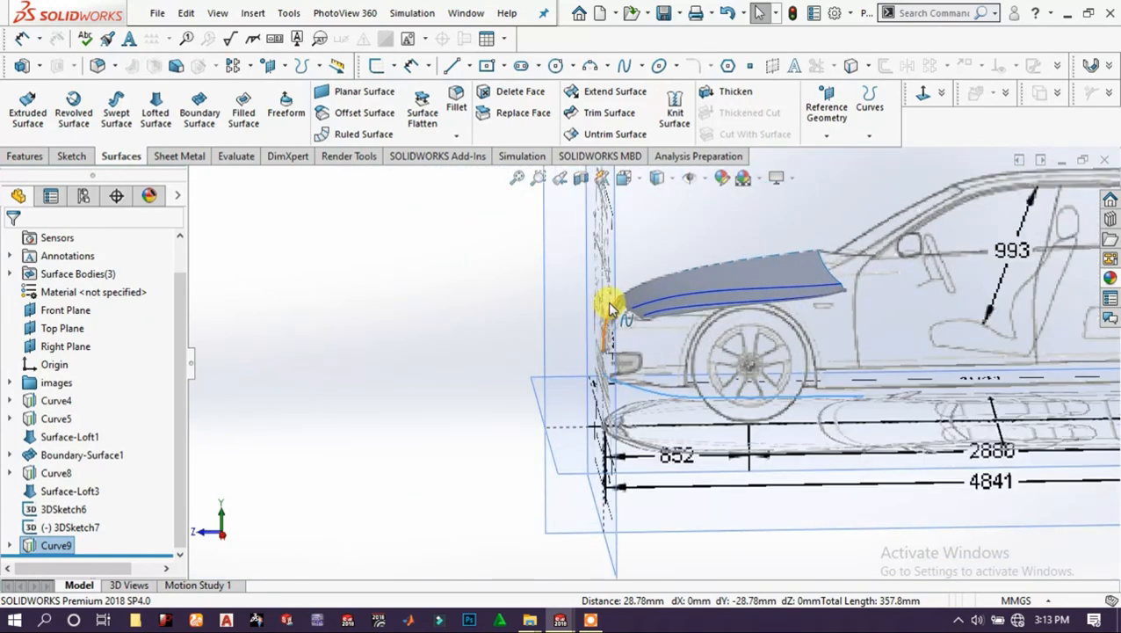
{"action": "left_click", "coordinate": [608, 316]}
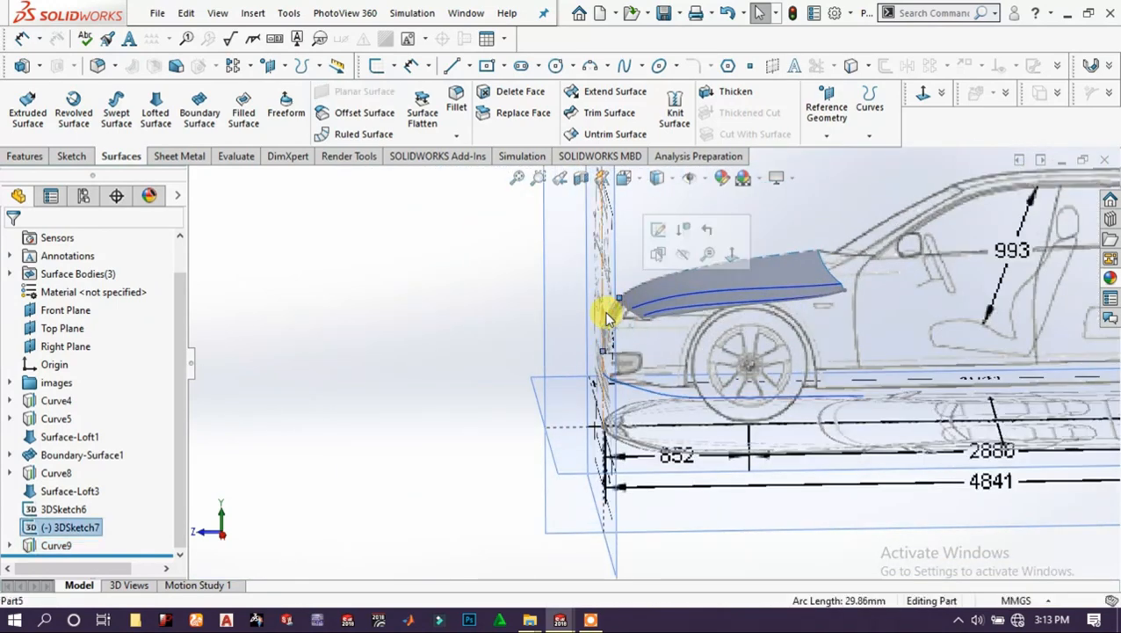
{"action": "left_click", "coordinate": [656, 231]}
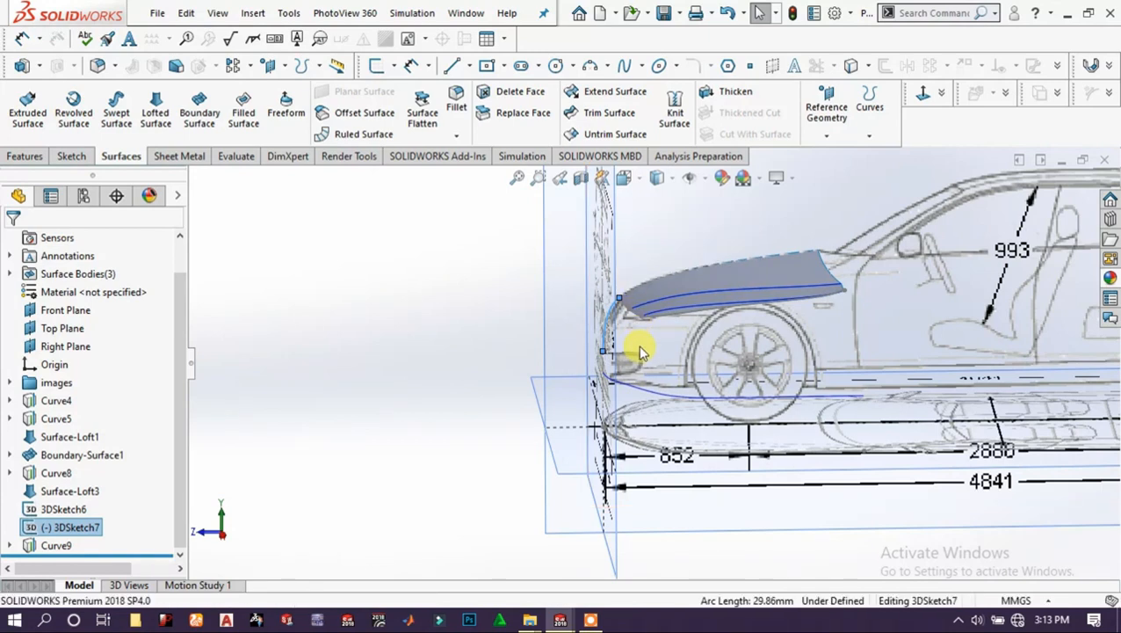
{"action": "scroll", "coordinate": [792, 313], "scroll_direction": "up", "scroll_amount": 4}
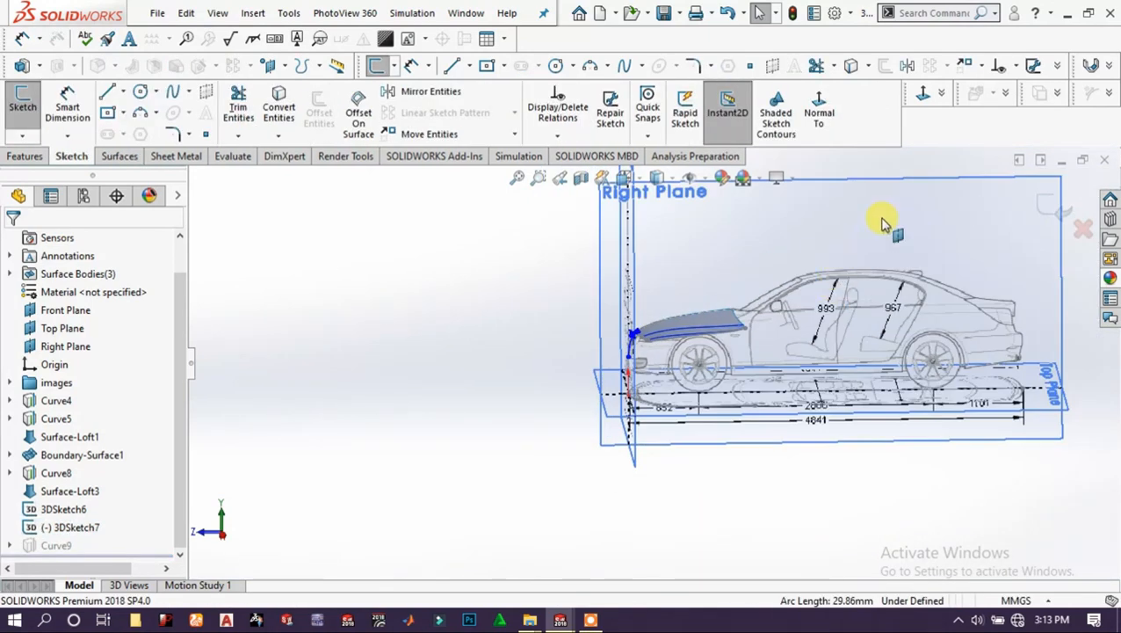
{"action": "left_click", "coordinate": [881, 172]}
{"action": "left_click", "coordinate": [818, 109]}
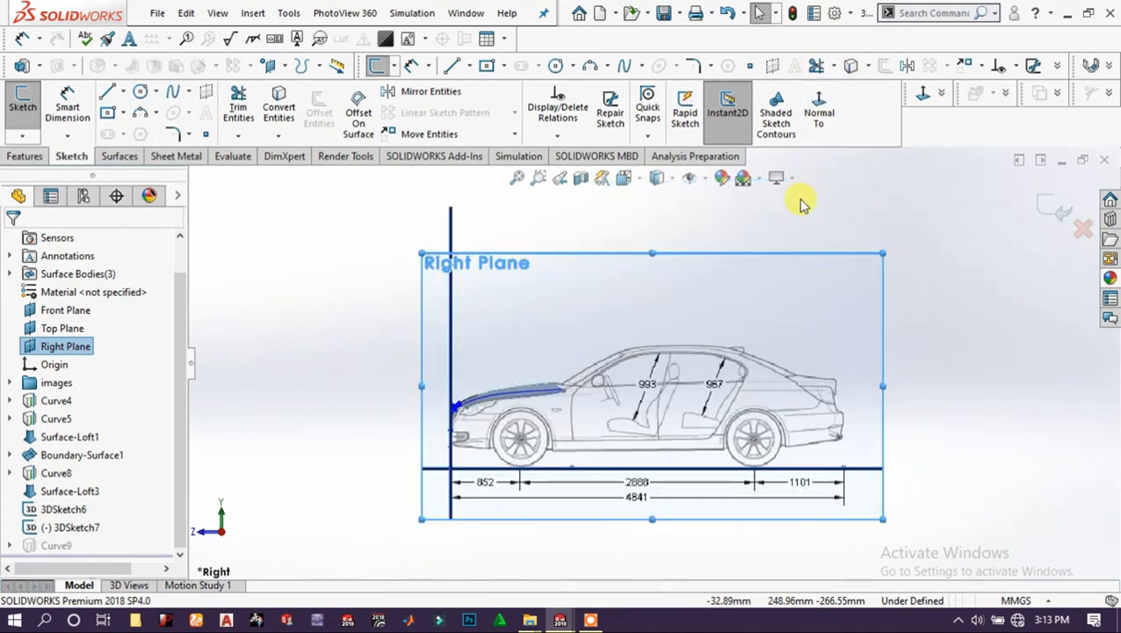
{"action": "scroll", "coordinate": [455, 384], "scroll_direction": "down", "scroll_amount": 8}
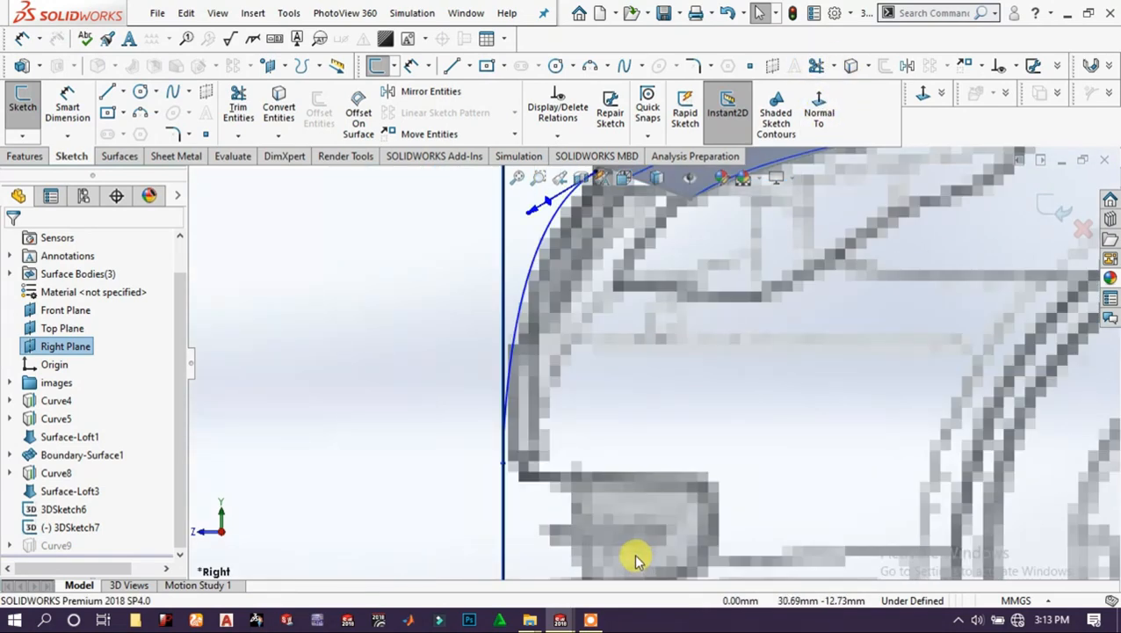
{"action": "scroll", "coordinate": [597, 501], "scroll_direction": "up", "scroll_amount": 5}
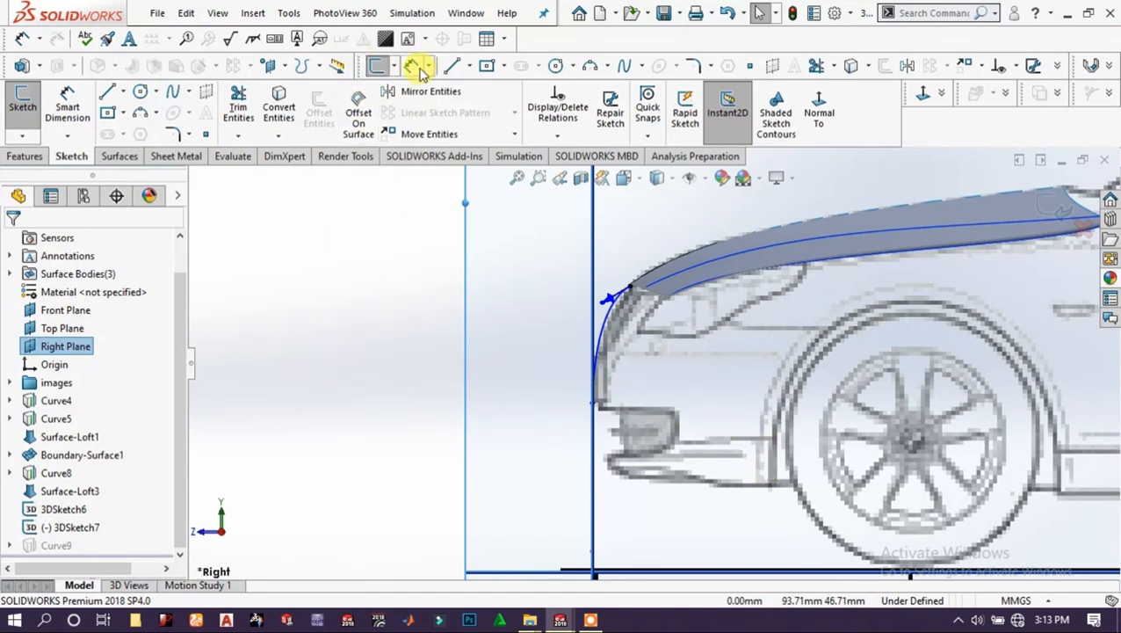
Draw a line about 9 mm long straight down from the nose spline's lower end along the car's center line.
{"action": "left_click", "coordinate": [453, 68]}
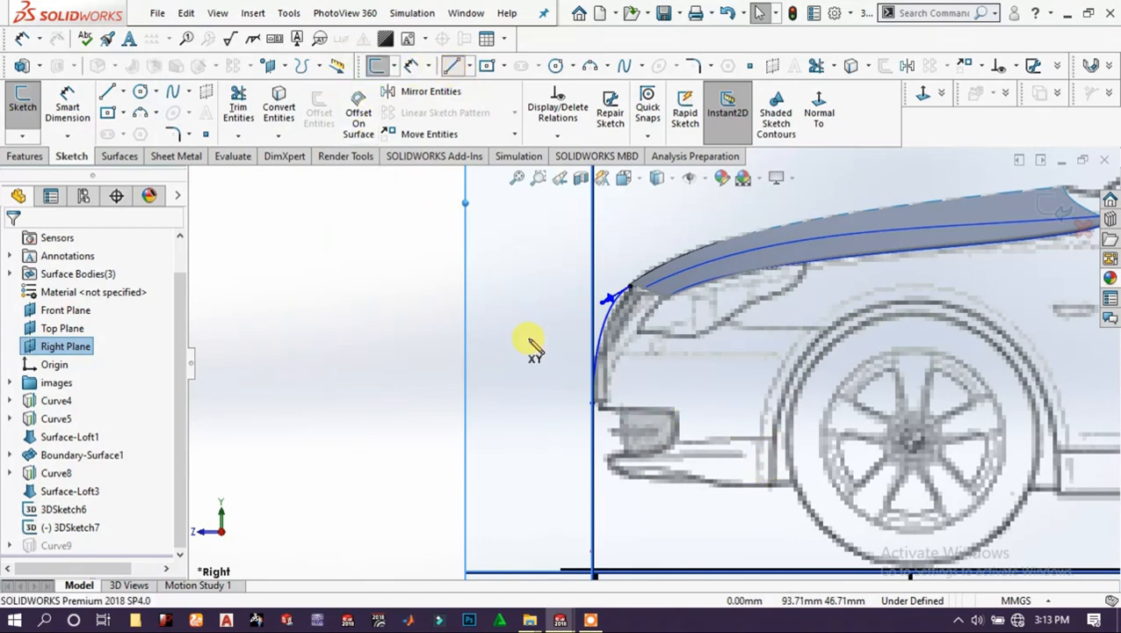
{"action": "left_click", "coordinate": [592, 403]}
{"action": "scroll", "coordinate": [611, 402], "scroll_direction": "up", "scroll_amount": 3}
{"action": "middle_click_drag", "start_coordinate": [611, 401], "coordinate": [598, 421]}
{"action": "scroll", "coordinate": [714, 321], "scroll_direction": "down", "scroll_amount": 5}
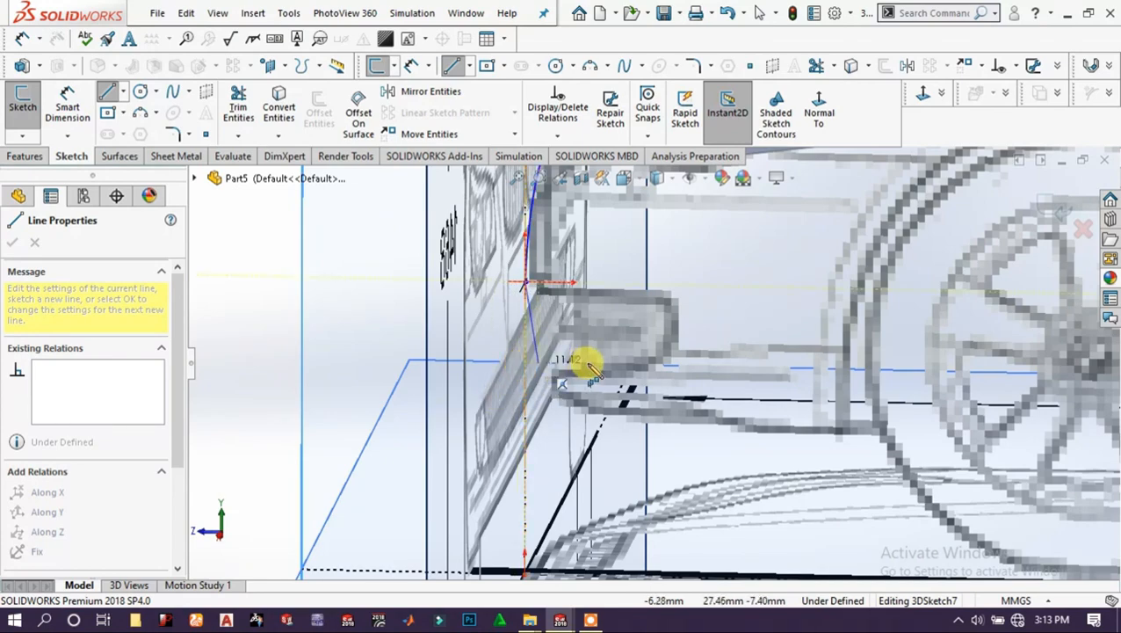
{"action": "scroll", "coordinate": [606, 356], "scroll_direction": "up", "scroll_amount": 6}
{"action": "middle_click_drag", "start_coordinate": [598, 383], "coordinate": [622, 309]}
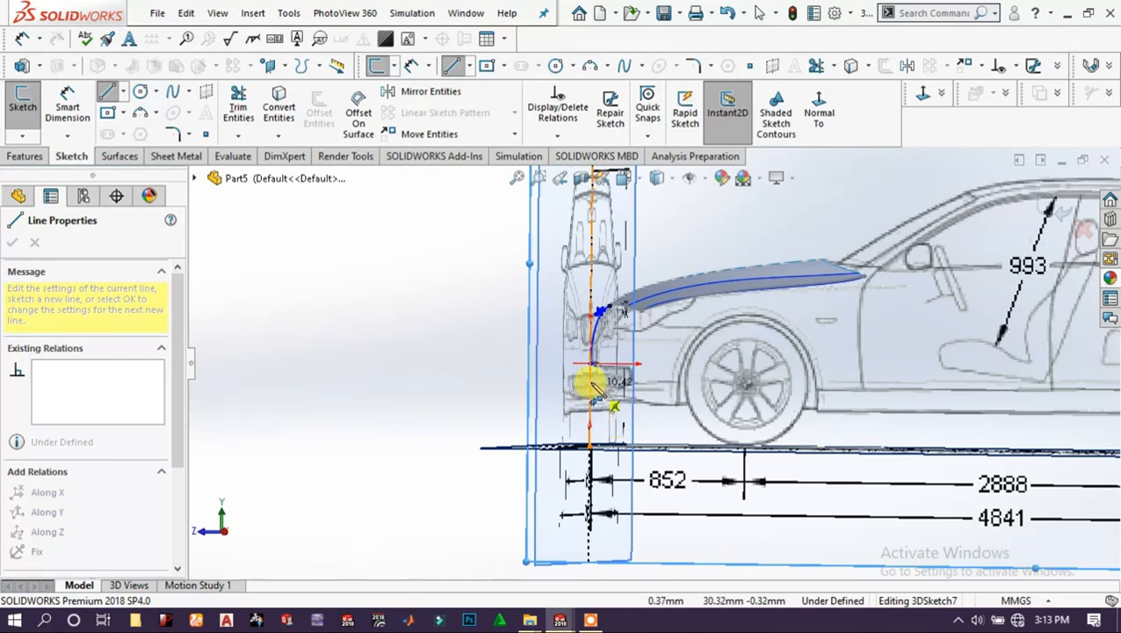
{"action": "right_click", "coordinate": [615, 373]}
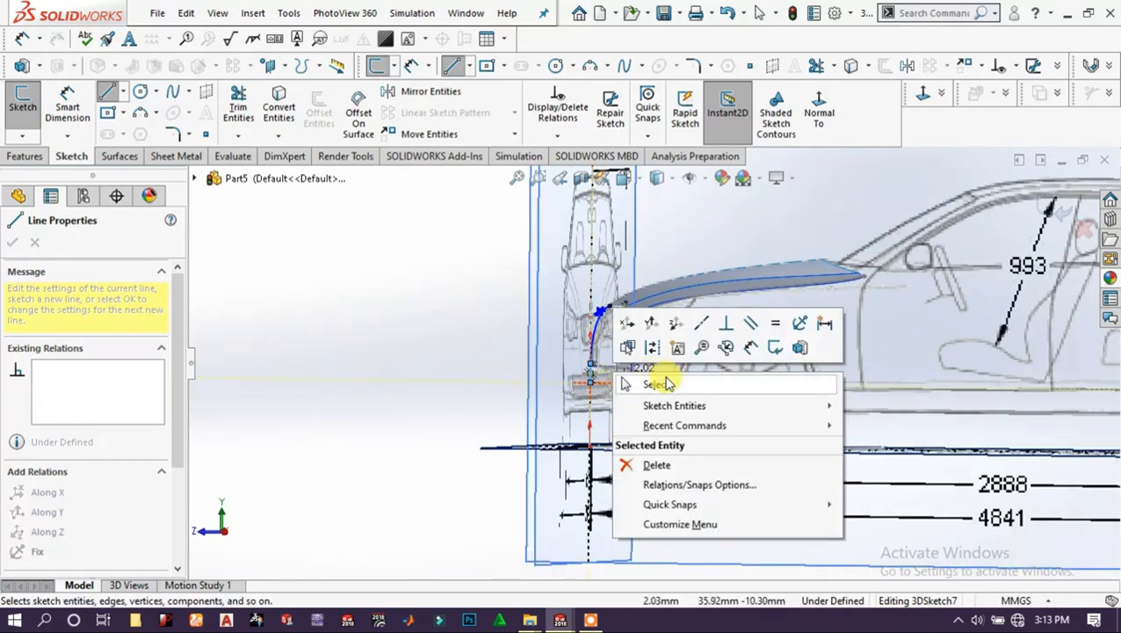
{"action": "left_click", "coordinate": [657, 383]}
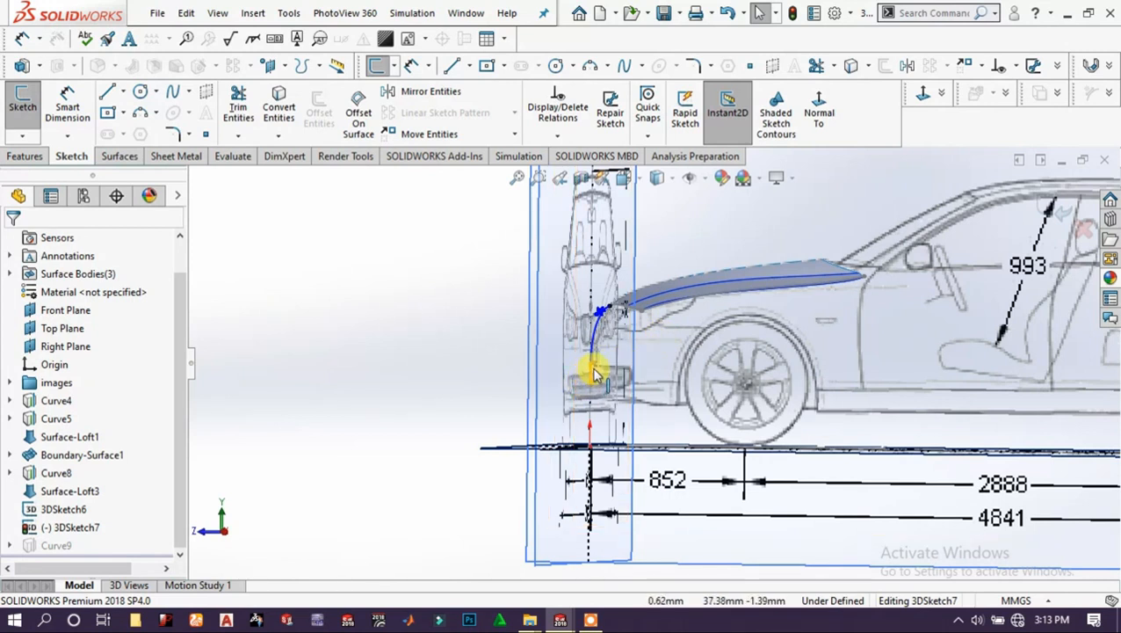
Fit a constrained spline over the nose spline and the short line with Delete geometry off, and exit the 3D sketch.
{"action": "left_click", "coordinate": [592, 347]}
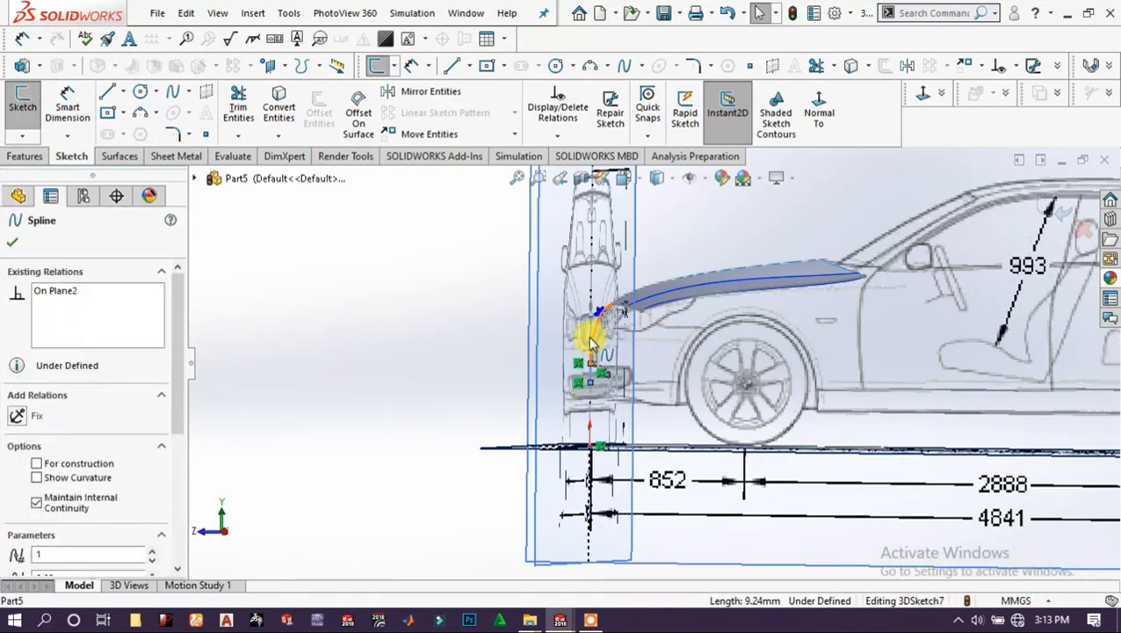
{"action": "left_click", "coordinate": [591, 347], "text": "ctrl"}
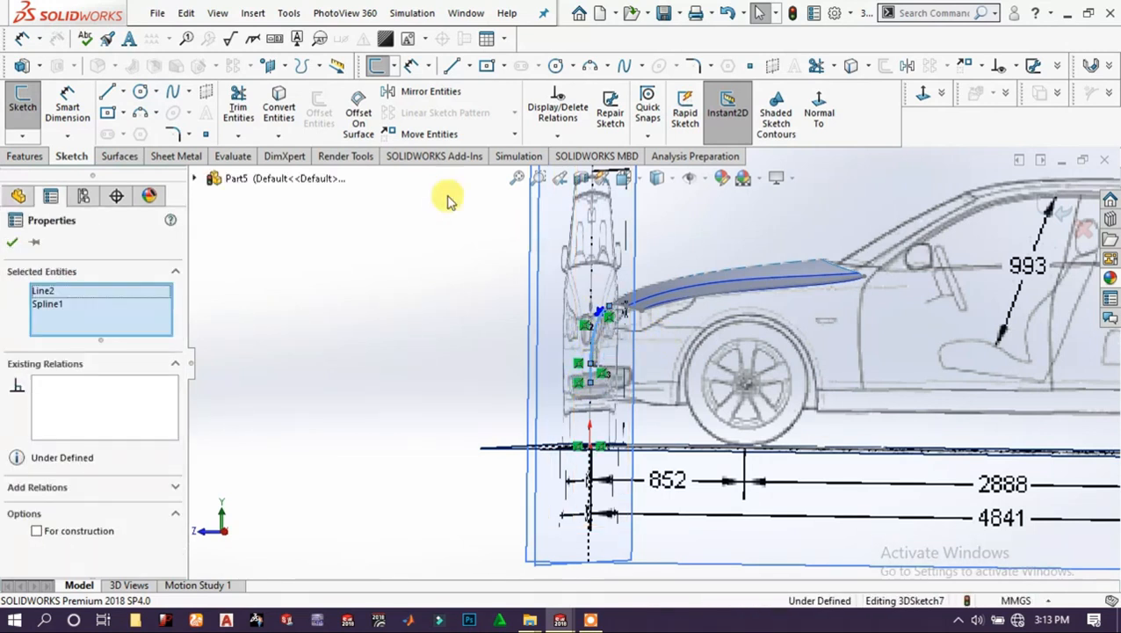
{"action": "left_click", "coordinate": [187, 94]}
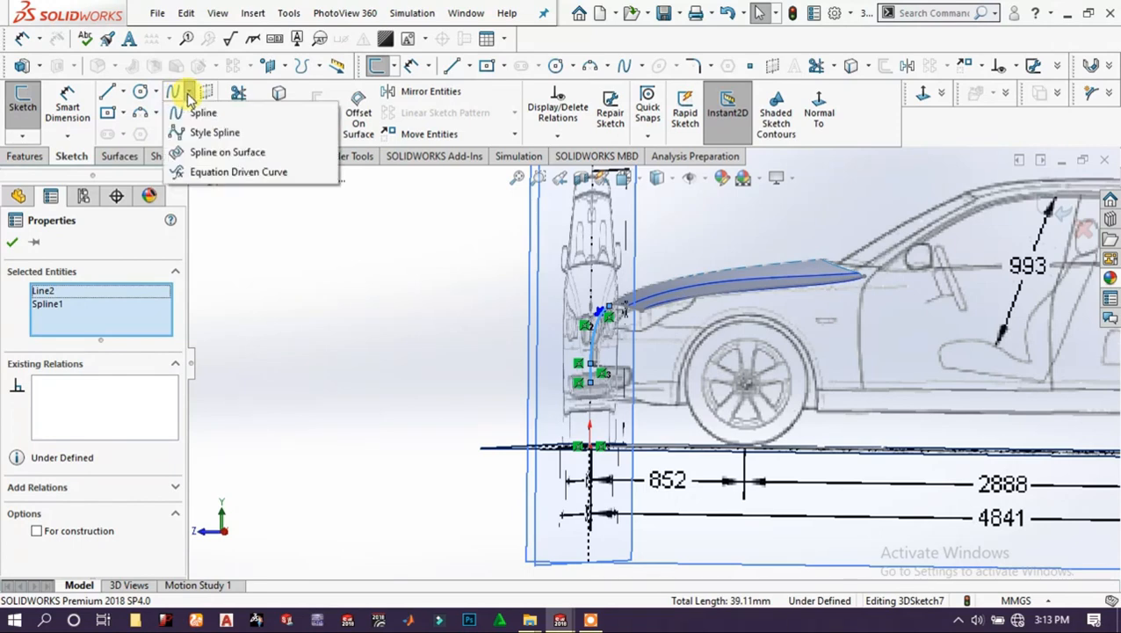
{"action": "left_click", "coordinate": [283, 13]}
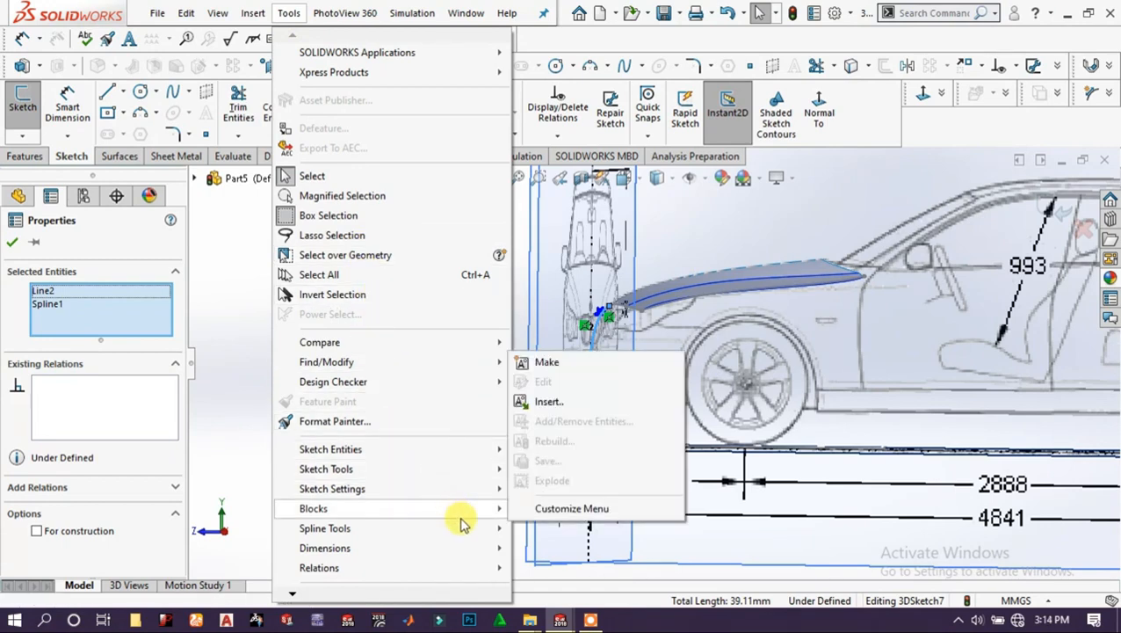
{"action": "mouse_move", "coordinate": [481, 531]}
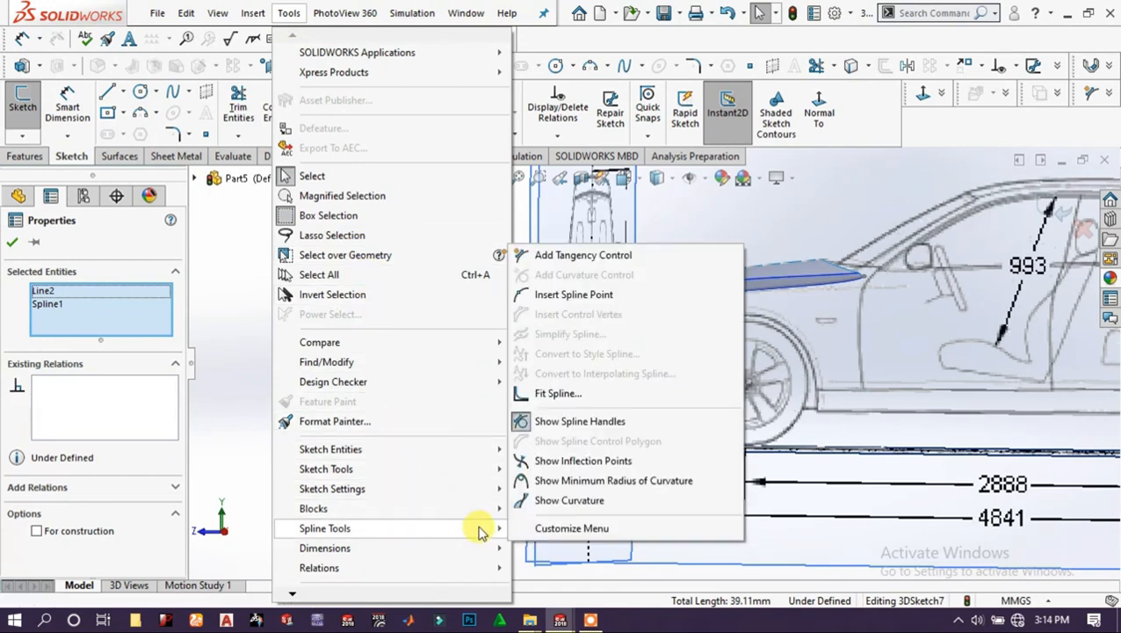
{"action": "left_click", "coordinate": [557, 392]}
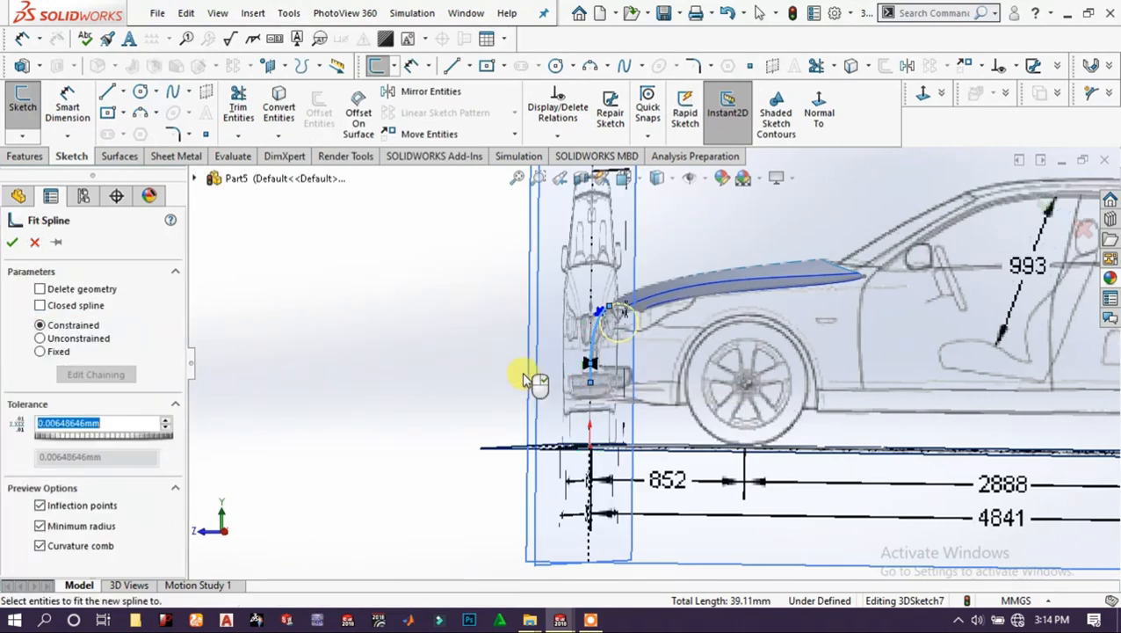
{"action": "left_click", "coordinate": [11, 242]}
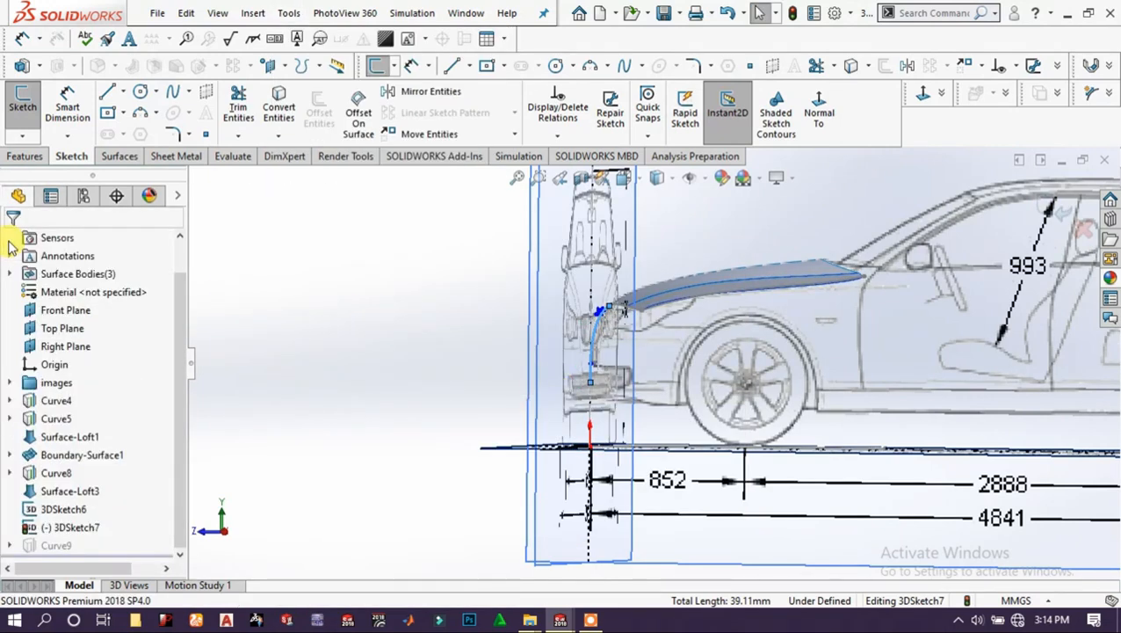
{"action": "scroll", "coordinate": [694, 341], "scroll_direction": "down", "scroll_amount": 4}
{"action": "scroll", "coordinate": [694, 341], "scroll_direction": "up", "scroll_amount": 3}
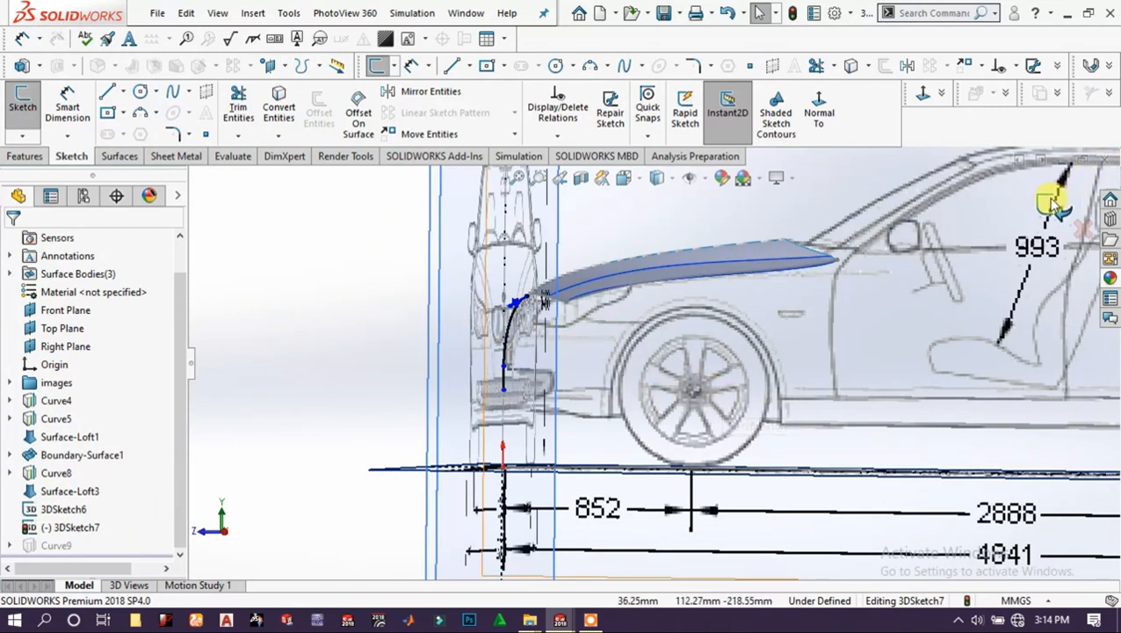
{"action": "scroll", "coordinate": [705, 335], "scroll_direction": "up", "scroll_amount": 2}
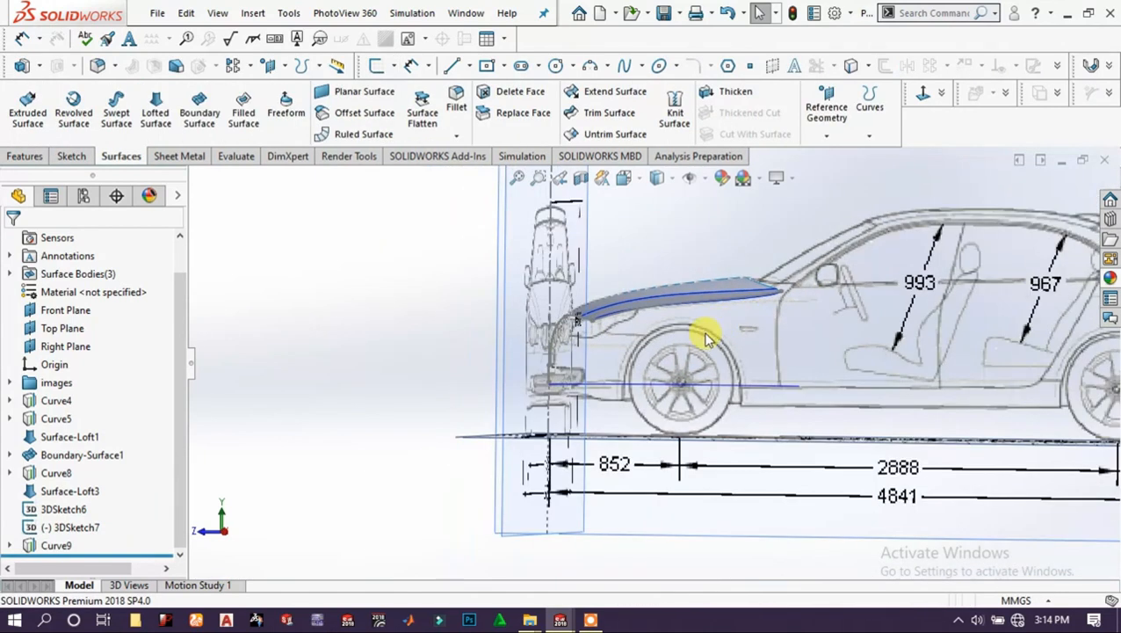
Reopen the nose 3D sketch, lower the curve's bottom endpoint to the front end of the projected curve, and exit the sketch.
{"action": "scroll", "coordinate": [666, 370], "scroll_direction": "down", "scroll_amount": 4}
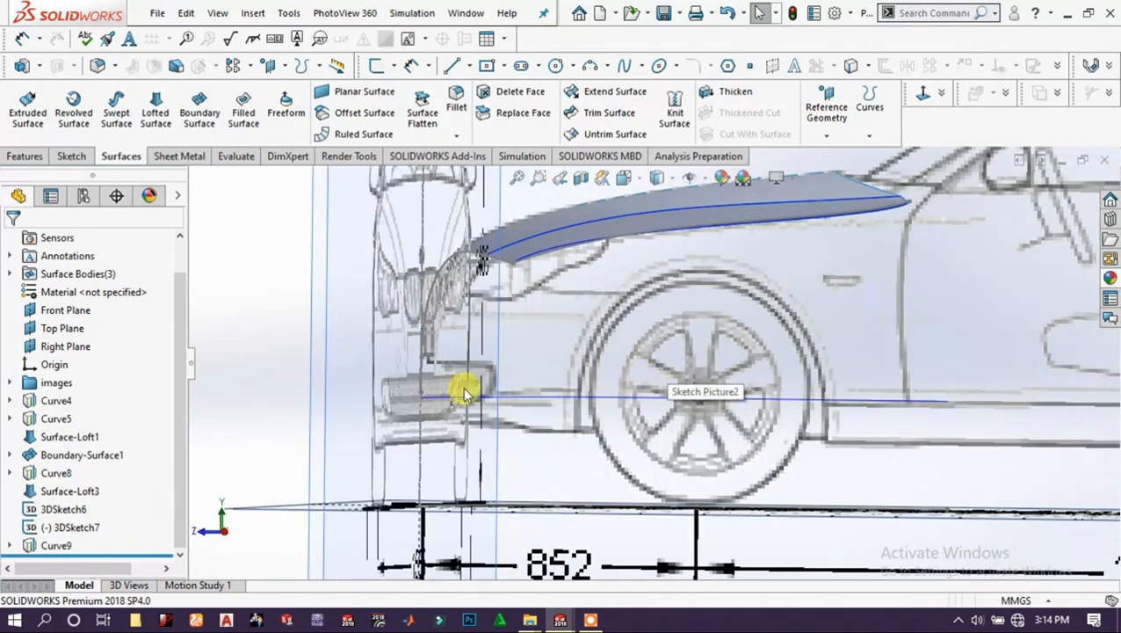
{"action": "left_click", "coordinate": [420, 399]}
{"action": "left_click", "coordinate": [468, 319]}
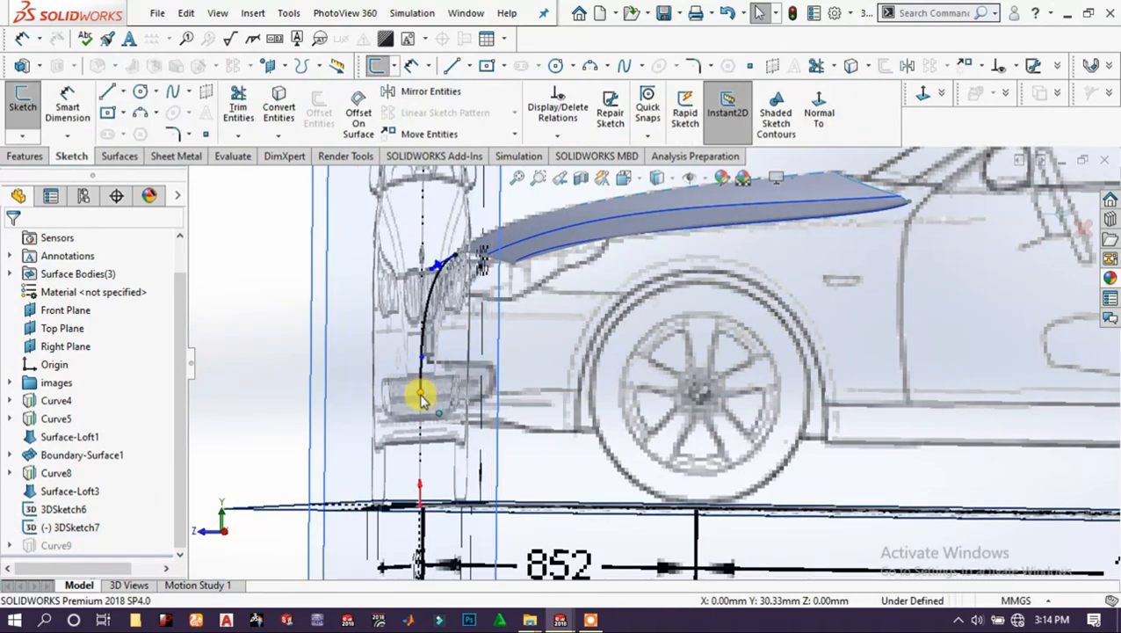
{"action": "left_click", "coordinate": [420, 399]}
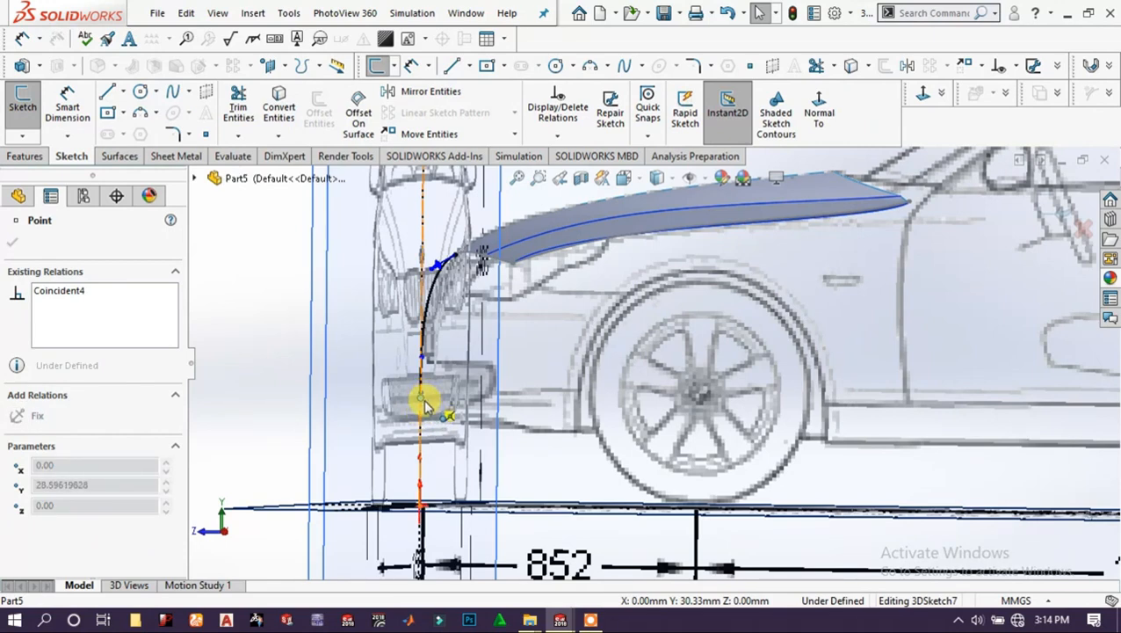
{"action": "left_click", "coordinate": [239, 333]}
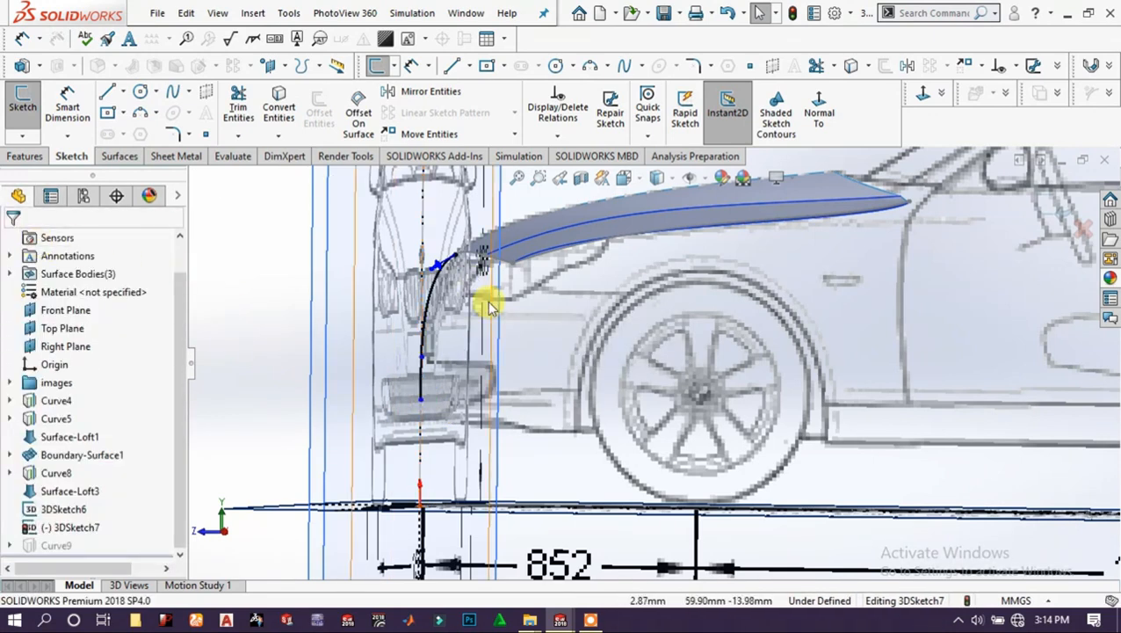
{"action": "left_click", "coordinate": [1049, 204]}
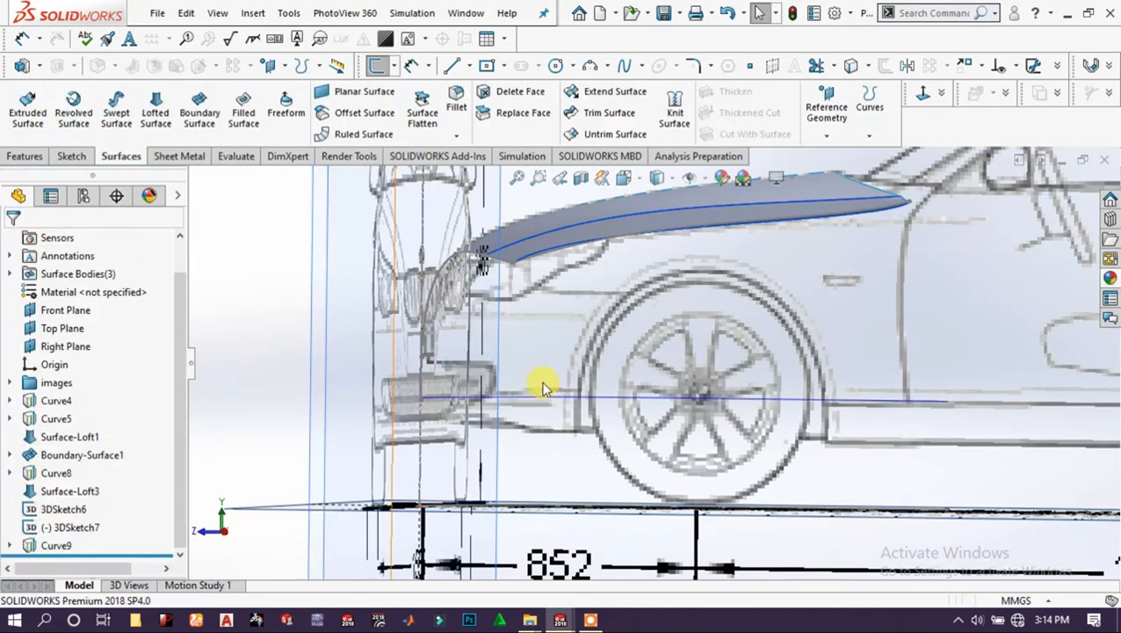
Examine how the projected lower body curve lies relative to the nose curve and hood from several angles.
{"action": "scroll", "coordinate": [598, 377], "scroll_direction": "up", "scroll_amount": 5}
{"action": "middle_click_drag", "start_coordinate": [623, 353], "coordinate": [604, 381]}
{"action": "scroll", "coordinate": [603, 380], "scroll_direction": "down", "scroll_amount": 4}
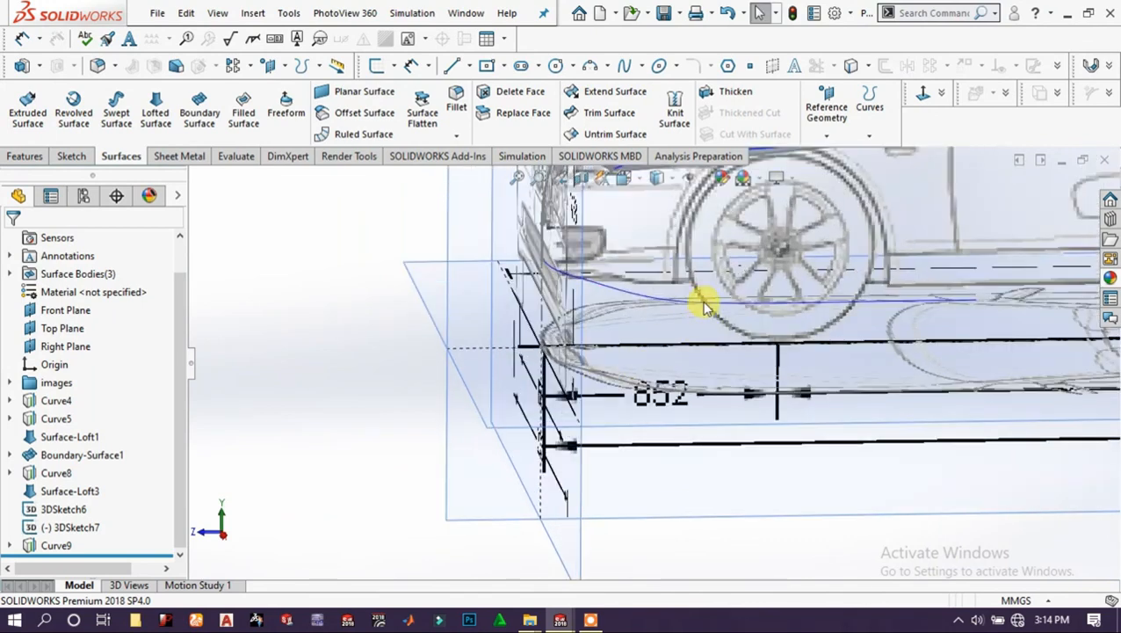
{"action": "scroll", "coordinate": [704, 306], "scroll_direction": "up", "scroll_amount": 5}
{"action": "scroll", "coordinate": [781, 295], "scroll_direction": "down", "scroll_amount": 1}
{"action": "scroll", "coordinate": [746, 299], "scroll_direction": "up", "scroll_amount": 4}
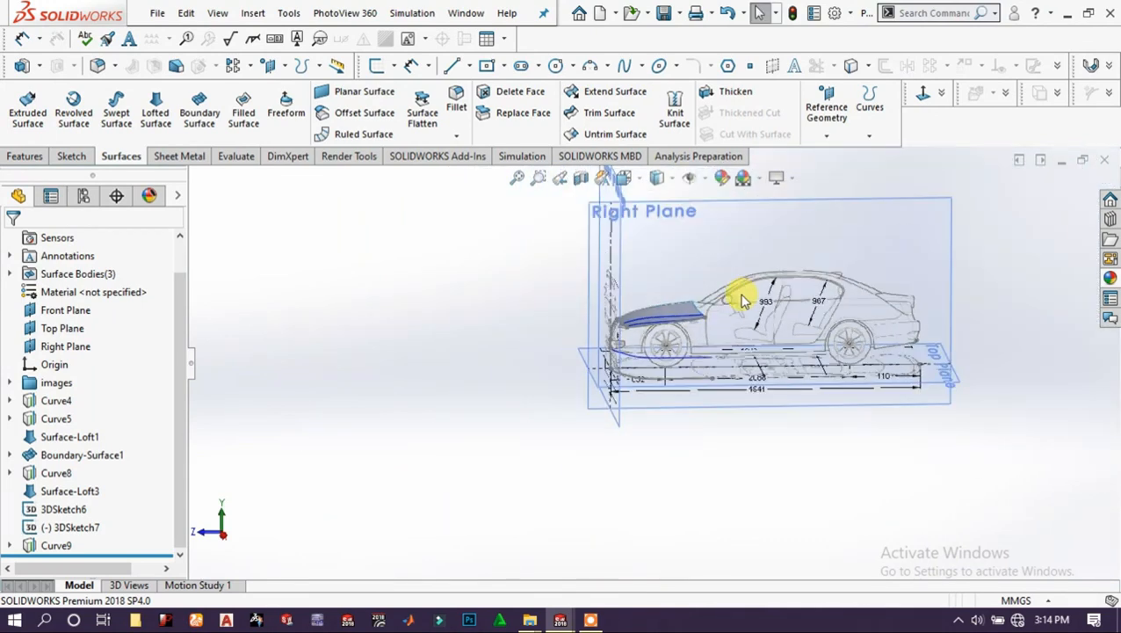
{"action": "scroll", "coordinate": [745, 301], "scroll_direction": "down", "scroll_amount": 1}
{"action": "middle_click_drag", "start_coordinate": [745, 301], "coordinate": [706, 317]}
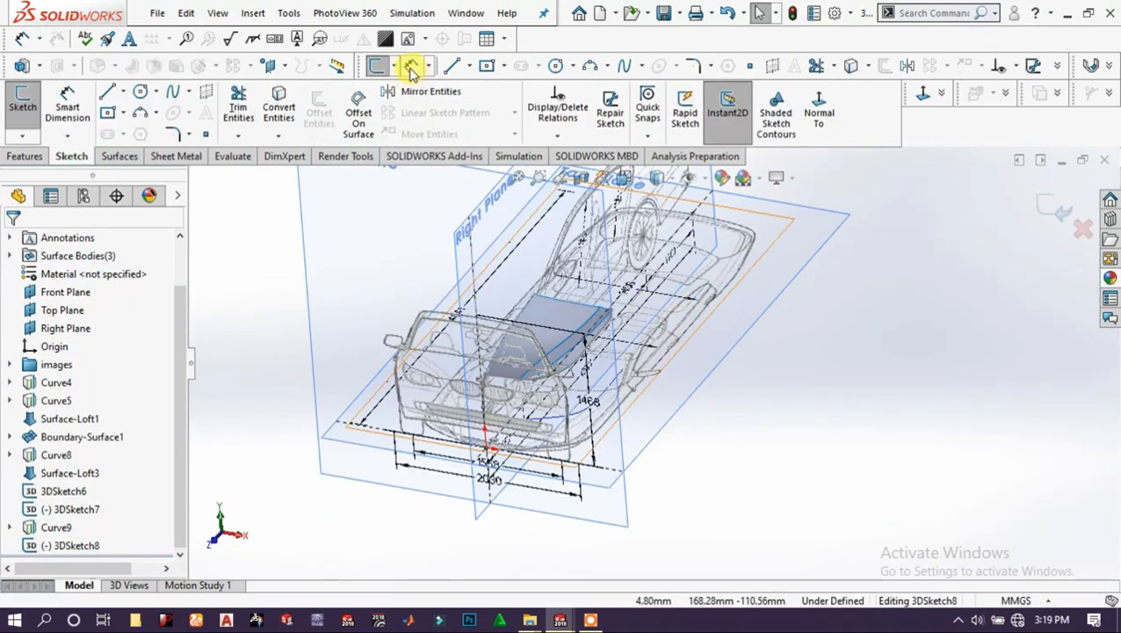
In the 3D sketch, draw a two-point spline from the projected curve's rear end up to the hood's rear outer corner.
{"action": "left_click", "coordinate": [621, 68]}
{"action": "left_click", "coordinate": [621, 68]}
{"action": "scroll", "coordinate": [637, 290], "scroll_direction": "down", "scroll_amount": 3}
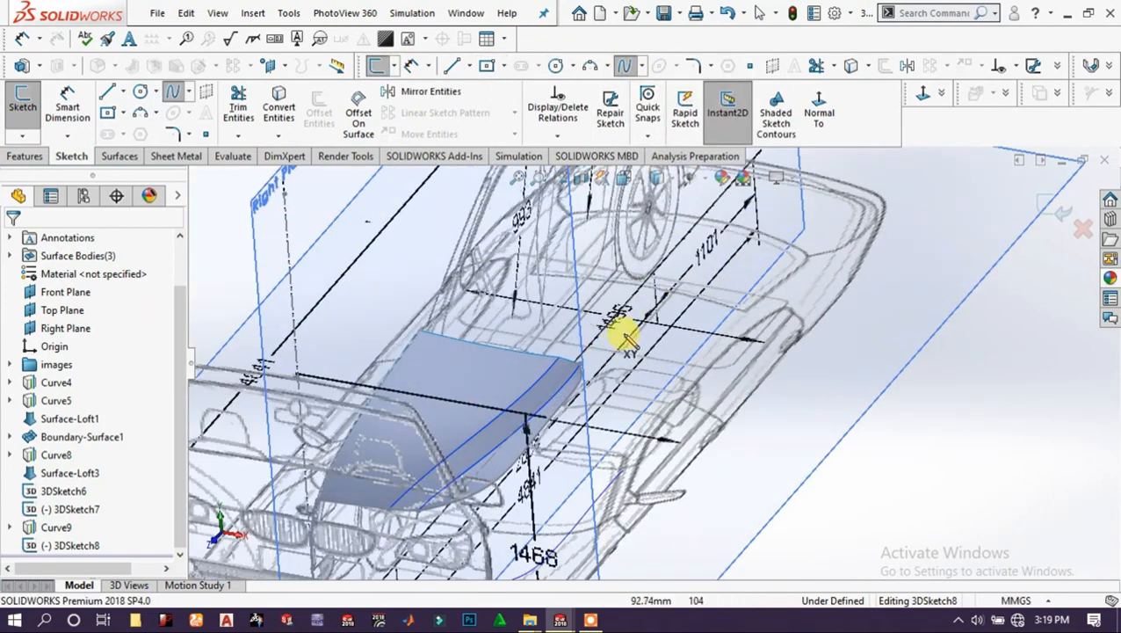
{"action": "scroll", "coordinate": [623, 439], "scroll_direction": "down", "scroll_amount": 2}
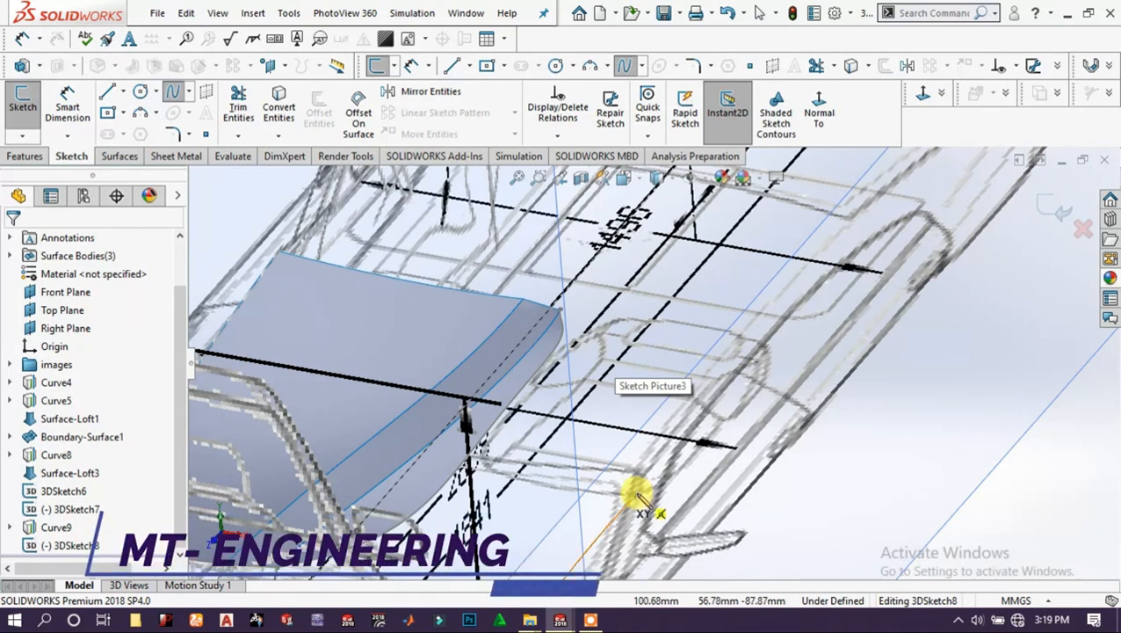
{"action": "left_click", "coordinate": [634, 495]}
{"action": "left_click", "coordinate": [555, 307]}
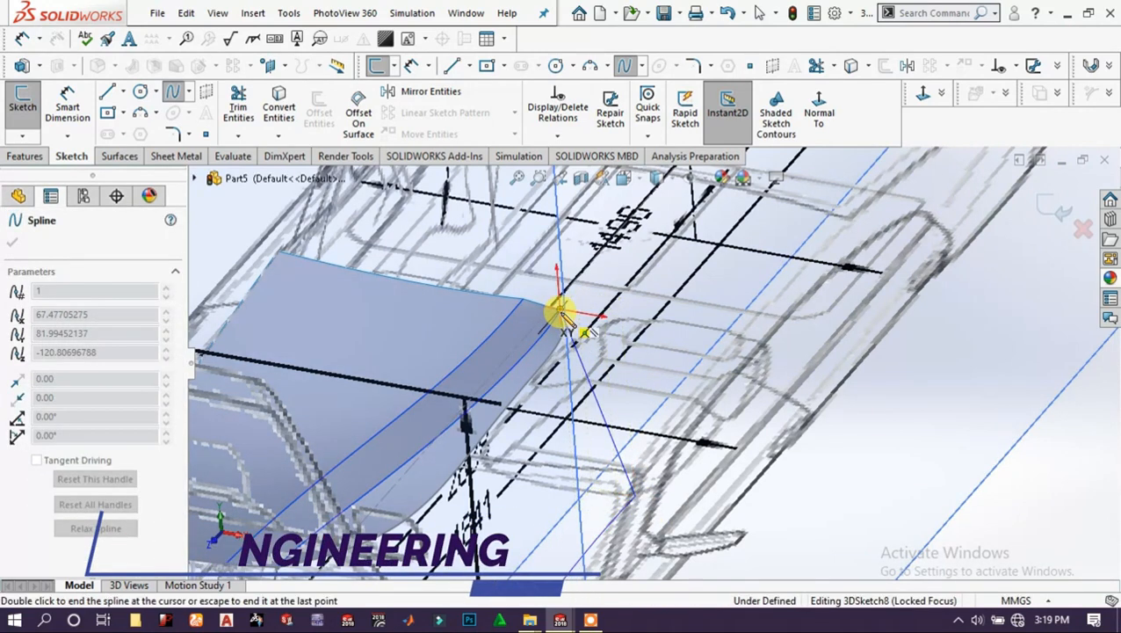
{"action": "right_click", "coordinate": [661, 310]}
{"action": "left_click", "coordinate": [672, 314]}
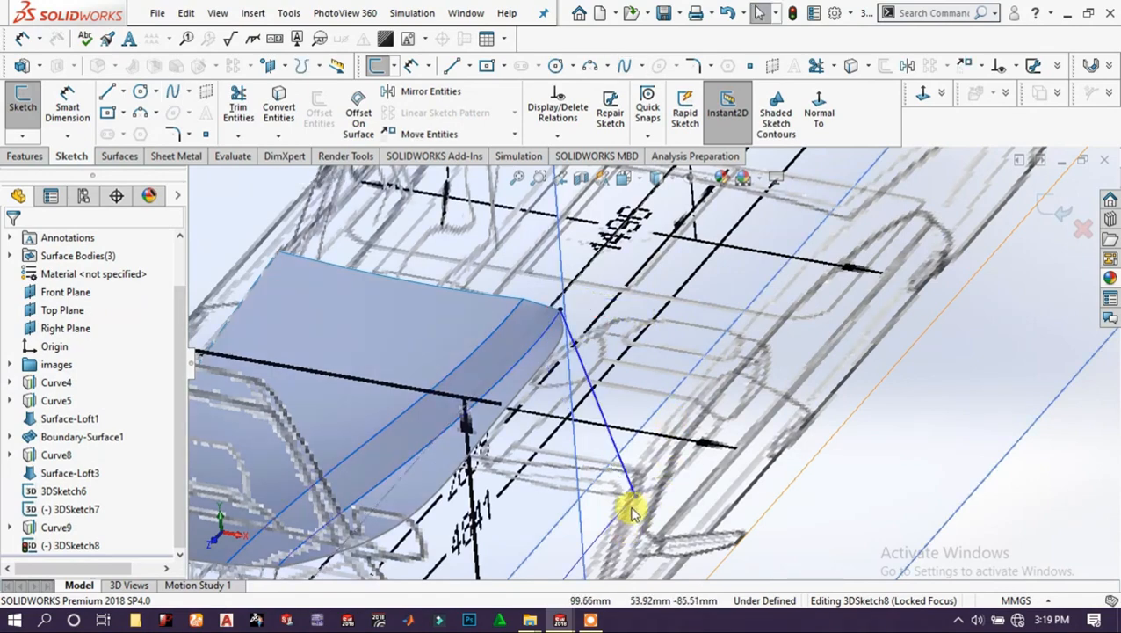
Select the new spline's lower endpoint to check its relation to the projected curve.
{"action": "scroll", "coordinate": [648, 496], "scroll_direction": "down", "scroll_amount": 3}
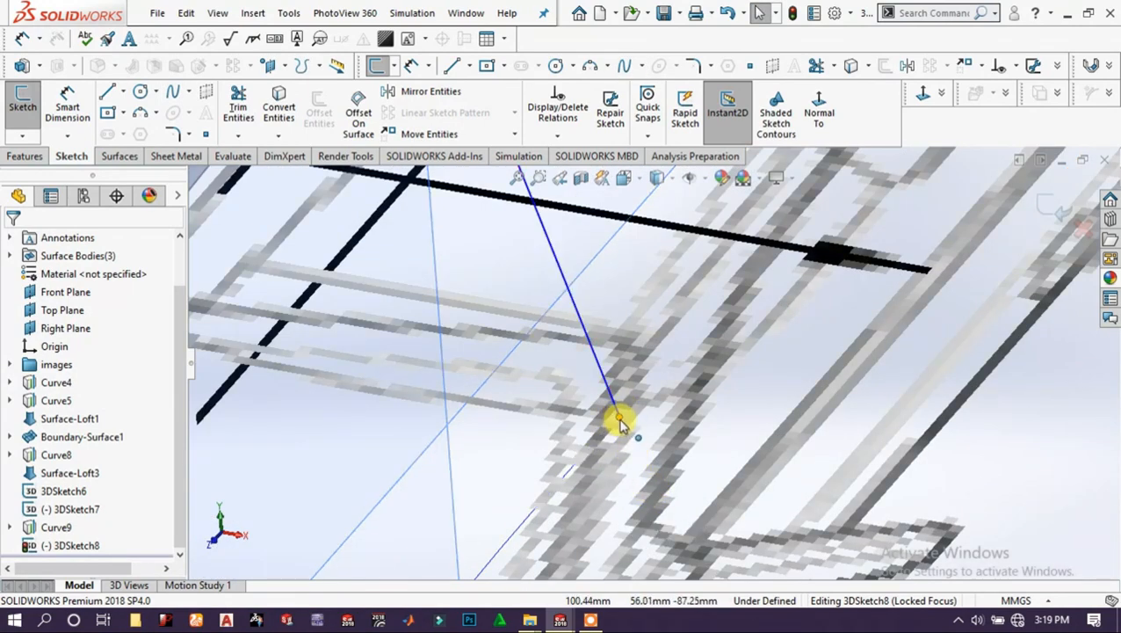
{"action": "left_click", "coordinate": [619, 423]}
{"action": "scroll", "coordinate": [655, 430], "scroll_direction": "up", "scroll_amount": 5}
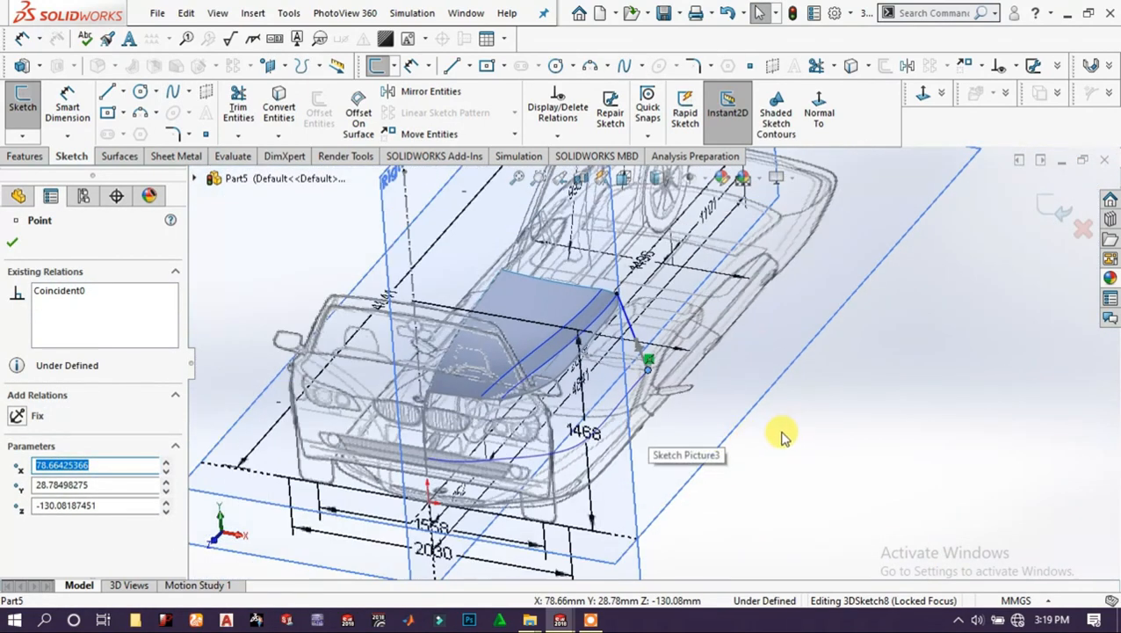
In the front view, adjust the rear spline's tangent handles so it bulges outward along the fender outline, and exit the 3D sketch.
{"action": "key", "text": "Escape"}
{"action": "scroll", "coordinate": [495, 276], "scroll_direction": "up", "scroll_amount": 4}
{"action": "left_click", "coordinate": [467, 263]}
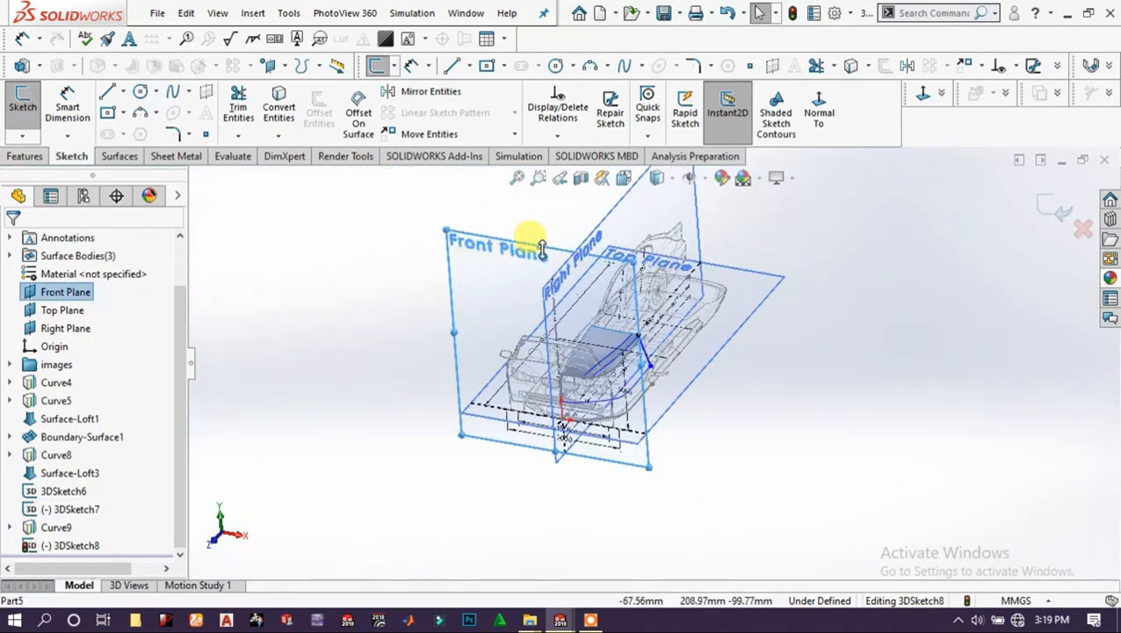
{"action": "left_click", "coordinate": [925, 95]}
{"action": "scroll", "coordinate": [720, 413], "scroll_direction": "down", "scroll_amount": 5}
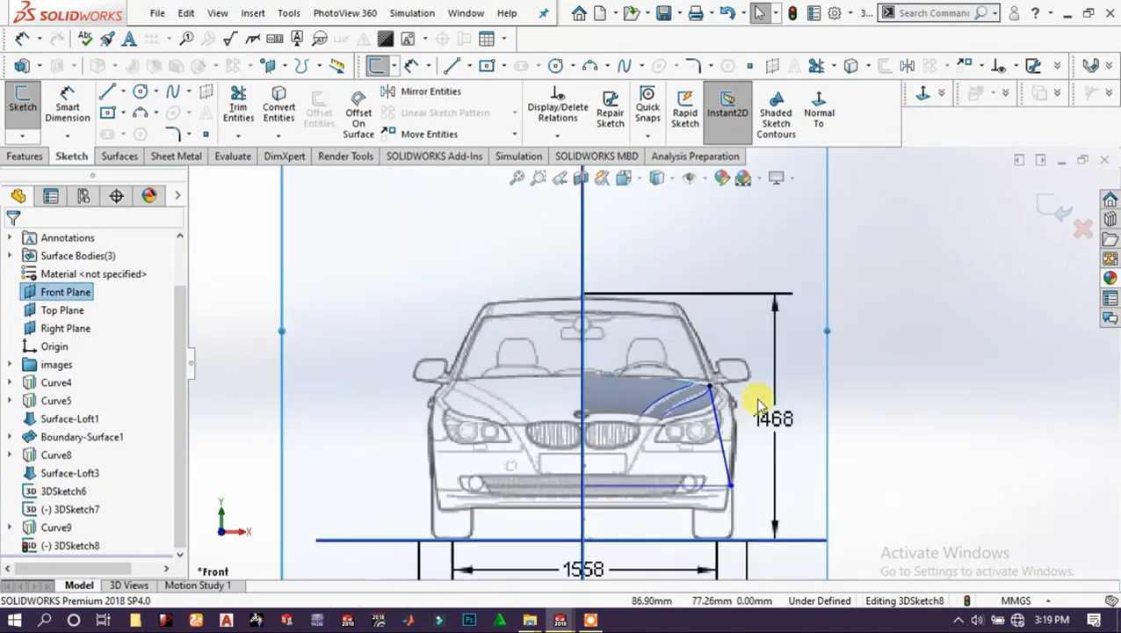
{"action": "left_click", "coordinate": [691, 434]}
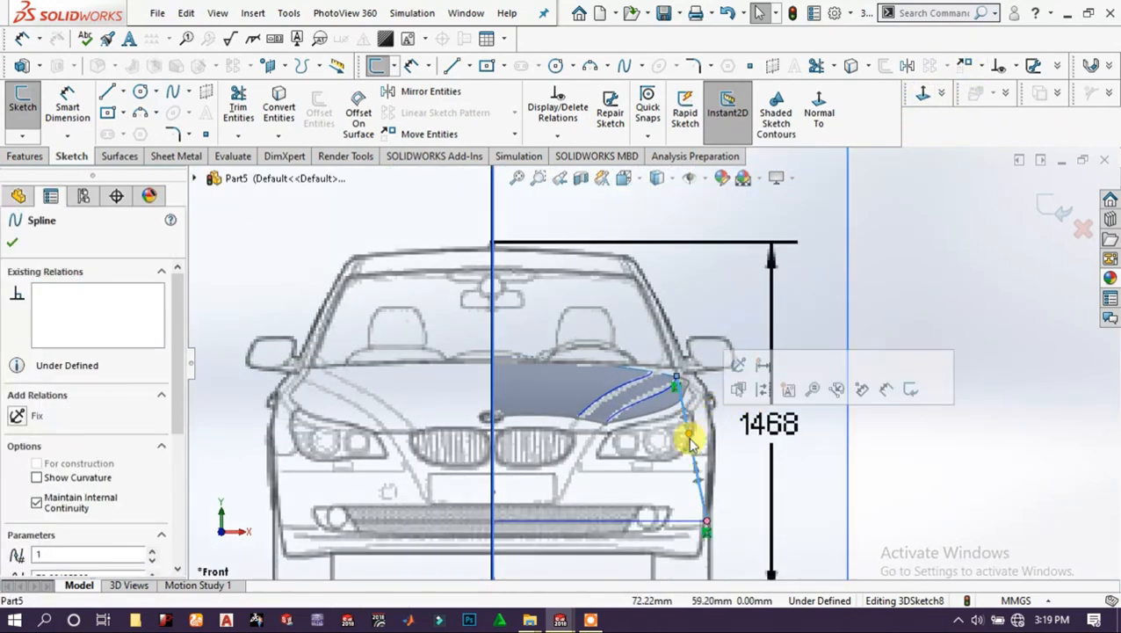
{"action": "left_click_drag", "start_coordinate": [690, 442], "coordinate": [714, 395]}
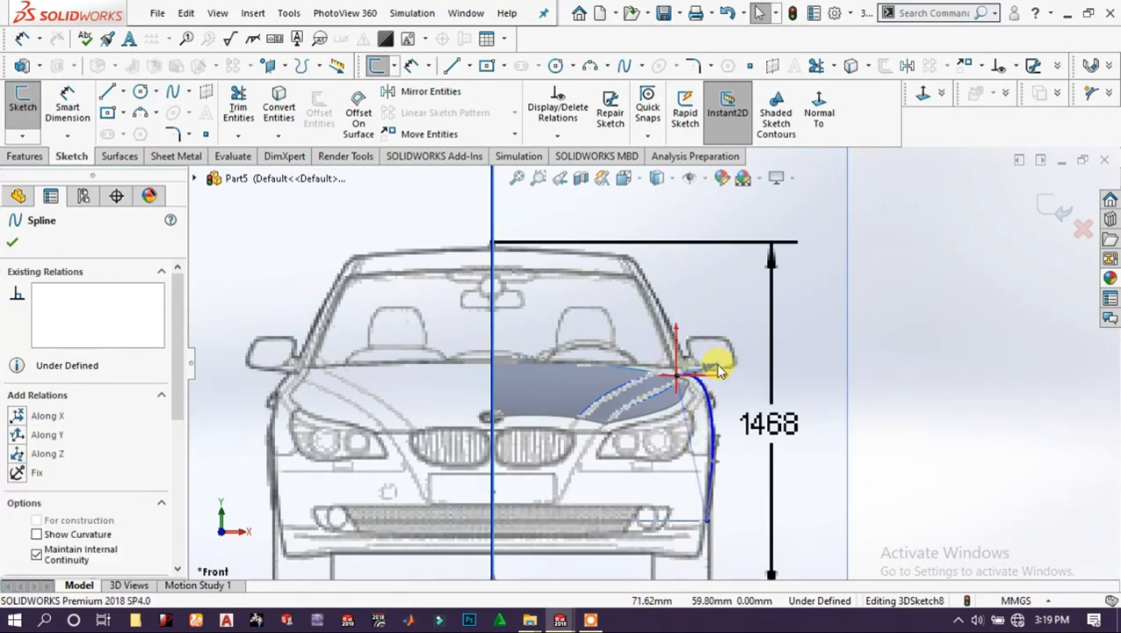
{"action": "left_click_drag", "start_coordinate": [718, 364], "coordinate": [719, 364]}
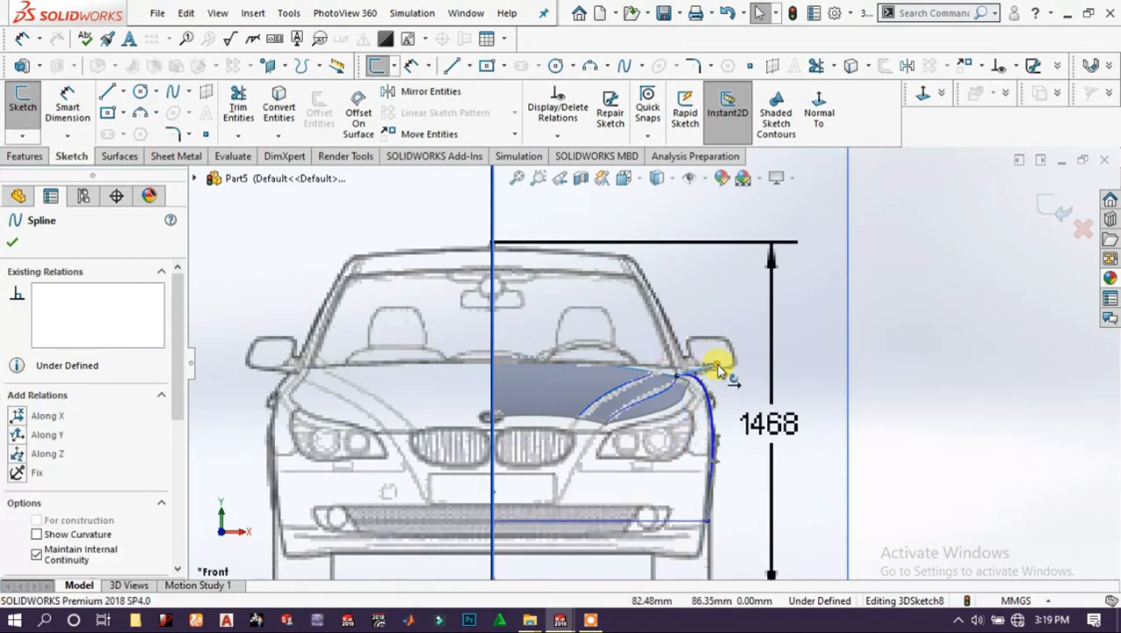
{"action": "left_click", "coordinate": [716, 438]}
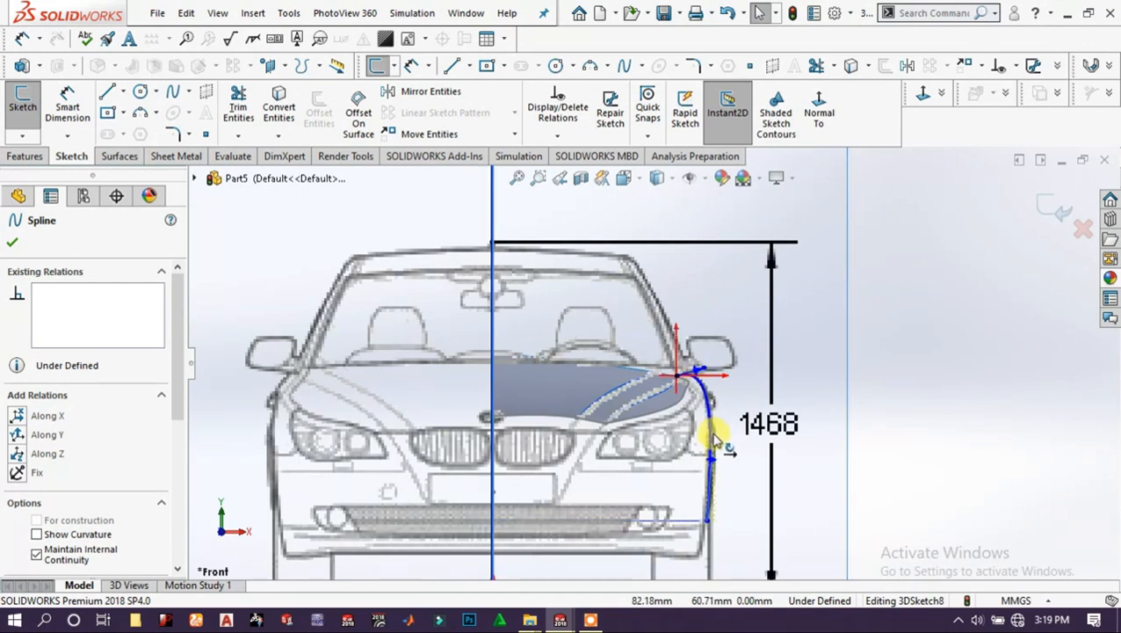
{"action": "left_click", "coordinate": [953, 313]}
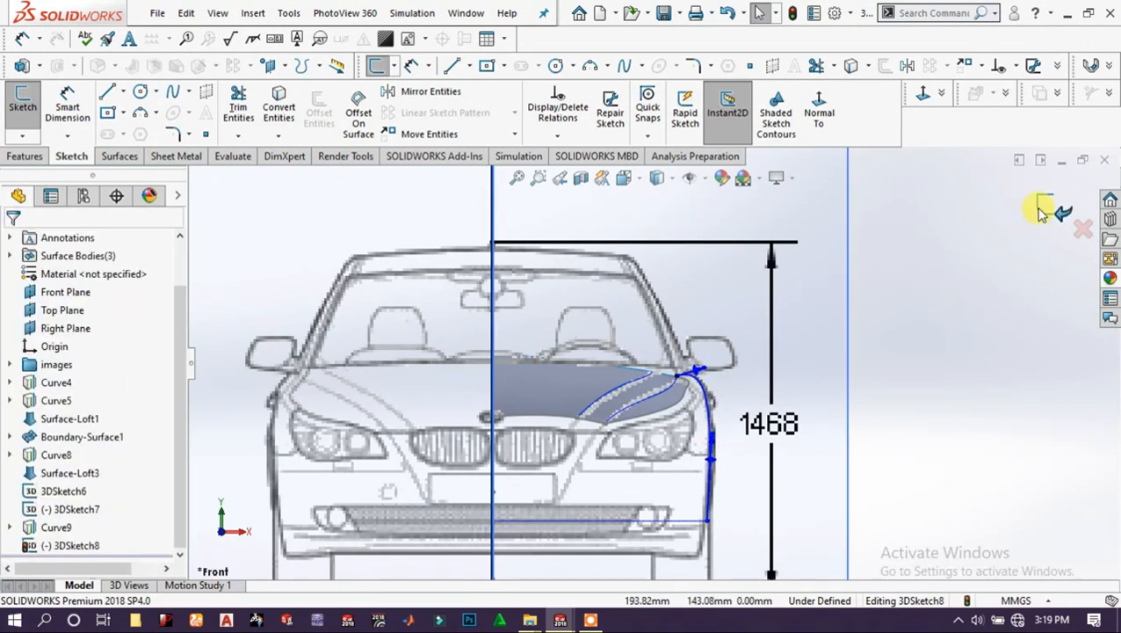
{"action": "left_click", "coordinate": [1043, 211]}
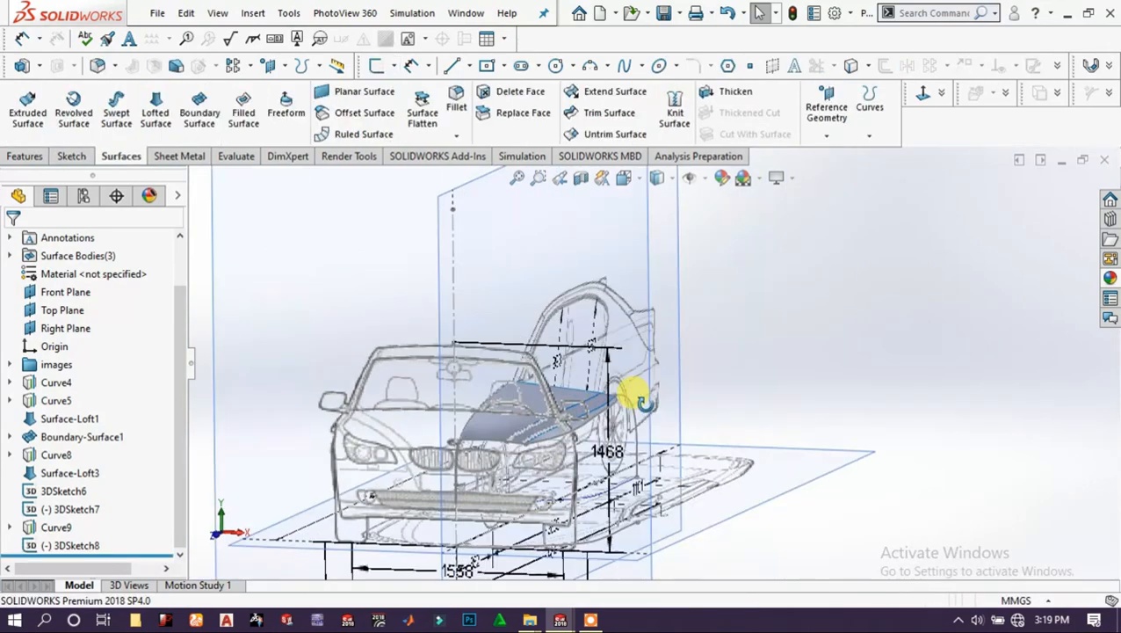
Start a lofted surface from the hood's outer edge to the lower projected curve, with the profile connectors aligned at their rear ends.
{"action": "middle_click_drag", "start_coordinate": [584, 433], "coordinate": [466, 320]}
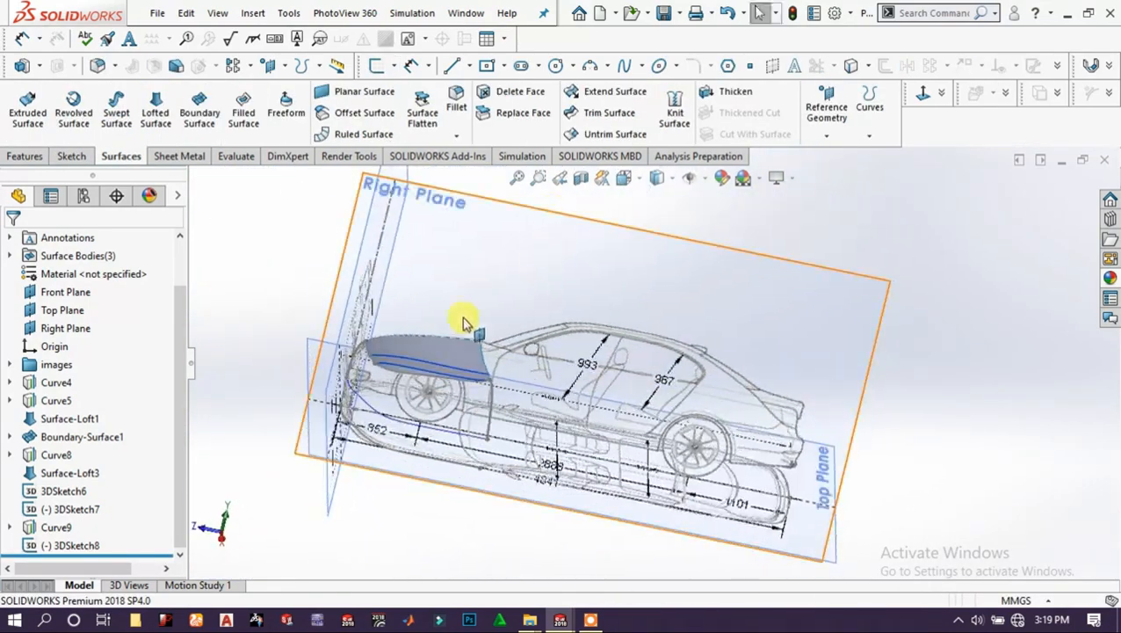
{"action": "scroll", "coordinate": [393, 395], "scroll_direction": "down", "scroll_amount": 3}
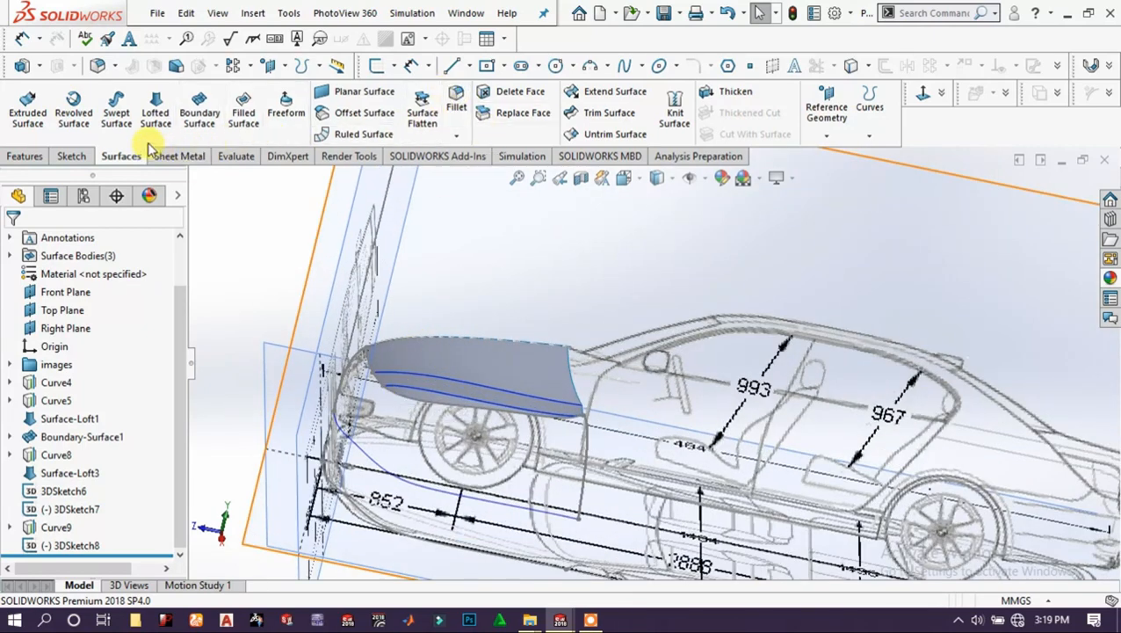
{"action": "left_click", "coordinate": [408, 402]}
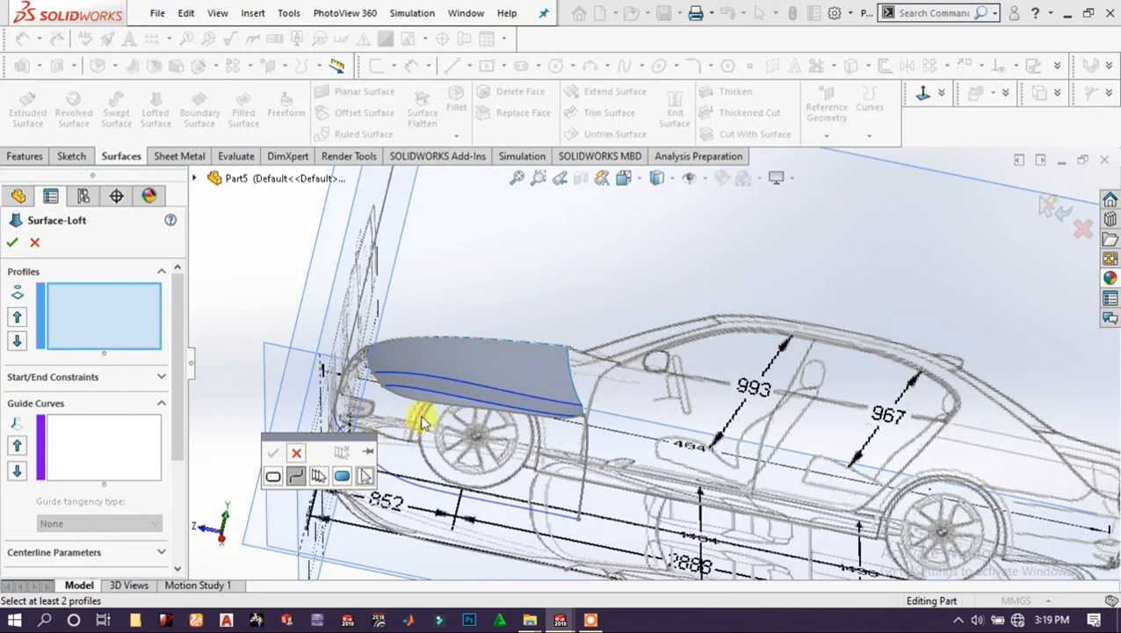
{"action": "left_click", "coordinate": [425, 409]}
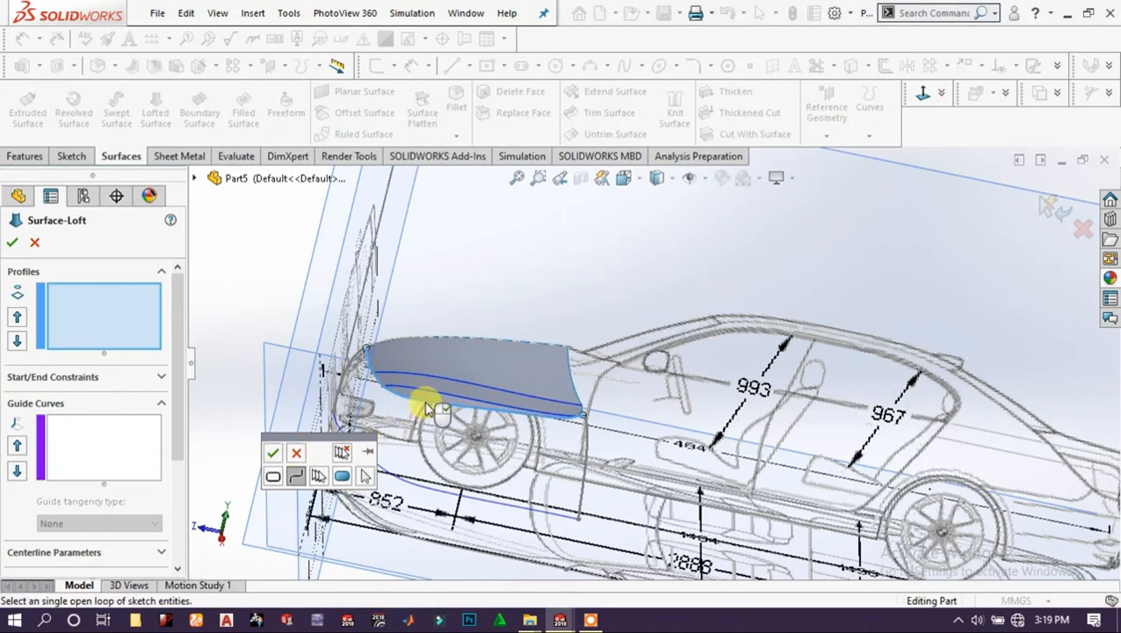
{"action": "left_click", "coordinate": [272, 451]}
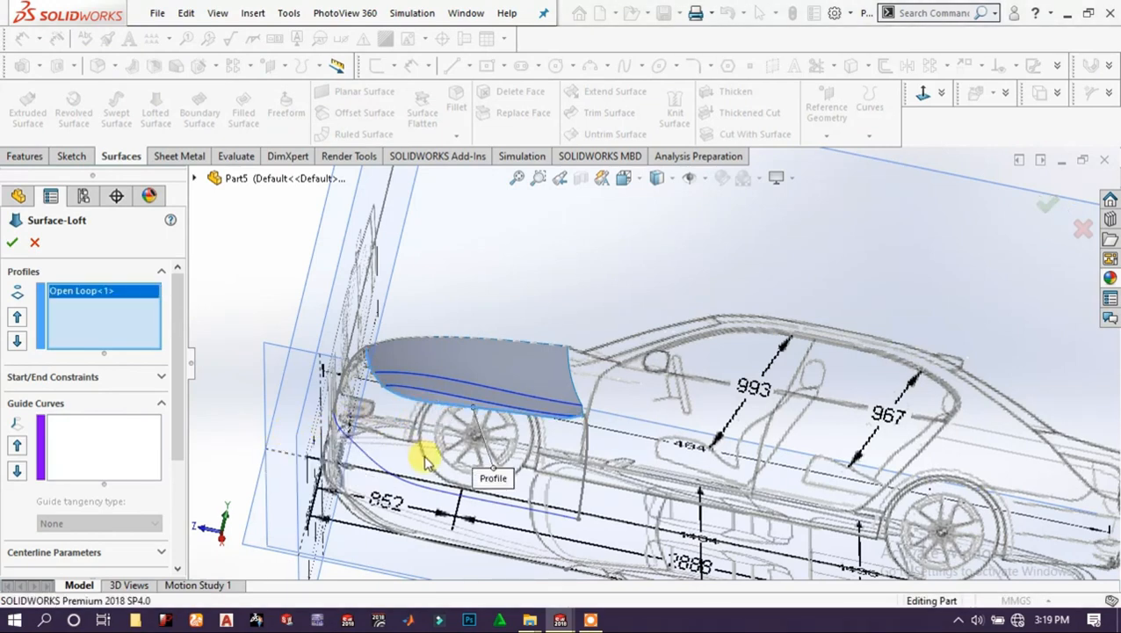
{"action": "left_click", "coordinate": [417, 487]}
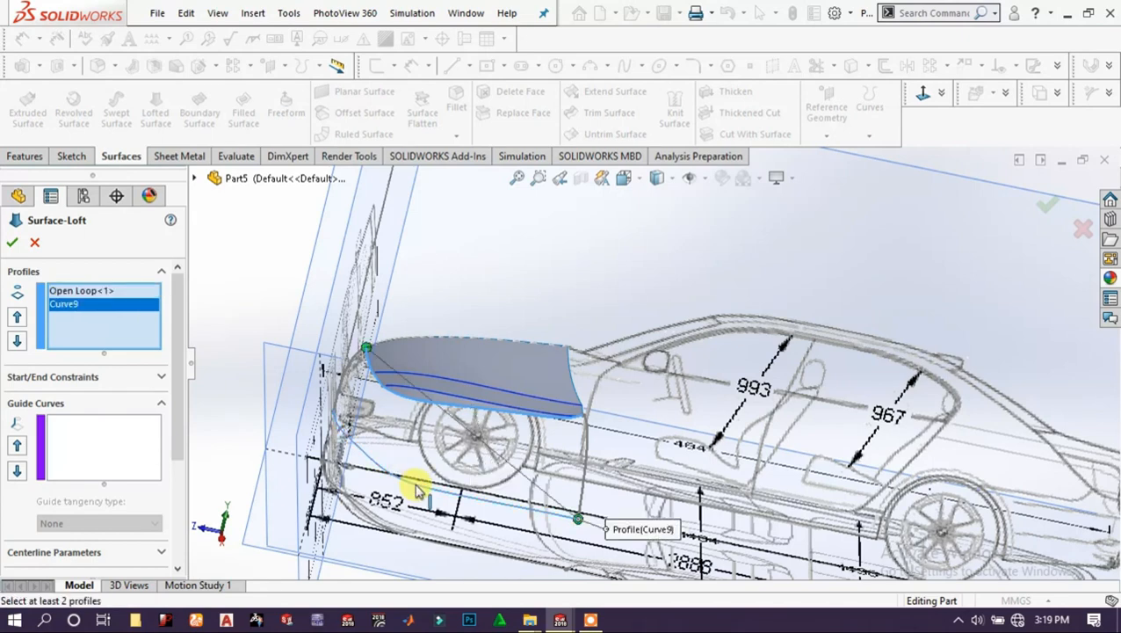
{"action": "left_click_drag", "start_coordinate": [367, 349], "coordinate": [583, 414]}
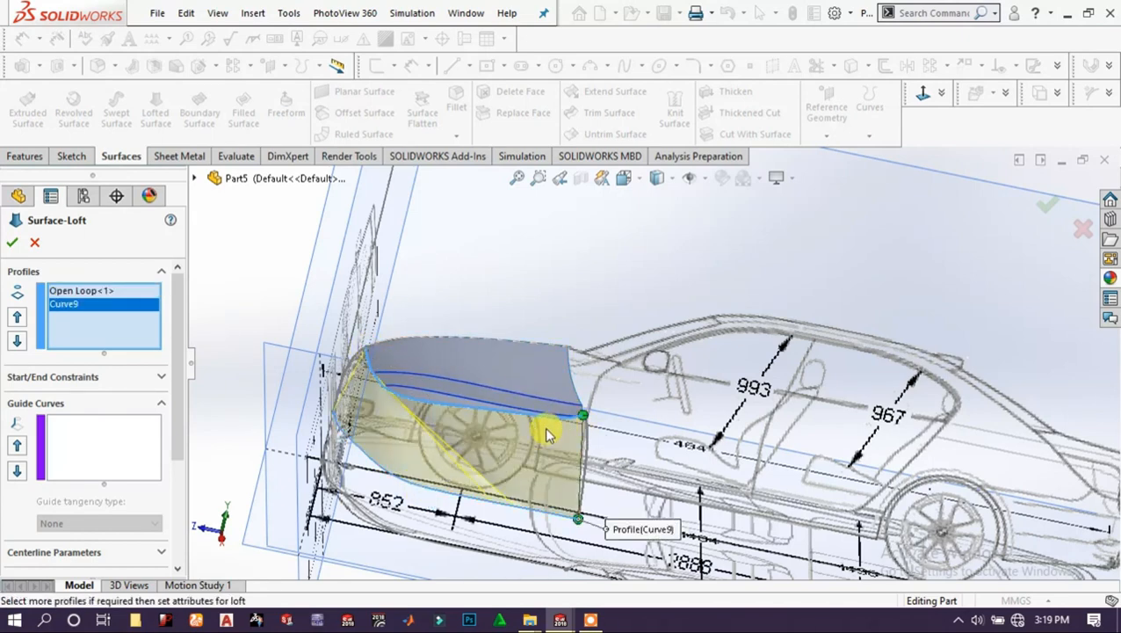
Add the nose 3D sketch and the rear fender 3D sketch as guide curves and create the lofted side surface.
{"action": "left_click", "coordinate": [112, 442]}
{"action": "left_click", "coordinate": [352, 367]}
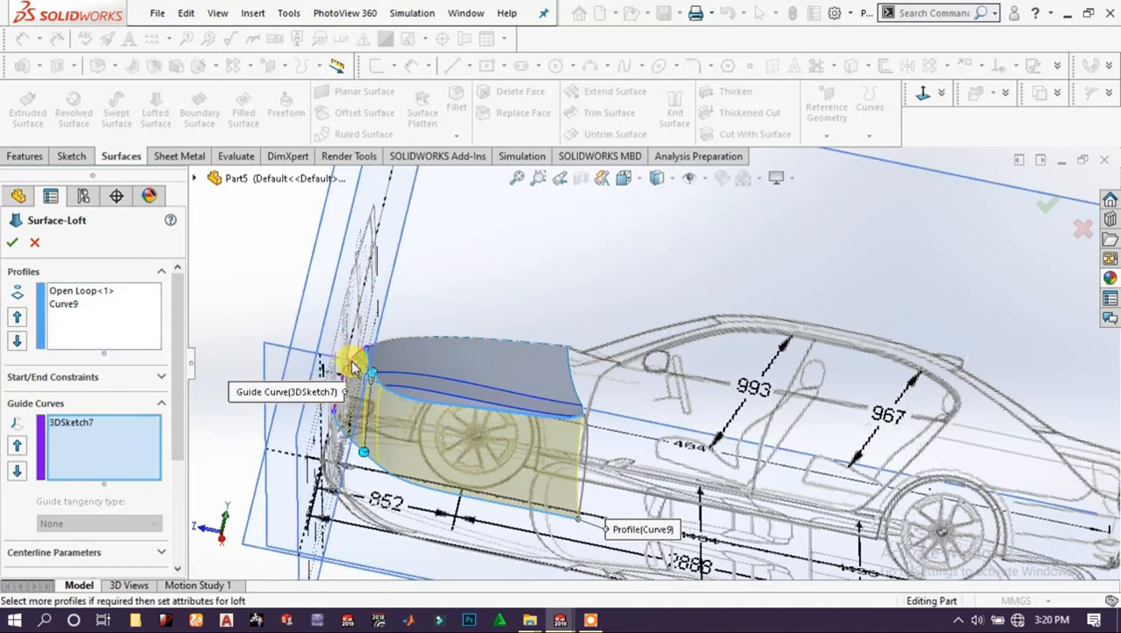
{"action": "left_click", "coordinate": [587, 450]}
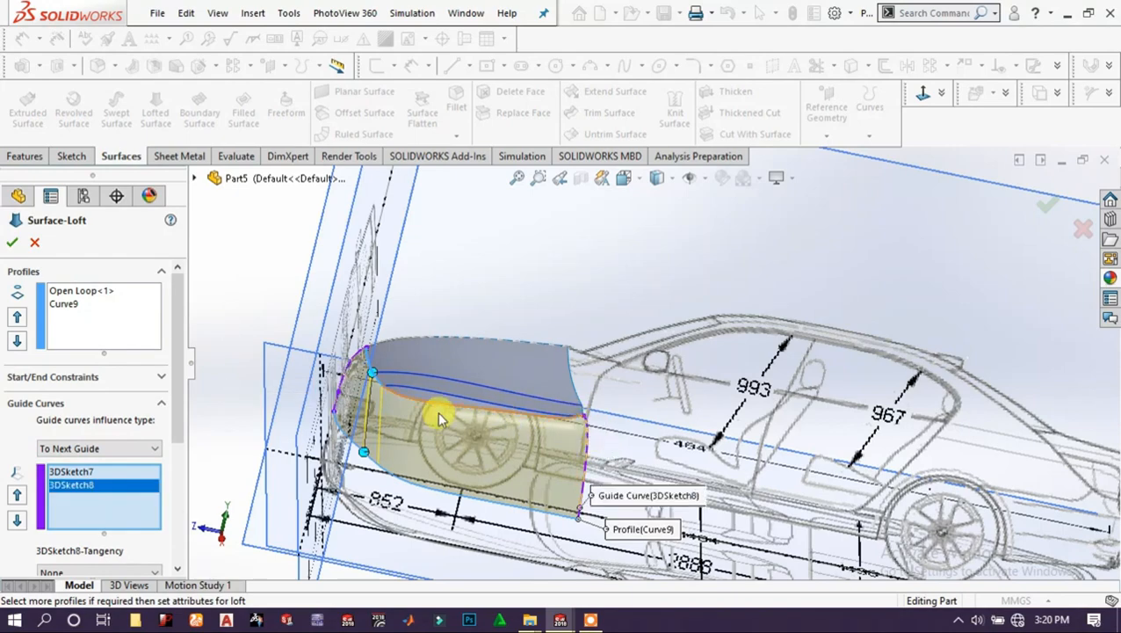
{"action": "left_click", "coordinate": [11, 242]}
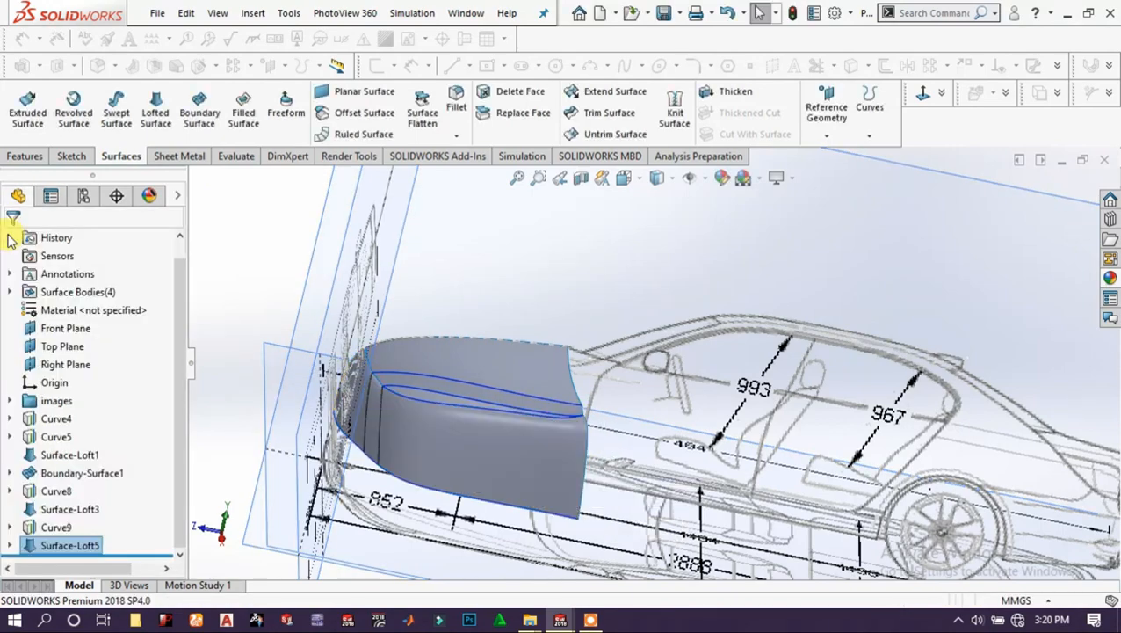
Examine the new side surface, especially its narrow front faces and where it meets the hood.
{"action": "middle_click_drag", "start_coordinate": [468, 456], "coordinate": [580, 336]}
{"action": "scroll", "coordinate": [605, 446], "scroll_direction": "down", "scroll_amount": 10}
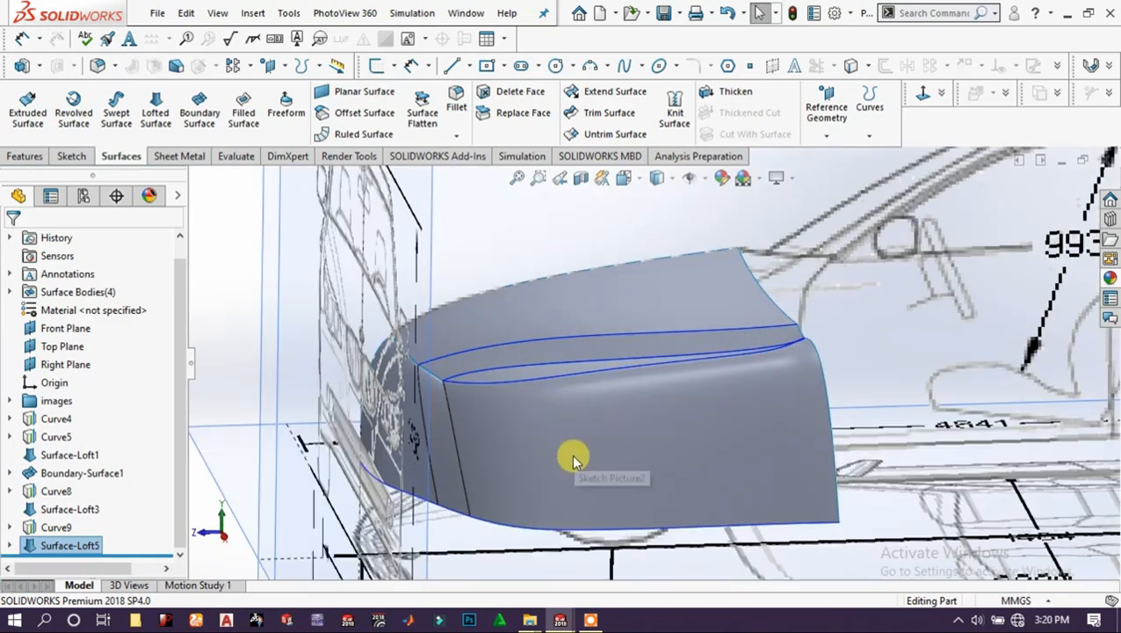
{"action": "scroll", "coordinate": [444, 415], "scroll_direction": "down", "scroll_amount": 5}
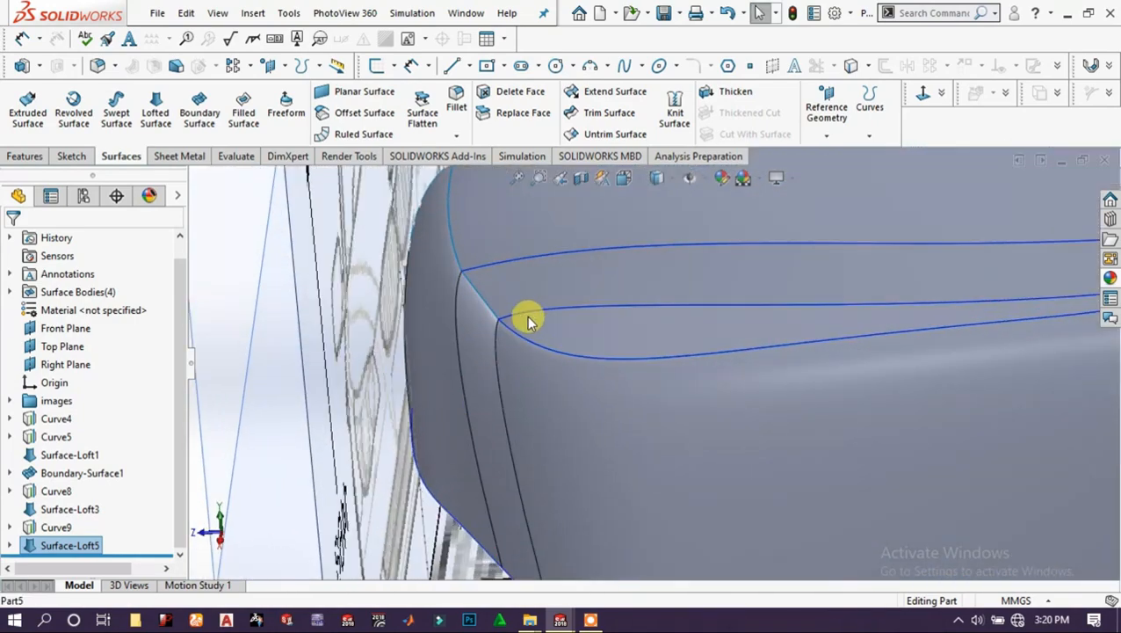
{"action": "left_click", "coordinate": [493, 322]}
{"action": "scroll", "coordinate": [566, 378], "scroll_direction": "up", "scroll_amount": 10}
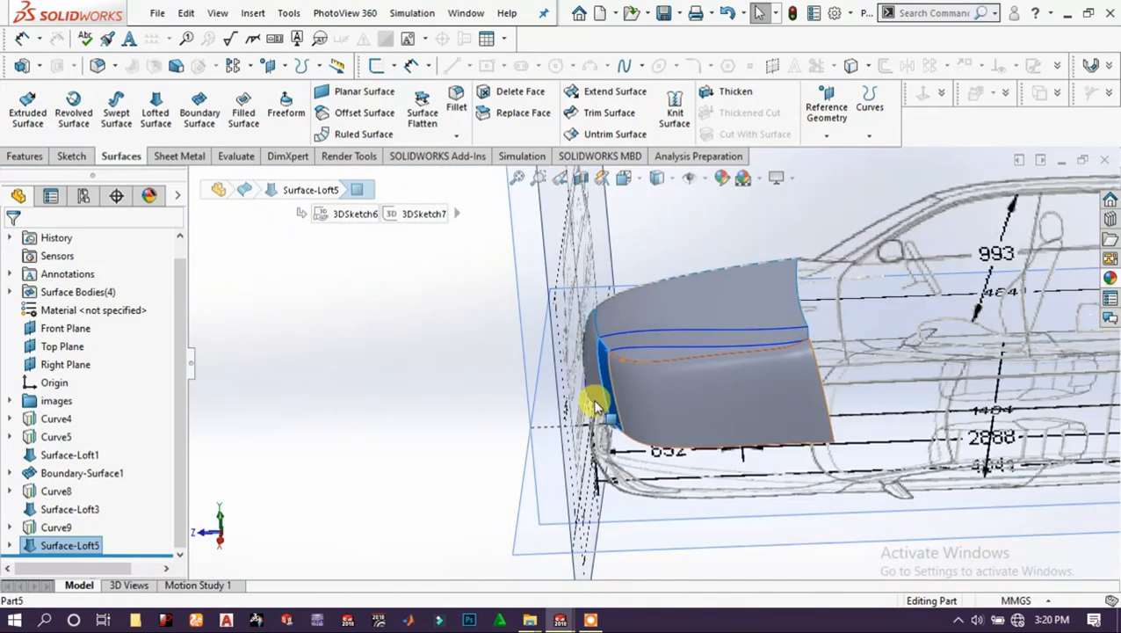
{"action": "middle_click_drag", "start_coordinate": [745, 426], "coordinate": [737, 387]}
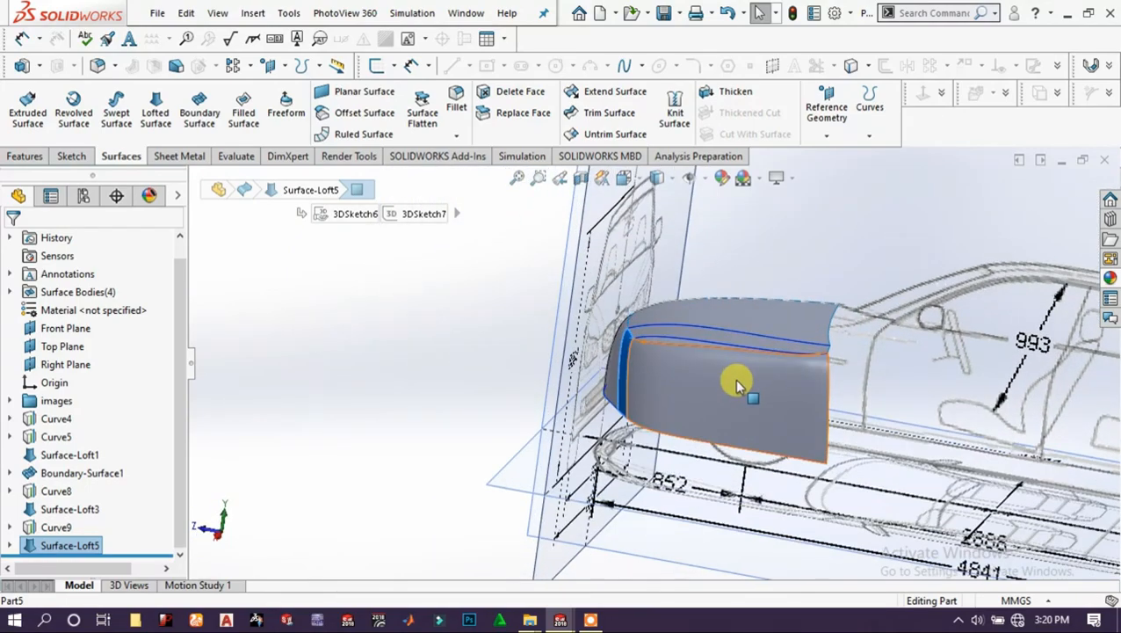
{"action": "scroll", "coordinate": [737, 384], "scroll_direction": "up", "scroll_amount": 10}
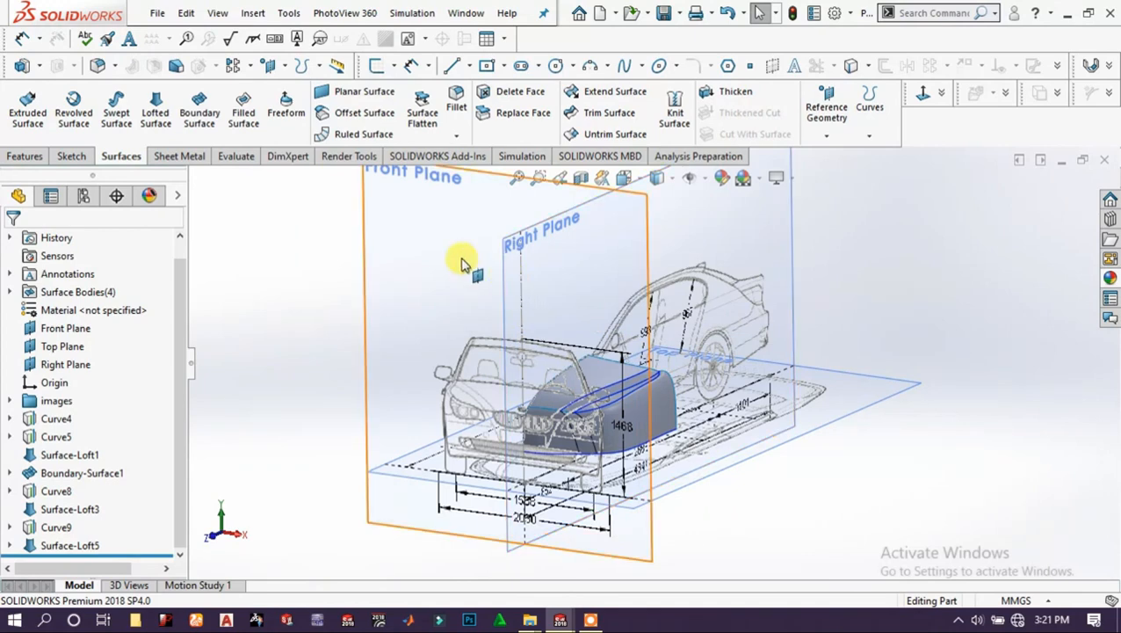
Start a sketch on the Front Plane and switch the model display to unshaded lines so the headlight blueprint is visible.
{"action": "left_click", "coordinate": [530, 236]}
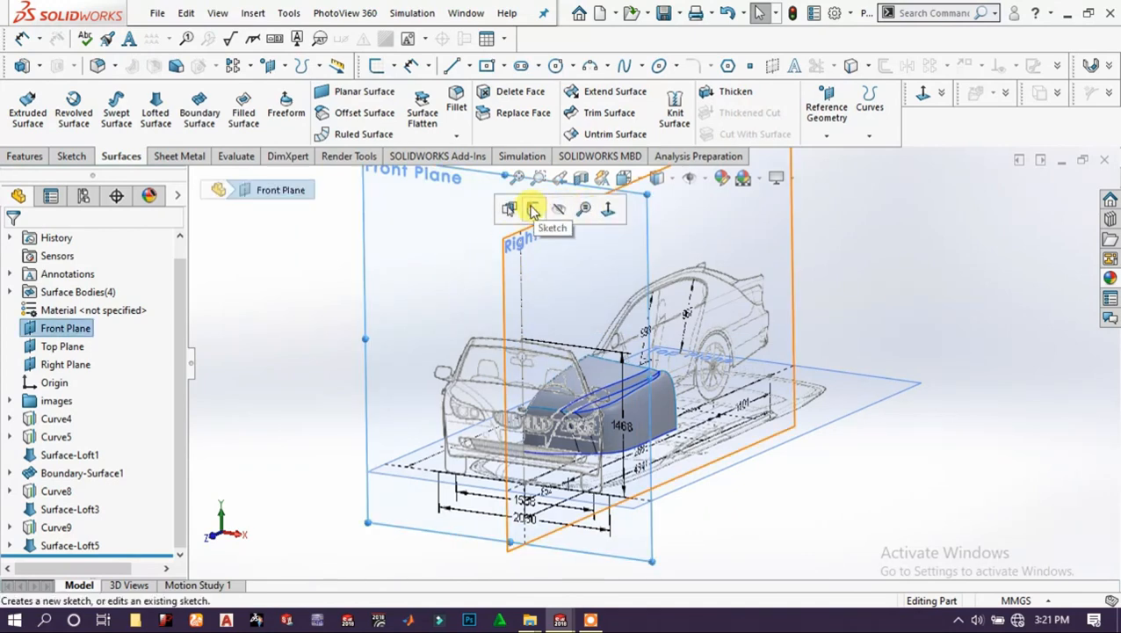
{"action": "left_click", "coordinate": [533, 209]}
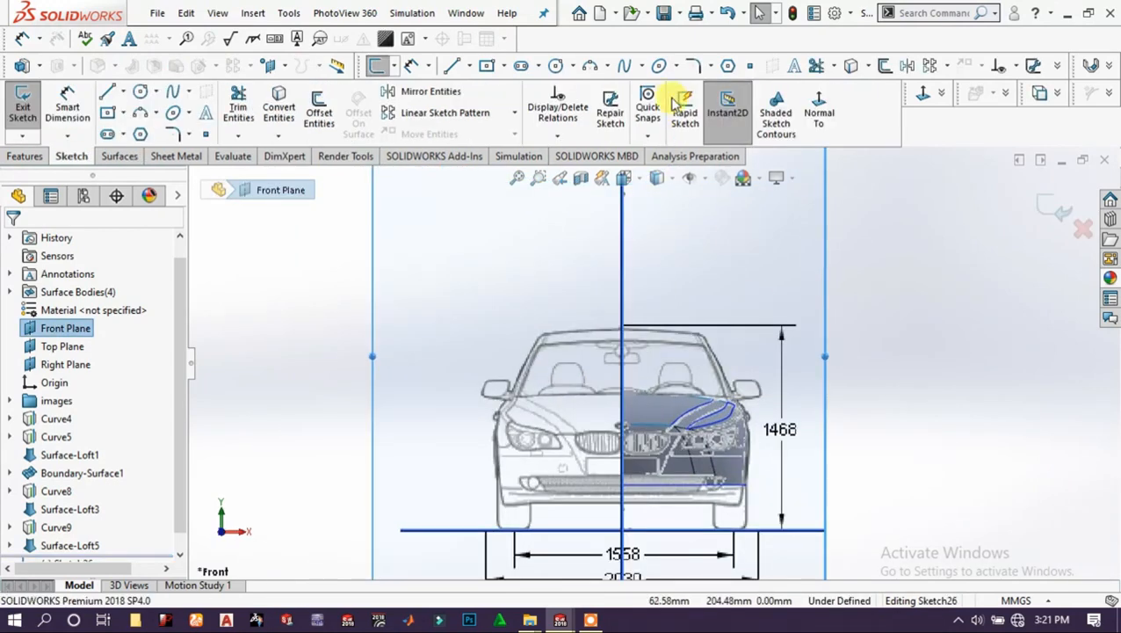
{"action": "scroll", "coordinate": [738, 501], "scroll_direction": "down", "scroll_amount": 3}
{"action": "scroll", "coordinate": [720, 525], "scroll_direction": "up", "scroll_amount": 4}
{"action": "scroll", "coordinate": [712, 417], "scroll_direction": "down", "scroll_amount": 4}
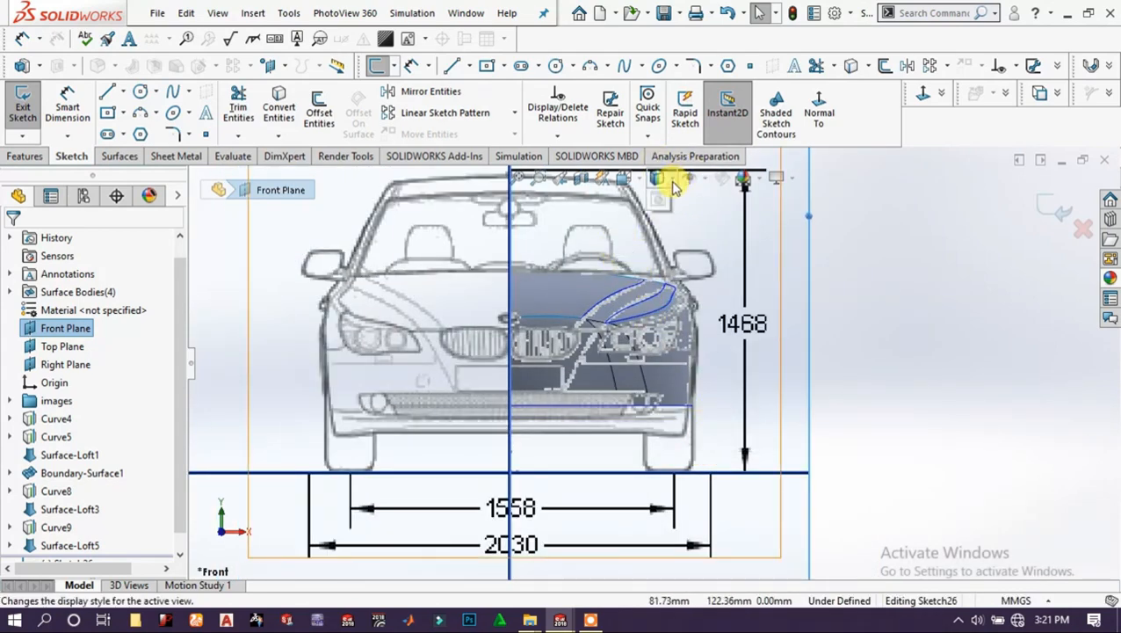
{"action": "left_click", "coordinate": [655, 290]}
{"action": "scroll", "coordinate": [656, 295], "scroll_direction": "down", "scroll_amount": 3}
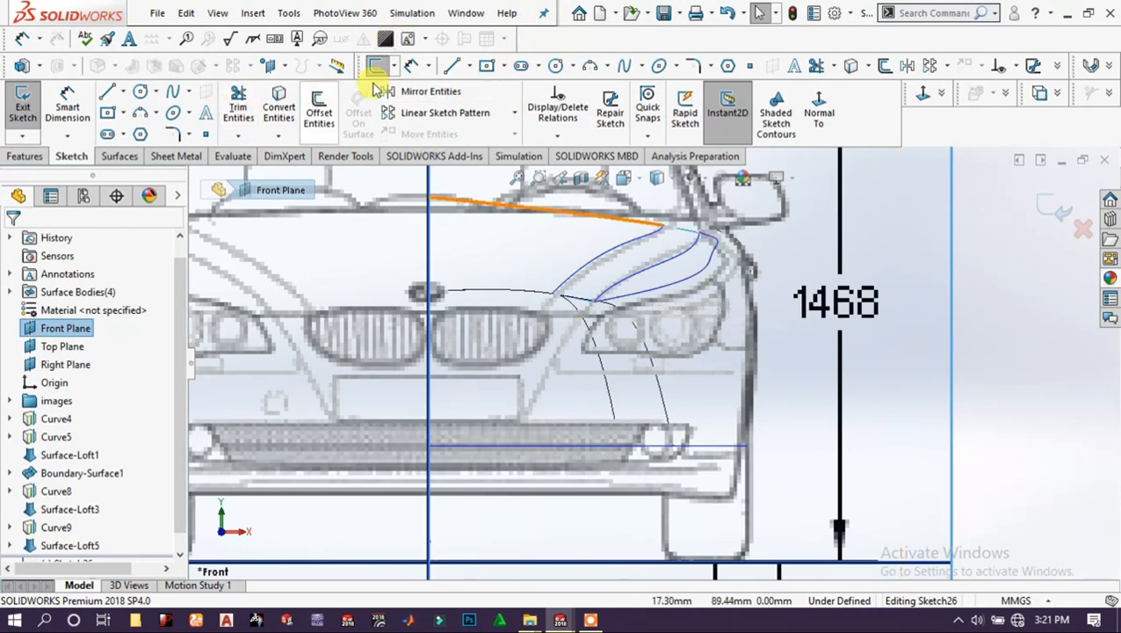
Trace the headlight on the hood side with a closed multi-point spline, starting and ending at its lower inner corner.
{"action": "left_click", "coordinate": [624, 66]}
{"action": "scroll", "coordinate": [626, 328], "scroll_direction": "down", "scroll_amount": 4}
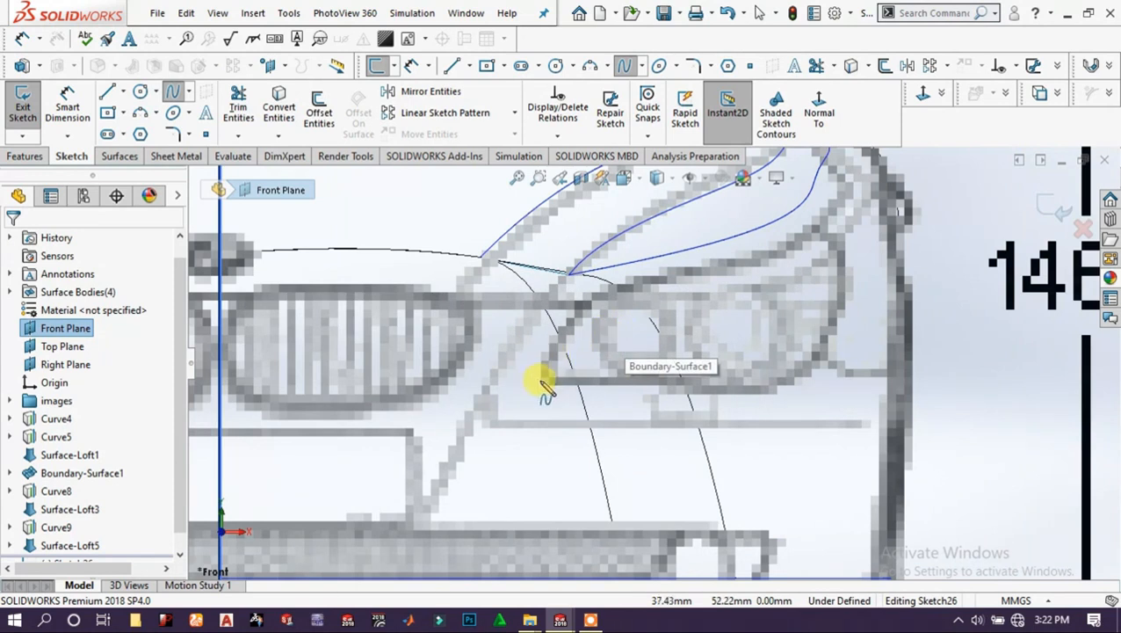
{"action": "left_click", "coordinate": [543, 380]}
{"action": "left_click", "coordinate": [572, 319]}
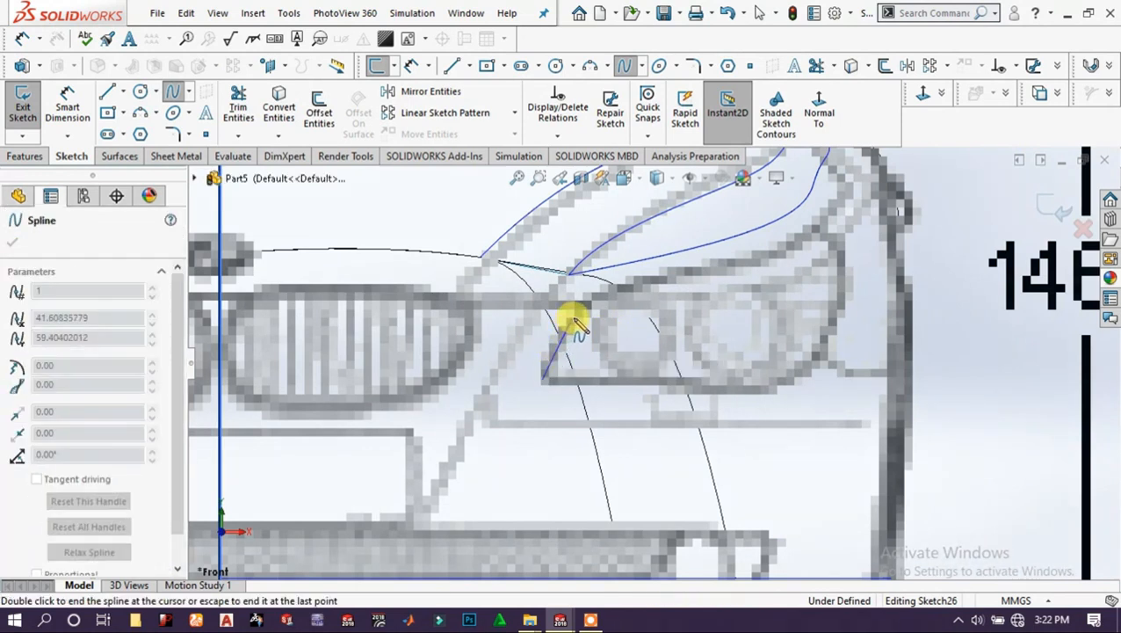
{"action": "left_click", "coordinate": [663, 275]}
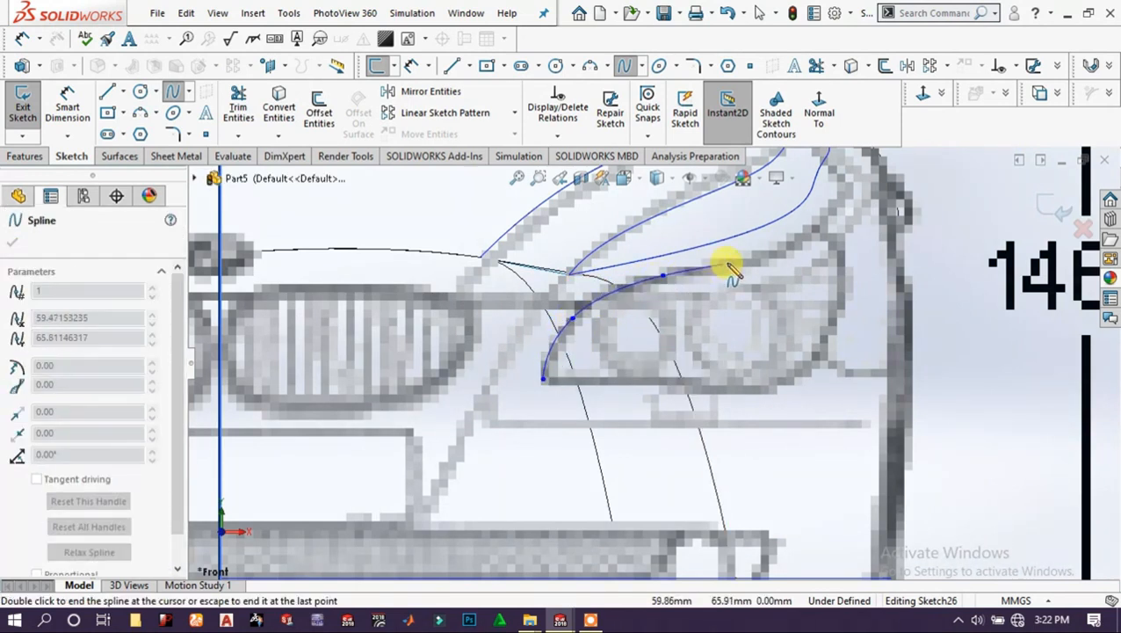
{"action": "left_click", "coordinate": [758, 261]}
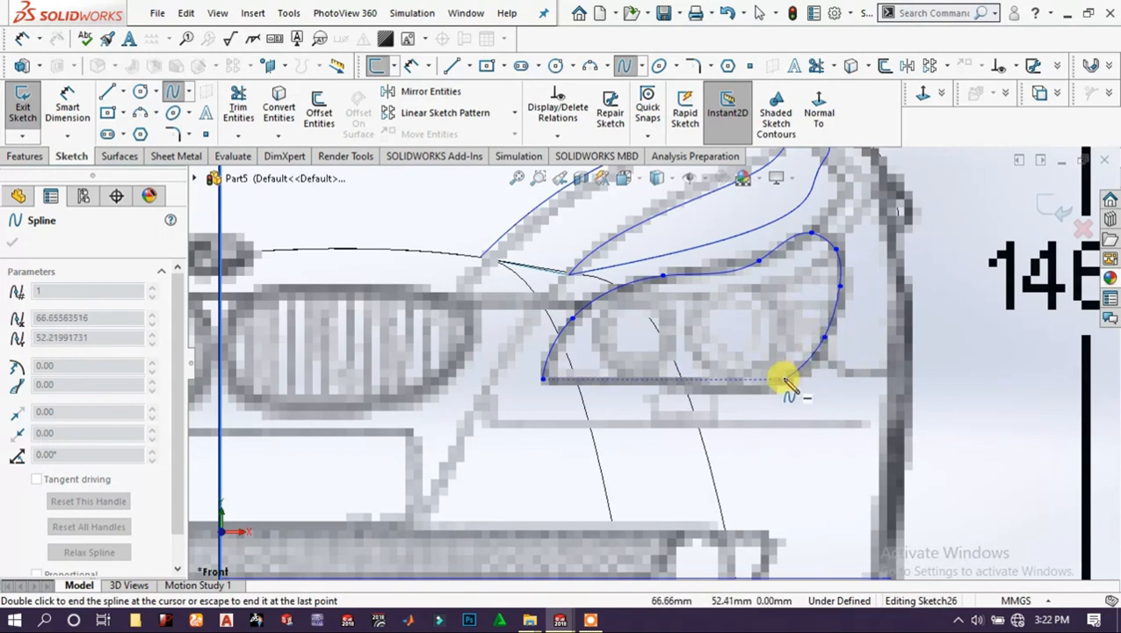
{"action": "left_click", "coordinate": [784, 378]}
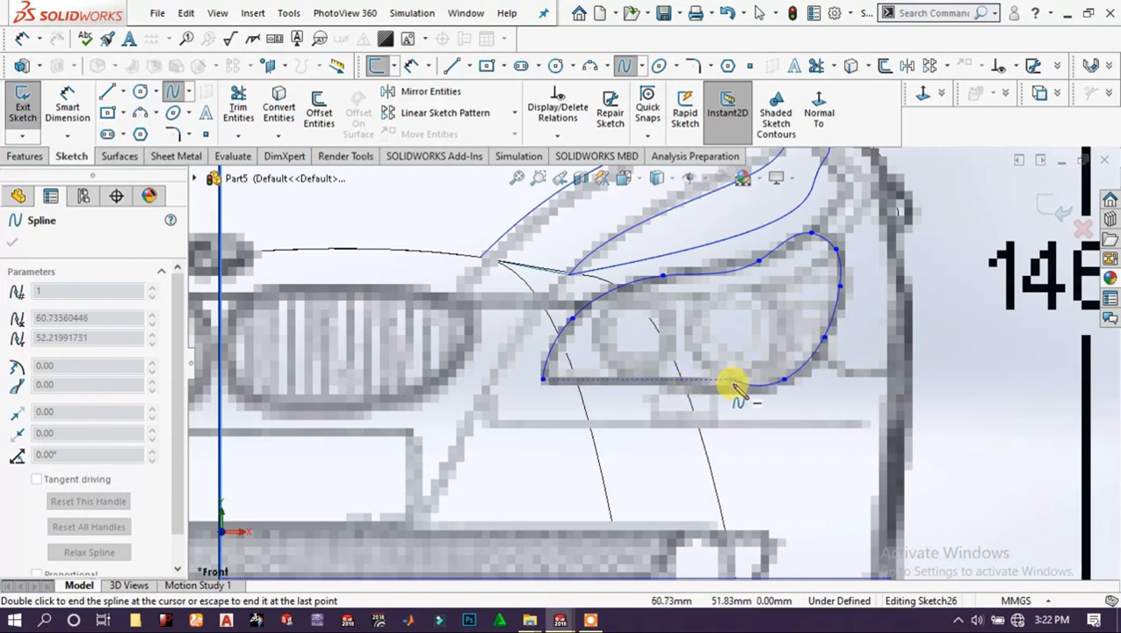
{"action": "left_click", "coordinate": [736, 386]}
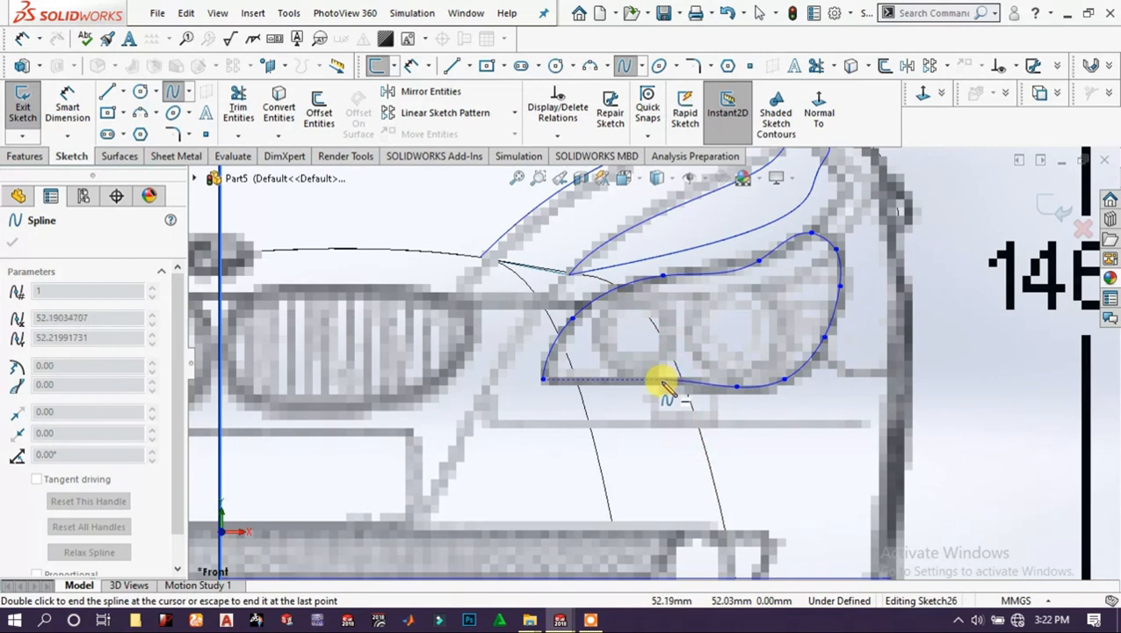
{"action": "left_click", "coordinate": [662, 379]}
{"action": "left_click", "coordinate": [601, 380]}
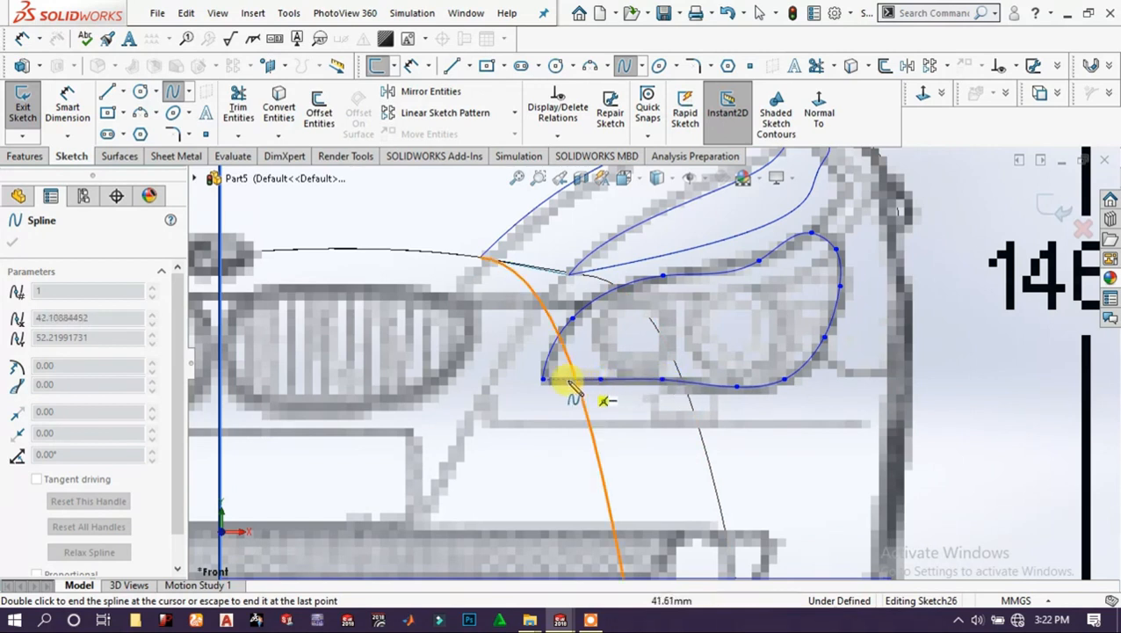
{"action": "left_click", "coordinate": [542, 379]}
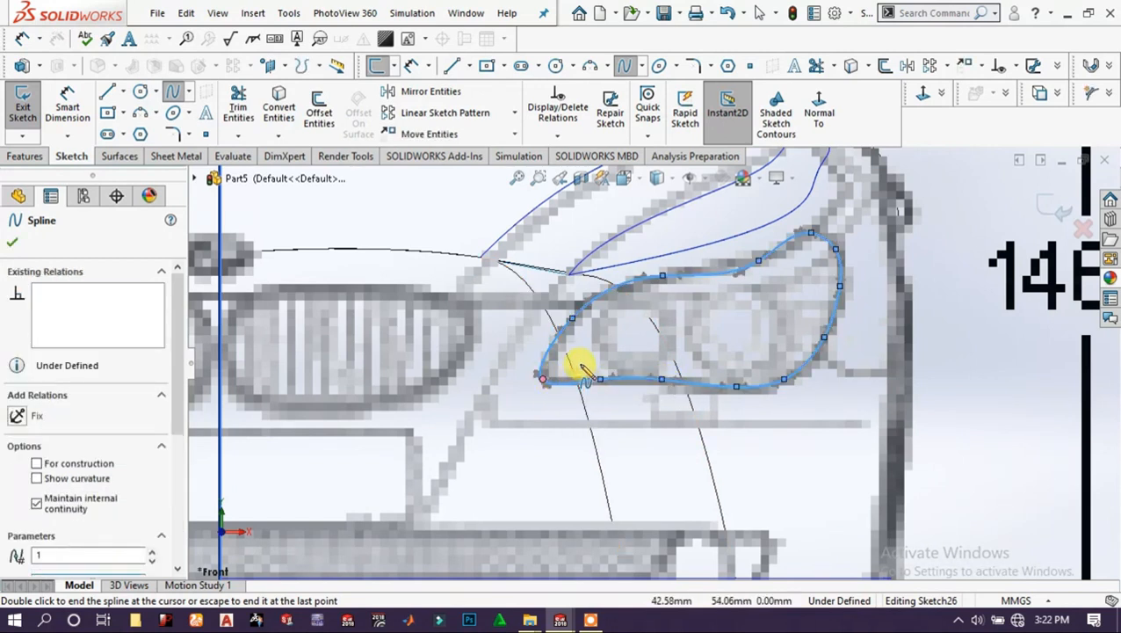
Finish the headlight spline and adjust its tangency handles at the lower inner corner and the upper outer tip.
{"action": "right_click", "coordinate": [575, 367]}
{"action": "left_click", "coordinate": [606, 373]}
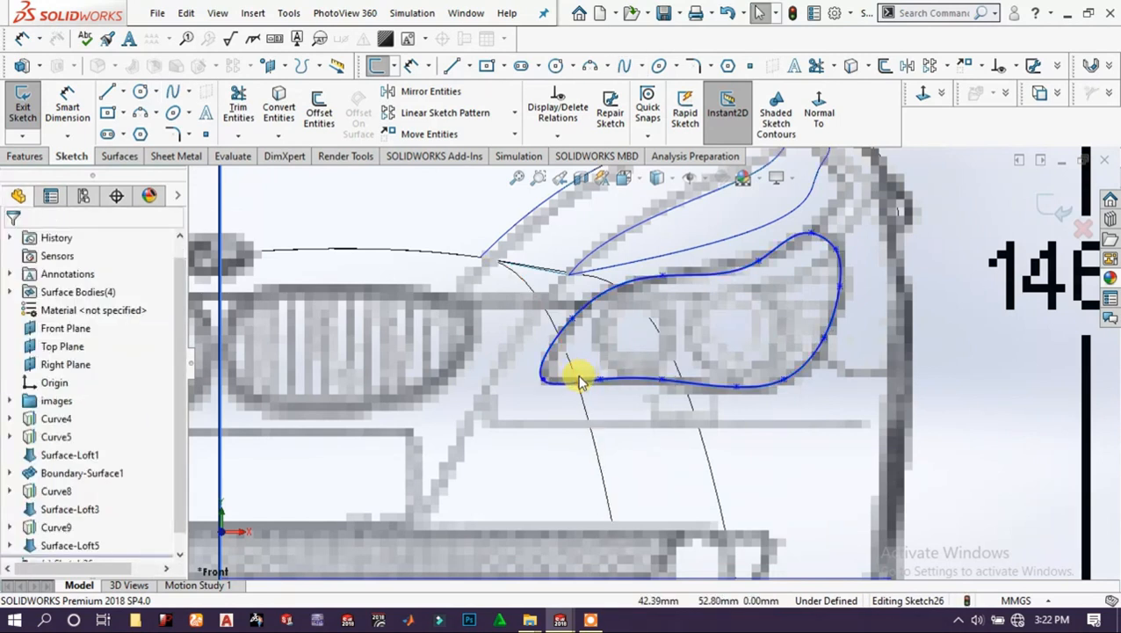
{"action": "left_click", "coordinate": [550, 373]}
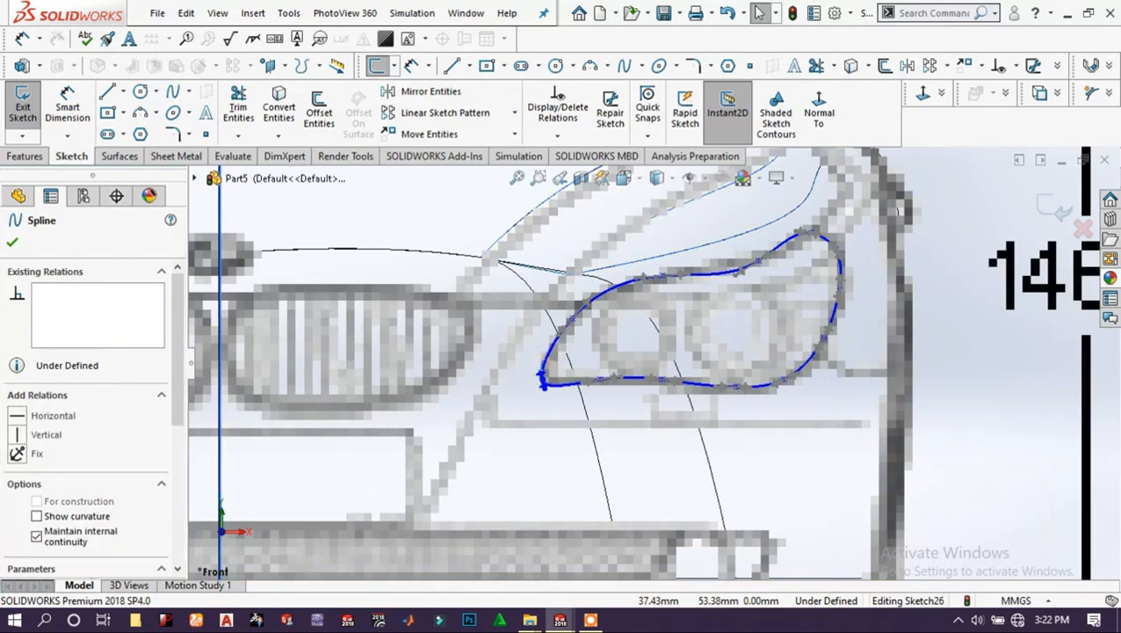
{"action": "key", "text": "Escape"}
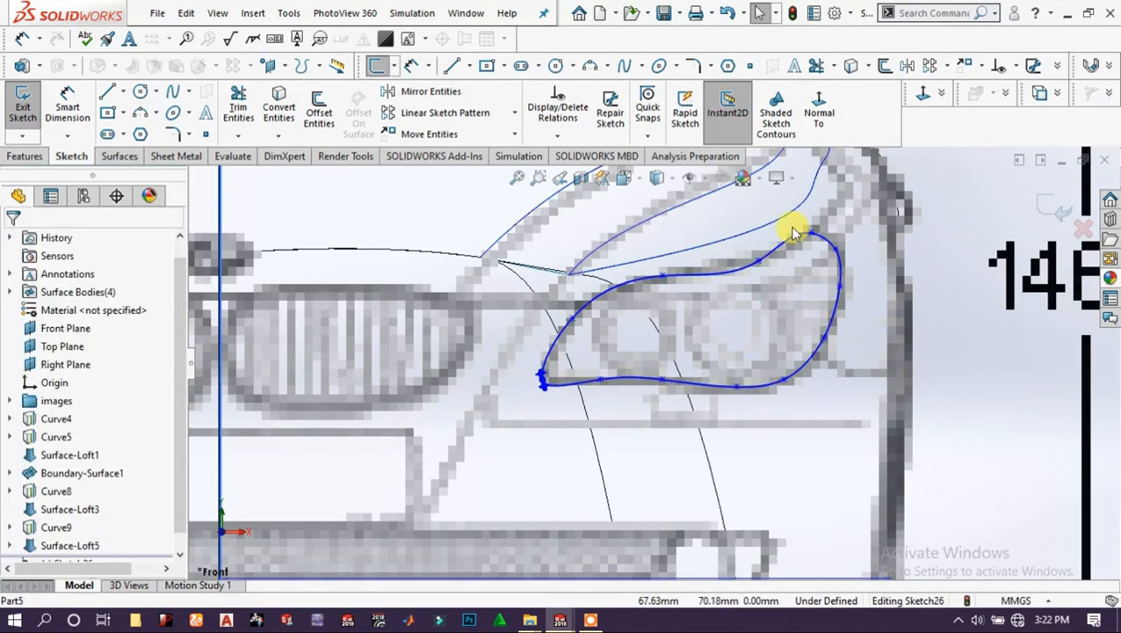
{"action": "left_click", "coordinate": [816, 241]}
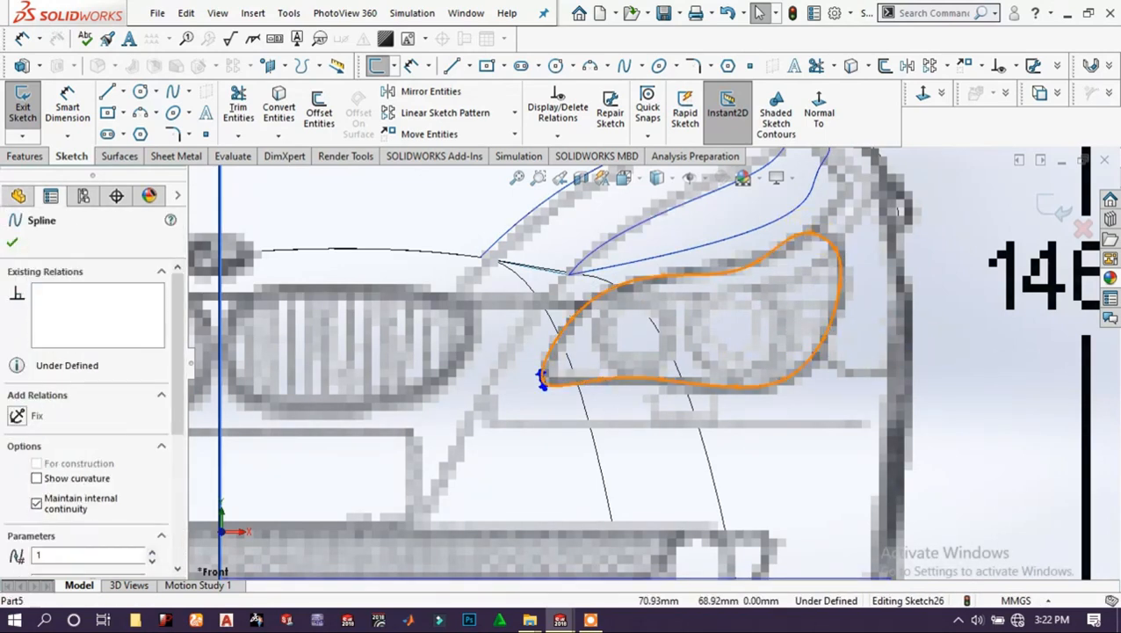
{"action": "left_click", "coordinate": [795, 237]}
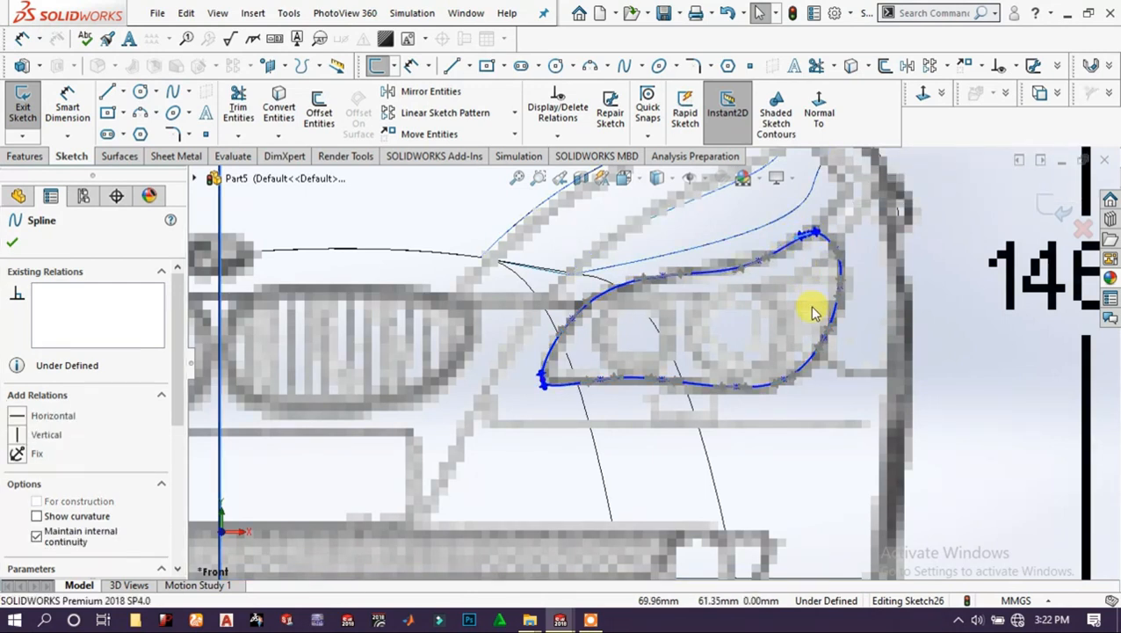
{"action": "left_click", "coordinate": [881, 276]}
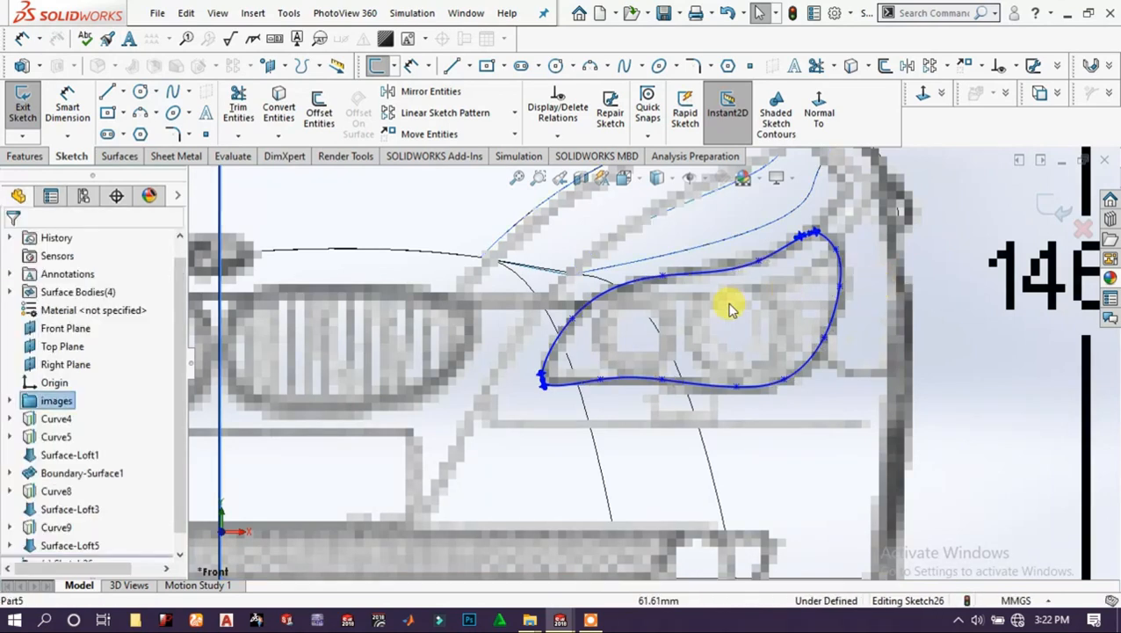
Trace the grille opening beside the centreline with a closed multi-point spline that starts and ends on the centreline.
{"action": "scroll", "coordinate": [681, 364], "scroll_direction": "up", "scroll_amount": 4}
{"action": "scroll", "coordinate": [615, 352], "scroll_direction": "down", "scroll_amount": 4}
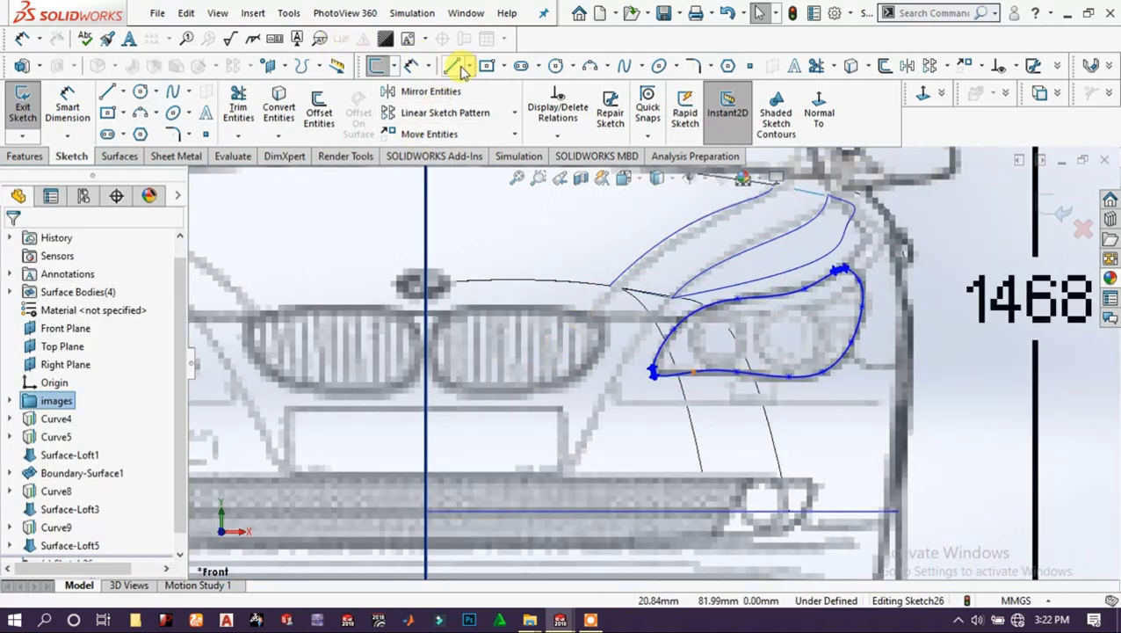
{"action": "left_click", "coordinate": [623, 67]}
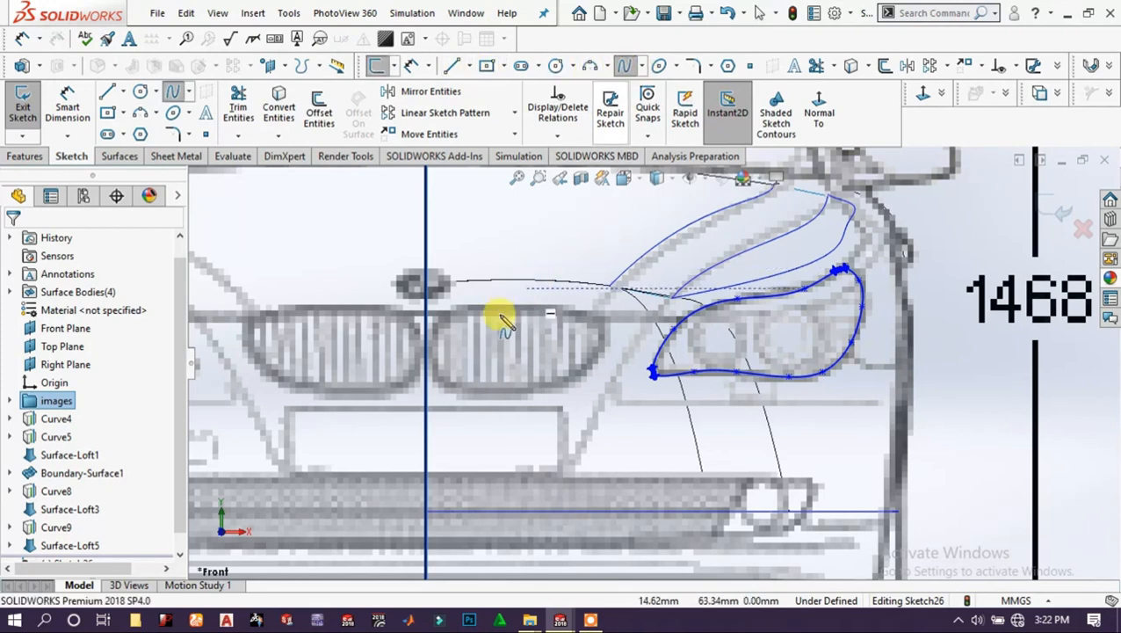
{"action": "left_click", "coordinate": [427, 344]}
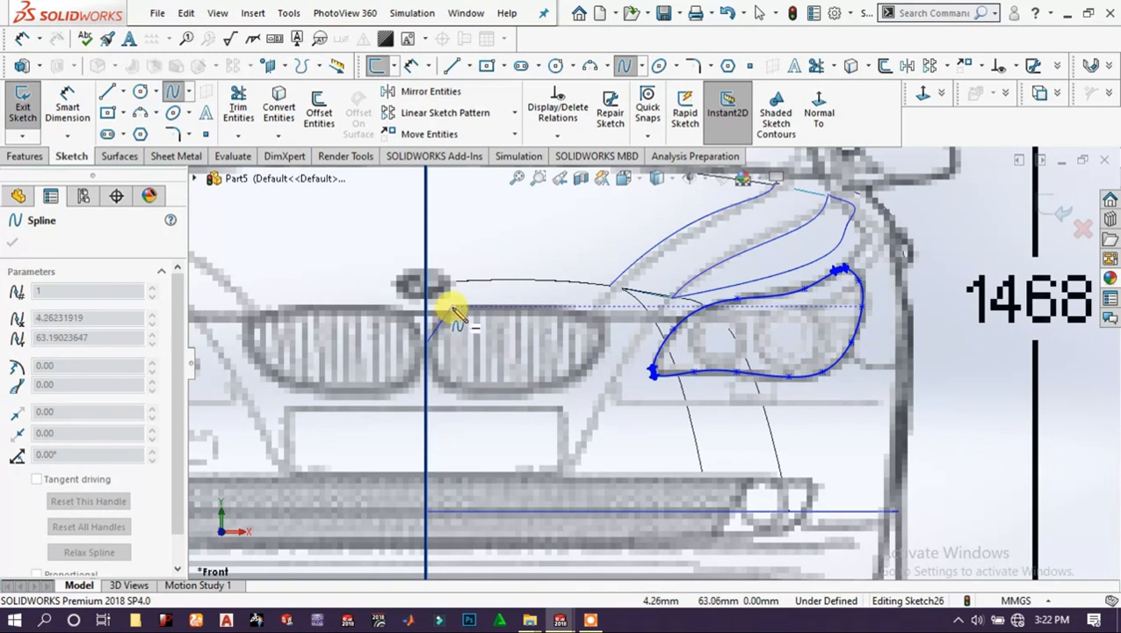
{"action": "left_click", "coordinate": [472, 308]}
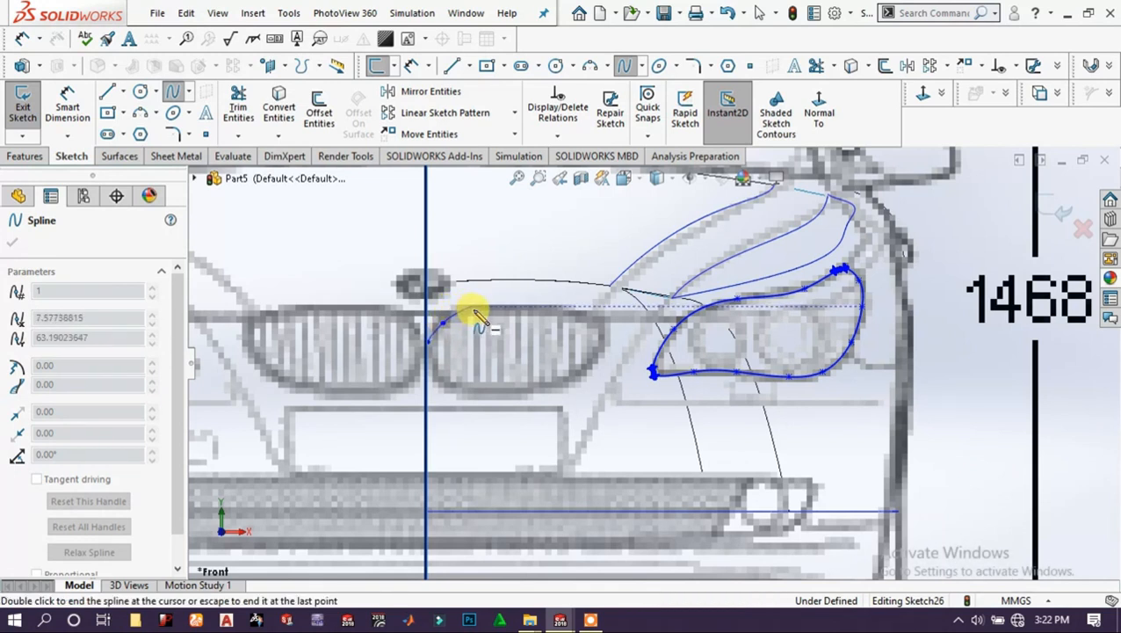
{"action": "left_click", "coordinate": [526, 308]}
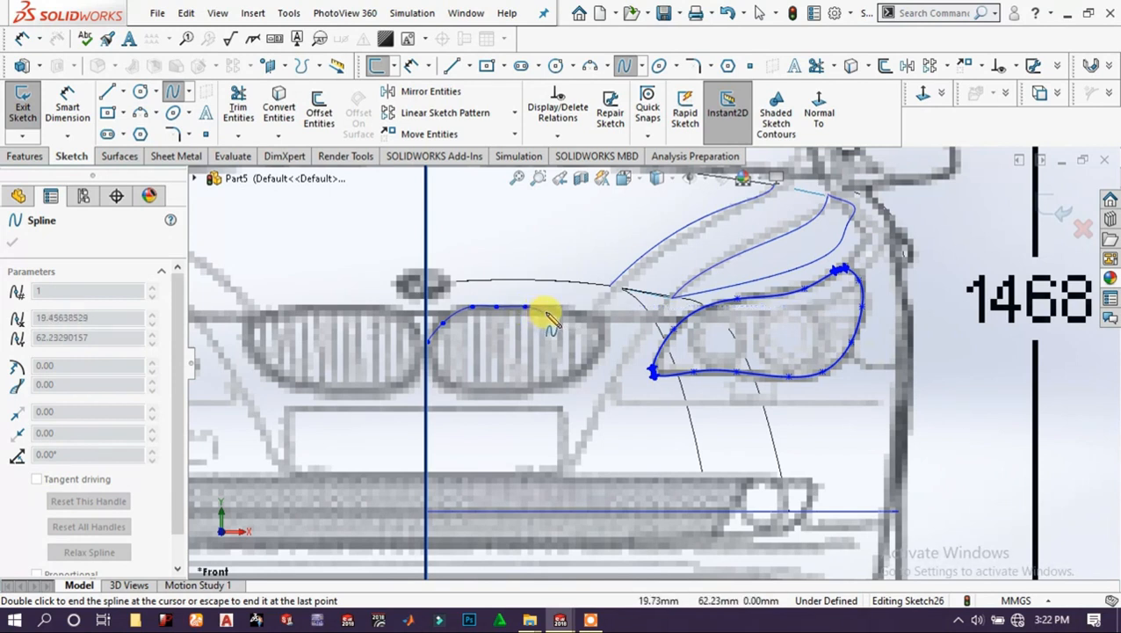
{"action": "left_click", "coordinate": [567, 314]}
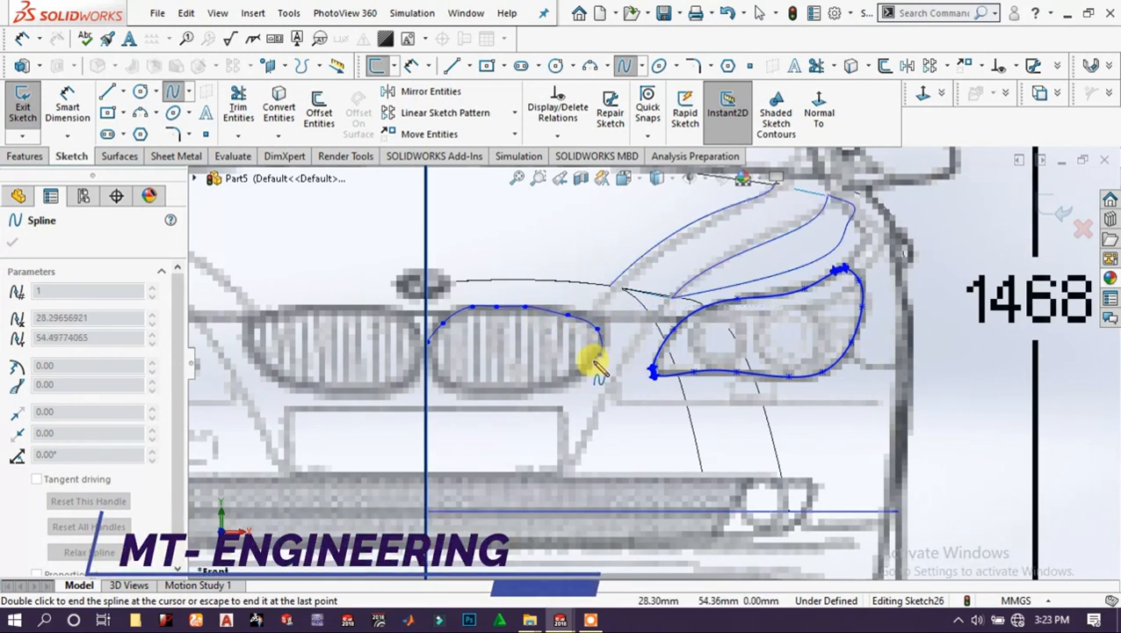
{"action": "left_click", "coordinate": [586, 373]}
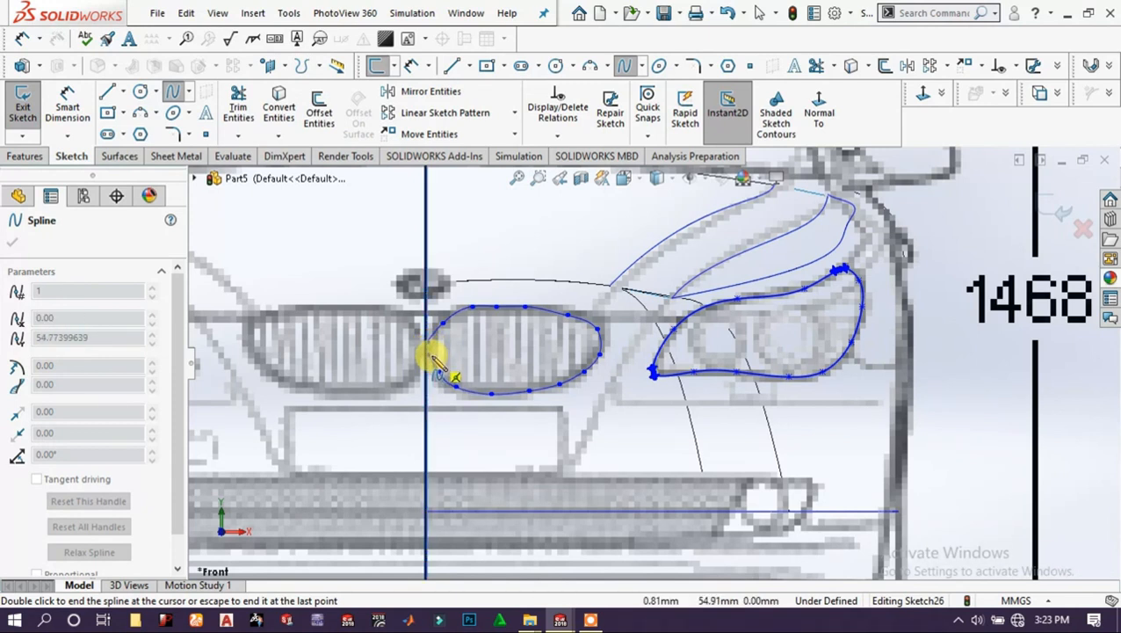
{"action": "left_click", "coordinate": [428, 343]}
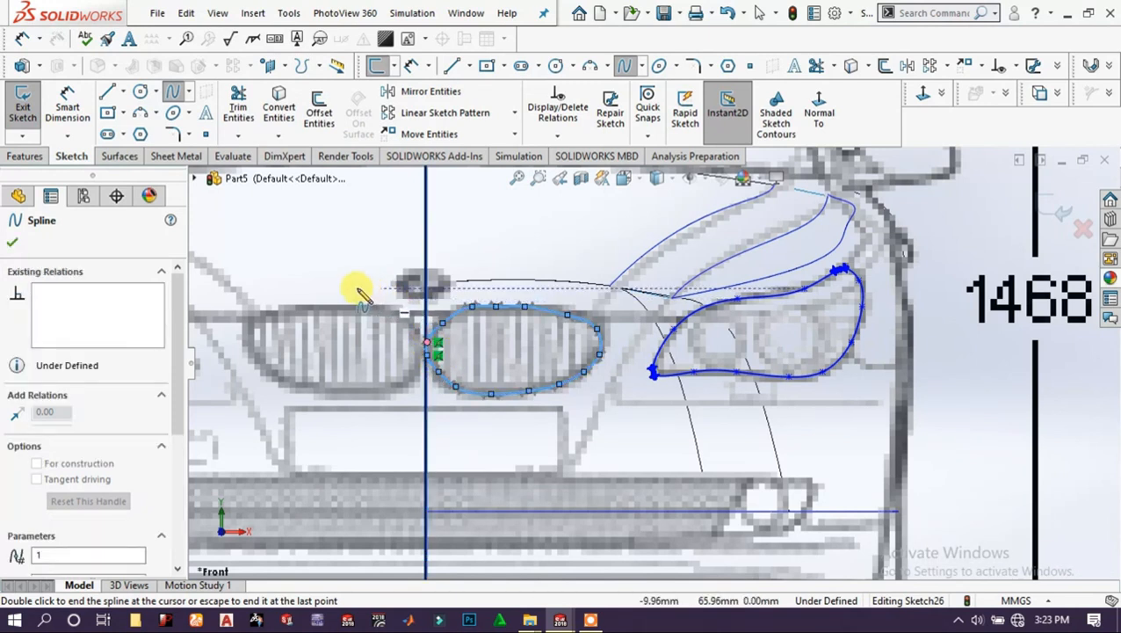
{"action": "right_click", "coordinate": [283, 252]}
{"action": "left_click", "coordinate": [318, 258]}
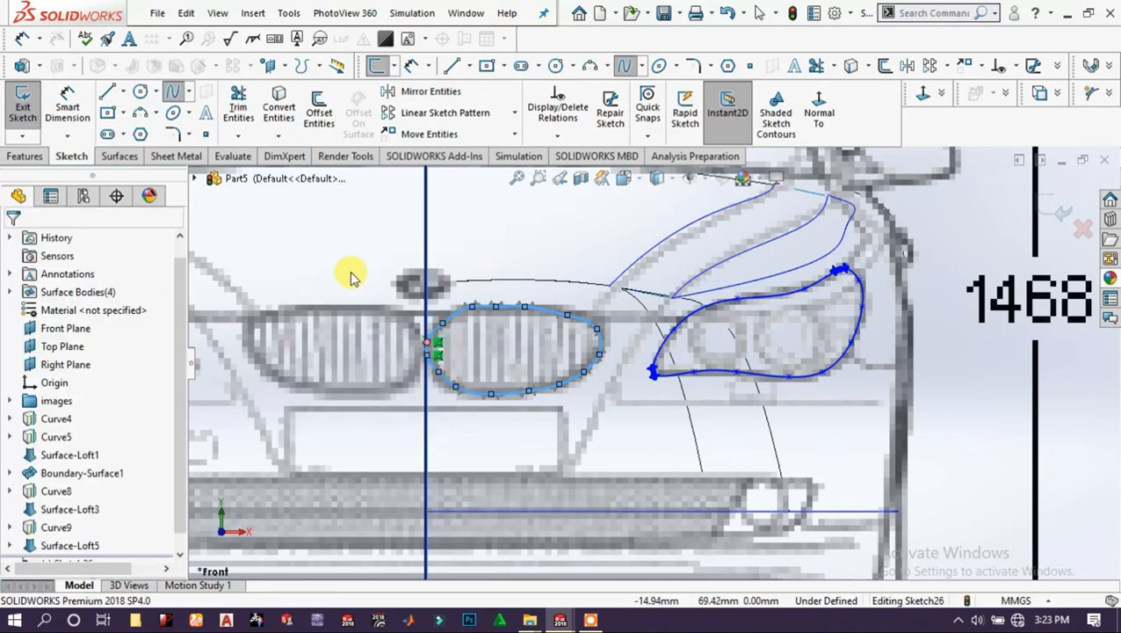
Move the grille spline's inner points slightly off the centreline, with the lower one at about X 0.54, Y 54.53 mm.
{"action": "scroll", "coordinate": [435, 352], "scroll_direction": "down", "scroll_amount": 6}
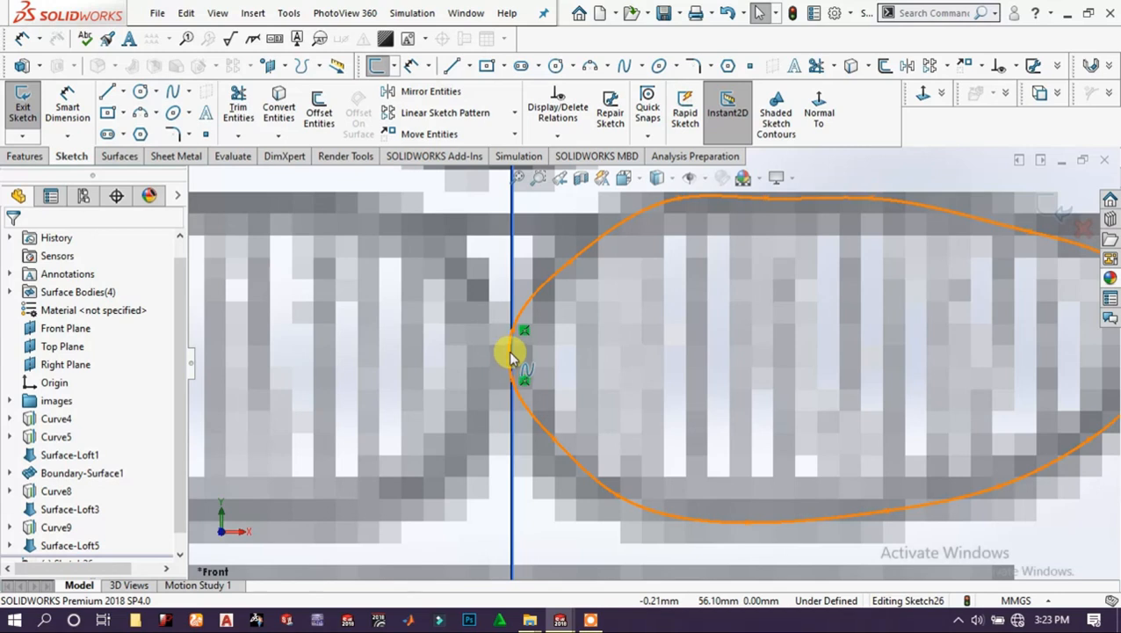
{"action": "left_click", "coordinate": [515, 356]}
{"action": "left_click", "coordinate": [511, 343]}
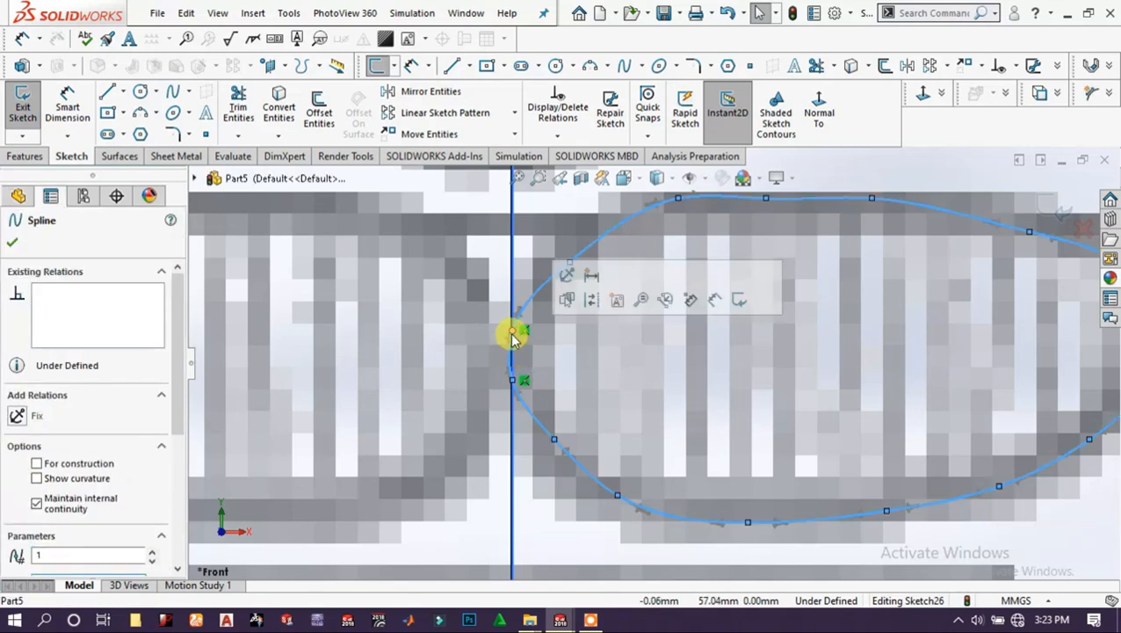
{"action": "key", "text": "Escape"}
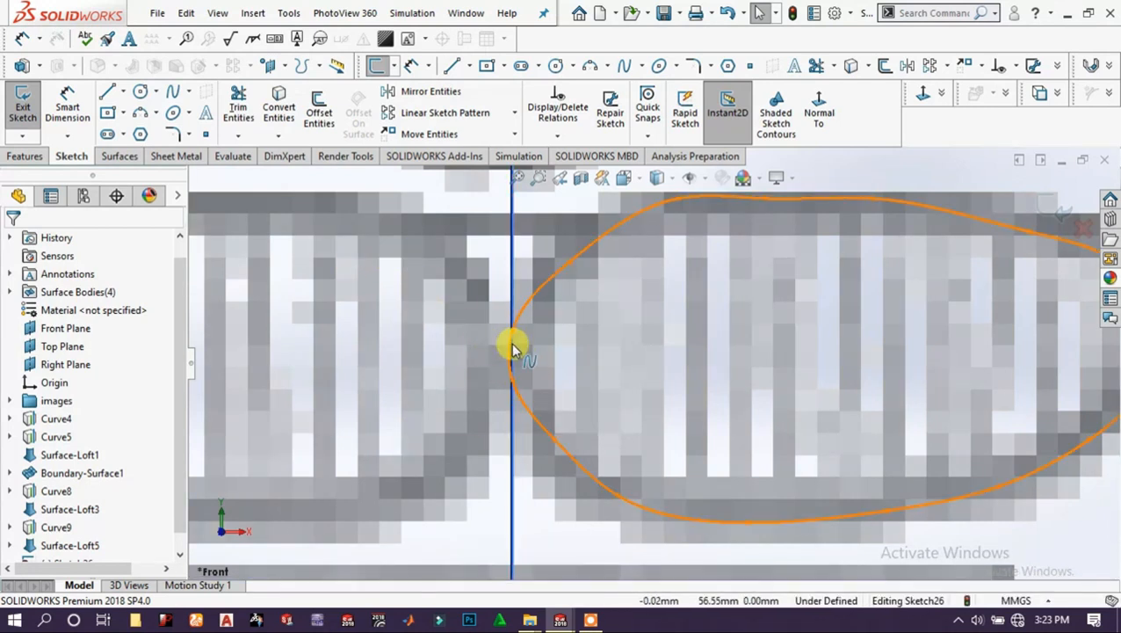
{"action": "left_click_drag", "start_coordinate": [515, 333], "coordinate": [526, 392]}
{"action": "scroll", "coordinate": [651, 360], "scroll_direction": "down", "scroll_amount": 3}
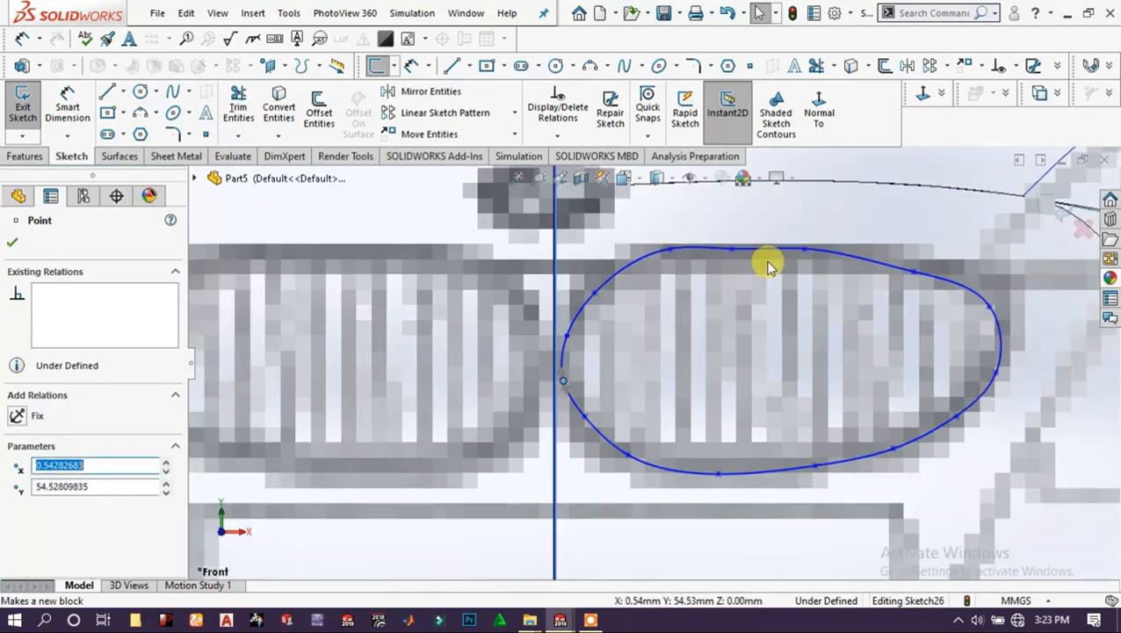
Return the model to shaded display and exit the headlight and grille sketch.
{"action": "scroll", "coordinate": [856, 317], "scroll_direction": "down", "scroll_amount": 5}
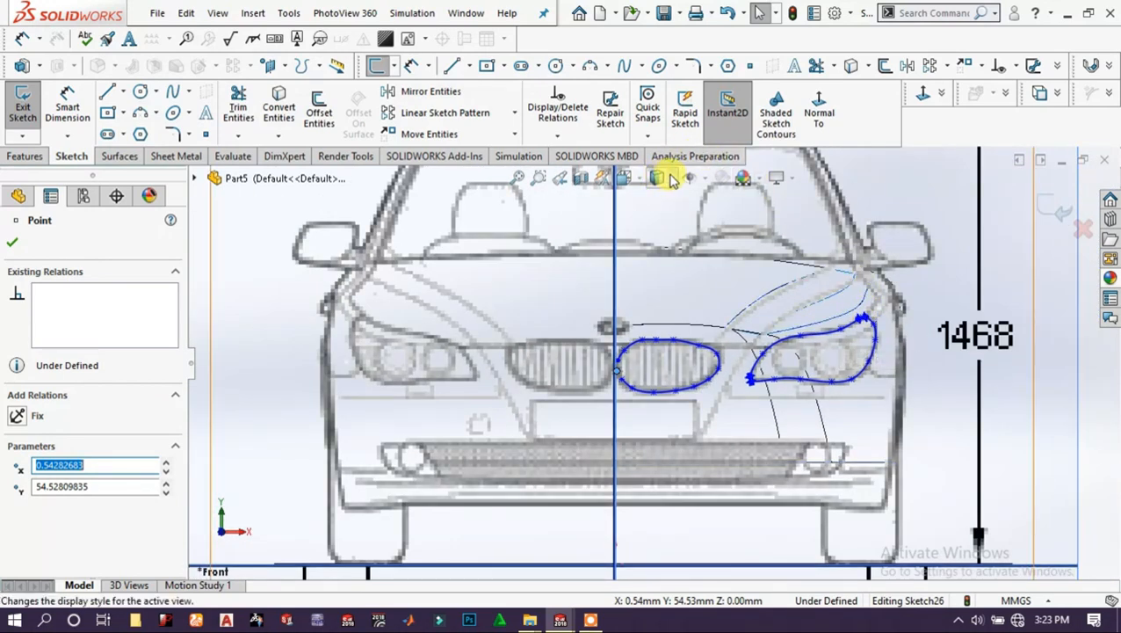
{"action": "left_click", "coordinate": [671, 179]}
{"action": "left_click", "coordinate": [661, 196]}
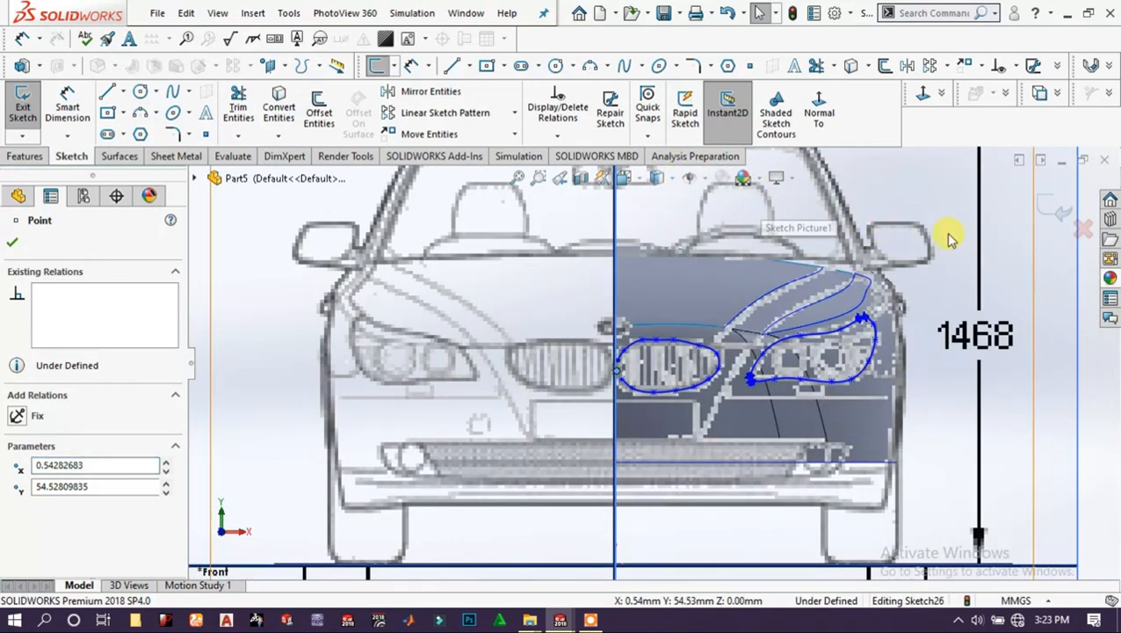
{"action": "left_click", "coordinate": [1047, 210]}
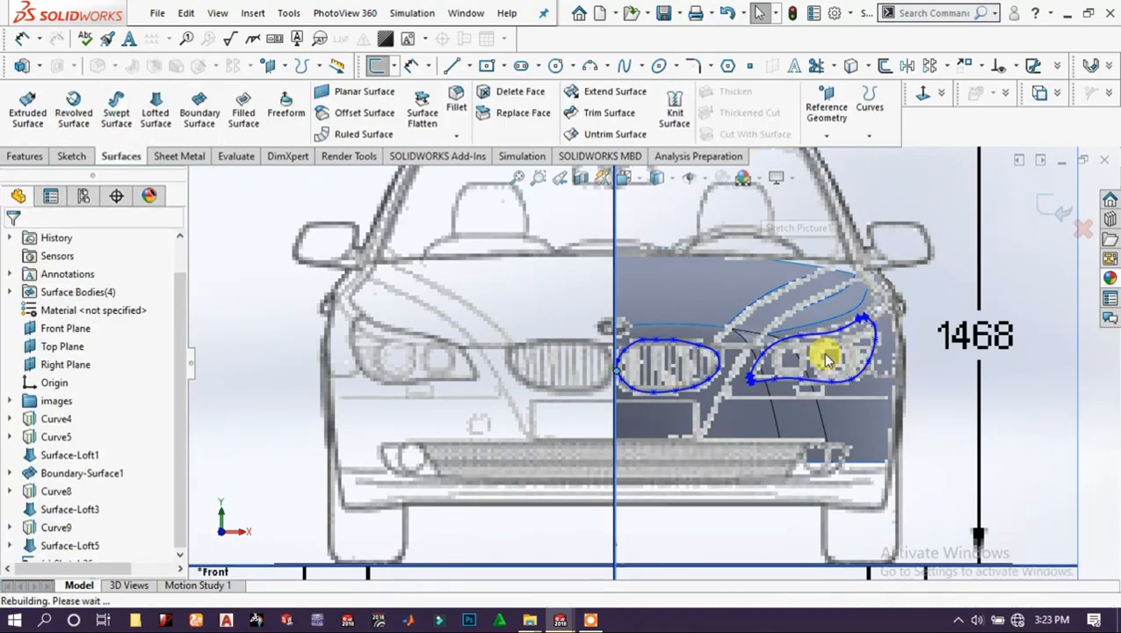
Split all six hood, nose and side faces with a projection Split Line using the headlight and grille sketch.
{"action": "scroll", "coordinate": [826, 359], "scroll_direction": "up", "scroll_amount": 5}
{"action": "middle_click_drag", "start_coordinate": [738, 321], "coordinate": [661, 371]}
{"action": "scroll", "coordinate": [902, 289], "scroll_direction": "down", "scroll_amount": 1}
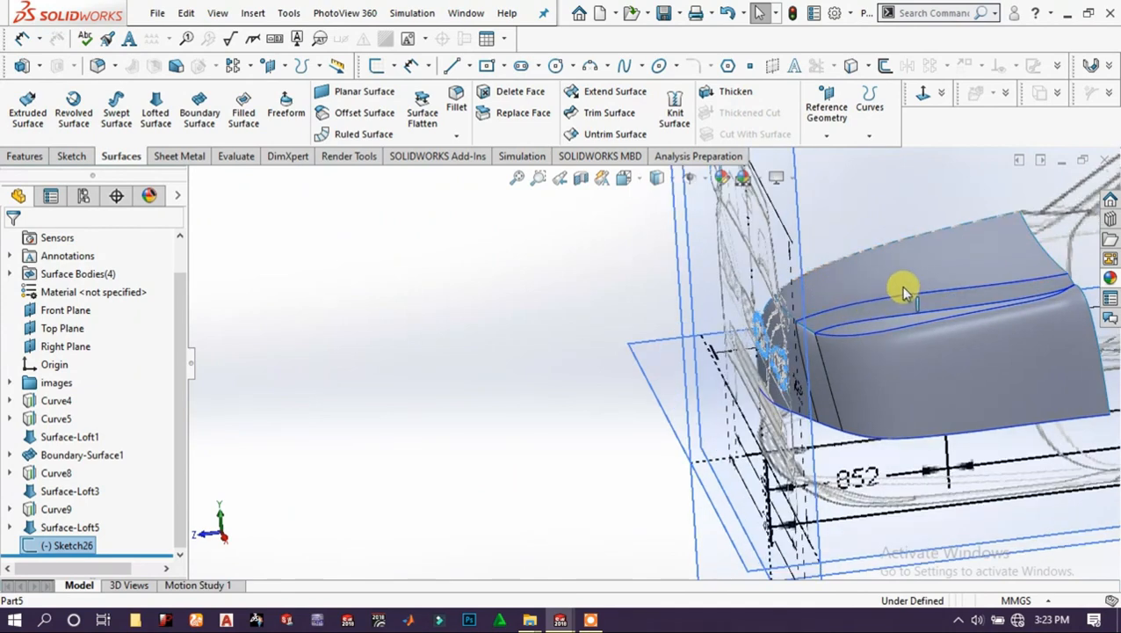
{"action": "scroll", "coordinate": [901, 285], "scroll_direction": "up", "scroll_amount": 2}
{"action": "left_click", "coordinate": [874, 137]}
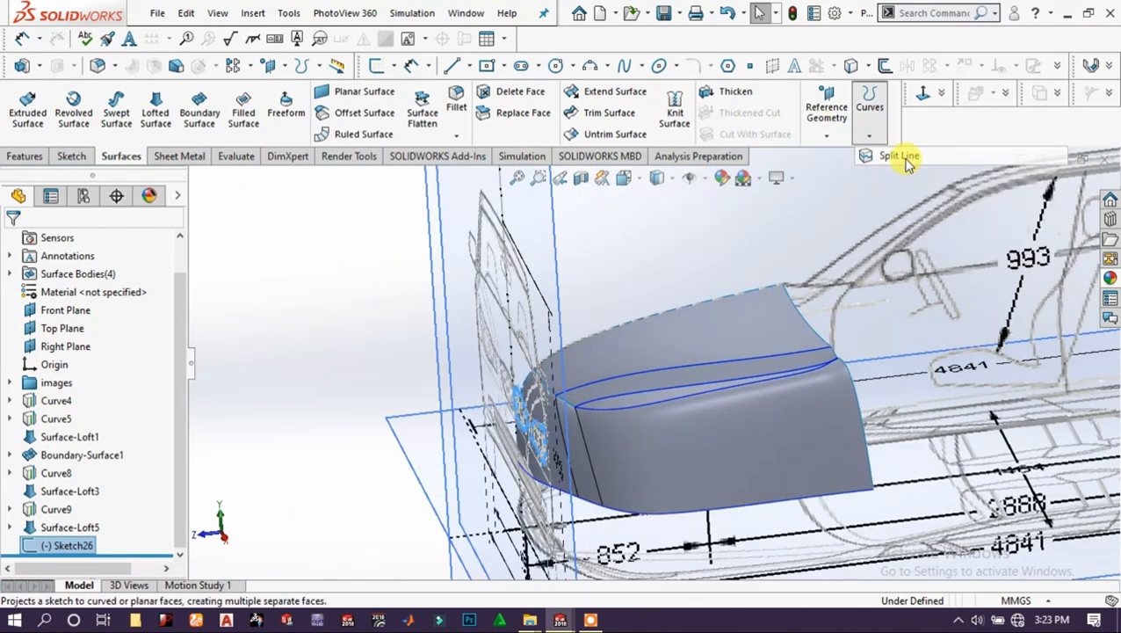
{"action": "left_click", "coordinate": [900, 155]}
{"action": "left_click", "coordinate": [583, 441]}
{"action": "left_click", "coordinate": [583, 448]}
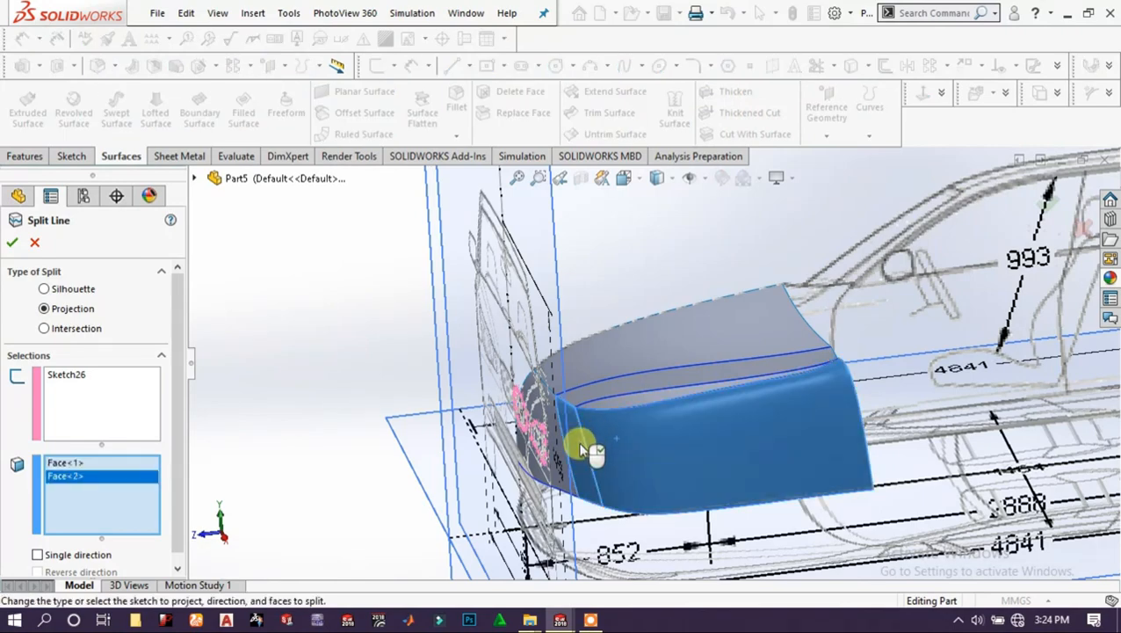
{"action": "left_click", "coordinate": [603, 397]}
{"action": "left_click", "coordinate": [598, 393]}
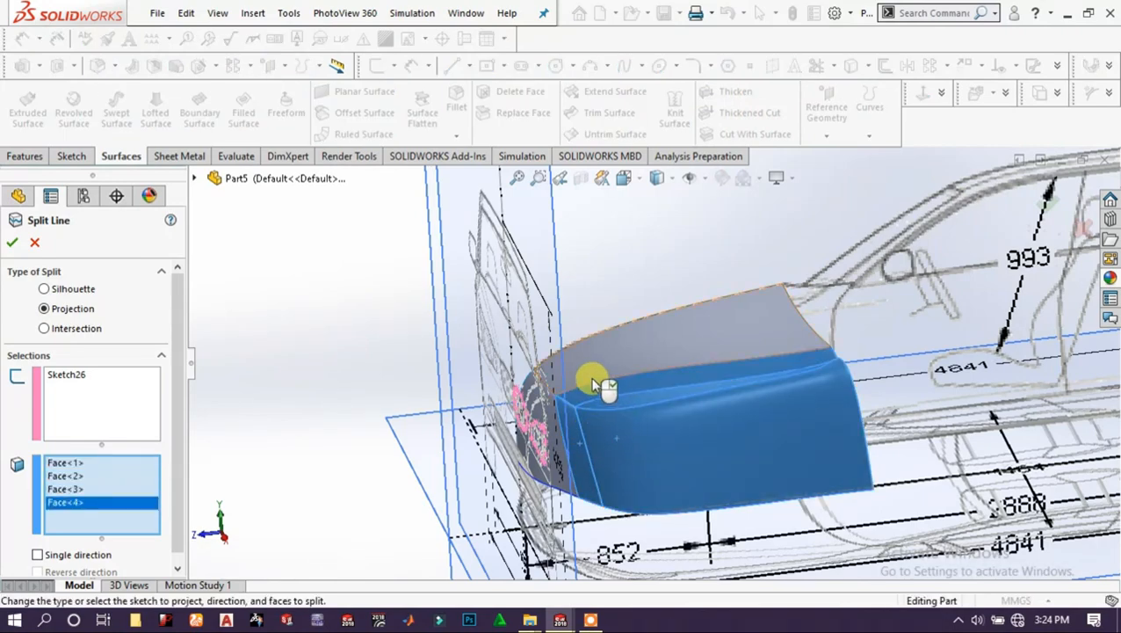
{"action": "left_click", "coordinate": [584, 386]}
{"action": "middle_click_drag", "start_coordinate": [571, 400], "coordinate": [544, 399]}
{"action": "left_click", "coordinate": [546, 401]}
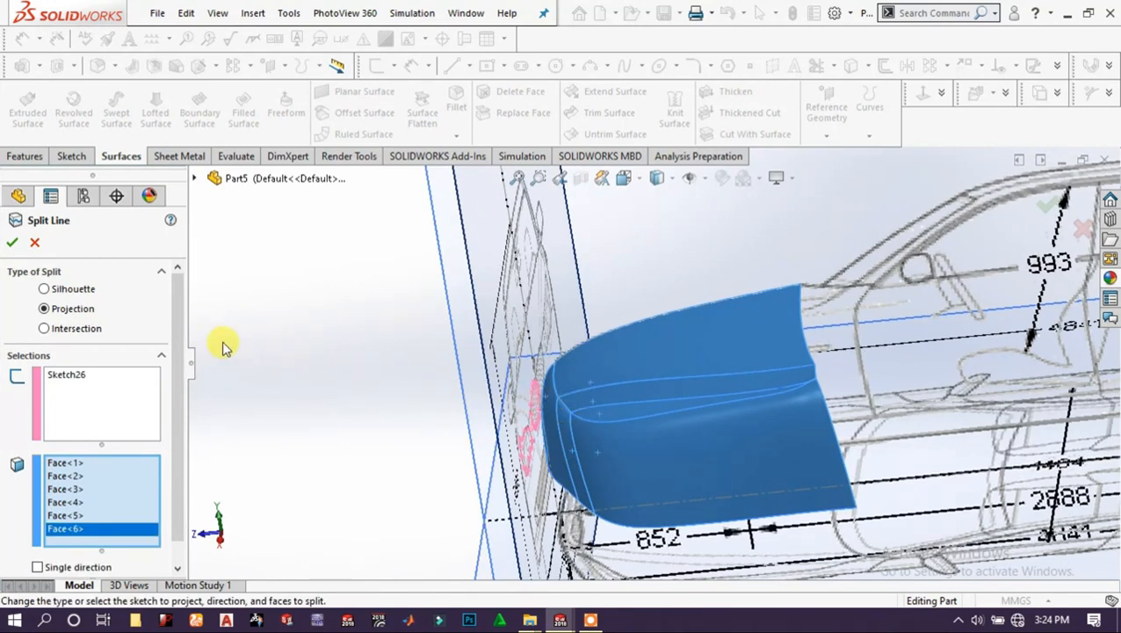
{"action": "left_click", "coordinate": [13, 246]}
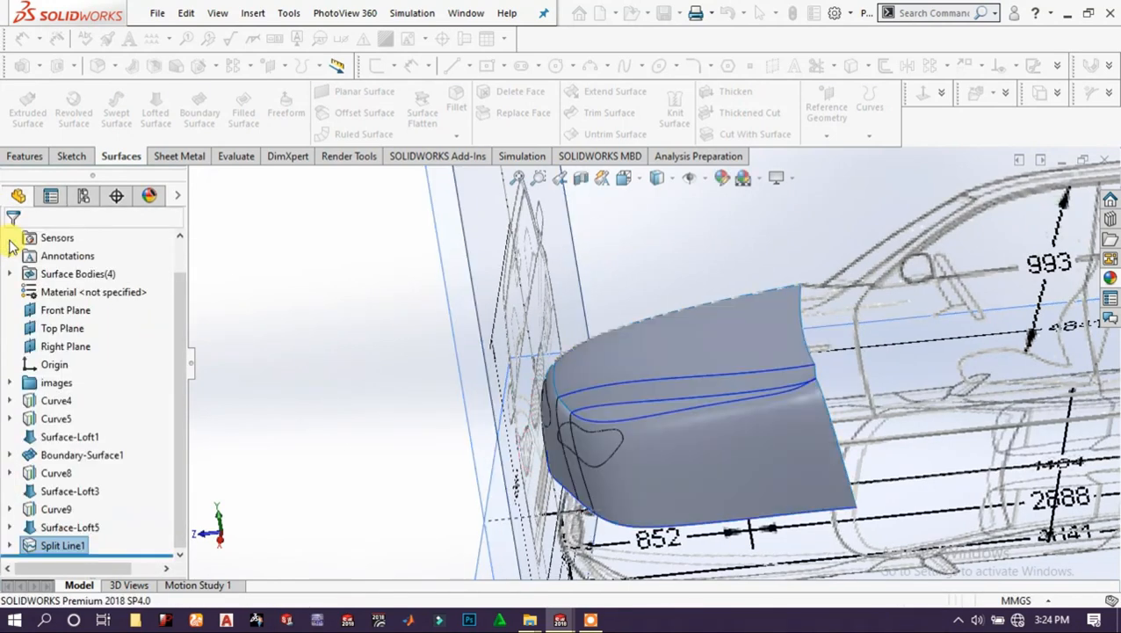
Hide the three blueprint picture sketches, Sketch1, Sketch2 and Sketch3, in the images folder.
{"action": "scroll", "coordinate": [793, 404], "scroll_direction": "down", "scroll_amount": 4}
{"action": "scroll", "coordinate": [794, 404], "scroll_direction": "up", "scroll_amount": 5}
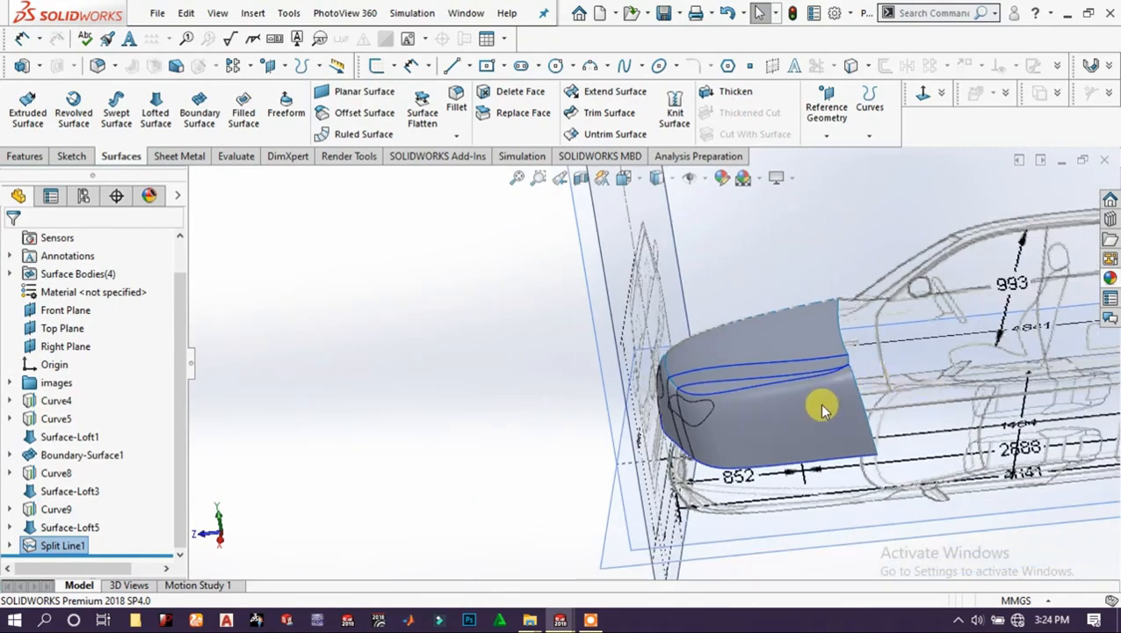
{"action": "middle_click_drag", "start_coordinate": [820, 405], "coordinate": [839, 356]}
{"action": "scroll", "coordinate": [514, 354], "scroll_direction": "up", "scroll_amount": 5}
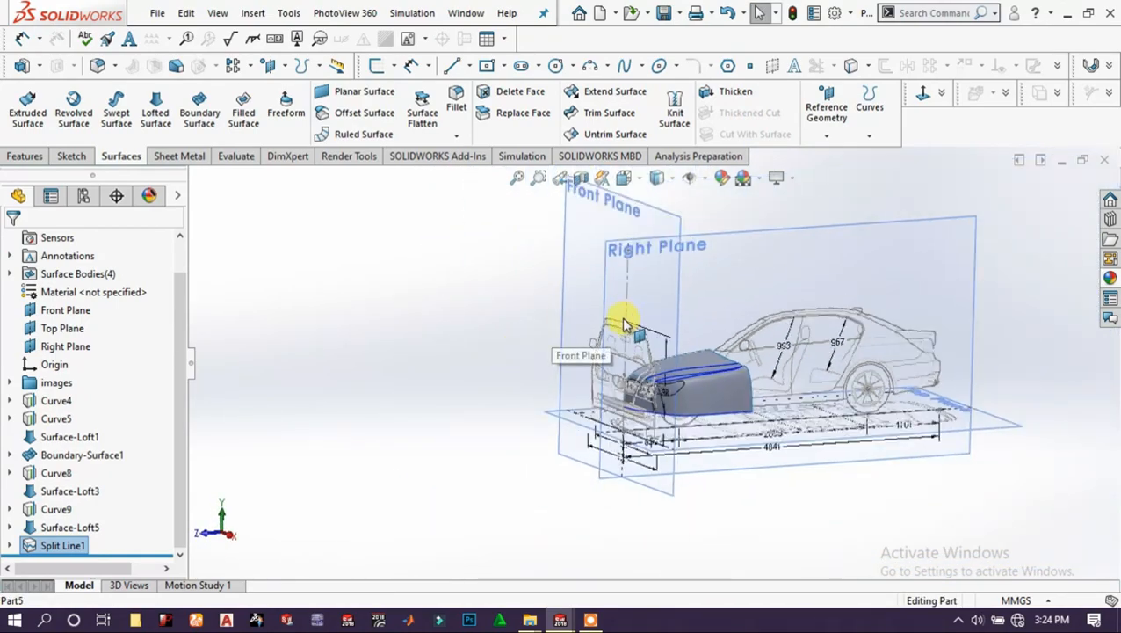
{"action": "middle_click_drag", "start_coordinate": [633, 321], "coordinate": [552, 367]}
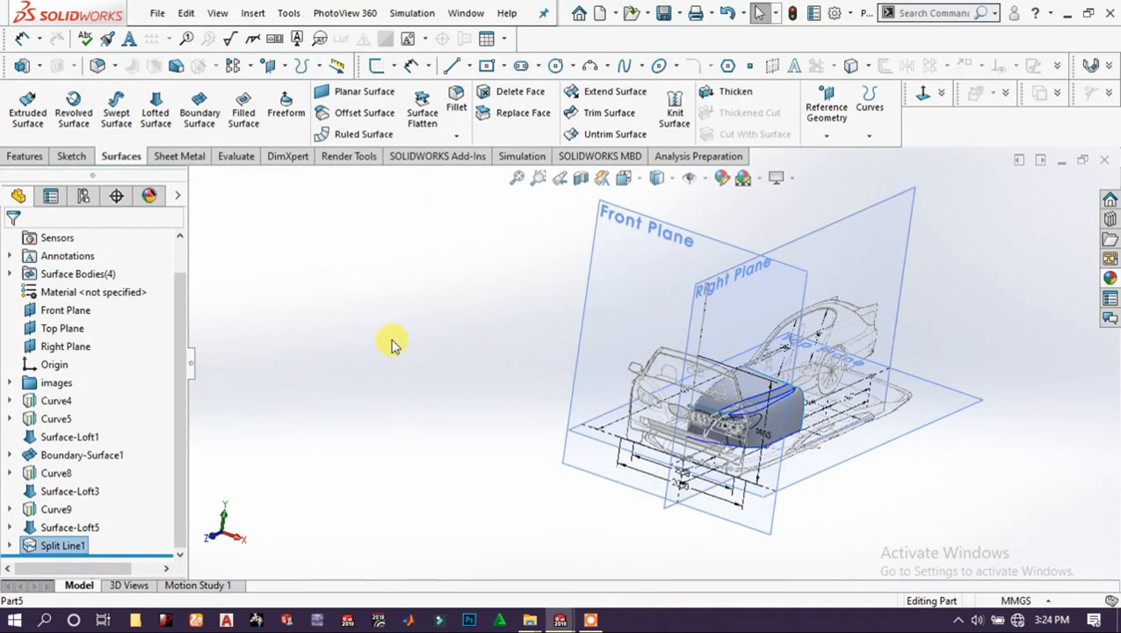
{"action": "left_click", "coordinate": [9, 384]}
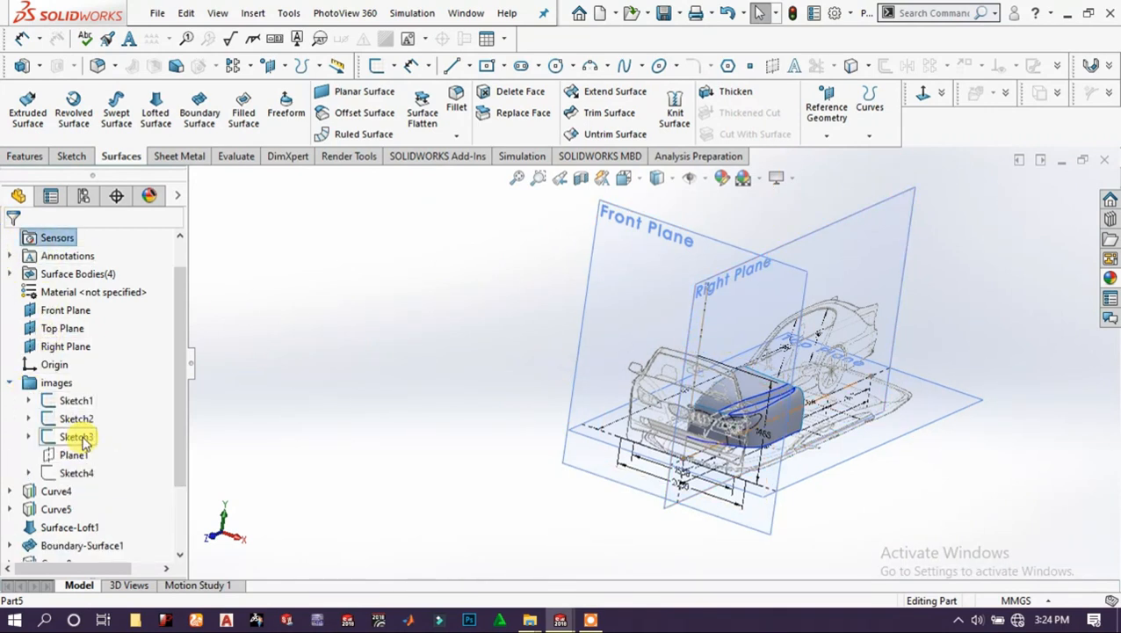
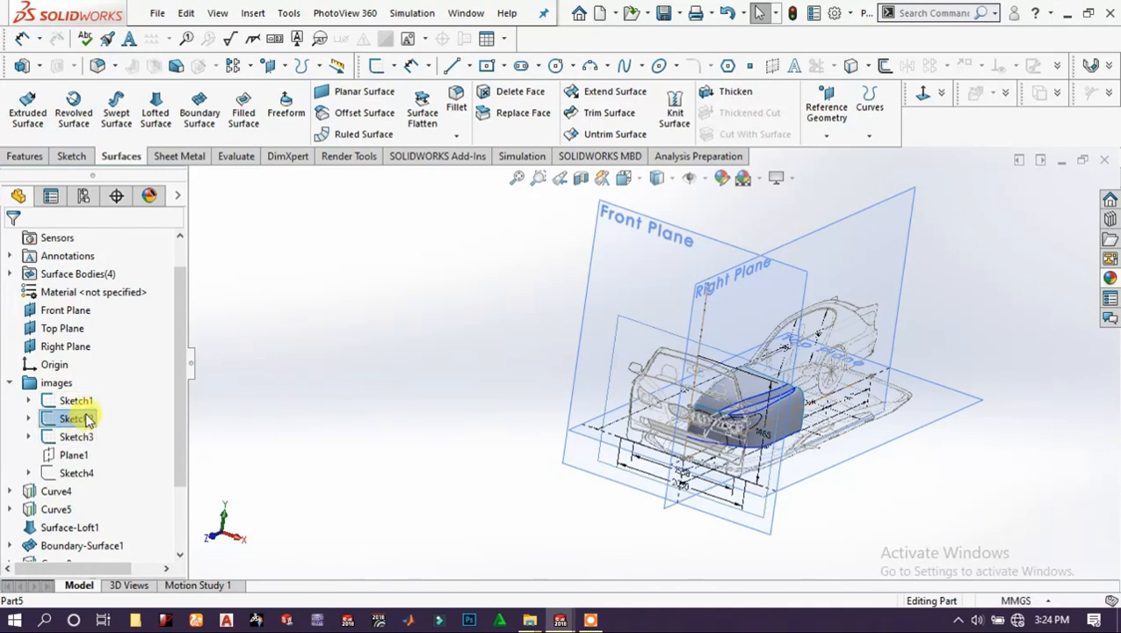
{"action": "left_click", "coordinate": [97, 403]}
{"action": "left_click", "coordinate": [97, 401]}
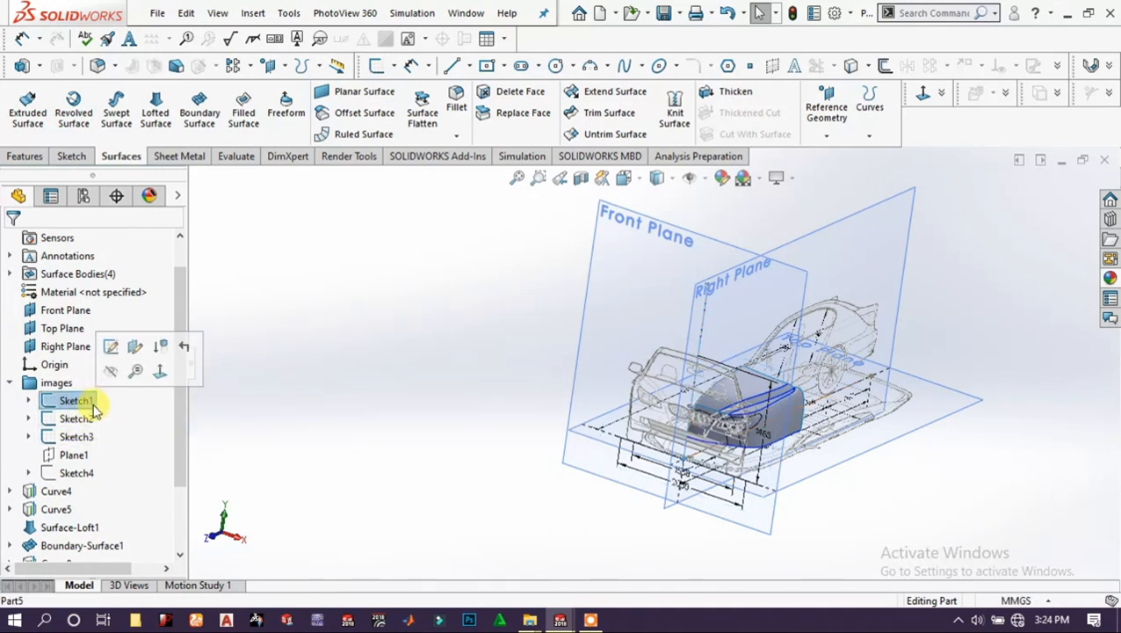
{"action": "left_click", "coordinate": [91, 417]}
{"action": "left_click", "coordinate": [103, 392]}
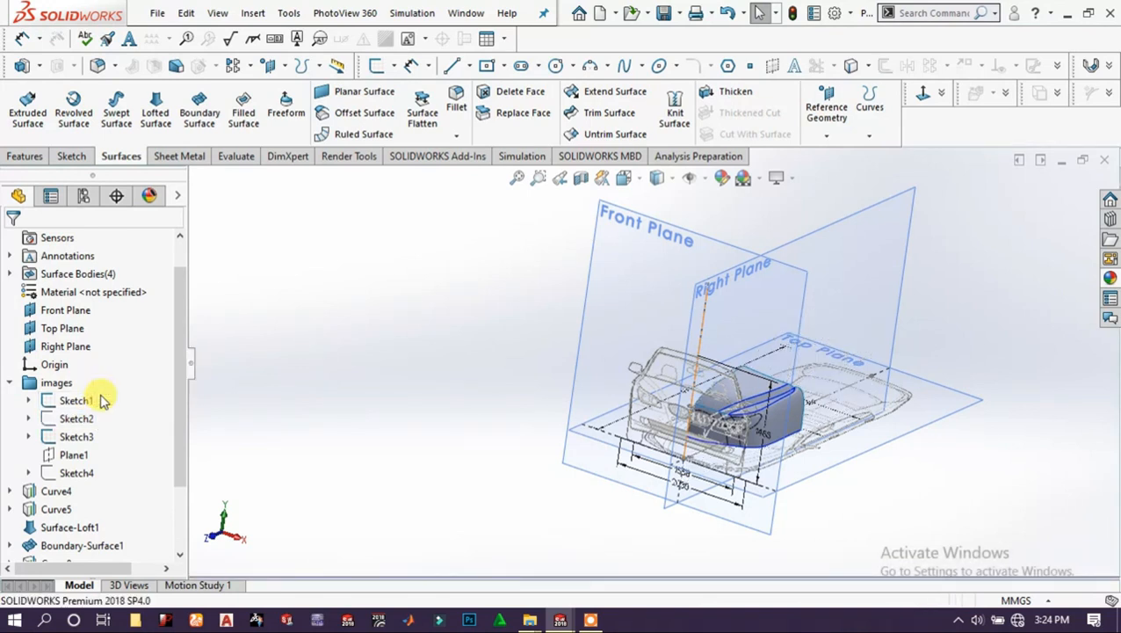
{"action": "left_click", "coordinate": [81, 435]}
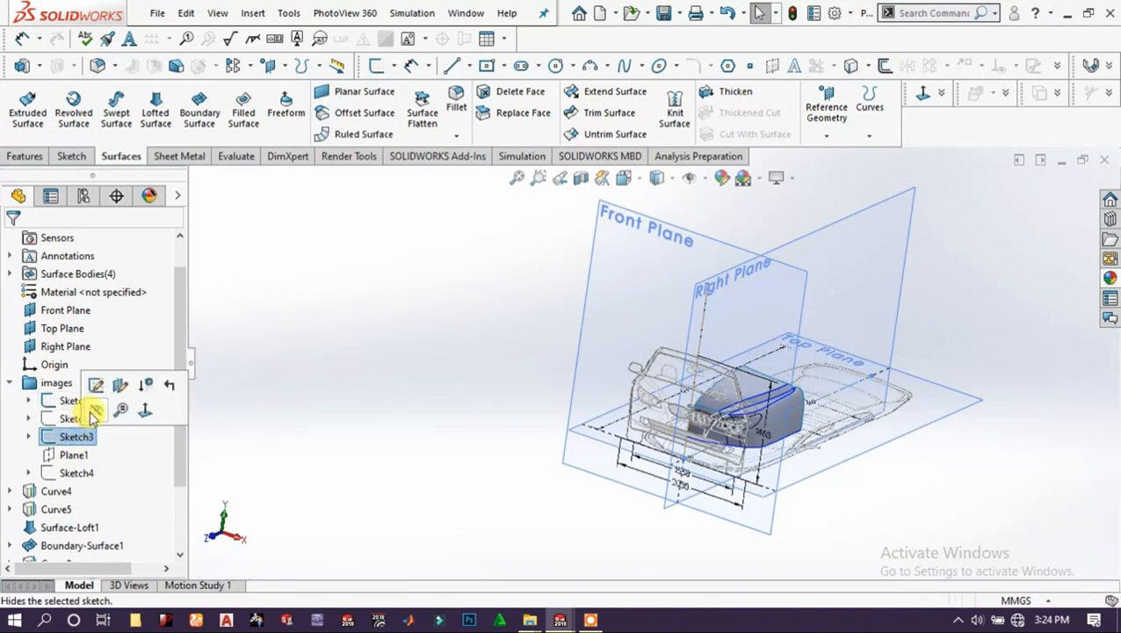
{"action": "left_click", "coordinate": [94, 417]}
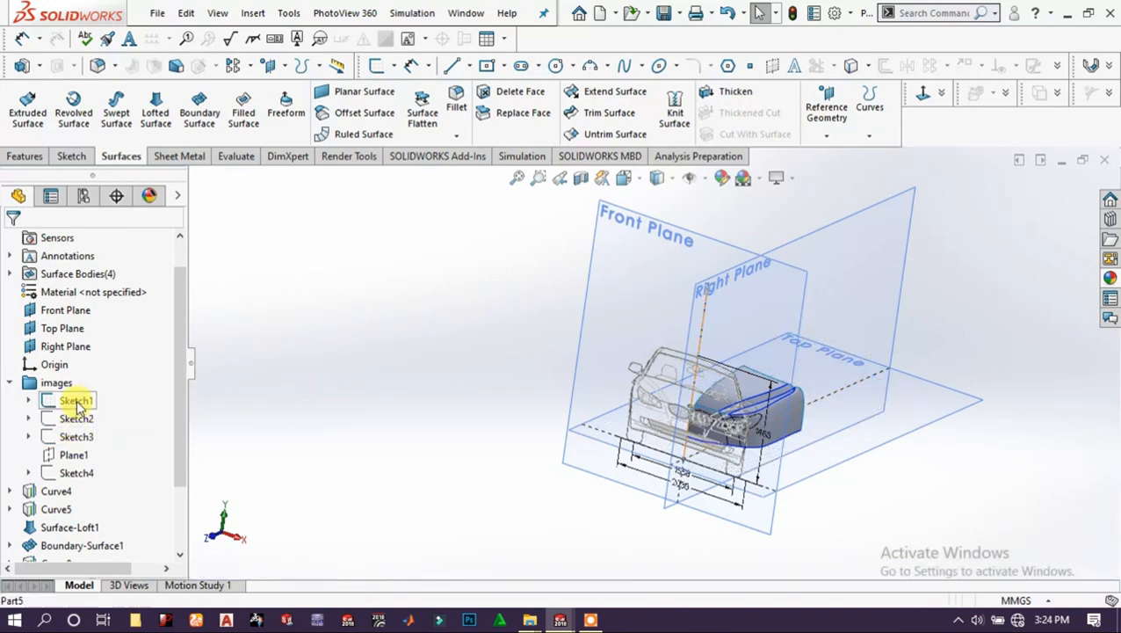
{"action": "left_click", "coordinate": [79, 403]}
{"action": "left_click", "coordinate": [93, 380]}
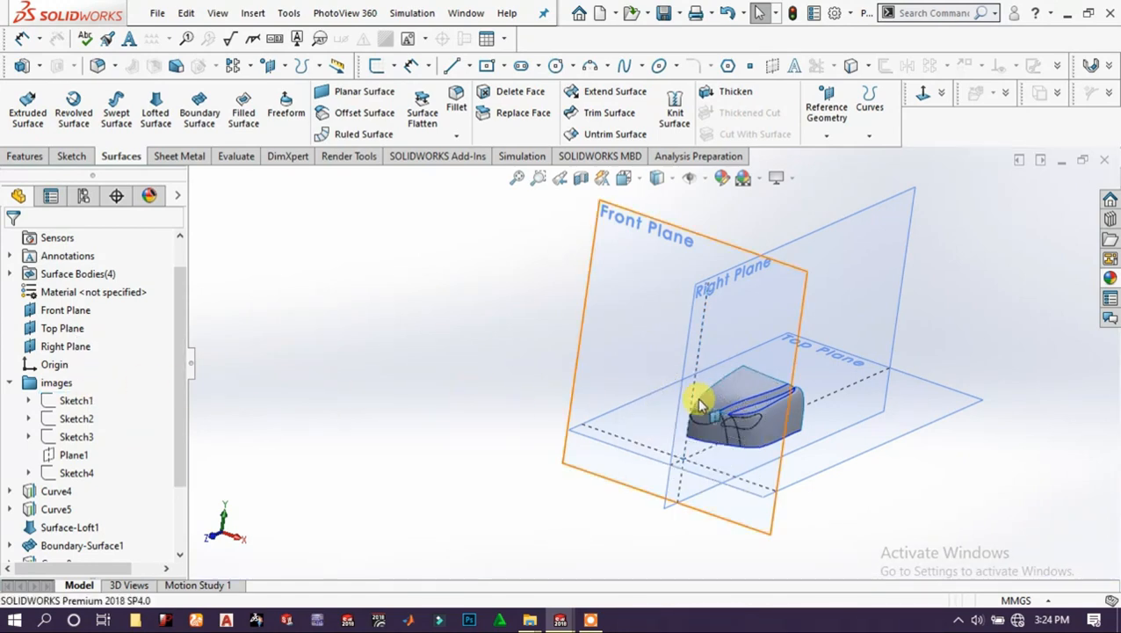
Delete the three headlight faces and the grille face from the front surfaces, using the plain Delete option without patching or filling.
{"action": "scroll", "coordinate": [756, 432], "scroll_direction": "down", "scroll_amount": 5}
{"action": "left_click", "coordinate": [738, 430]}
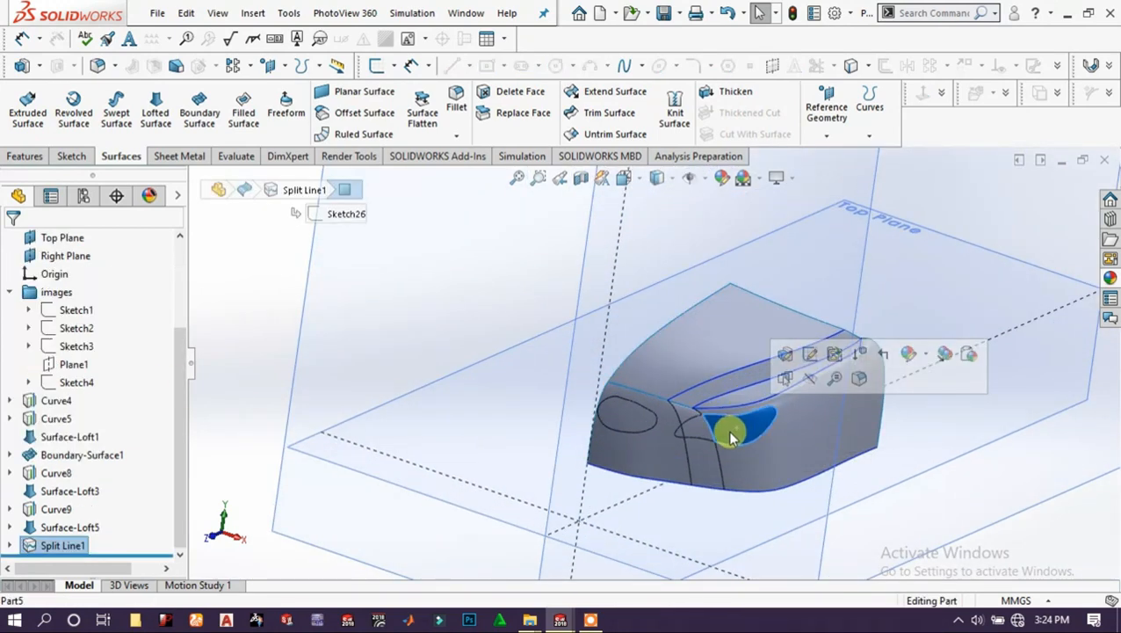
{"action": "scroll", "coordinate": [683, 436], "scroll_direction": "down", "scroll_amount": 5}
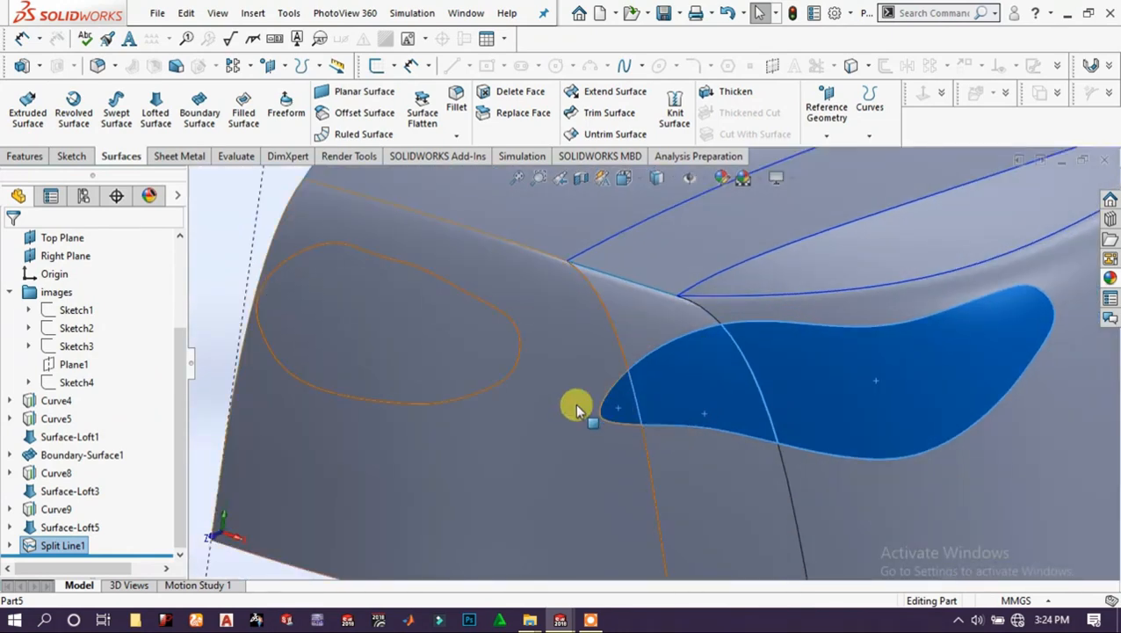
{"action": "left_click", "coordinate": [385, 374], "text": "ctrl"}
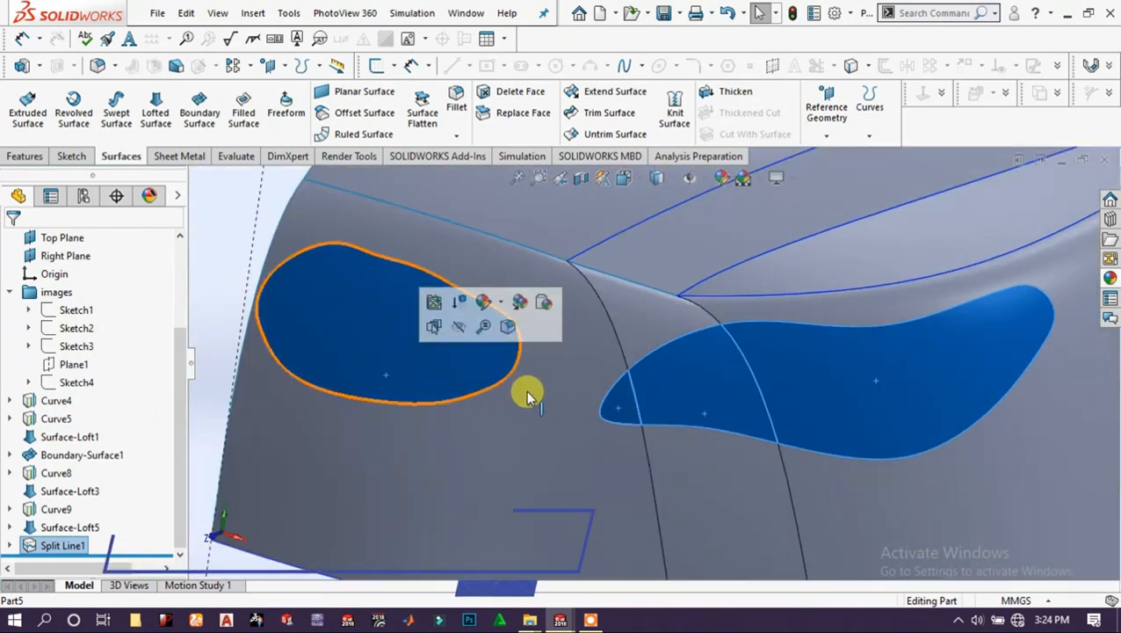
{"action": "middle_click_drag", "start_coordinate": [526, 390], "coordinate": [558, 317]}
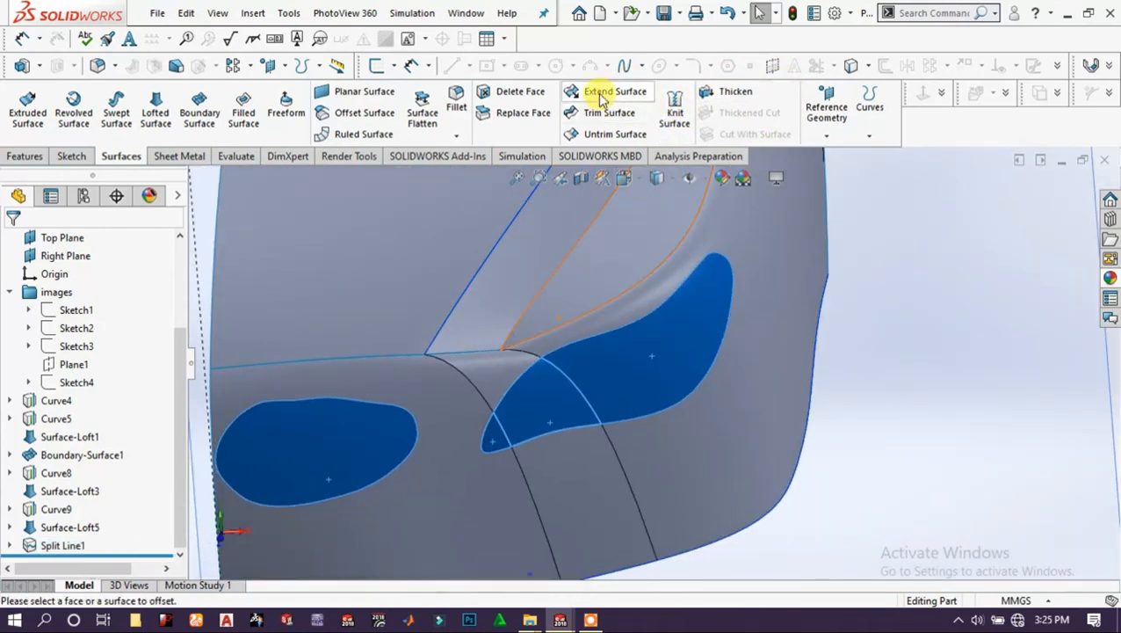
{"action": "left_click", "coordinate": [496, 93]}
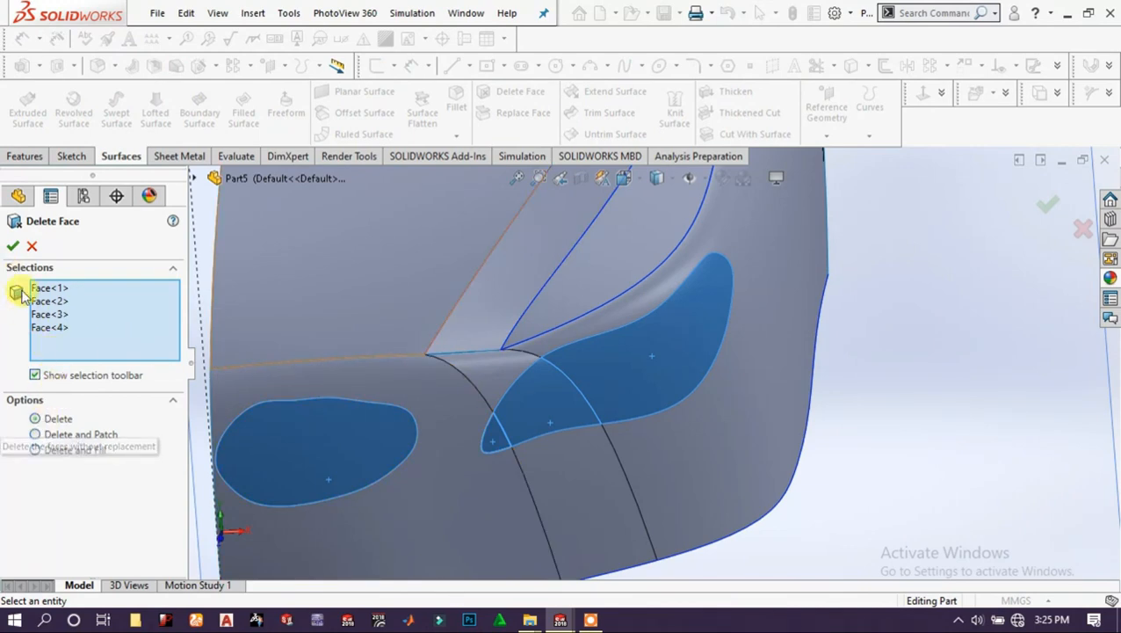
{"action": "left_click", "coordinate": [13, 246]}
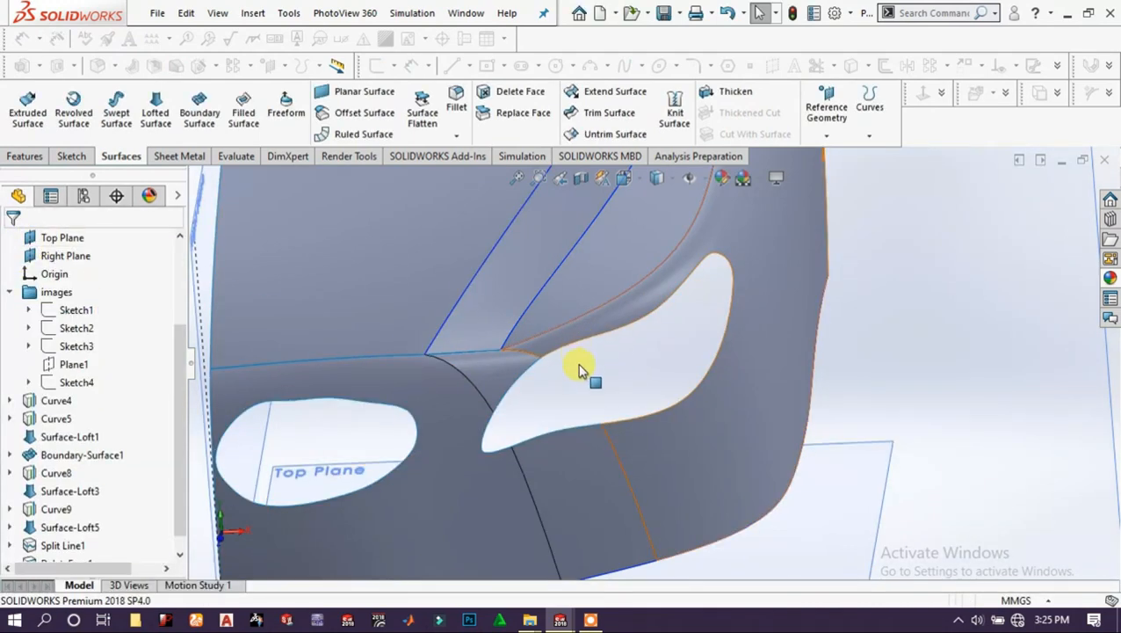
Show the three blueprint picture sketches, Sketch1, Sketch2 and Sketch3, together.
{"action": "scroll", "coordinate": [509, 386], "scroll_direction": "up", "scroll_amount": 6}
{"action": "mouse_move", "coordinate": [492, 386]}
{"action": "middle_mouse_down"}
{"action": "mouse_move", "coordinate": [503, 379]}
{"action": "mouse_move", "coordinate": [483, 303]}
{"action": "mouse_move", "coordinate": [463, 362]}
{"action": "middle_mouse_up"}
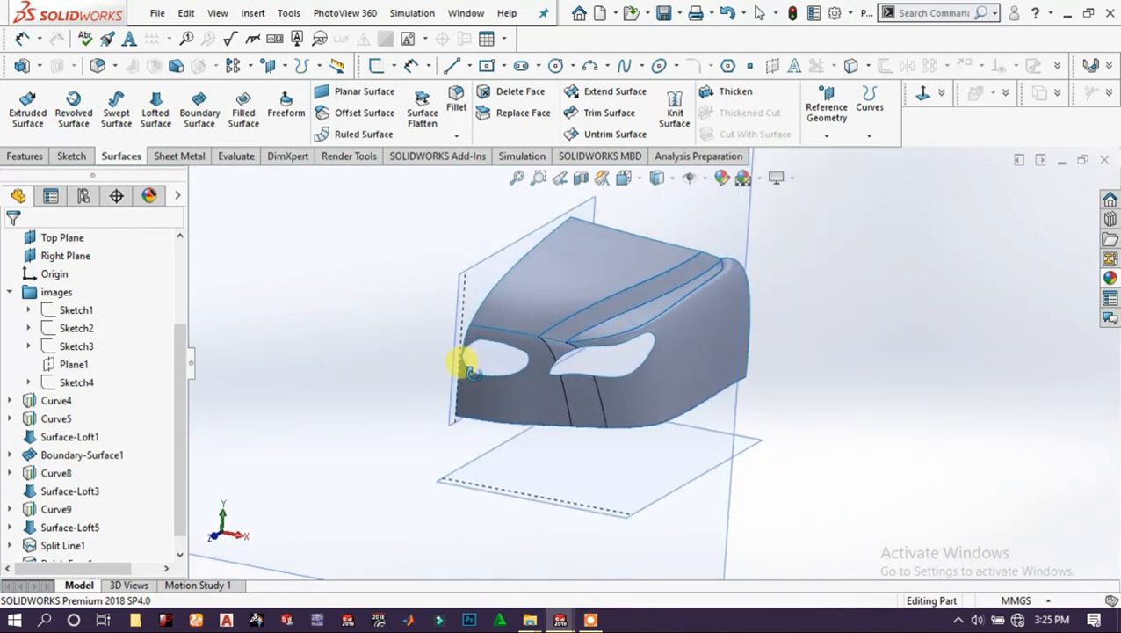
{"action": "left_click", "coordinate": [68, 345]}
{"action": "left_click", "coordinate": [71, 328], "text": "ctrl"}
{"action": "left_click", "coordinate": [70, 309], "text": "ctrl"}
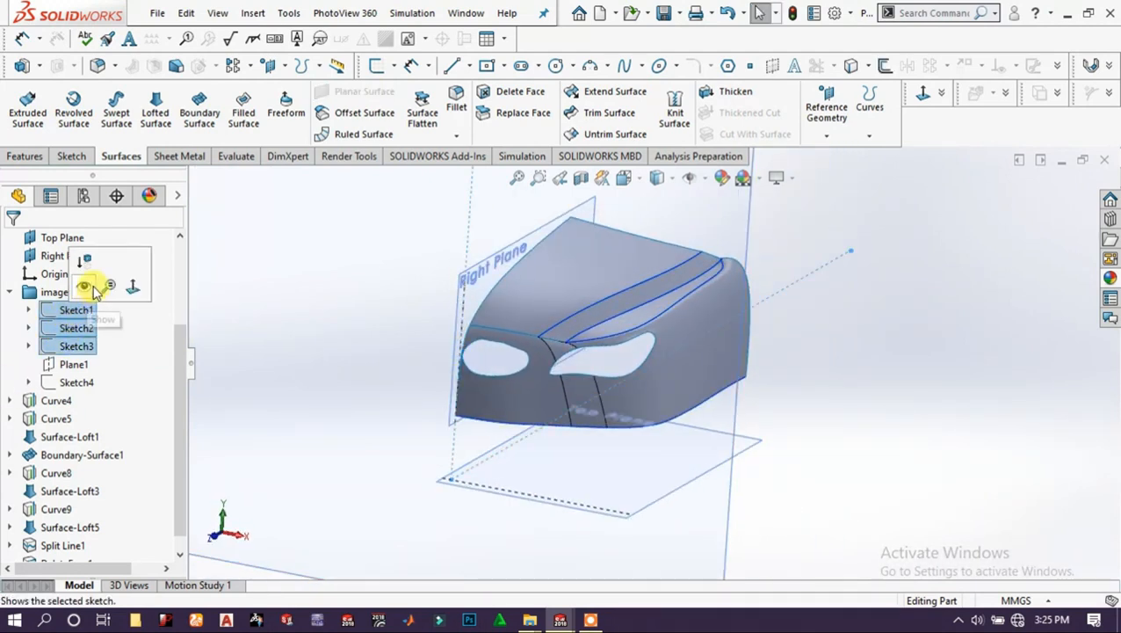
{"action": "left_click", "coordinate": [93, 287]}
{"action": "scroll", "coordinate": [551, 358], "scroll_direction": "up", "scroll_amount": 4}
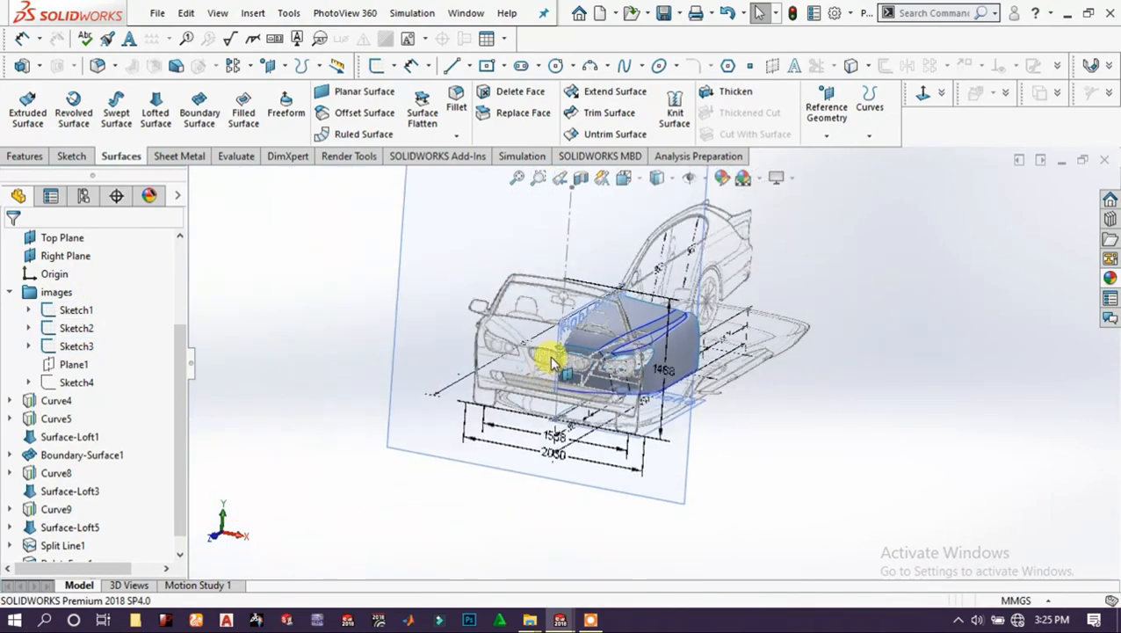
{"action": "scroll", "coordinate": [551, 359], "scroll_direction": "down", "scroll_amount": 6}
{"action": "scroll", "coordinate": [781, 395], "scroll_direction": "up", "scroll_amount": 2}
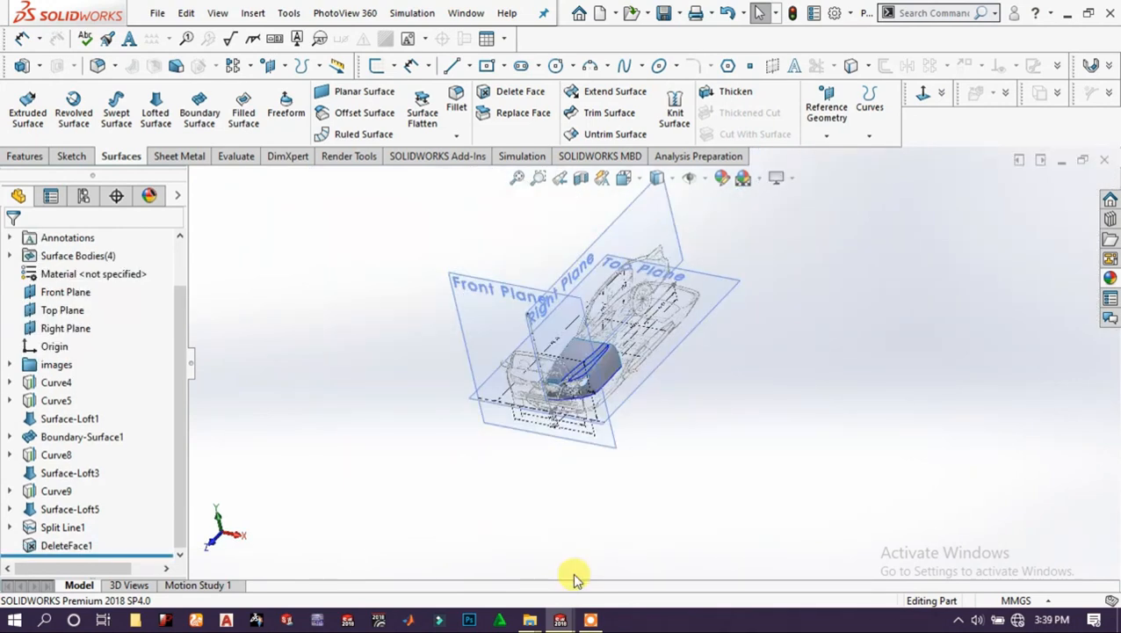
Sketch a line about 12 mm long on the Right Plane from the hood's rear centre point to the windshield base, and exit the sketch.
{"action": "left_click", "coordinate": [622, 231]}
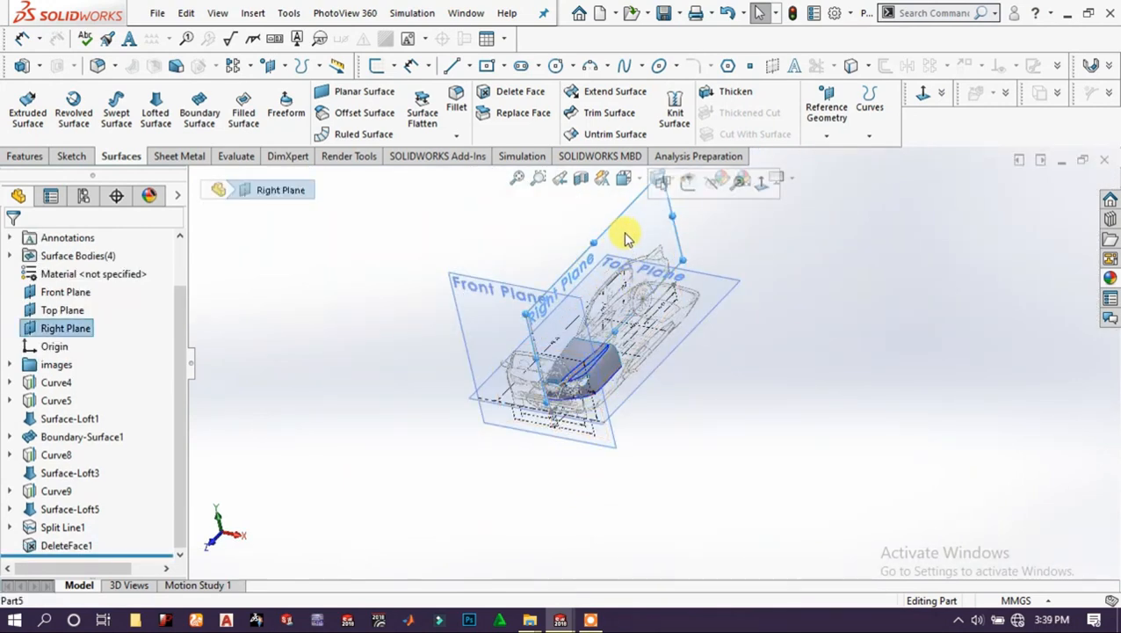
{"action": "left_click", "coordinate": [687, 184]}
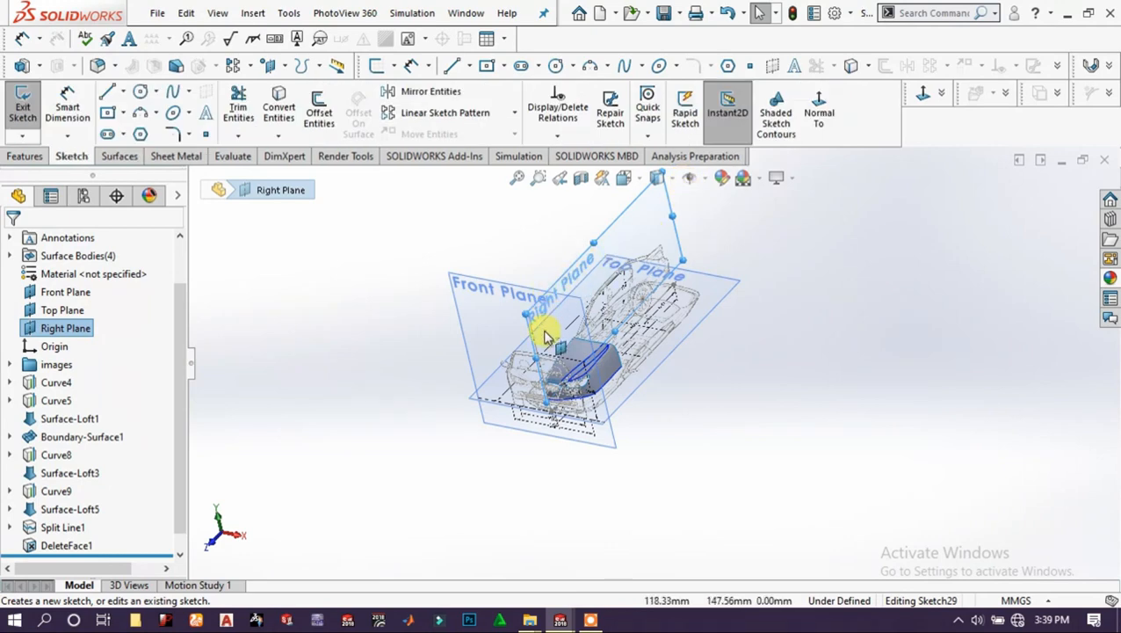
{"action": "scroll", "coordinate": [593, 375], "scroll_direction": "down", "scroll_amount": 10}
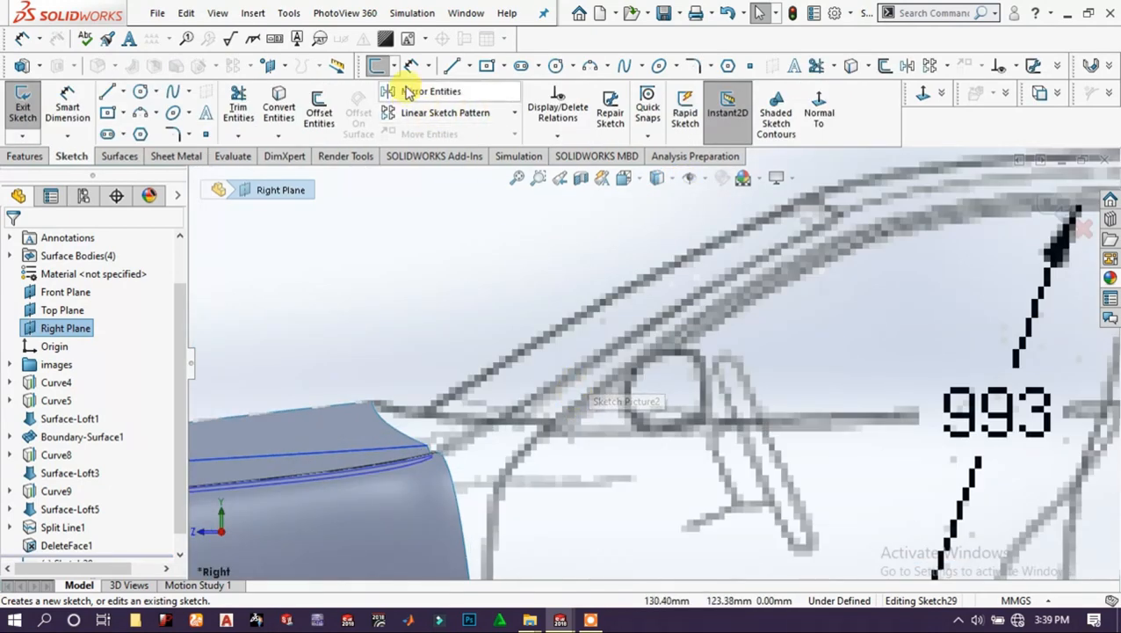
{"action": "left_click", "coordinate": [453, 69]}
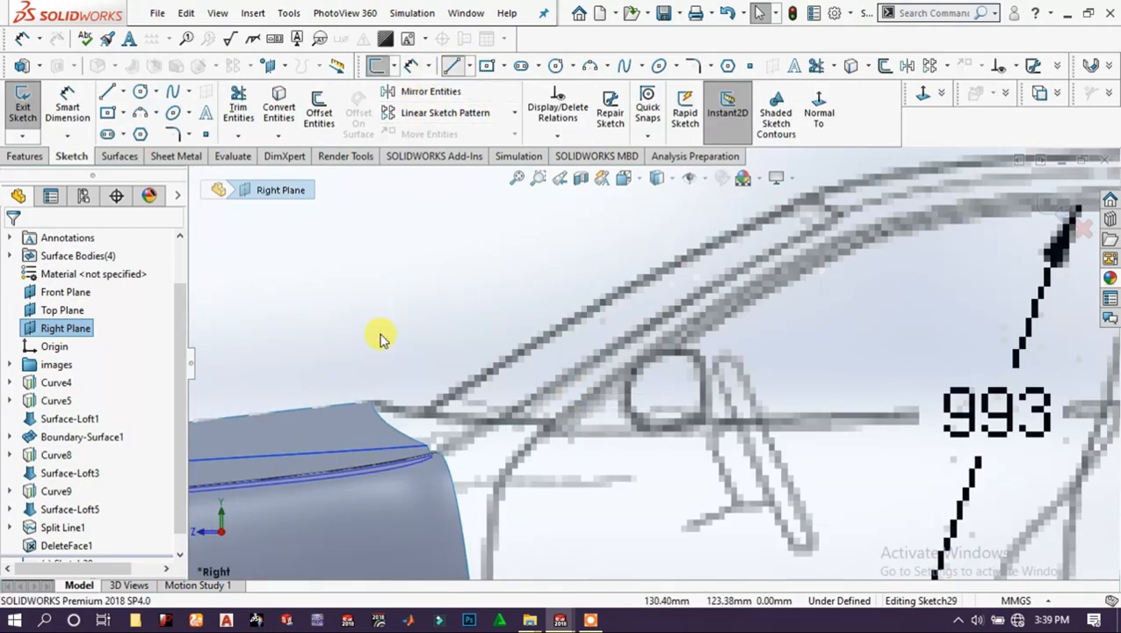
{"action": "left_click", "coordinate": [374, 405]}
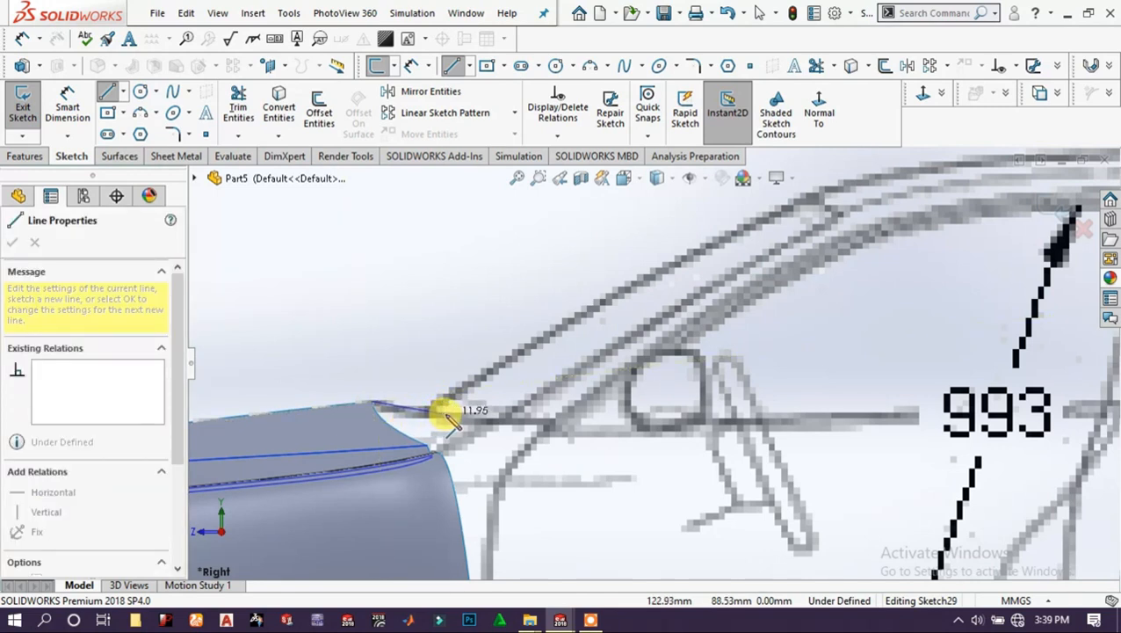
{"action": "left_click", "coordinate": [448, 413]}
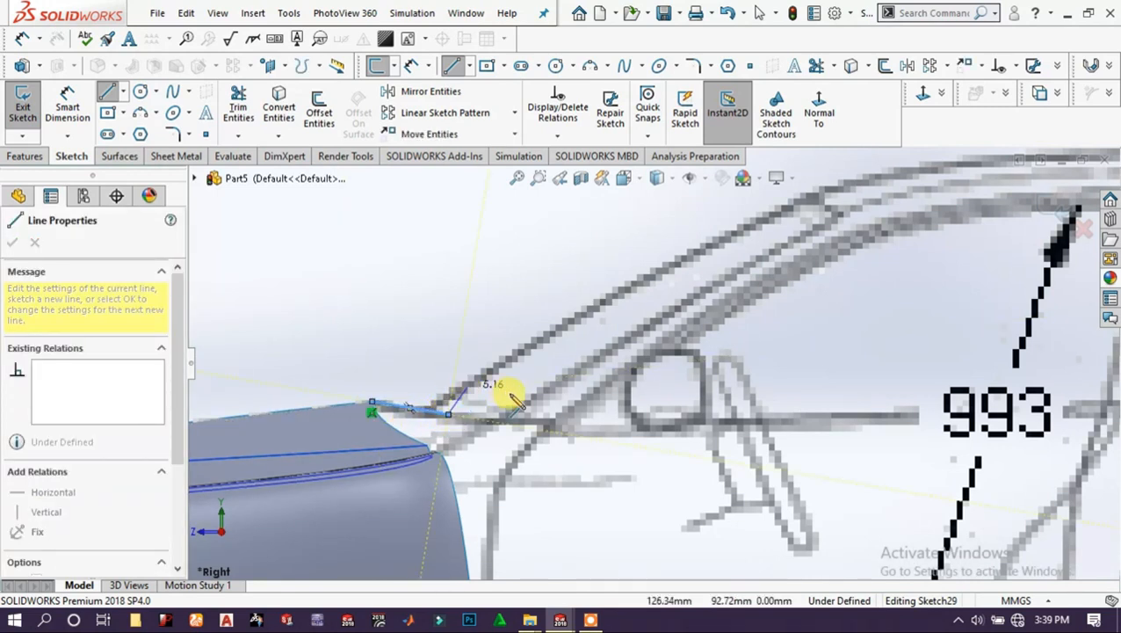
{"action": "right_click", "coordinate": [508, 394]}
{"action": "left_click", "coordinate": [509, 393]}
{"action": "key", "text": "Escape"}
{"action": "scroll", "coordinate": [509, 393], "scroll_direction": "up", "scroll_amount": 5}
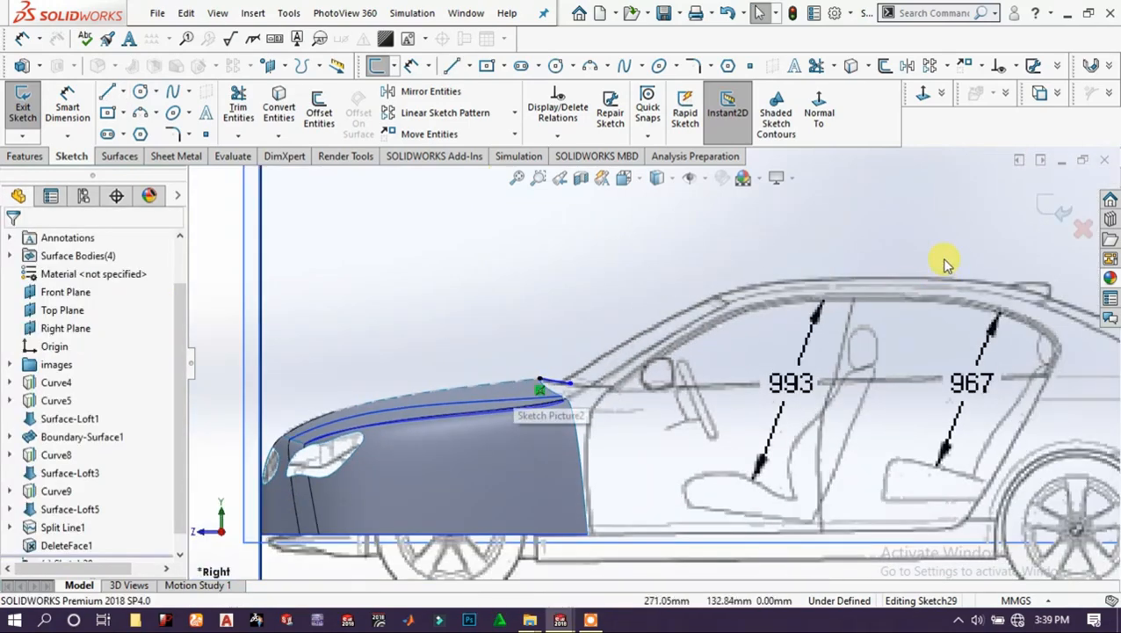
{"action": "left_click", "coordinate": [1043, 201]}
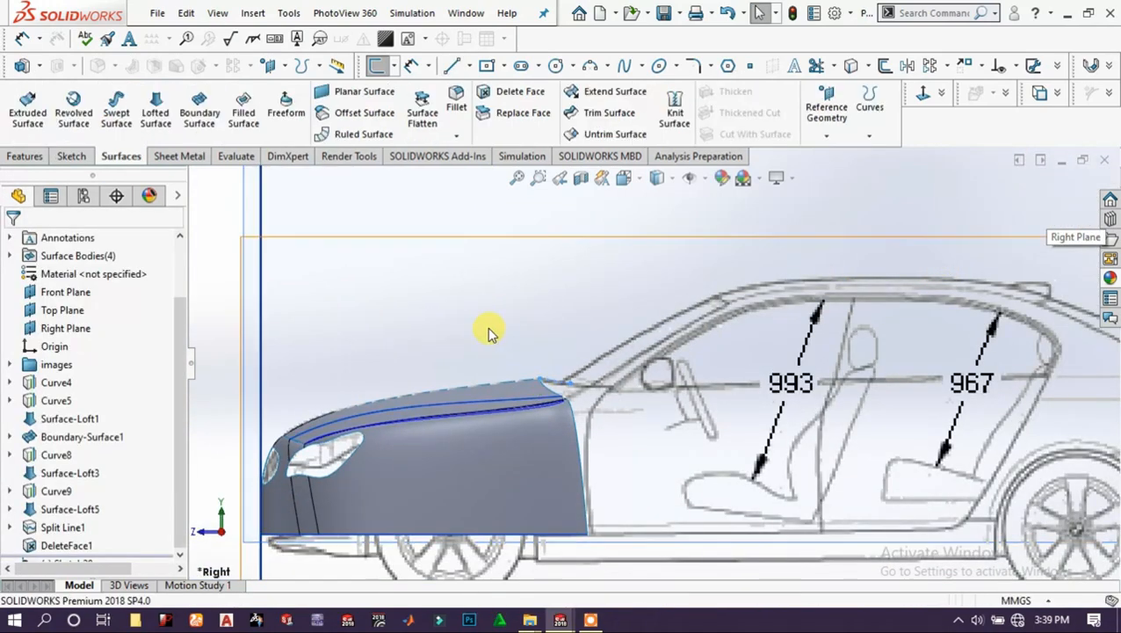
On the Top Plane, sketch a two-point spline from the hood's rear edge to the windshield's outer corner at about X 66.14, Y 132.57 mm.
{"action": "middle_click_drag", "start_coordinate": [488, 392], "coordinate": [475, 456]}
{"action": "scroll", "coordinate": [529, 393], "scroll_direction": "up", "scroll_amount": 3}
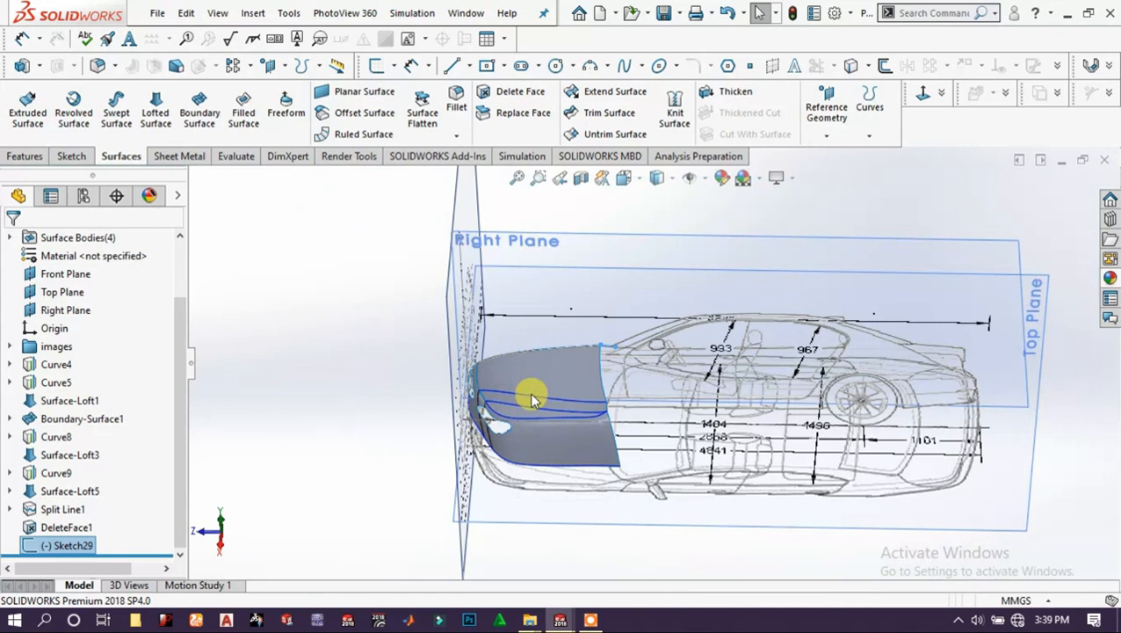
{"action": "left_click", "coordinate": [533, 522]}
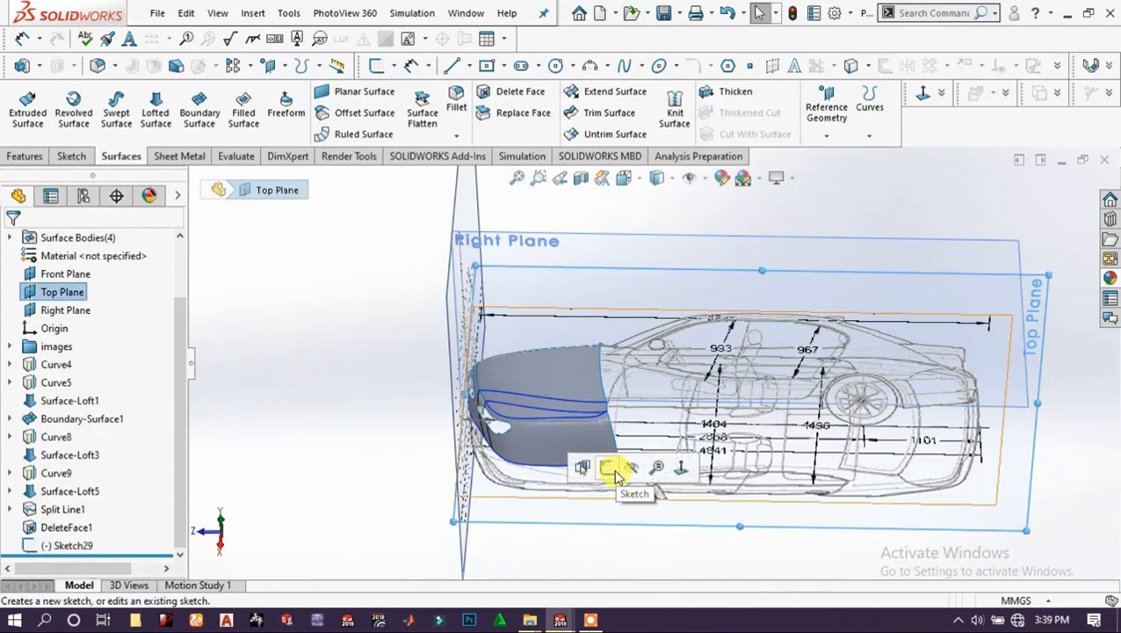
{"action": "left_click", "coordinate": [615, 474]}
{"action": "scroll", "coordinate": [763, 400], "scroll_direction": "down", "scroll_amount": 5}
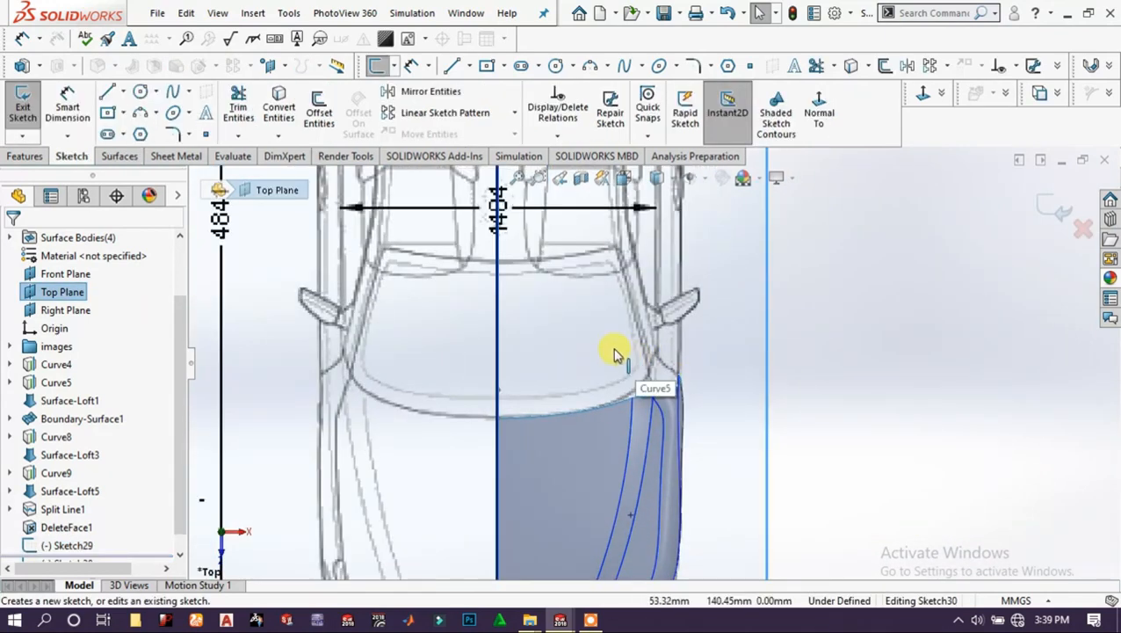
{"action": "scroll", "coordinate": [615, 354], "scroll_direction": "down", "scroll_amount": 3}
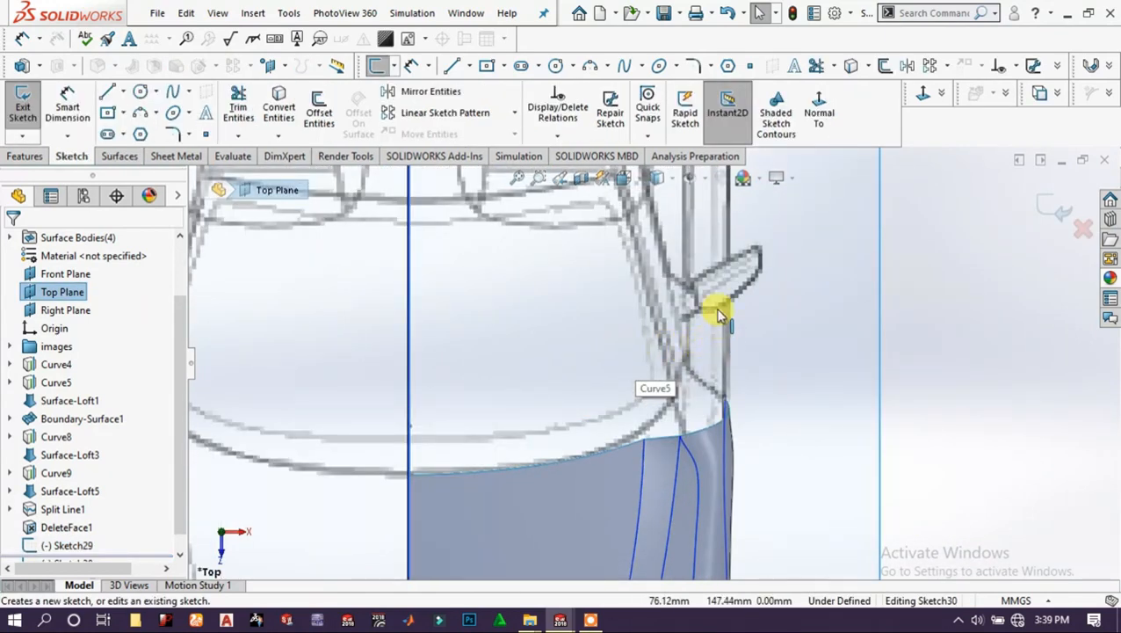
{"action": "left_click", "coordinate": [623, 66]}
{"action": "scroll", "coordinate": [673, 454], "scroll_direction": "down", "scroll_amount": 3}
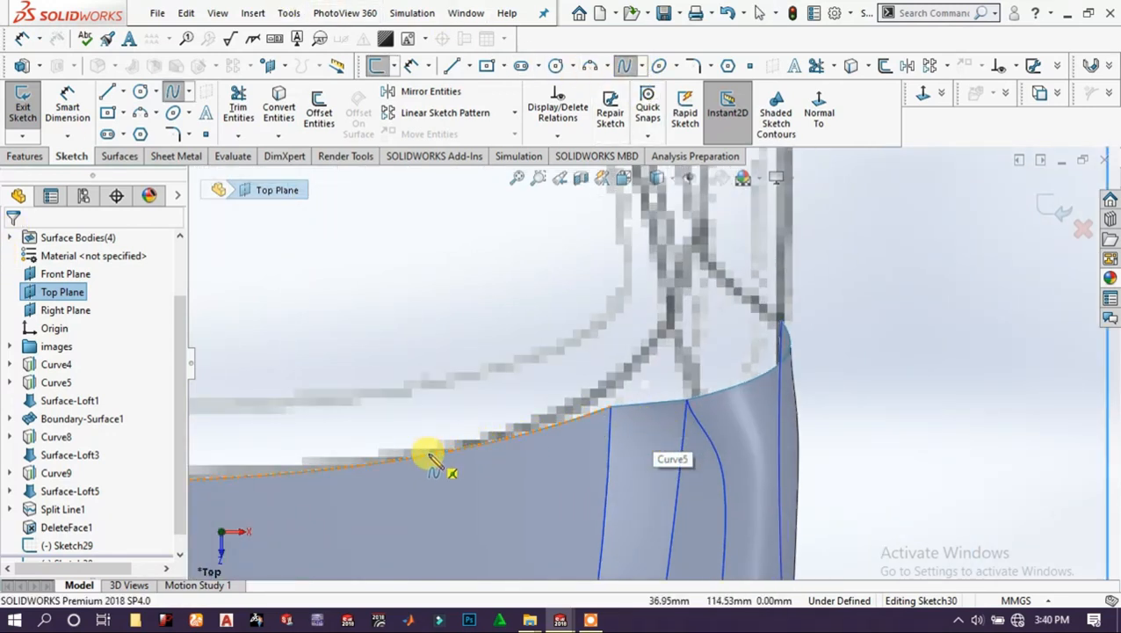
{"action": "left_click", "coordinate": [430, 455]}
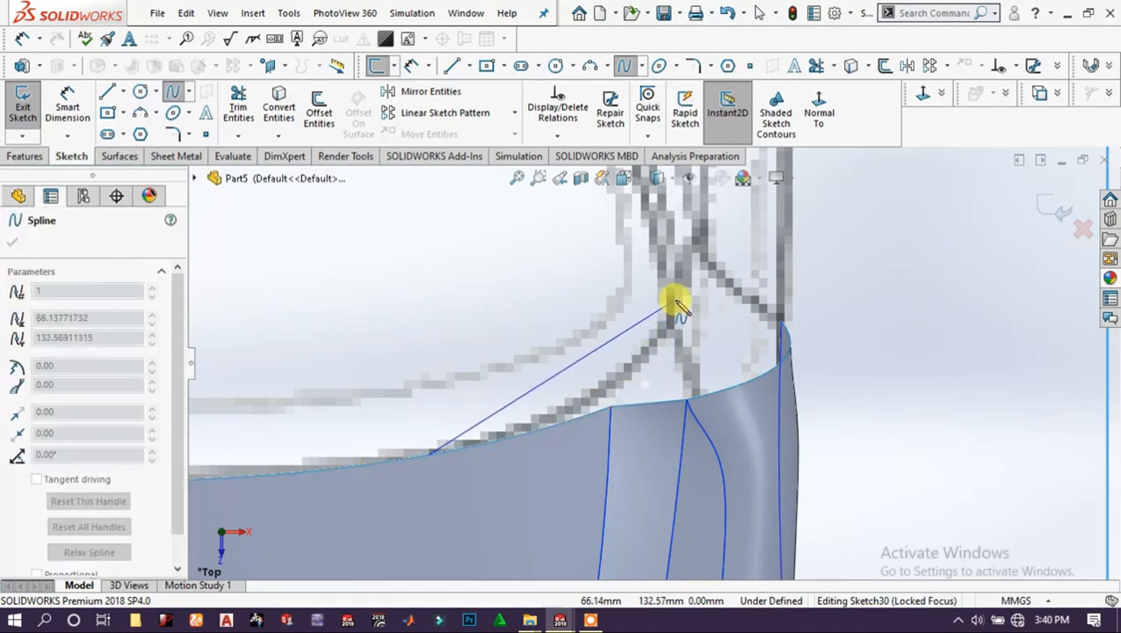
{"action": "left_click", "coordinate": [674, 300]}
{"action": "key", "text": "Escape"}
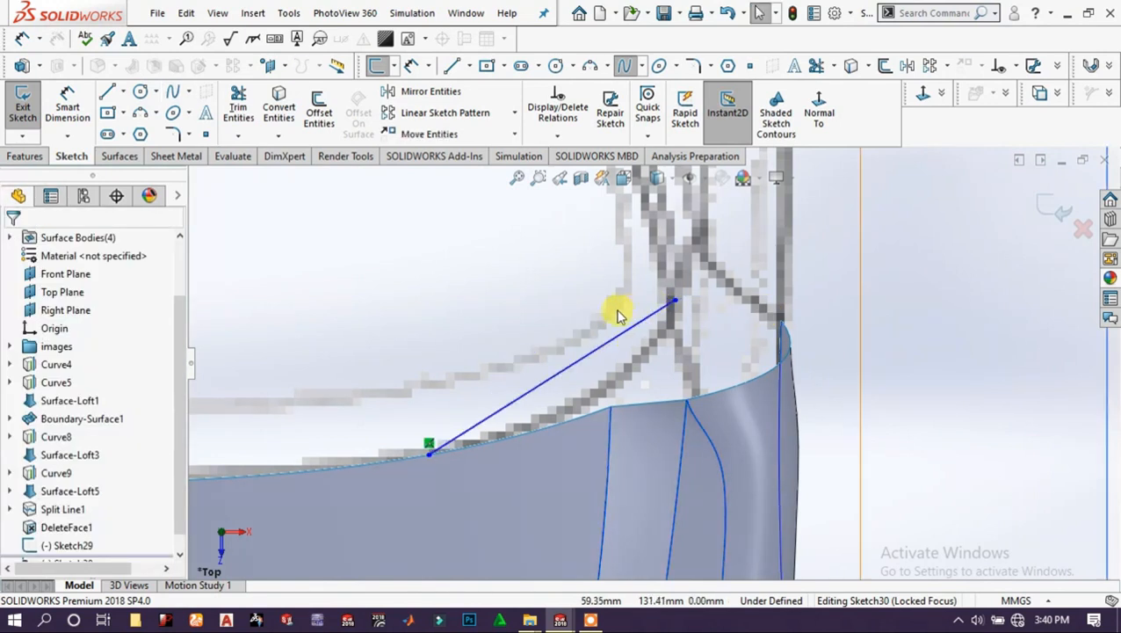
Bend the Top Plane spline with its end tangent handles to follow the windshield-base curve in the blueprint, and exit the sketch.
{"action": "left_click", "coordinate": [581, 358]}
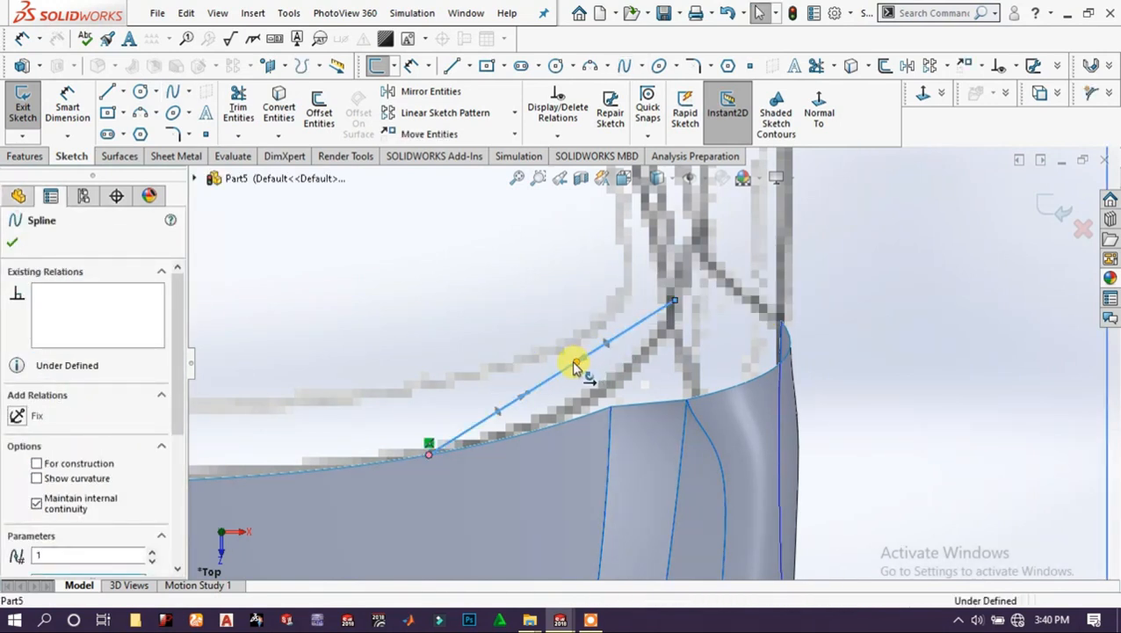
{"action": "left_click_drag", "start_coordinate": [573, 362], "coordinate": [654, 386]}
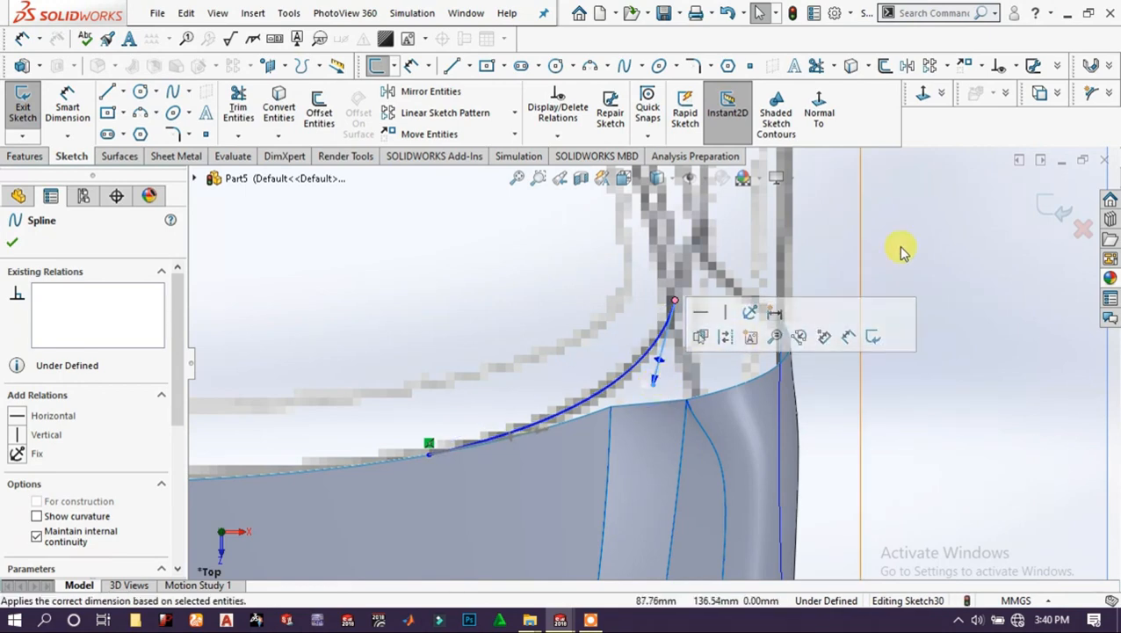
{"action": "left_click", "coordinate": [1058, 200]}
{"action": "left_click", "coordinate": [1062, 200]}
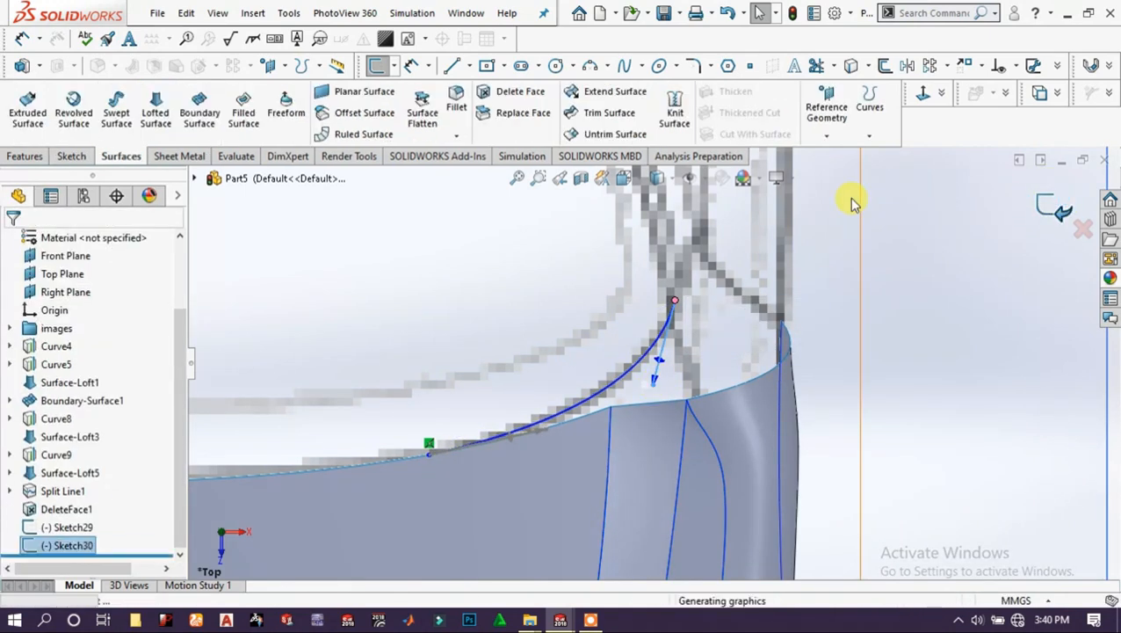
Create a sketch-on-sketch projected curve from the windshield-base spline Sketch30 and the side-view line Sketch29.
{"action": "scroll", "coordinate": [705, 317], "scroll_direction": "up", "scroll_amount": 5}
{"action": "scroll", "coordinate": [516, 434], "scroll_direction": "up", "scroll_amount": 3}
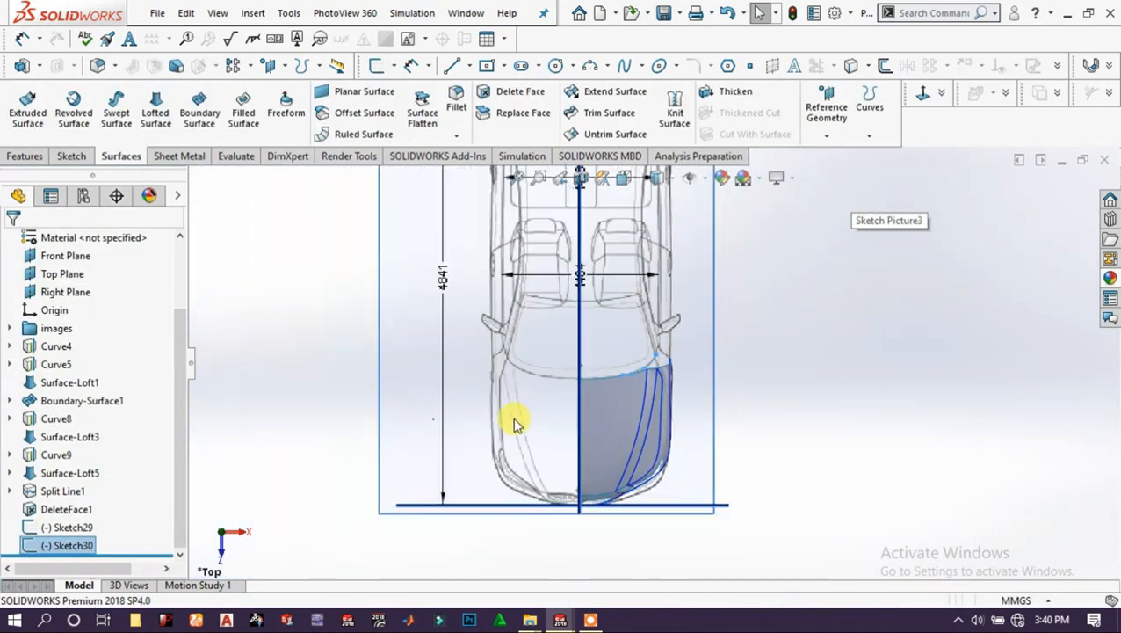
{"action": "middle_click_drag", "start_coordinate": [513, 420], "coordinate": [439, 312]}
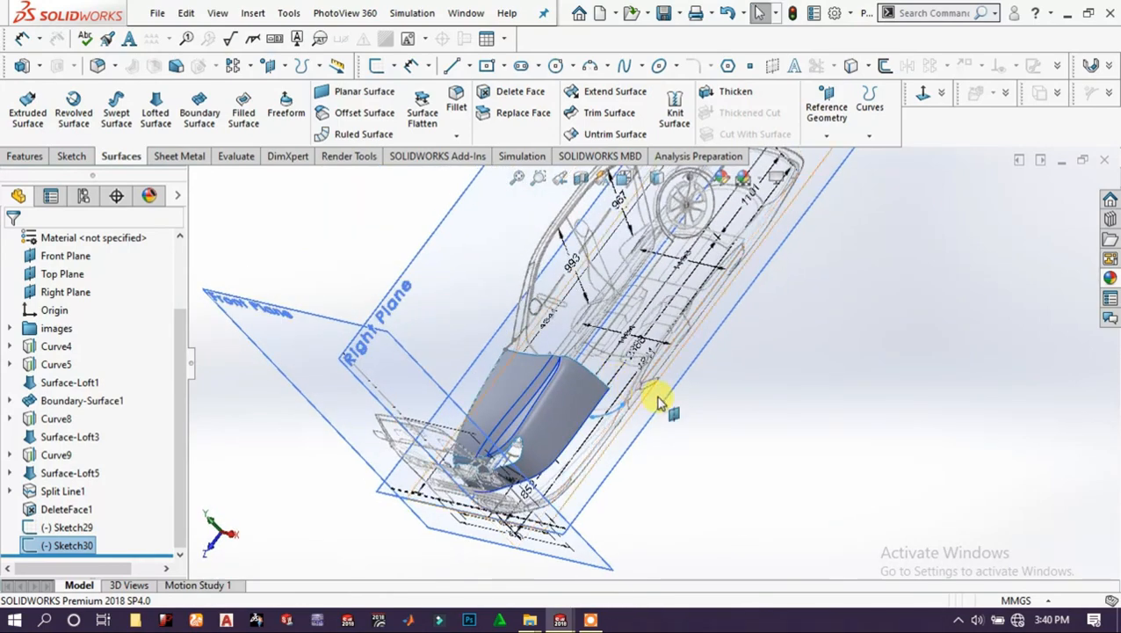
{"action": "scroll", "coordinate": [501, 350], "scroll_direction": "down", "scroll_amount": 3}
{"action": "scroll", "coordinate": [600, 352], "scroll_direction": "down", "scroll_amount": 3}
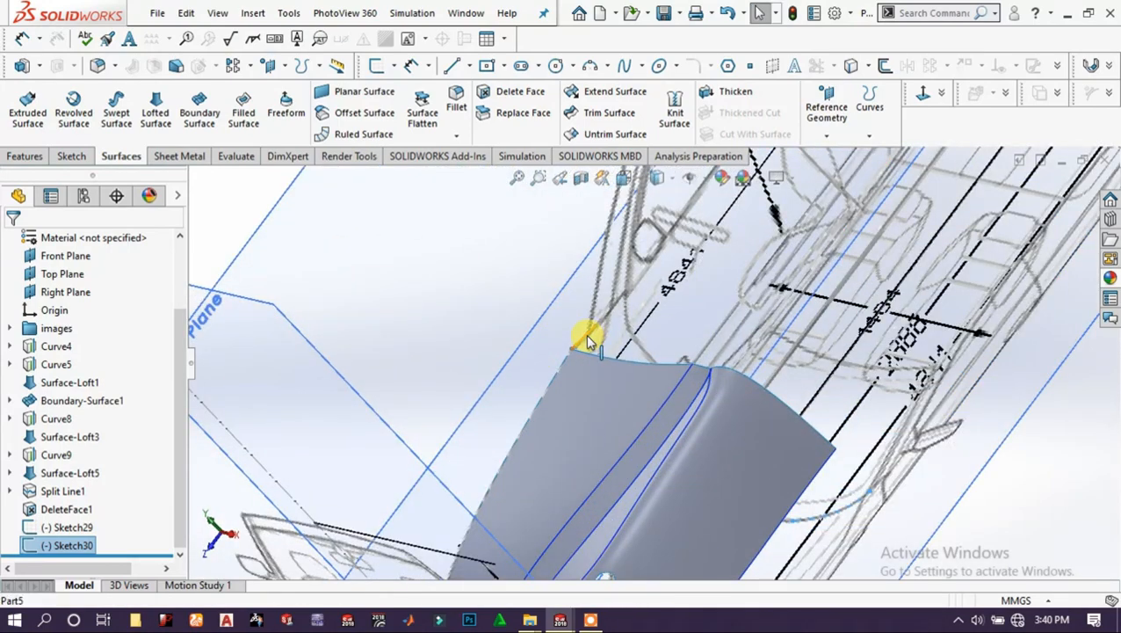
{"action": "left_click", "coordinate": [585, 337], "text": "ctrl"}
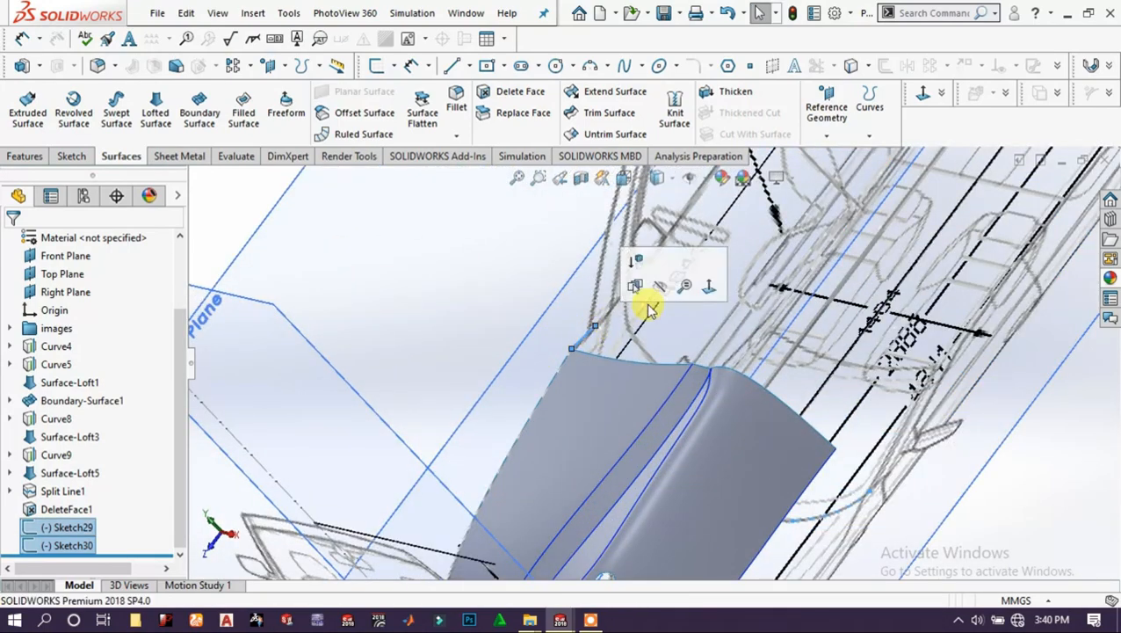
{"action": "left_click", "coordinate": [873, 132]}
{"action": "left_click", "coordinate": [883, 156]}
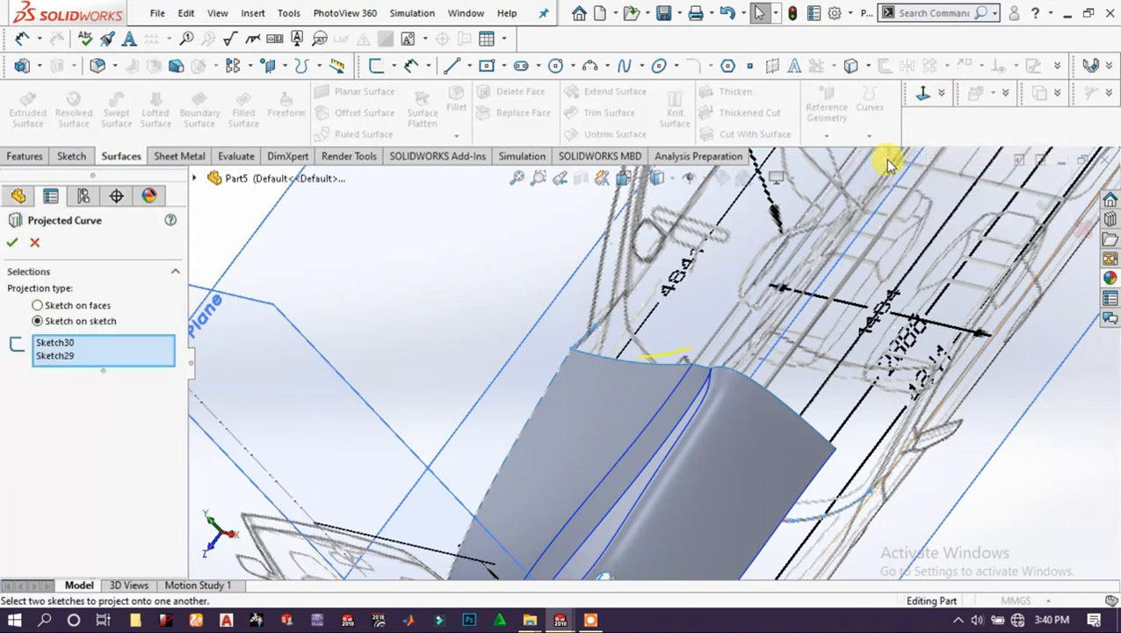
{"action": "left_click", "coordinate": [11, 244]}
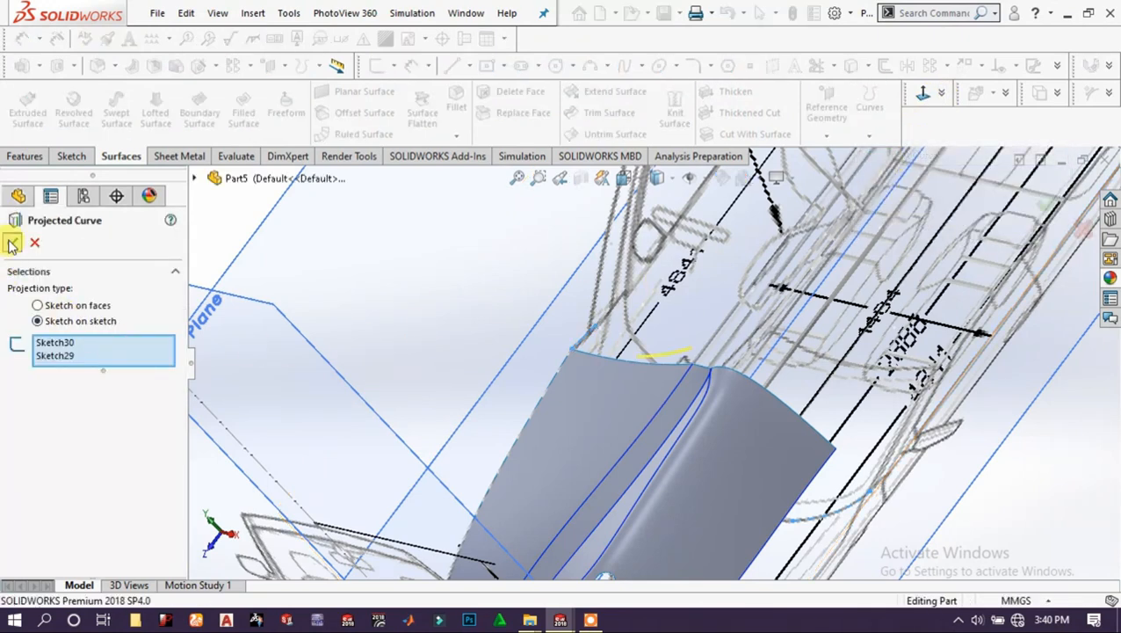
{"action": "scroll", "coordinate": [778, 310], "scroll_direction": "down", "scroll_amount": 3}
{"action": "scroll", "coordinate": [406, 439], "scroll_direction": "up", "scroll_amount": 1}
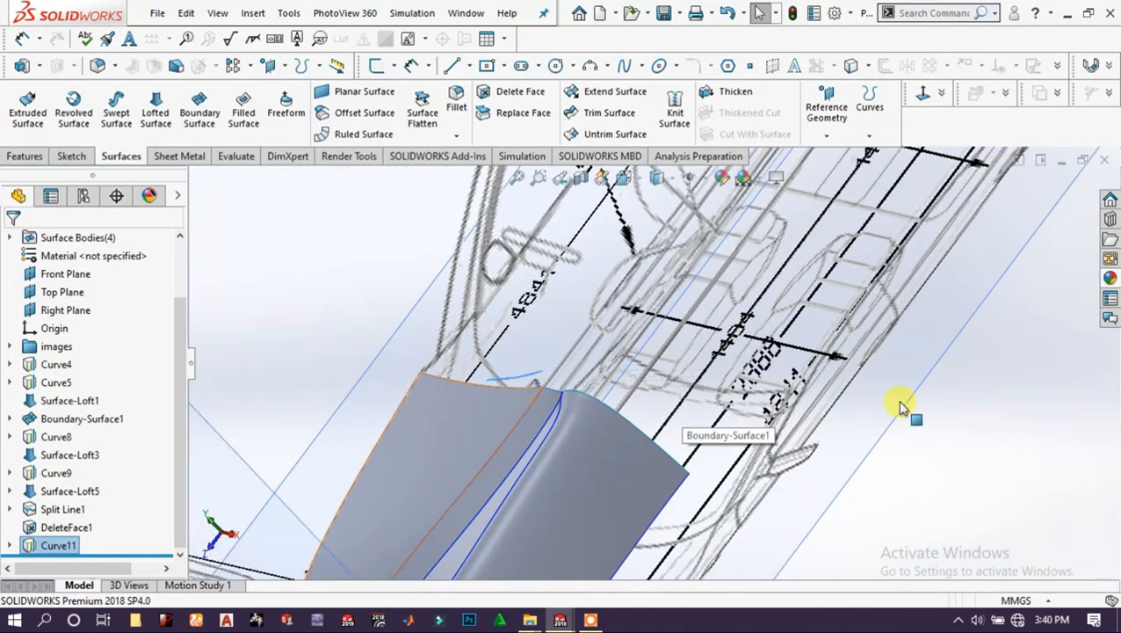
{"action": "left_click", "coordinate": [984, 398]}
Start a new 3D sketch for the curve at the hood's rear outer corner.
{"action": "scroll", "coordinate": [635, 398], "scroll_direction": "down", "scroll_amount": 2}
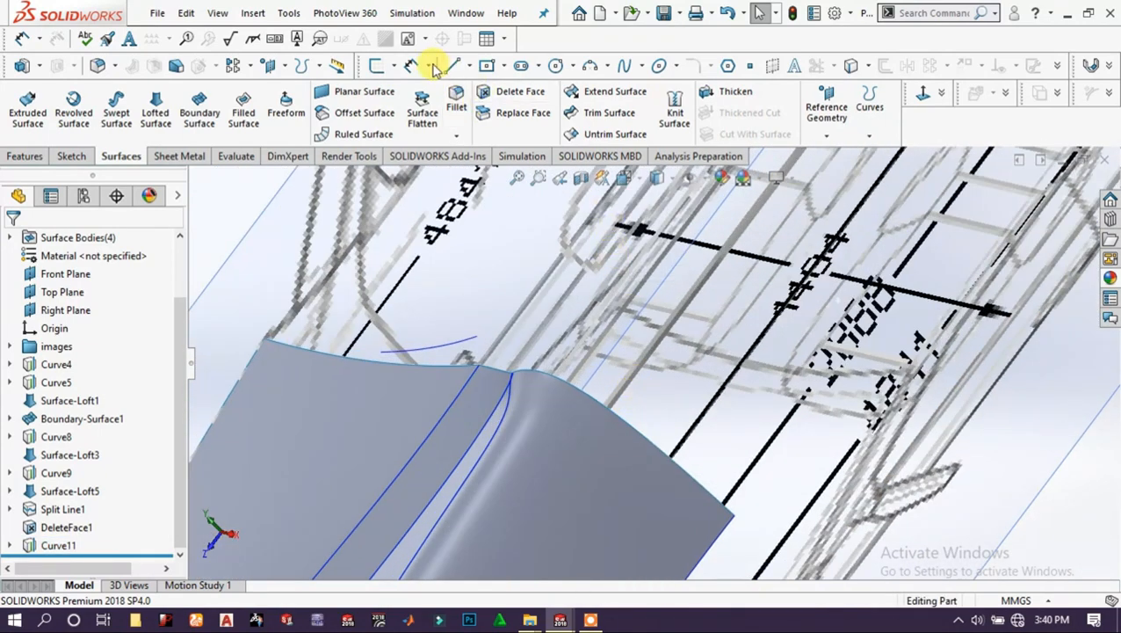
{"action": "left_click", "coordinate": [393, 68]}
{"action": "left_click", "coordinate": [400, 108]}
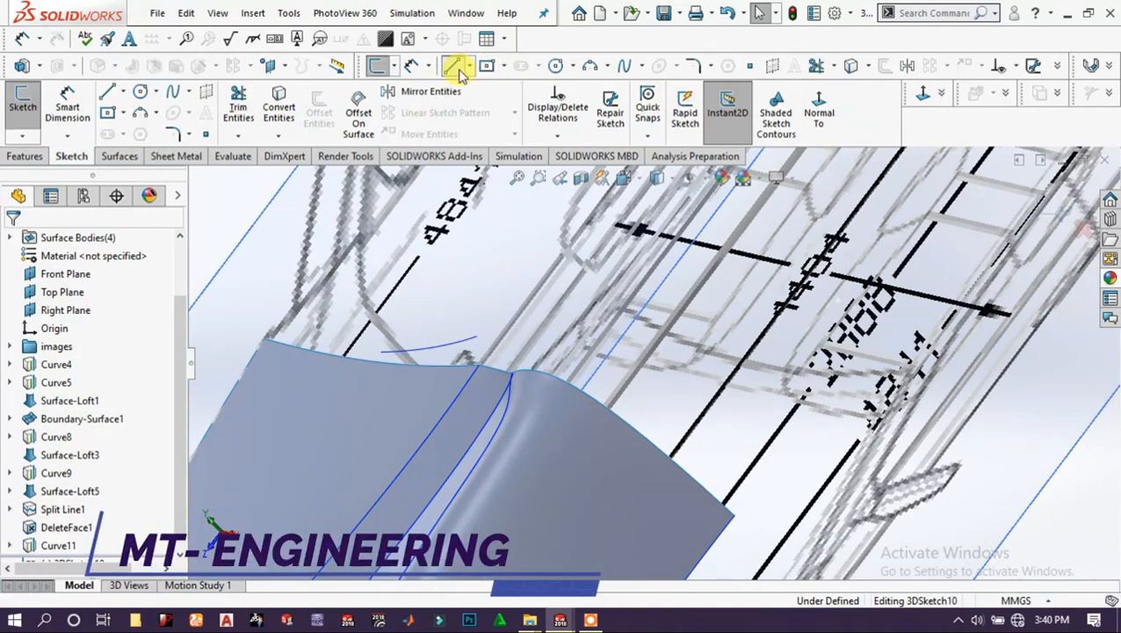
{"action": "key", "text": "l"}
{"action": "scroll", "coordinate": [502, 356], "scroll_direction": "down", "scroll_amount": 4}
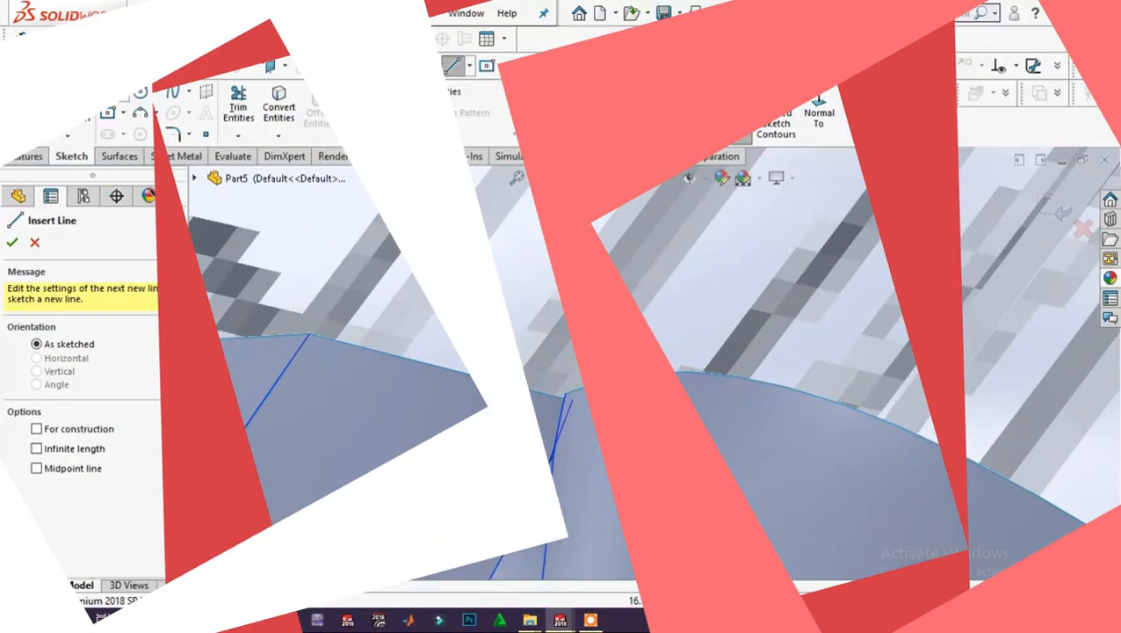
{"action": "scroll", "coordinate": [580, 404], "scroll_direction": "down", "scroll_amount": 5}
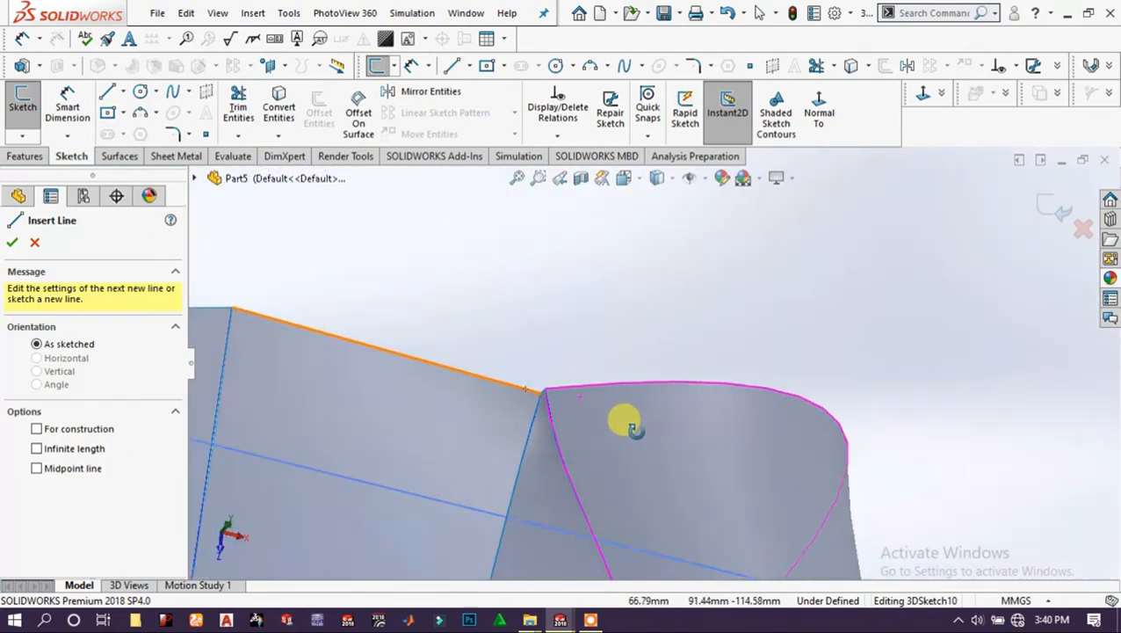
{"action": "middle_click_drag", "start_coordinate": [612, 413], "coordinate": [615, 358]}
{"action": "scroll", "coordinate": [587, 354], "scroll_direction": "down", "scroll_amount": 3}
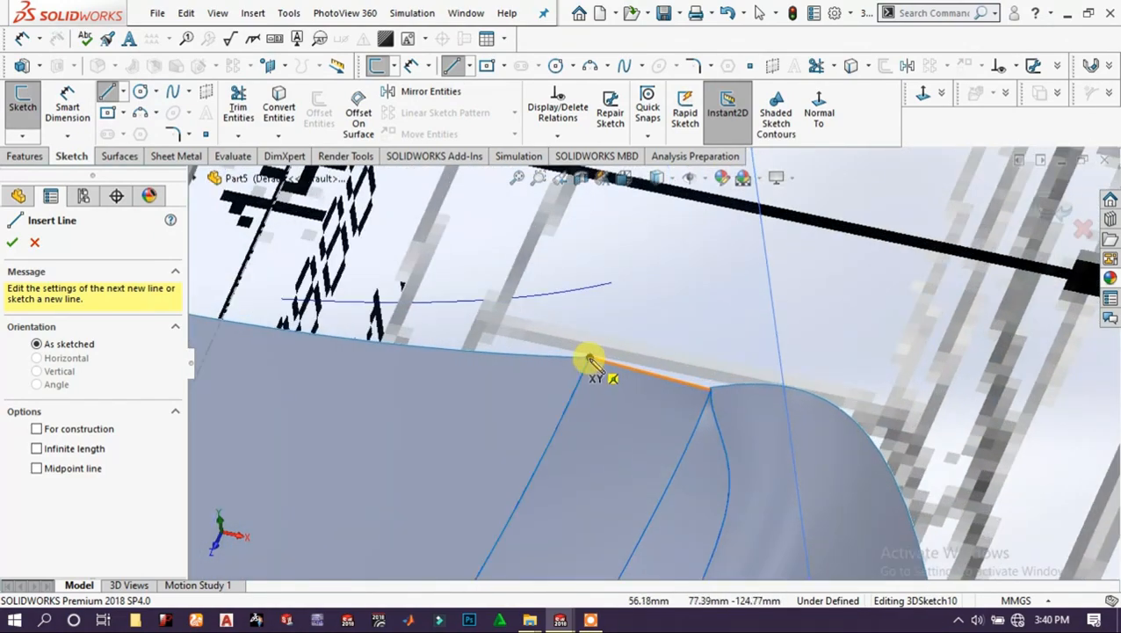
{"action": "scroll", "coordinate": [711, 388], "scroll_direction": "down", "scroll_amount": 1}
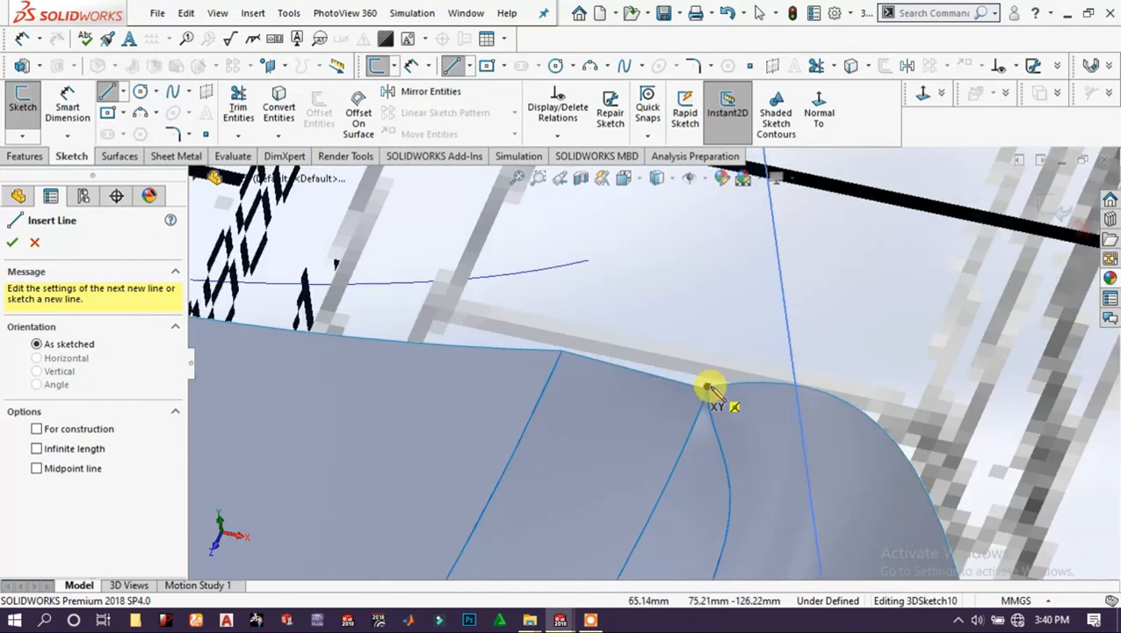
{"action": "middle_click_drag", "start_coordinate": [705, 386], "coordinate": [727, 445]}
{"action": "scroll", "coordinate": [726, 442], "scroll_direction": "down", "scroll_amount": 1}
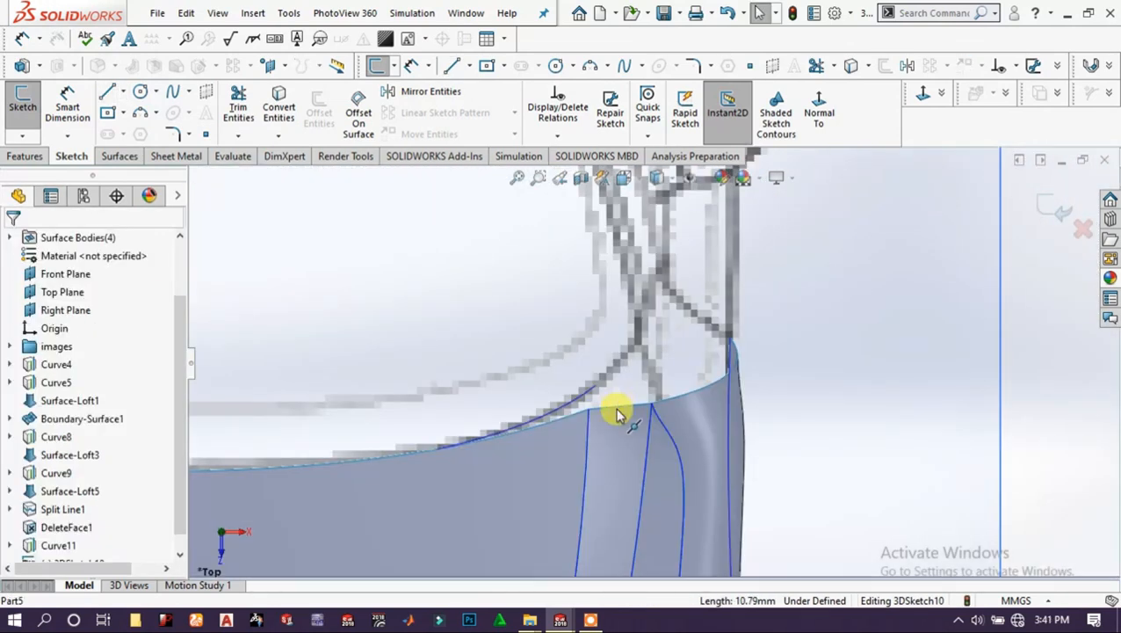
Sketch a three-point 3D spline from the hood's rear corner vertex through the windshield's outer corner to the end of the projected curve.
{"action": "left_click", "coordinate": [624, 68]}
{"action": "scroll", "coordinate": [646, 392], "scroll_direction": "down", "scroll_amount": 2}
{"action": "scroll", "coordinate": [756, 479], "scroll_direction": "down", "scroll_amount": 2}
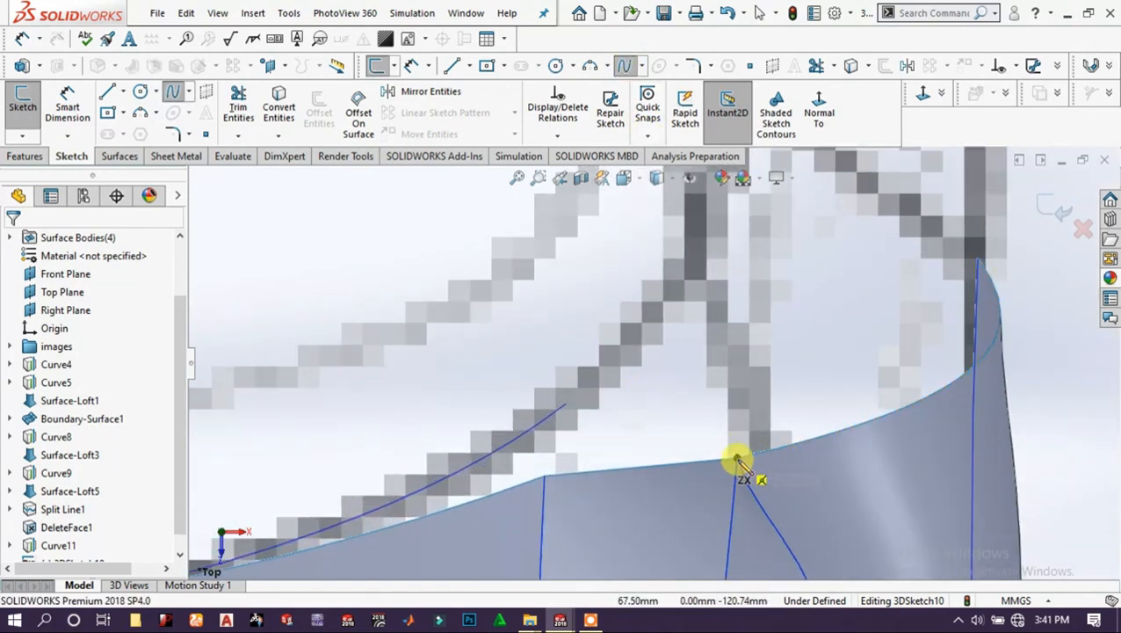
{"action": "scroll", "coordinate": [755, 459], "scroll_direction": "down", "scroll_amount": 2}
{"action": "middle_click_drag", "start_coordinate": [776, 457], "coordinate": [703, 429]}
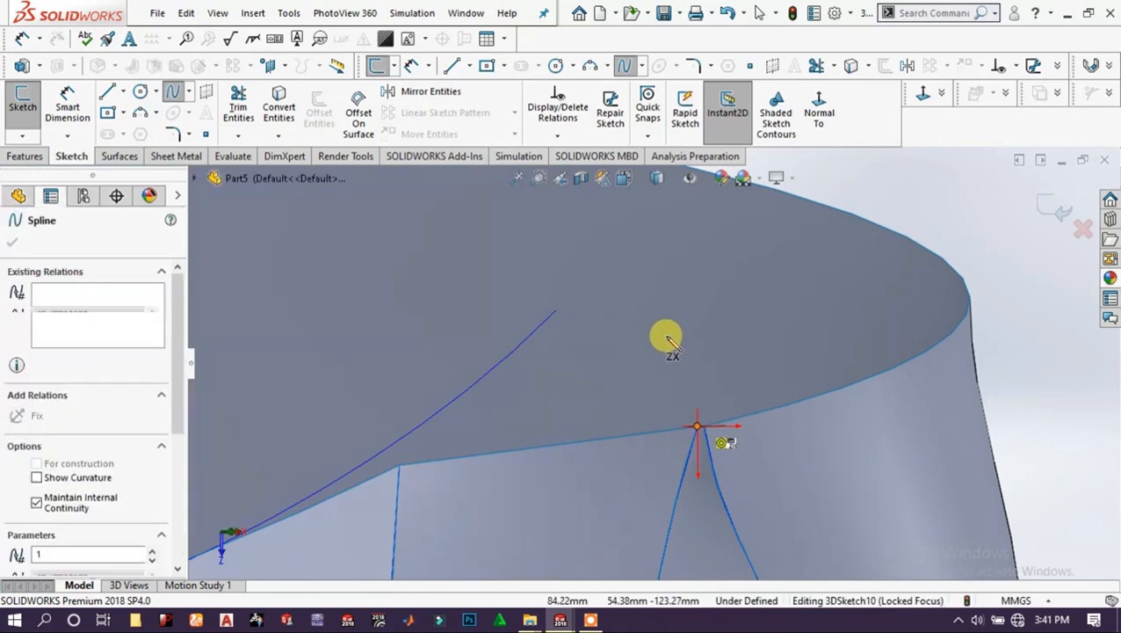
{"action": "scroll", "coordinate": [666, 336], "scroll_direction": "up", "scroll_amount": 3}
{"action": "left_click", "coordinate": [927, 97]}
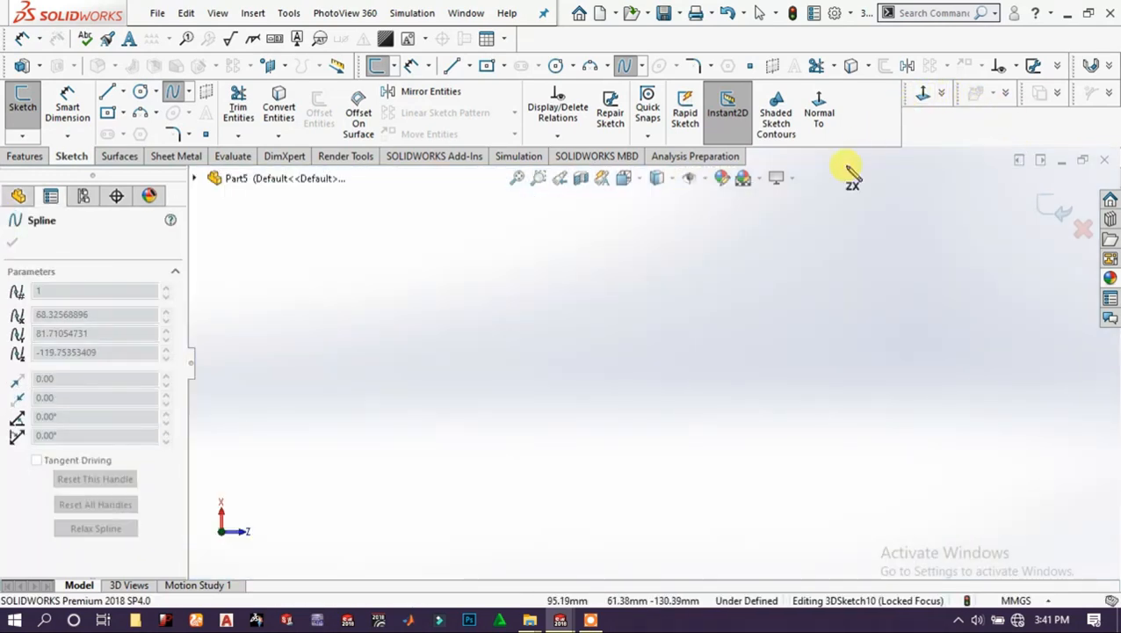
{"action": "scroll", "coordinate": [724, 368], "scroll_direction": "up", "scroll_amount": 3}
{"action": "scroll", "coordinate": [719, 364], "scroll_direction": "up", "scroll_amount": 2}
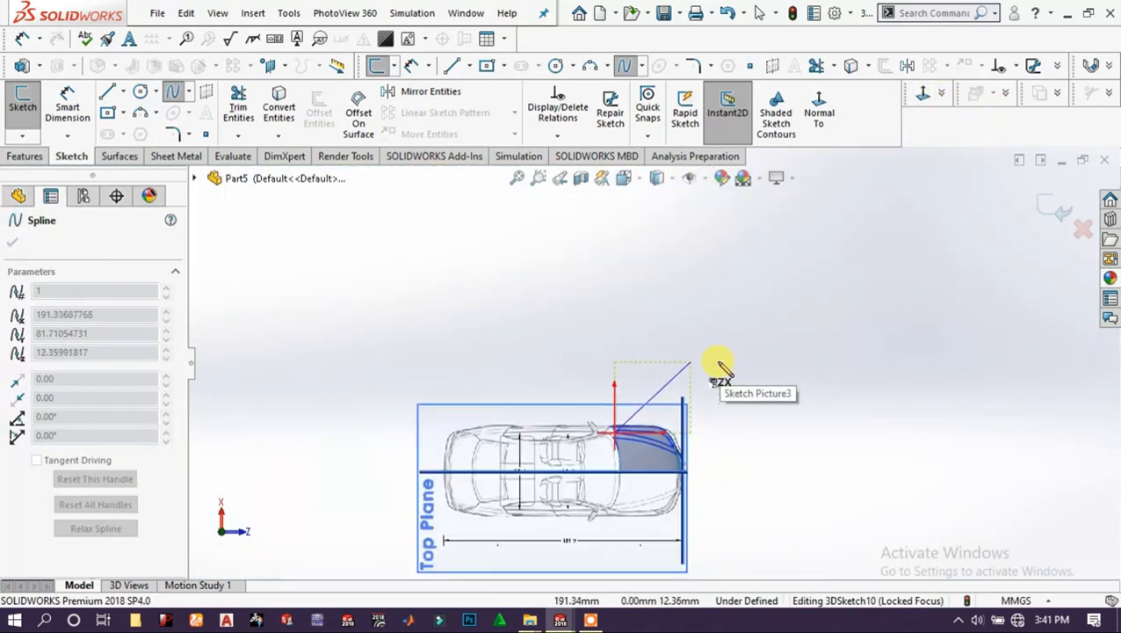
{"action": "scroll", "coordinate": [666, 512], "scroll_direction": "down", "scroll_amount": 10}
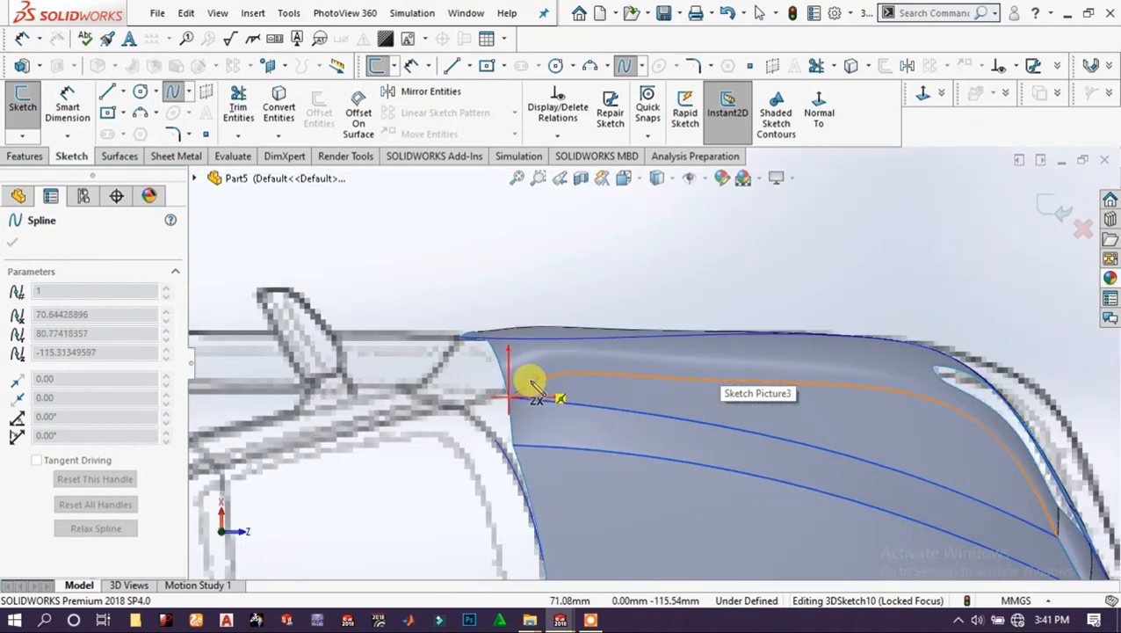
{"action": "scroll", "coordinate": [524, 443], "scroll_direction": "down", "scroll_amount": 2}
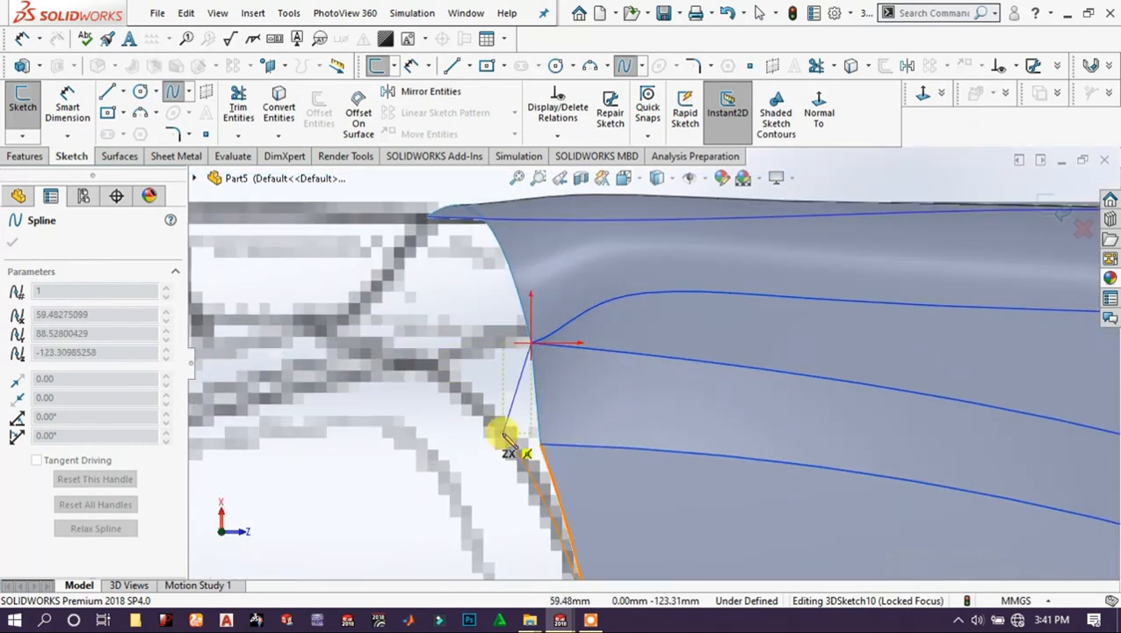
{"action": "left_click", "coordinate": [446, 362]}
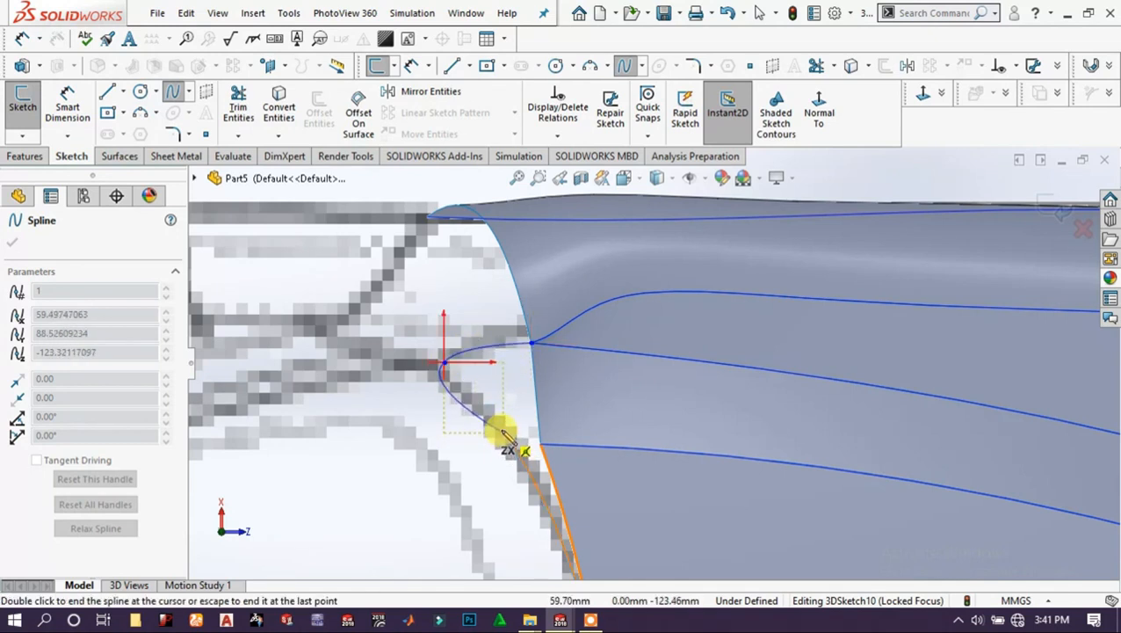
{"action": "left_click", "coordinate": [503, 429]}
{"action": "right_click", "coordinate": [518, 405]}
{"action": "left_click", "coordinate": [525, 407]}
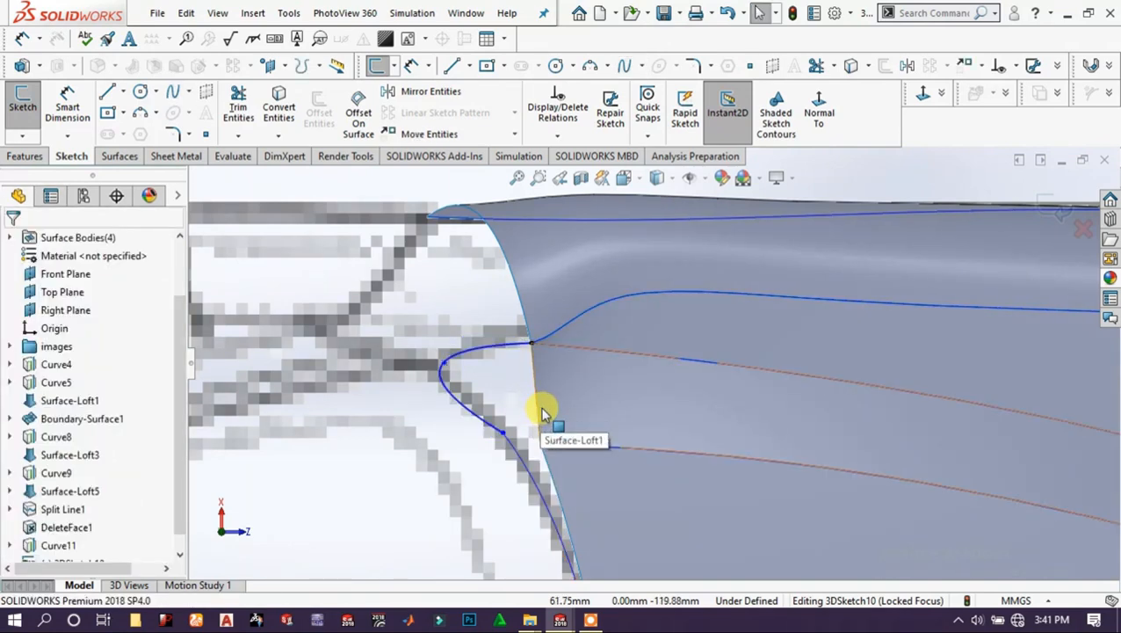
Make the 3D spline tangent to the projected windshield-base curve at their shared endpoint.
{"action": "key", "text": "ctrl+7"}
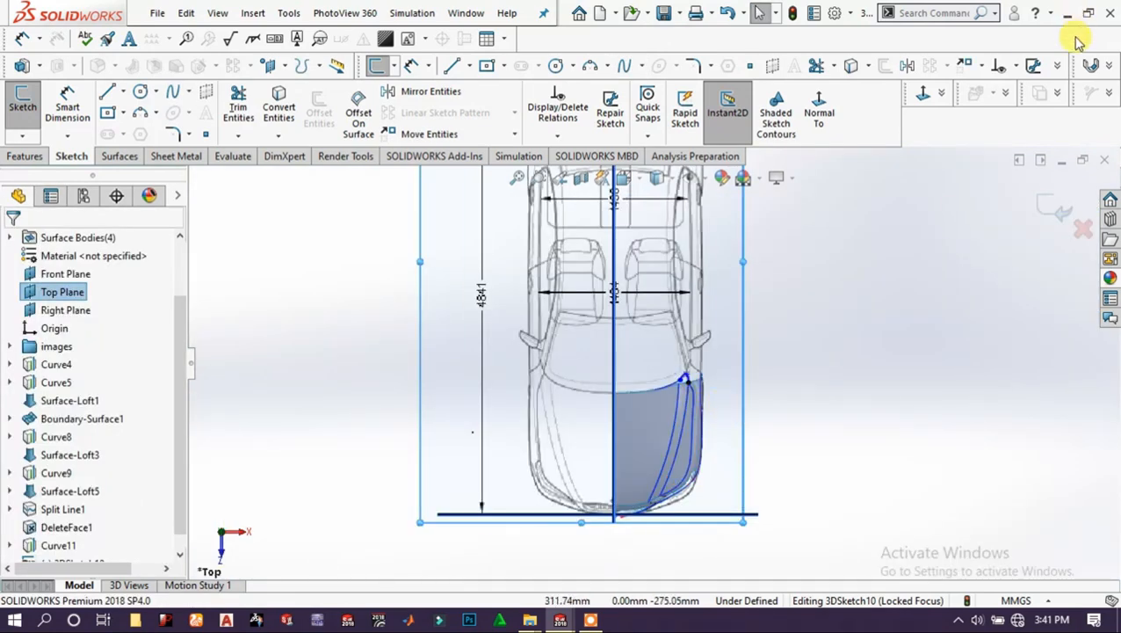
{"action": "scroll", "coordinate": [711, 369], "scroll_direction": "down", "scroll_amount": 6}
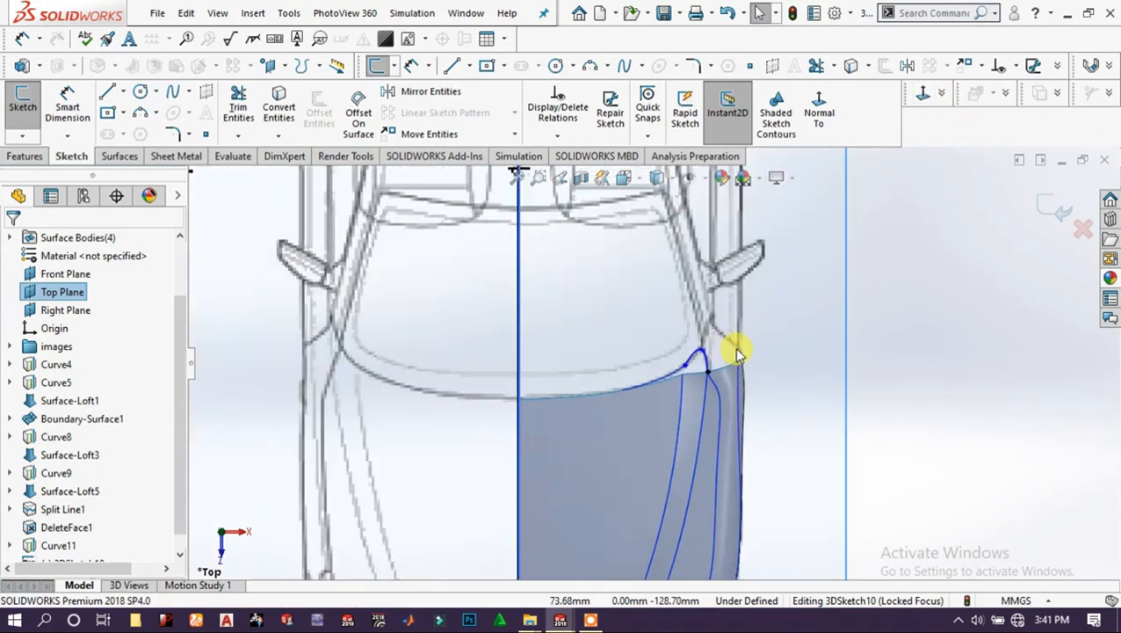
{"action": "scroll", "coordinate": [714, 384], "scroll_direction": "down", "scroll_amount": 5}
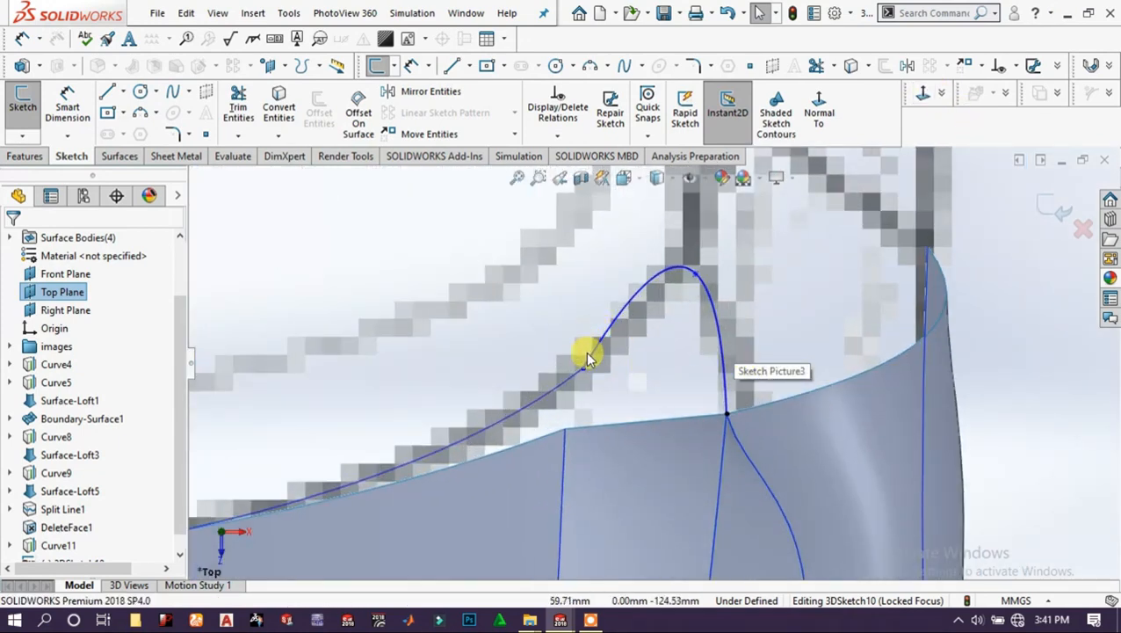
{"action": "double_click", "coordinate": [580, 369]}
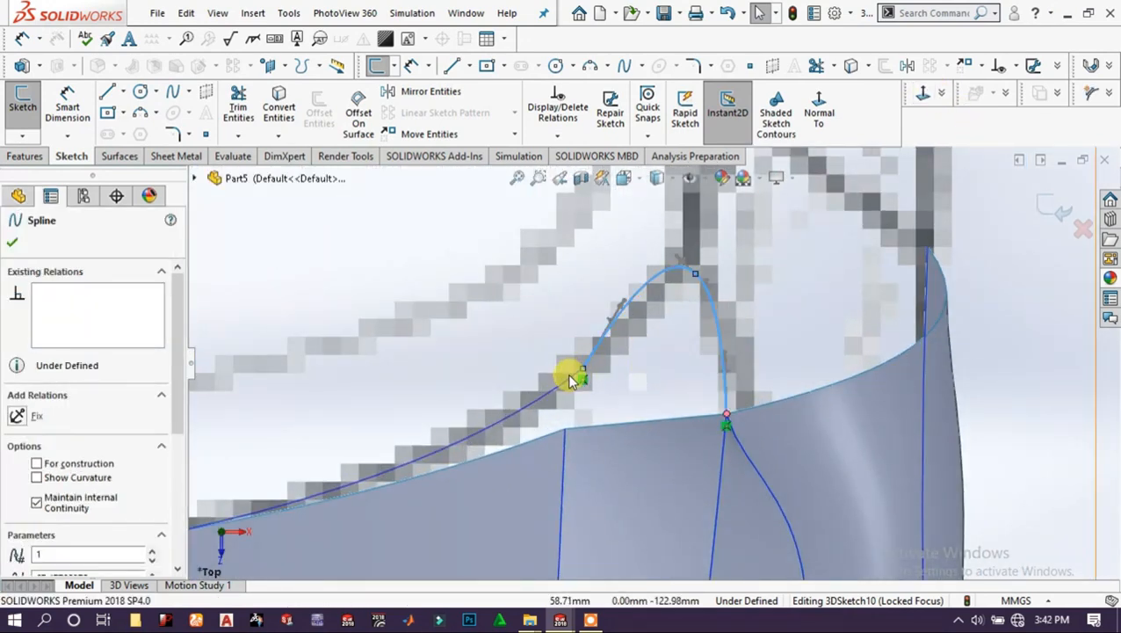
{"action": "left_click", "coordinate": [569, 379]}
{"action": "left_click", "coordinate": [588, 355], "text": "ctrl"}
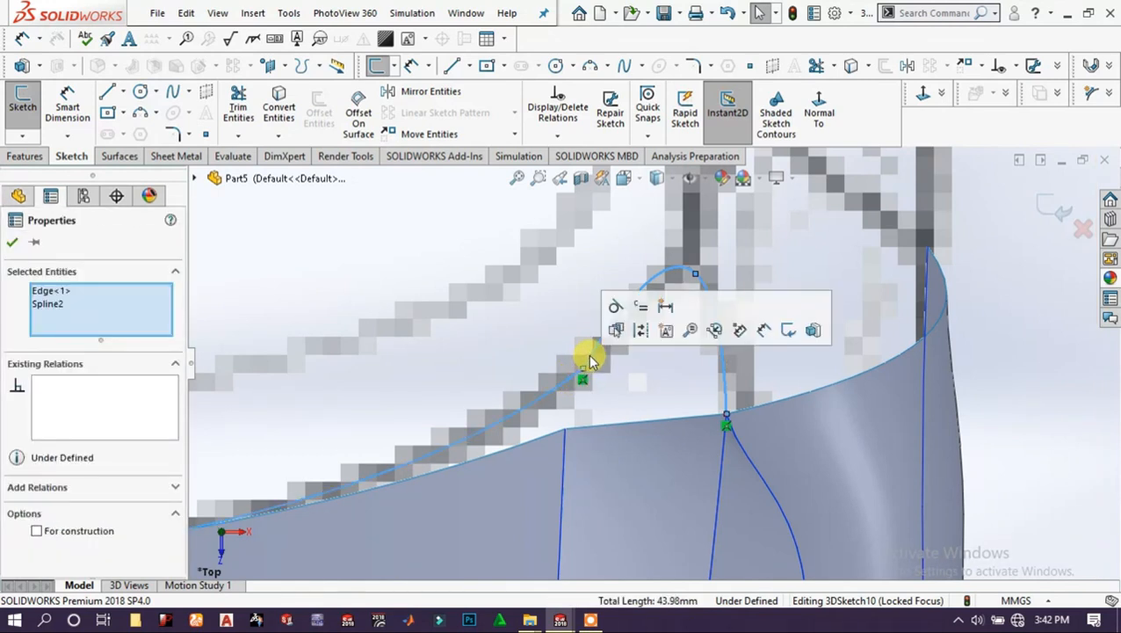
{"action": "left_click", "coordinate": [617, 304]}
{"action": "left_click", "coordinate": [650, 388]}
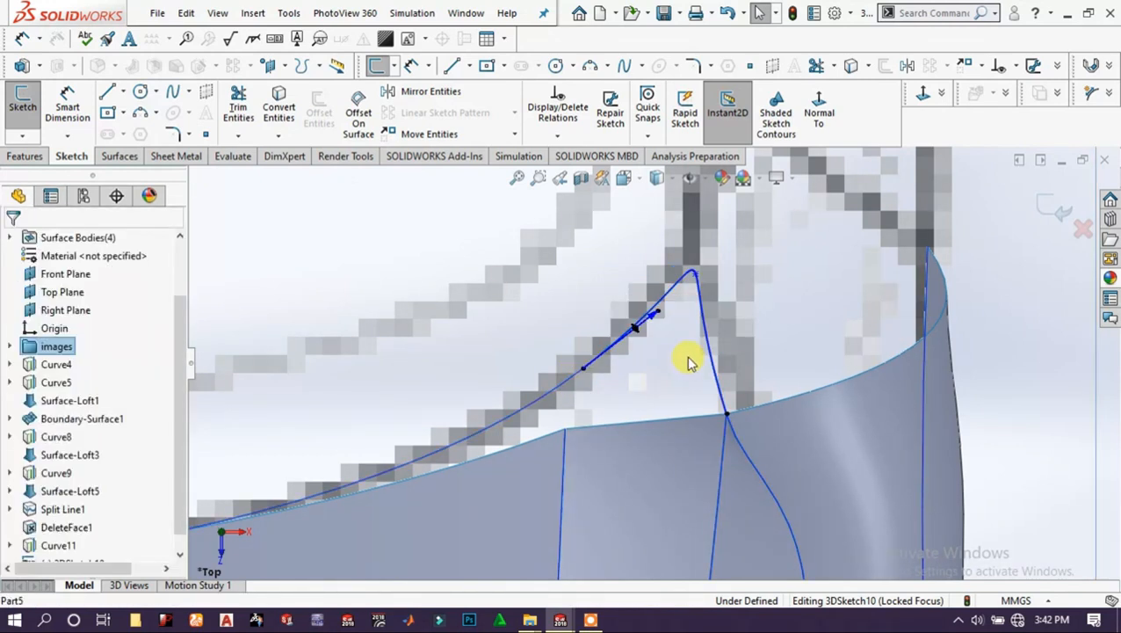
Adjust the spline's tangent handle at the hood vertex to bow that side slightly outward toward the blueprint line, and exit the 3D sketch.
{"action": "left_click", "coordinate": [704, 332]}
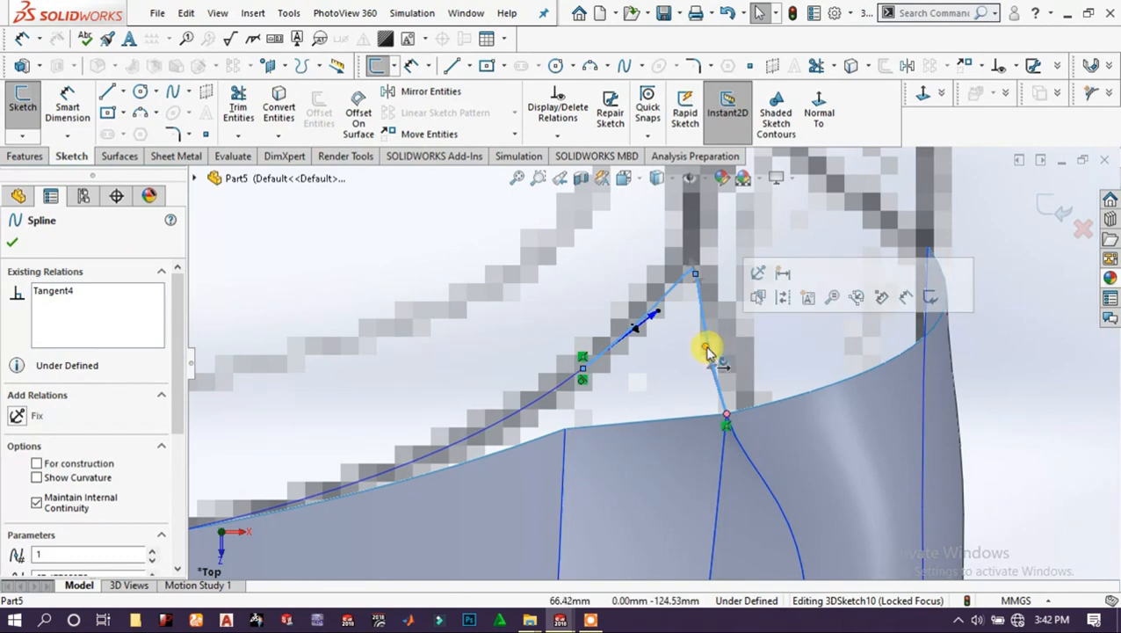
{"action": "left_click_drag", "start_coordinate": [707, 349], "coordinate": [716, 343]}
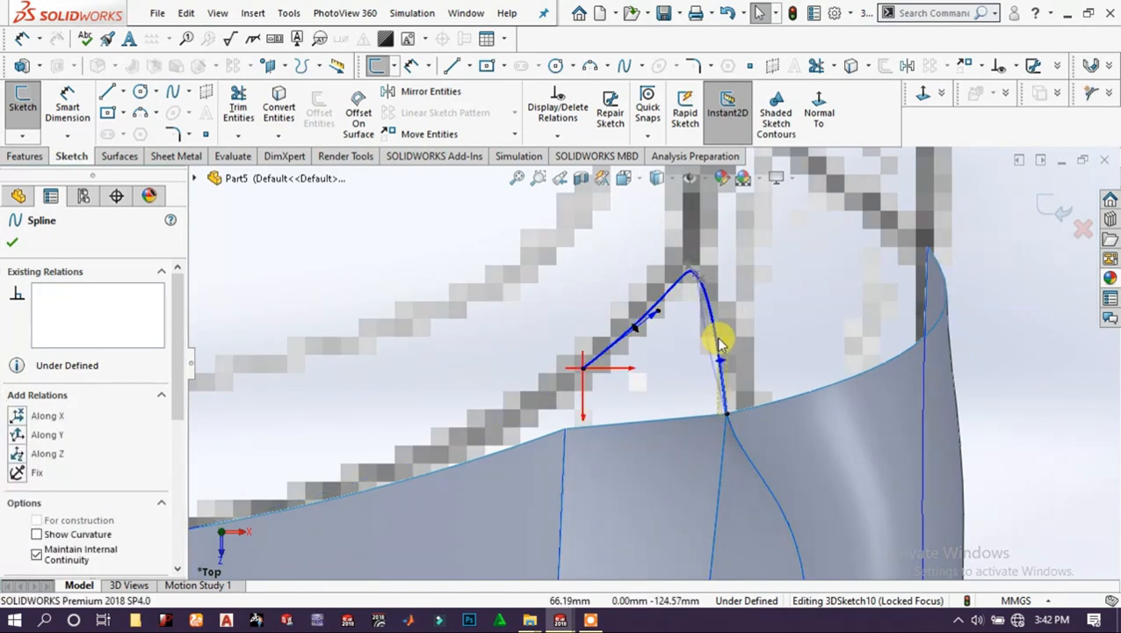
{"action": "left_click", "coordinate": [658, 368]}
{"action": "middle_click_drag", "start_coordinate": [665, 344], "coordinate": [674, 353]}
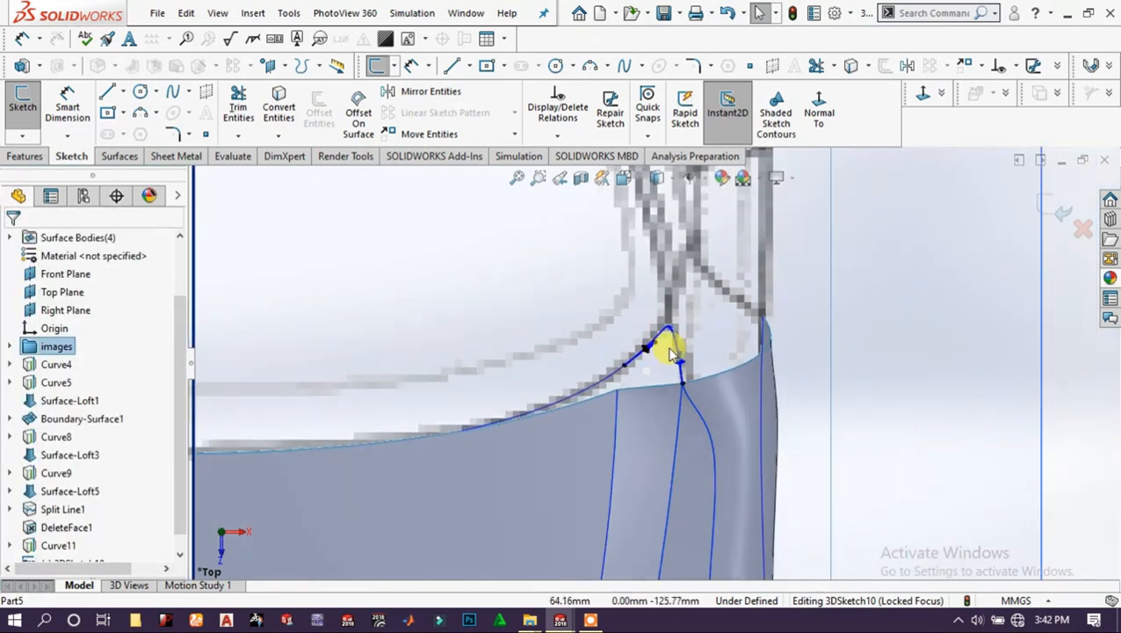
{"action": "left_click", "coordinate": [1058, 208]}
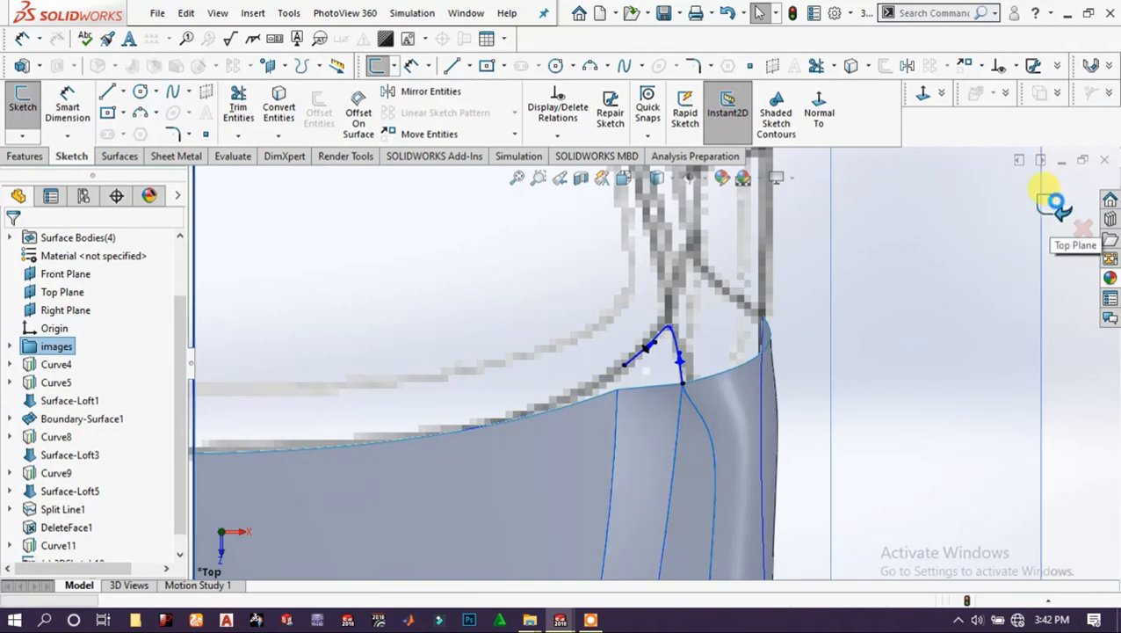
Examine the finished 3D curve at the hood's rear corner against the blueprint from above and in perspective.
{"action": "middle_click_drag", "start_coordinate": [630, 401], "coordinate": [630, 367]}
{"action": "scroll", "coordinate": [629, 366], "scroll_direction": "down", "scroll_amount": 5}
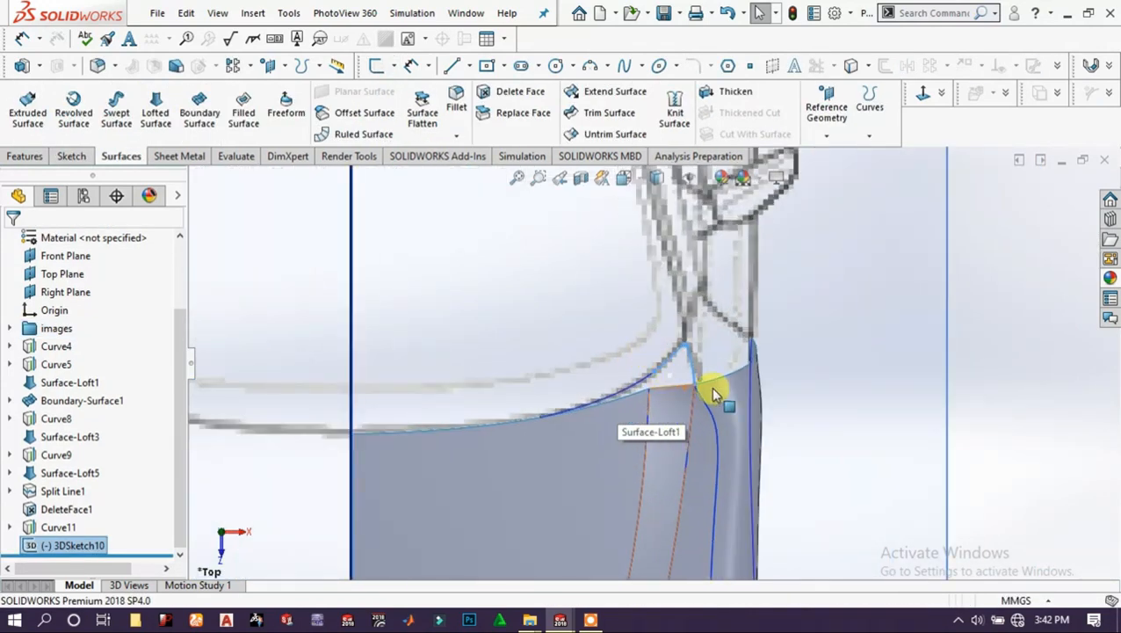
{"action": "middle_click_drag", "start_coordinate": [563, 407], "coordinate": [523, 190]}
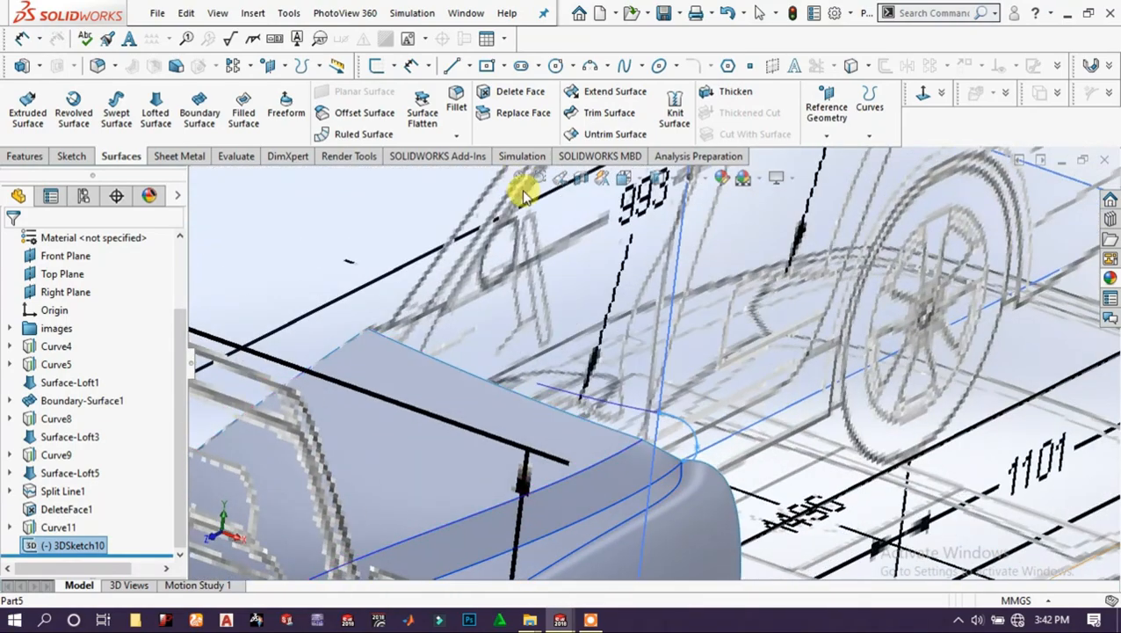
{"action": "scroll", "coordinate": [659, 417], "scroll_direction": "down", "scroll_amount": 2}
{"action": "scroll", "coordinate": [662, 442], "scroll_direction": "up", "scroll_amount": 3}
{"action": "scroll", "coordinate": [653, 442], "scroll_direction": "up", "scroll_amount": 2}
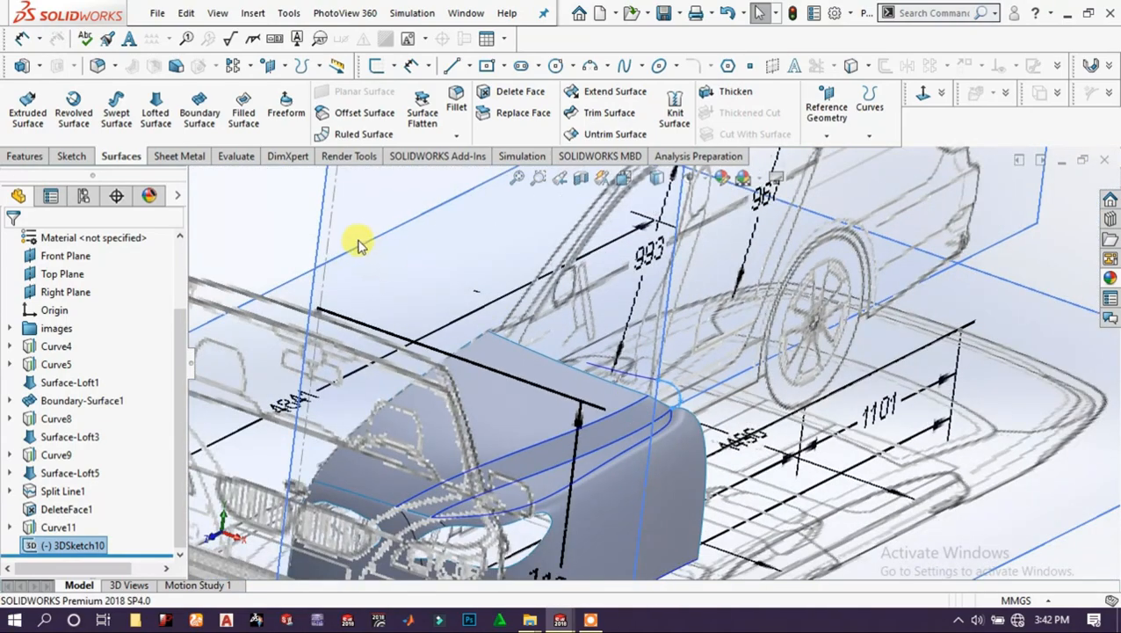
{"action": "left_click", "coordinate": [245, 239]}
{"action": "scroll", "coordinate": [763, 438], "scroll_direction": "up", "scroll_amount": 1}
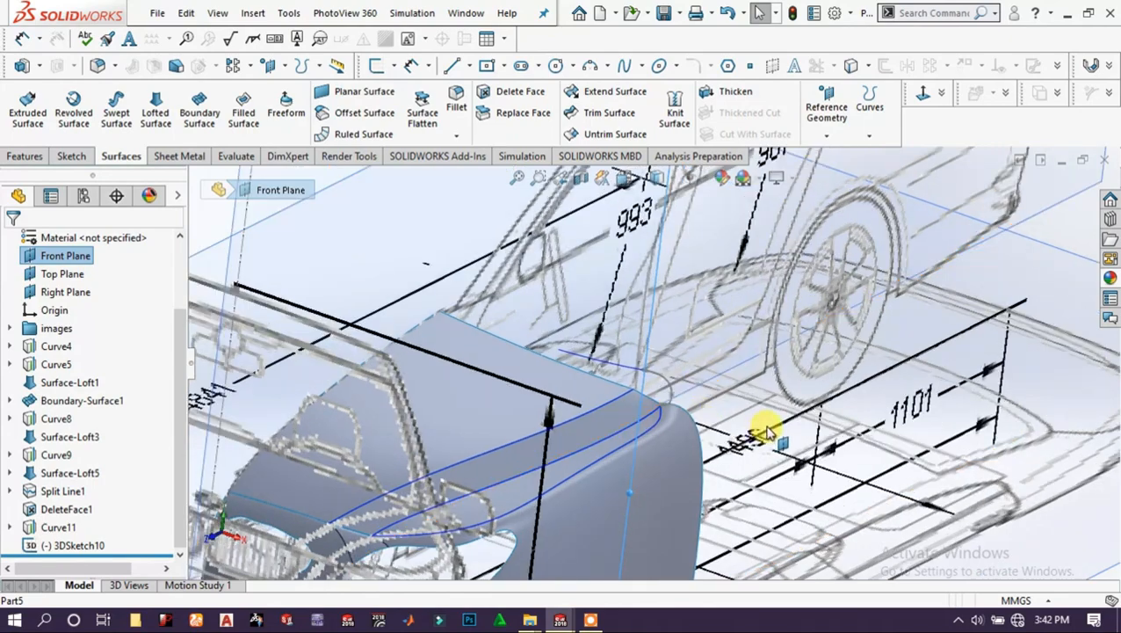
{"action": "scroll", "coordinate": [985, 442], "scroll_direction": "up", "scroll_amount": 3}
{"action": "left_click", "coordinate": [986, 439]}
Create a lofted surface between the projected windshield-base curve and the hood's rear edge.
{"action": "scroll", "coordinate": [673, 369], "scroll_direction": "down", "scroll_amount": 3}
{"action": "middle_click_drag", "start_coordinate": [545, 381], "coordinate": [694, 376]}
{"action": "scroll", "coordinate": [668, 377], "scroll_direction": "down", "scroll_amount": 3}
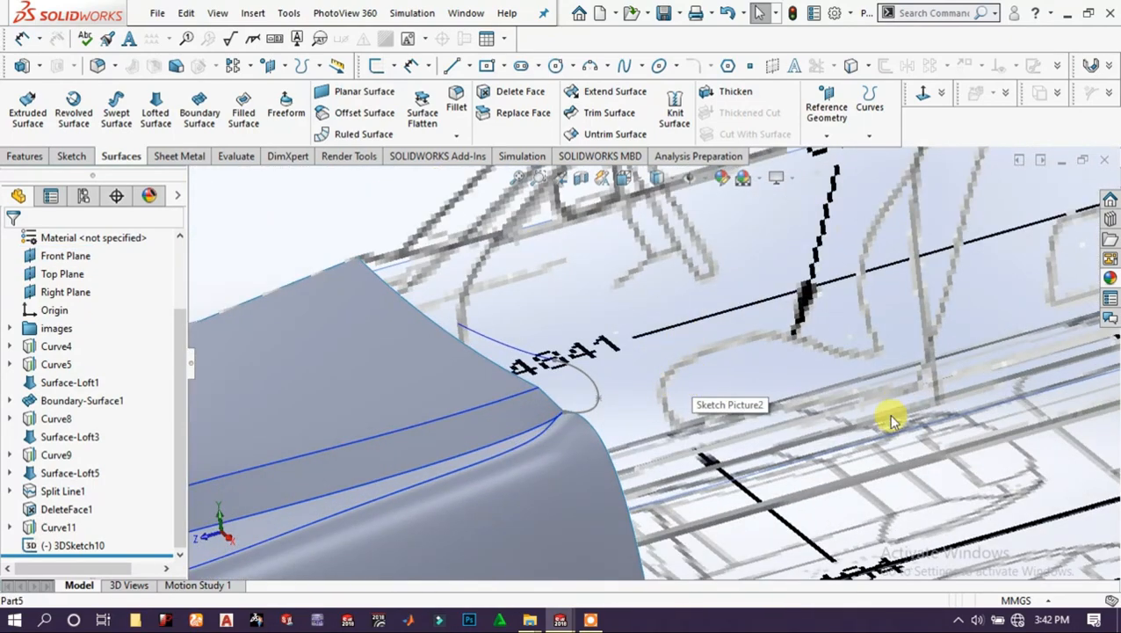
{"action": "left_click", "coordinate": [154, 100]}
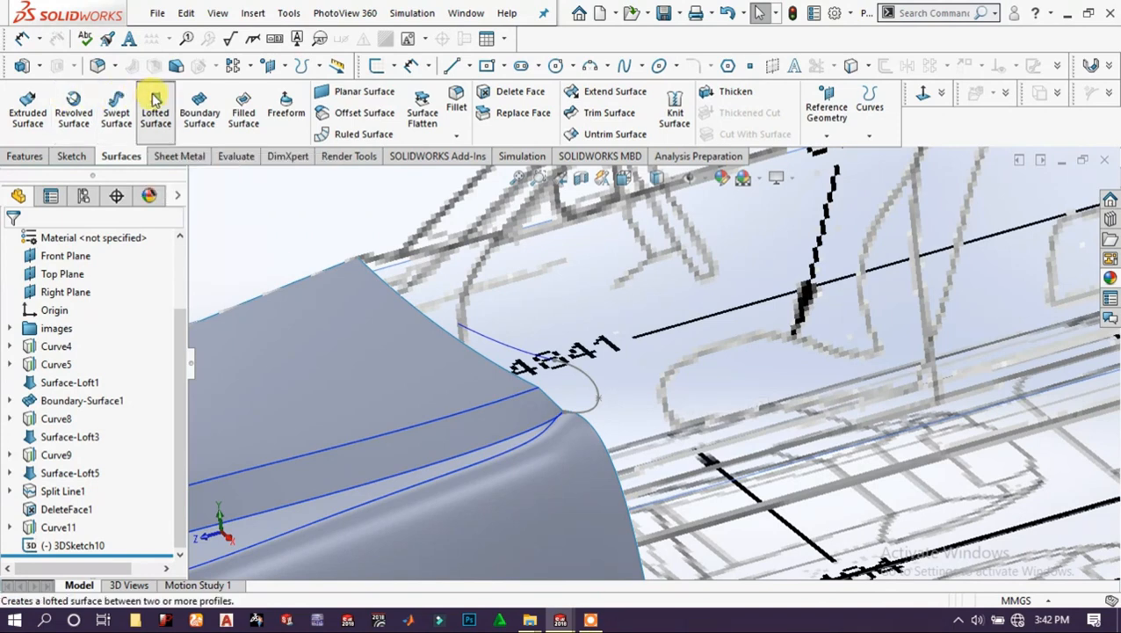
{"action": "left_click", "coordinate": [546, 364]}
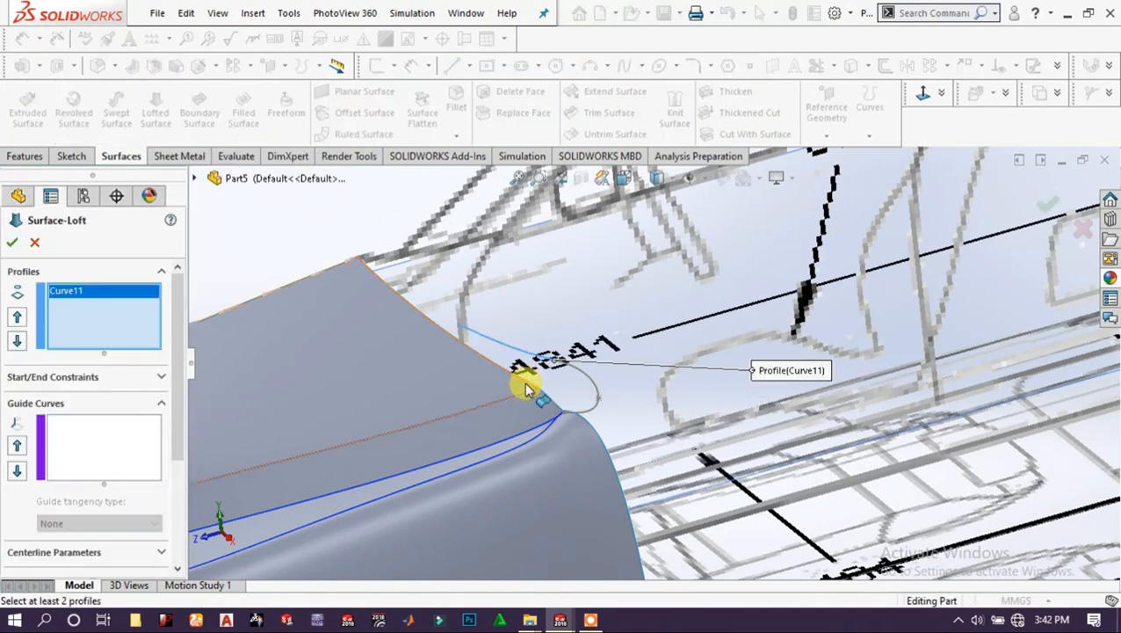
{"action": "left_click", "coordinate": [526, 385]}
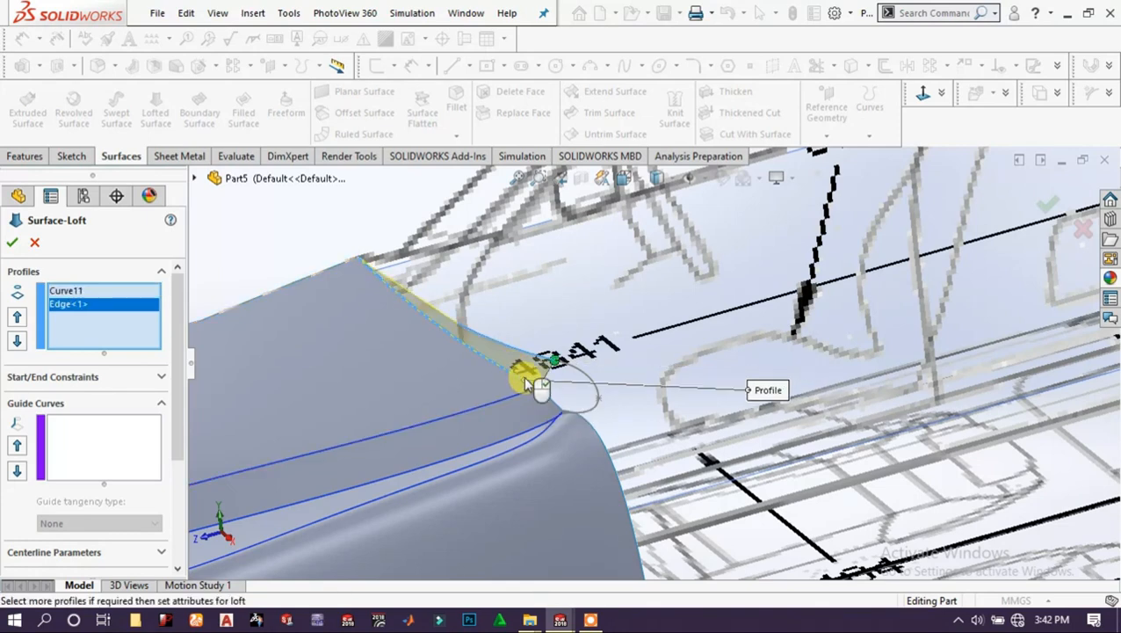
{"action": "left_click", "coordinate": [12, 243]}
Fill the gap at the hood's rear corner with a Contact surface bounded by the 3D spline, the hood corner edge and the loft's end edge.
{"action": "scroll", "coordinate": [598, 400], "scroll_direction": "down", "scroll_amount": 2}
{"action": "scroll", "coordinate": [580, 408], "scroll_direction": "down", "scroll_amount": 2}
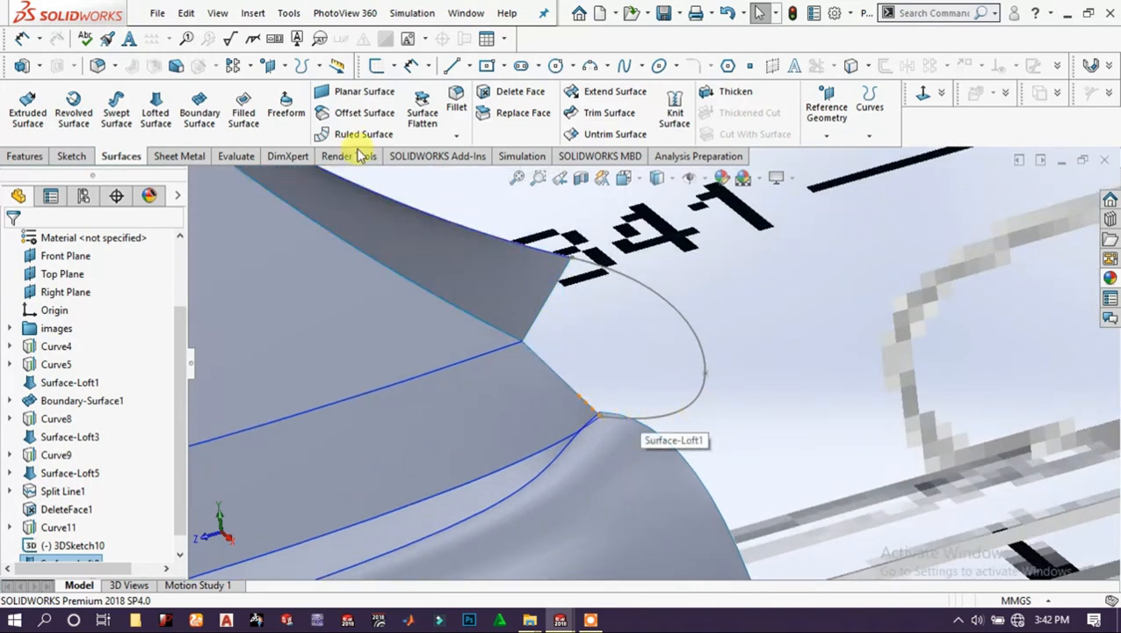
{"action": "left_click", "coordinate": [243, 111]}
{"action": "left_click", "coordinate": [690, 412]}
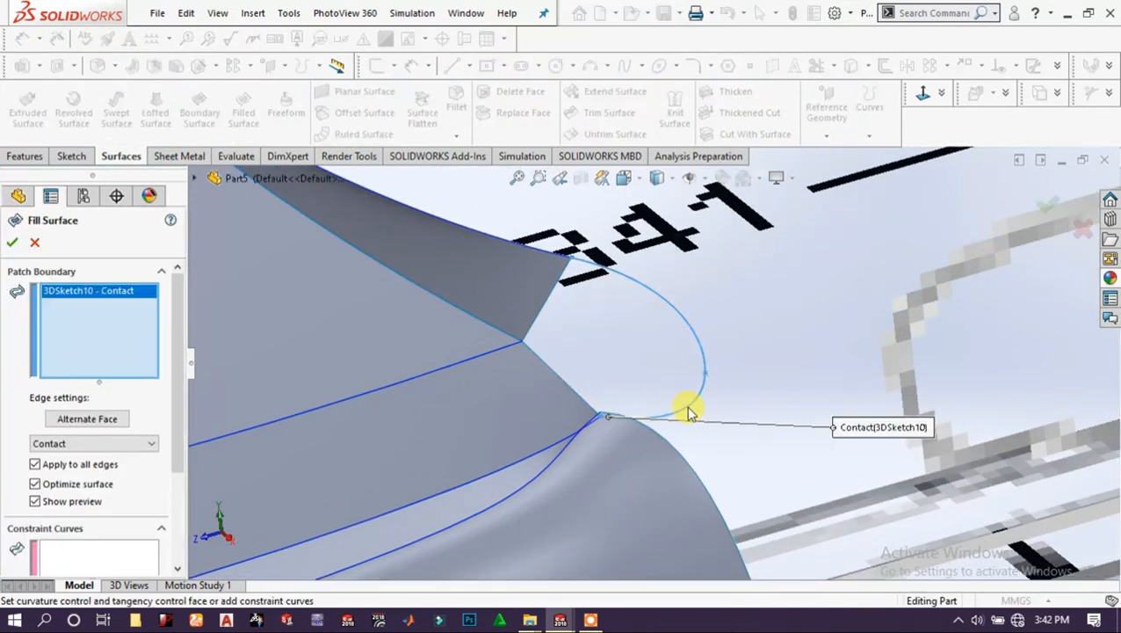
{"action": "left_click", "coordinate": [571, 388]}
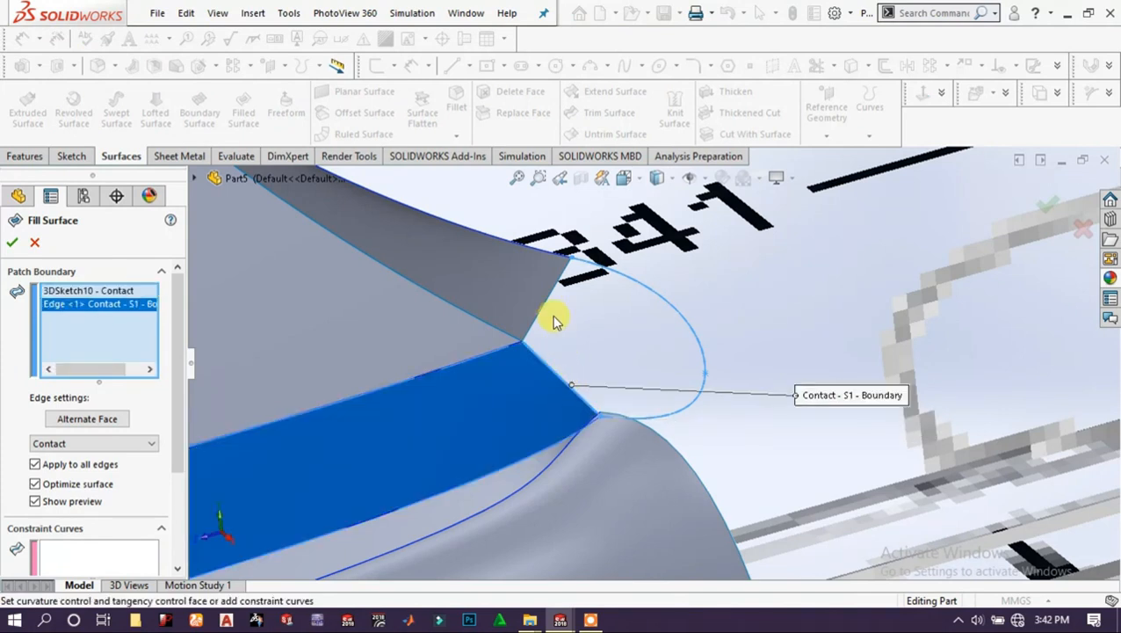
{"action": "left_click", "coordinate": [547, 294]}
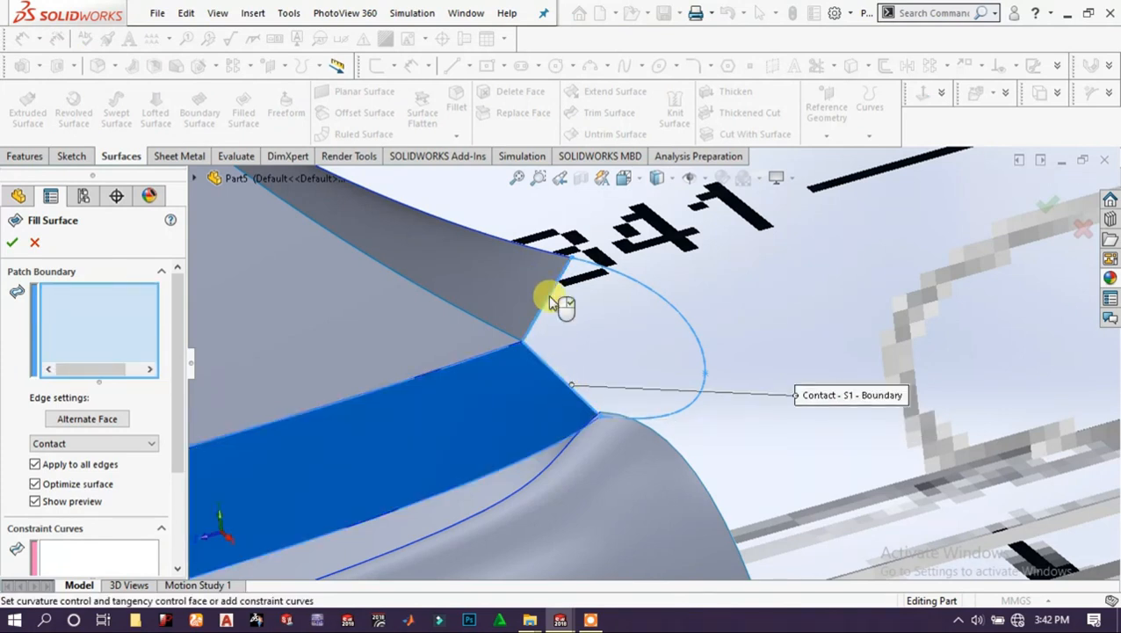
{"action": "left_click", "coordinate": [16, 244]}
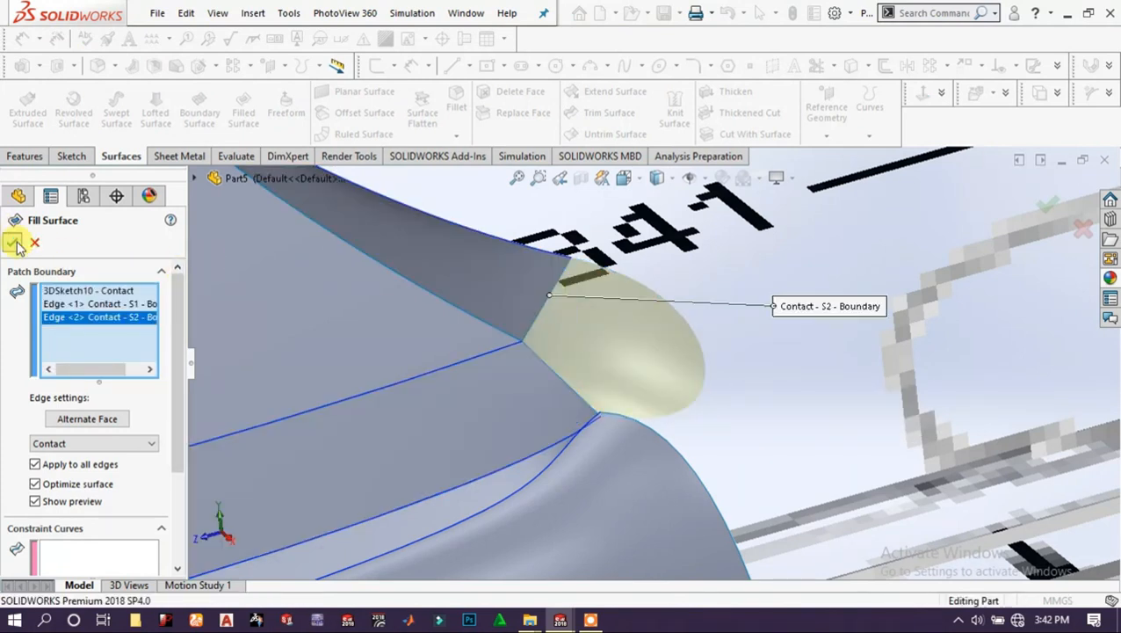
{"action": "middle_click_drag", "start_coordinate": [509, 330], "coordinate": [514, 355]}
{"action": "scroll", "coordinate": [545, 360], "scroll_direction": "up", "scroll_amount": 5}
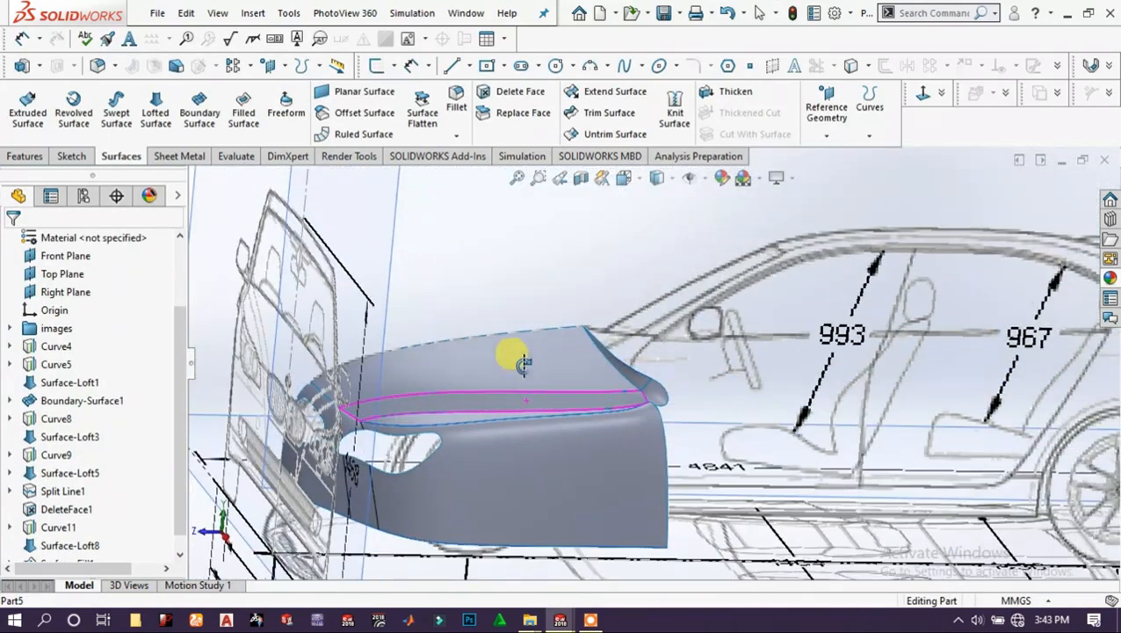